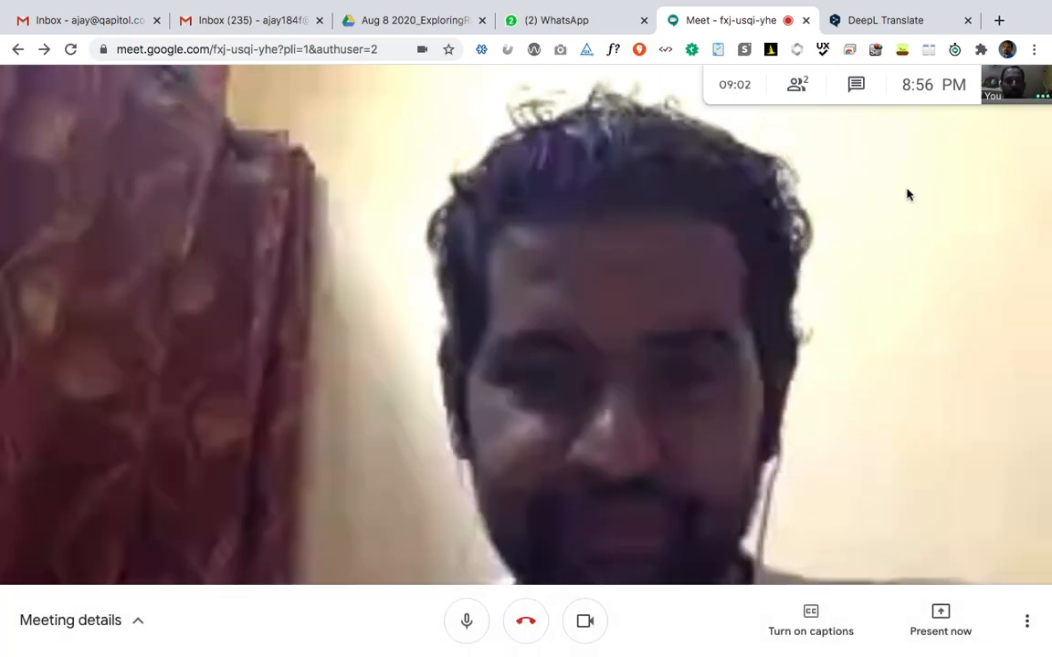
Bring up the DeepL Translate page in the browser.
{"action": "left_click", "coordinate": [874, 24]}
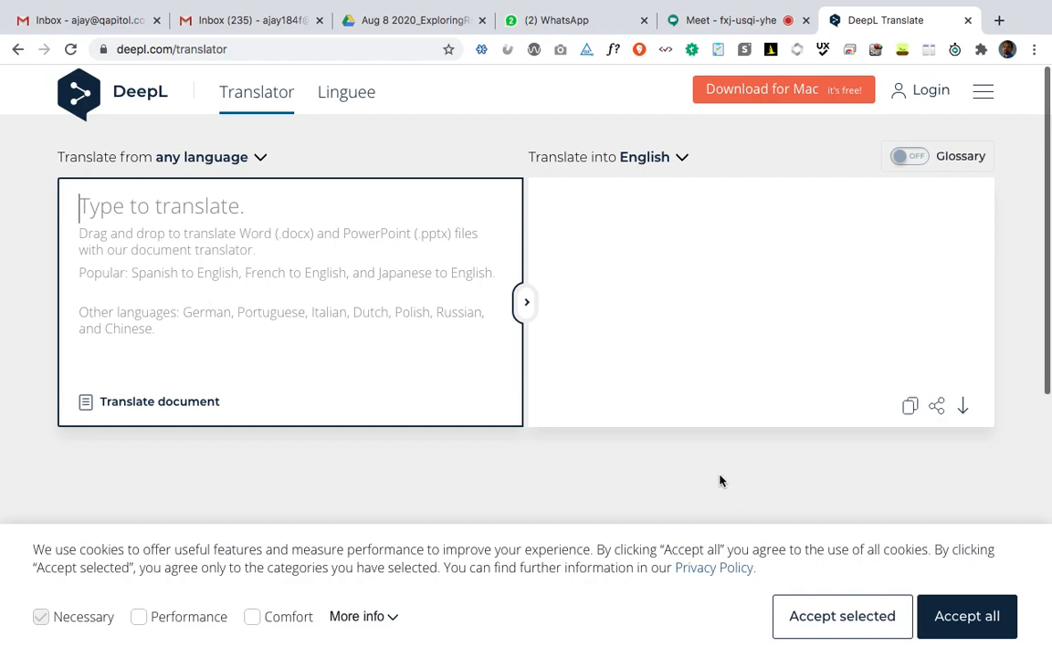
{"action": "key", "text": "ctrl+Left"}
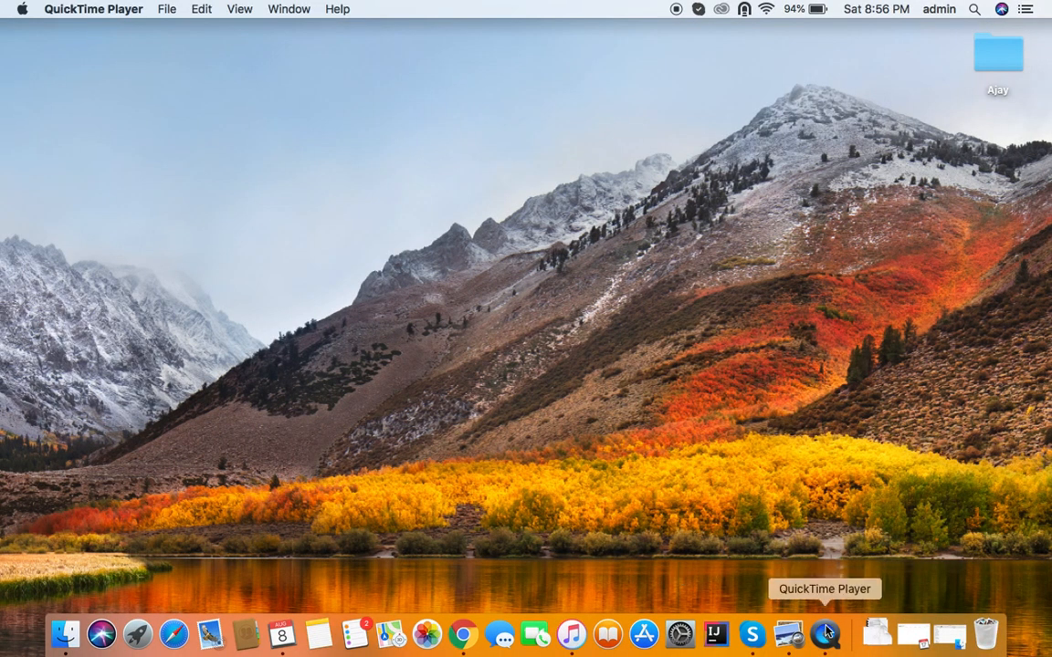
{"action": "left_click", "coordinate": [463, 634]}
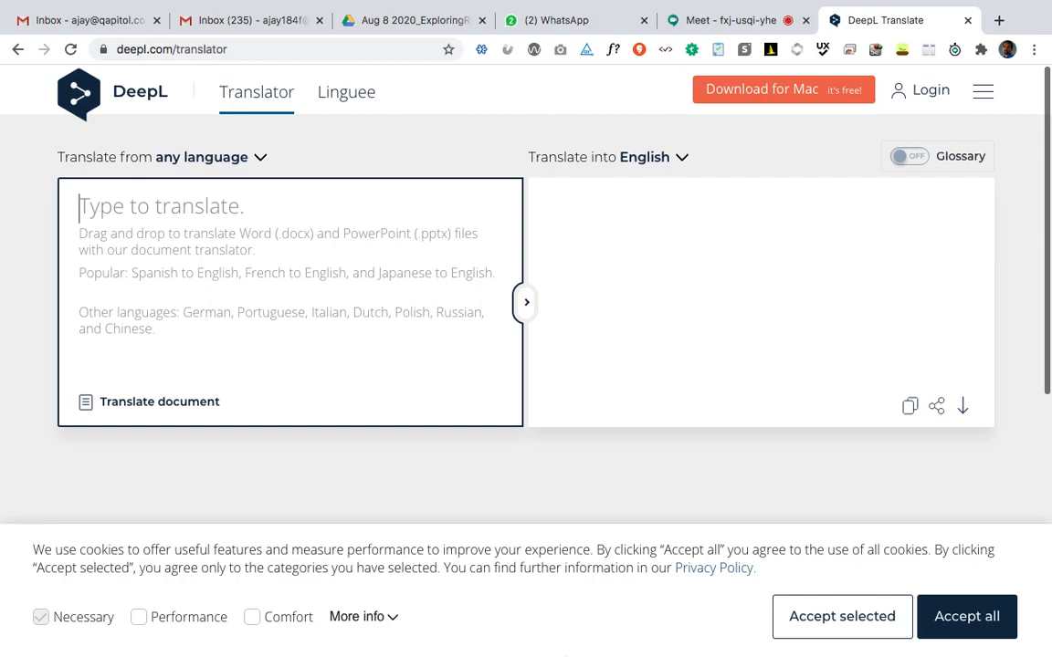
Search the computer for xmind and launch the XMind application.
{"action": "mouse_move", "coordinate": [607, 639]}
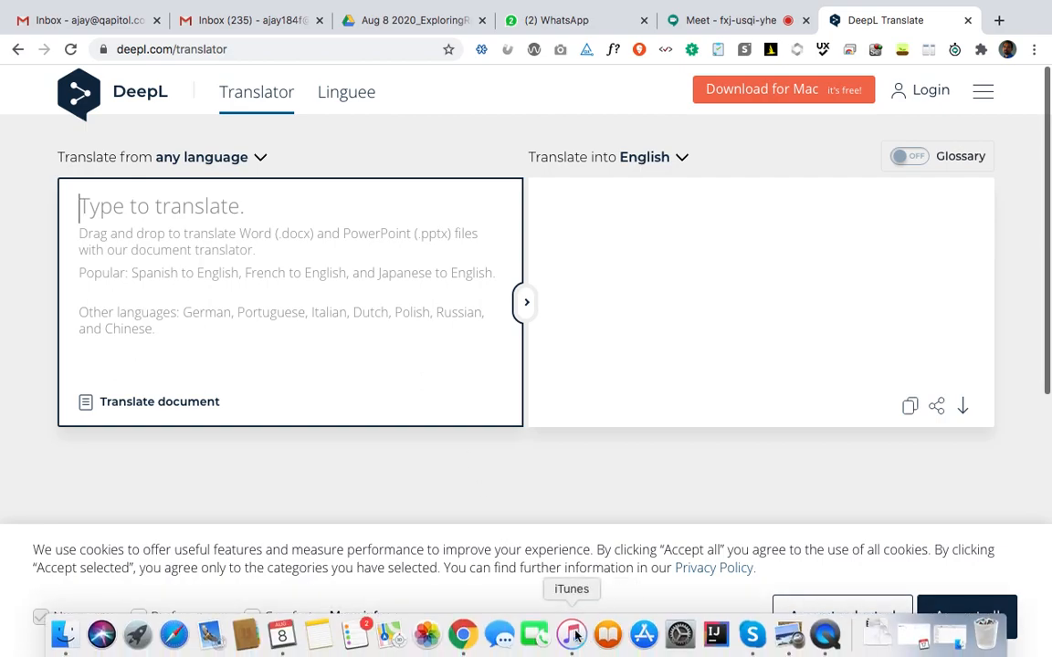
{"action": "key", "text": "super+space"}
{"action": "type", "text": "xmind"}
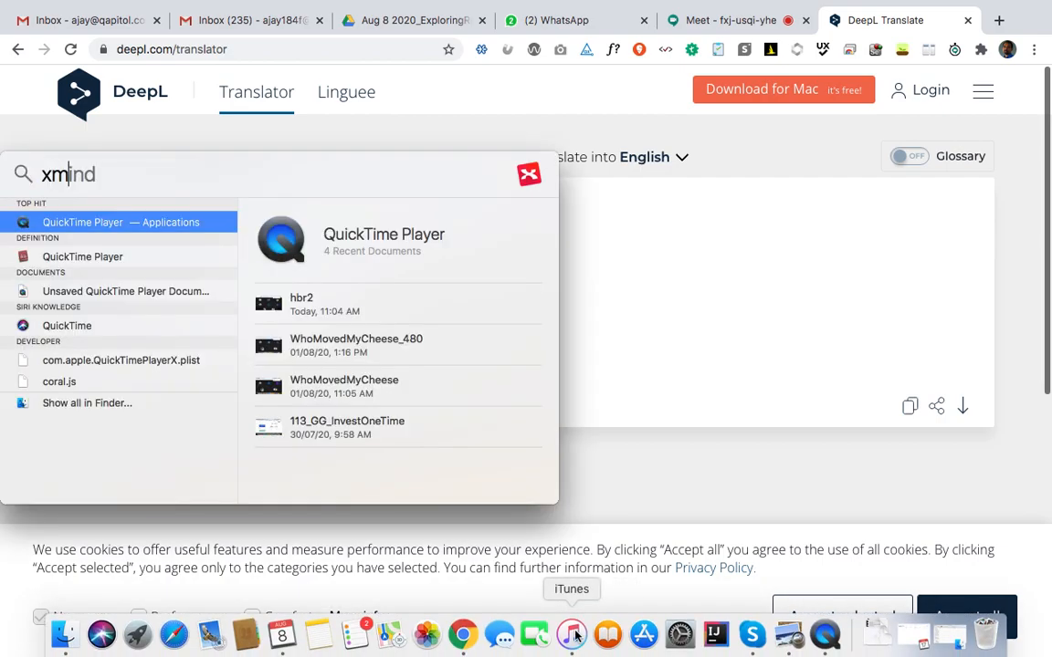
{"action": "key", "text": "Return"}
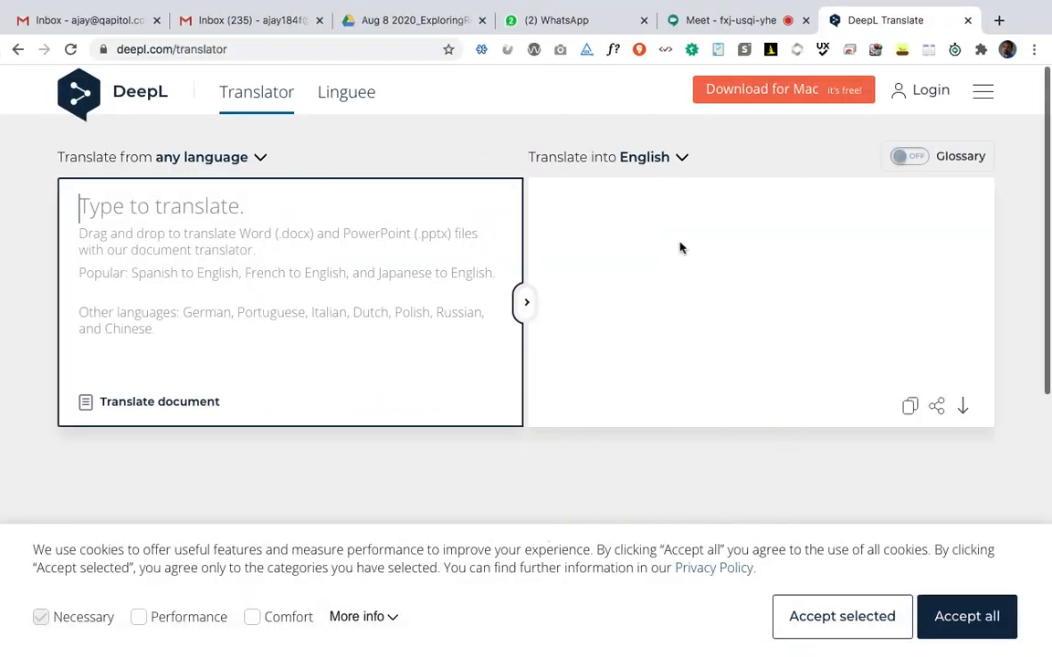
Switch back to the Google Meet call in the browser.
{"action": "left_click", "coordinate": [744, 20]}
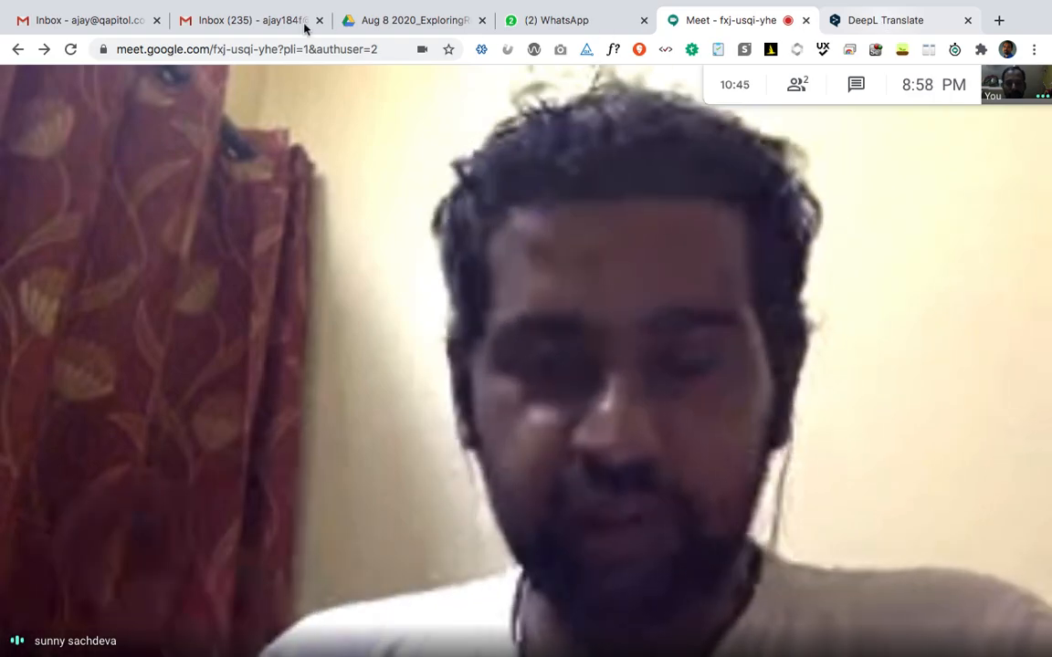
{"action": "mouse_move", "coordinate": [20, 11]}
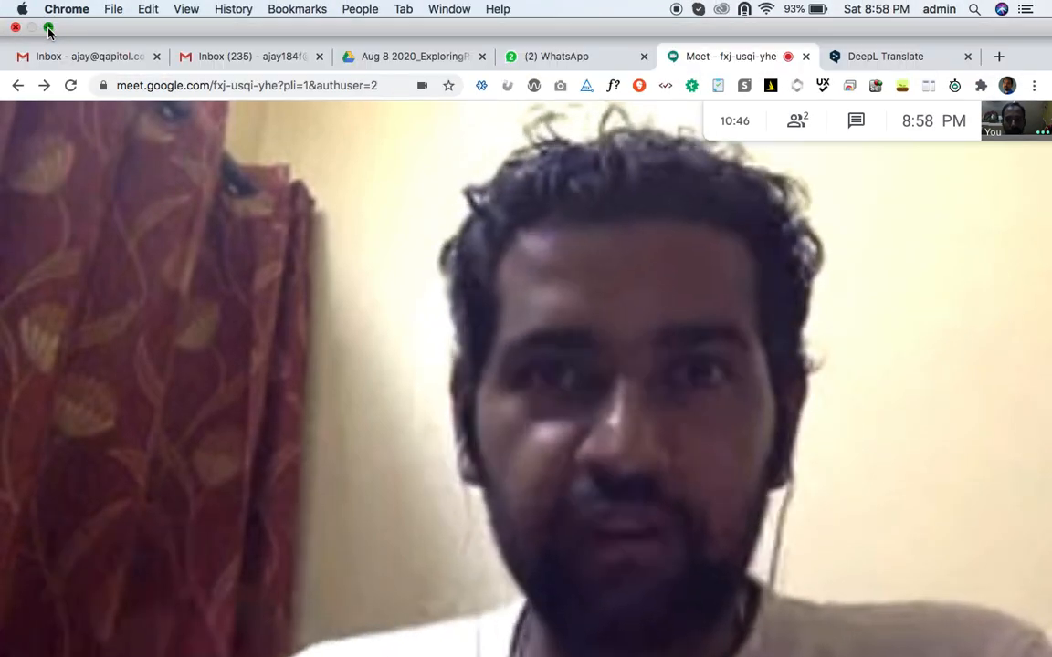
{"action": "left_click", "coordinate": [50, 31]}
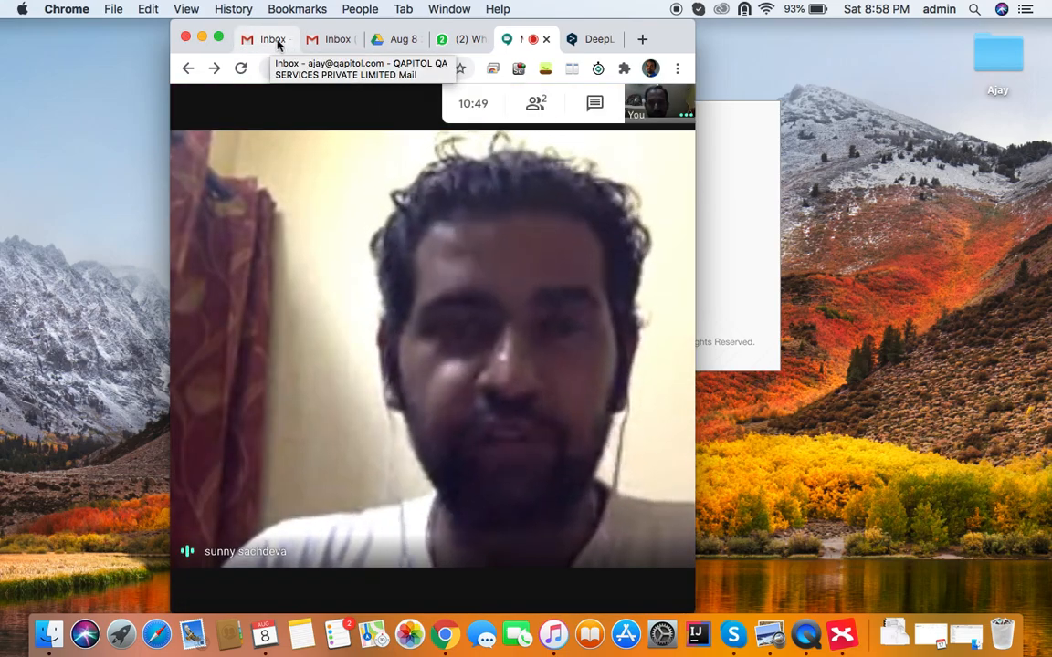
{"action": "left_click", "coordinate": [276, 41]}
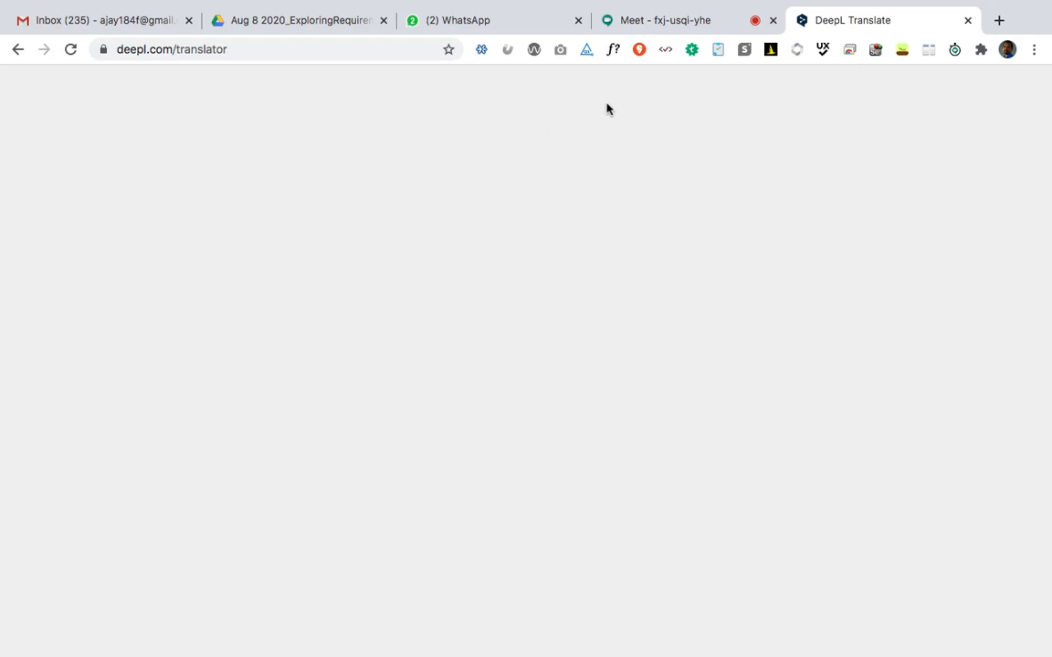
{"action": "left_click", "coordinate": [682, 27]}
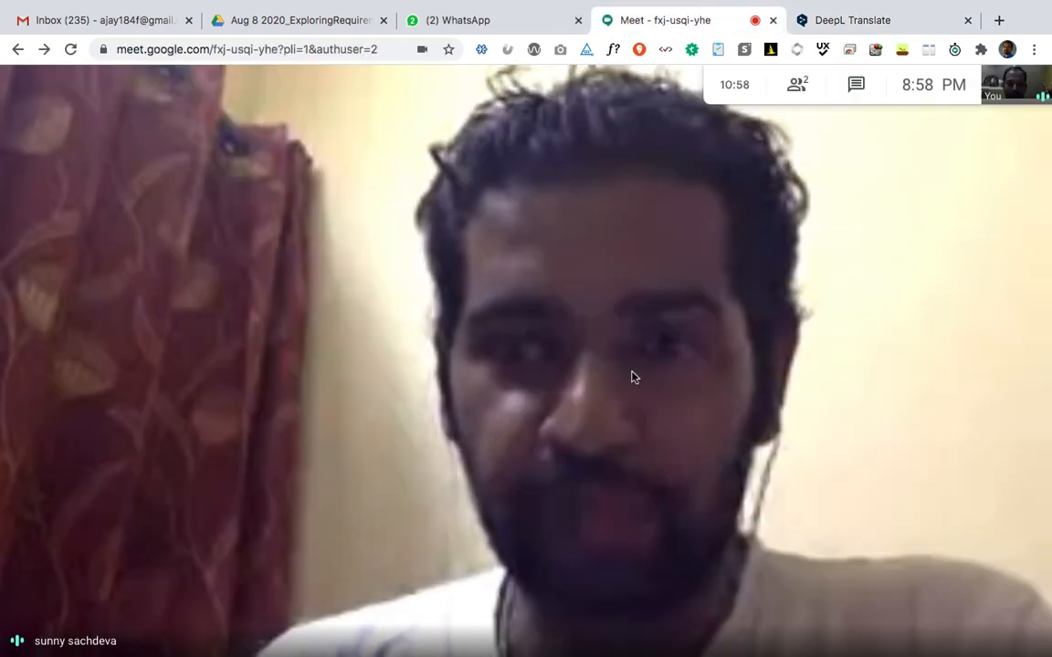
Open the time-limit settings of the Google Meet call.
{"action": "mouse_move", "coordinate": [697, 650]}
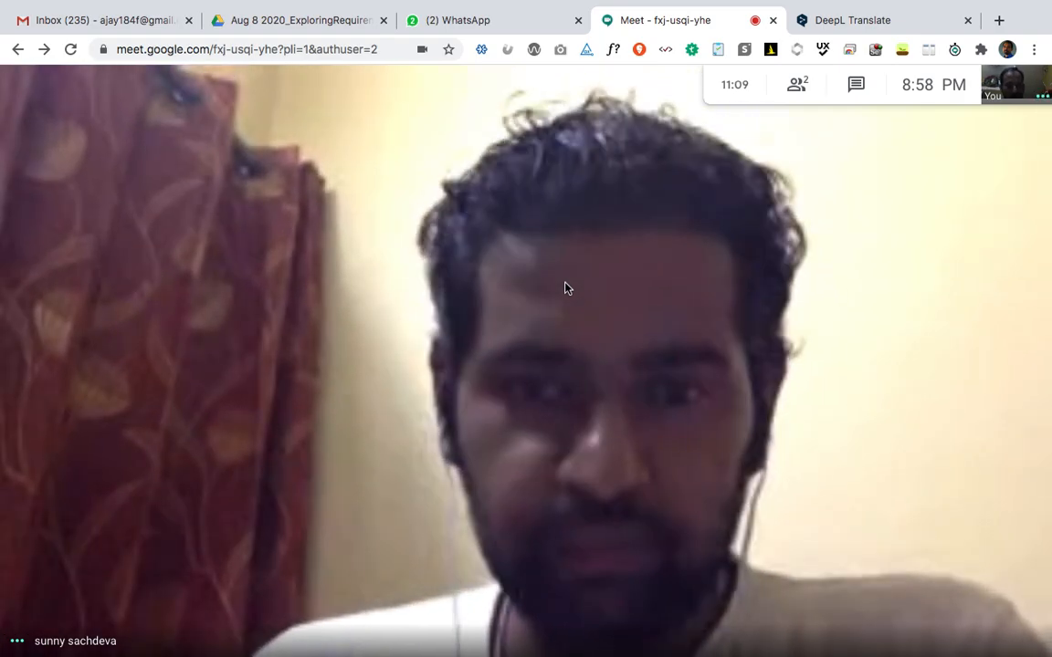
{"action": "left_click", "coordinate": [730, 98]}
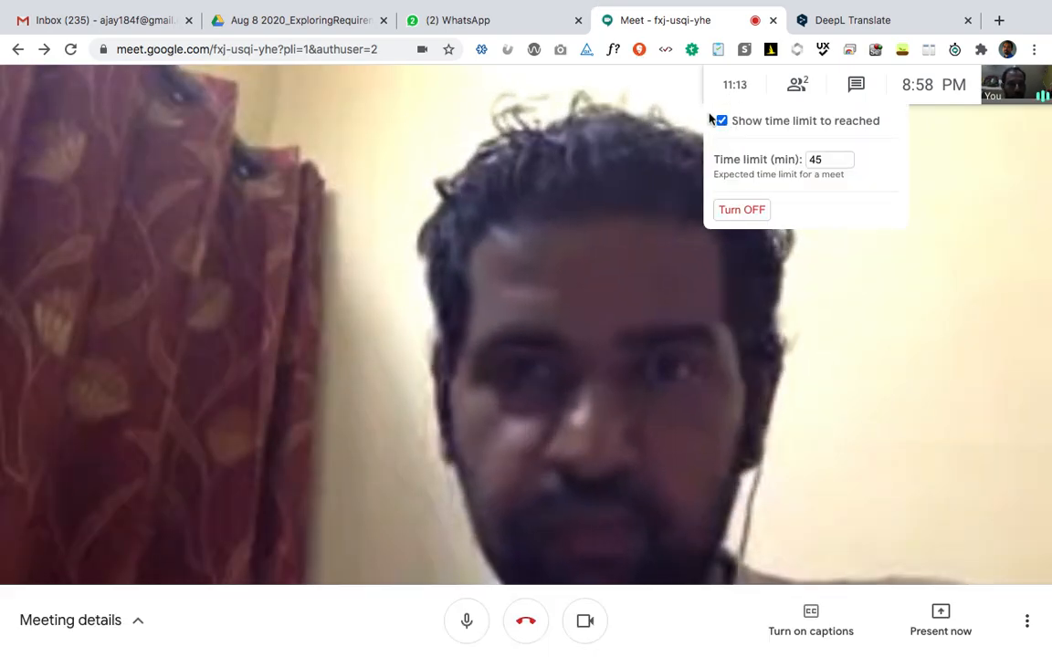
{"action": "double_click", "coordinate": [807, 160]}
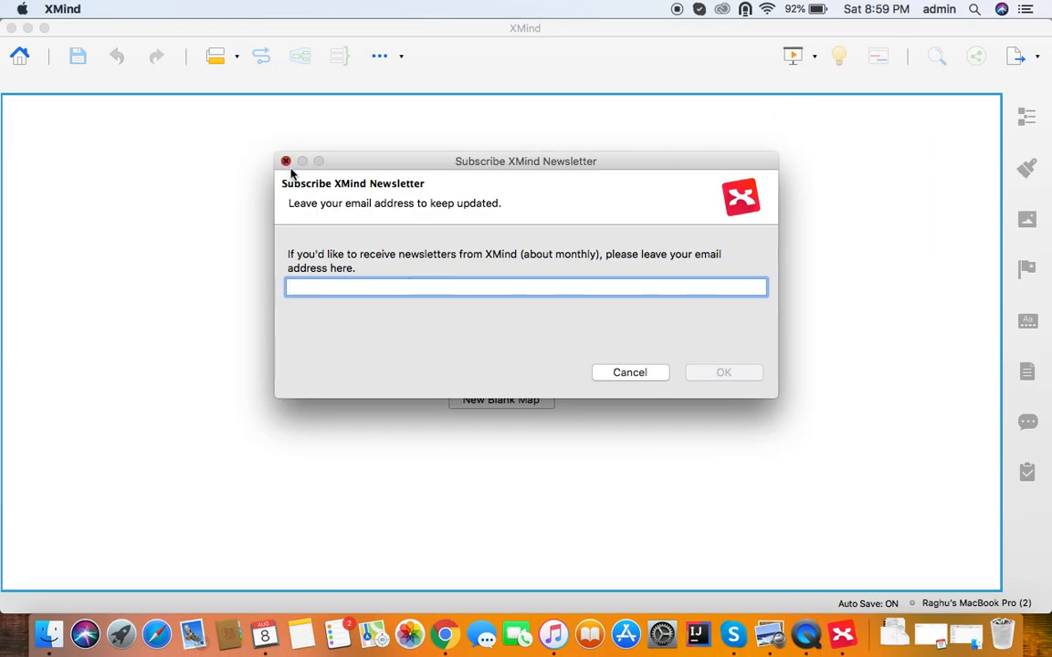
In XMind, dismiss the newsletter subscription and create a new blank map.
{"action": "left_click", "coordinate": [599, 369]}
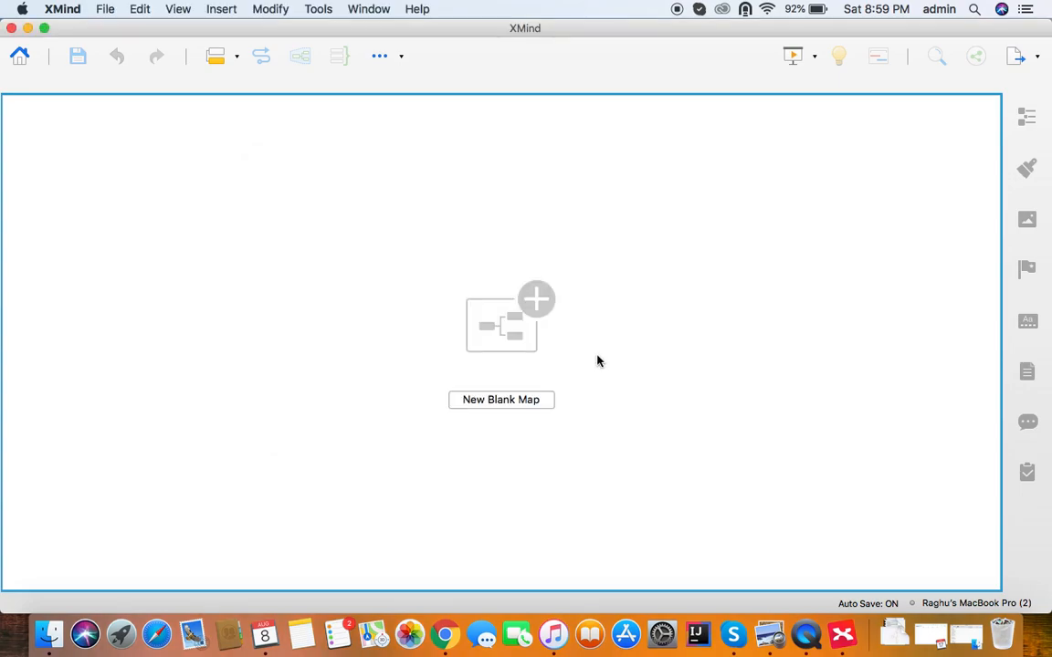
{"action": "left_click", "coordinate": [501, 404]}
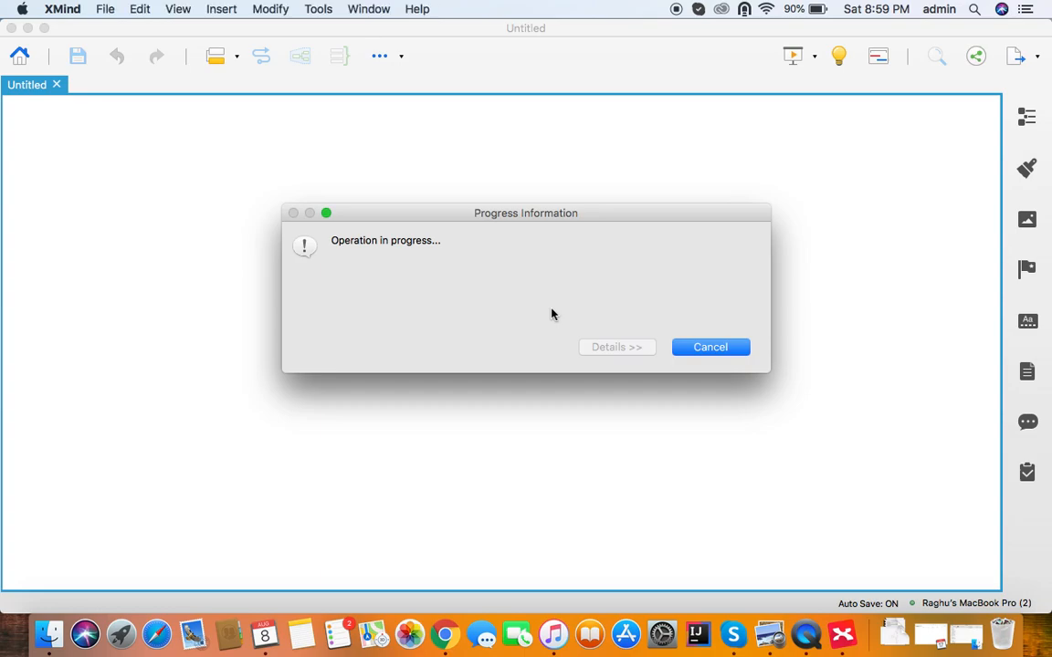
{"action": "left_click", "coordinate": [551, 314]}
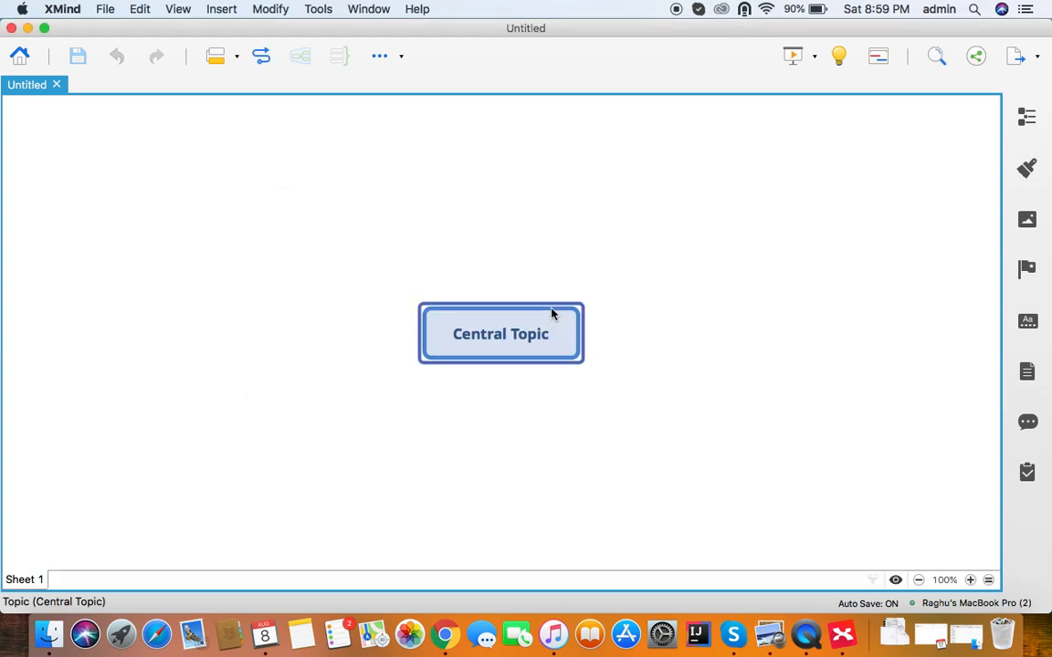
Add six main topics around the central topic of the blank map.
{"action": "key", "text": "Tab"}
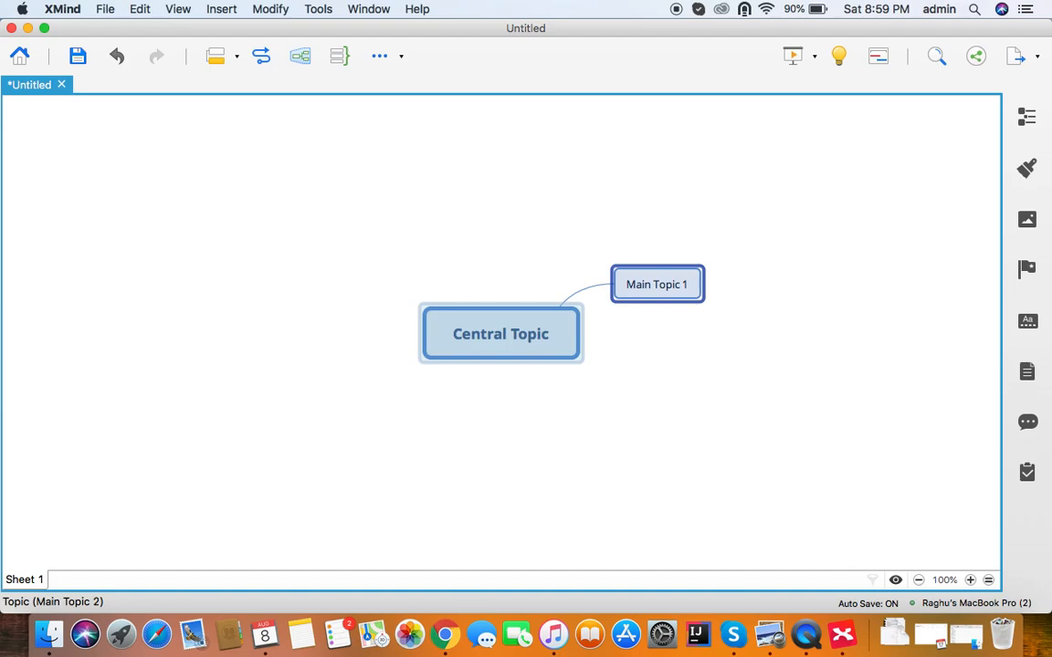
{"action": "key", "text": "Return"}
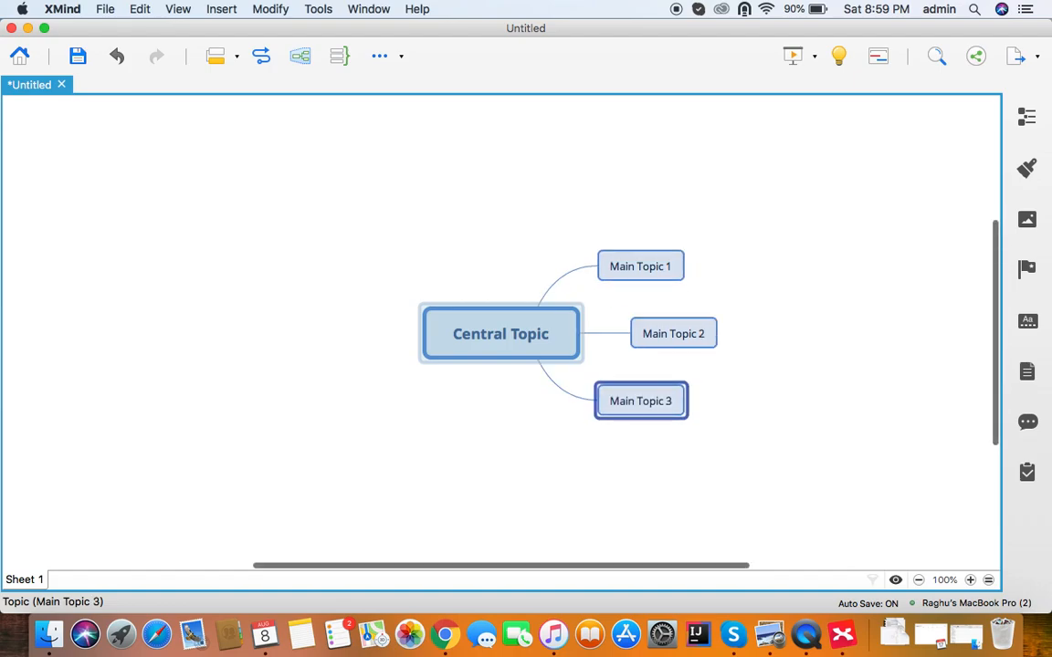
{"action": "key", "text": "Return"}
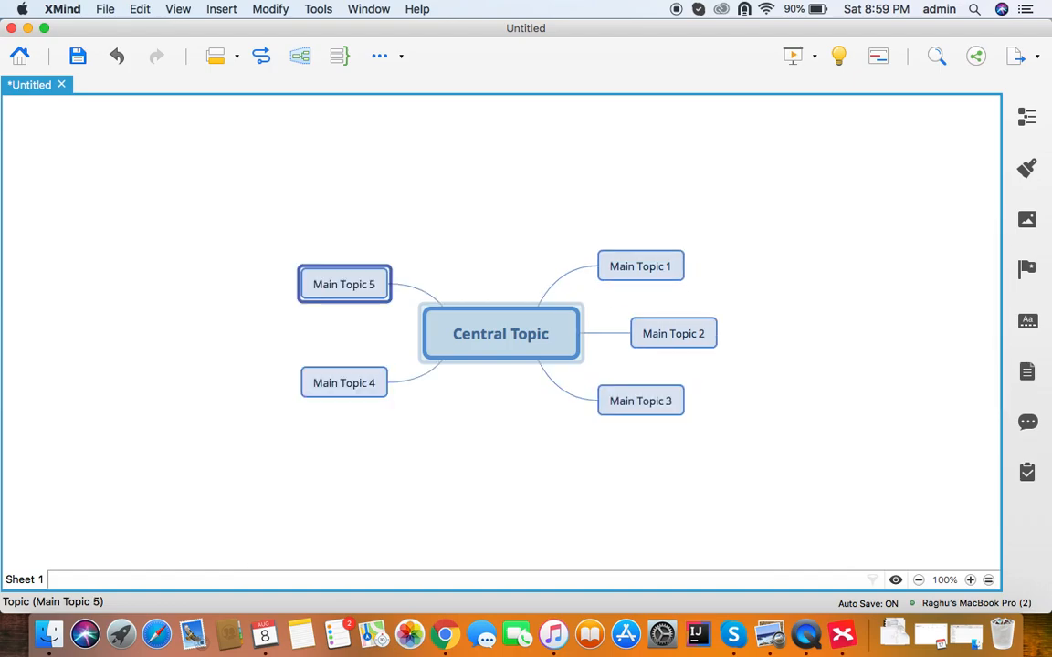
{"action": "key", "text": "Return"}
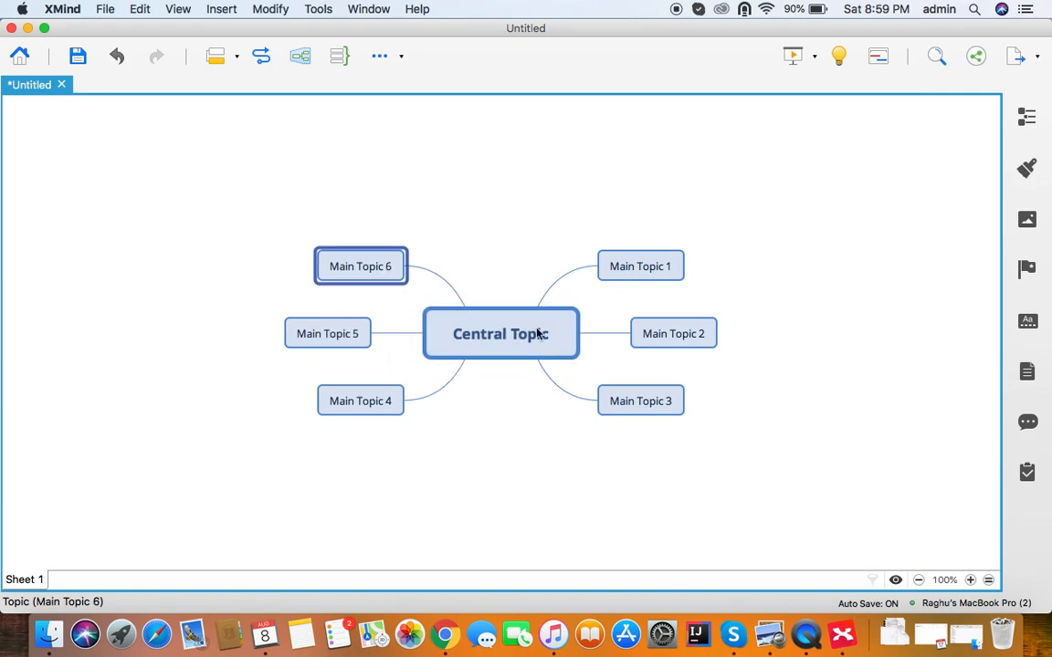
Rename the central topic to Deepl.com.
{"action": "left_click", "coordinate": [500, 342]}
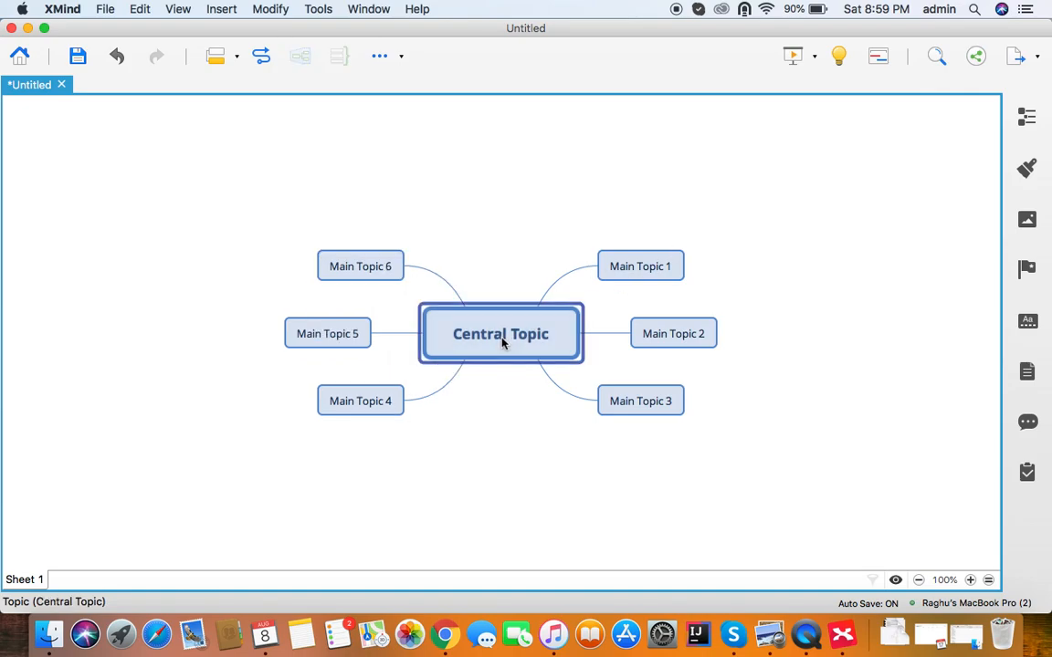
{"action": "double_click", "coordinate": [500, 342]}
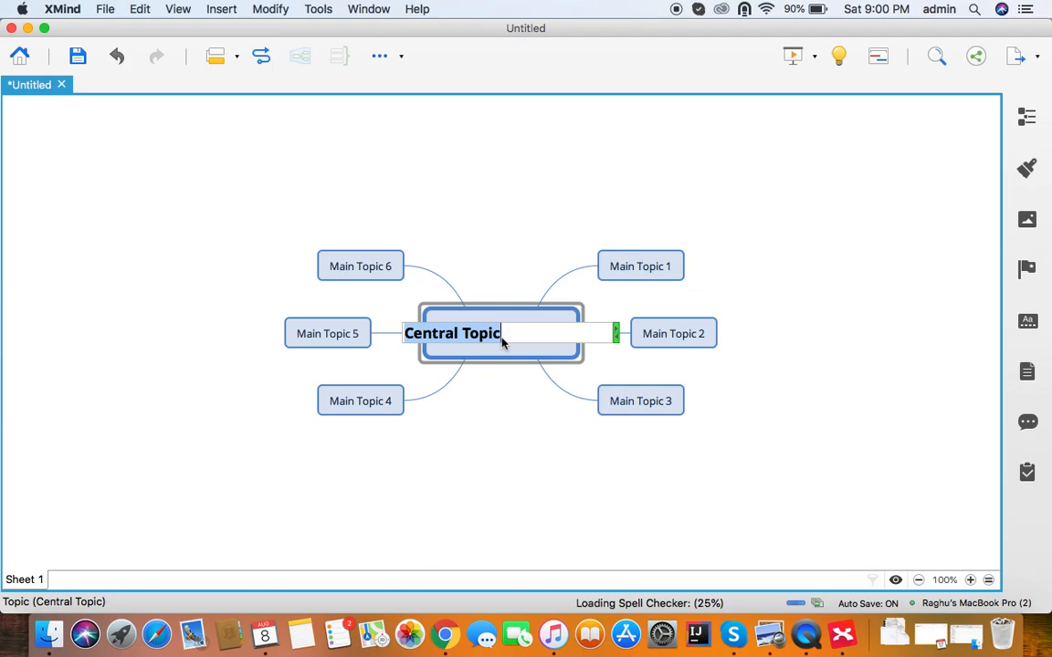
{"action": "type", "text": "Deep"}
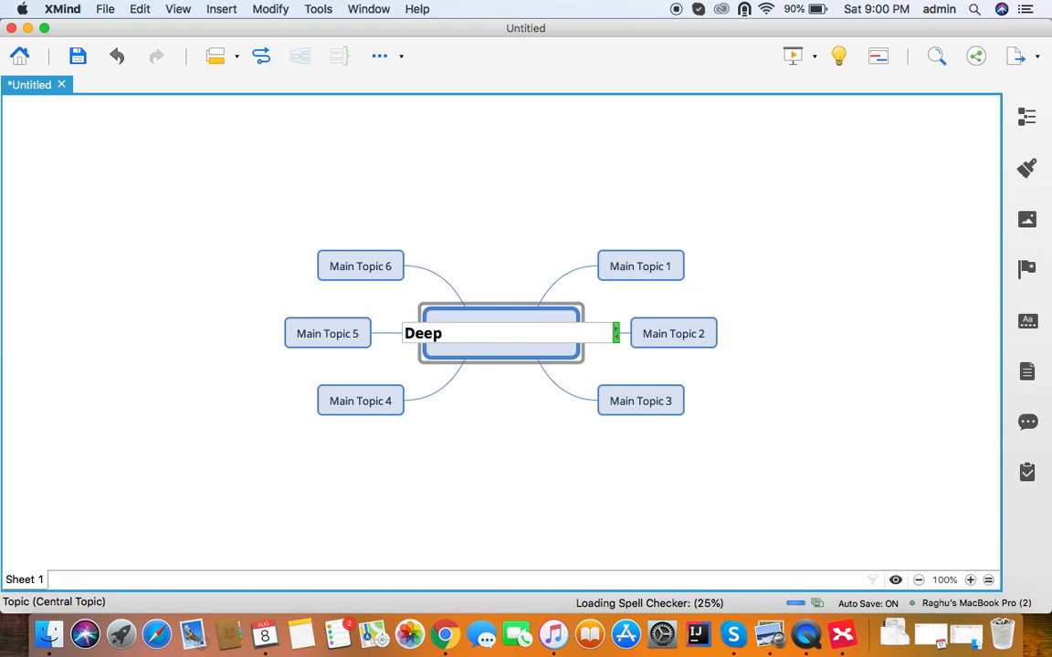
{"action": "type", "text": "l.com"}
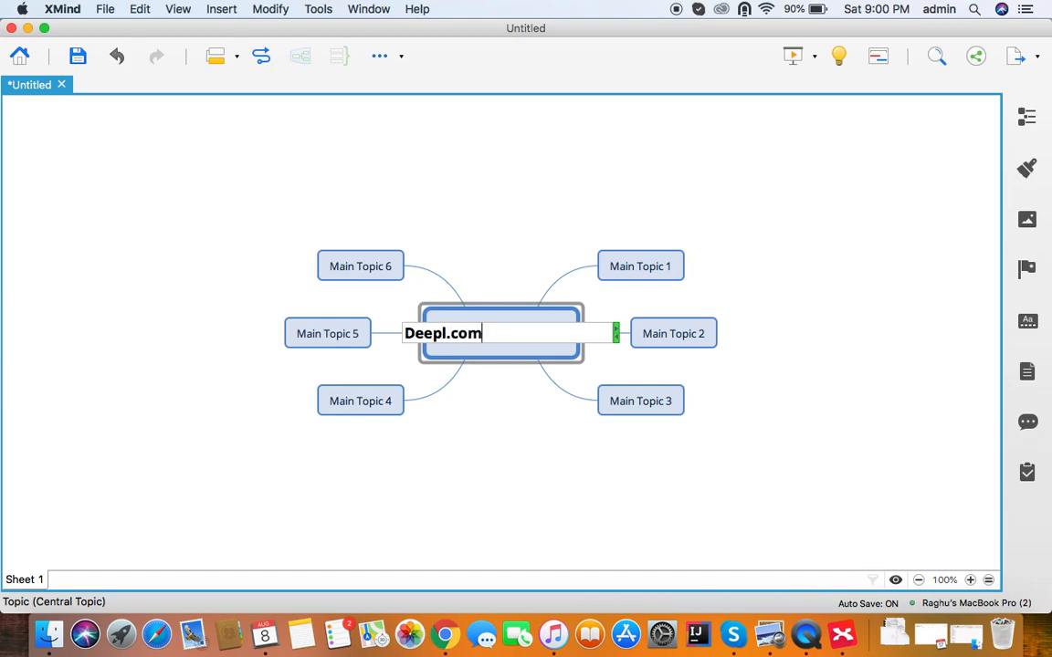
{"action": "key", "text": "Return"}
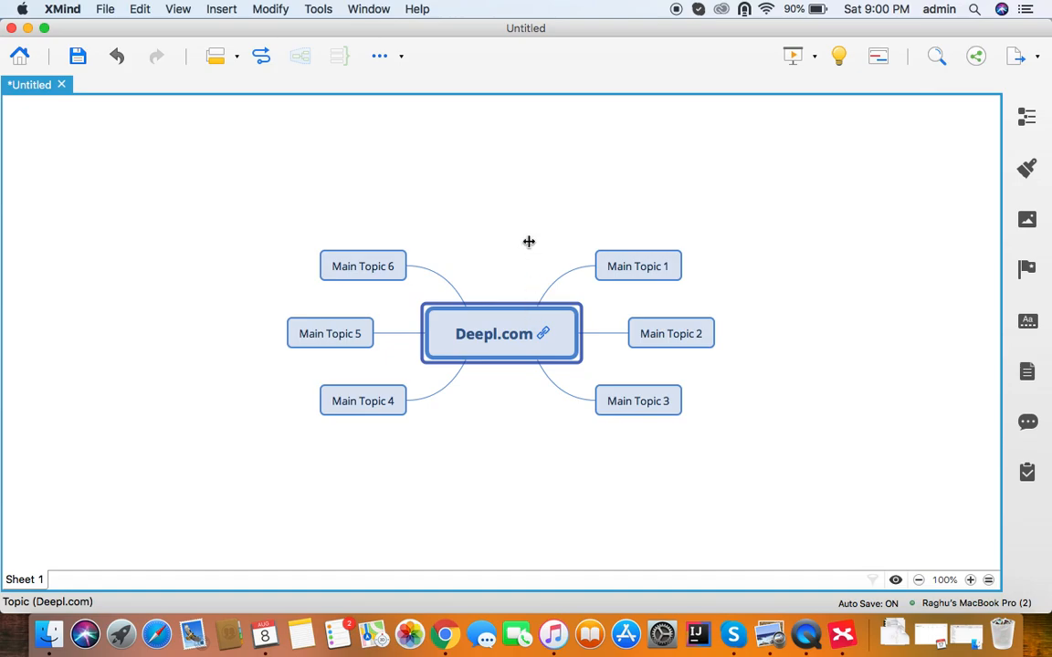
Start saving the map and create a folder named Deepl on the Desktop for it.
{"action": "key", "text": "super+s"}
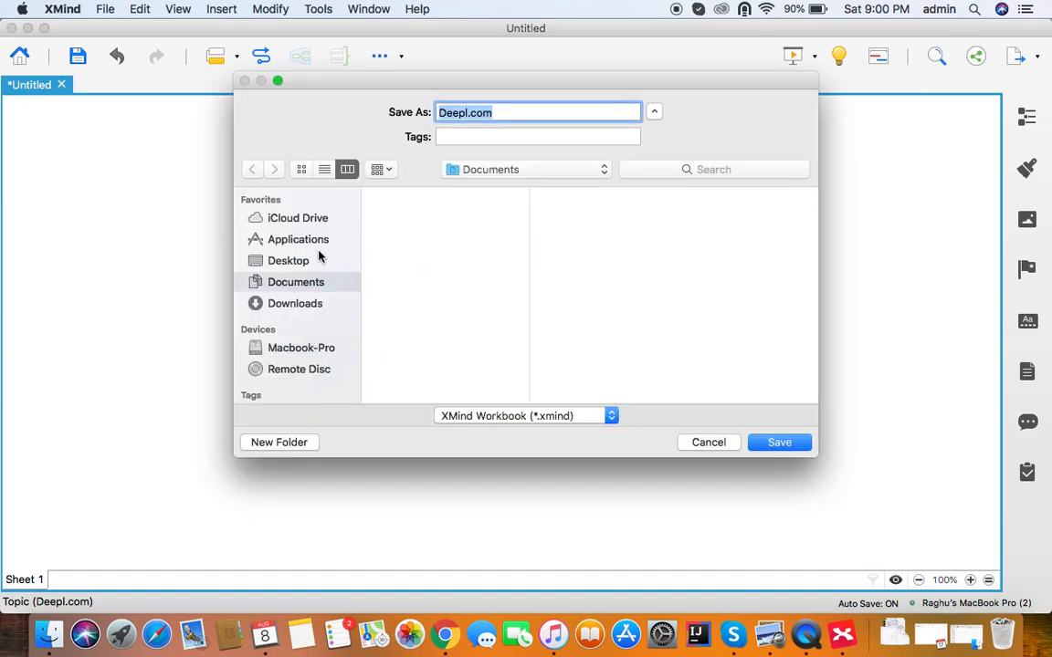
{"action": "left_click", "coordinate": [300, 263]}
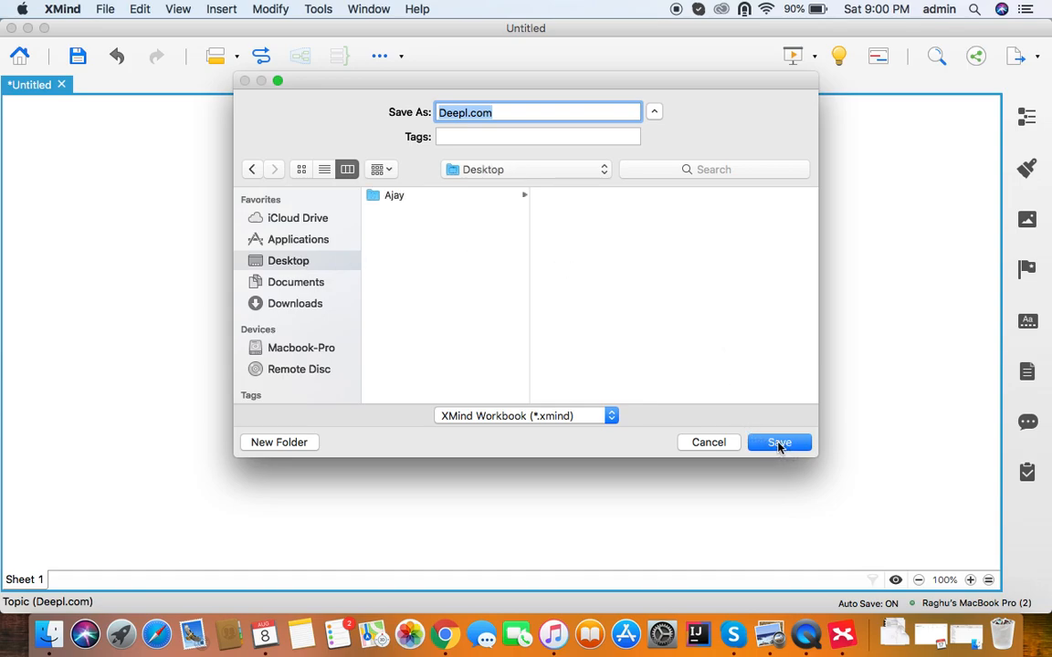
{"action": "left_click", "coordinate": [278, 442]}
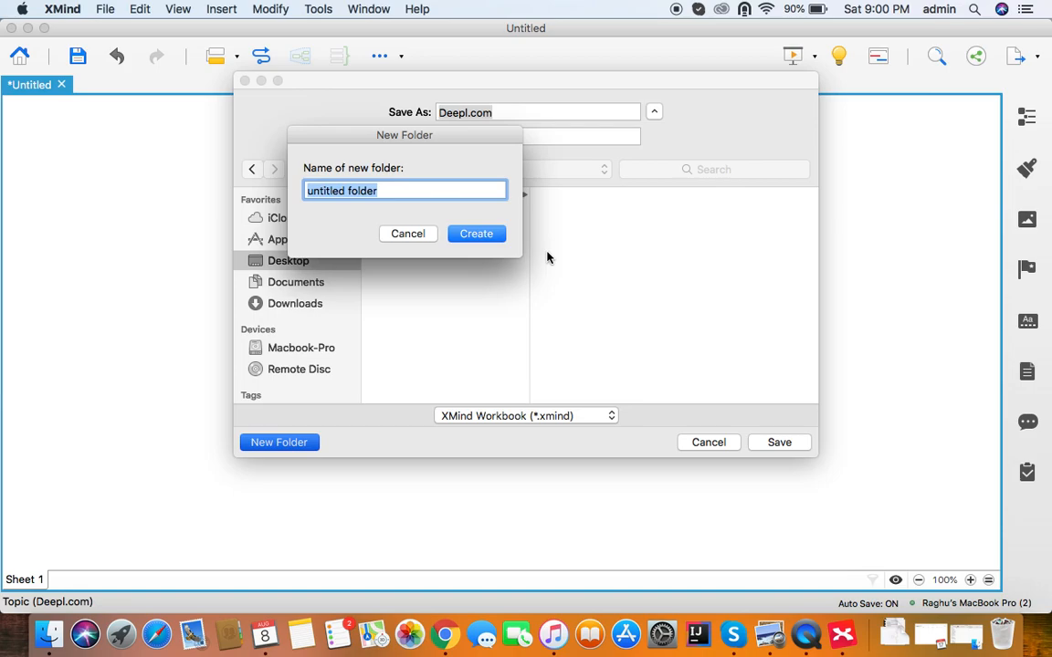
{"action": "type", "text": "Deepl"}
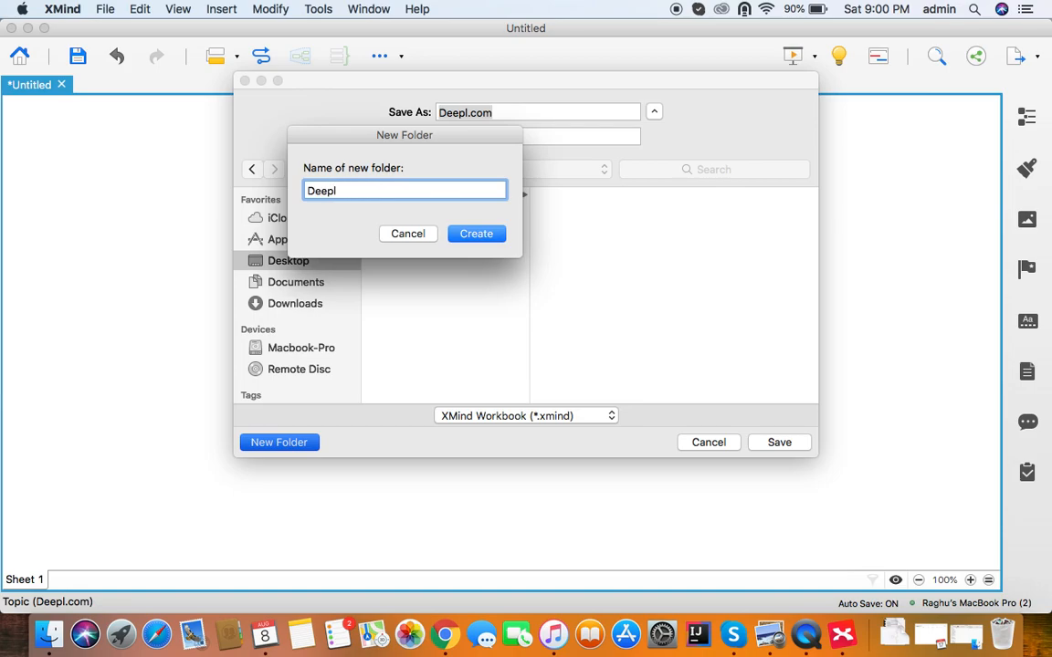
{"action": "key", "text": "Return"}
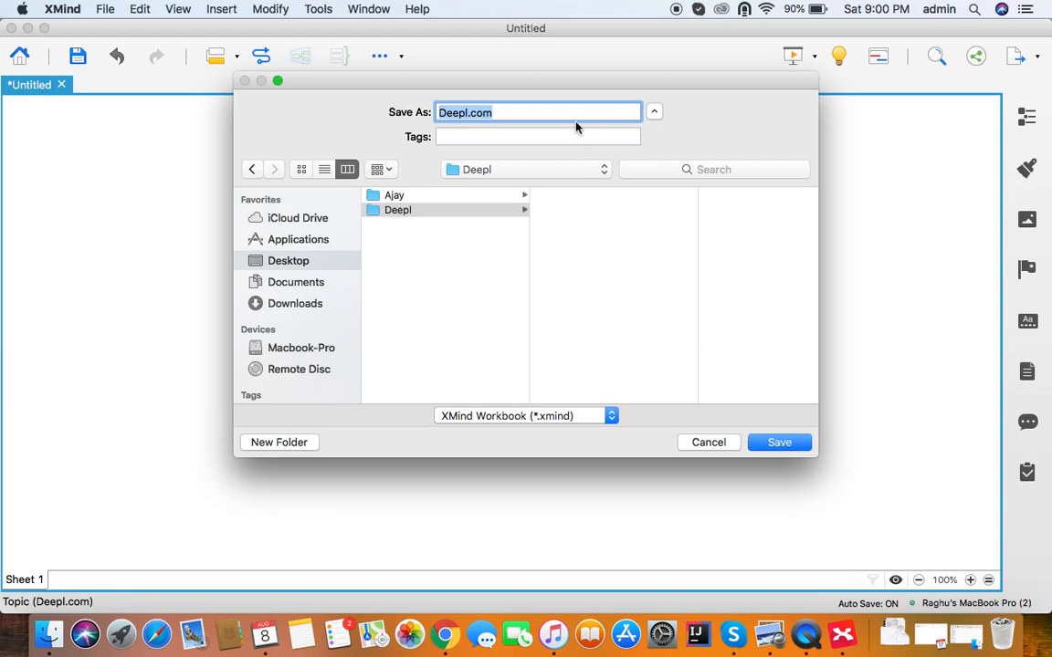
Name the file Deepl Feature Map and save it as an XMind workbook in the Deepl folder.
{"action": "left_click", "coordinate": [521, 110]}
{"action": "key", "text": "BackSpace"}
{"action": "key", "text": "BackSpace"}
{"action": "key", "text": "BackSpace"}
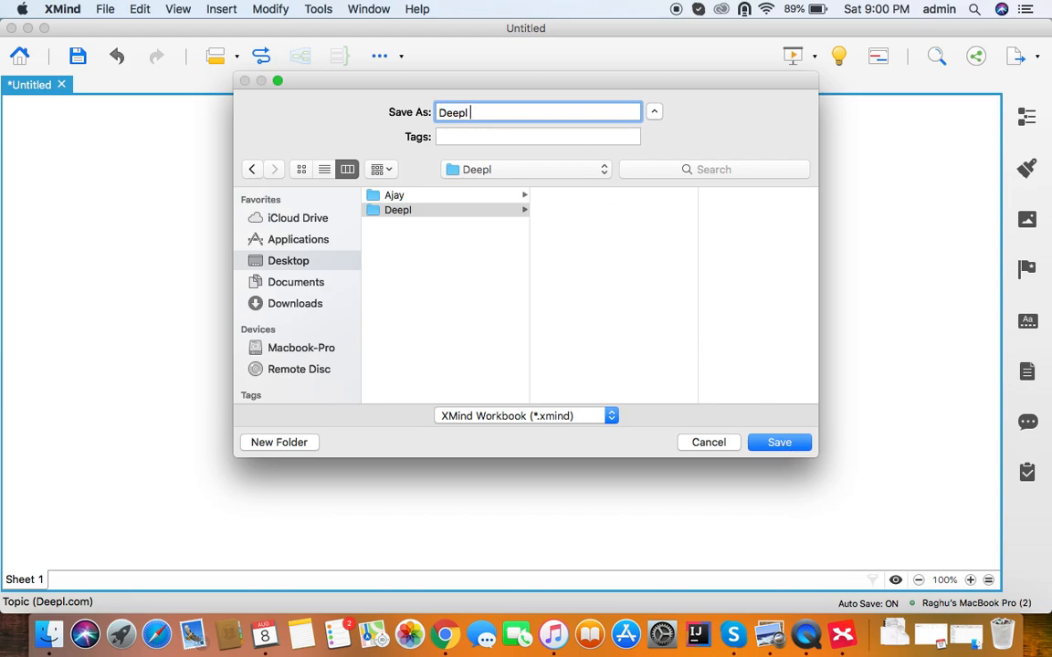
{"action": "type", "text": "Feature Map"}
{"action": "key", "text": "Return"}
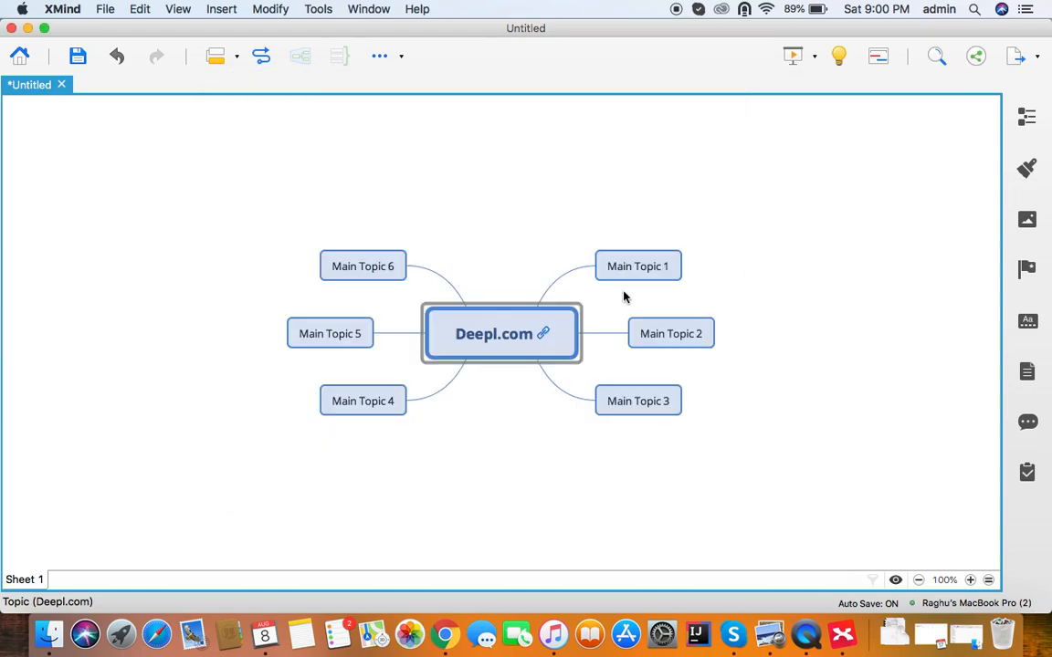
Switch to the browser and show the DeepL Translate page.
{"action": "key", "text": "ctrl+Right"}
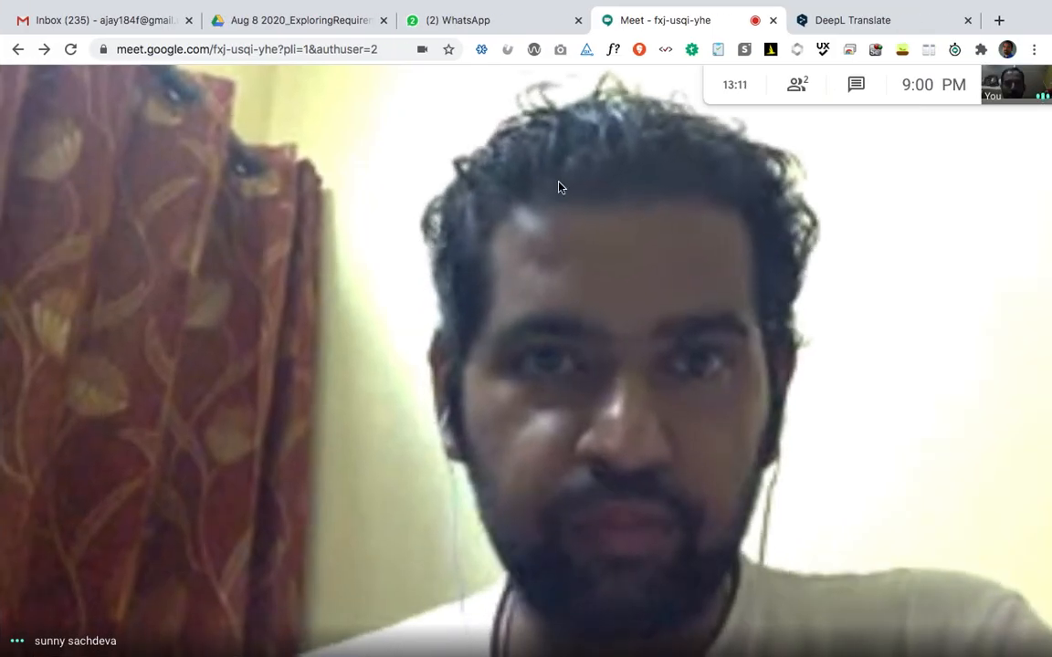
{"action": "left_click", "coordinate": [848, 20]}
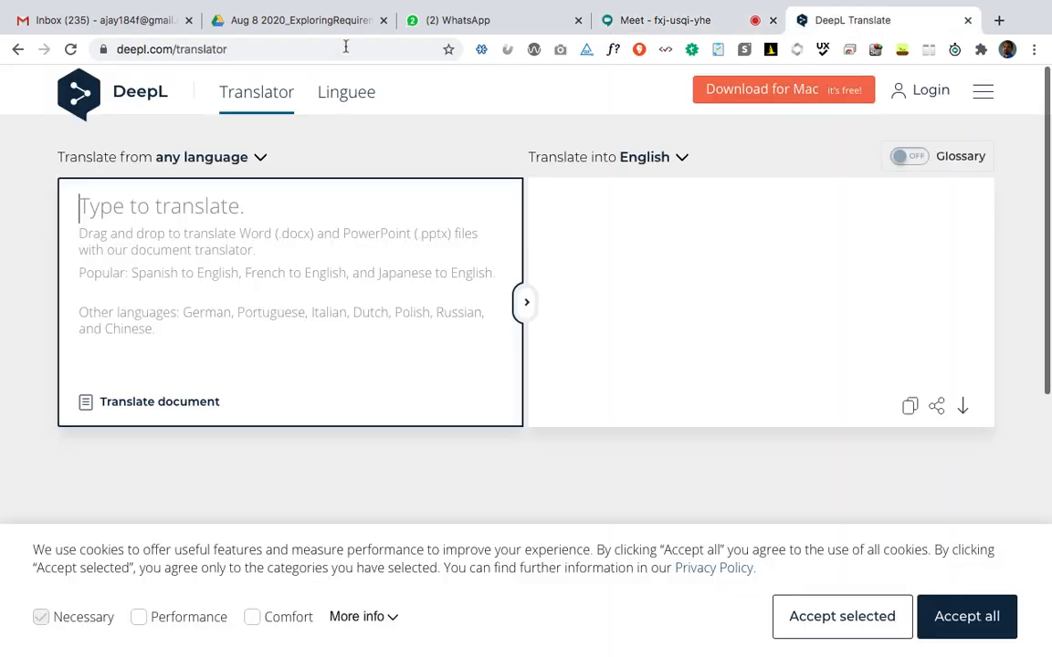
Copy the DeepL translator page's address and switch back to XMind.
{"action": "left_click", "coordinate": [330, 48]}
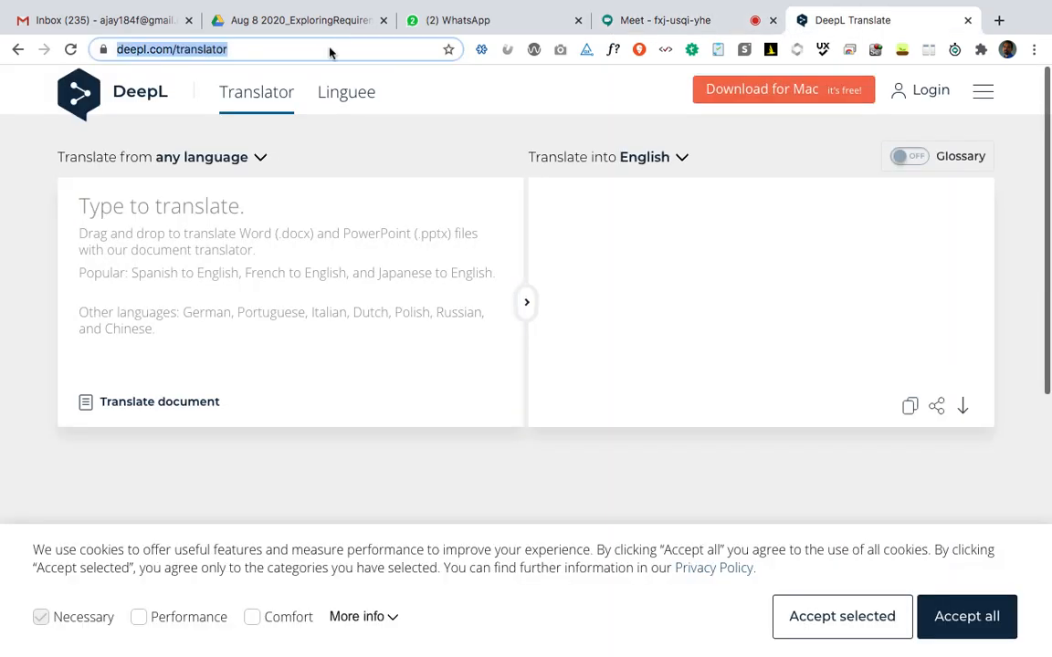
{"action": "key", "text": "super+c"}
{"action": "key", "text": "ctrl+Left"}
{"action": "key", "text": "super+v"}
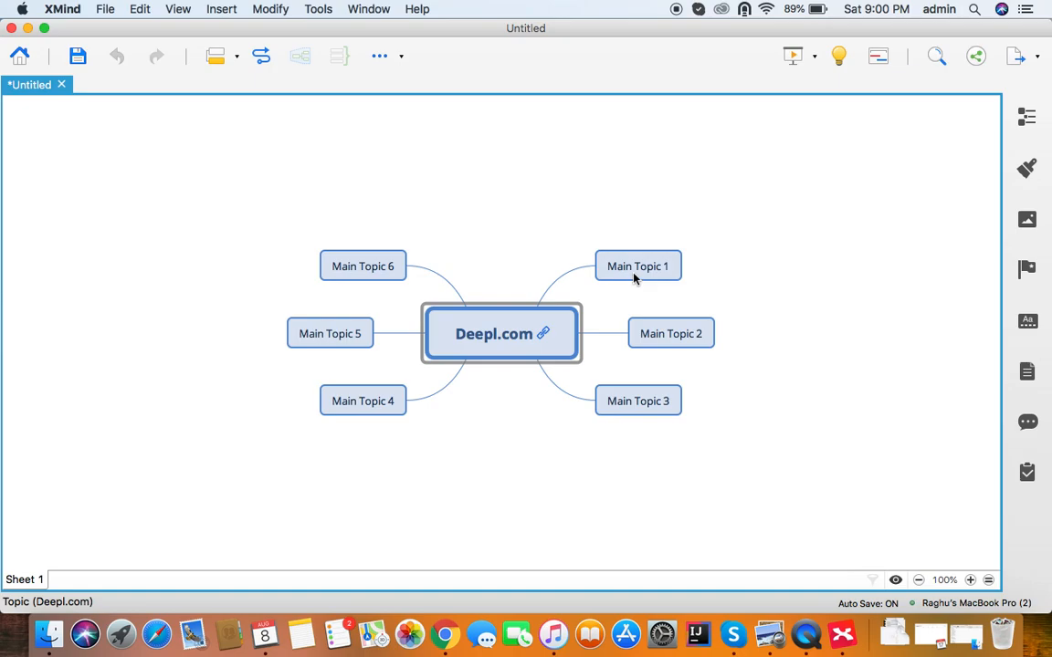
Rename Main Topic 1 of the mind map as URL.
{"action": "double_click", "coordinate": [635, 267]}
{"action": "type", "text": "URL"}
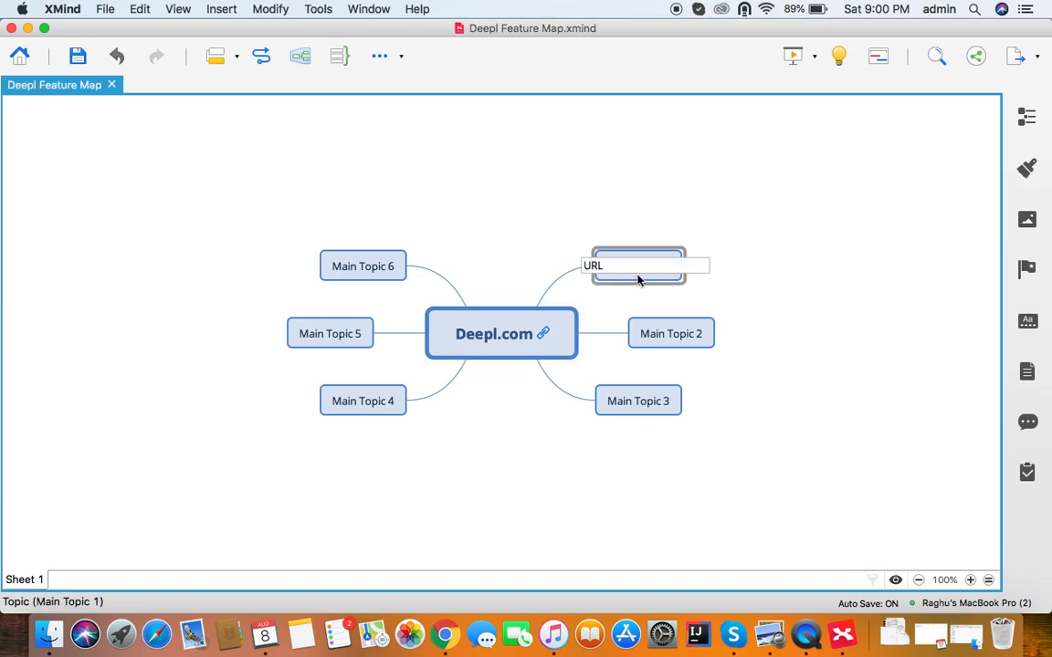
{"action": "key", "text": "Return"}
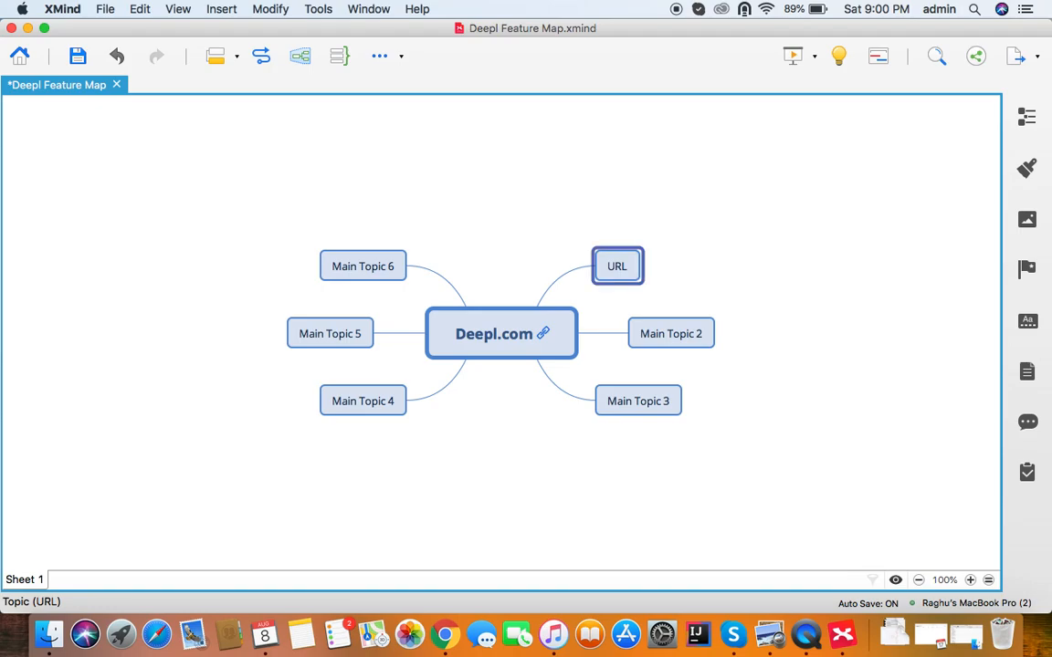
{"action": "key", "text": "Tab"}
{"action": "double_click", "coordinate": [693, 264]}
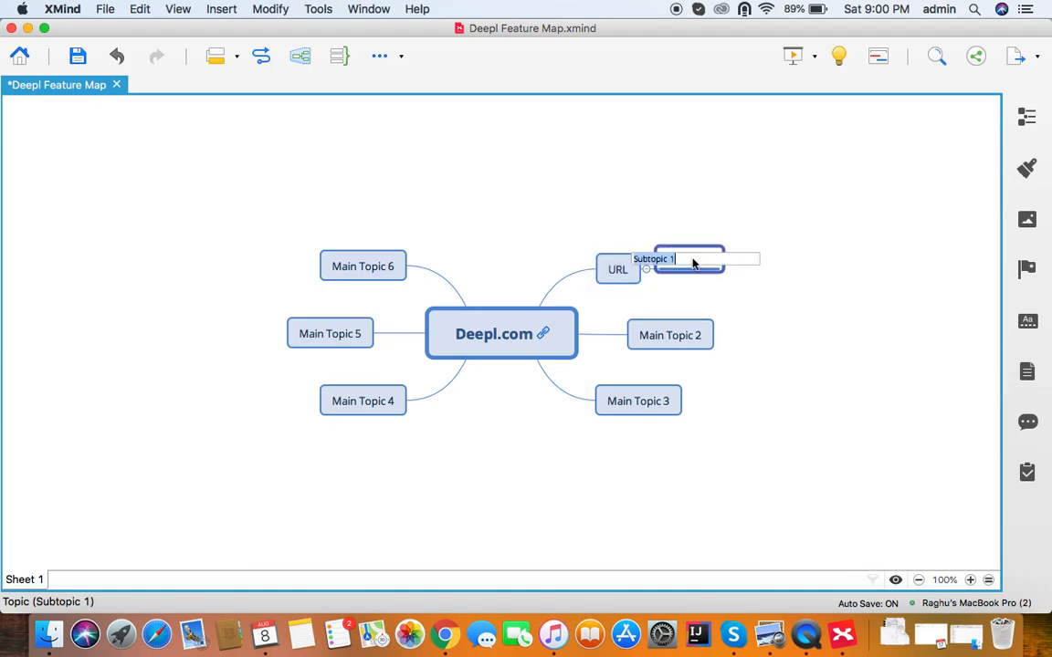
{"action": "key", "text": "super+v"}
{"action": "key", "text": "Return"}
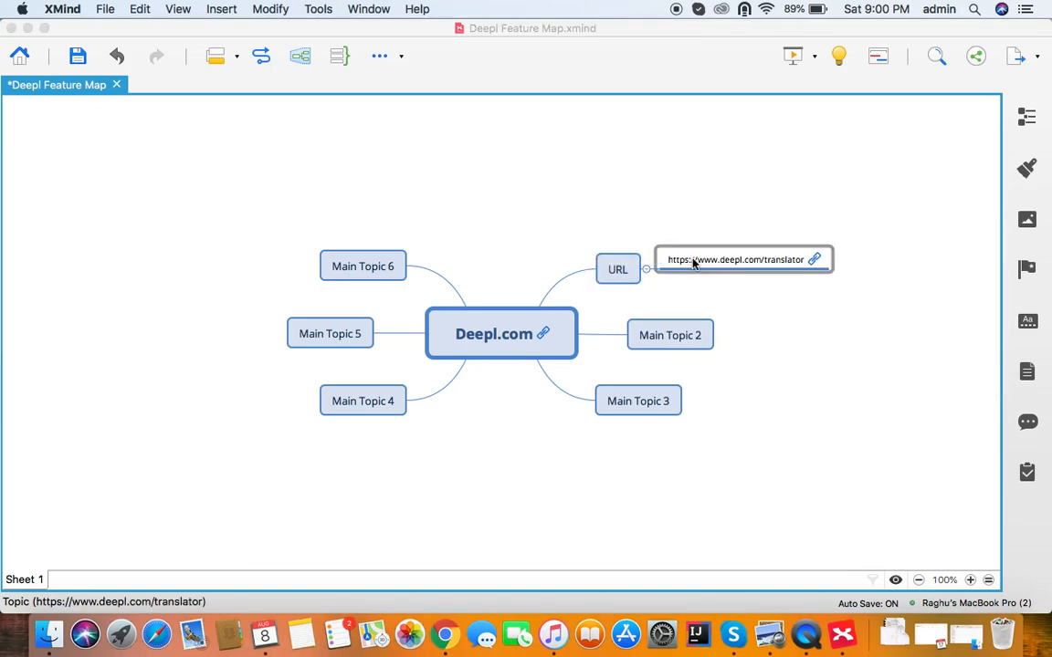
{"action": "left_click", "coordinate": [693, 264]}
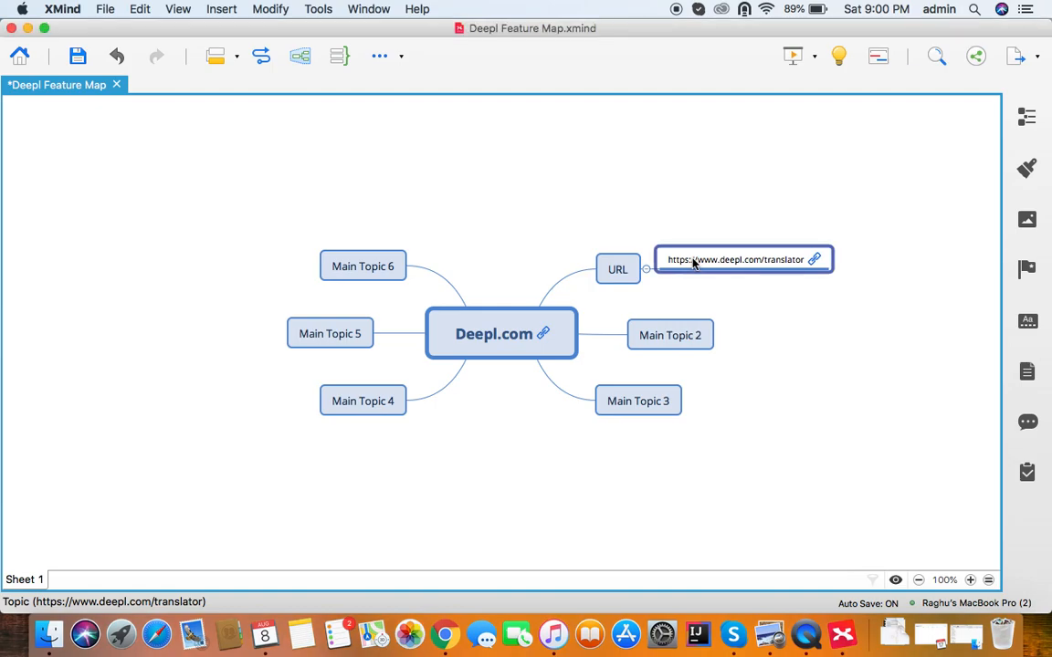
Switch to the browser and open a new tab beside the DeepL page.
{"action": "left_click", "coordinate": [543, 334]}
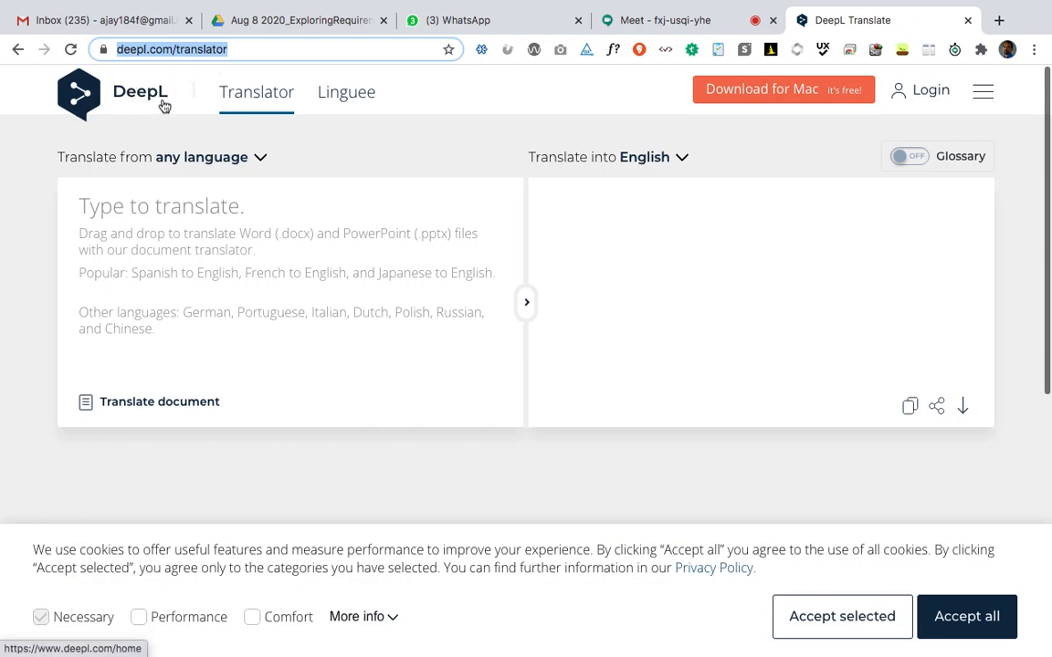
{"action": "left_click", "coordinate": [998, 20]}
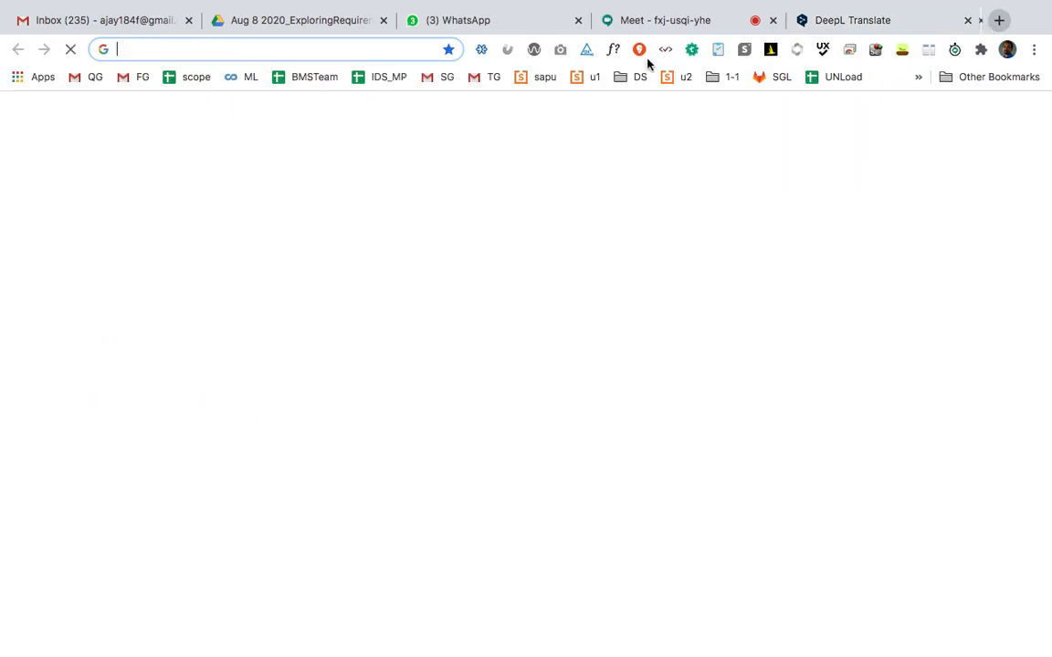
{"action": "type", "text": "su"}
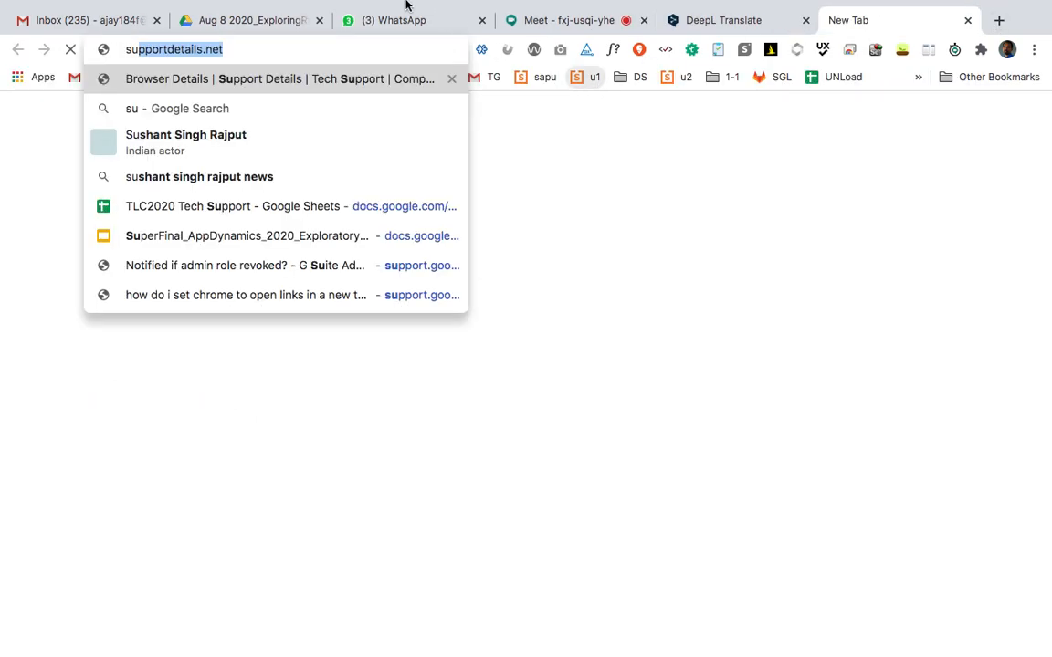
Present the entire screen in the Google Meet call, return to the DeepL page and hide the screen-sharing notice.
{"action": "left_click", "coordinate": [529, 22]}
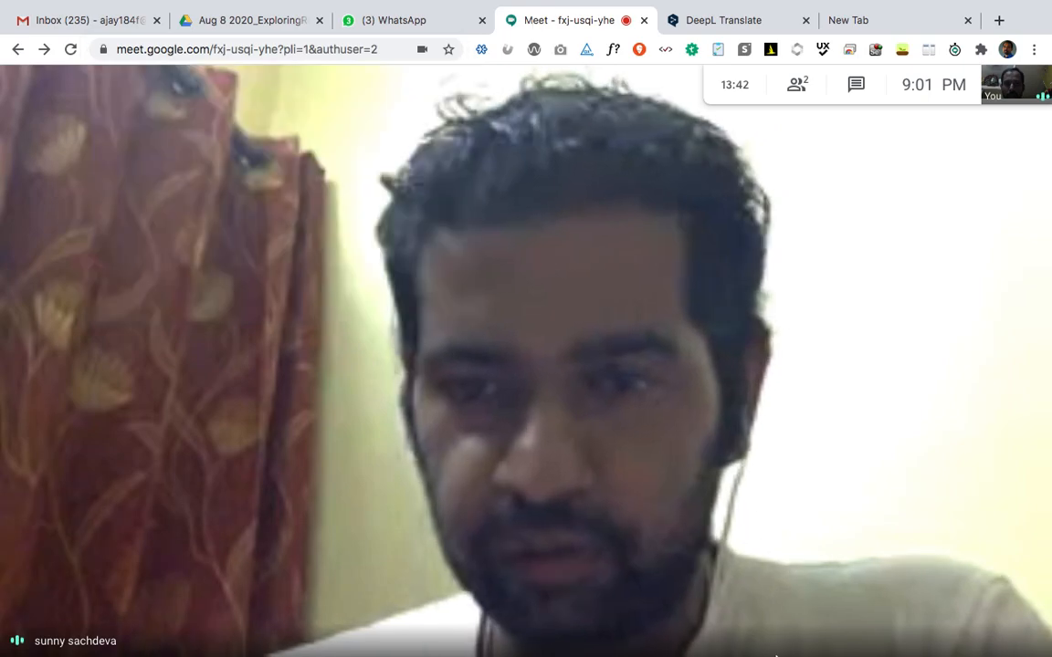
{"action": "mouse_move", "coordinate": [857, 604]}
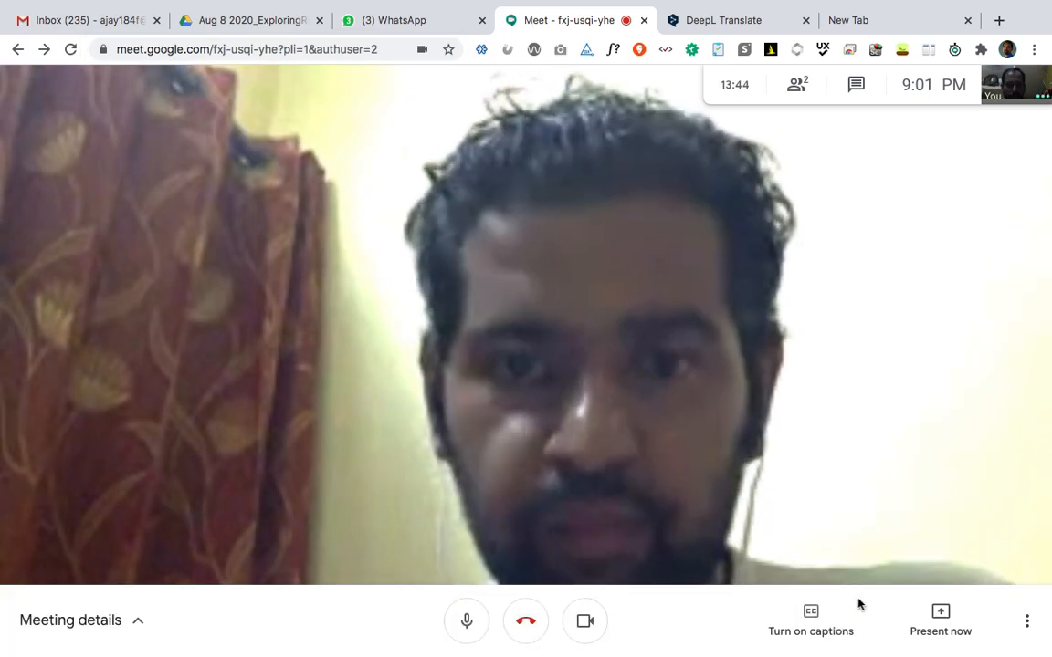
{"action": "left_click", "coordinate": [937, 625]}
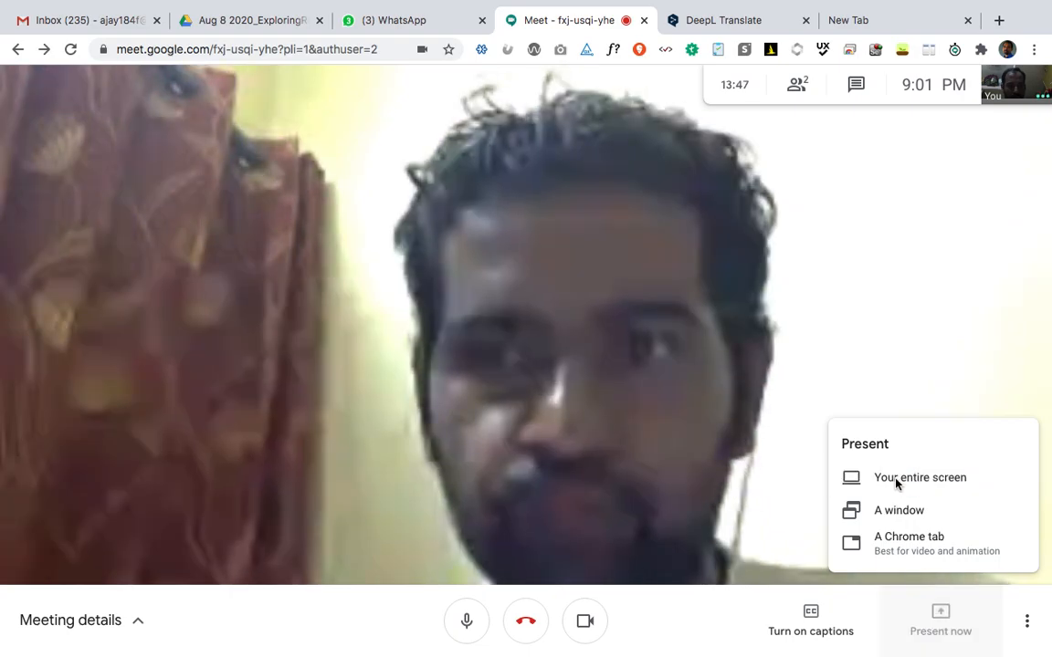
{"action": "left_click", "coordinate": [898, 485]}
{"action": "left_click", "coordinate": [502, 264]}
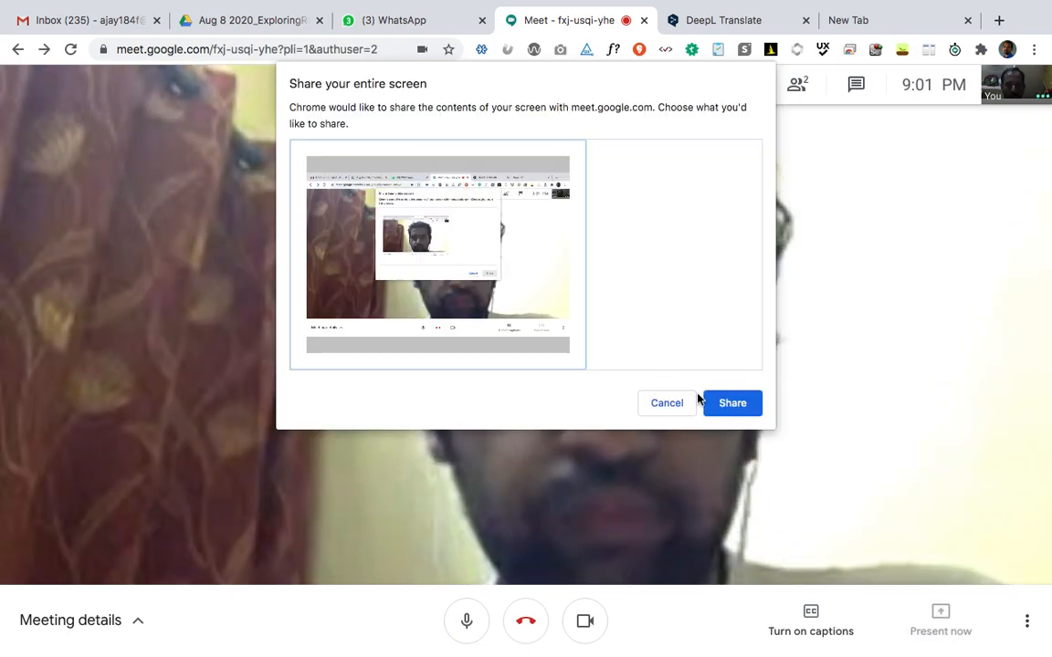
{"action": "left_click", "coordinate": [732, 403]}
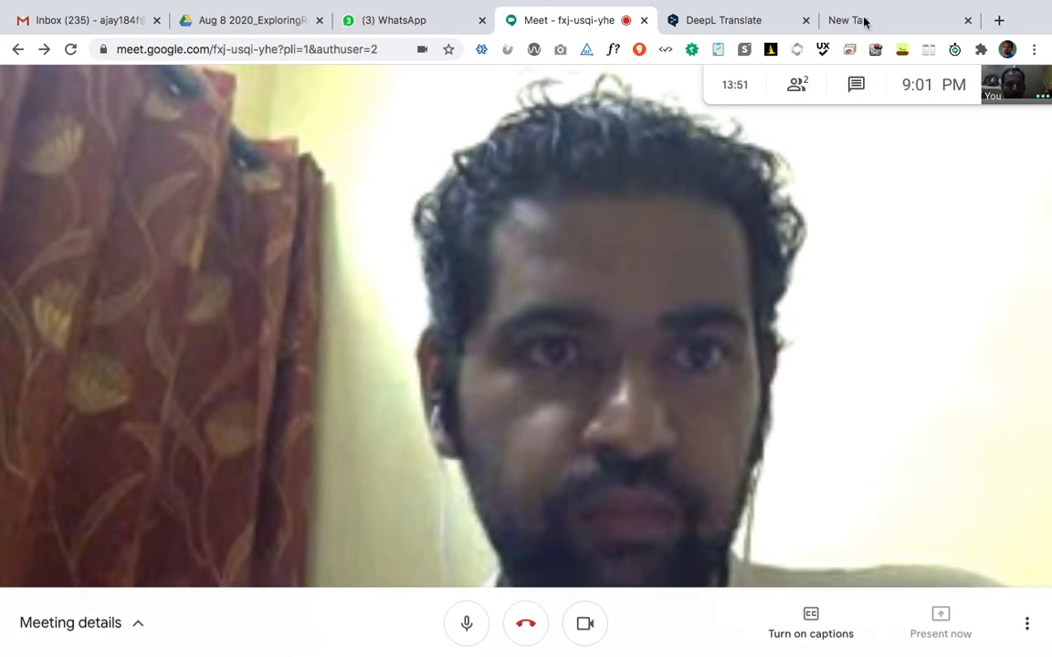
{"action": "left_click", "coordinate": [736, 20]}
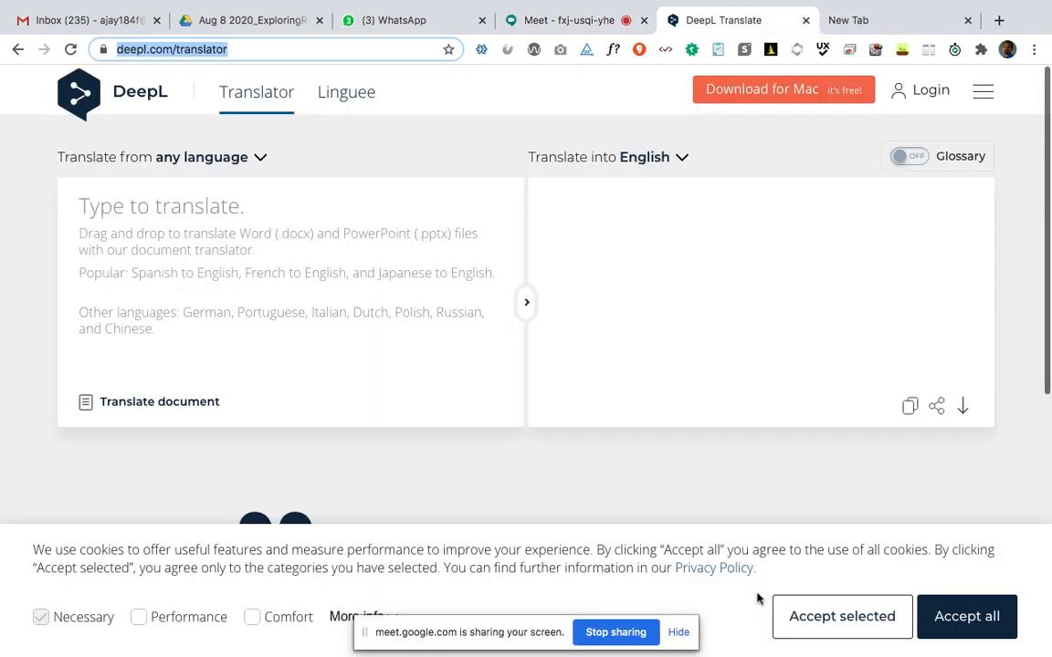
{"action": "left_click", "coordinate": [678, 632]}
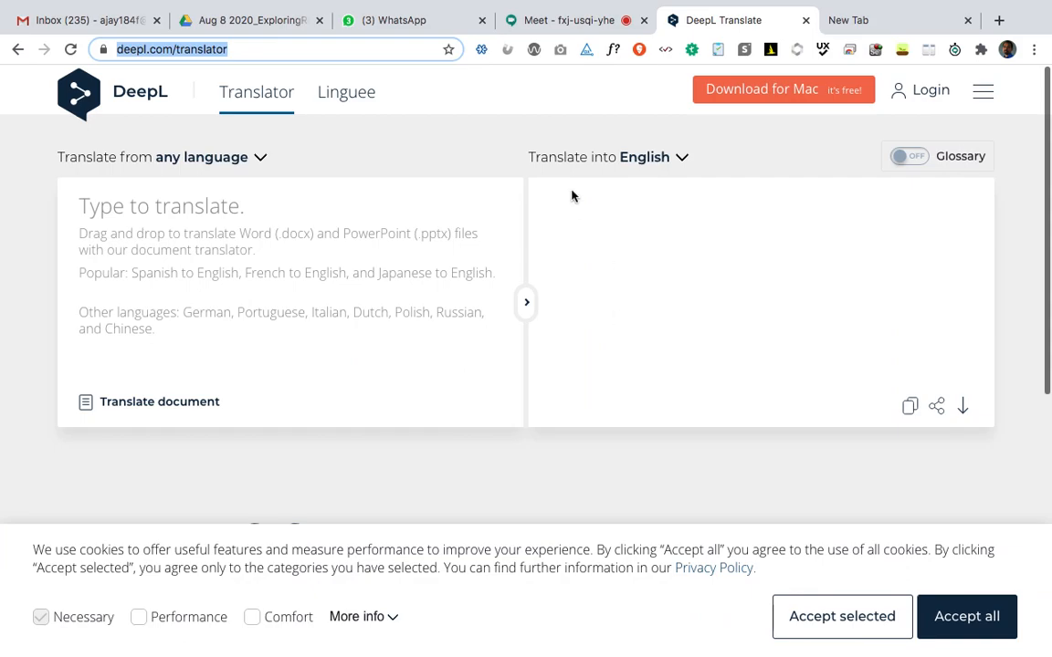
Load supportdetails.net in the empty browser tab.
{"action": "left_click", "coordinate": [846, 22]}
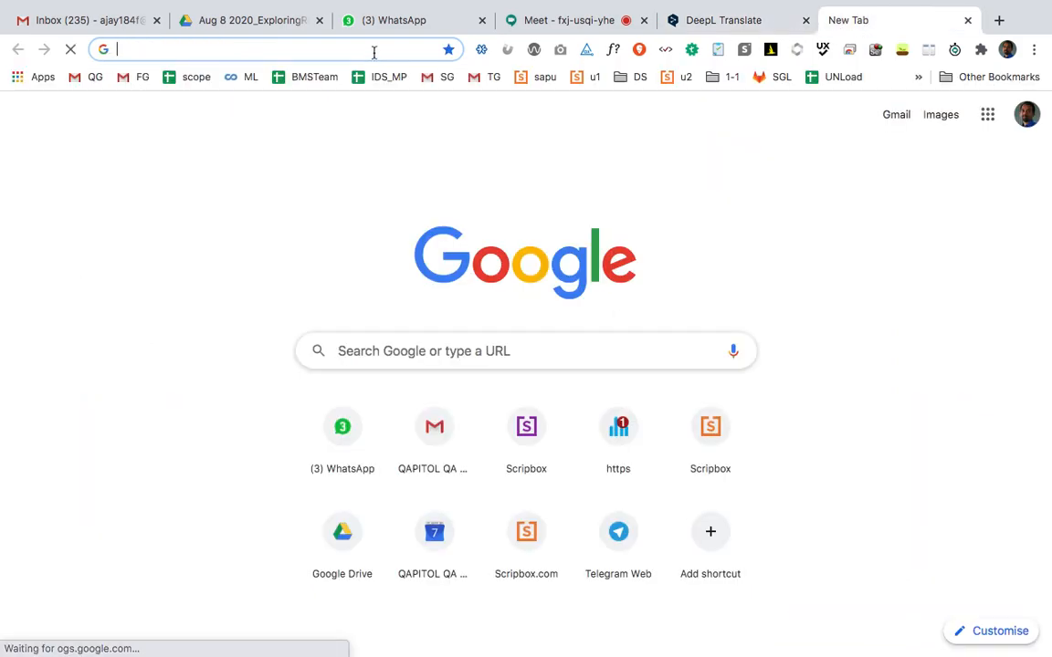
{"action": "type", "text": "support"}
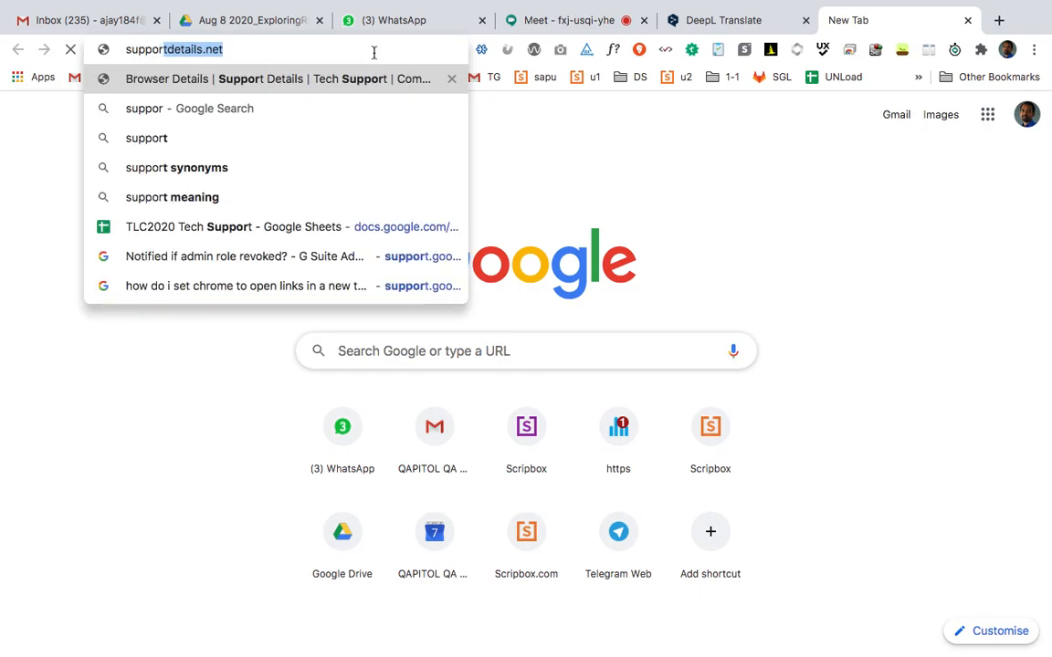
{"action": "key", "text": "Return"}
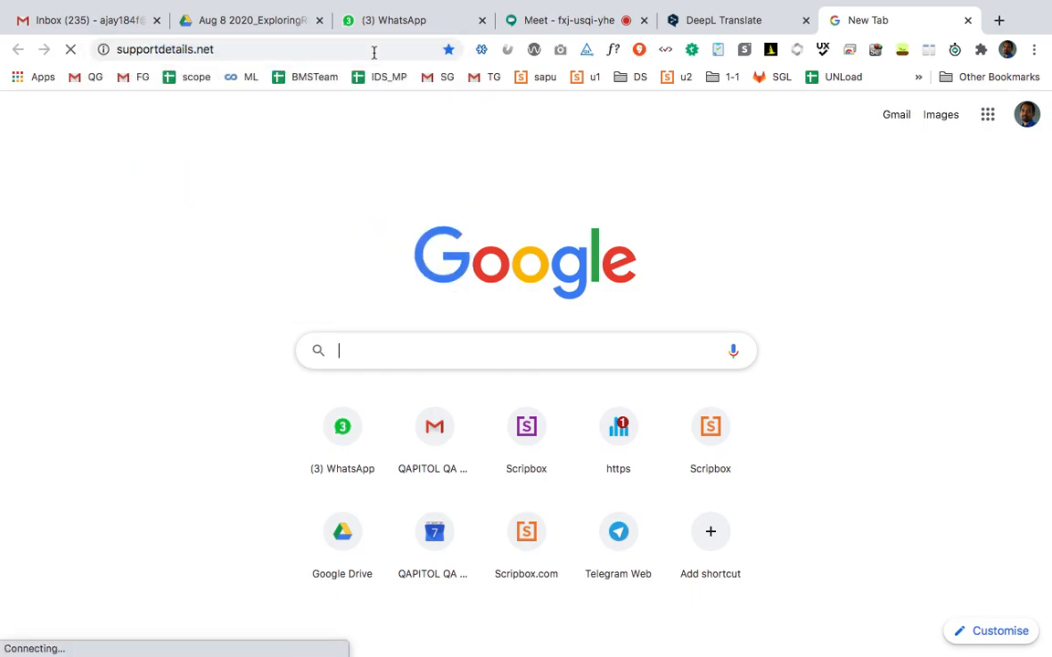
Check the presentation status in the Google Meet call while supportdetails.net loads, and return to the Browser Details page.
{"action": "left_click", "coordinate": [577, 20]}
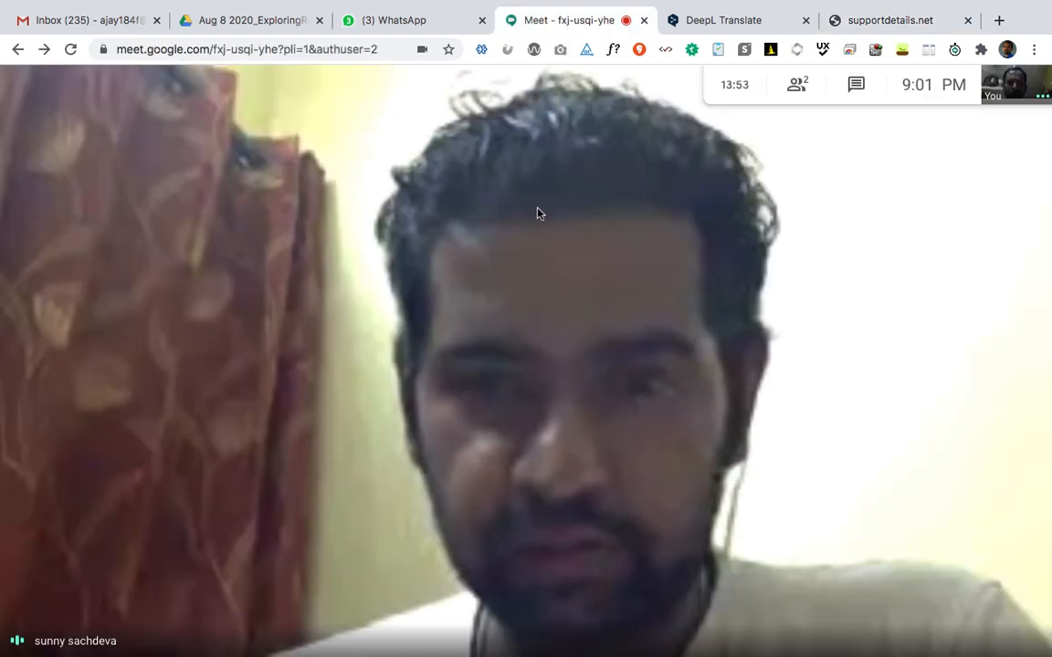
{"action": "mouse_move", "coordinate": [895, 544]}
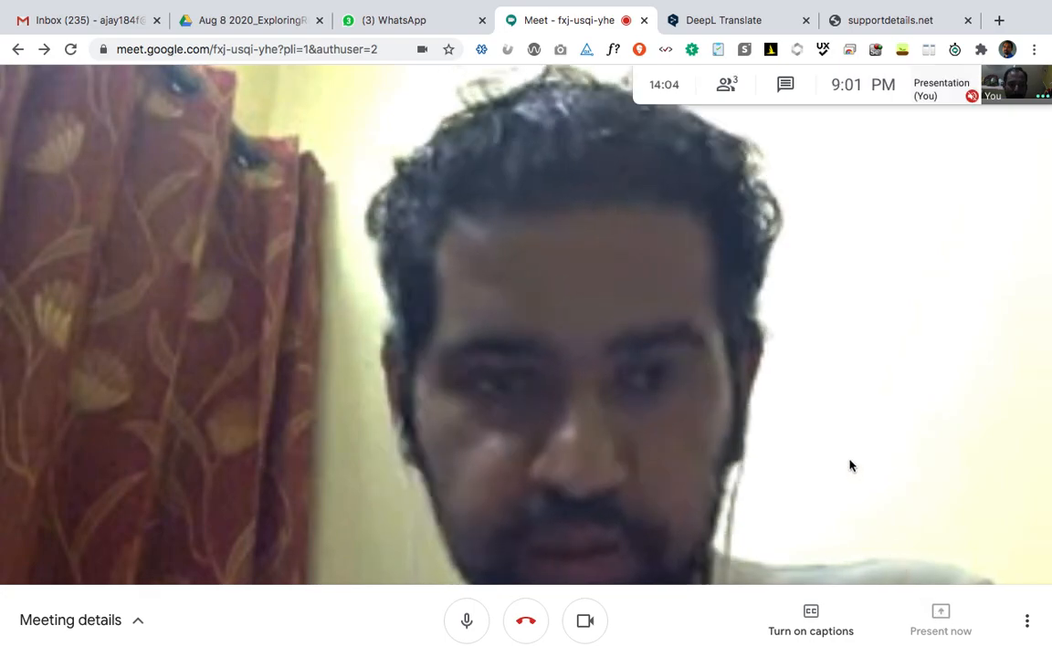
{"action": "left_click", "coordinate": [876, 18]}
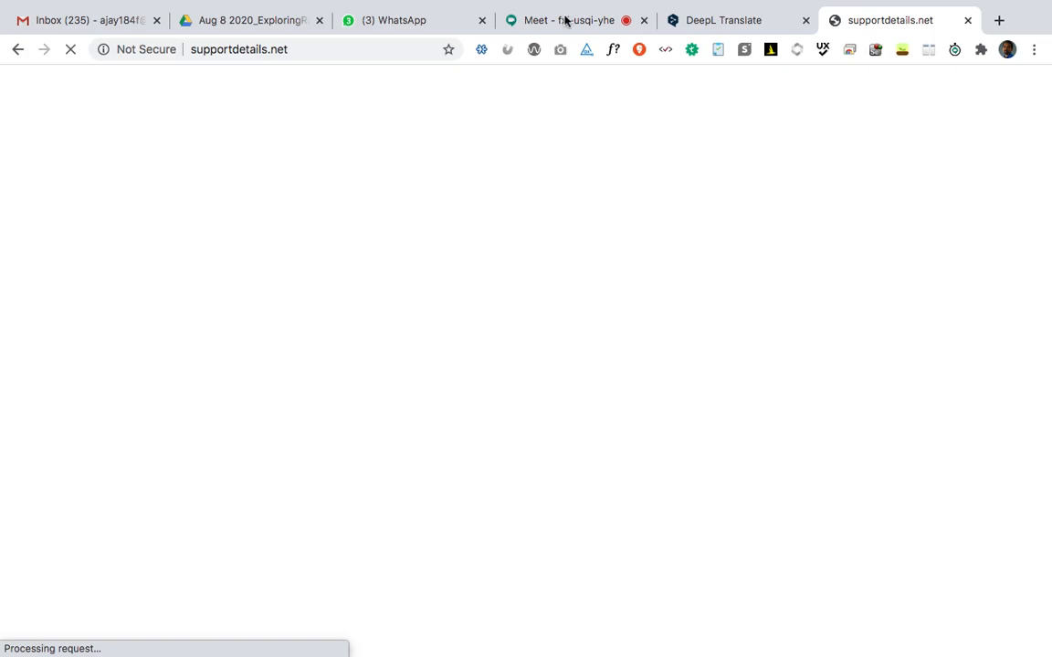
{"action": "left_click", "coordinate": [566, 21]}
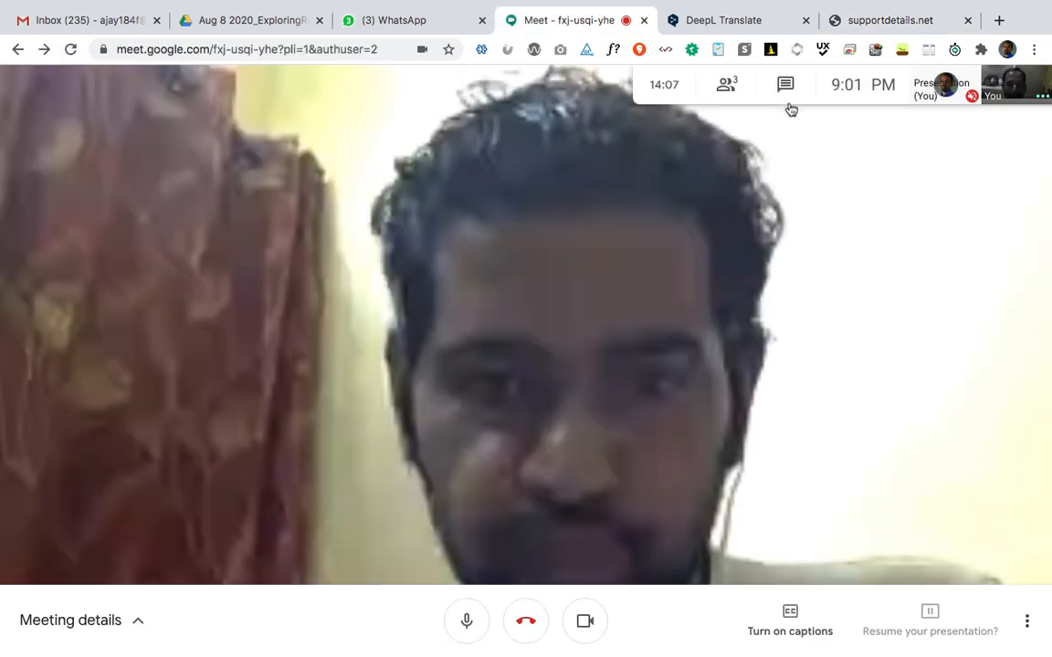
{"action": "left_click", "coordinate": [873, 22]}
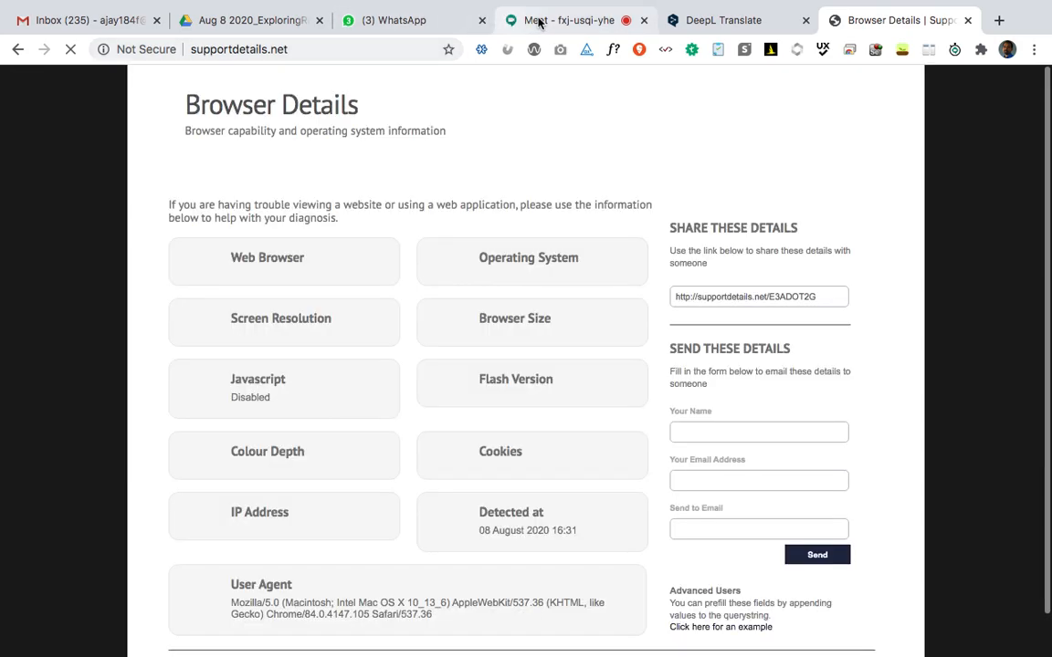
{"action": "left_click", "coordinate": [539, 22]}
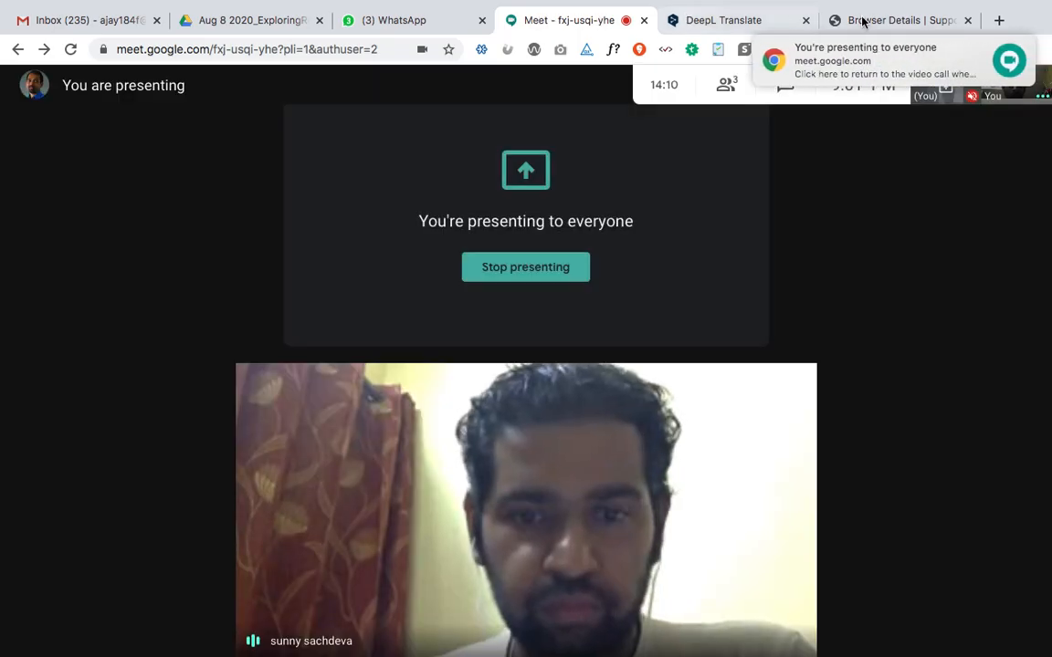
{"action": "left_click", "coordinate": [863, 20]}
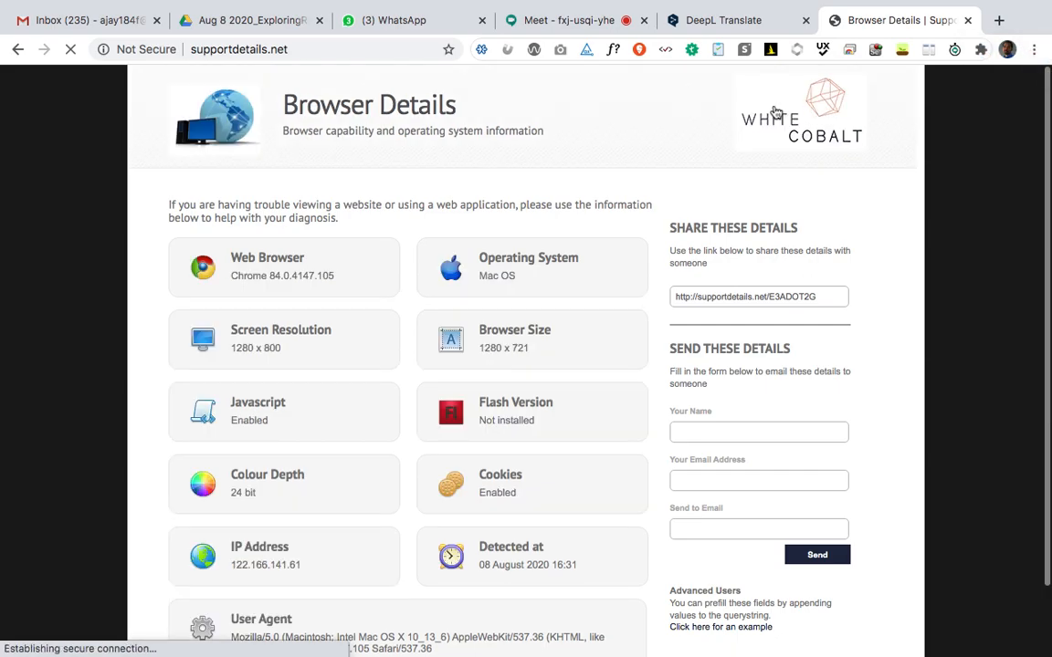
Take a screenshot of the area with all browser and system detail boxes, from Web Browser to User Agent.
{"action": "scroll", "coordinate": [639, 240], "scroll_direction": "down", "scroll_amount": 2}
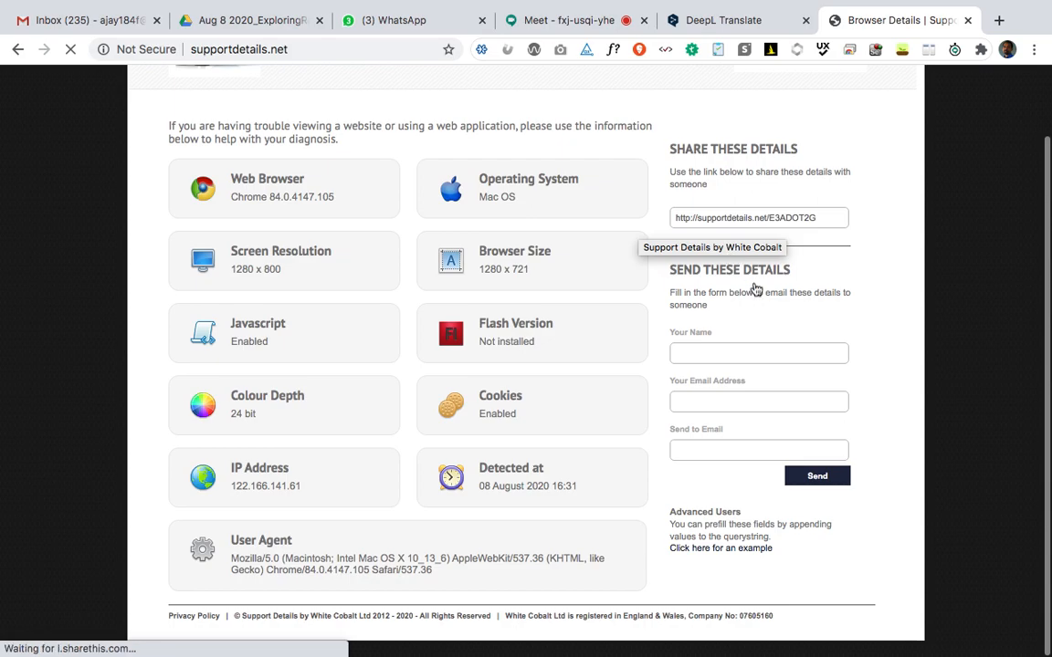
{"action": "key", "text": "super+shift+4"}
{"action": "left_click_drag", "start_coordinate": [156, 148], "coordinate": [674, 604]}
Switch to XMind and add a second subtopic named Environment under URL.
{"action": "mouse_move", "coordinate": [482, 7]}
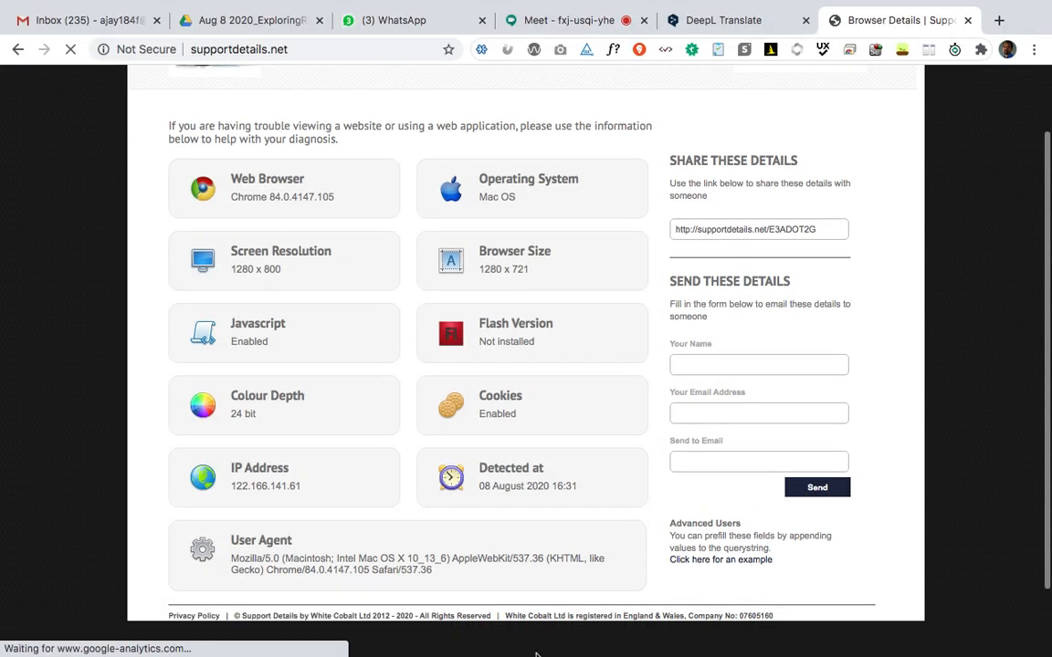
{"action": "mouse_move", "coordinate": [710, 647]}
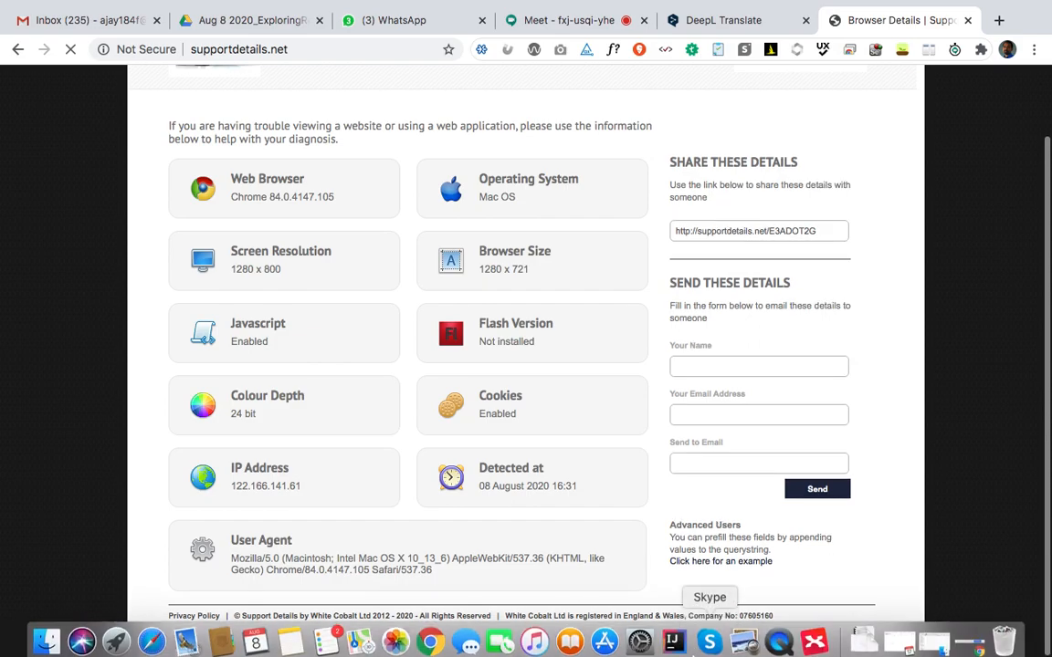
{"action": "left_click", "coordinate": [815, 636]}
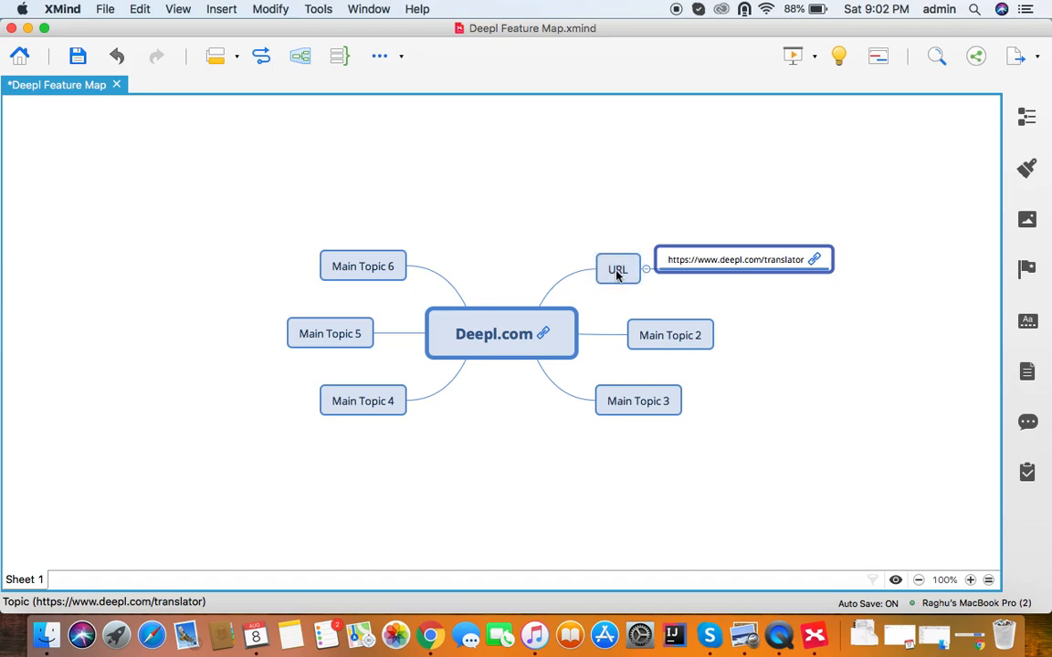
{"action": "key", "text": "Return"}
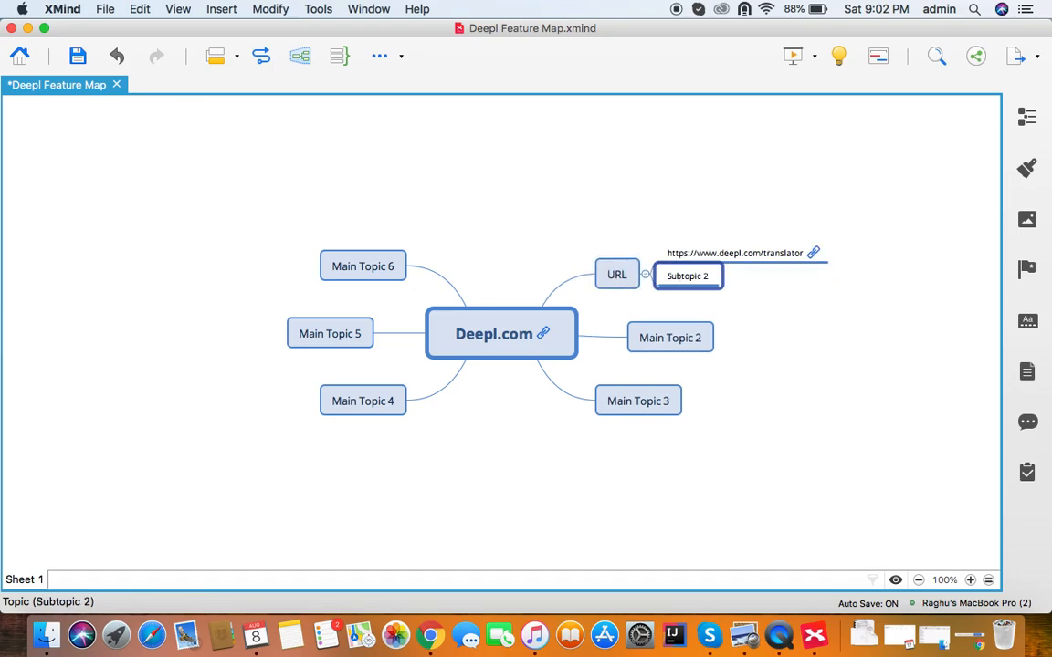
{"action": "type", "text": "Environment"}
{"action": "key", "text": "Return"}
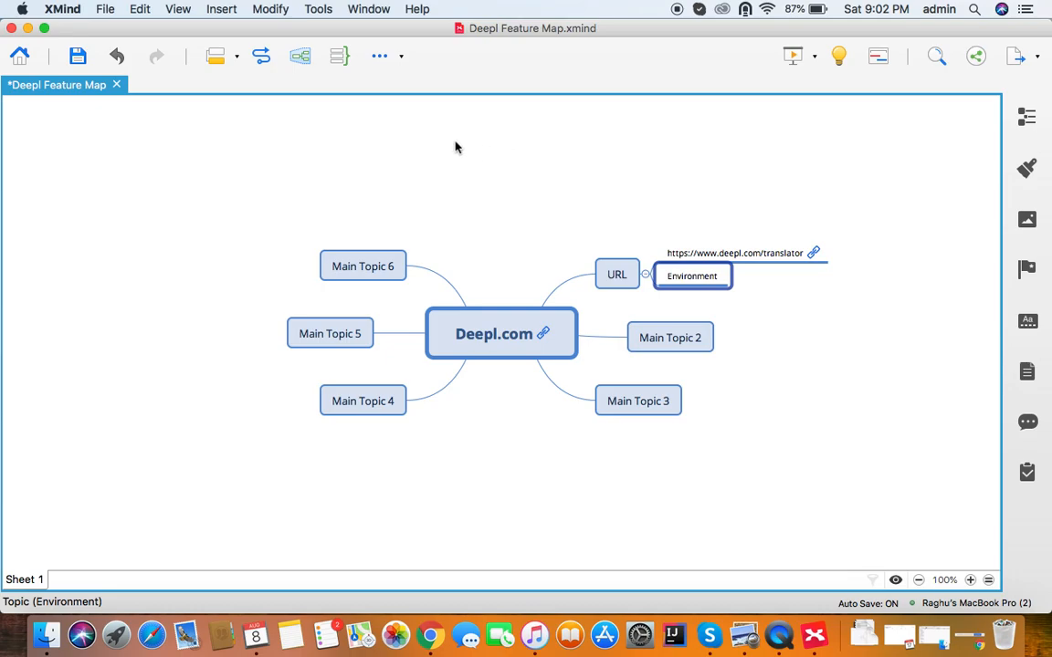
Insert the image Screen Shot 2020-08-08 at 9.02.09 PM from the Desktop into the Environment subtopic.
{"action": "key", "text": "super+o"}
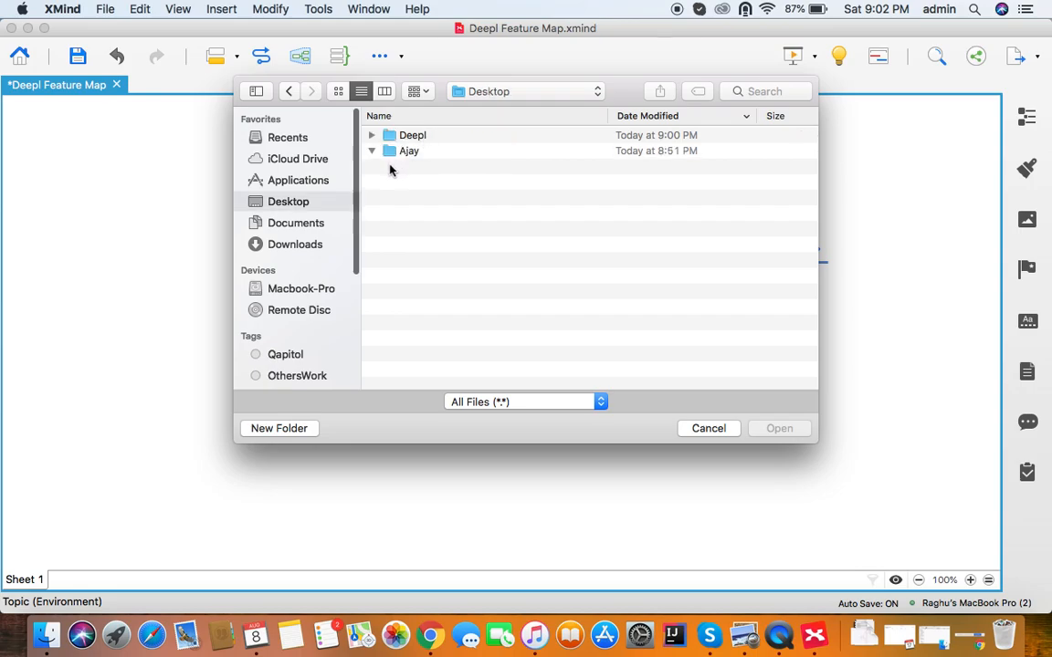
{"action": "left_click", "coordinate": [413, 139]}
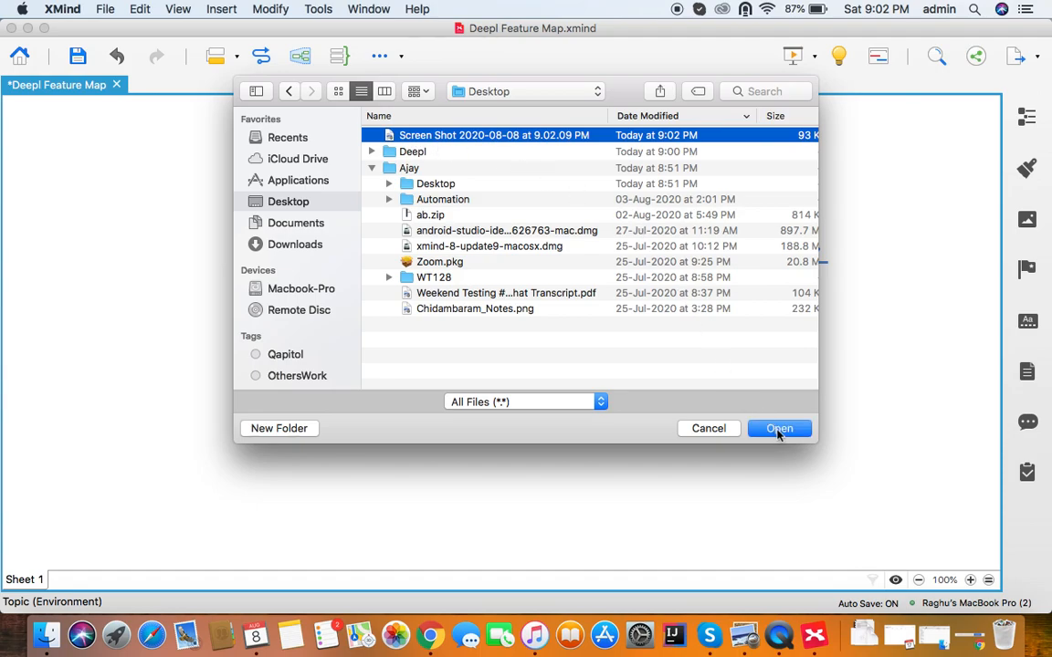
{"action": "left_click", "coordinate": [779, 429]}
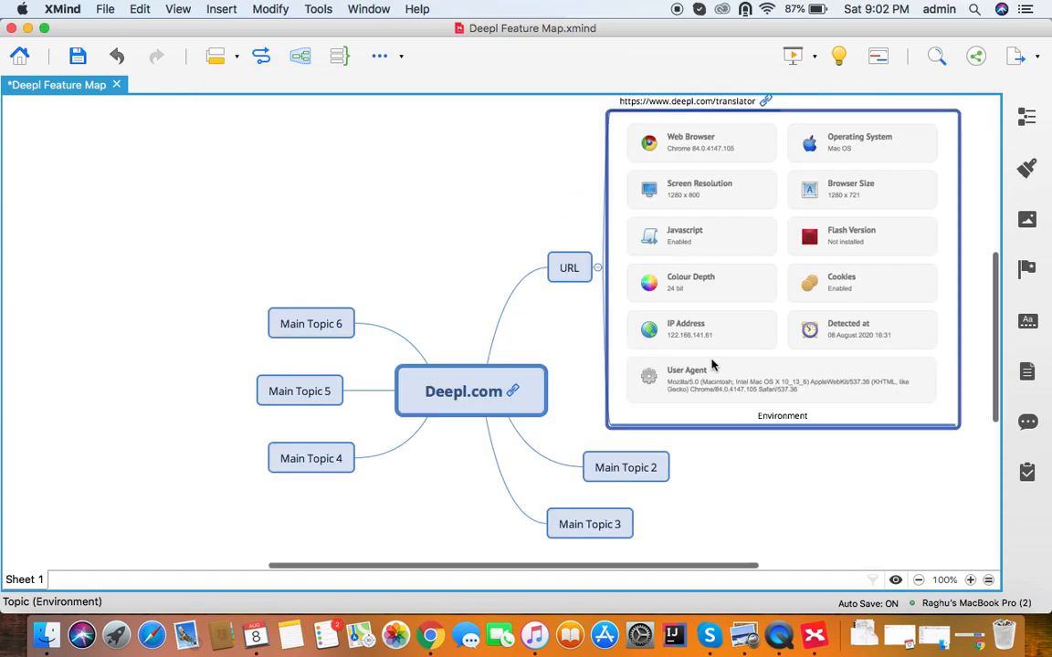
Look over the DeepL page header in the browser, return to XMind and rename Main Topic 2 as Header.
{"action": "key", "text": "ctrl+Right"}
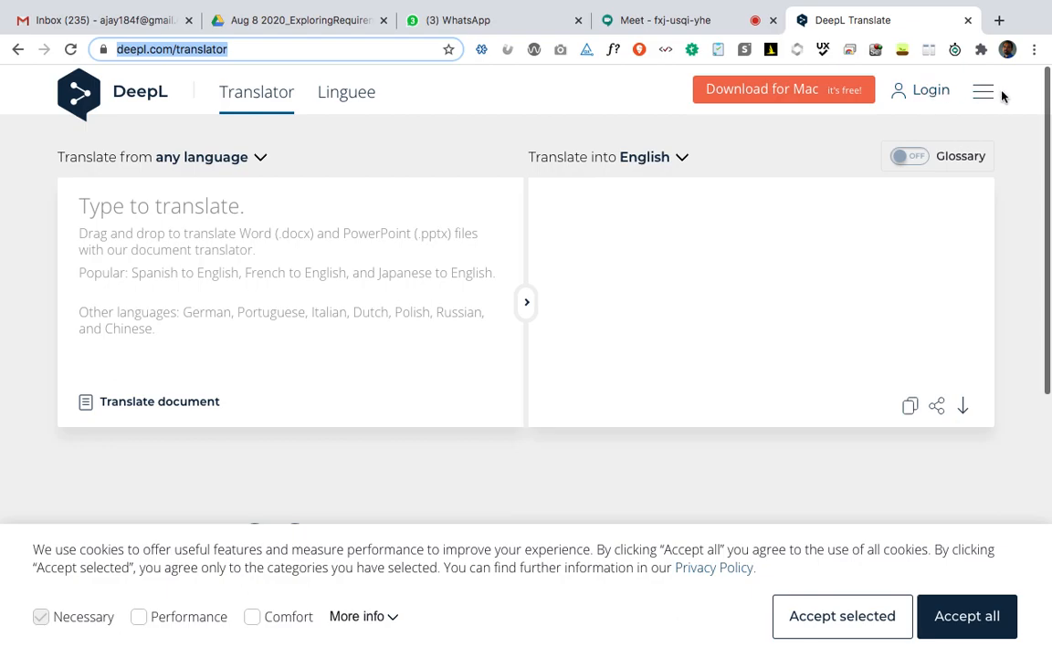
{"action": "key", "text": "super+Tab"}
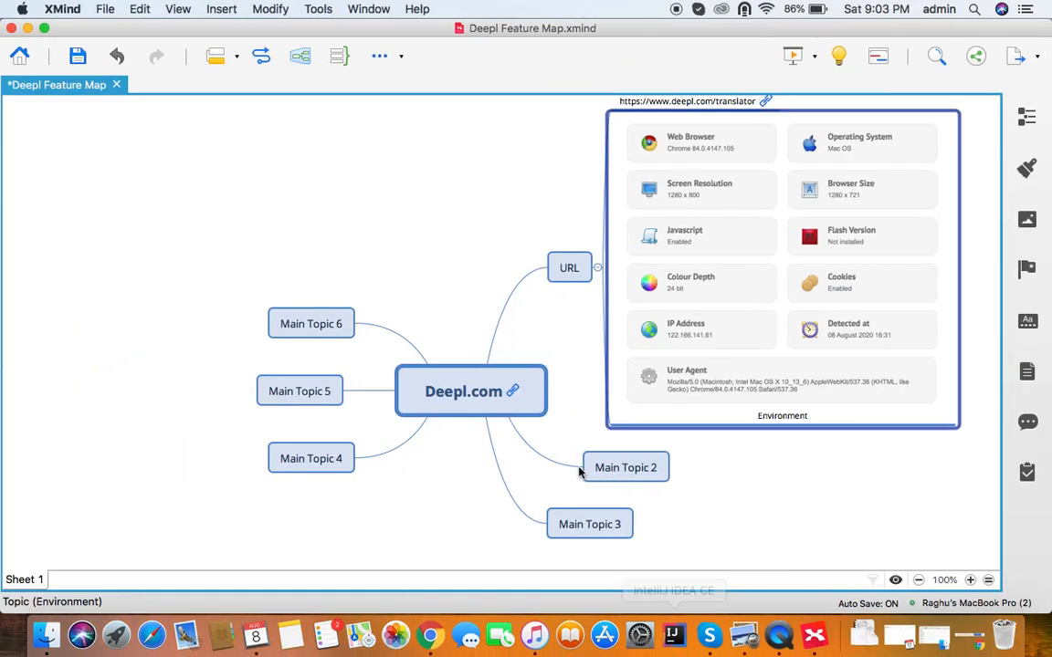
{"action": "left_click", "coordinate": [593, 473]}
{"action": "type", "text": "Header"}
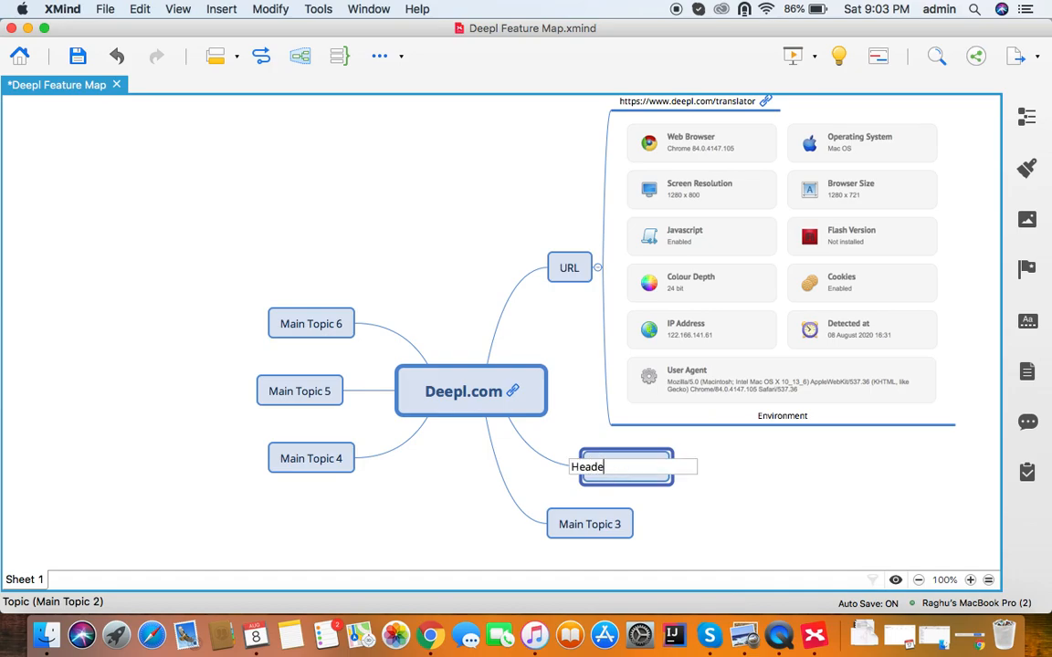
{"action": "key", "text": "Return"}
Add subtopics Logo and Translator under Header, checking the item names against the DeepL page.
{"action": "key", "text": "Tab"}
{"action": "key", "text": "super+Tab"}
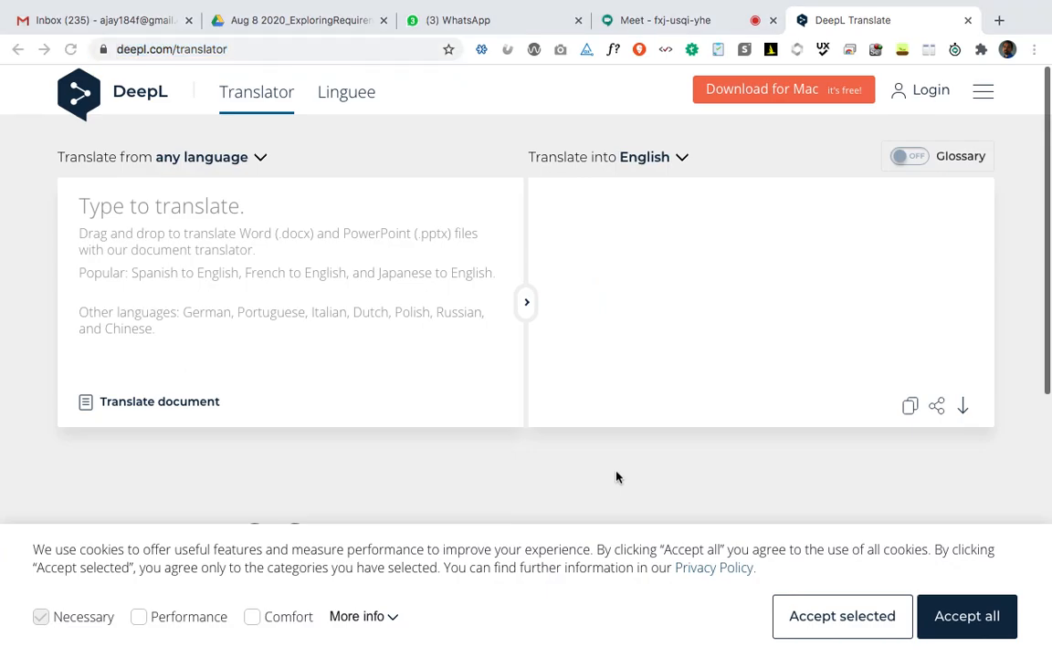
{"action": "key", "text": "super+Tab"}
{"action": "type", "text": "Logo"}
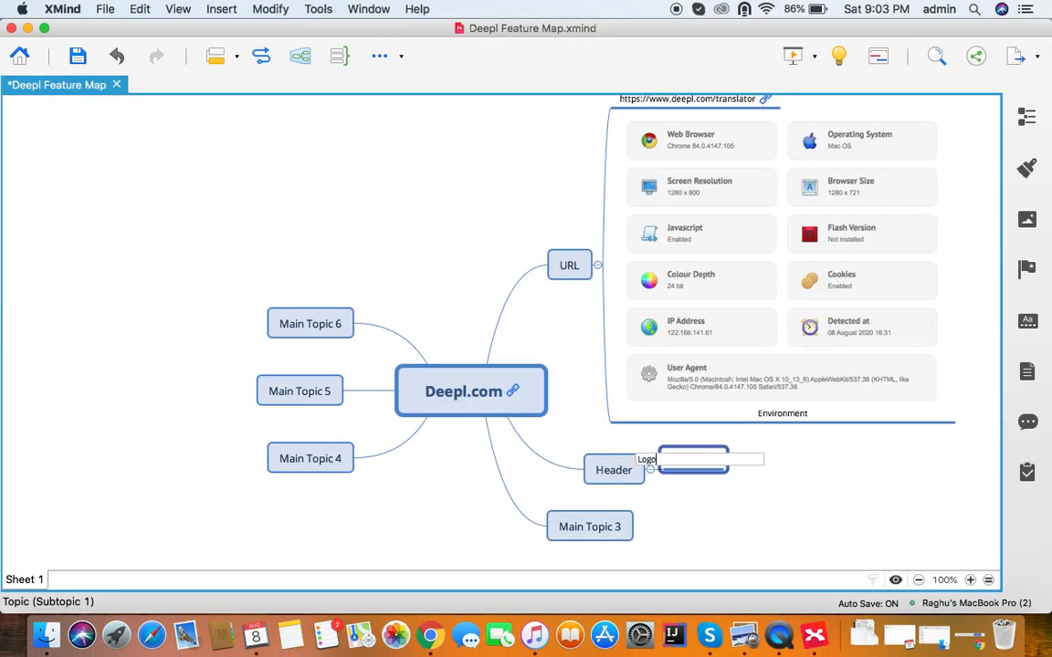
{"action": "key", "text": "super+Tab"}
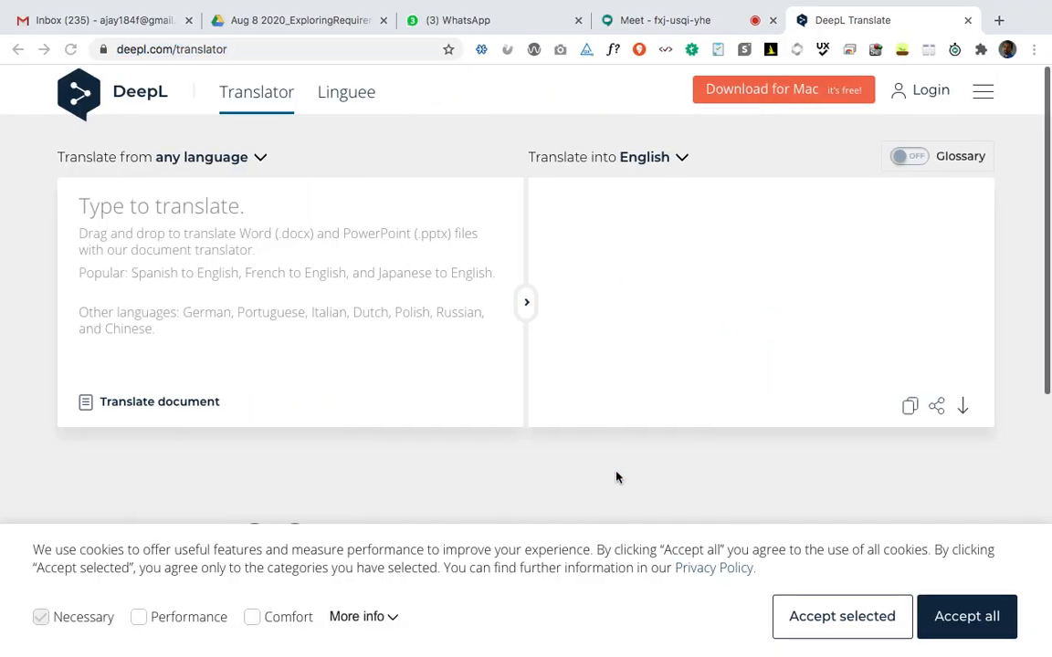
{"action": "key", "text": "super+Tab"}
{"action": "key", "text": "Return"}
{"action": "type", "text": "T"}
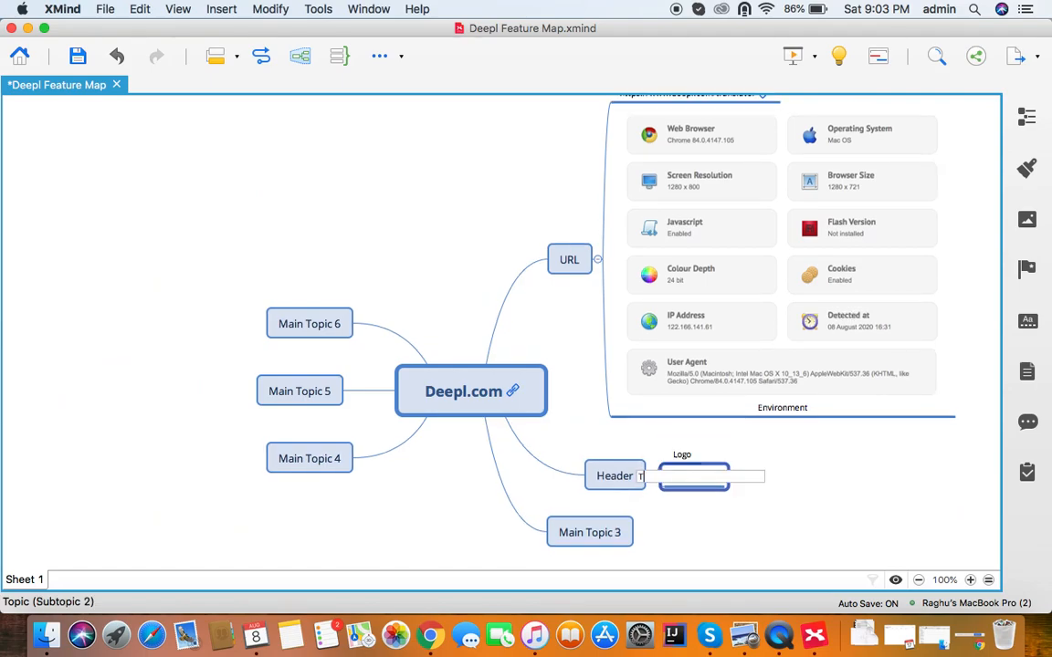
{"action": "type", "text": "ranslator"}
{"action": "key", "text": "Return"}
Check the next header item on the DeepL page and add a Linguee subtopic under Header.
{"action": "key", "text": "super+Tab"}
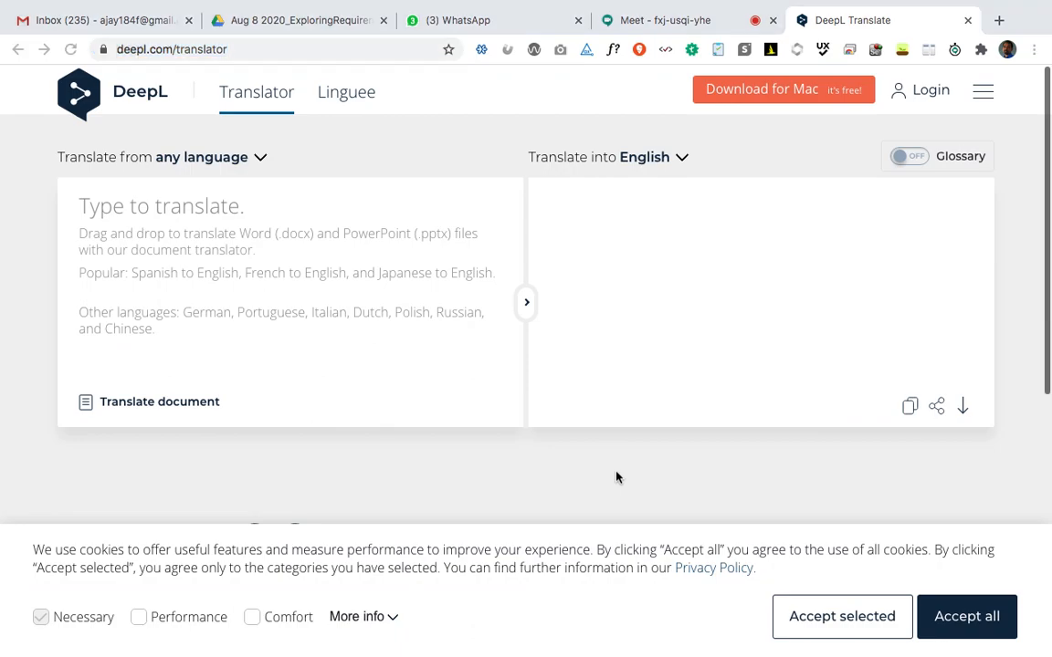
{"action": "key", "text": "super+Tab"}
{"action": "key", "text": "Return"}
{"action": "type", "text": "Lin"}
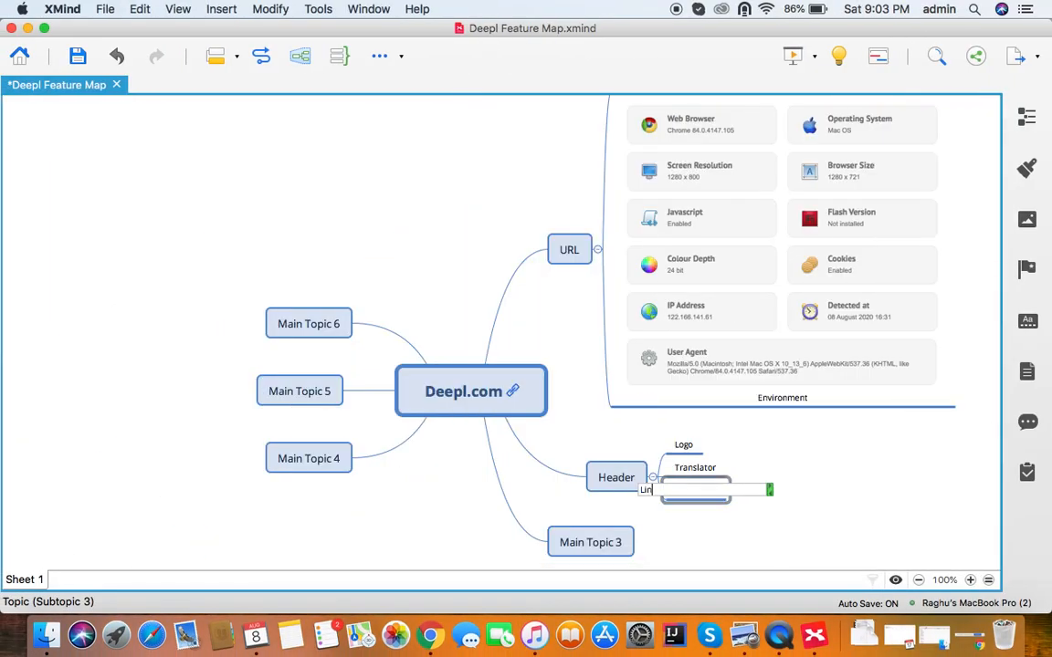
{"action": "type", "text": "guee"}
{"action": "key", "text": "Return"}
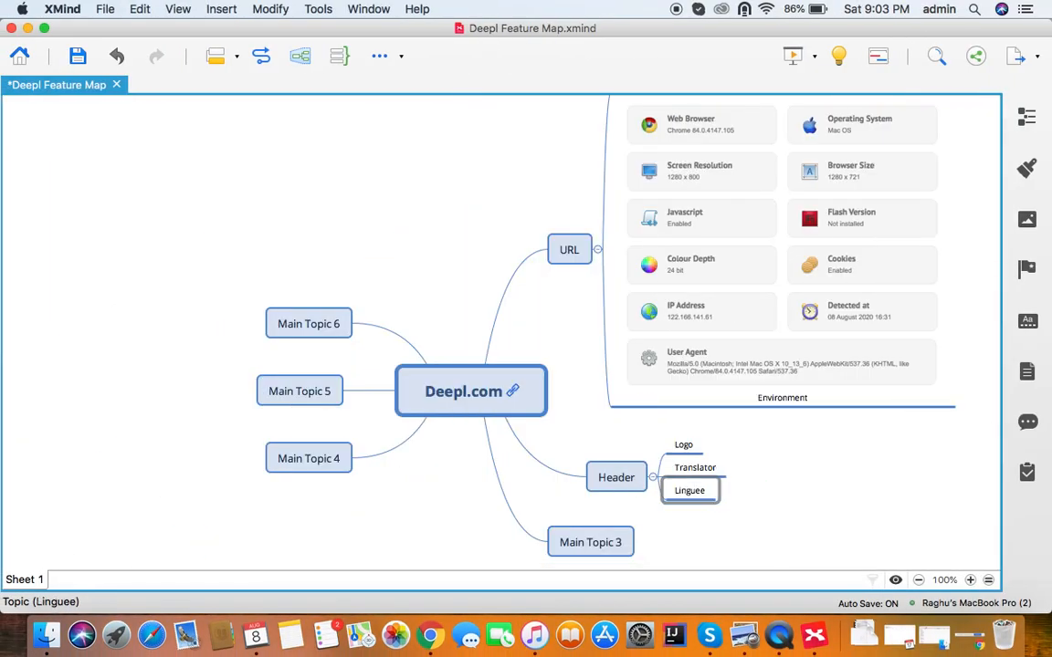
Add a Download for Mac subtopic under Header, matching the DeepL page, followed by one more unnamed subtopic.
{"action": "key", "text": "Return"}
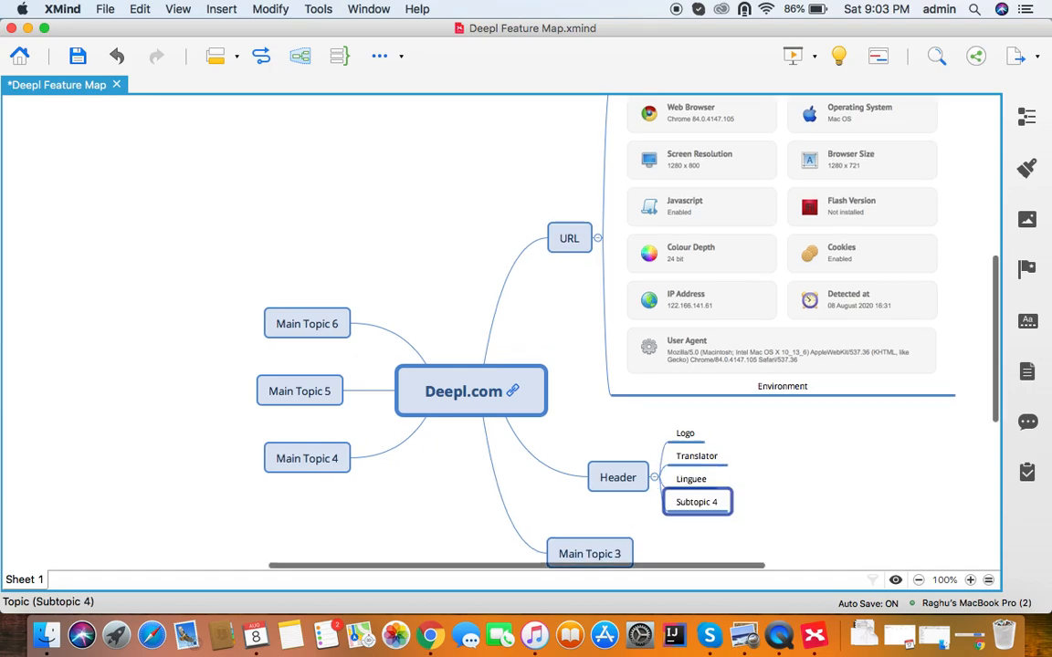
{"action": "key", "text": "super+Tab"}
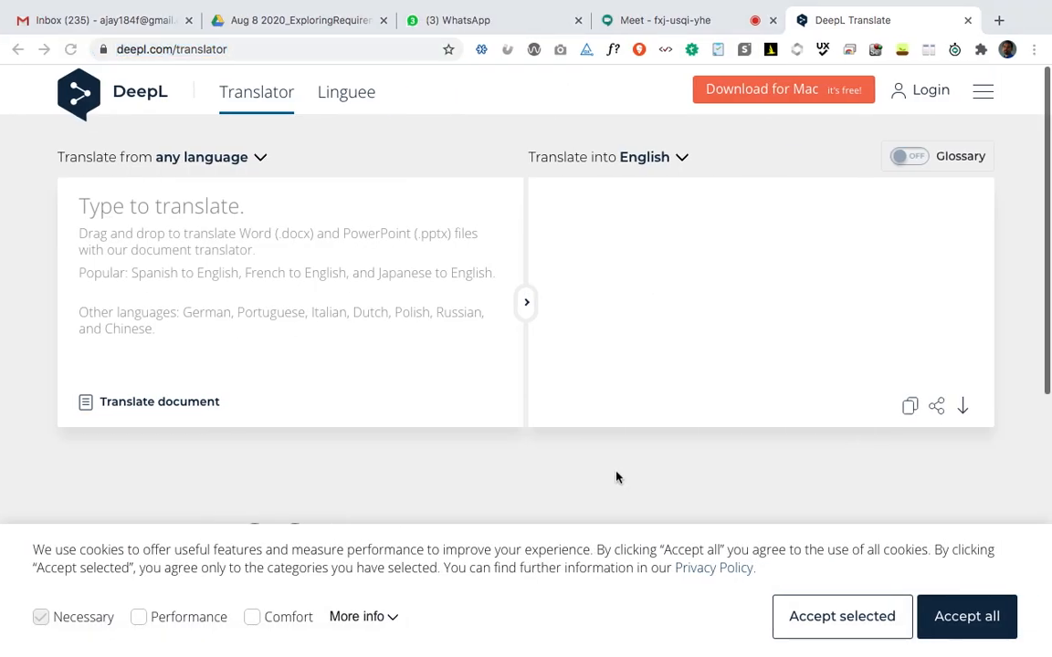
{"action": "key", "text": "super+Tab"}
{"action": "type", "text": "Download for Ma"}
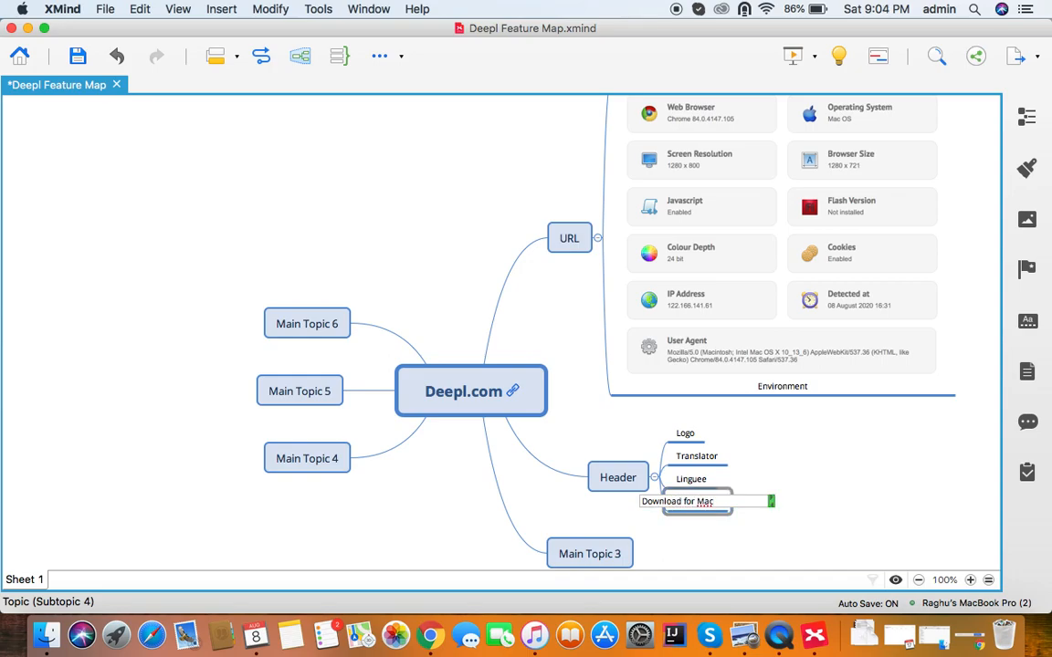
{"action": "key", "text": "Return"}
{"action": "key", "text": "Return"}
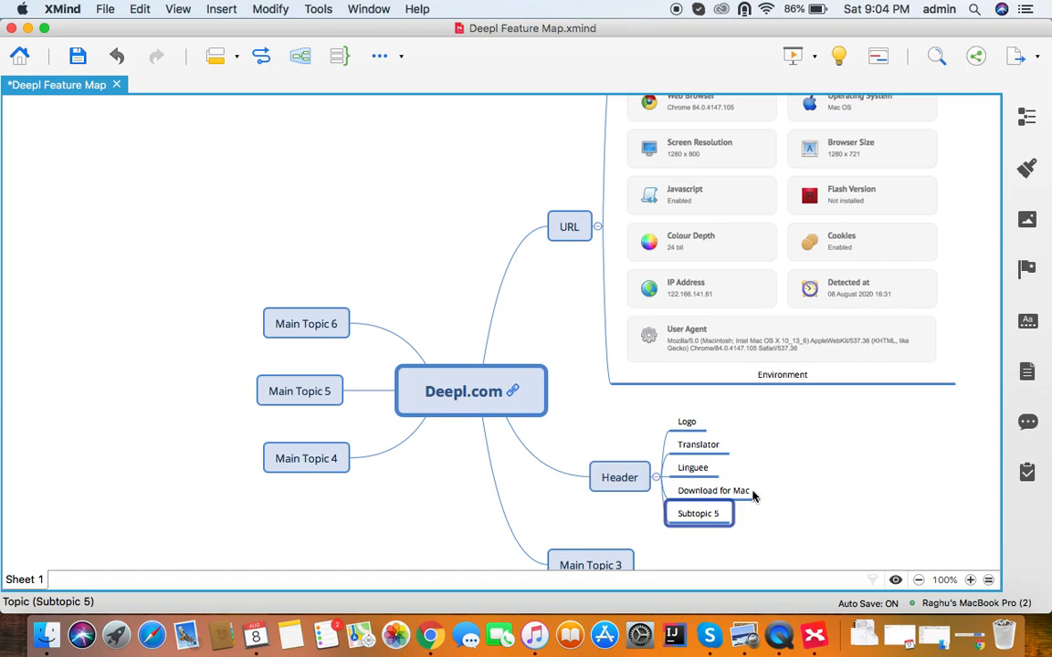
Put the question-mark symbol marker on the Download for Mac subtopic, quitting Skype along the way.
{"action": "left_click", "coordinate": [731, 490]}
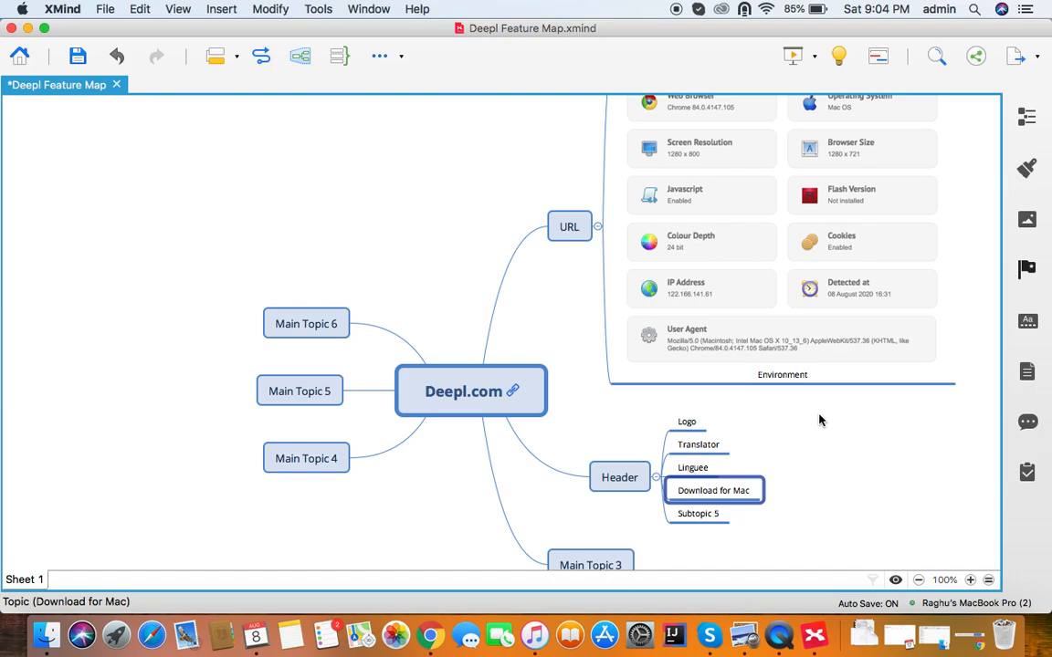
{"action": "left_click", "coordinate": [1027, 271]}
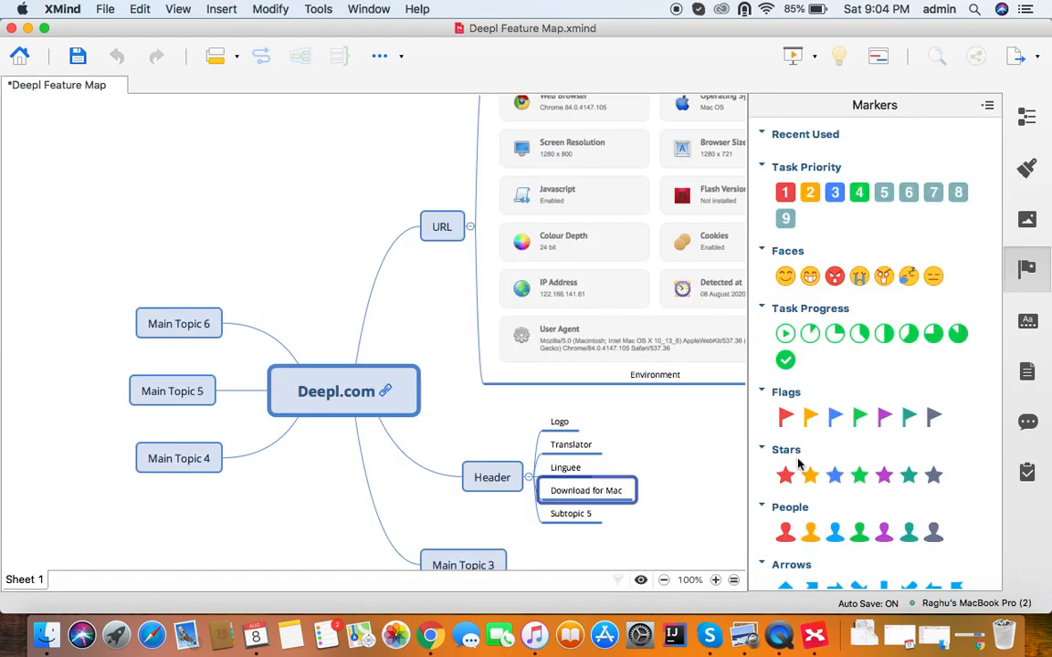
{"action": "right_click", "coordinate": [708, 639]}
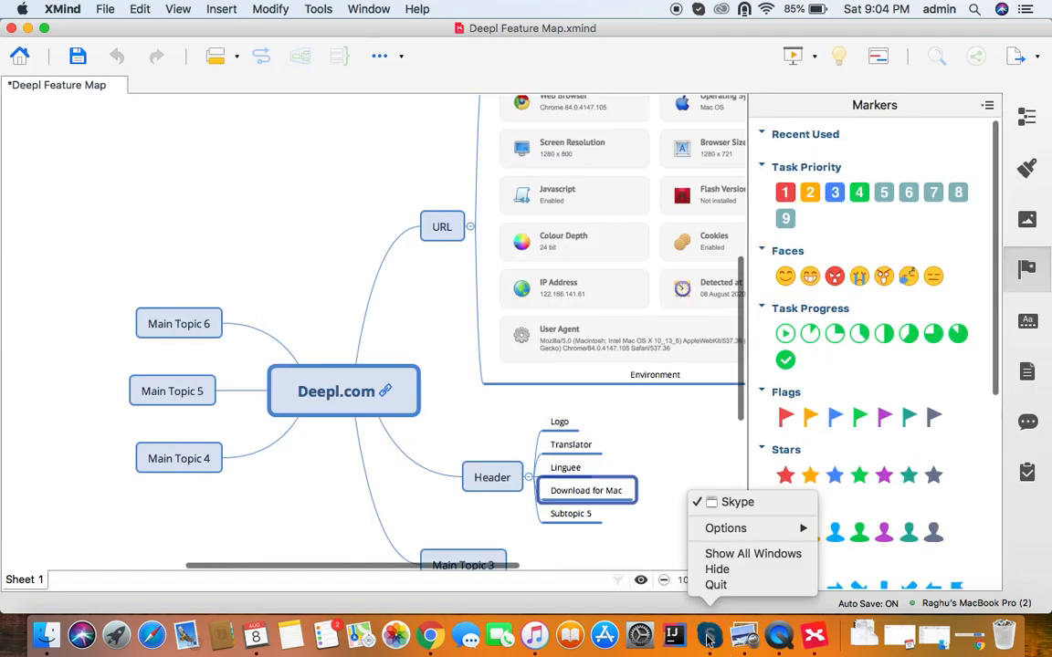
{"action": "left_click", "coordinate": [718, 587]}
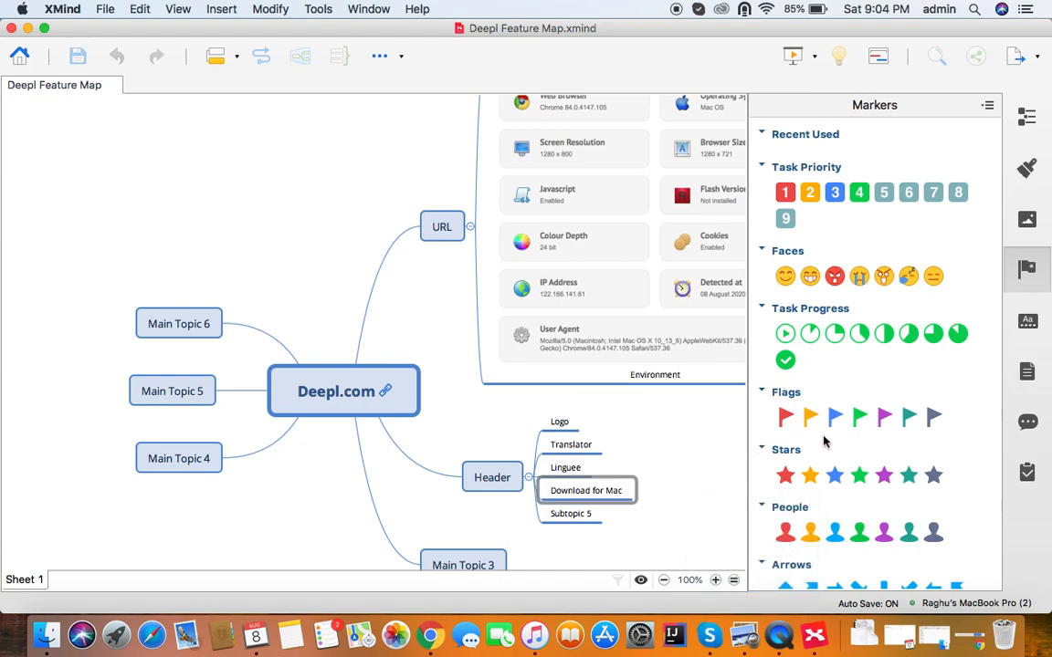
{"action": "scroll", "coordinate": [854, 460], "scroll_direction": "down", "scroll_amount": 1}
{"action": "scroll", "coordinate": [854, 459], "scroll_direction": "down", "scroll_amount": 5}
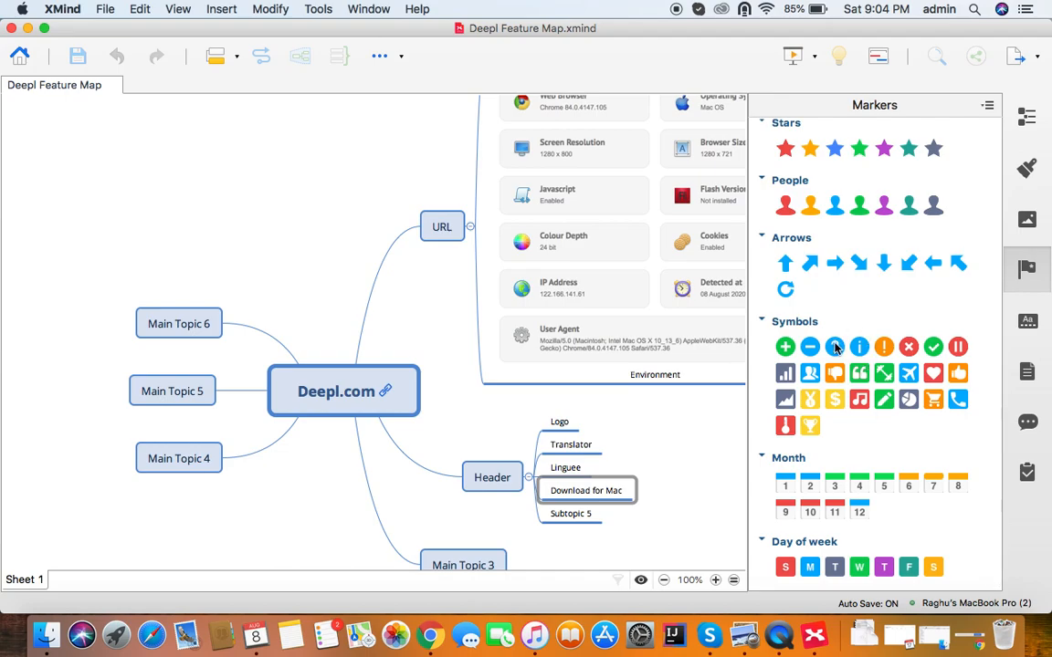
{"action": "mouse_move", "coordinate": [835, 347]}
{"action": "left_mouse_down"}
{"action": "mouse_move", "coordinate": [741, 318]}
{"action": "mouse_move", "coordinate": [627, 493]}
{"action": "left_mouse_up"}
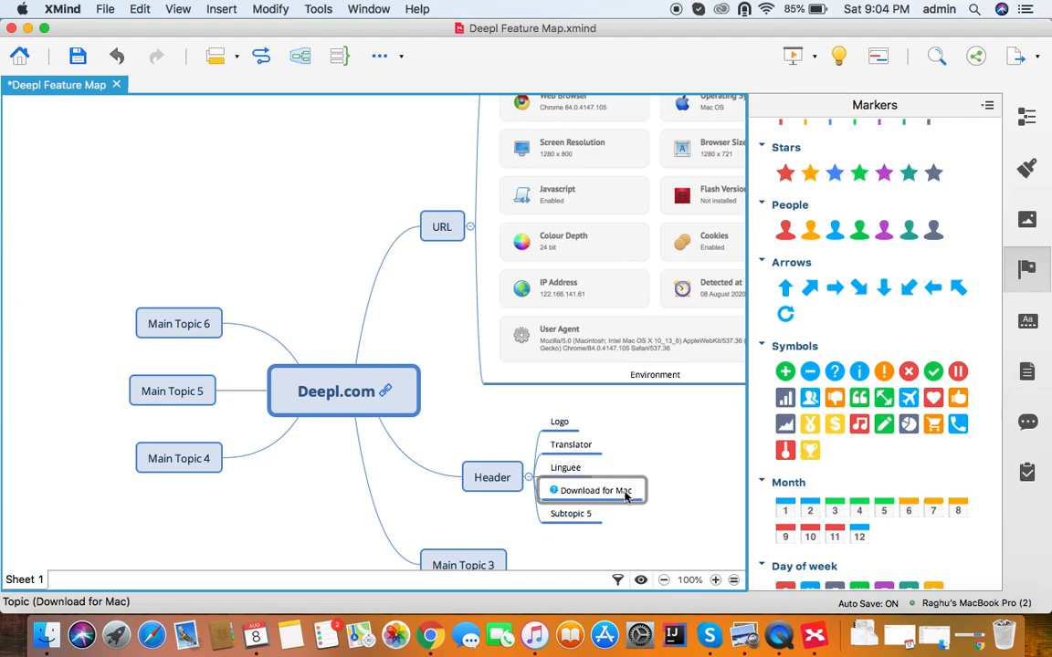
Add a child subtopic named Check on Windows under Download for Mac.
{"action": "key", "text": "Tab"}
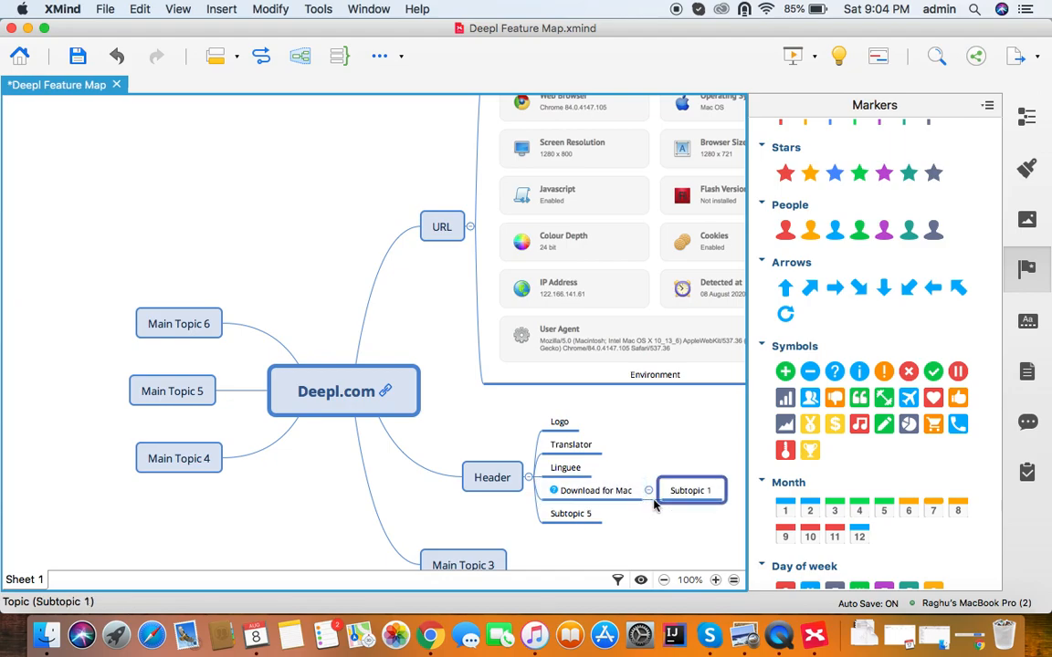
{"action": "type", "text": "Check"}
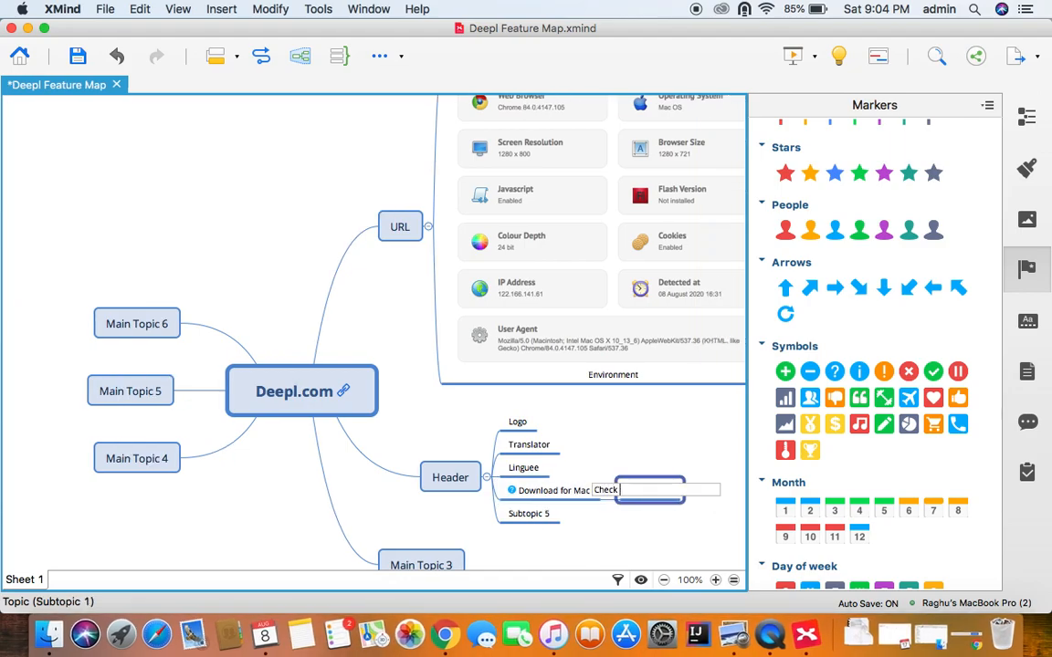
{"action": "type", "text": " on Window"}
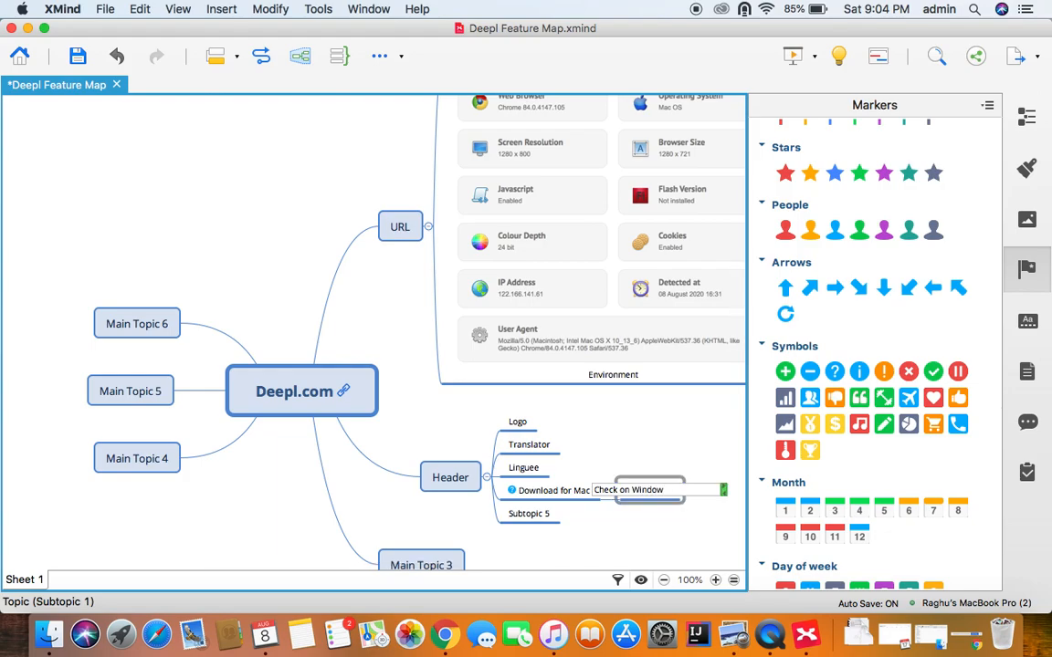
{"action": "key", "text": "Return"}
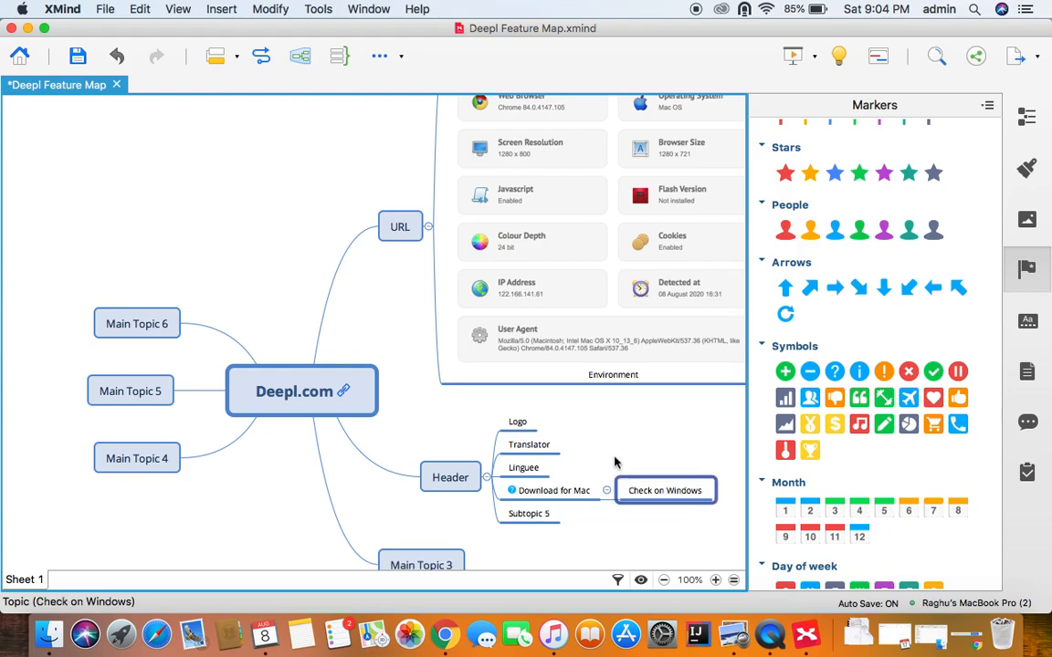
Rename Subtopic 5 under Header as Login.
{"action": "scroll", "coordinate": [615, 463], "scroll_direction": "down", "scroll_amount": 10}
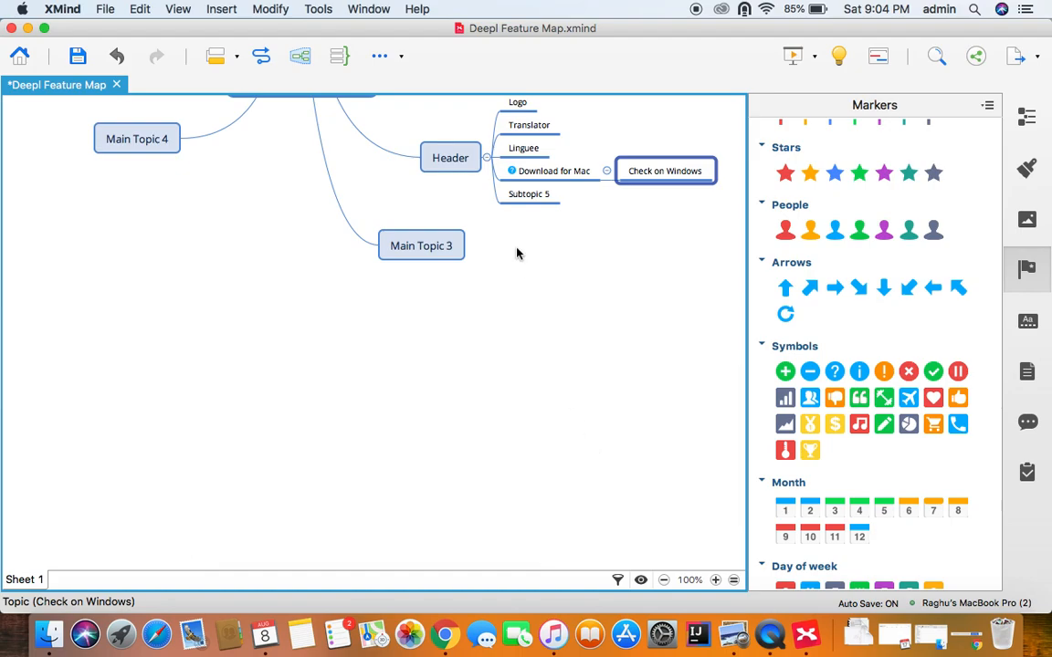
{"action": "left_click", "coordinate": [522, 195]}
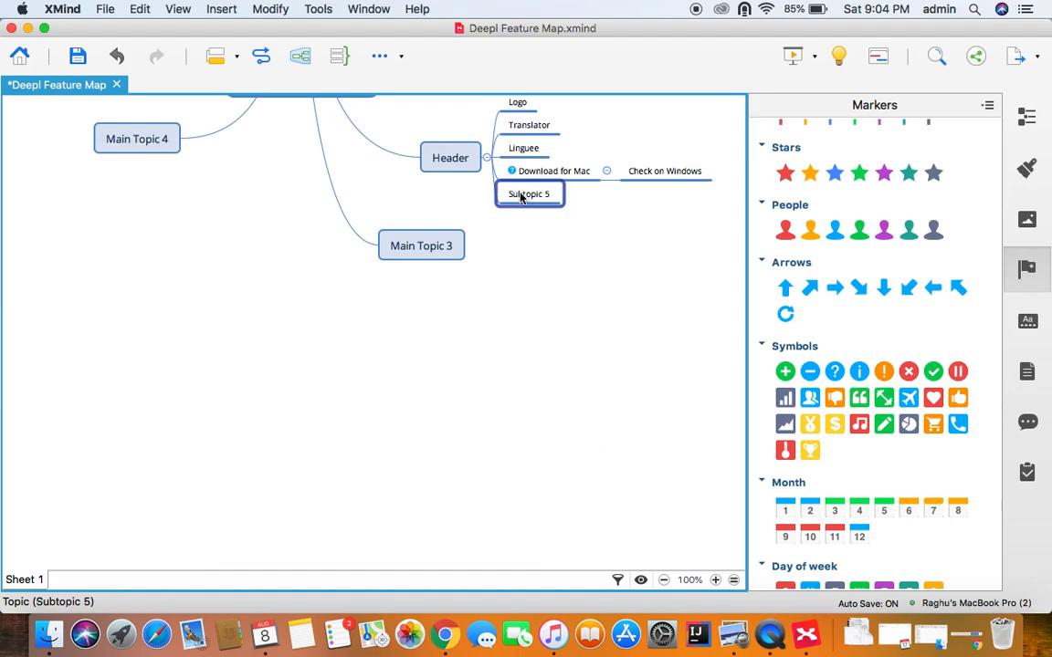
{"action": "scroll", "coordinate": [537, 251], "scroll_direction": "up", "scroll_amount": 4}
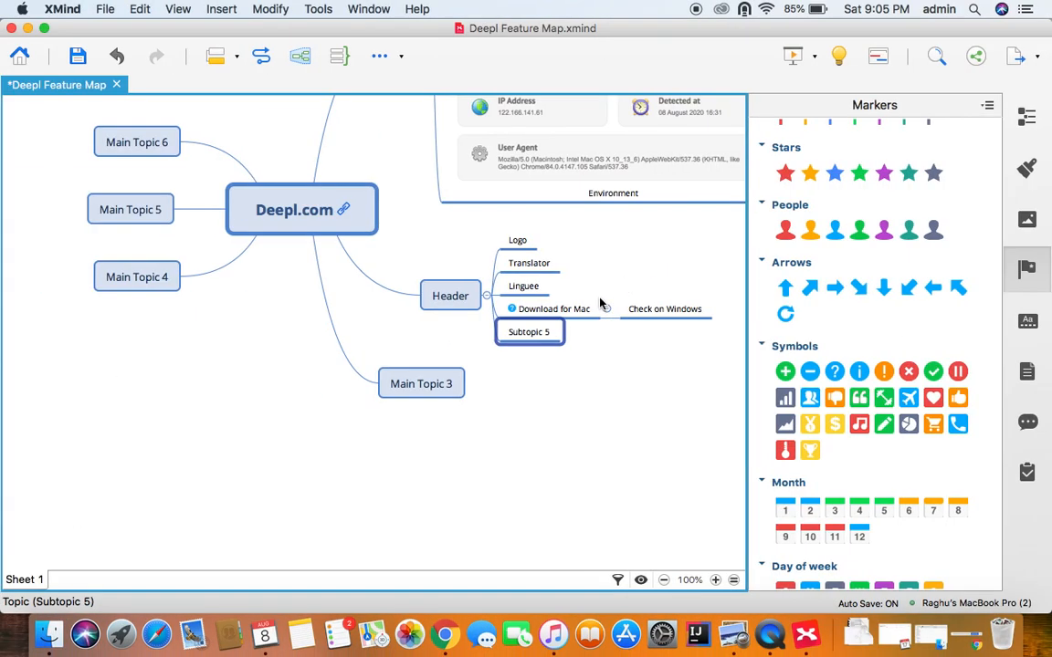
{"action": "type", "text": "Login"}
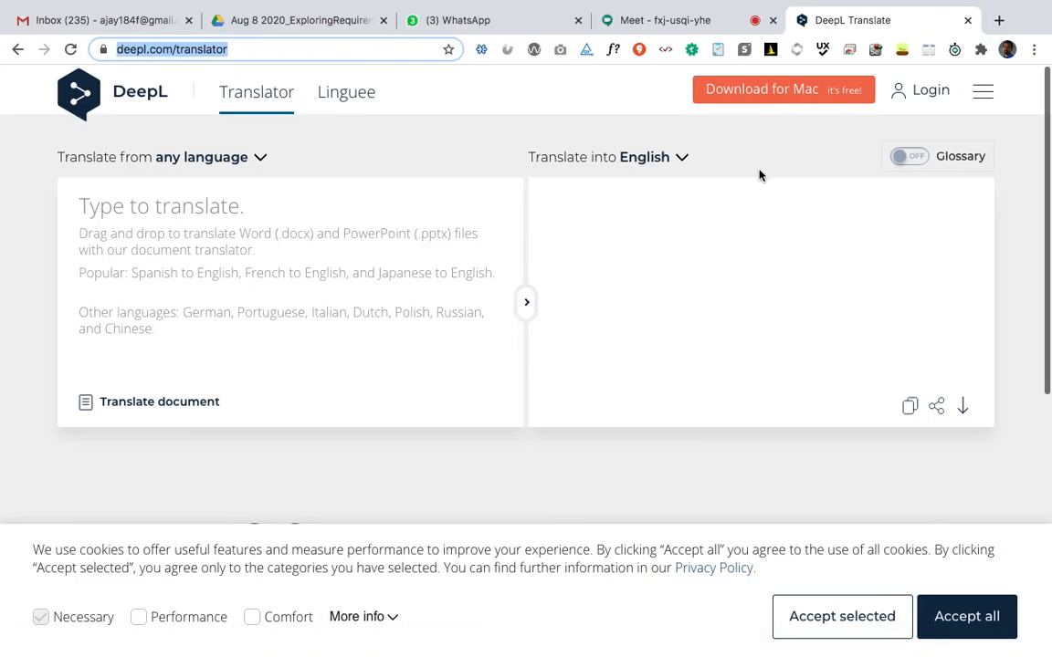
Expand the DeepL site's header menu and examine its entries.
{"action": "left_click", "coordinate": [986, 96]}
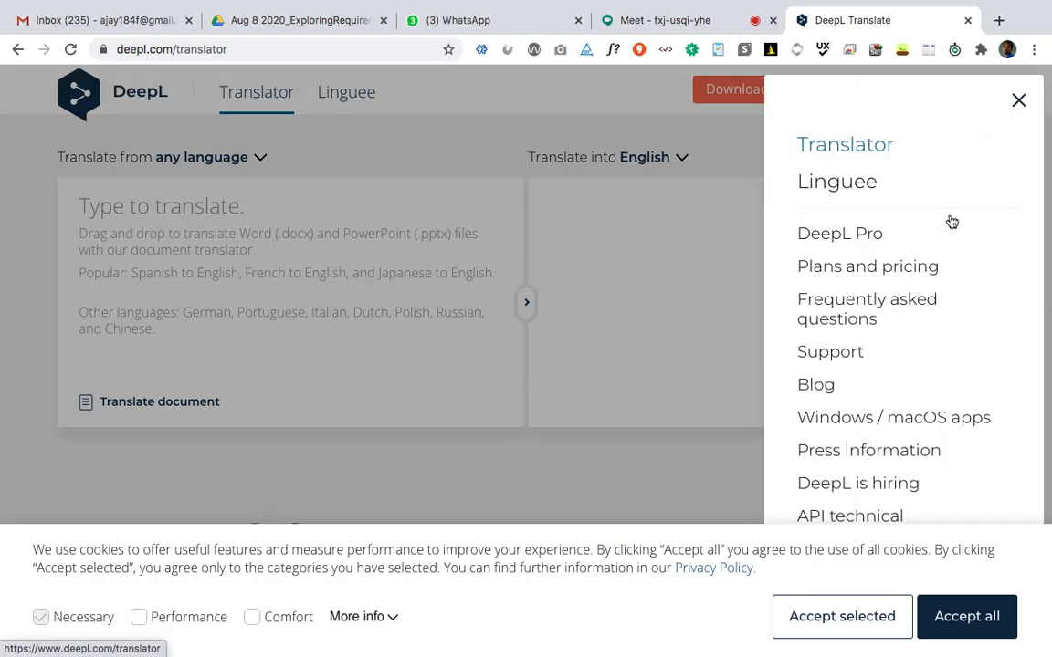
{"action": "scroll", "coordinate": [927, 278], "scroll_direction": "down", "scroll_amount": 1}
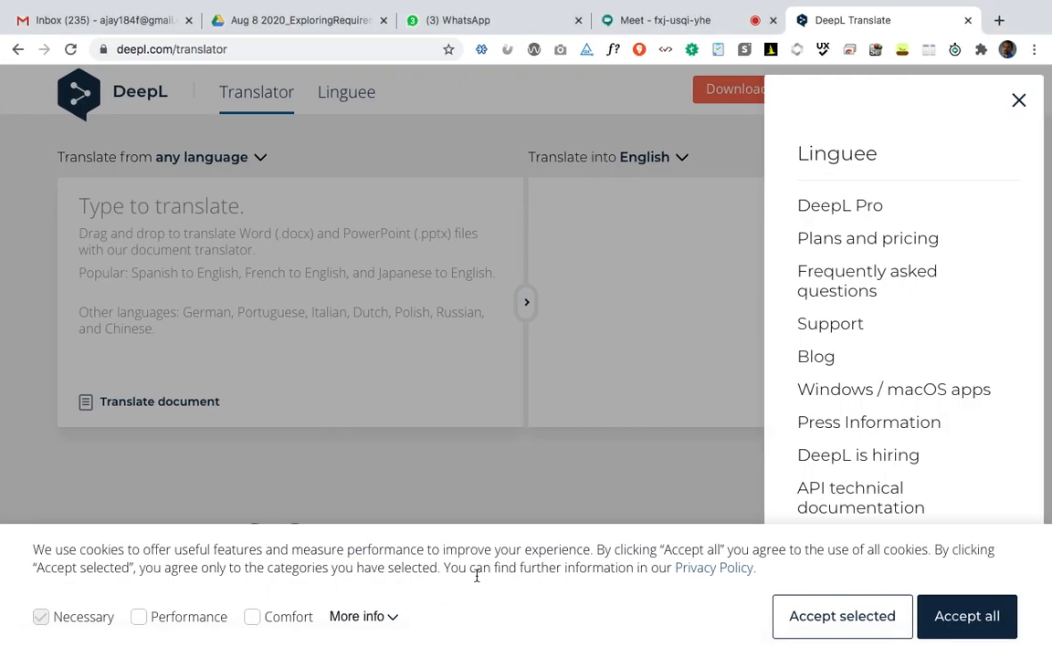
Take a screenshot of the DeepL cookie notice area and expand the notice's additional information.
{"action": "key", "text": "super+shift+4"}
{"action": "left_click_drag", "start_coordinate": [3, 522], "coordinate": [947, 592]}
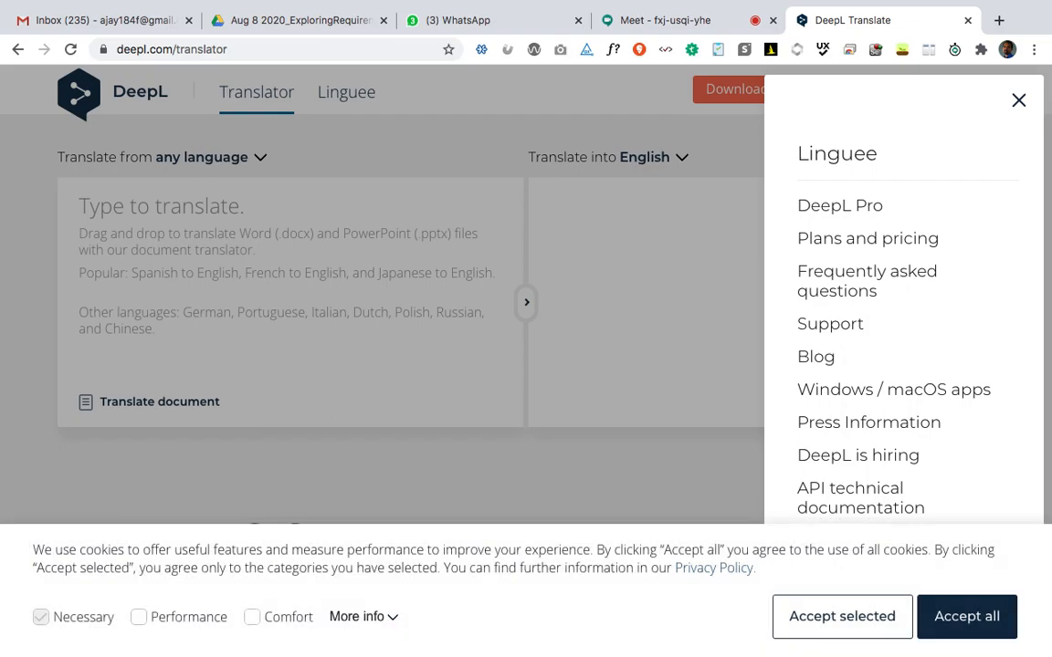
{"action": "left_click", "coordinate": [387, 621]}
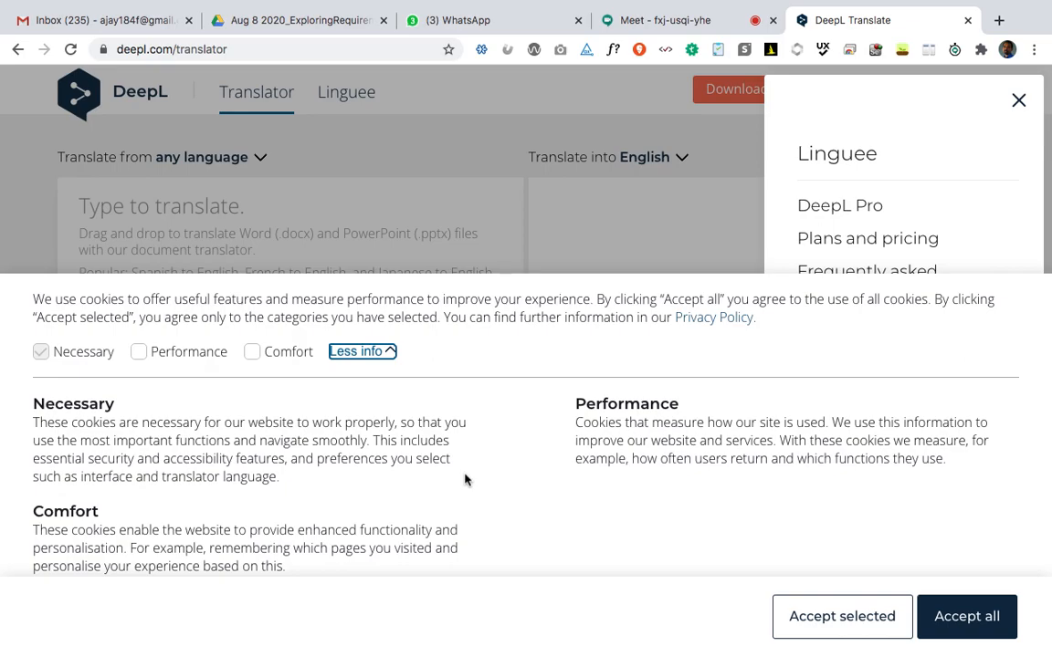
Take a screenshot of the expanded cookie notice and highlight the example sentence in the Comfort description.
{"action": "key", "text": "super+shift+4"}
{"action": "left_click_drag", "start_coordinate": [3, 273], "coordinate": [1041, 604]}
{"action": "left_click", "coordinate": [135, 549]}
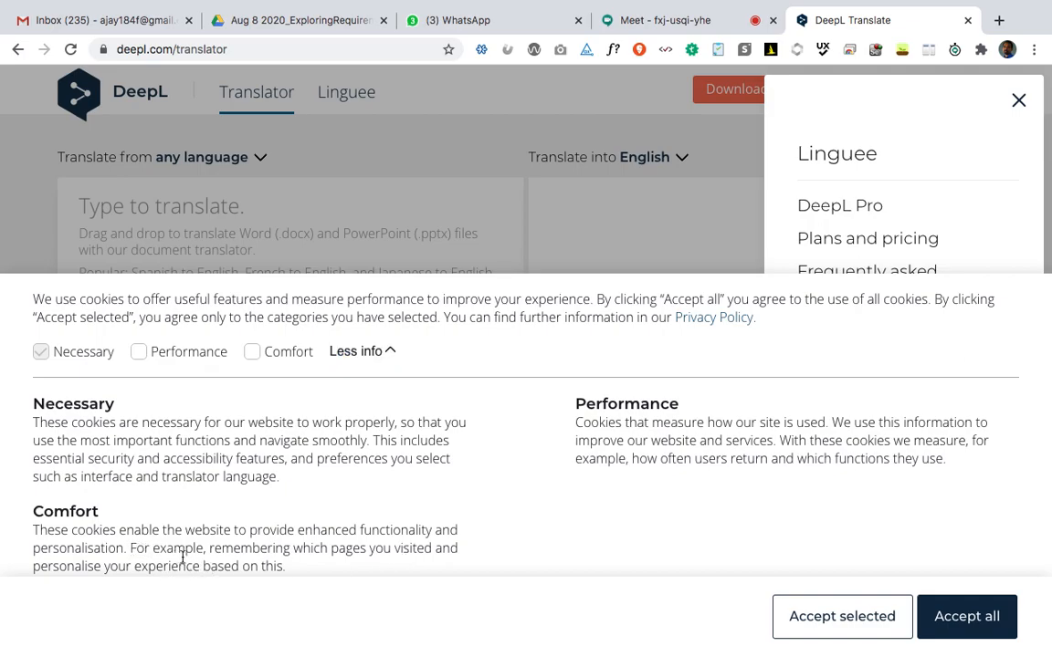
{"action": "left_click_drag", "start_coordinate": [130, 549], "coordinate": [295, 573]}
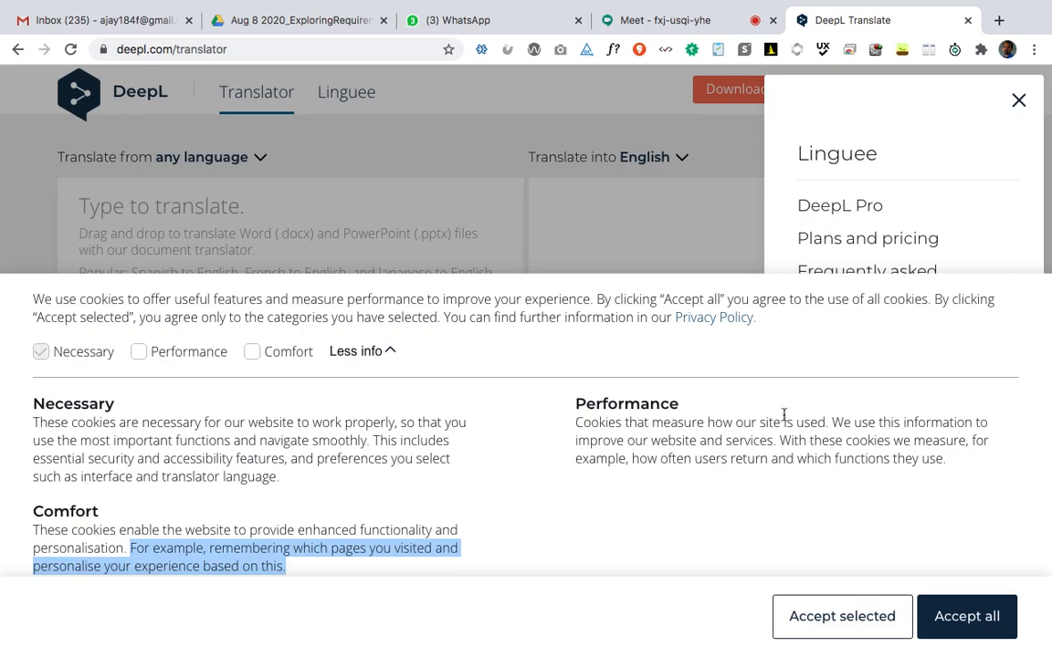
Enable the Performance and Comfort cookie categories and accept all cookies.
{"action": "left_click", "coordinate": [138, 352]}
{"action": "left_click", "coordinate": [252, 355]}
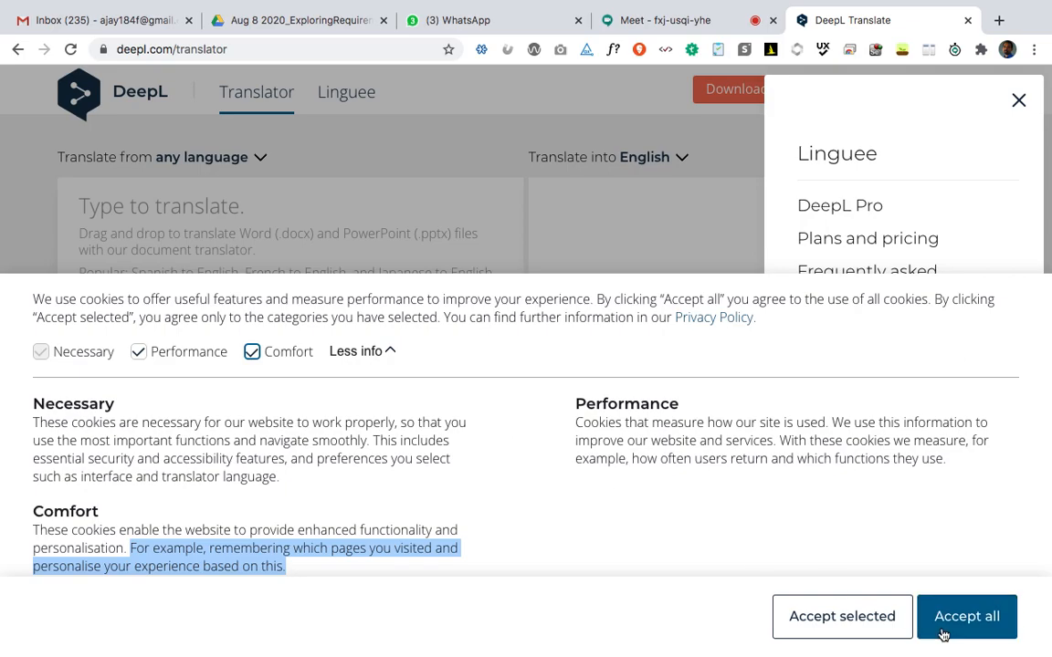
{"action": "left_click", "coordinate": [972, 622]}
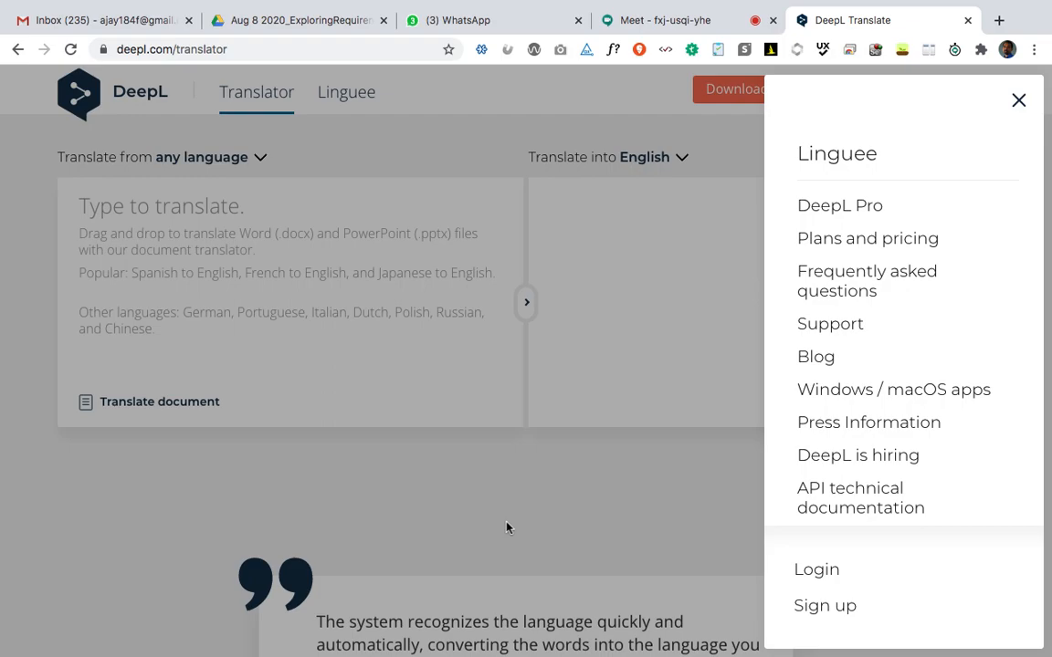
Take a screenshot of the open DeepL header menu, from Linguee to Sign up, and close the menu.
{"action": "key", "text": "super+shift+4"}
{"action": "left_click_drag", "start_coordinate": [765, 73], "coordinate": [1041, 645]}
{"action": "left_click", "coordinate": [1019, 102]}
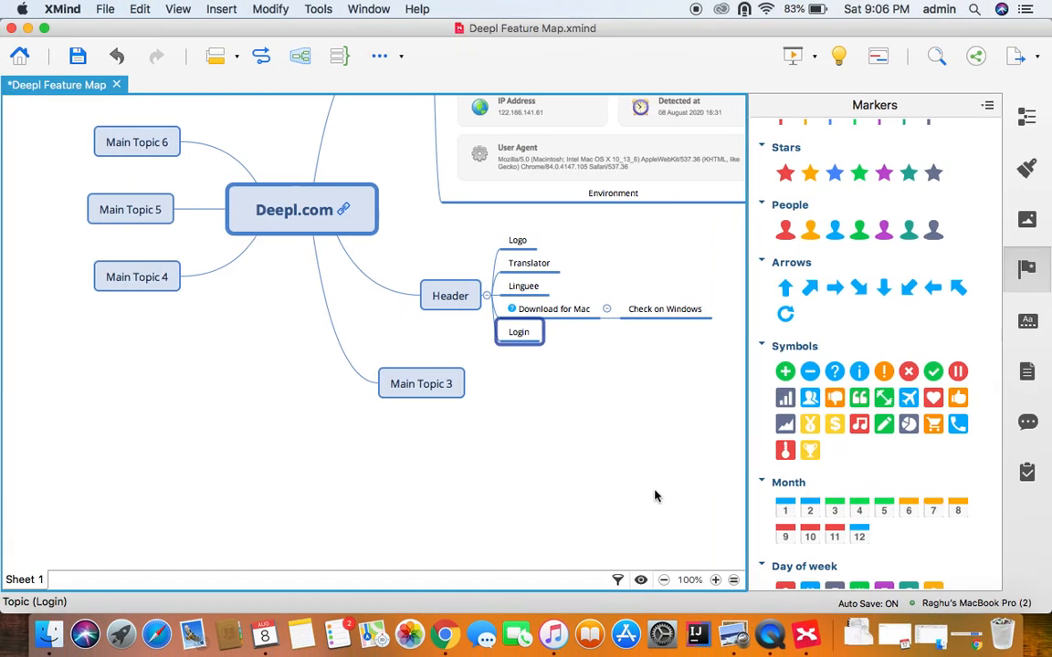
Rename Main Topic 3 as Cookies.
{"action": "left_click", "coordinate": [413, 388]}
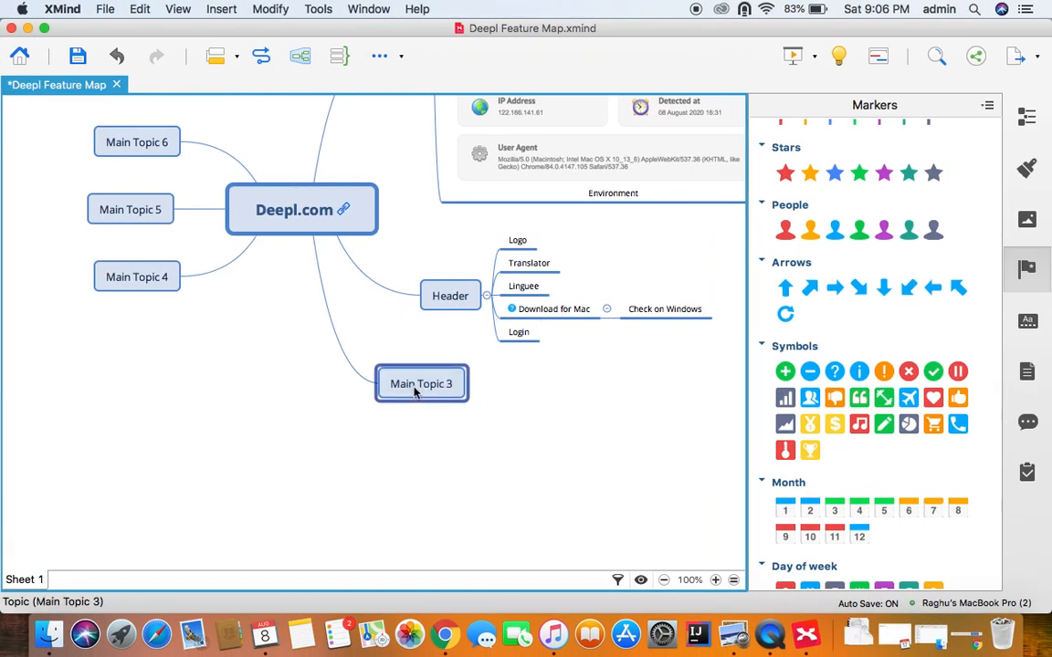
{"action": "type", "text": "Cookies"}
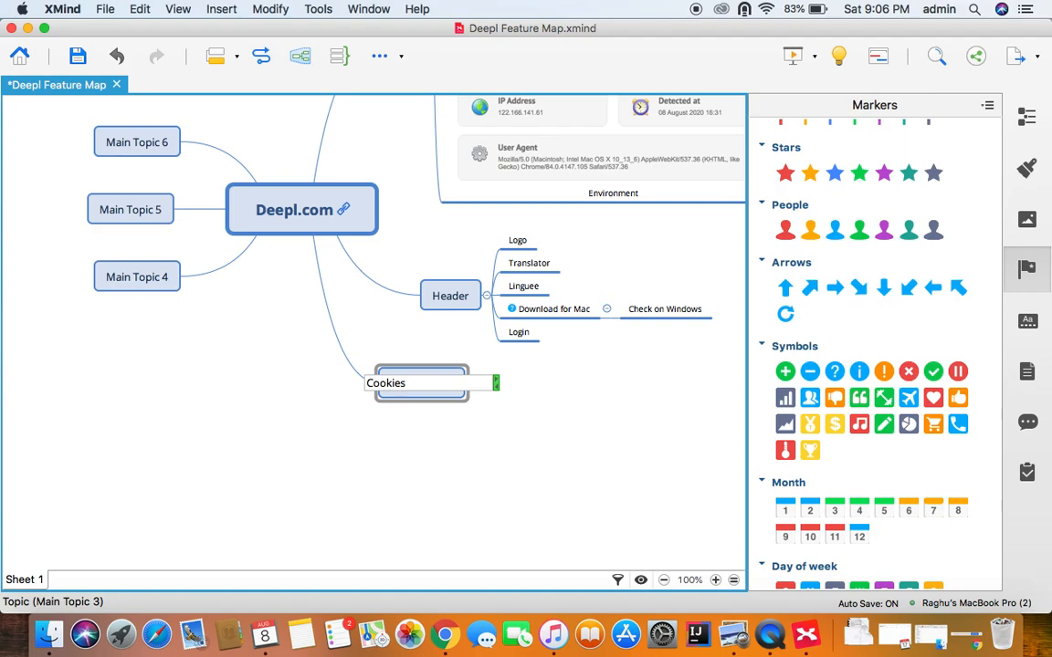
{"action": "key", "text": "Return"}
Add a subtopic under Cookies and insert the image Screen Shot 2020-08-08 at 9.05.31 PM into it.
{"action": "key", "text": "Tab"}
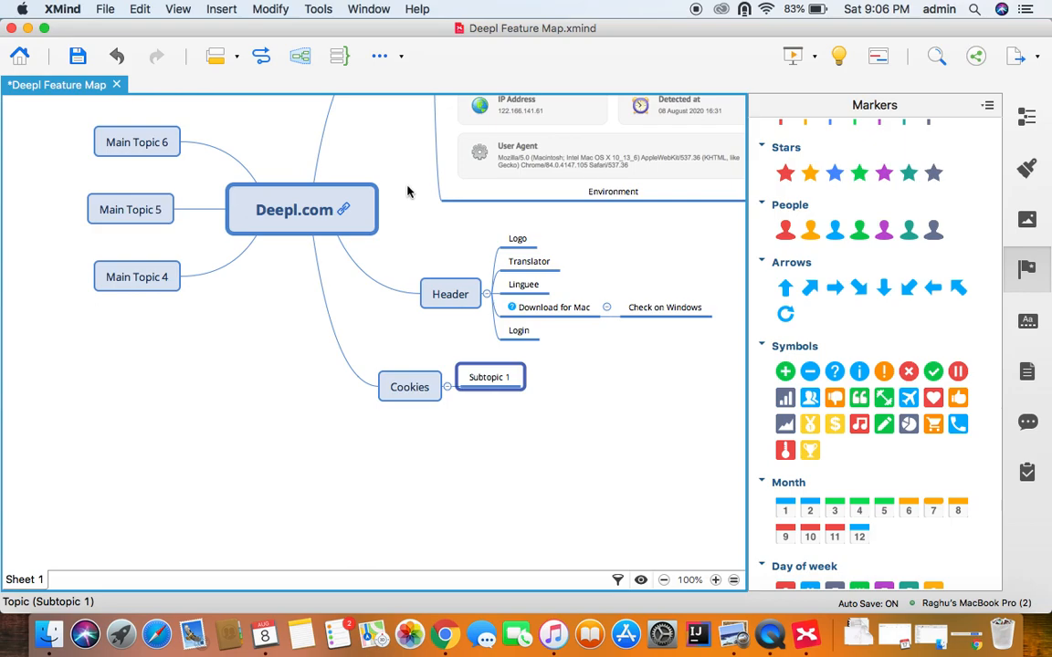
{"action": "key", "text": "super+i"}
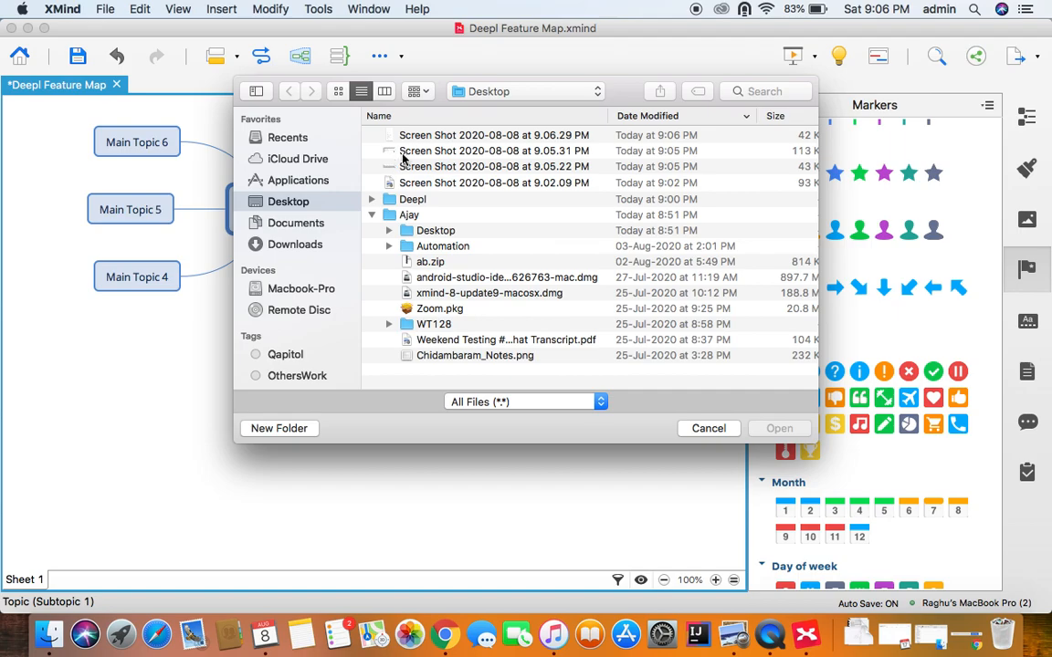
{"action": "left_click", "coordinate": [429, 152]}
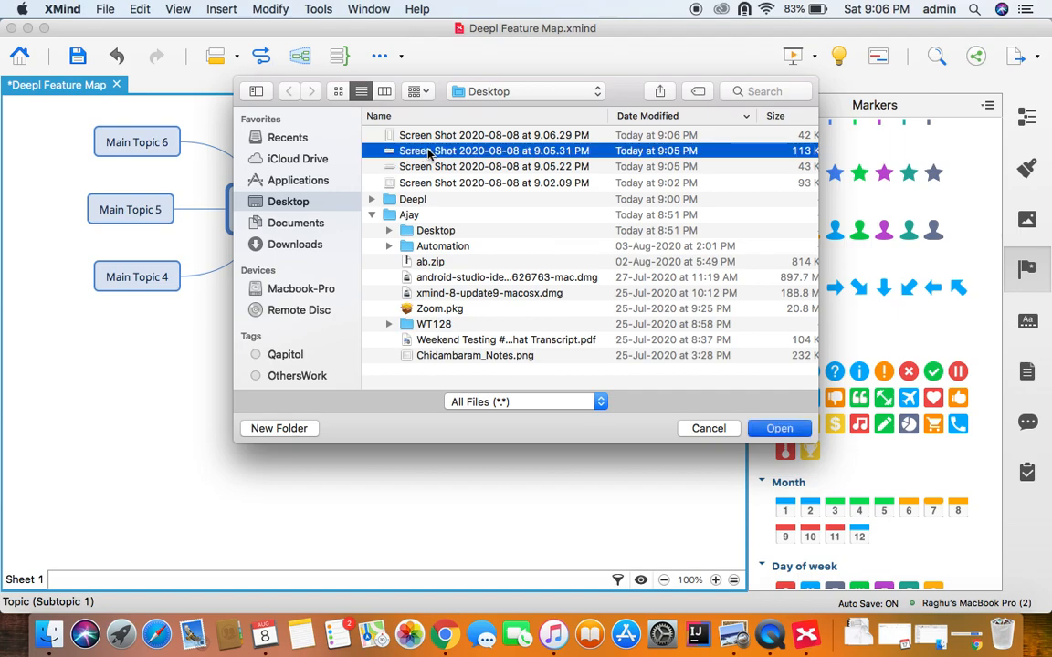
{"action": "double_click", "coordinate": [430, 152]}
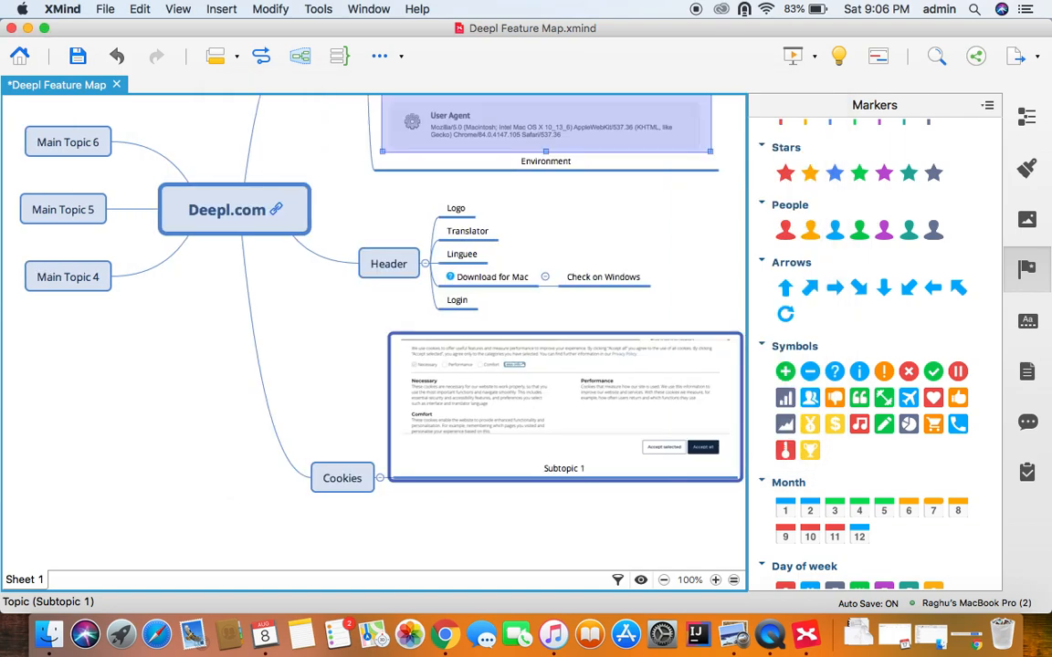
Rename Main Topic 4 as Hamburger.
{"action": "scroll", "coordinate": [211, 242], "scroll_direction": "right", "scroll_amount": 2}
{"action": "left_click", "coordinate": [70, 278]}
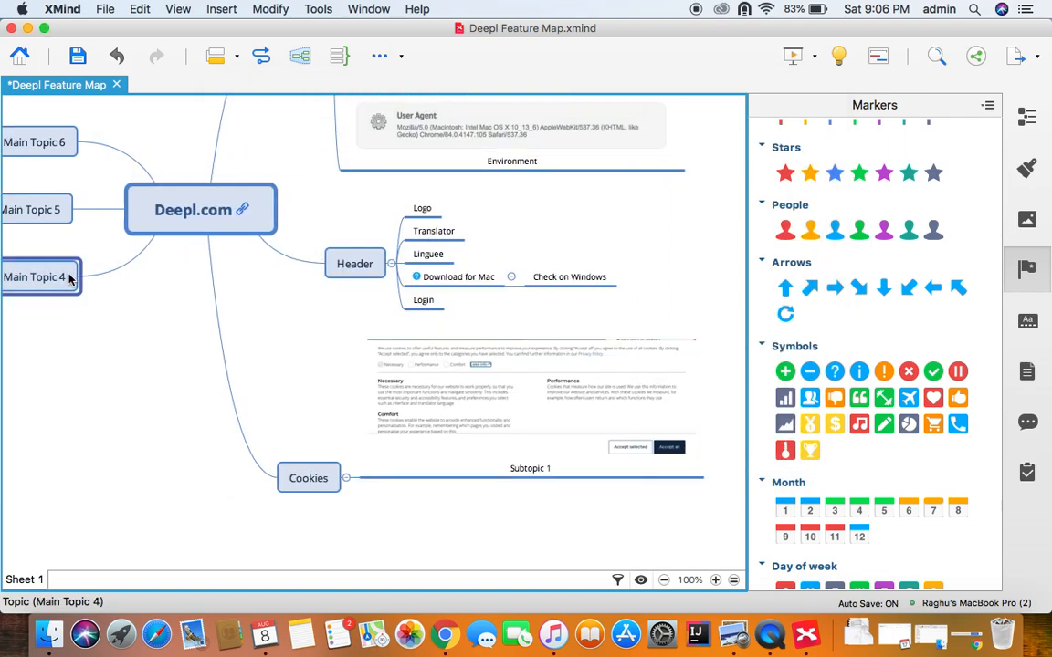
{"action": "type", "text": "Hamburger"}
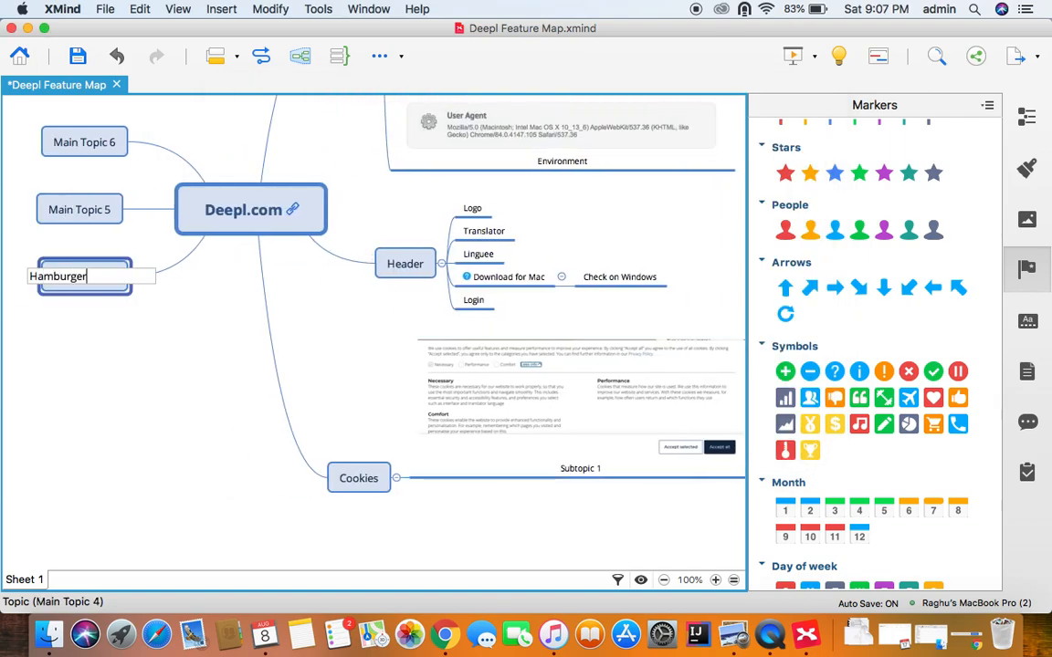
{"action": "key", "text": "Return"}
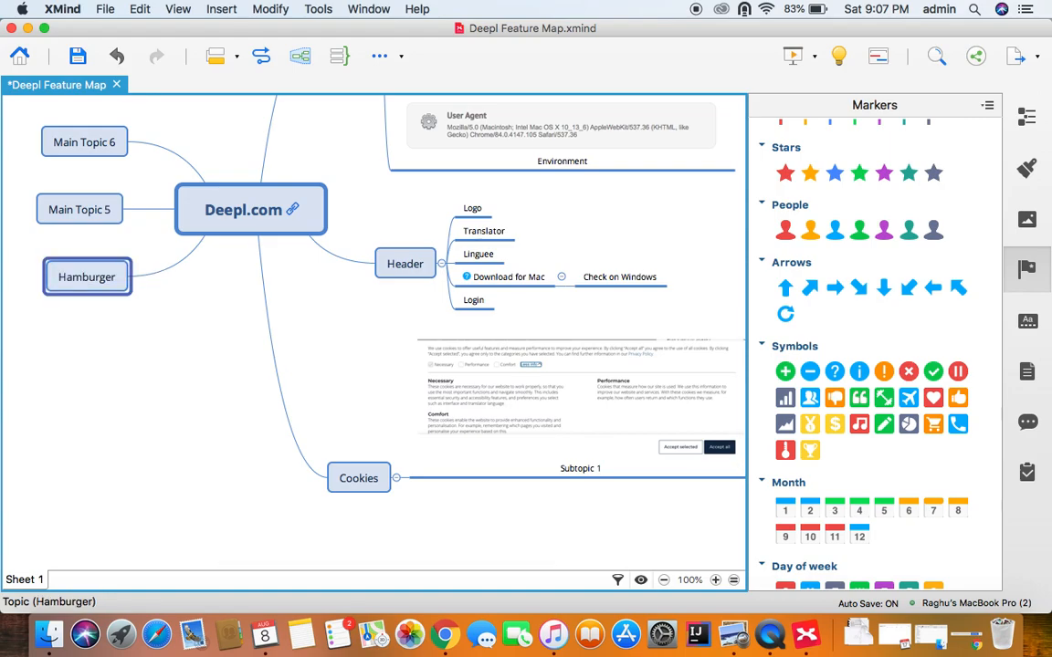
Add a subtopic under Hamburger with the image Screen Shot 2020-08-08 at 9.06.29 PM and shrink the image to about half its size.
{"action": "key", "text": "Tab"}
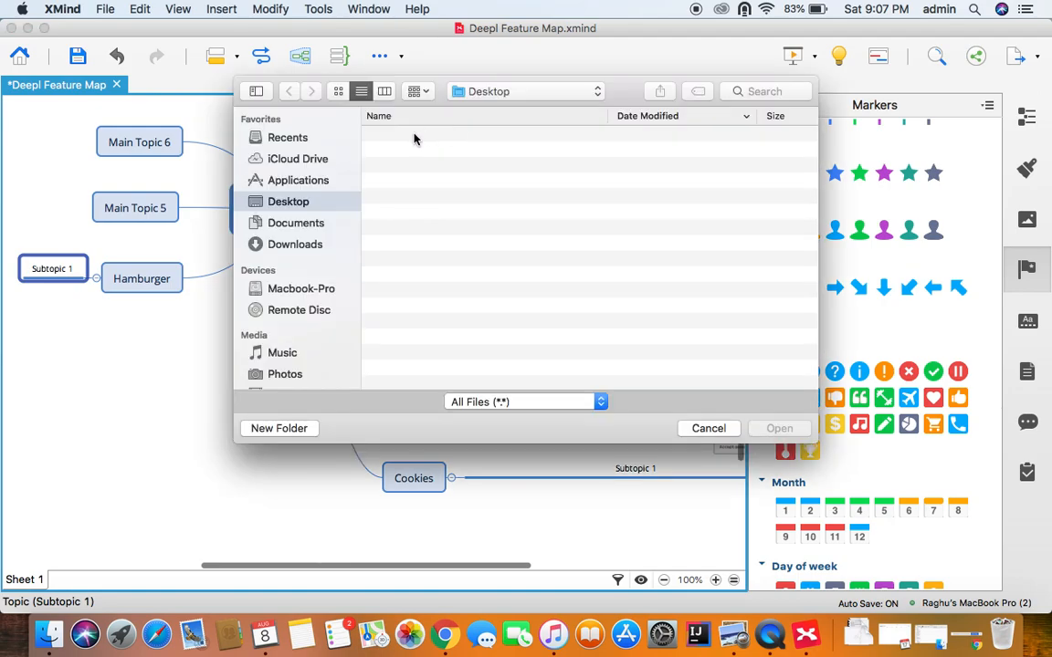
{"action": "left_click", "coordinate": [416, 138]}
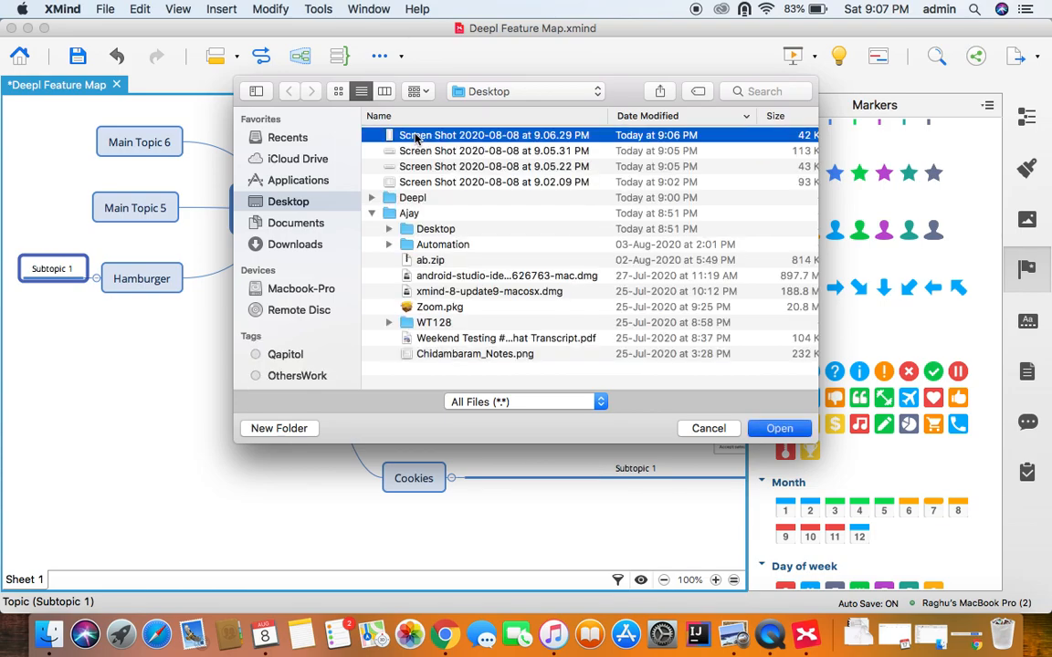
{"action": "double_click", "coordinate": [417, 138]}
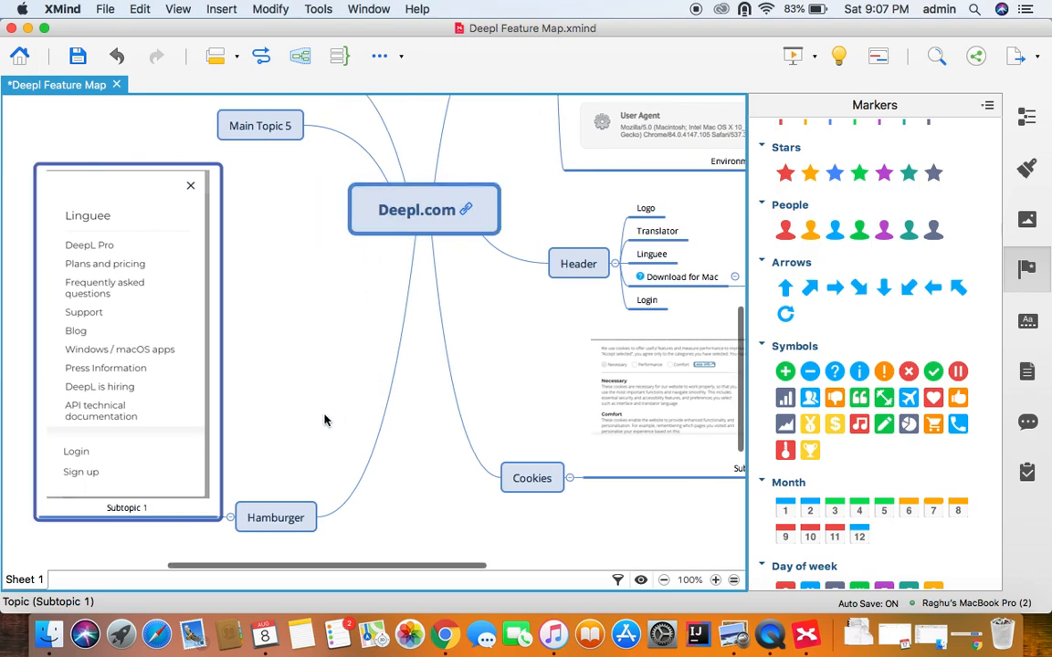
{"action": "left_click", "coordinate": [169, 427]}
{"action": "left_click_drag", "start_coordinate": [208, 498], "coordinate": [117, 332]}
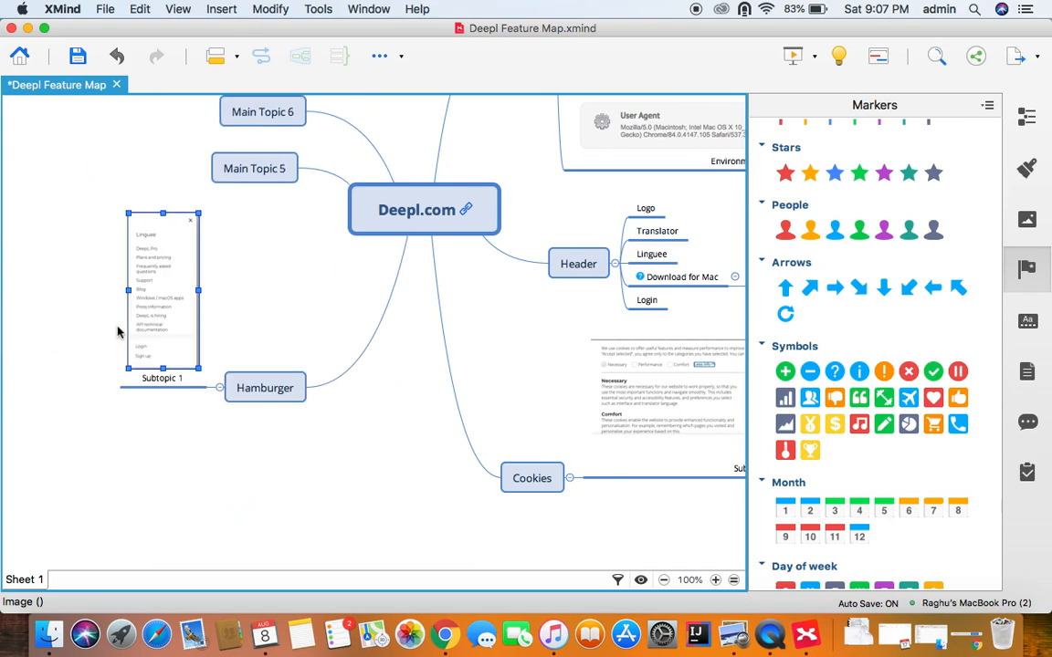
Shrink the cookie notice image under Cookies to about three quarters of its width.
{"action": "left_click", "coordinate": [536, 405]}
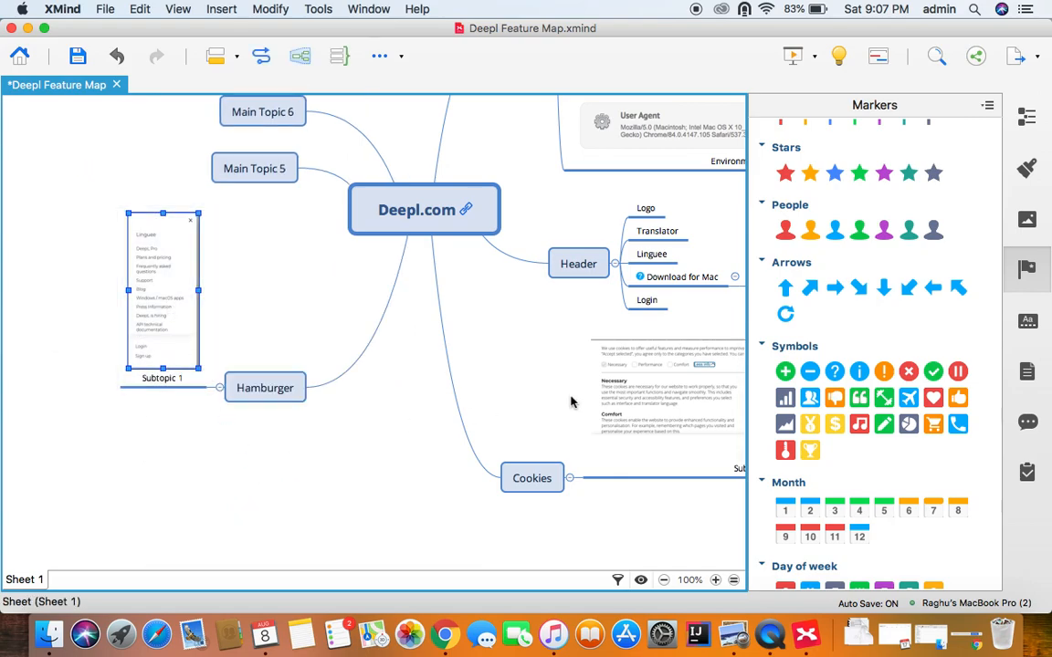
{"action": "left_click", "coordinate": [630, 397]}
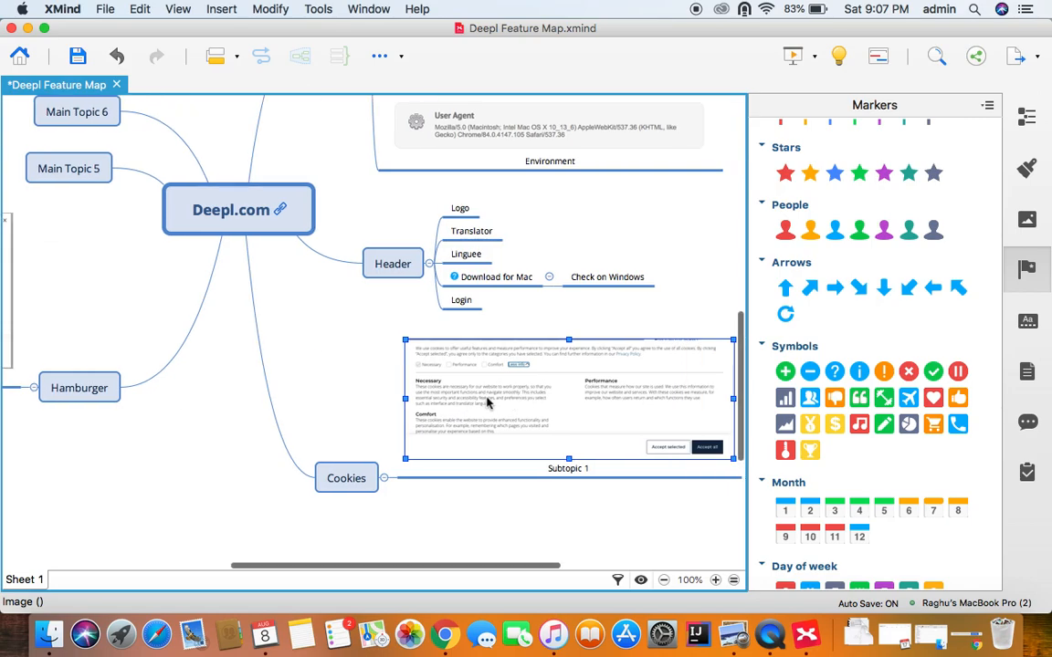
{"action": "scroll", "coordinate": [489, 401], "scroll_direction": "right", "scroll_amount": 10}
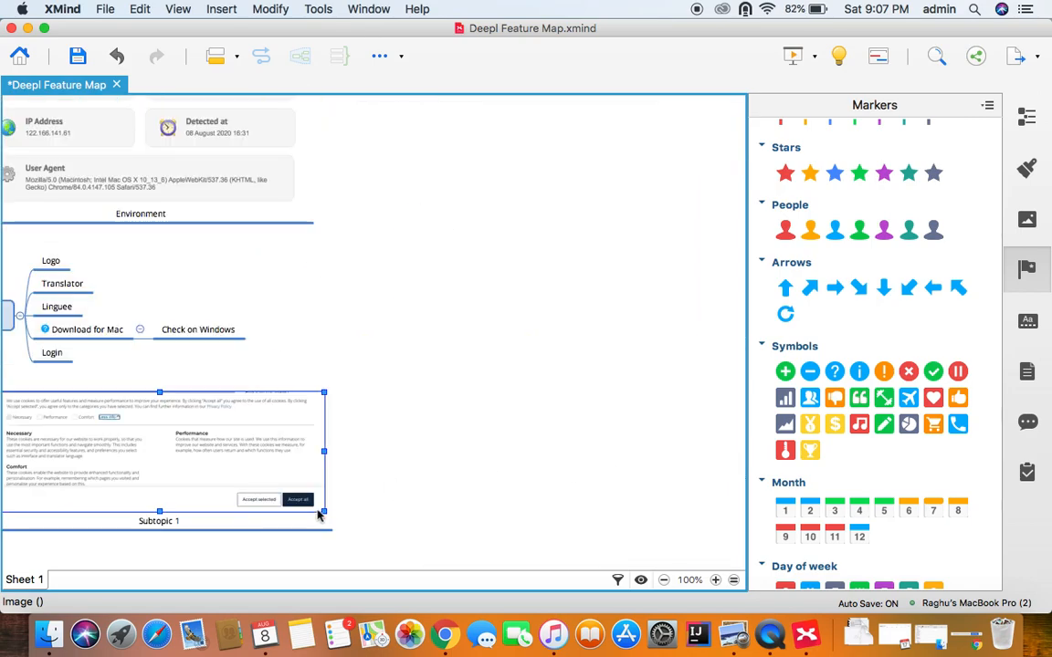
{"action": "left_click_drag", "start_coordinate": [319, 514], "coordinate": [245, 467]}
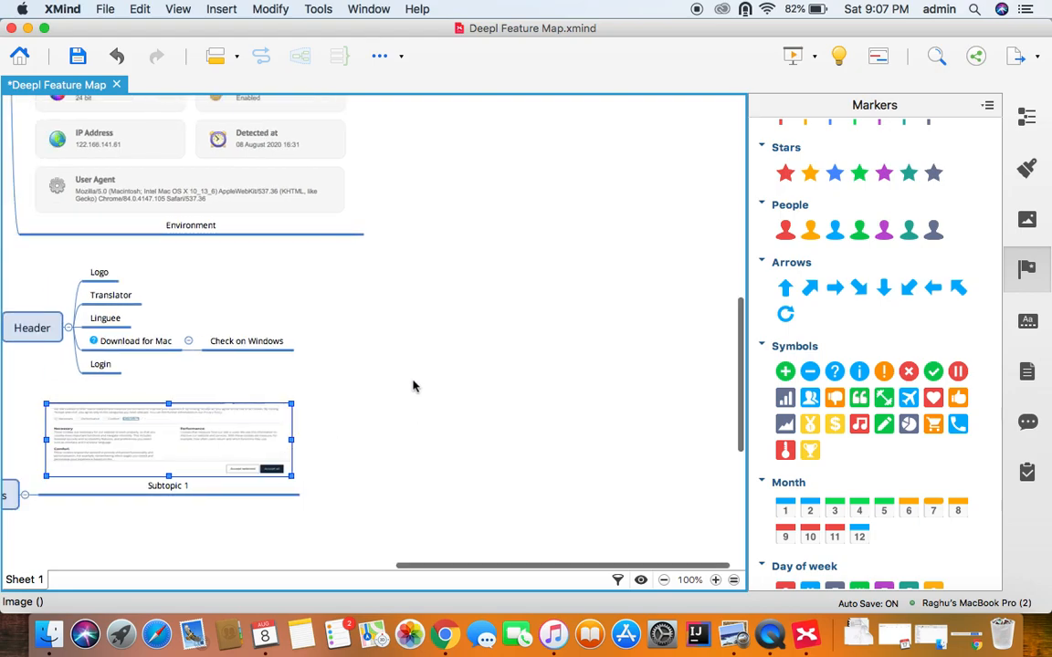
Shrink the Environment image under URL to about two thirds of its size.
{"action": "scroll", "coordinate": [413, 386], "scroll_direction": "left", "scroll_amount": 15}
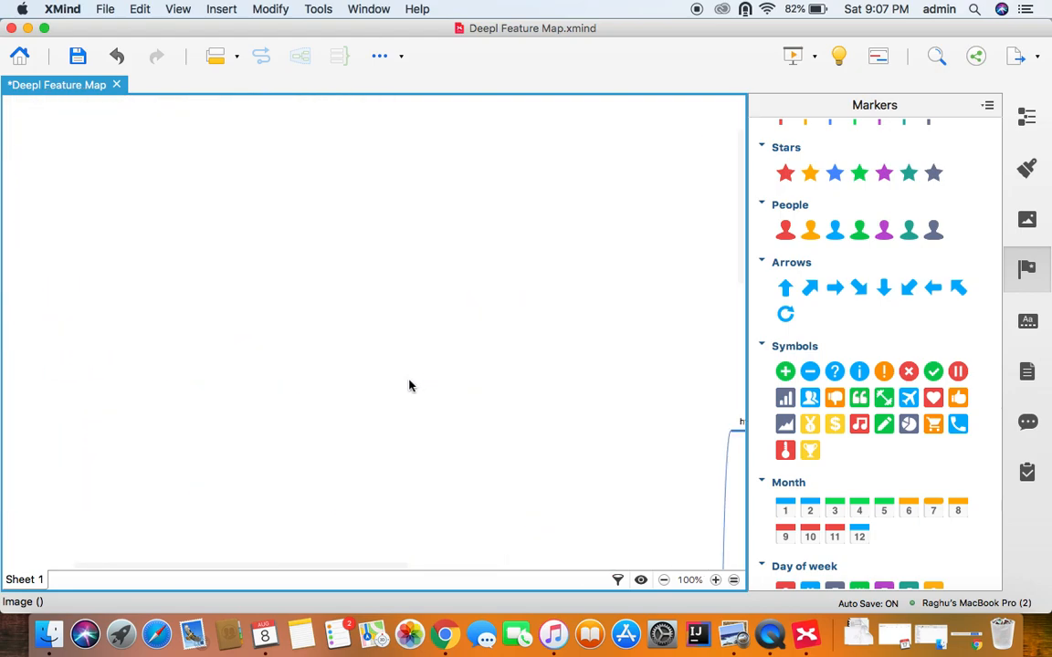
{"action": "scroll", "coordinate": [410, 386], "scroll_direction": "right", "scroll_amount": 10}
{"action": "scroll", "coordinate": [409, 387], "scroll_direction": "down", "scroll_amount": 8}
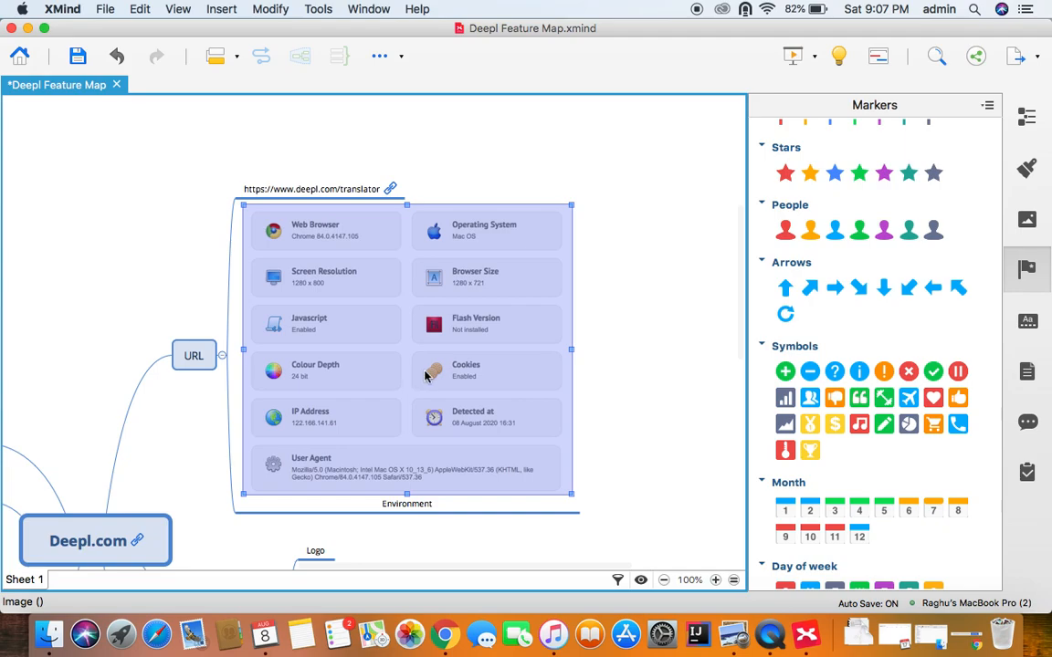
{"action": "scroll", "coordinate": [423, 375], "scroll_direction": "down", "scroll_amount": 5}
{"action": "scroll", "coordinate": [423, 375], "scroll_direction": "right", "scroll_amount": 3}
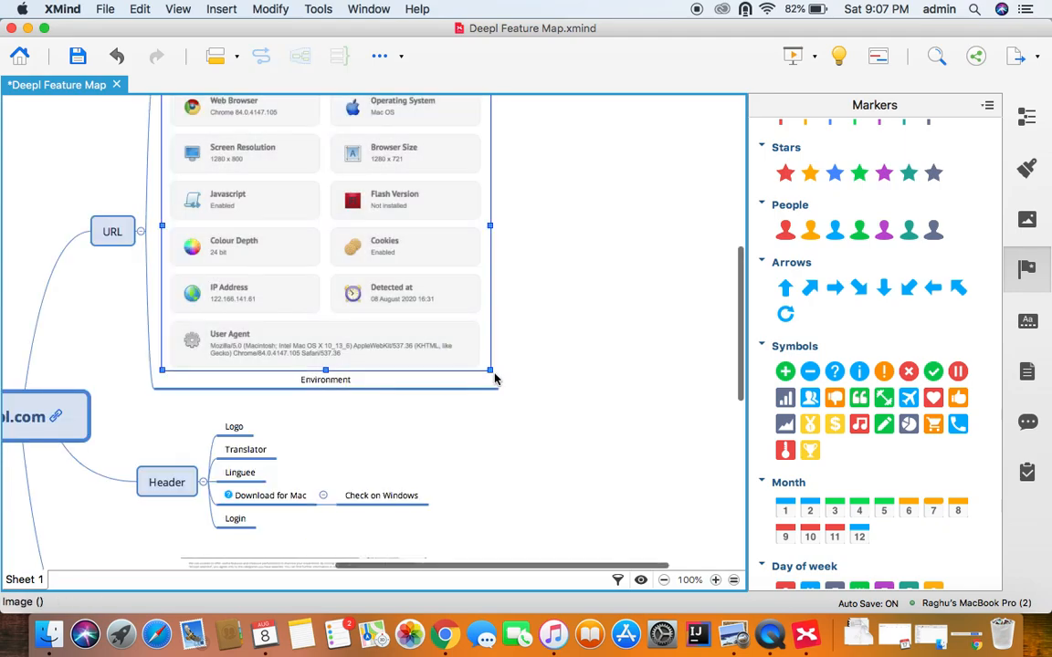
{"action": "left_click", "coordinate": [495, 374]}
{"action": "left_click_drag", "start_coordinate": [429, 316], "coordinate": [430, 318]}
{"action": "left_click", "coordinate": [447, 394]}
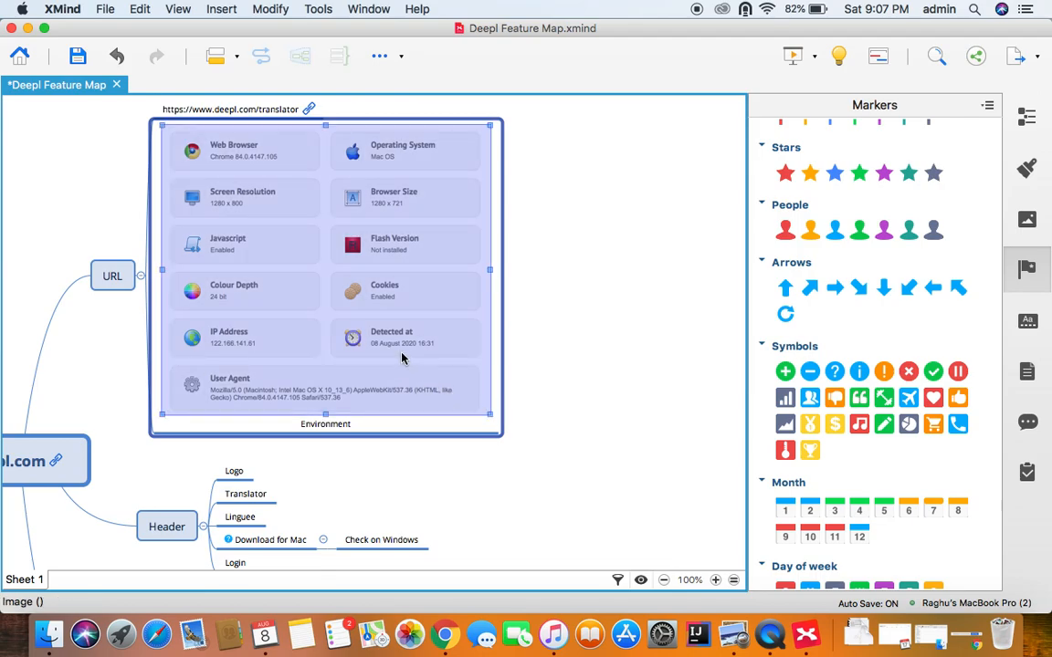
{"action": "left_click_drag", "start_coordinate": [490, 415], "coordinate": [382, 313]}
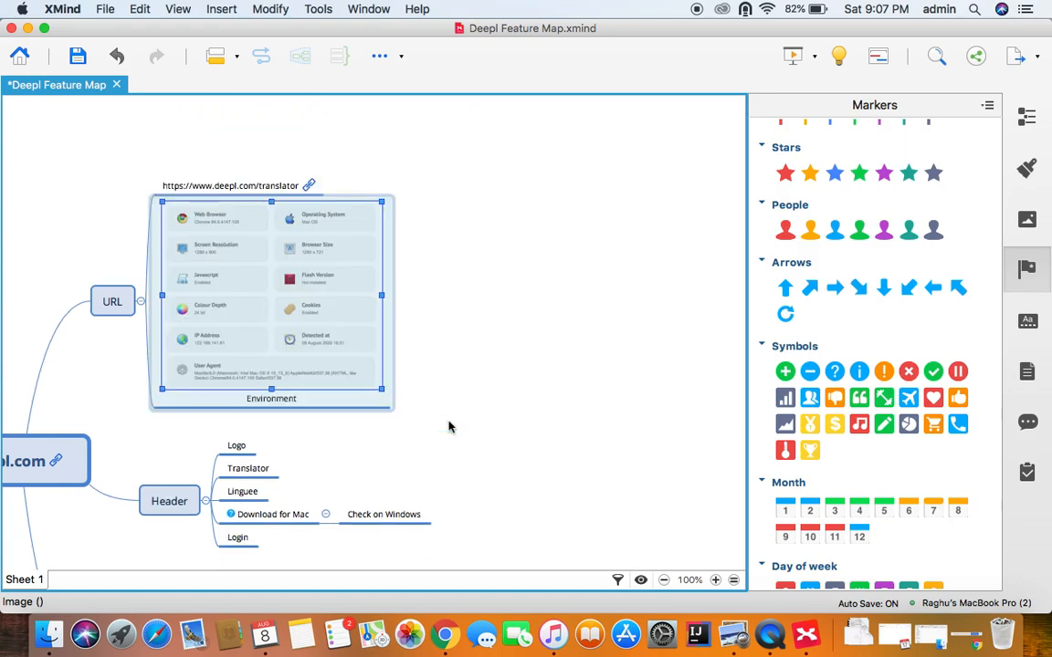
Return from the DeepL page to XMind and rename Main Topic 5 as Ideas.
{"action": "scroll", "coordinate": [394, 404], "scroll_direction": "left", "scroll_amount": 10}
{"action": "scroll", "coordinate": [394, 404], "scroll_direction": "down", "scroll_amount": 8}
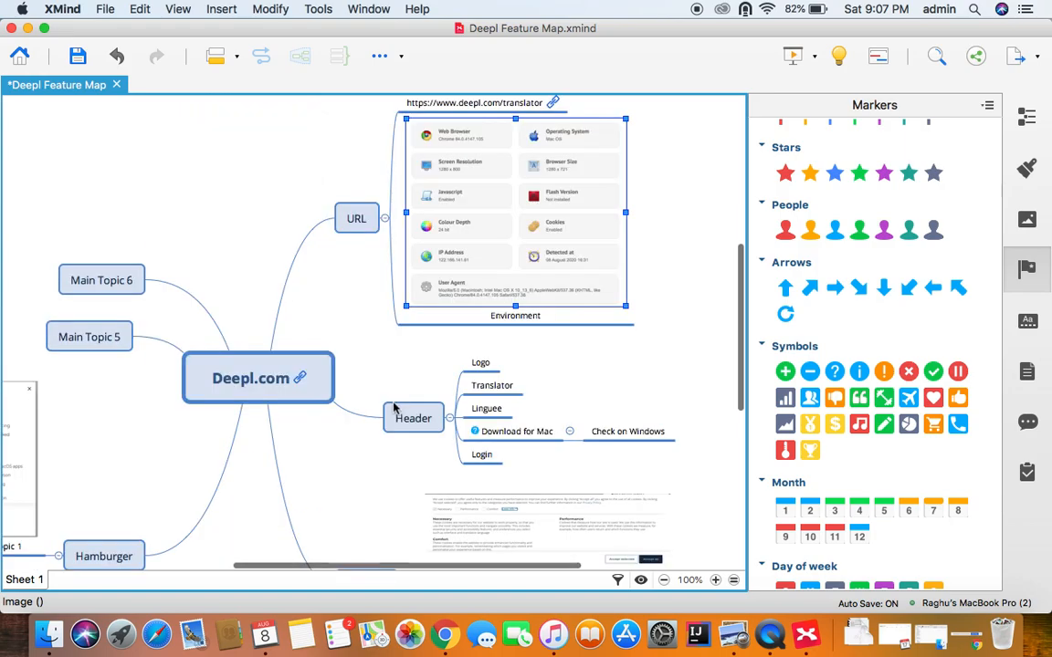
{"action": "scroll", "coordinate": [394, 408], "scroll_direction": "up", "scroll_amount": 8}
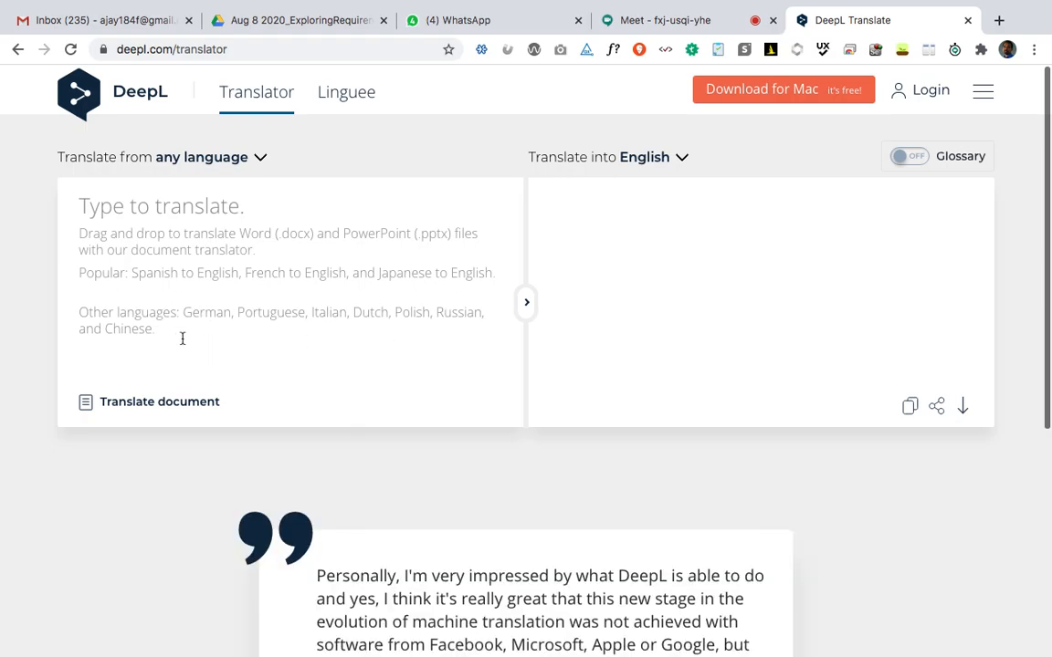
{"action": "key", "text": "super+Tab"}
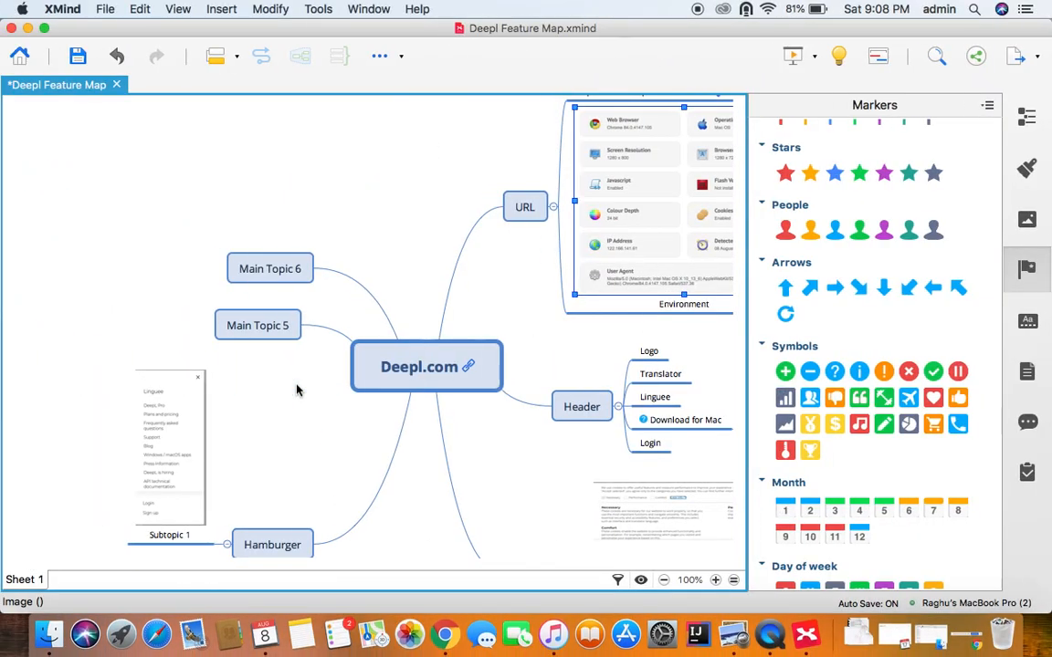
{"action": "left_click", "coordinate": [245, 332]}
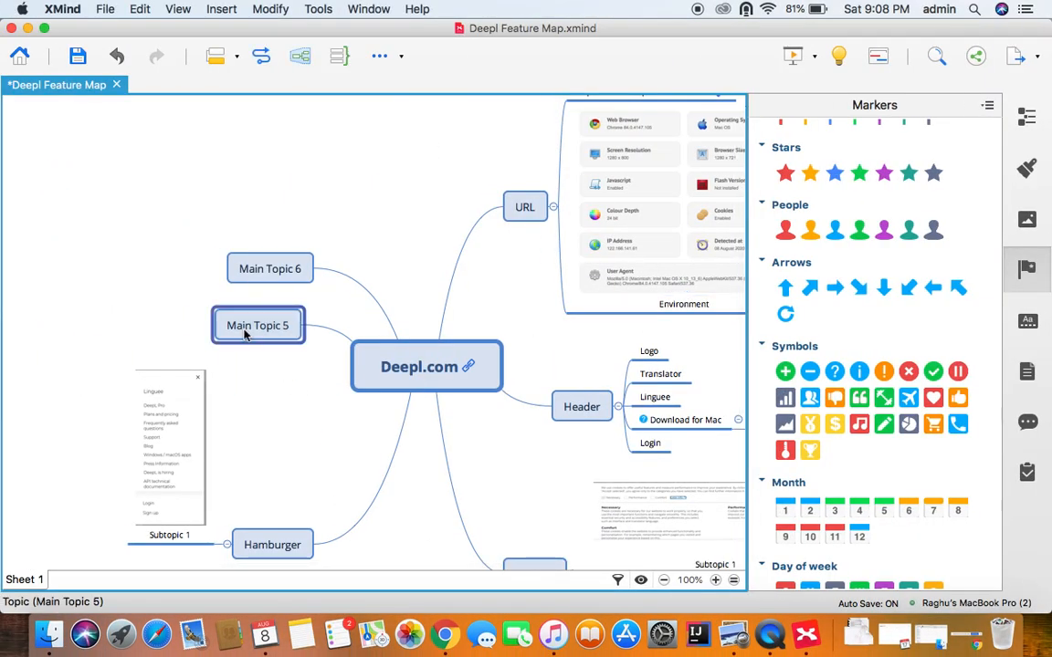
{"action": "type", "text": "Co"}
{"action": "key", "text": "BackSpace"}
{"action": "key", "text": "BackSpace"}
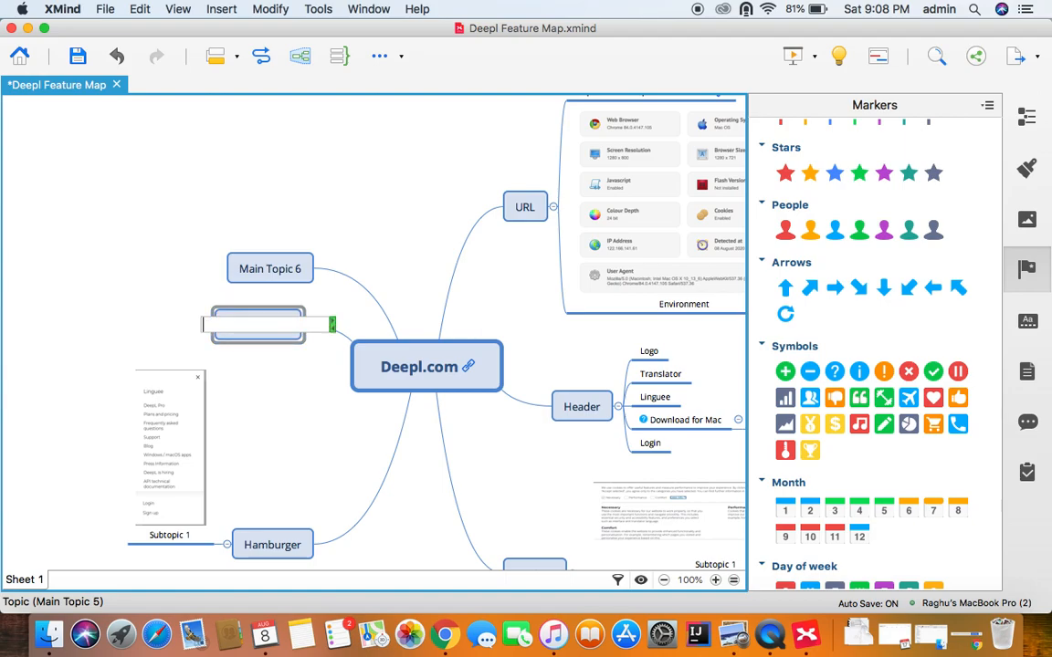
{"action": "type", "text": "Ideas"}
{"action": "key", "text": "Return"}
Add a subtopic named Compare with Google Translate under Ideas.
{"action": "key", "text": "Tab"}
{"action": "type", "text": "Compa"}
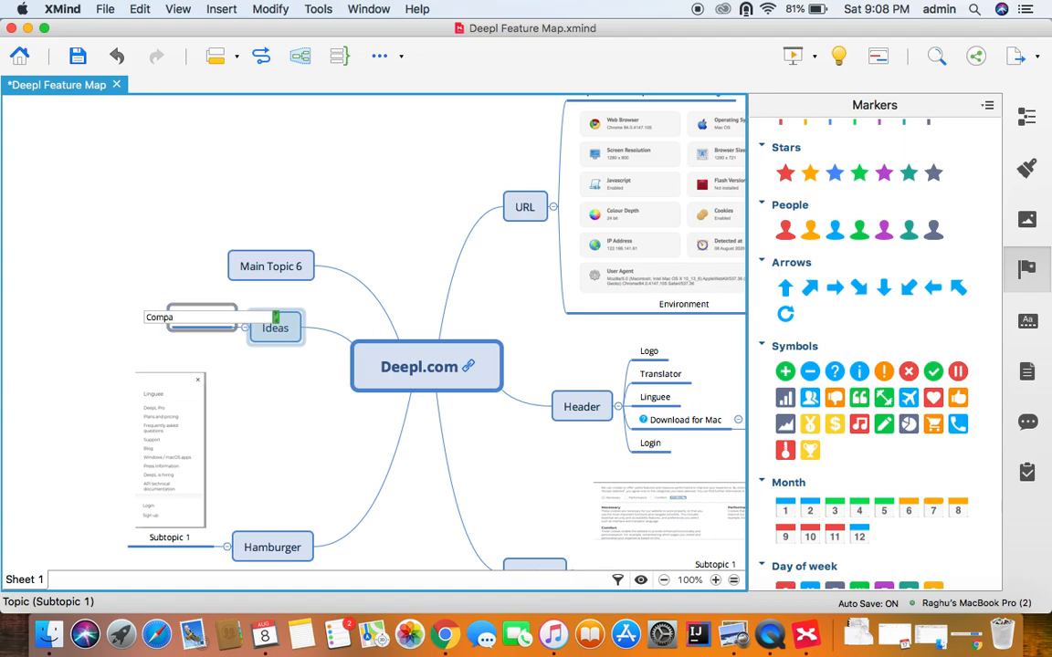
{"action": "type", "text": "rew with Google Trans"}
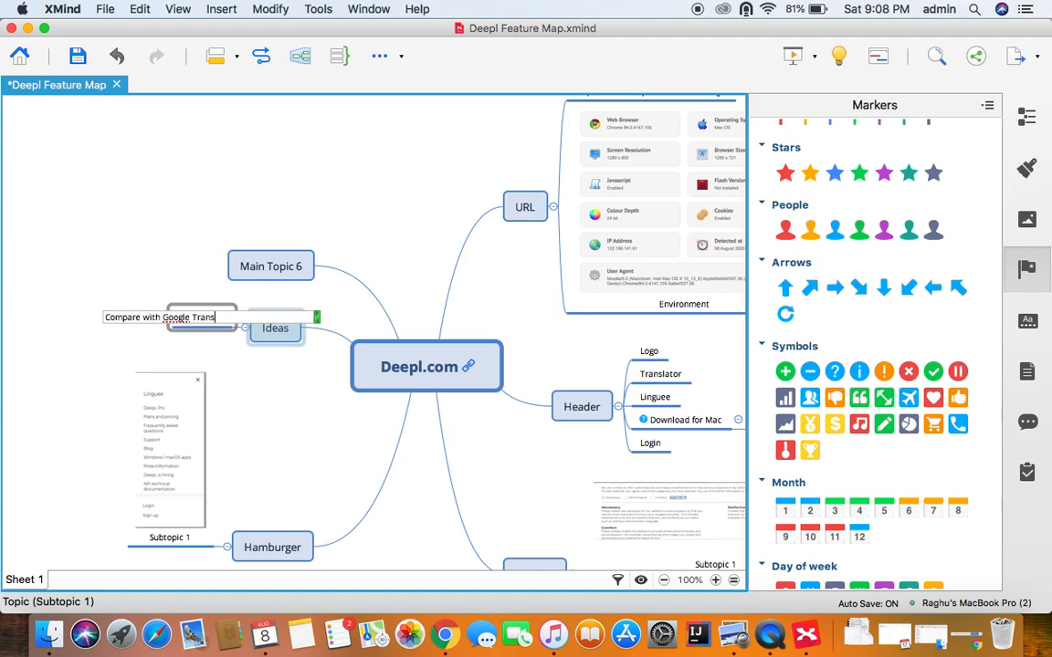
{"action": "type", "text": "late"}
{"action": "key", "text": "Return"}
Add a second subtopic under Ideas named Change Browser Language.
{"action": "key", "text": "Return"}
{"action": "type", "text": "Change Brow"}
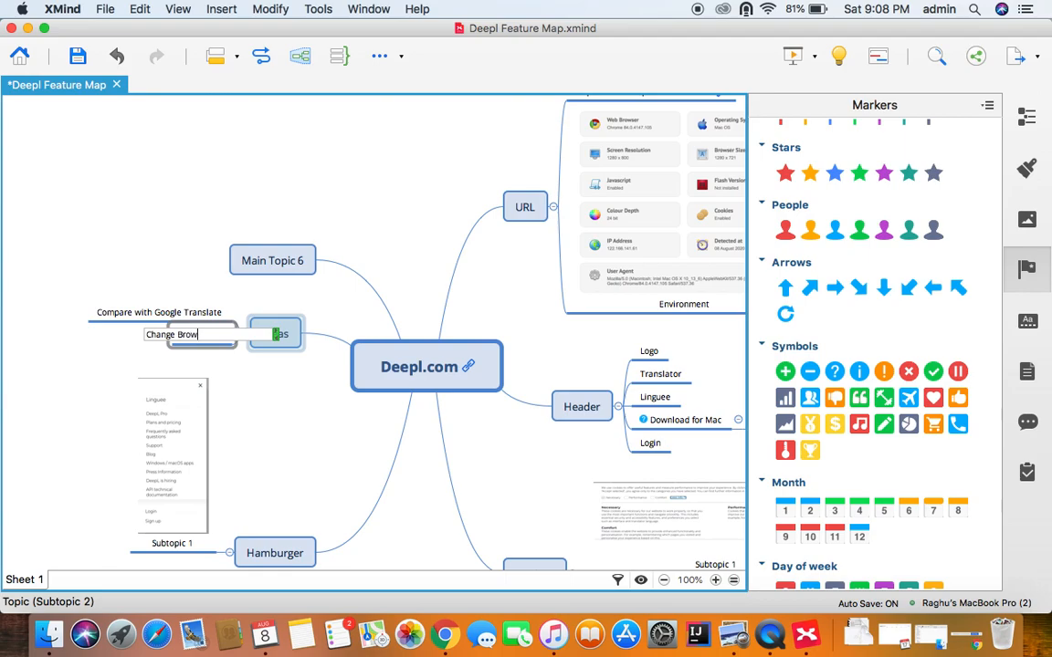
{"action": "type", "text": "ser Languag"}
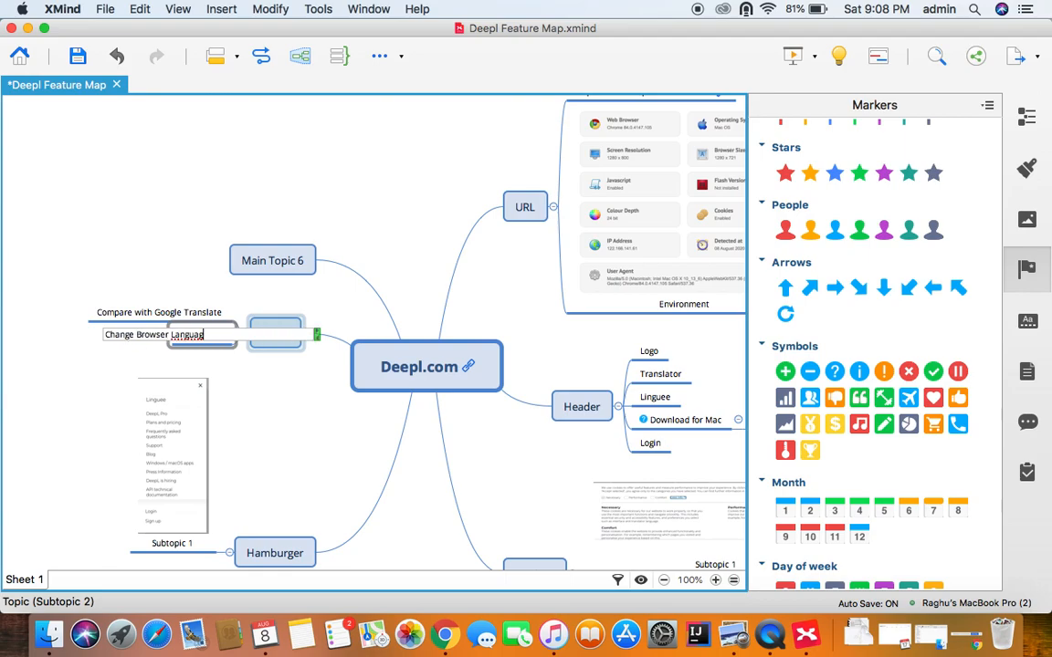
{"action": "key", "text": "Return"}
Add a third subtopic under Ideas reading Use VPN to see if default target language changes.
{"action": "key", "text": "Return"}
{"action": "type", "text": "Chan"}
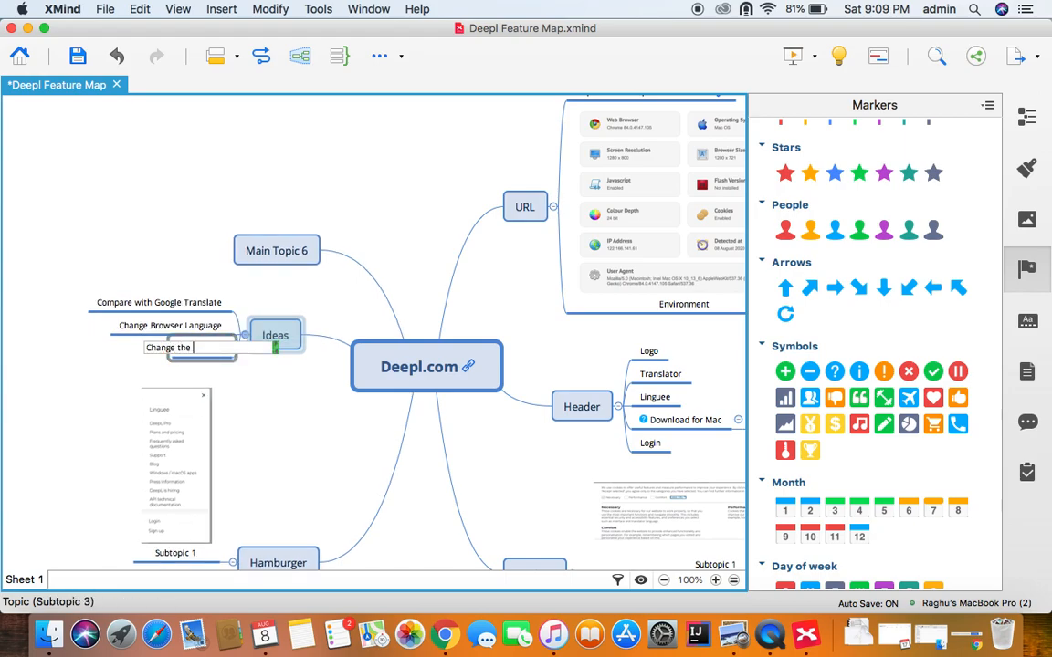
{"action": "type", "text": "ge the"}
{"action": "key", "text": "super+a"}
{"action": "type", "text": "U"}
{"action": "type", "text": "de"}
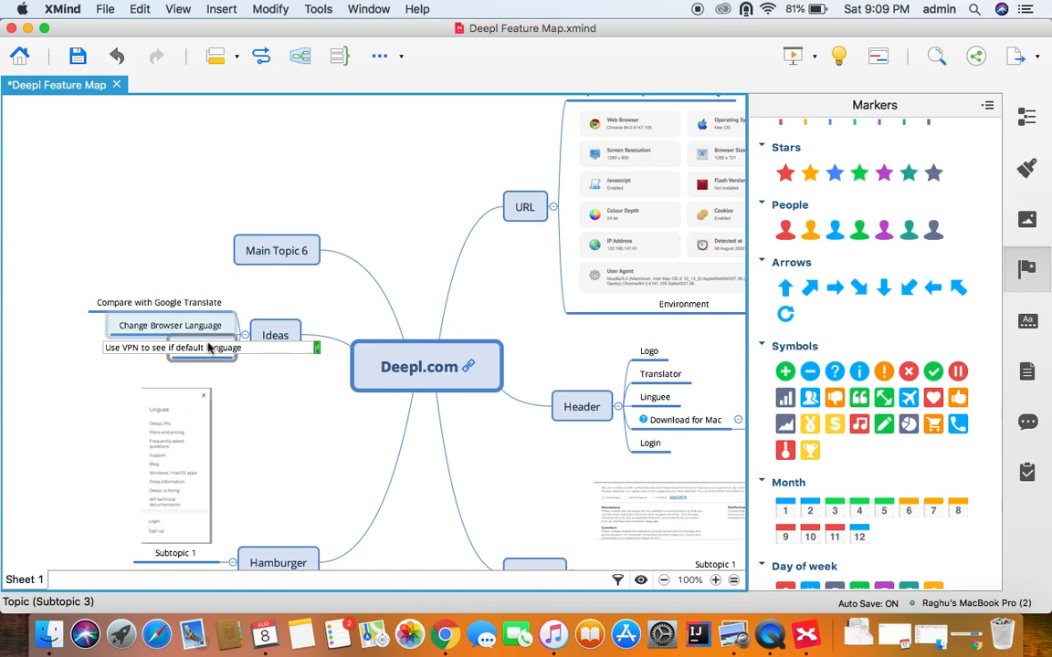
{"action": "type", "text": "target "}
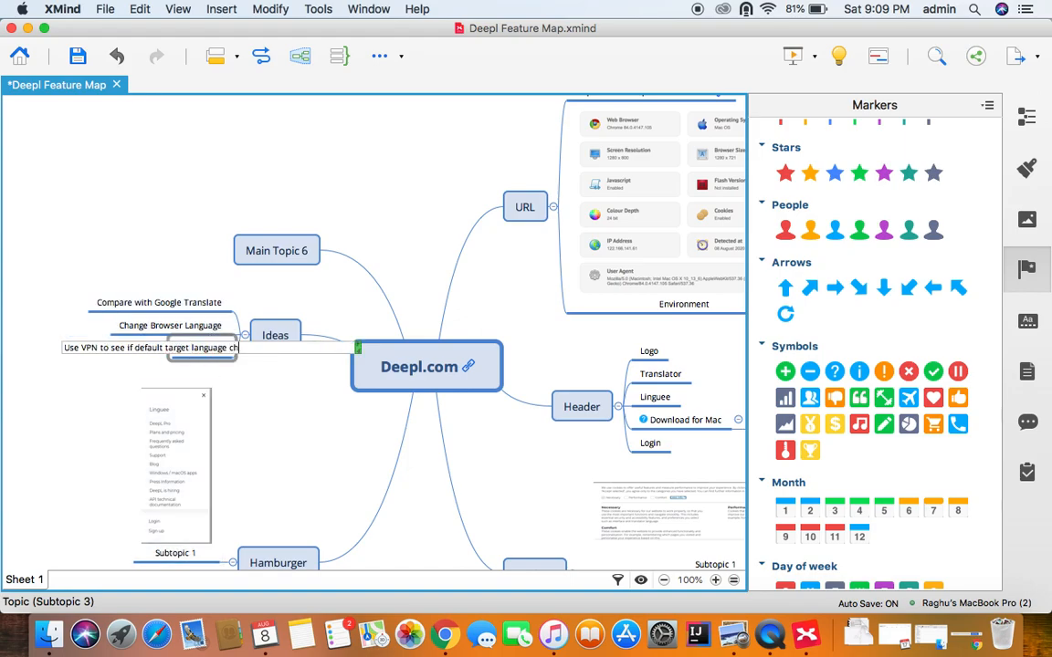
{"action": "type", "text": "language changes"}
{"action": "key", "text": "Return"}
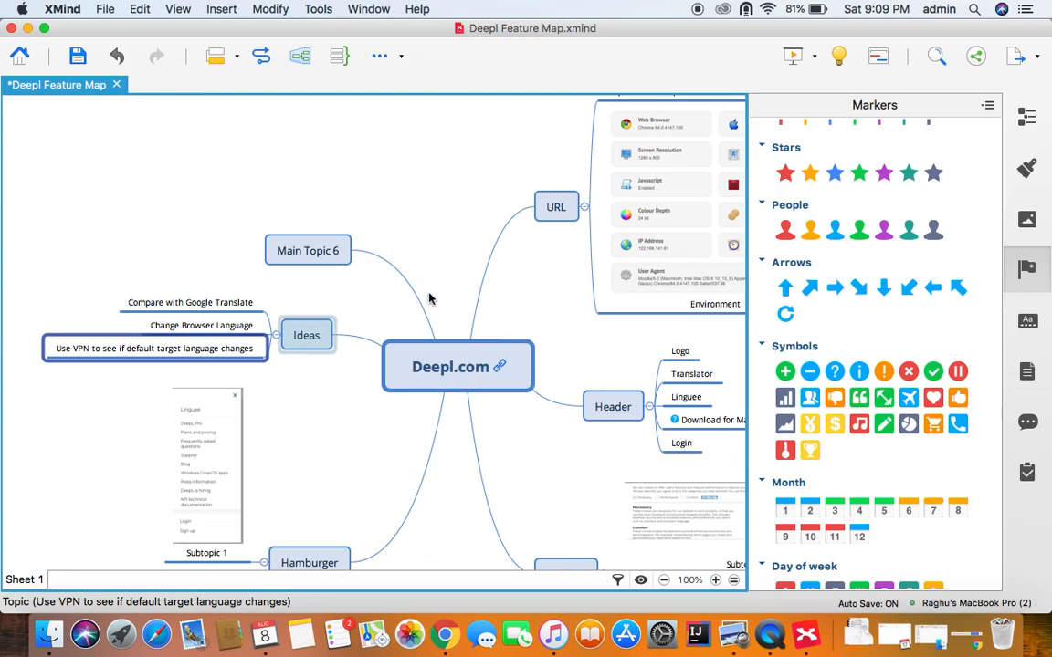
Add a subtopic named Connected via VPN after Environment under URL, and save the mind map.
{"action": "scroll", "coordinate": [534, 282], "scroll_direction": "right", "scroll_amount": 3}
{"action": "scroll", "coordinate": [559, 281], "scroll_direction": "down", "scroll_amount": 5}
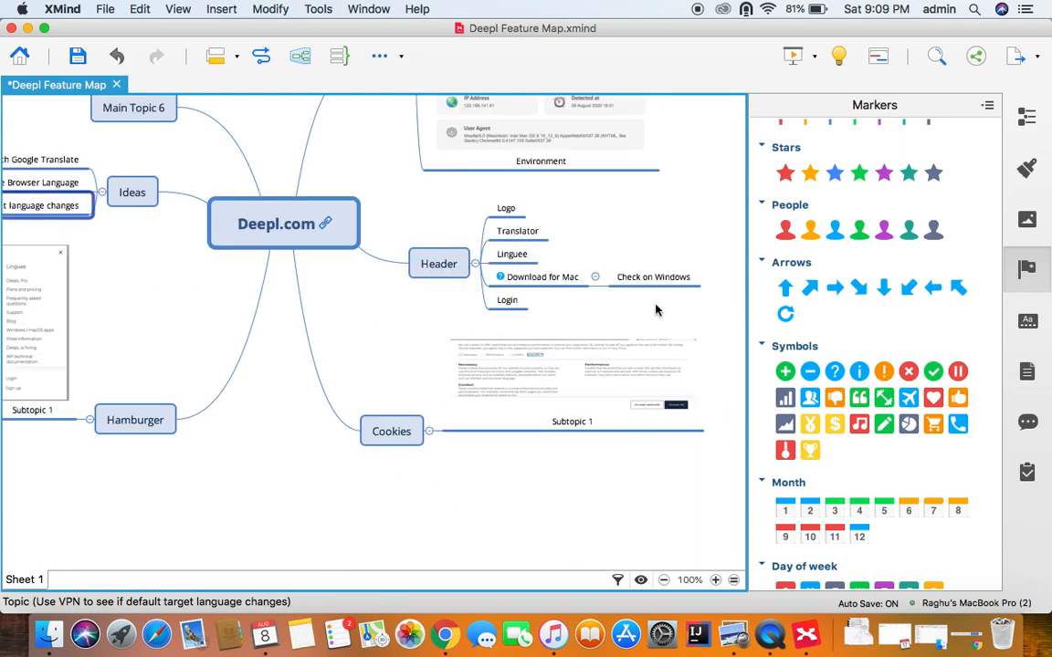
{"action": "left_click", "coordinate": [530, 169]}
{"action": "left_click", "coordinate": [531, 169]}
{"action": "scroll", "coordinate": [530, 169], "scroll_direction": "up", "scroll_amount": 3}
{"action": "key", "text": "Return"}
{"action": "type", "text": "Co"}
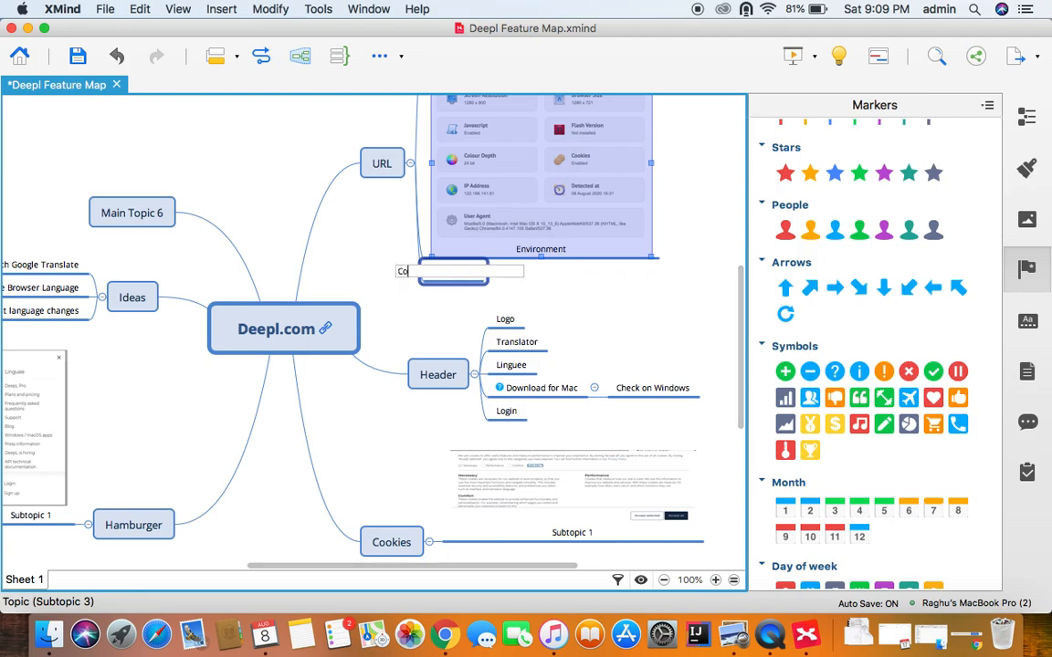
{"action": "type", "text": "nnected via VPN"}
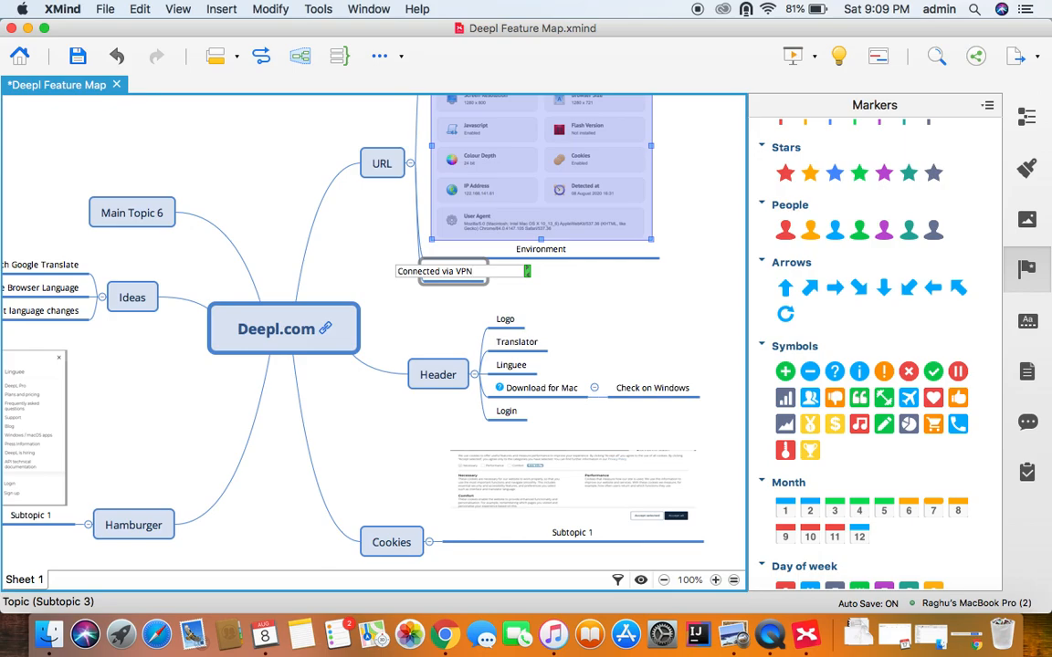
{"action": "key", "text": "Return"}
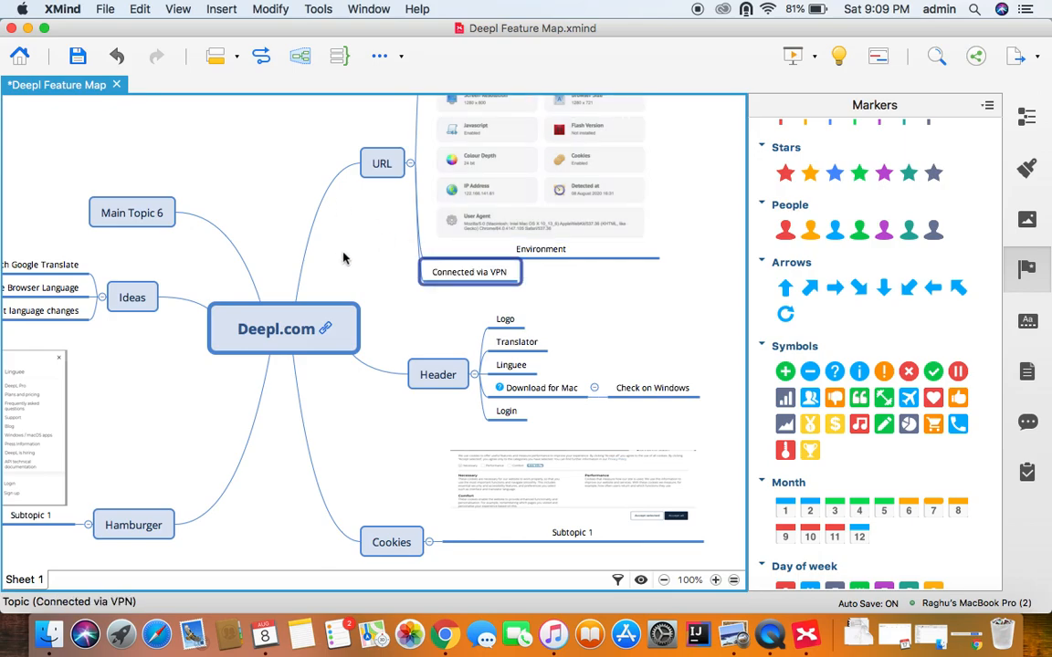
{"action": "key", "text": "super+s"}
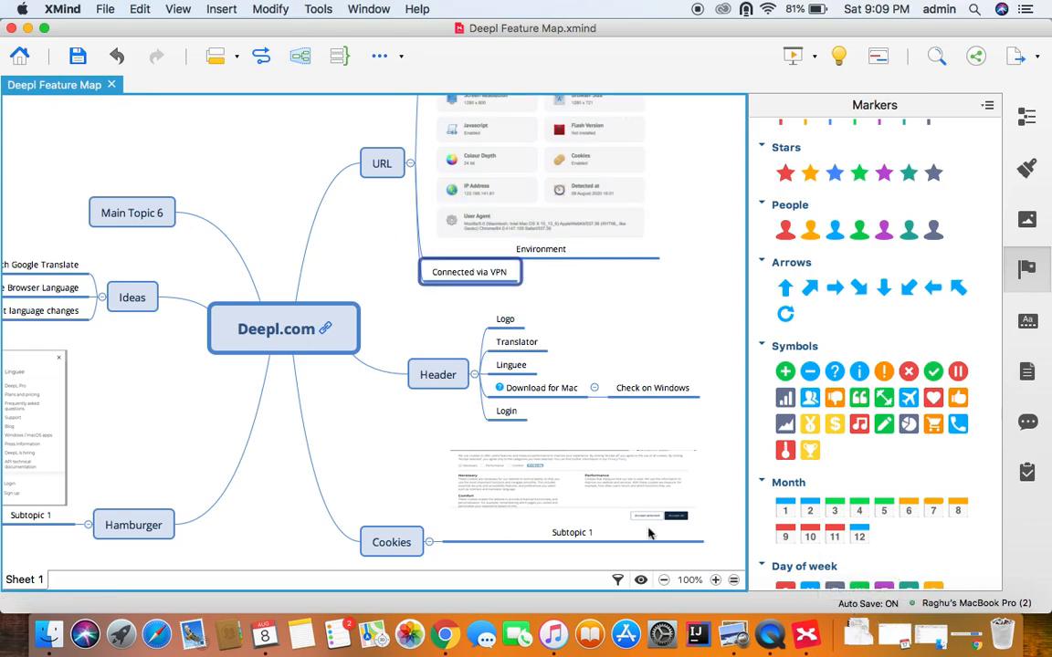
Switch to the DeepL page in Chrome and examine the translator area, testimonials and footer for further features to record.
{"action": "left_click", "coordinate": [444, 635]}
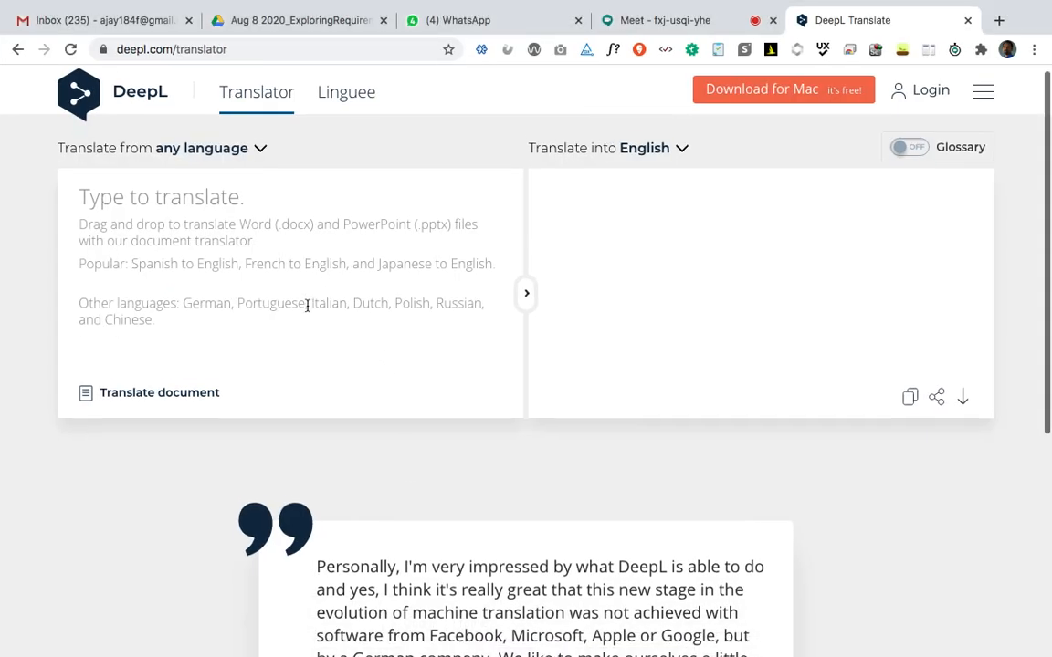
{"action": "scroll", "coordinate": [308, 306], "scroll_direction": "down", "scroll_amount": 6}
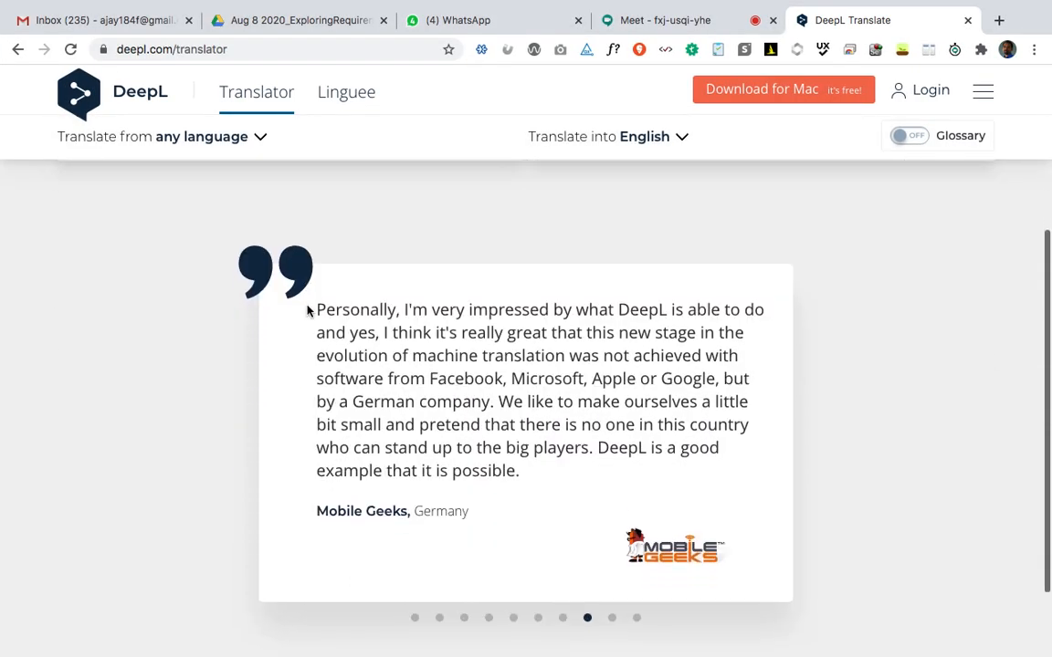
{"action": "scroll", "coordinate": [308, 311], "scroll_direction": "down", "scroll_amount": 2}
{"action": "scroll", "coordinate": [307, 311], "scroll_direction": "up", "scroll_amount": 5}
{"action": "scroll", "coordinate": [308, 311], "scroll_direction": "up", "scroll_amount": 3}
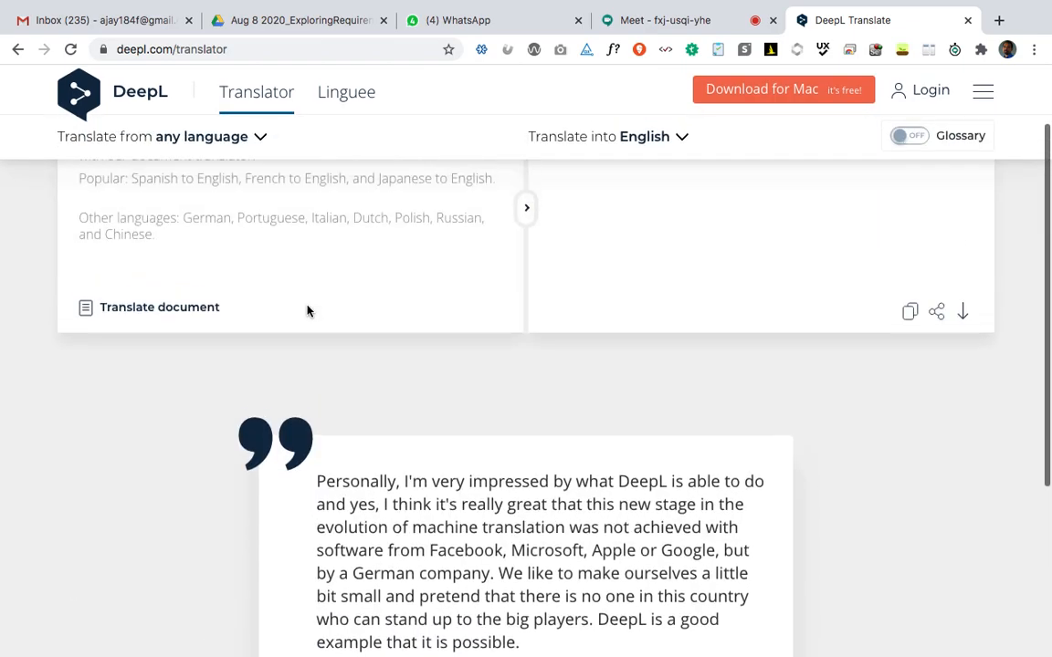
{"action": "scroll", "coordinate": [308, 306], "scroll_direction": "down", "scroll_amount": 3}
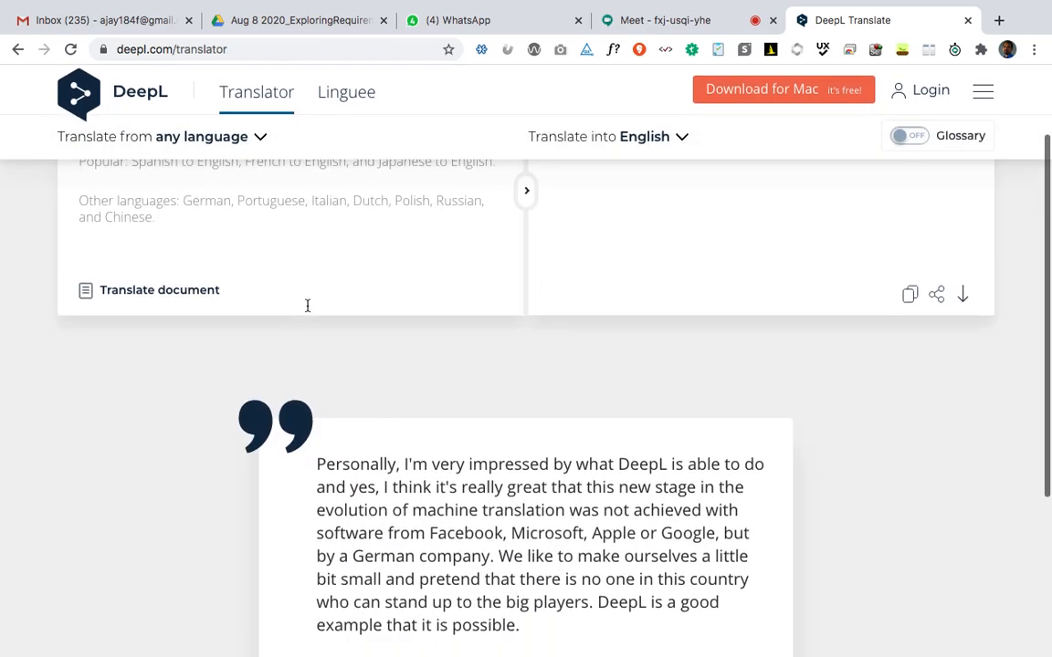
{"action": "scroll", "coordinate": [325, 258], "scroll_direction": "down", "scroll_amount": 6}
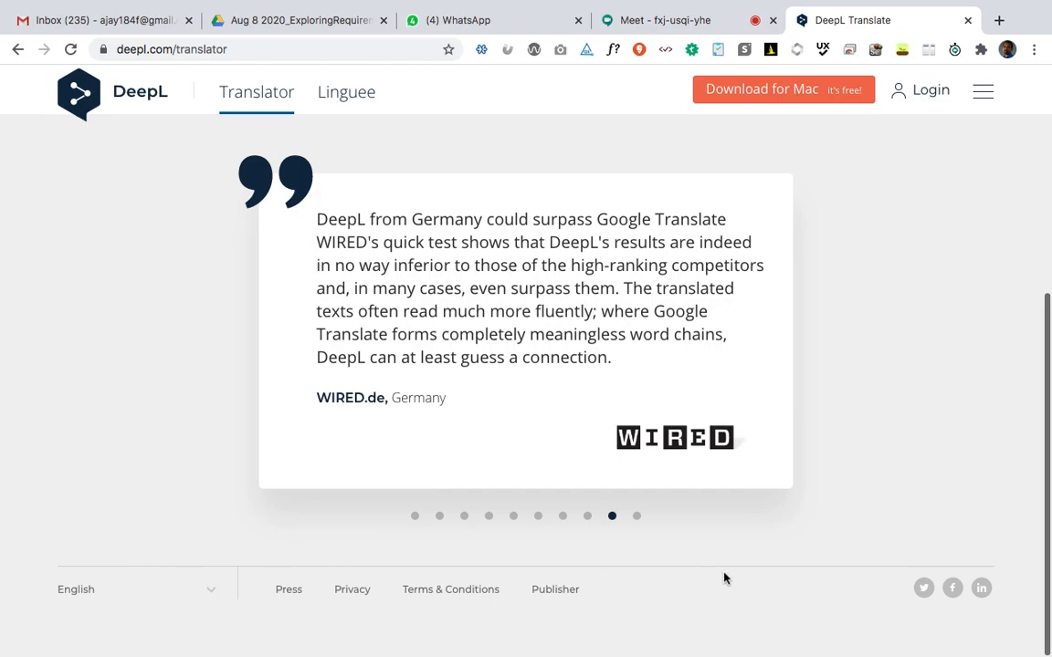
{"action": "scroll", "coordinate": [531, 454], "scroll_direction": "up", "scroll_amount": 8}
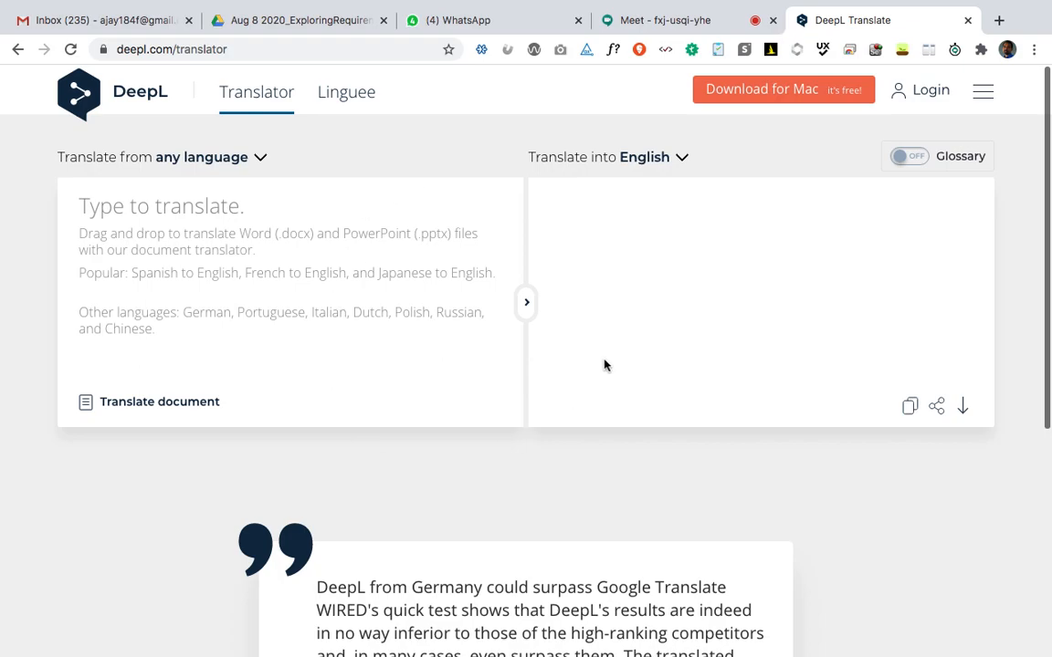
{"action": "key", "text": "ctrl+Left"}
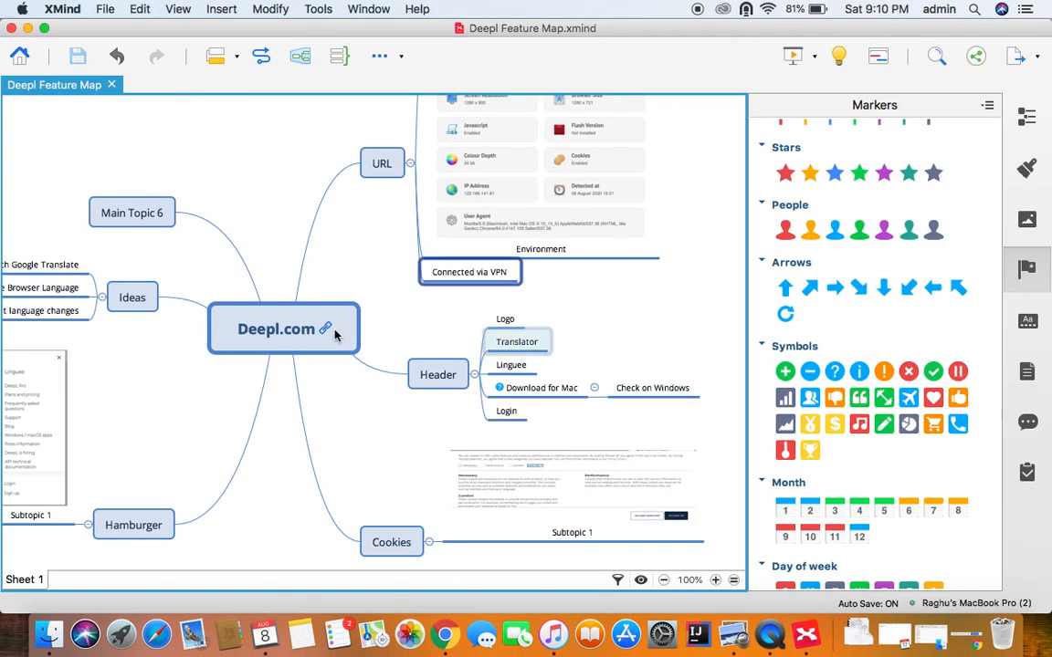
{"action": "left_click", "coordinate": [131, 214]}
{"action": "key", "text": "ctrl+Right"}
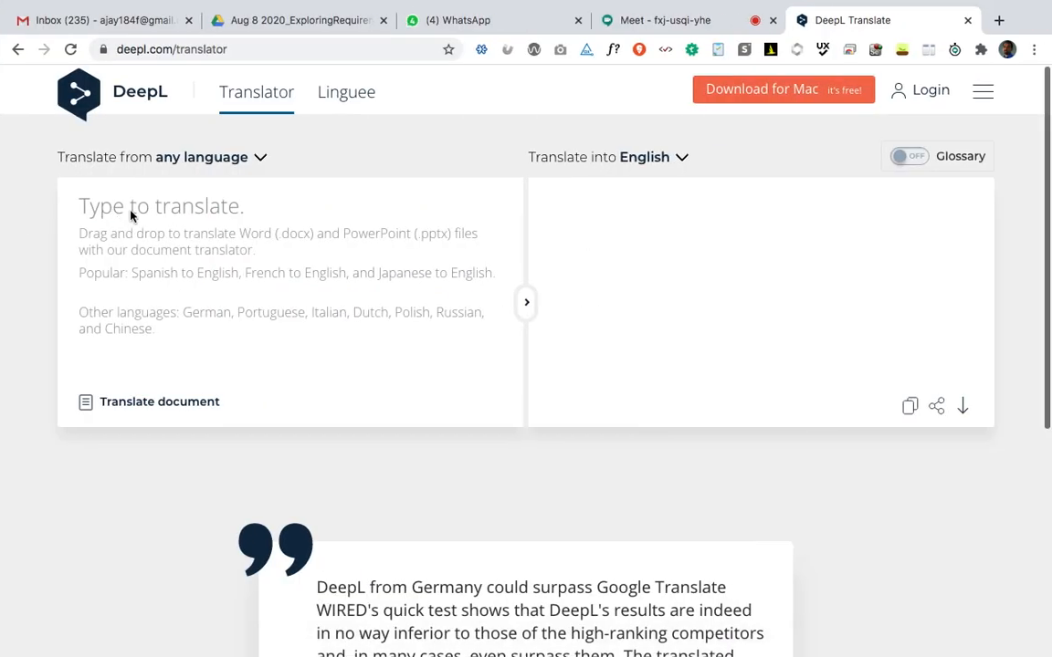
Return to XMind and add a fourth subtopic under Ideas named Docx and pptx.
{"action": "key", "text": "ctrl+Left"}
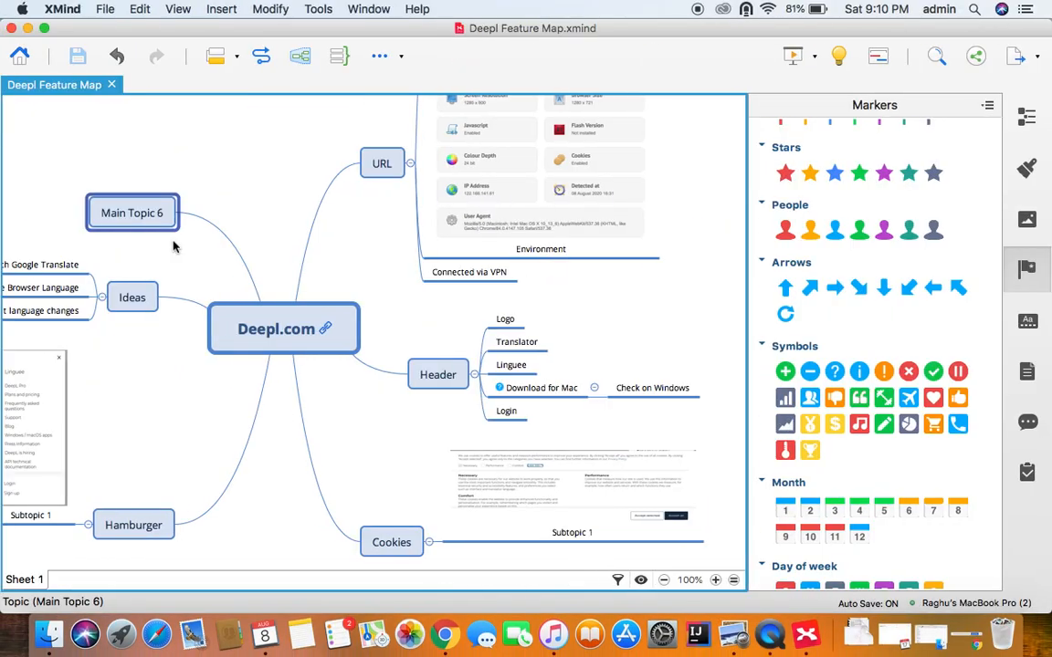
{"action": "left_click", "coordinate": [48, 312]}
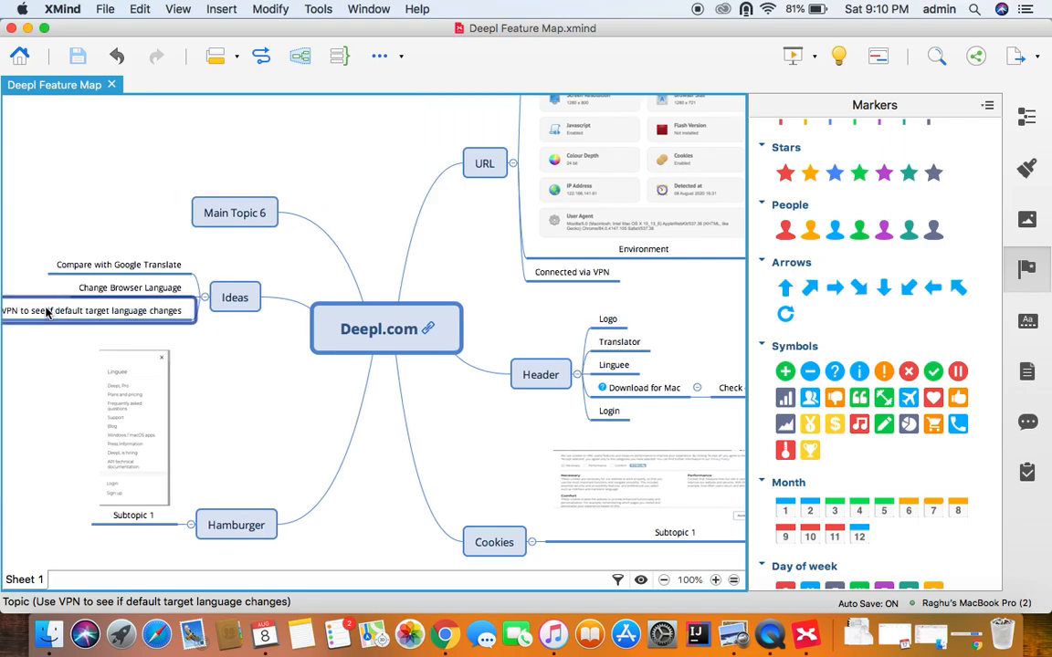
{"action": "key", "text": "Return"}
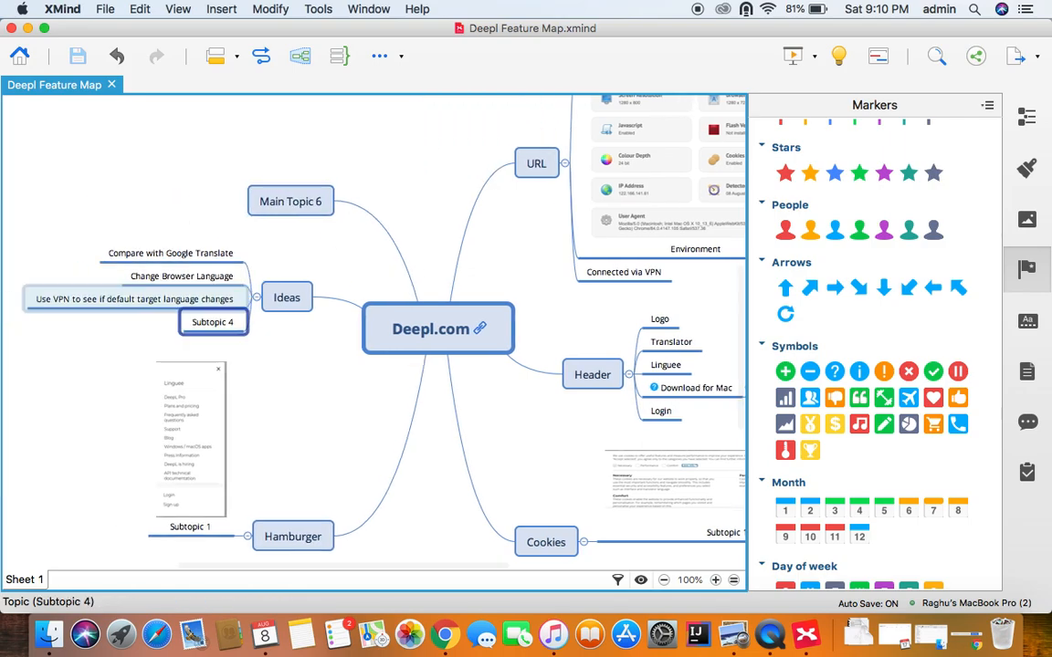
{"action": "type", "text": "Doc"}
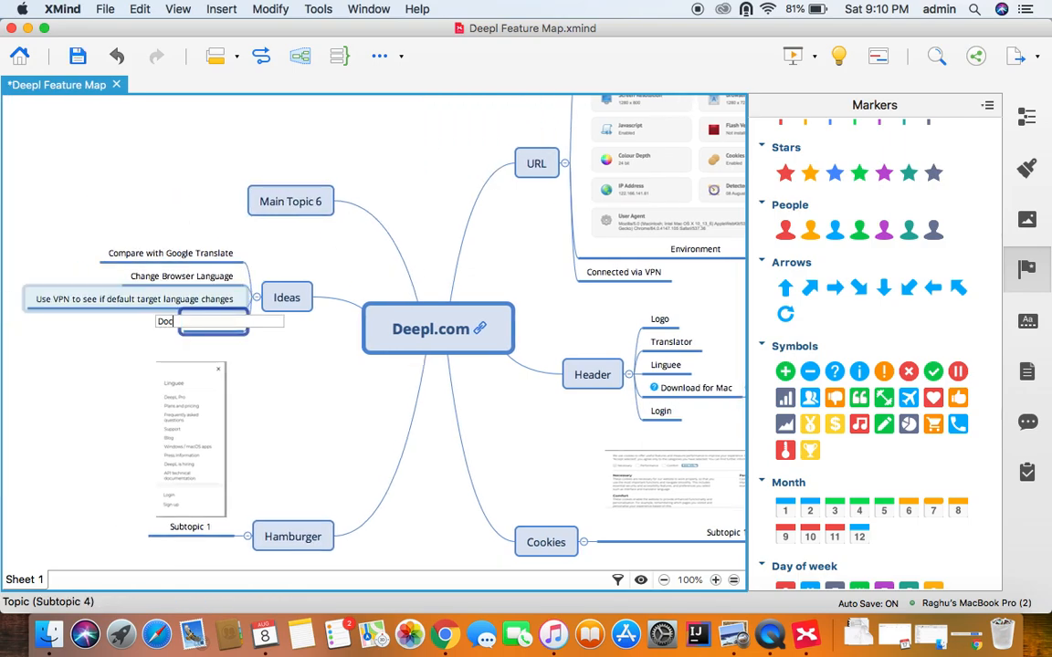
{"action": "type", "text": "s"}
{"action": "key", "text": "BackSpace"}
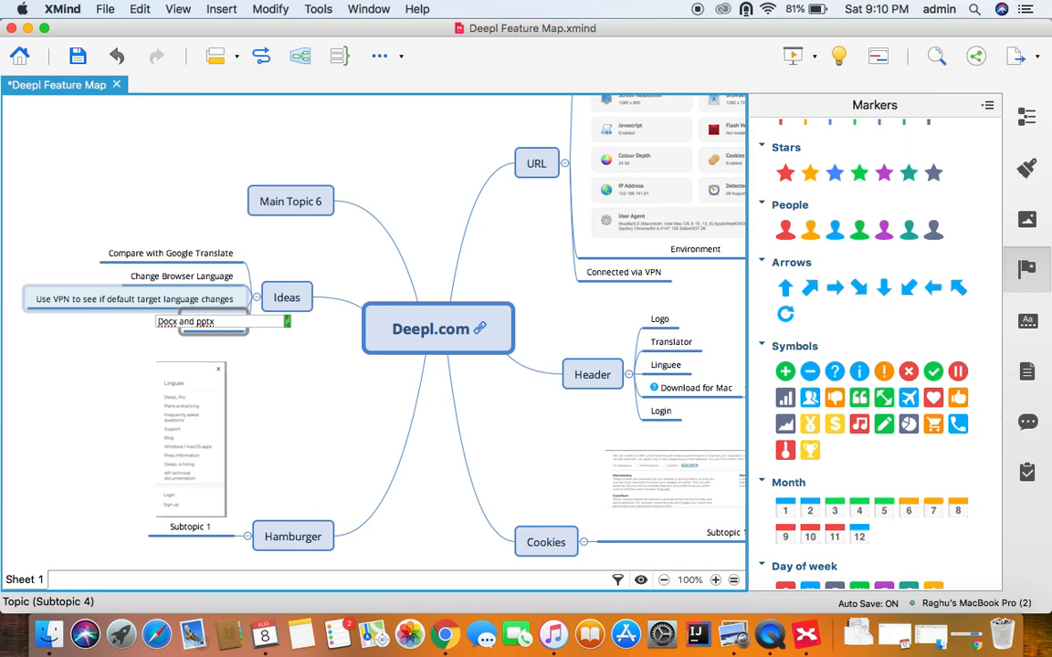
{"action": "key", "text": "Return"}
Add a child topic under Docx and pptx reading What about other versions and formats.
{"action": "key", "text": "Tab"}
{"action": "type", "text": "What a"}
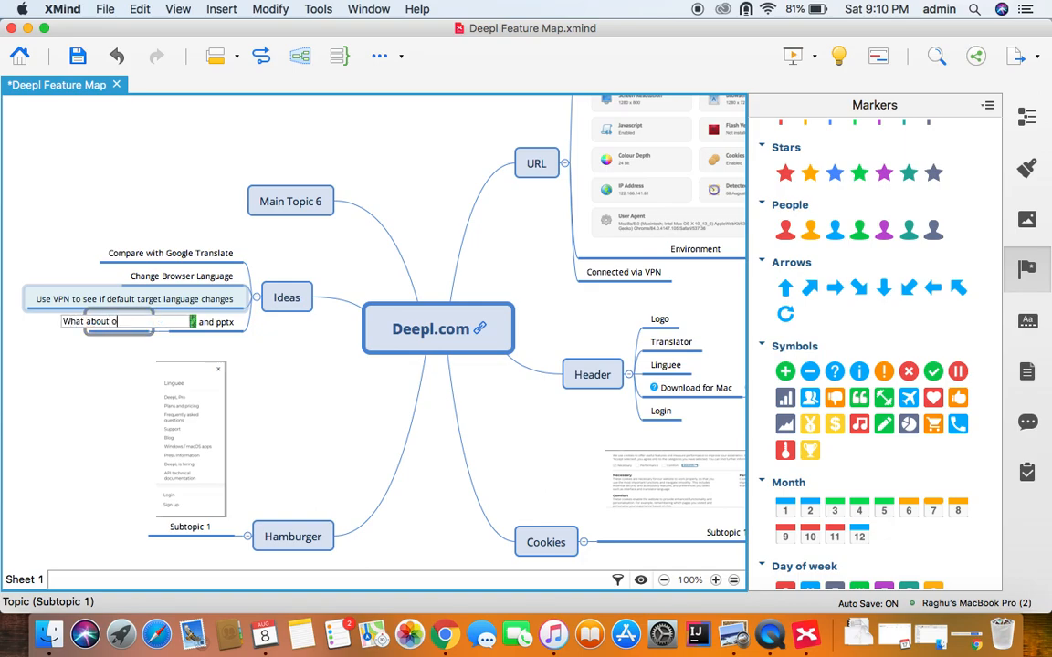
{"action": "type", "text": "bout other versions and formats"}
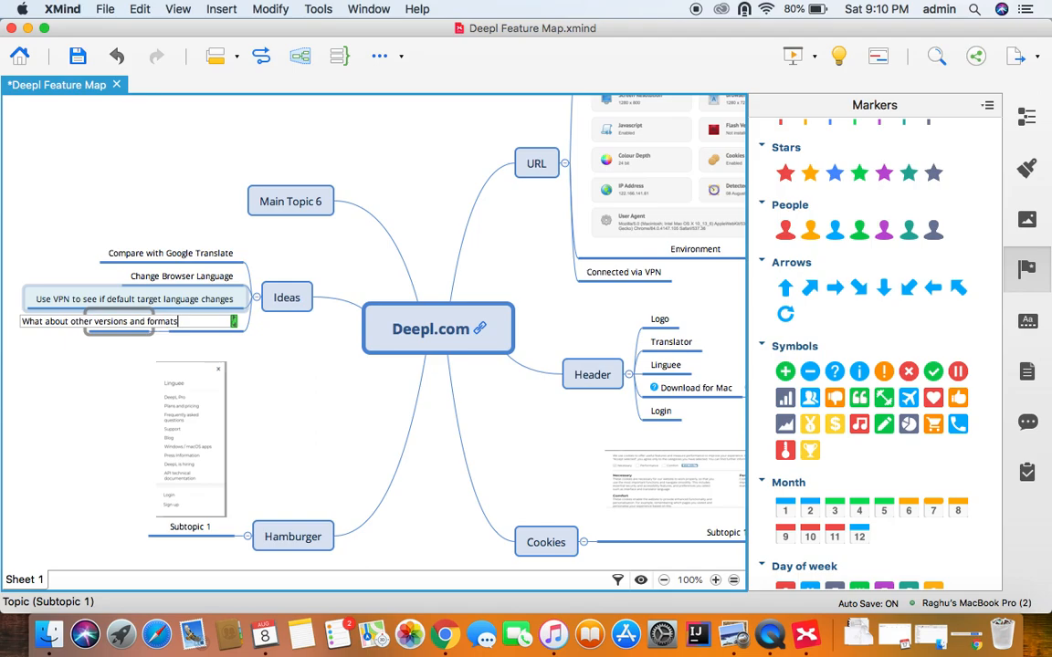
{"action": "key", "text": "Return"}
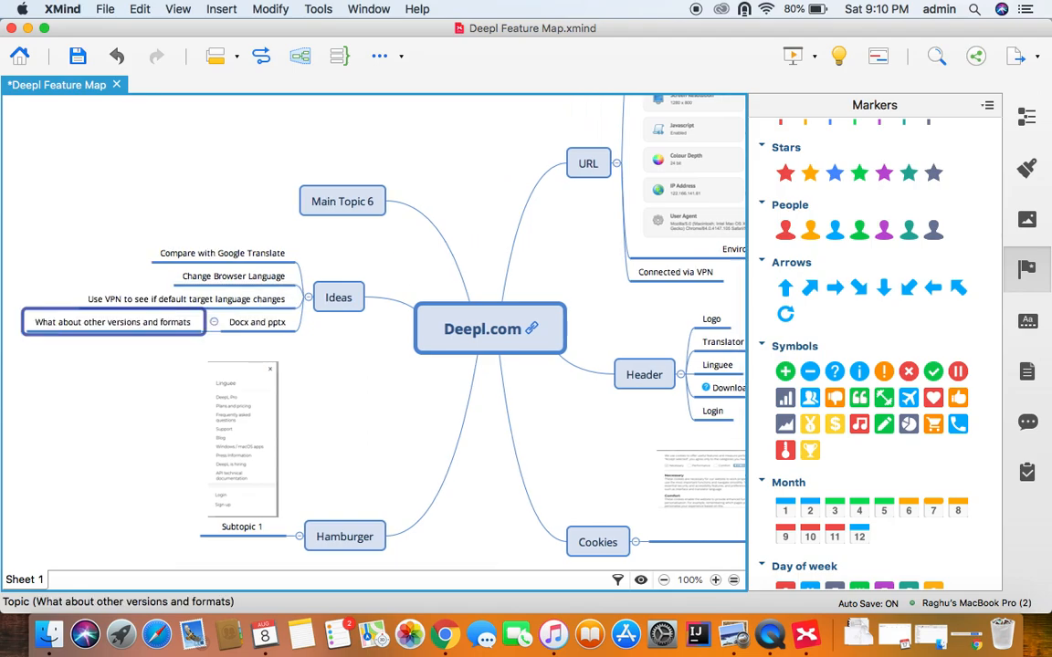
Capture a screenshot of DeepL's expanded Translate from language list in Chrome, and return to XMind.
{"action": "key", "text": "ctrl+Right"}
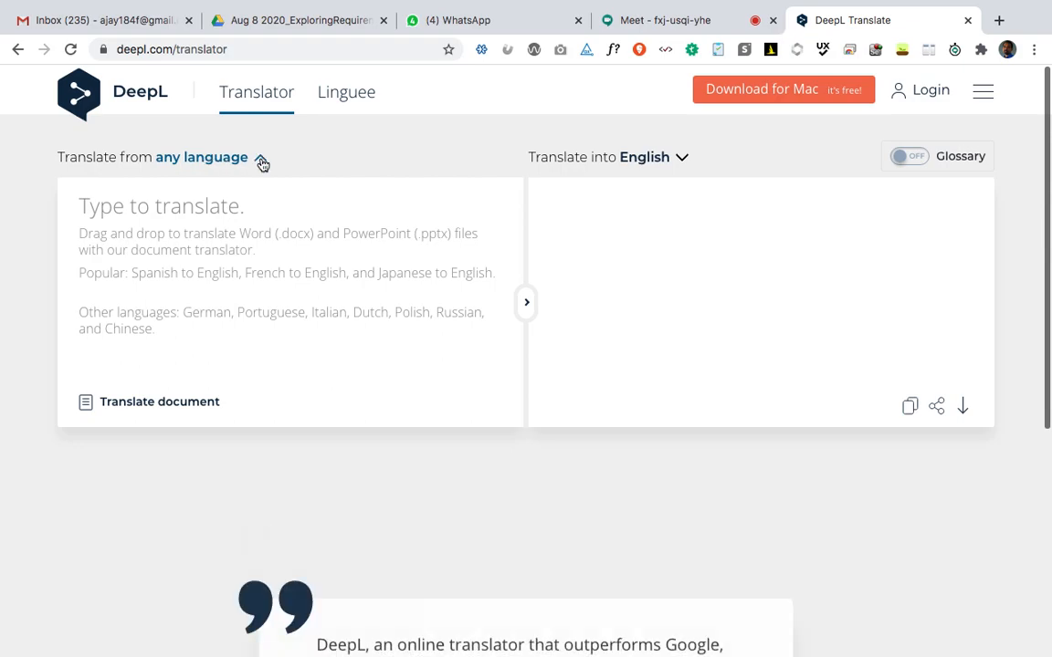
{"action": "left_click", "coordinate": [261, 161]}
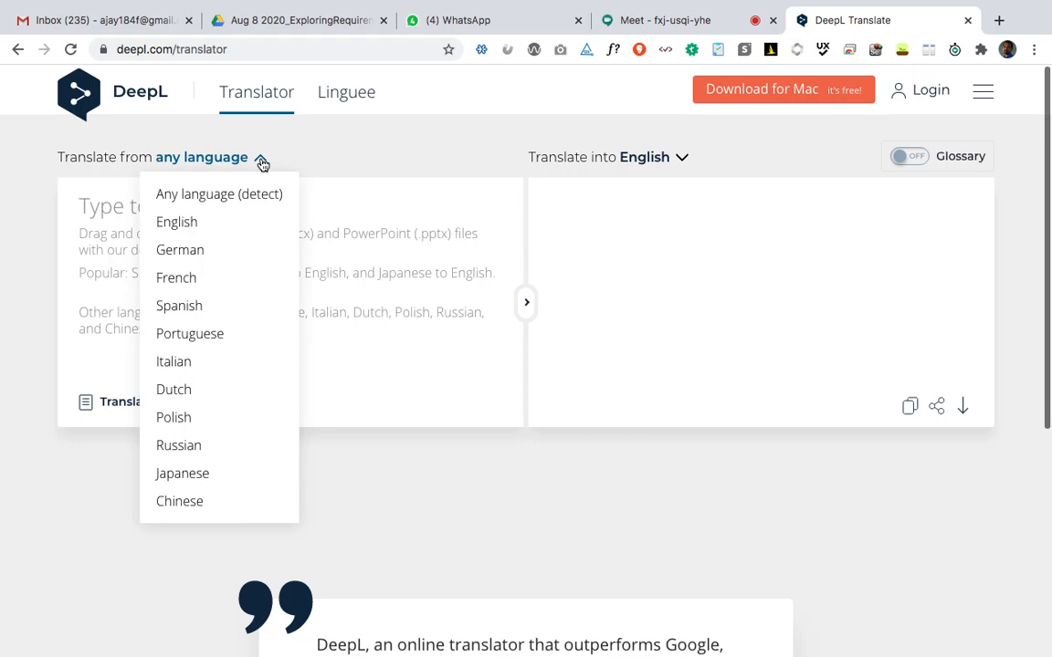
{"action": "key", "text": "super+shift+4"}
{"action": "left_click_drag", "start_coordinate": [53, 146], "coordinate": [308, 538]}
{"action": "key", "text": "super+Tab"}
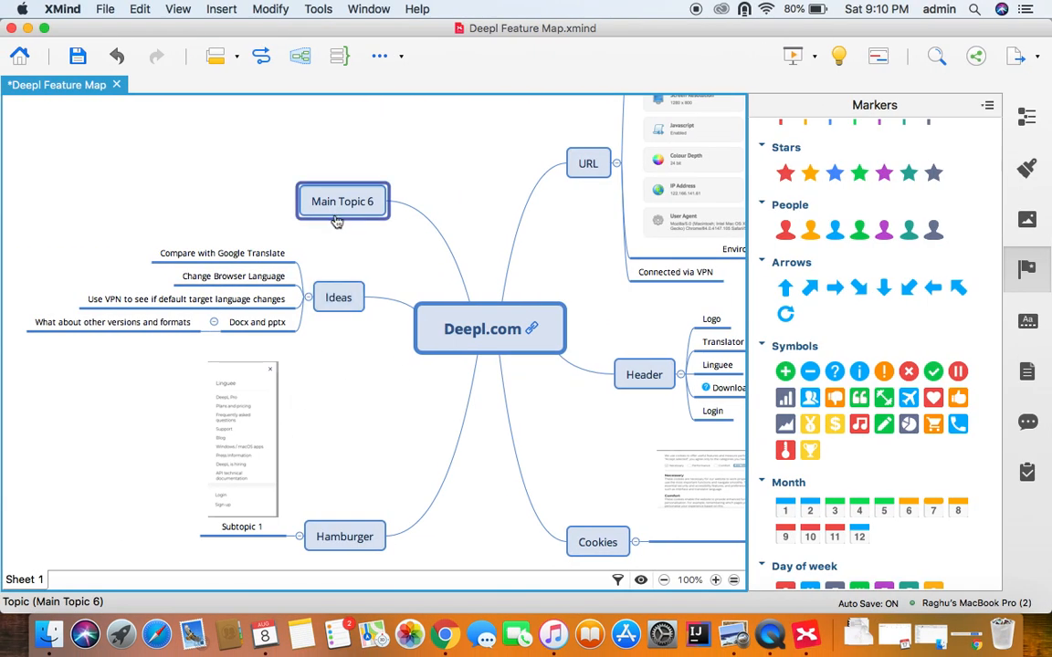
Switch to the Google Meet call in Chrome and stop presenting the screen.
{"action": "key", "text": "super+Tab"}
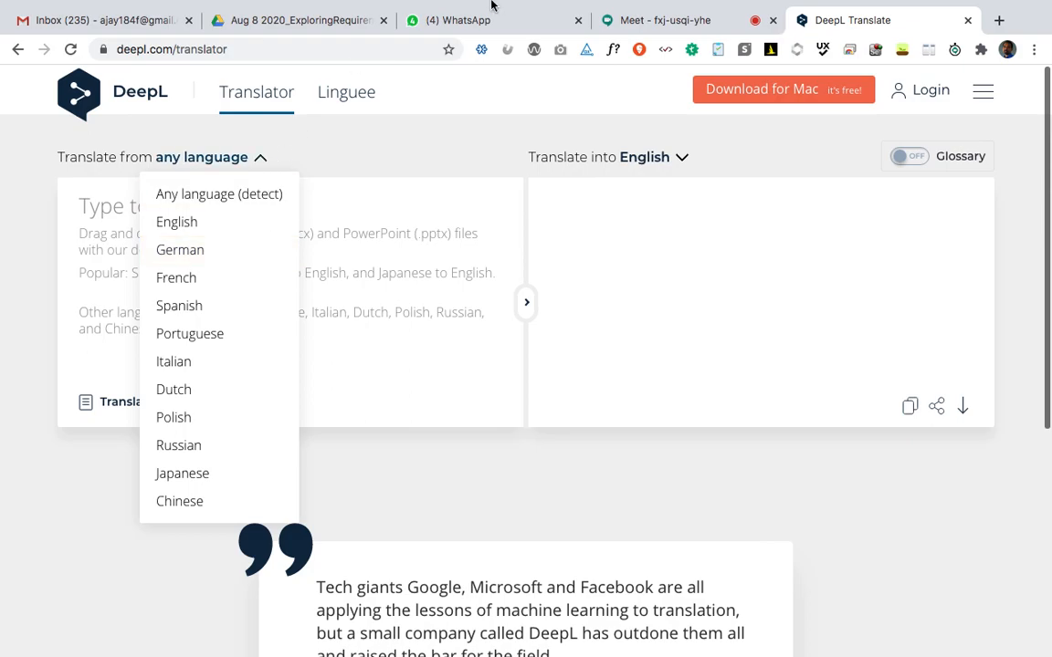
{"action": "left_click", "coordinate": [644, 23]}
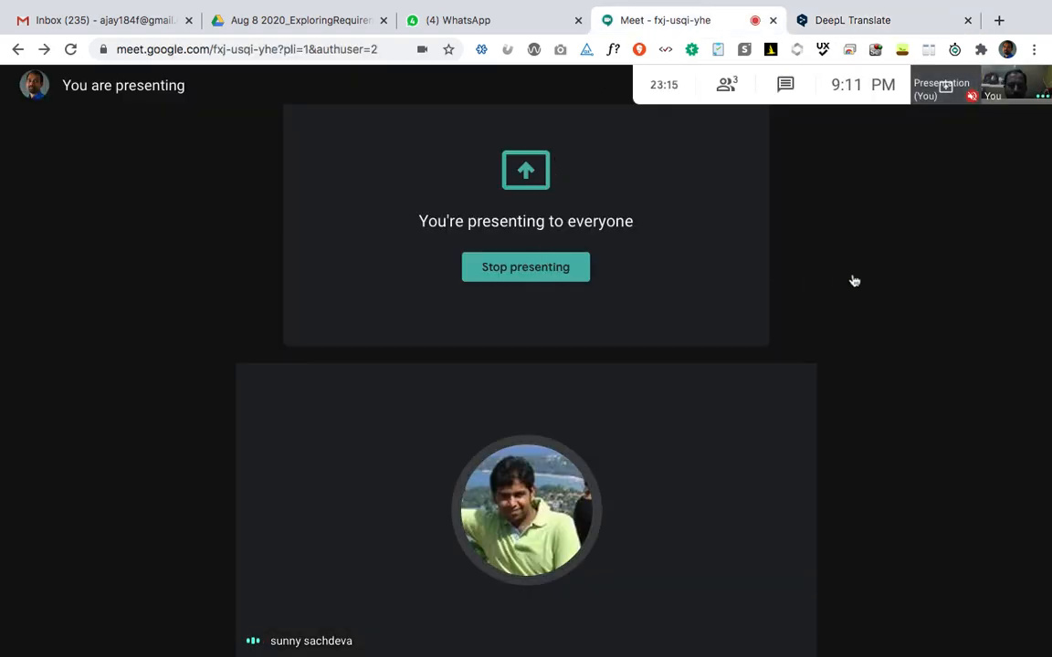
{"action": "left_click", "coordinate": [525, 274]}
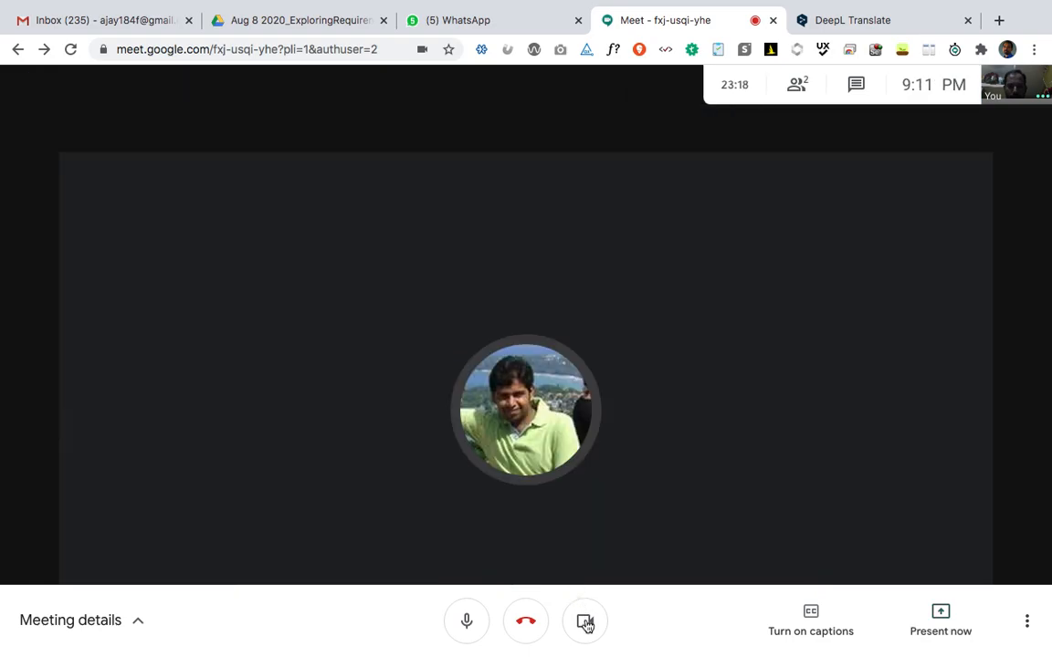
Turn off the camera and mute the microphone in the Meet call.
{"action": "left_click", "coordinate": [585, 624]}
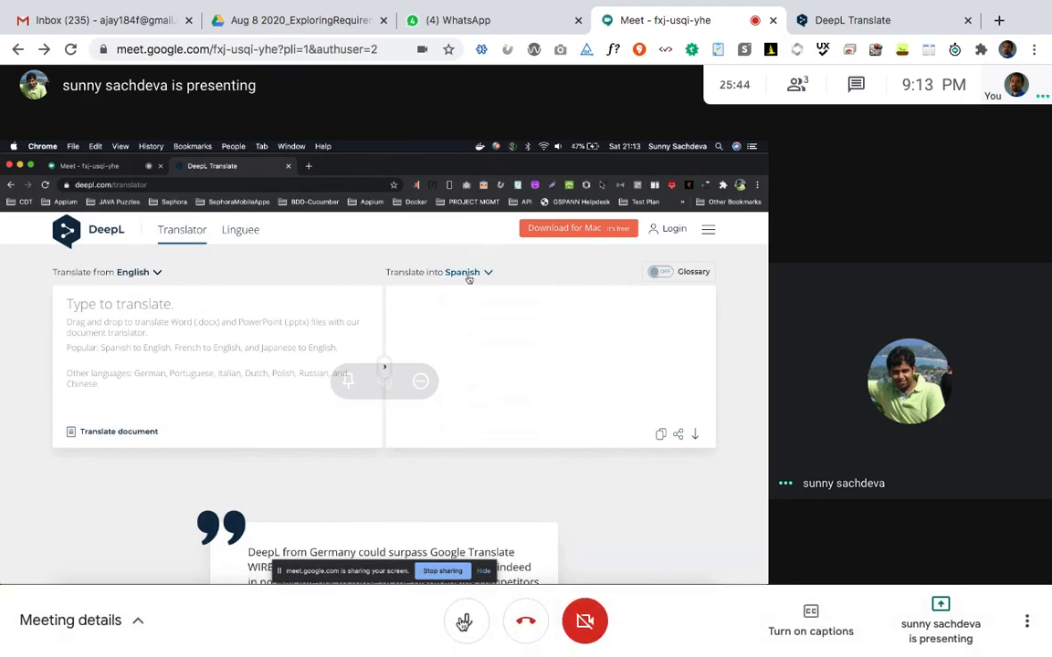
{"action": "left_click", "coordinate": [465, 624]}
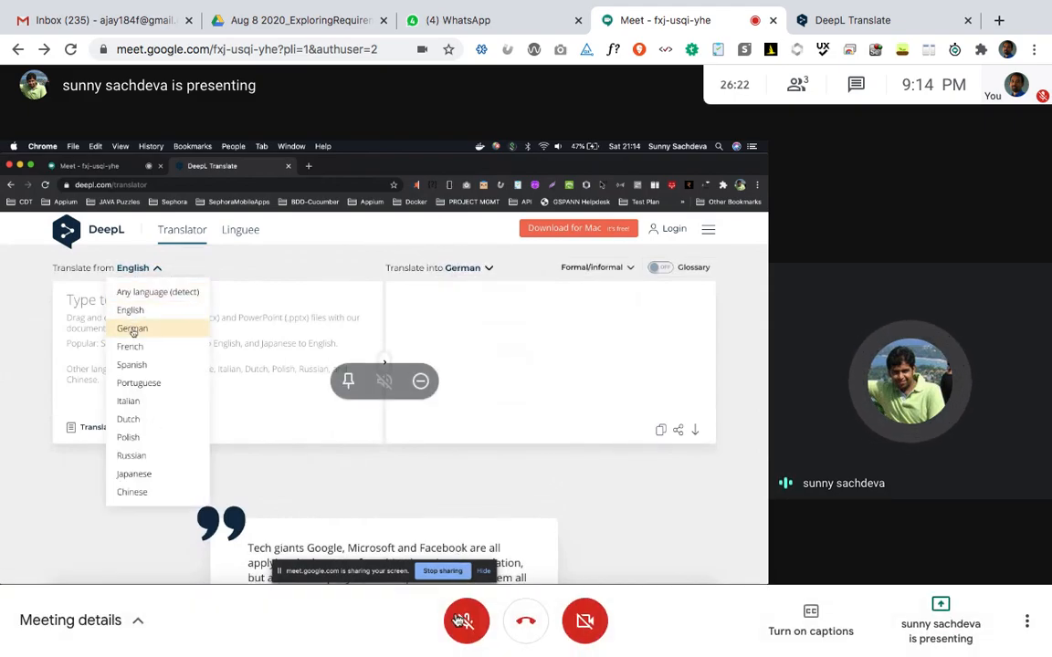
Unmute the microphone in the Meet call, present the entire screen, and hide the screen-sharing notice.
{"action": "left_click", "coordinate": [465, 625]}
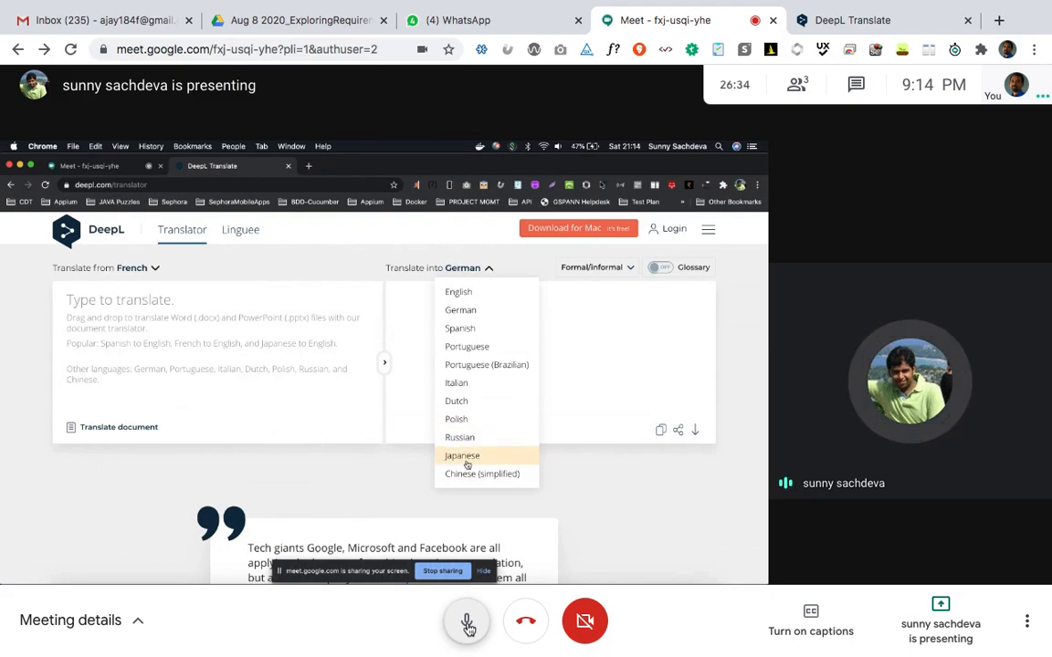
{"action": "key", "text": "super+Tab"}
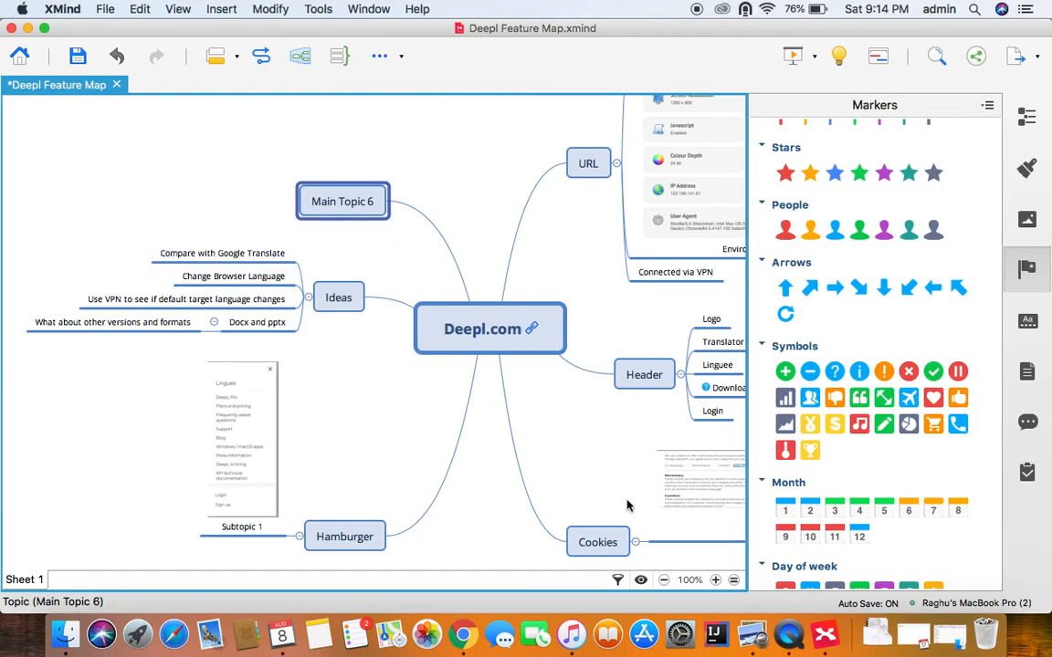
{"action": "key", "text": "super+Tab"}
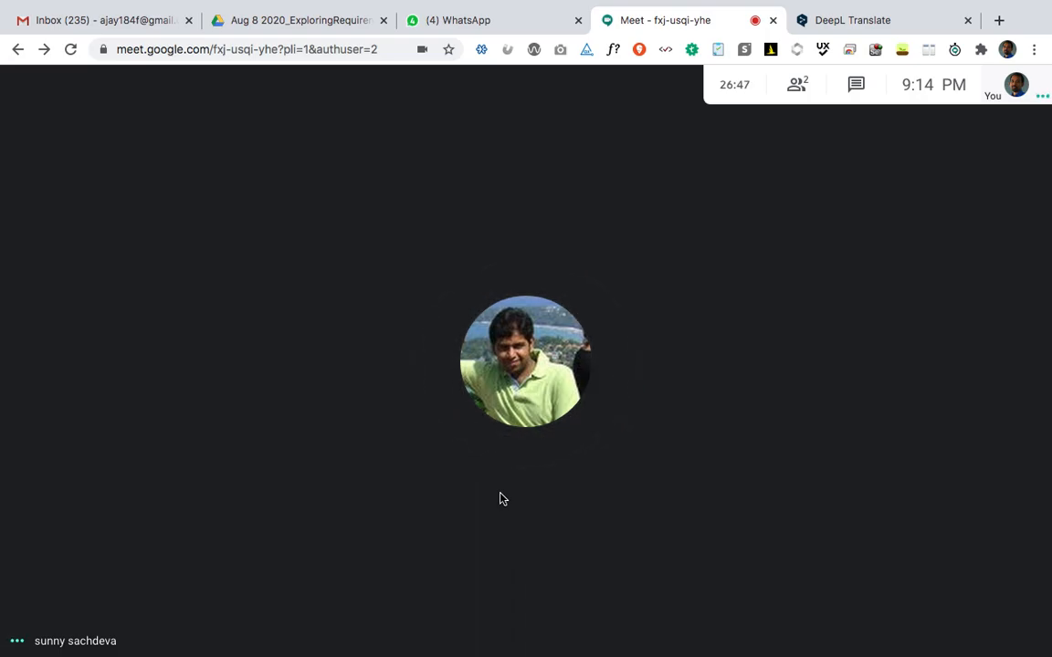
{"action": "left_click", "coordinate": [950, 623]}
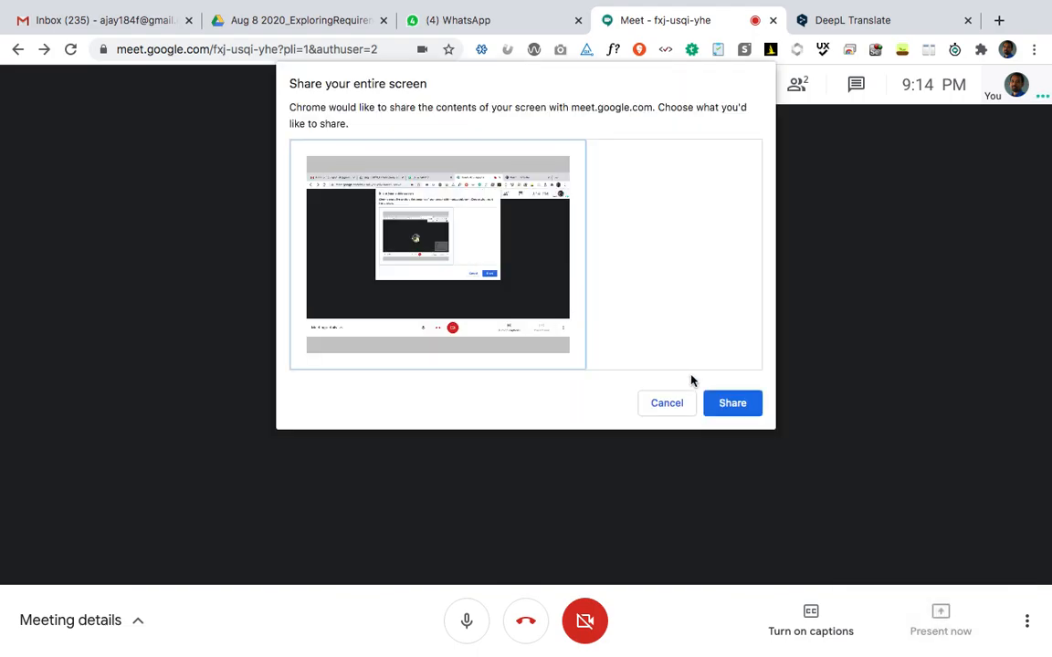
{"action": "left_click", "coordinate": [733, 403]}
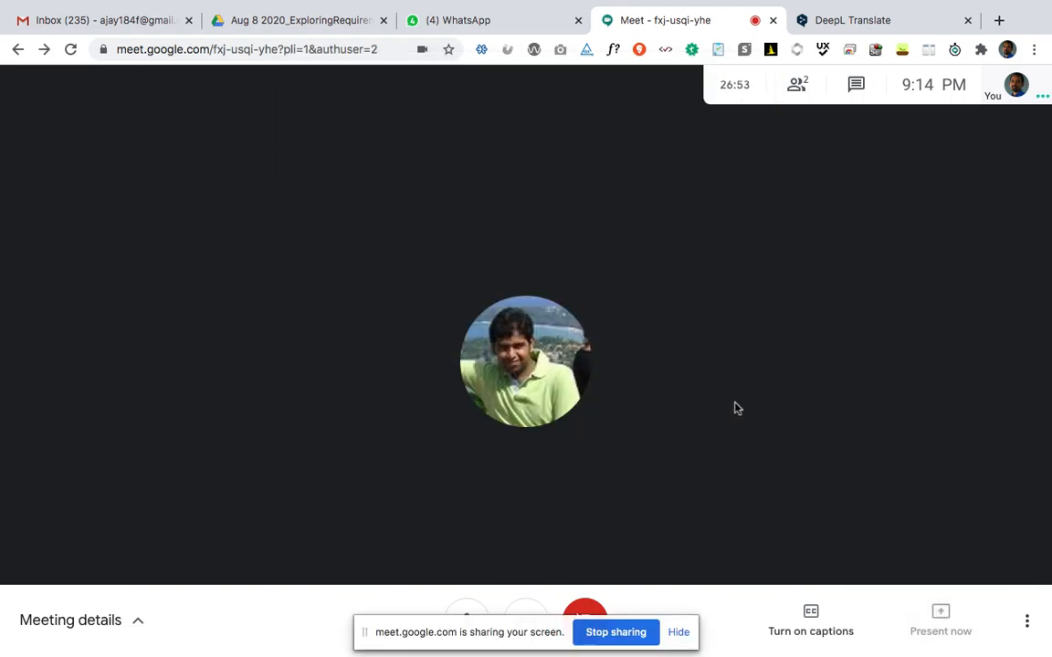
{"action": "left_click", "coordinate": [679, 633]}
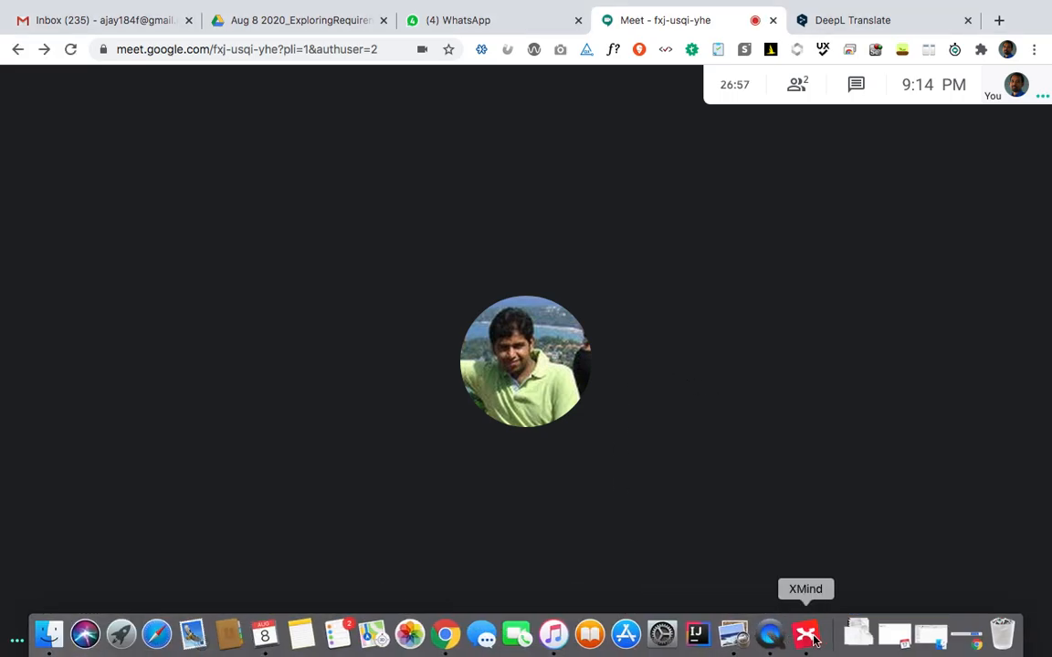
Switch to XMind and rename Main Topic 6 as Core.
{"action": "left_click", "coordinate": [809, 637]}
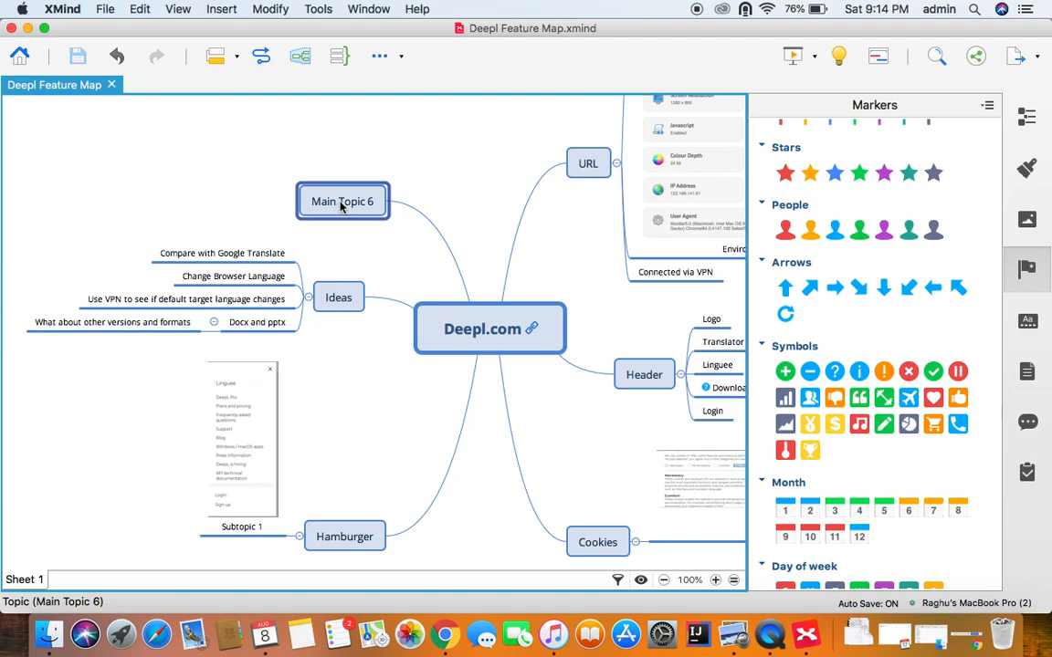
{"action": "type", "text": "Core"}
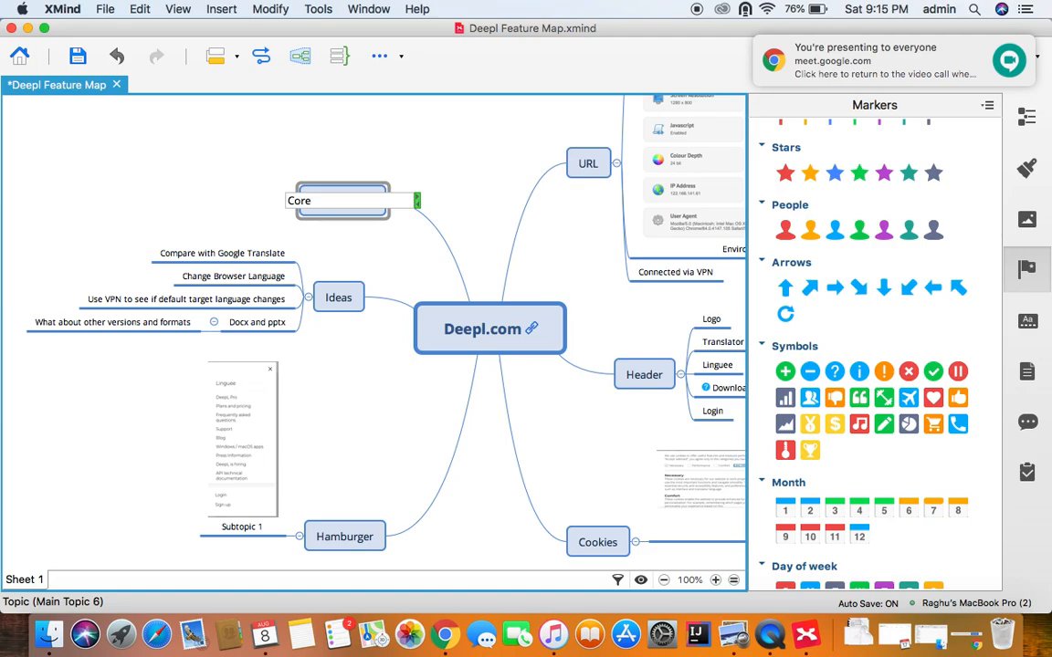
{"action": "key", "text": "Return"}
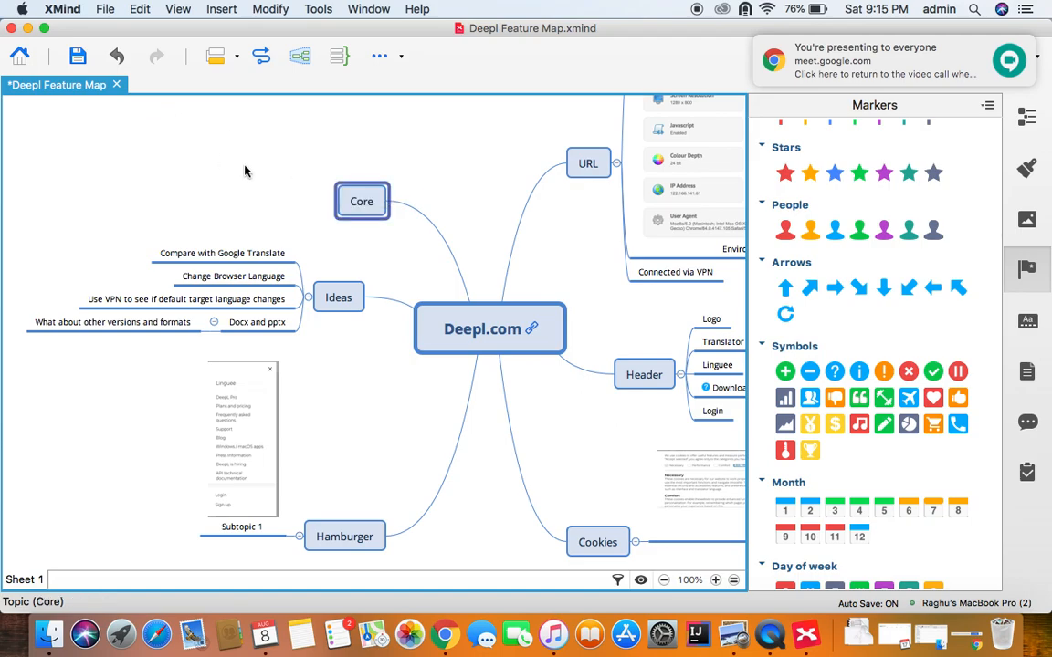
Create a blank Balanced Map (Up to down) with the Professional theme, and return to the Deepl Feature Map.
{"action": "key", "text": "super+n"}
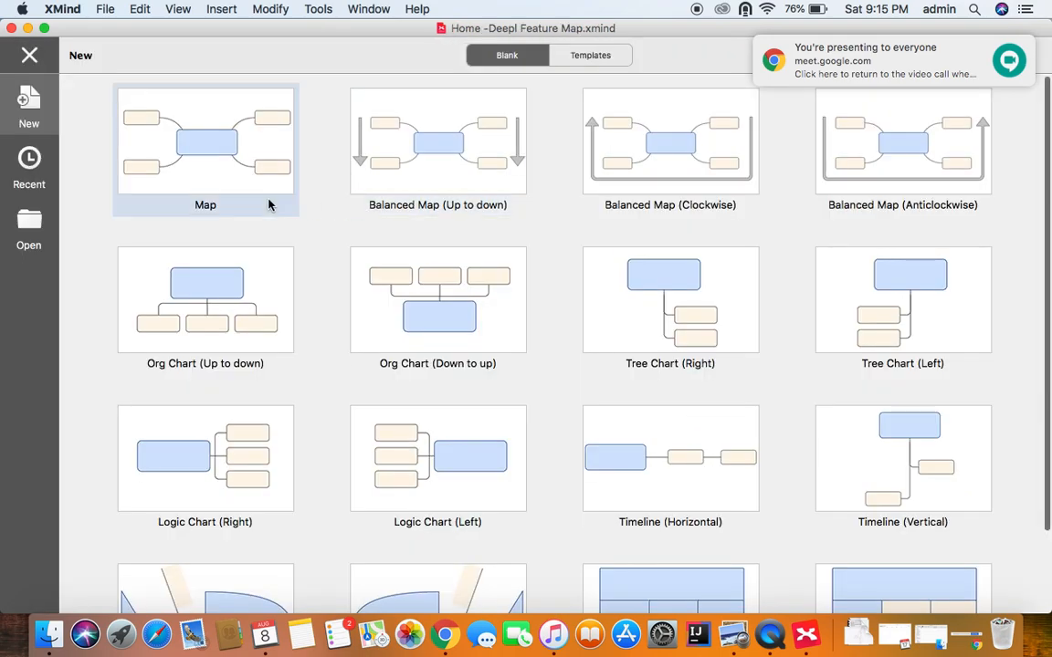
{"action": "left_click", "coordinate": [405, 151]}
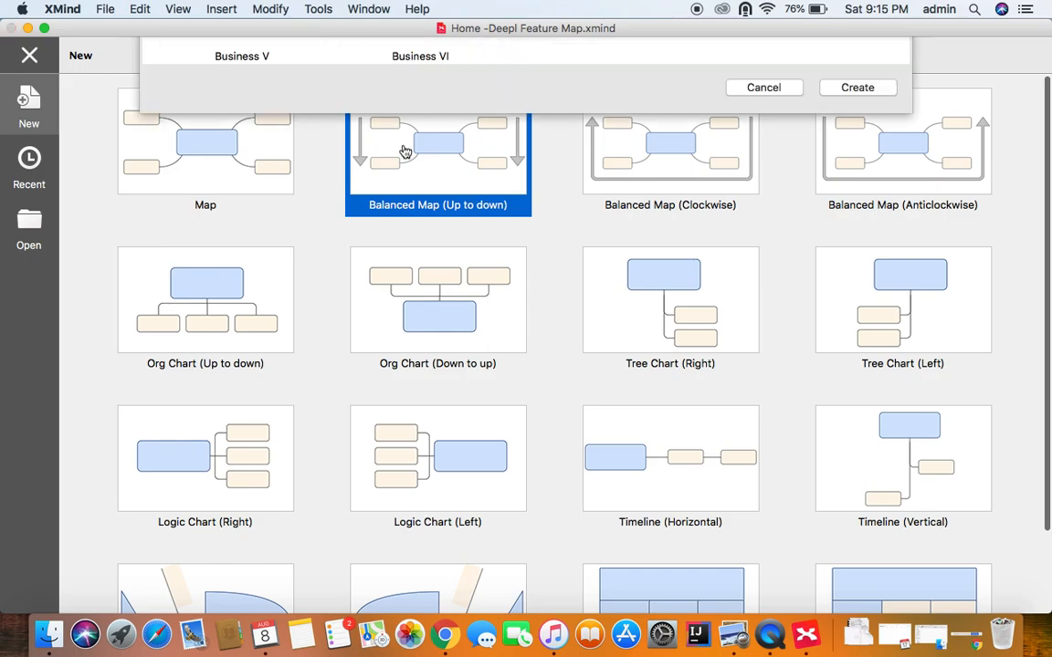
{"action": "double_click", "coordinate": [404, 151]}
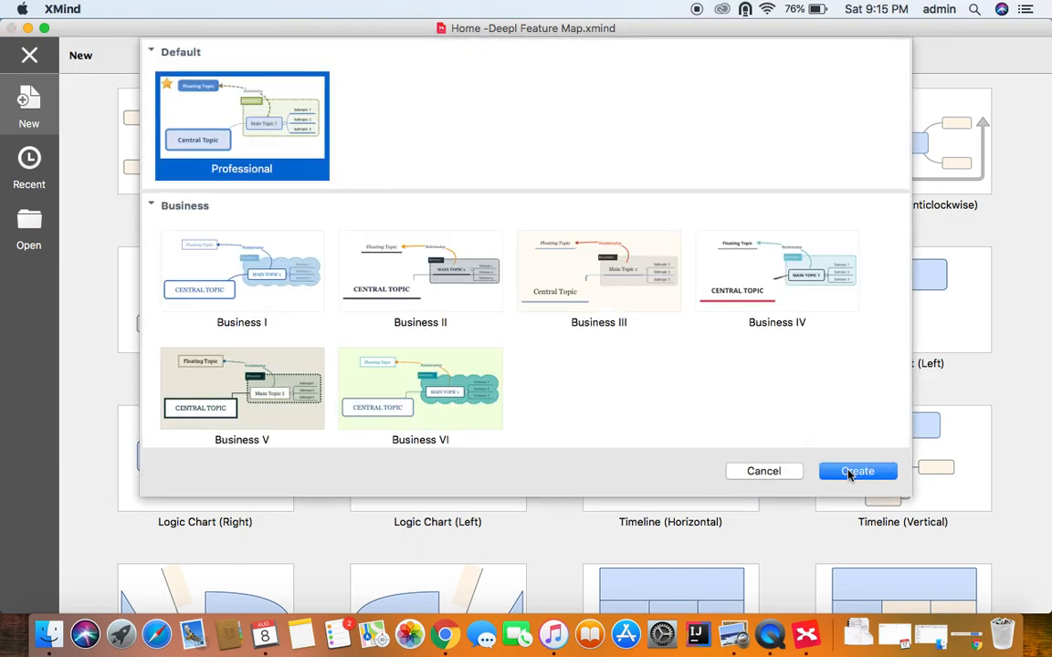
{"action": "left_click", "coordinate": [852, 471]}
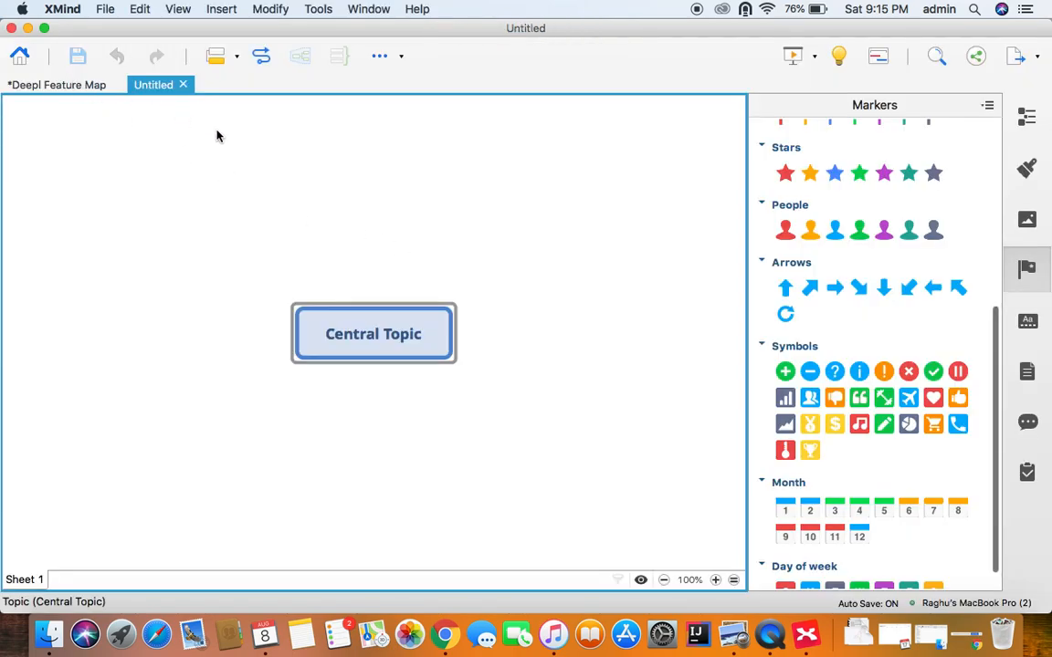
{"action": "left_click", "coordinate": [84, 86]}
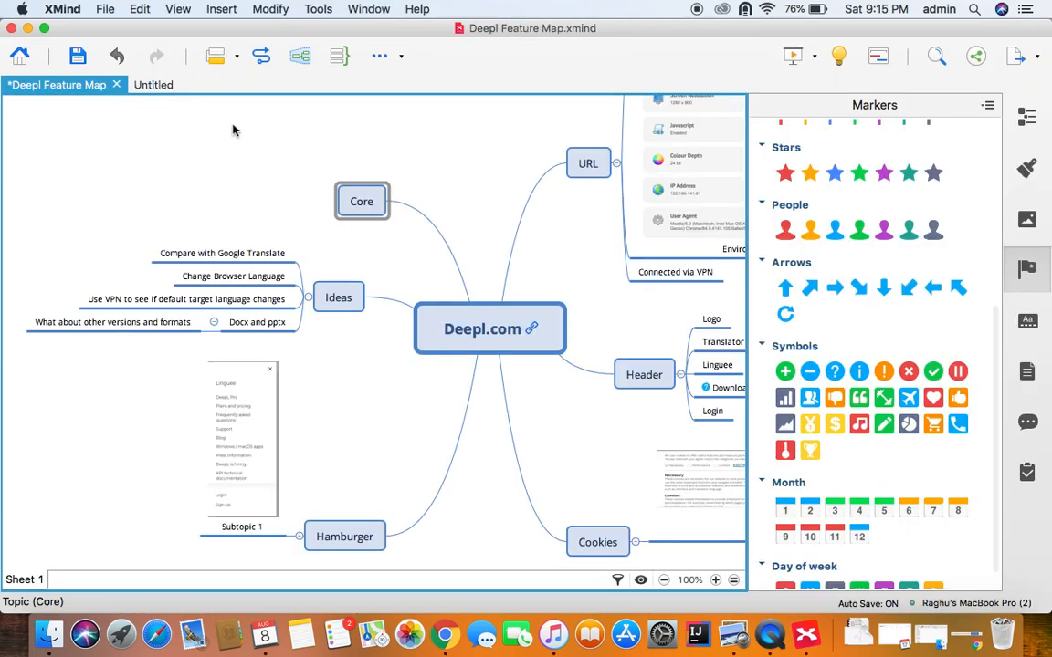
Add a main topic named Footer after Core, and switch to Chrome.
{"action": "left_click", "coordinate": [365, 207]}
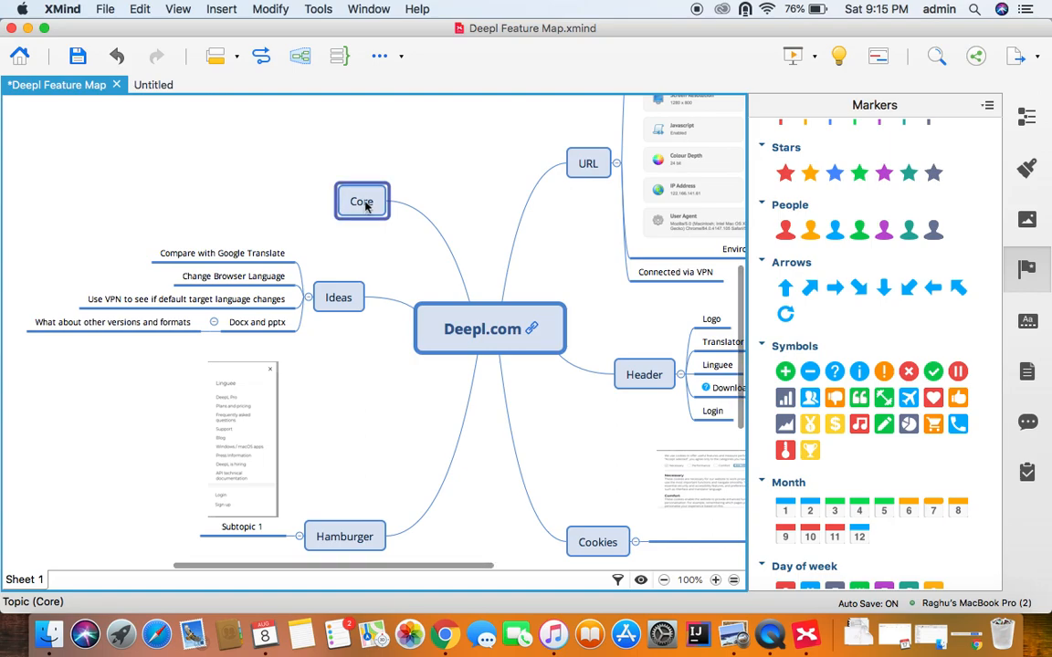
{"action": "key", "text": "Return"}
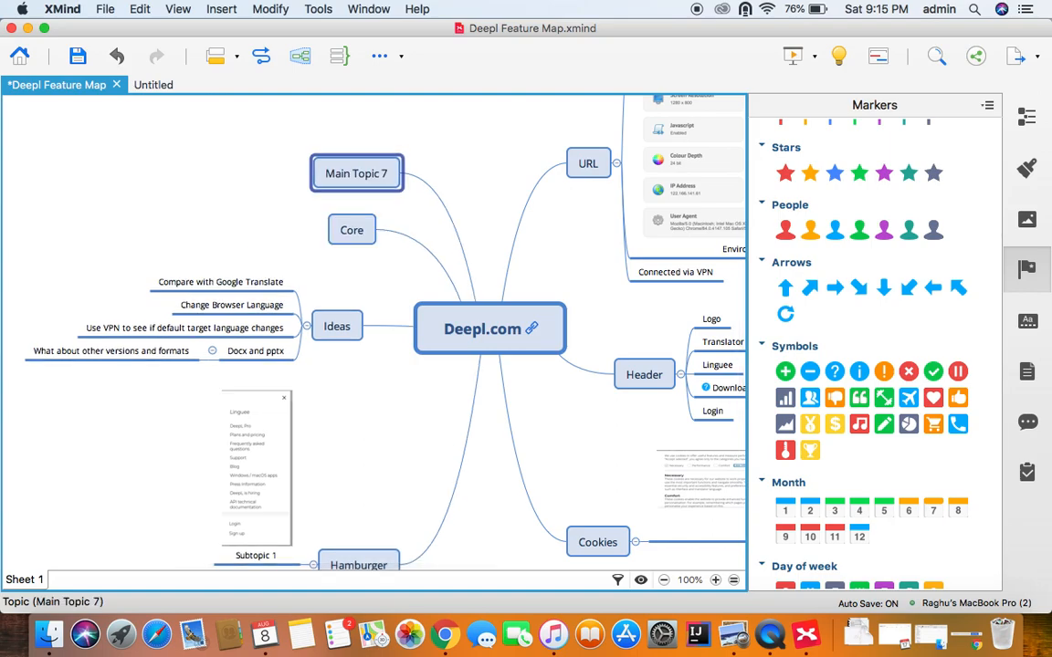
{"action": "type", "text": "Foo"}
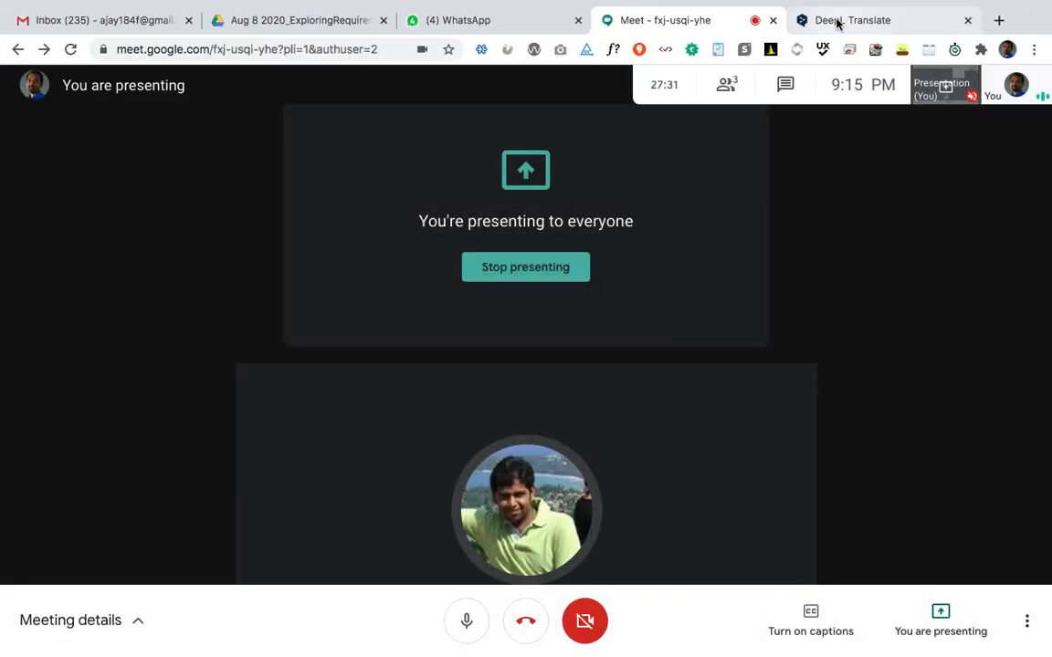
Examine the DeepL Translate page below the translation boxes in Chrome, and return to XMind.
{"action": "left_click", "coordinate": [836, 23]}
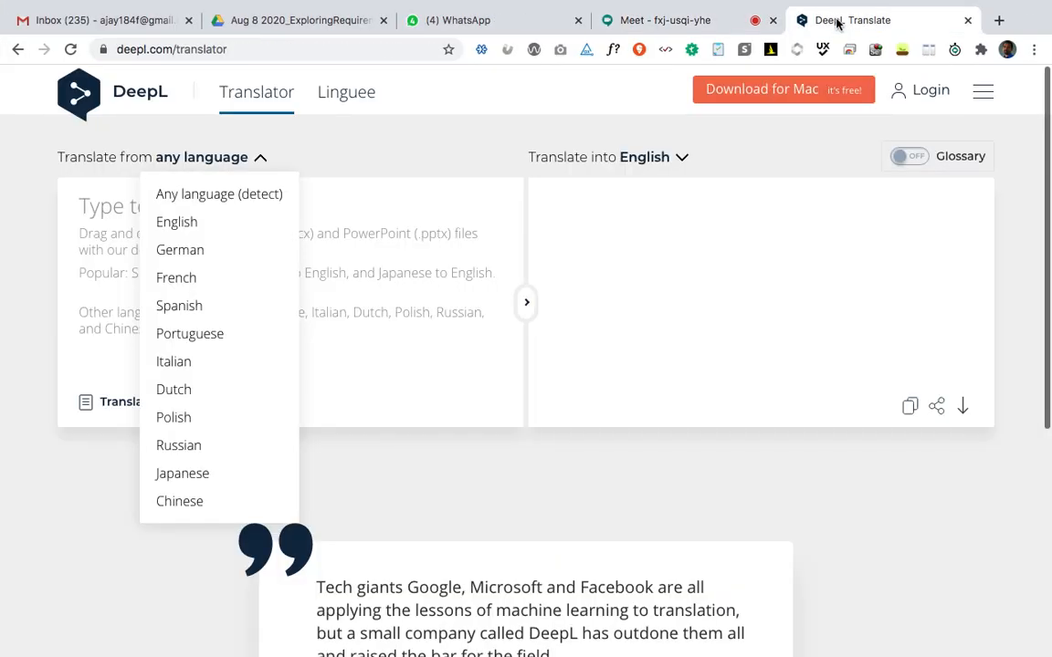
{"action": "left_click", "coordinate": [408, 488]}
{"action": "scroll", "coordinate": [408, 488], "scroll_direction": "down", "scroll_amount": 3}
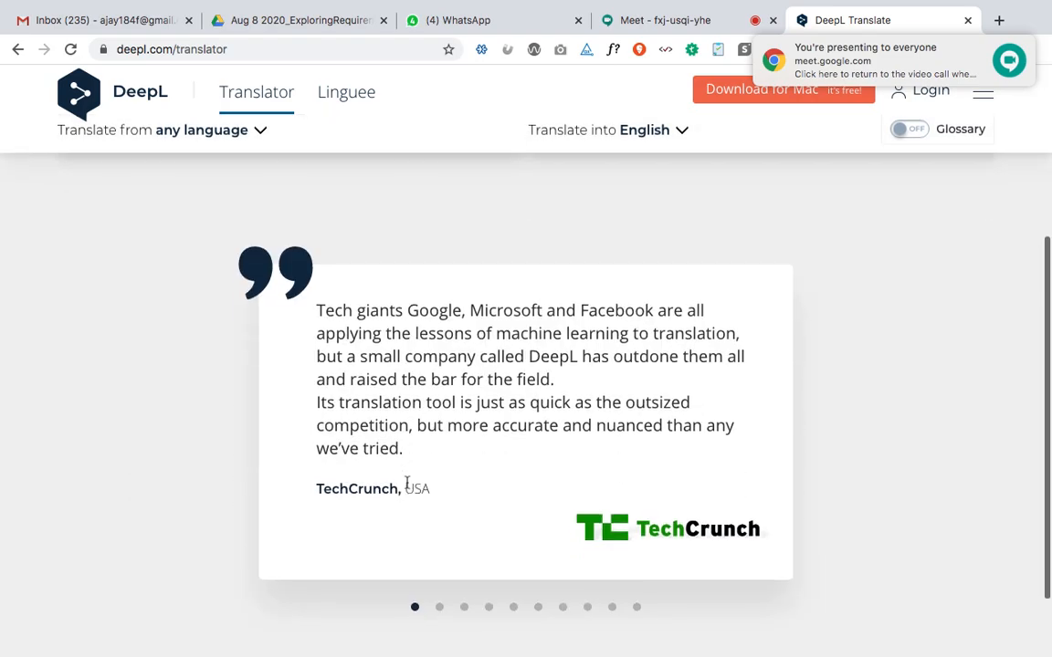
{"action": "key", "text": "ctrl+Left"}
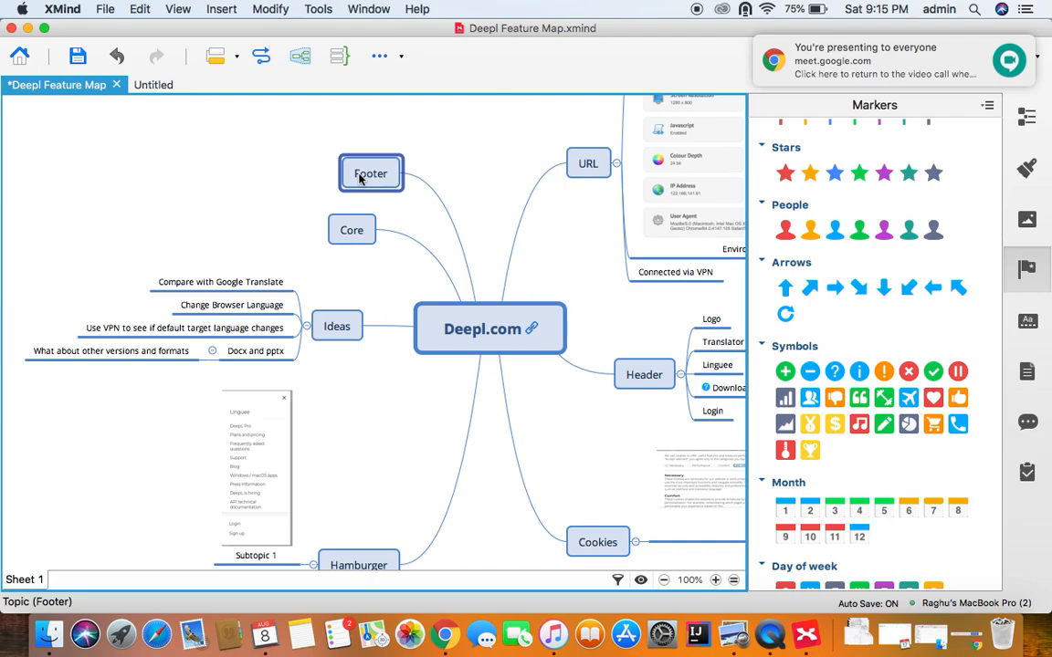
Add a Testimonials subtopic under Footer, followed by a second unnamed subtopic.
{"action": "key", "text": "Tab"}
{"action": "type", "text": "Tes"}
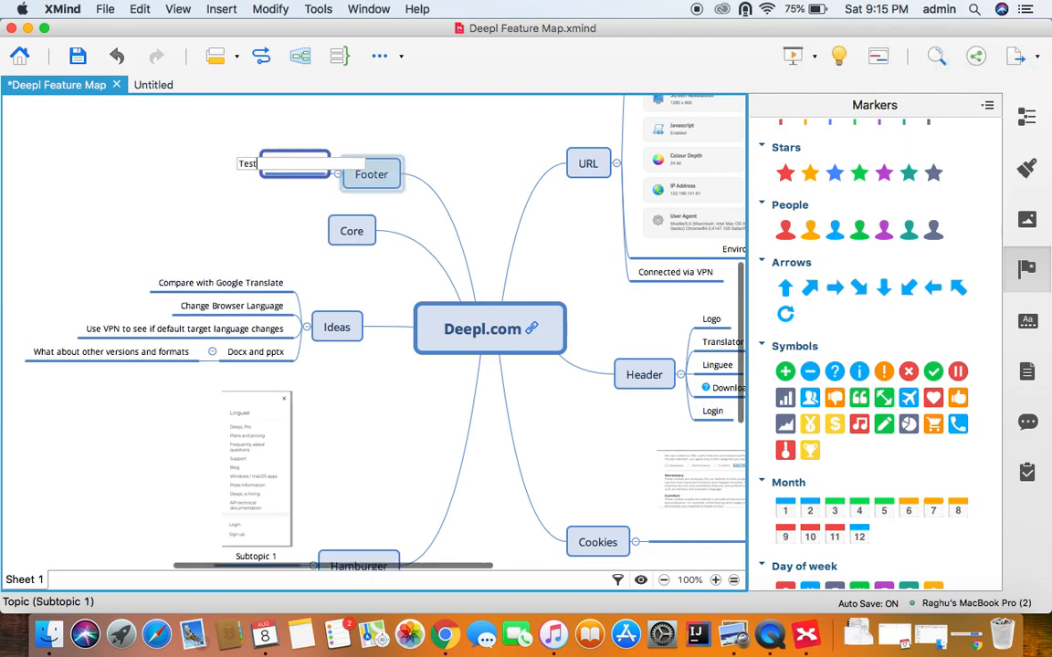
{"action": "type", "text": "timon"}
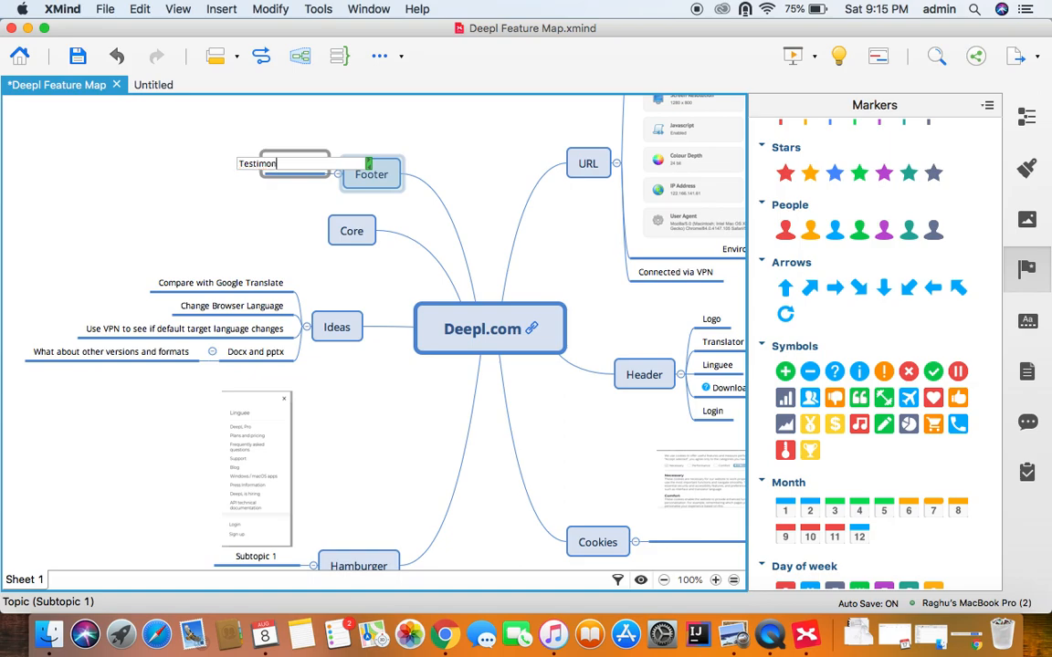
{"action": "key", "text": "Return"}
{"action": "key", "text": "Tab"}
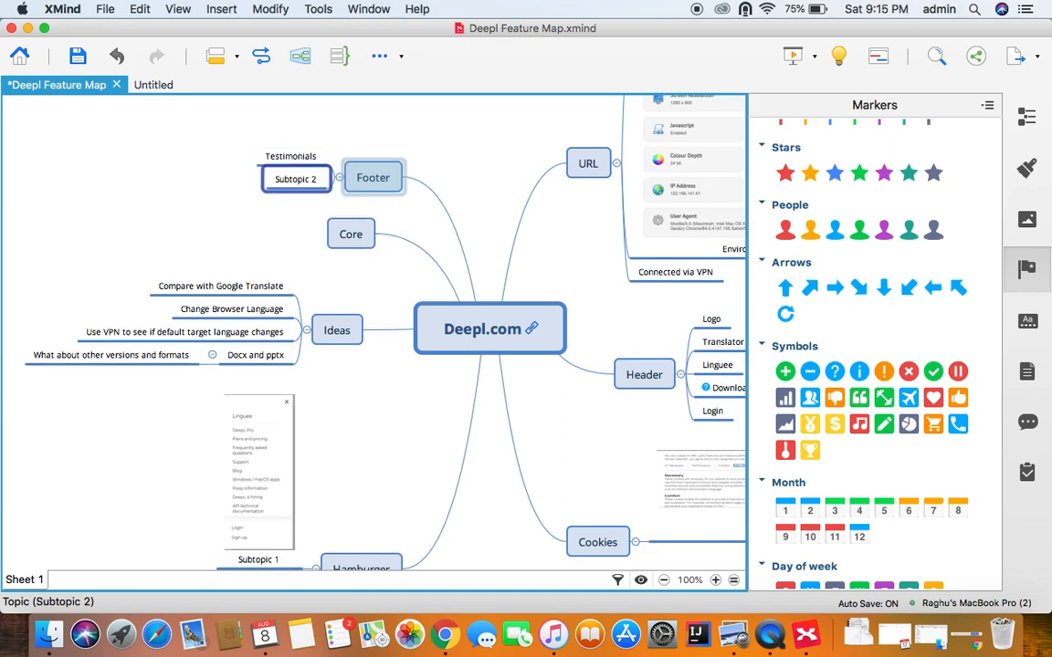
Capture a screenshot of the fully expanded site language list in DeepL's page footer in Chrome, and return to XMind.
{"action": "key", "text": "ctrl+Right"}
{"action": "scroll", "coordinate": [349, 347], "scroll_direction": "down", "scroll_amount": 2}
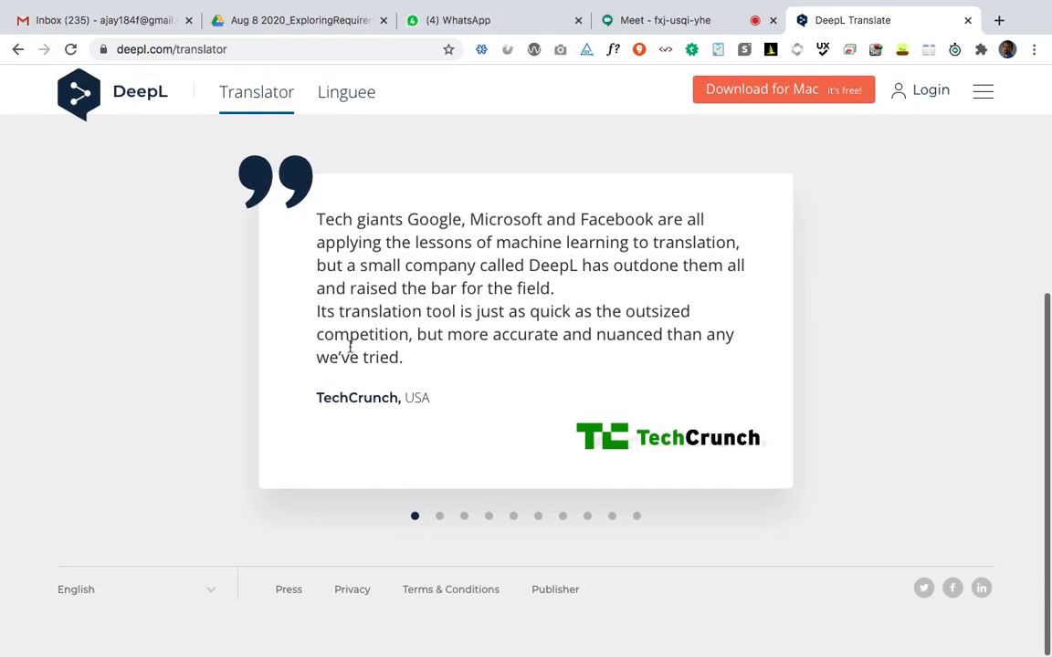
{"action": "left_click", "coordinate": [209, 592]}
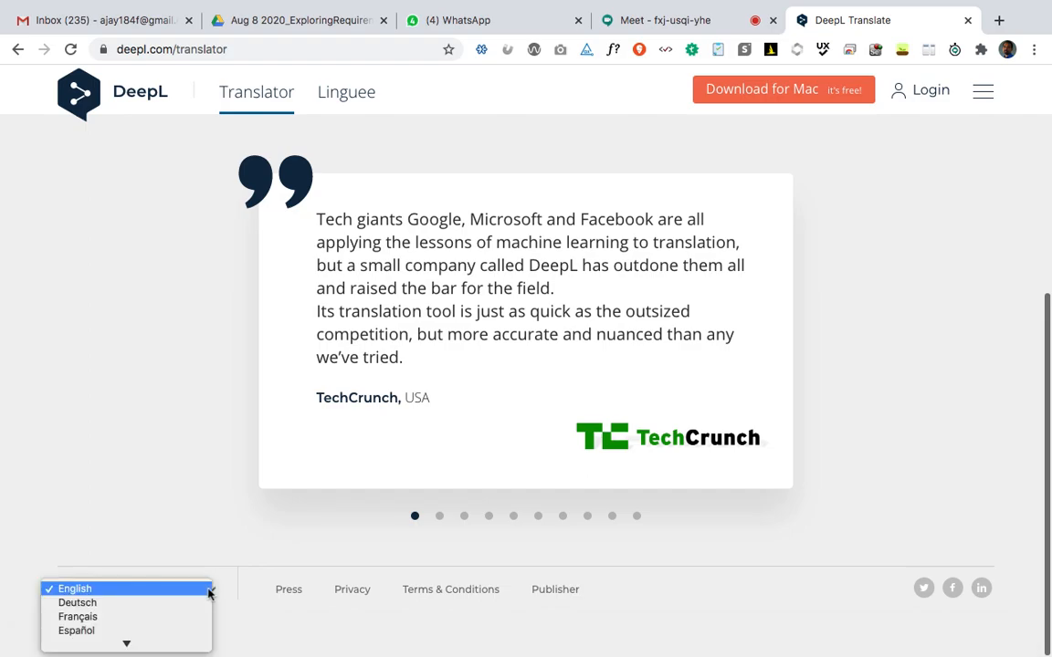
{"action": "scroll", "coordinate": [209, 593], "scroll_direction": "down", "scroll_amount": 4}
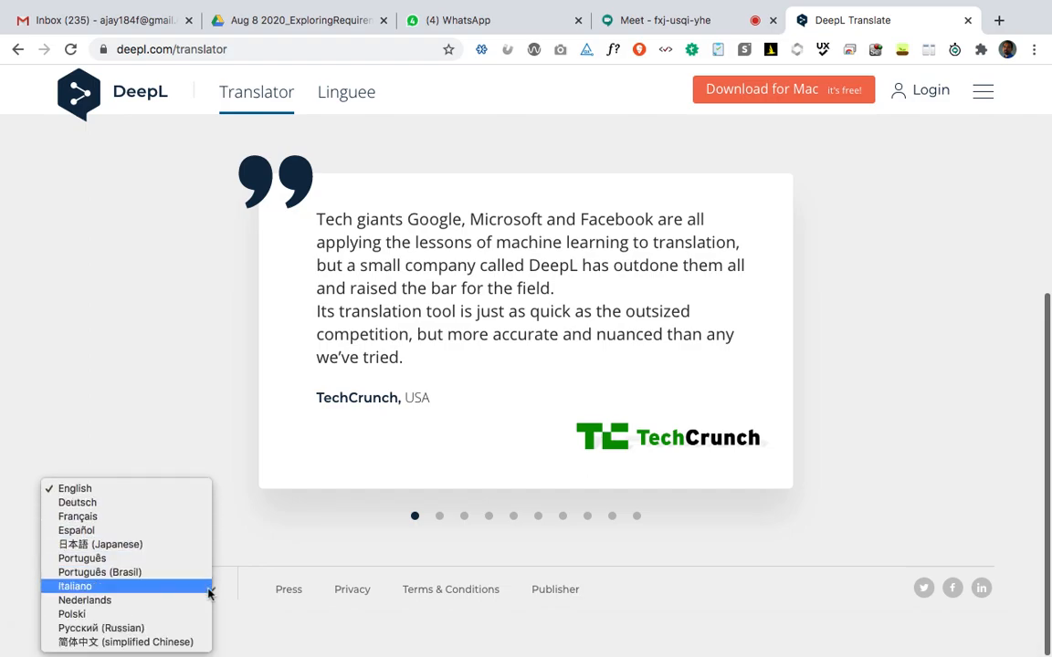
{"action": "key", "text": "super+shift+4"}
{"action": "left_click_drag", "start_coordinate": [40, 477], "coordinate": [214, 655]}
{"action": "left_click", "coordinate": [214, 656]}
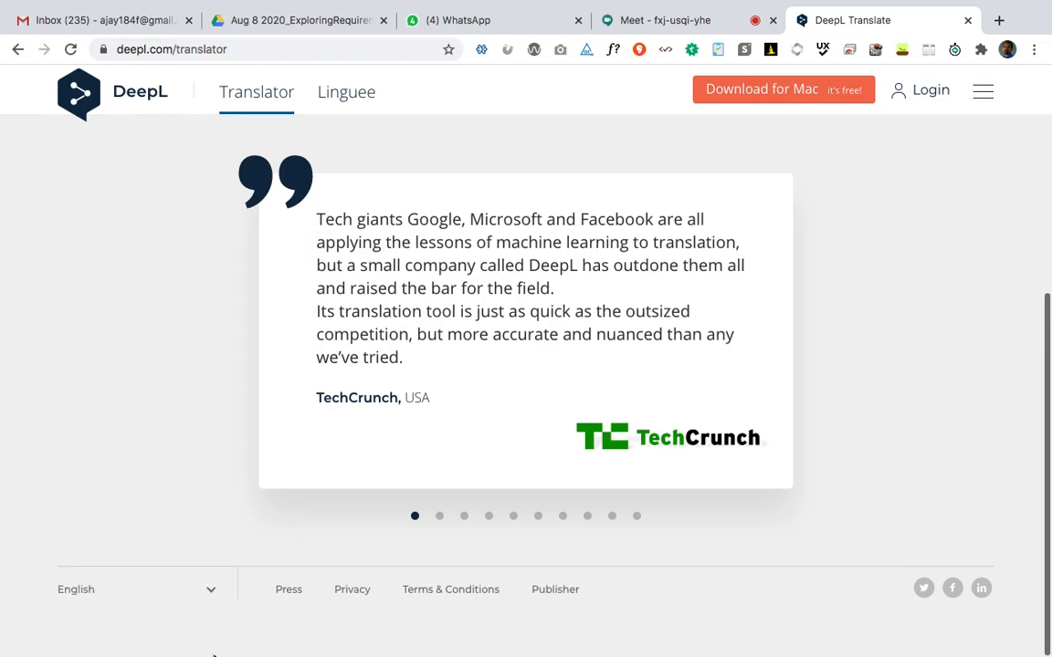
{"action": "key", "text": "super+Tab"}
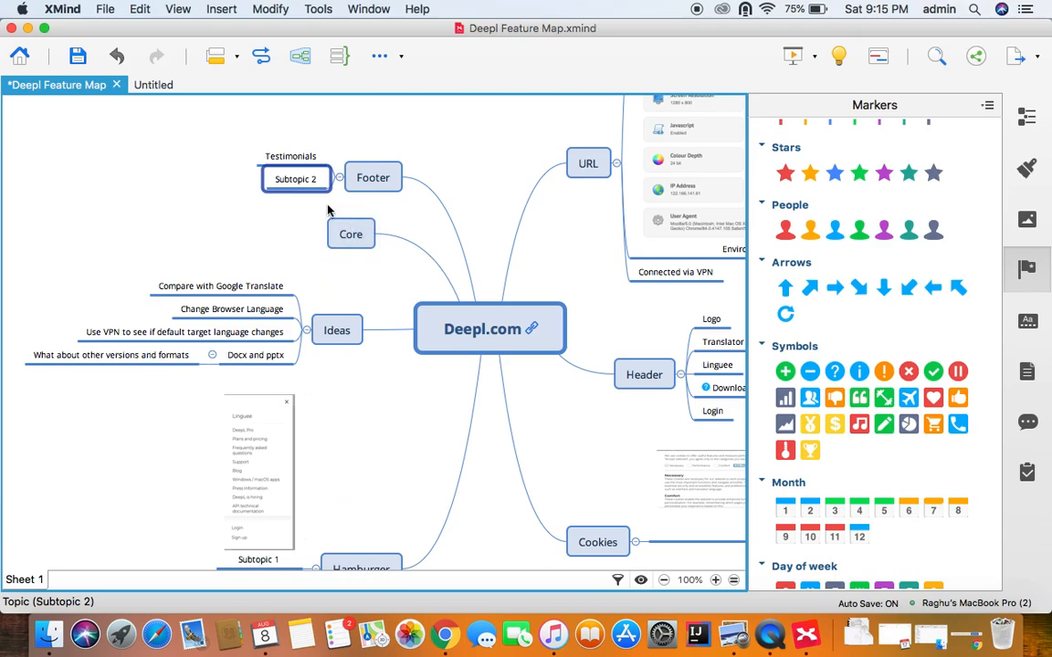
Name the second Footer subtopic Site Language, with a space between the two words.
{"action": "type", "text": "Language"}
{"action": "key", "text": "super+Left"}
{"action": "type", "text": "Site"}
{"action": "key", "text": "Return"}
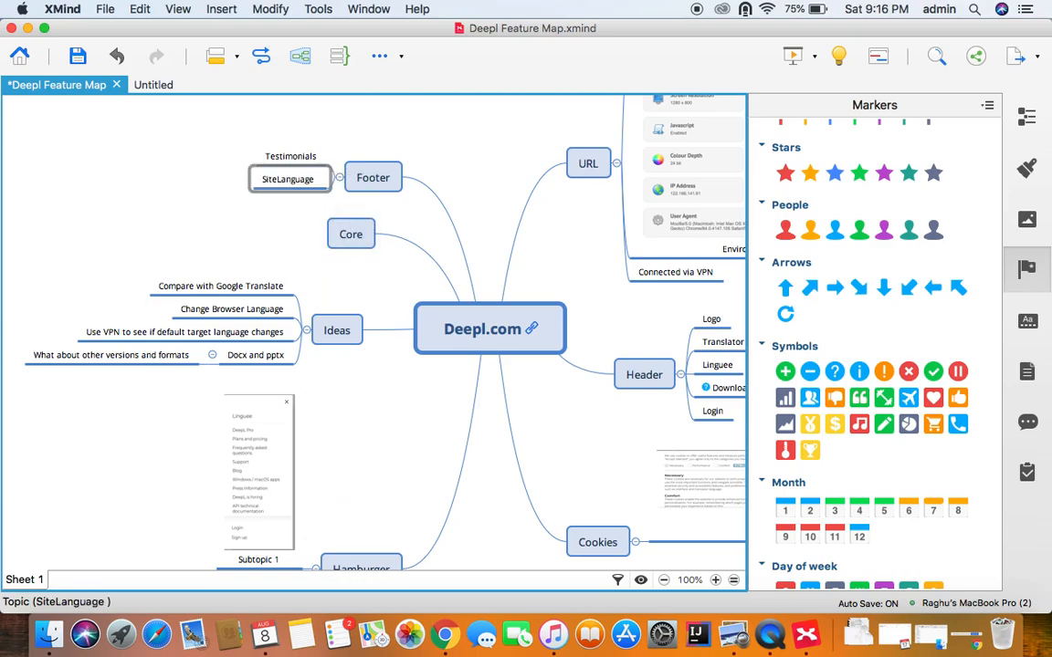
{"action": "double_click", "coordinate": [278, 181]}
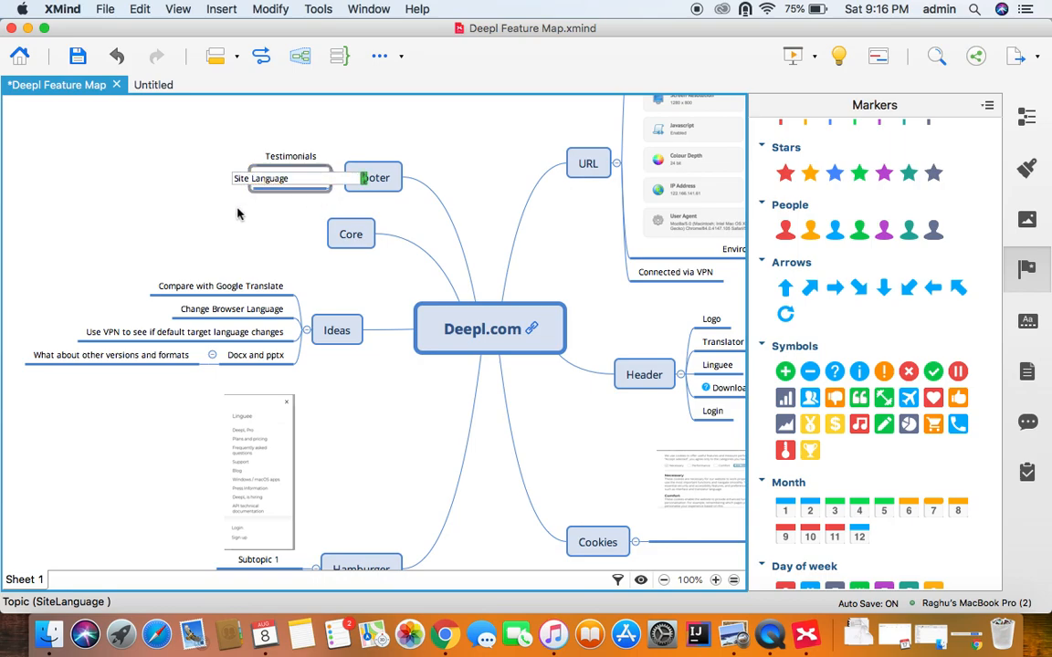
{"action": "key", "text": "Return"}
Add a subtopic under Site Language and insert the Desktop image Screen Shot 2020-08-08 at 9.15.52 PM into it.
{"action": "key", "text": "Tab"}
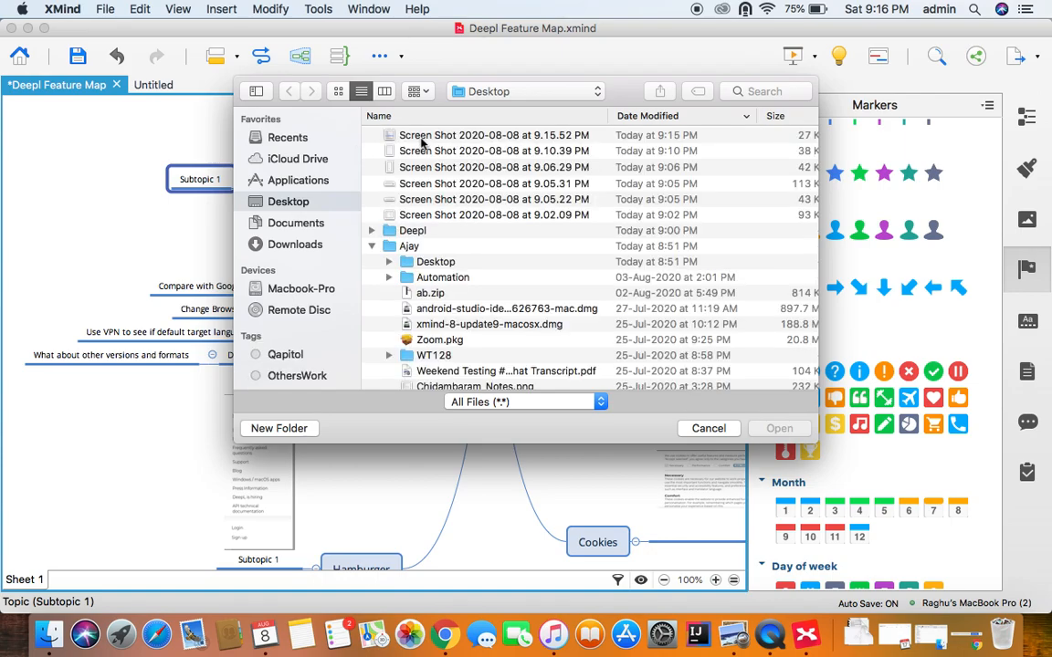
{"action": "left_click", "coordinate": [422, 137]}
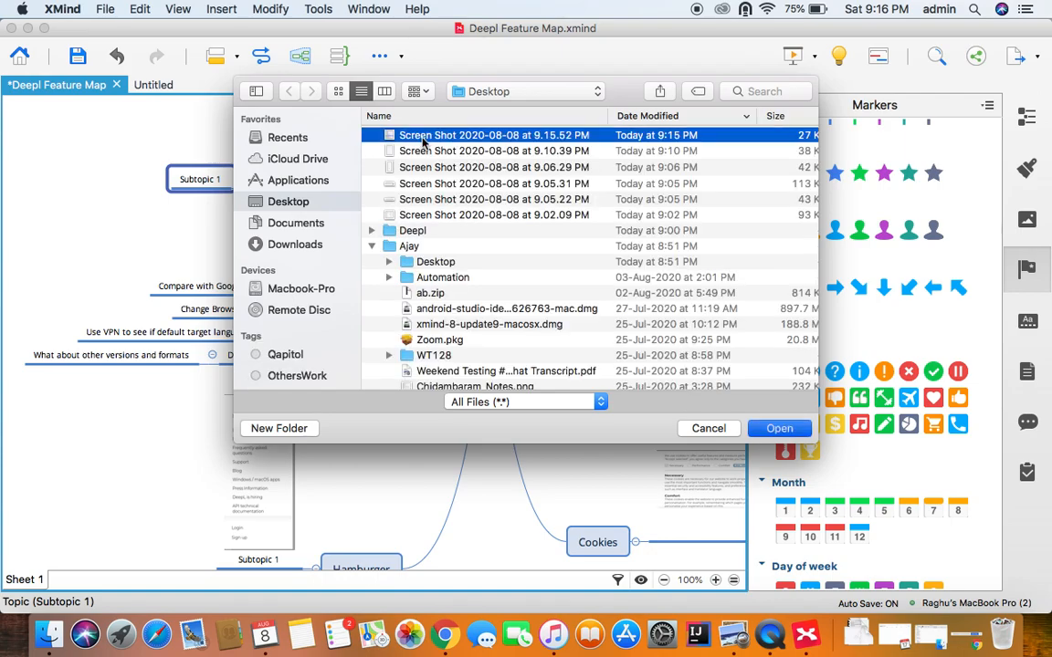
{"action": "double_click", "coordinate": [422, 137]}
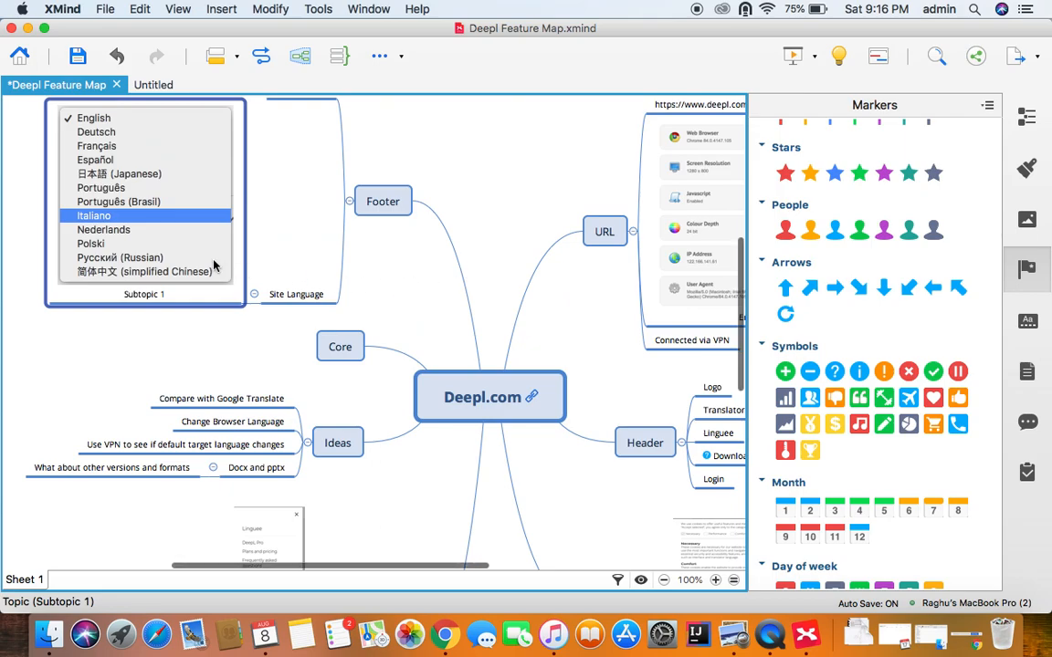
Shrink the inserted language list image to about 60 percent of its size, and select the Site Language topic.
{"action": "scroll", "coordinate": [193, 245], "scroll_direction": "up", "scroll_amount": 2}
{"action": "left_click", "coordinate": [203, 285]}
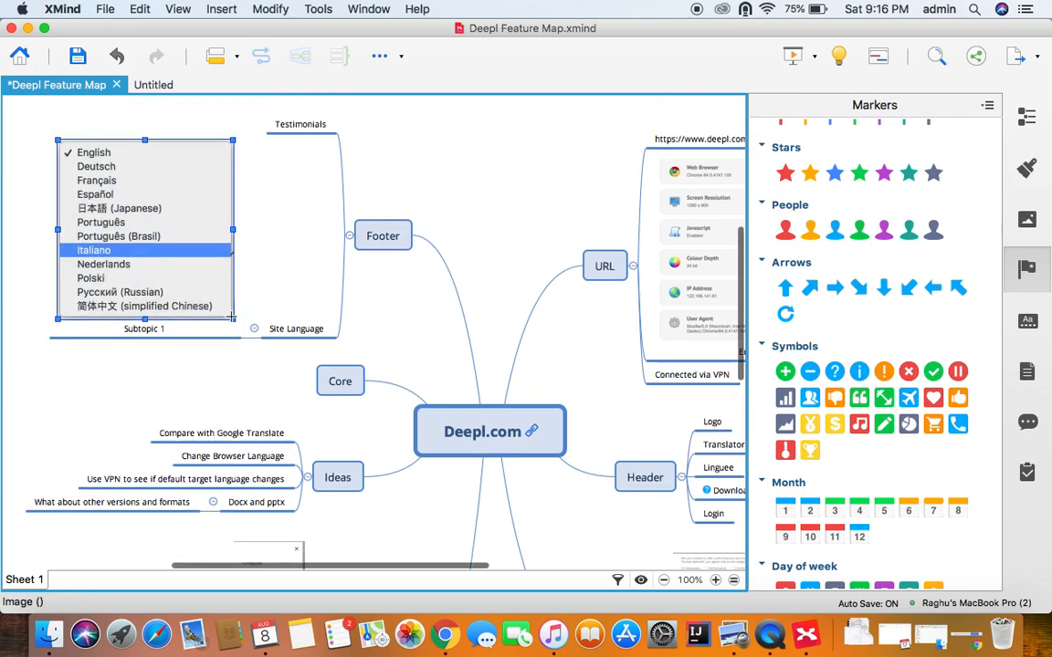
{"action": "left_click_drag", "start_coordinate": [233, 320], "coordinate": [166, 244]}
{"action": "left_click", "coordinate": [279, 311]}
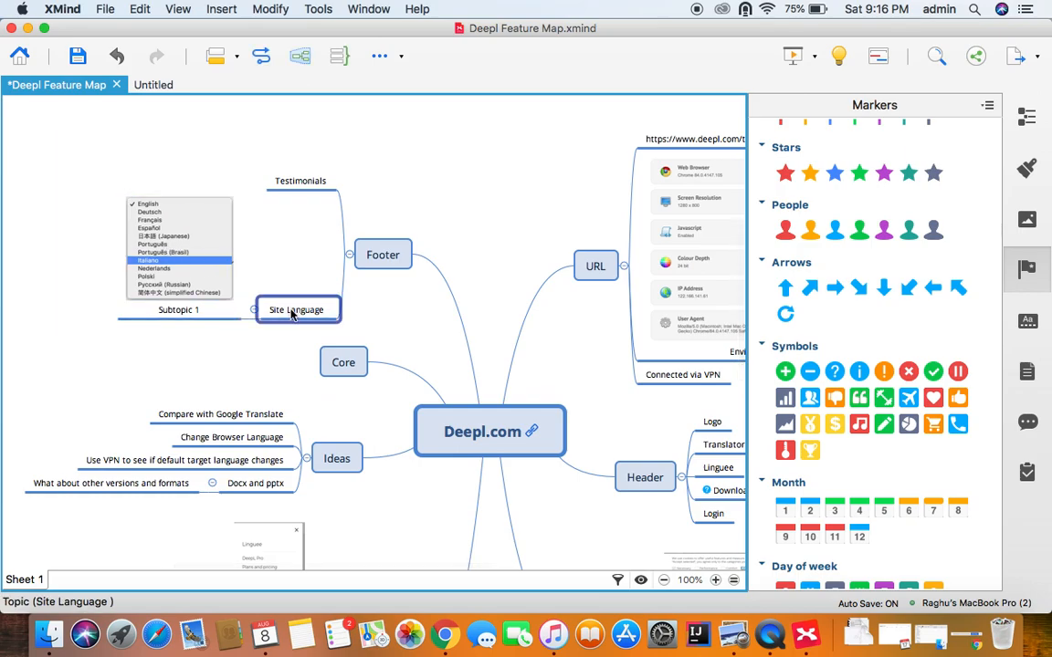
Check the footer links on the DeepL page in Chrome, and add Press and Privacy subtopics under Footer in XMind.
{"action": "key", "text": "super+Tab"}
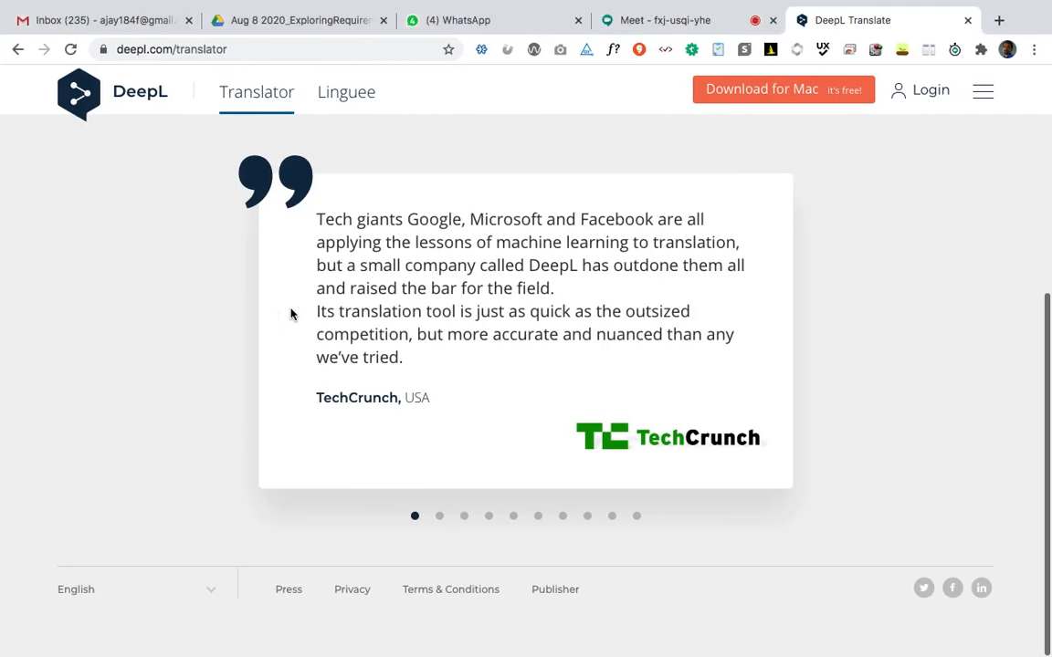
{"action": "key", "text": "super+Tab"}
{"action": "key", "text": "Return"}
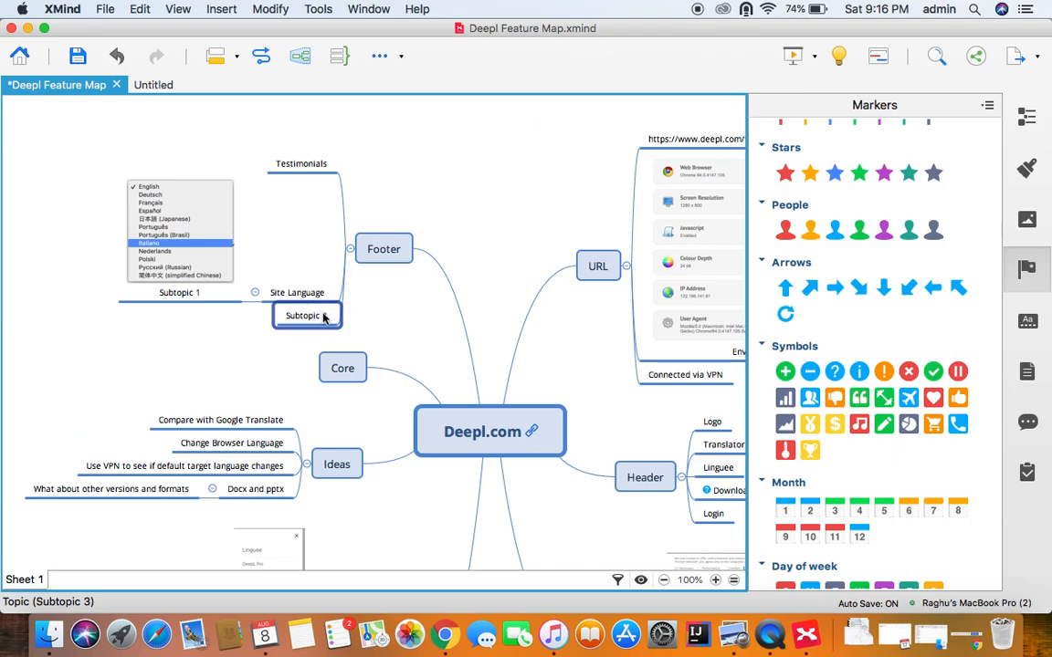
{"action": "type", "text": "Press"}
{"action": "key", "text": "Return"}
{"action": "key", "text": "Return"}
{"action": "type", "text": "Priva"}
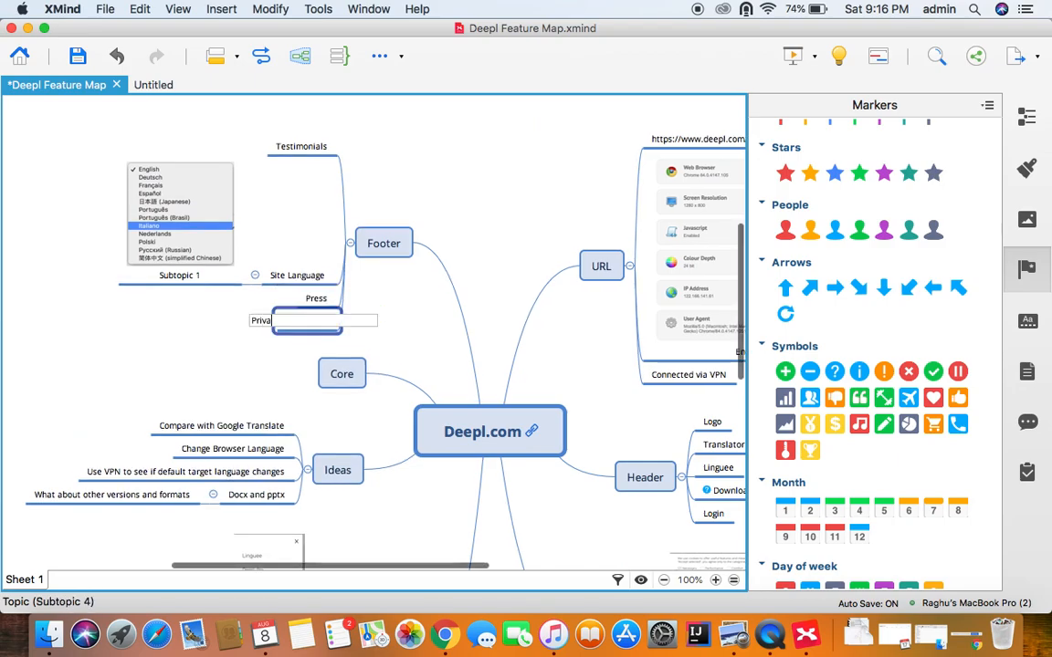
{"action": "type", "text": "cy"}
{"action": "key", "text": "Return"}
Add Terms & Conditions and Publisher subtopics under Footer, checking the exact wording on the DeepL page in Chrome.
{"action": "key", "text": "Return"}
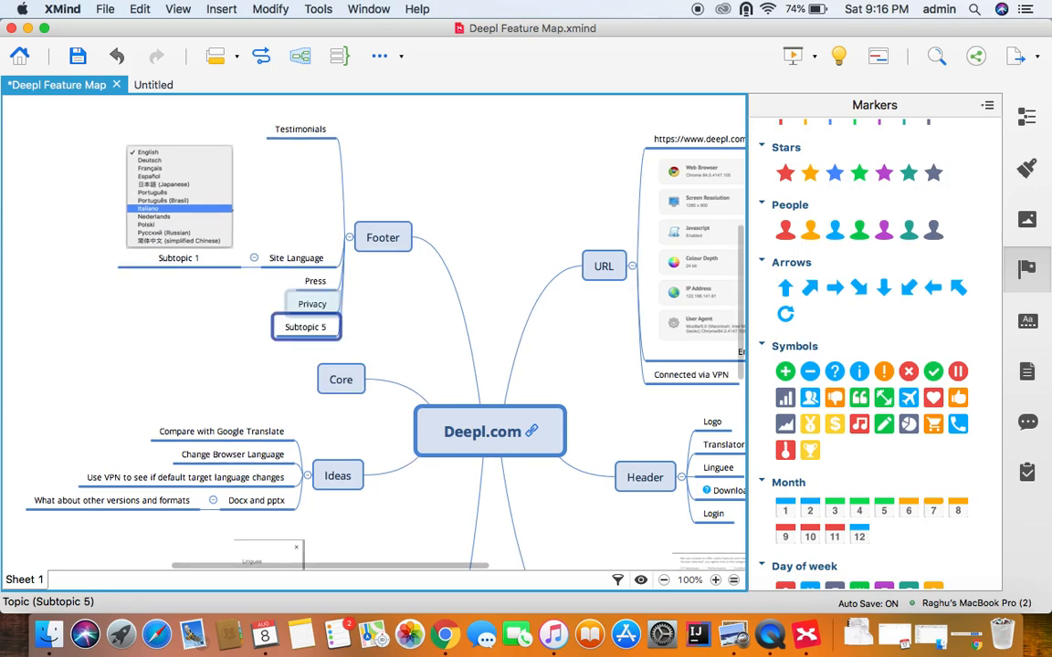
{"action": "type", "text": "Terms"}
{"action": "key", "text": "ctrl+Right"}
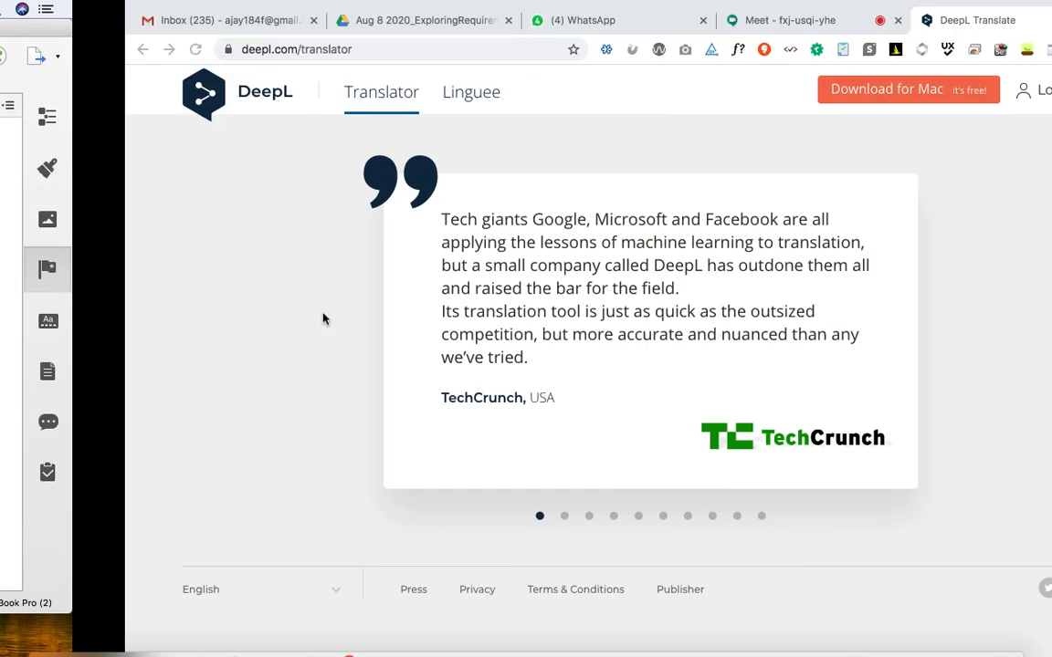
{"action": "key", "text": "ctrl+Left"}
{"action": "type", "text": "&"}
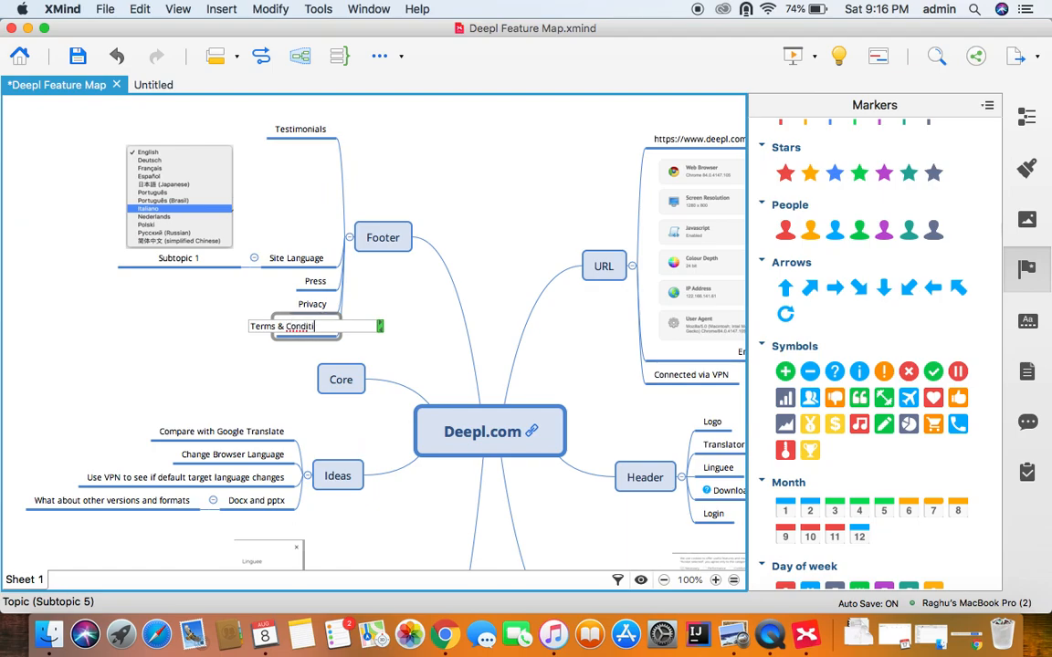
{"action": "key", "text": "Return"}
{"action": "key", "text": "Return"}
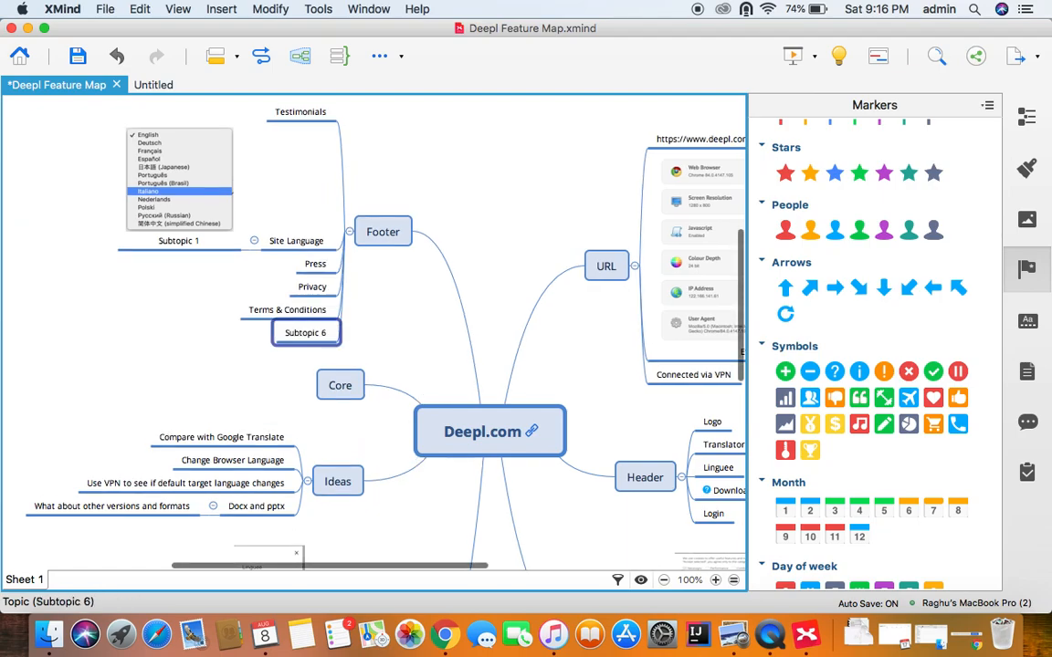
{"action": "type", "text": "Publisher"}
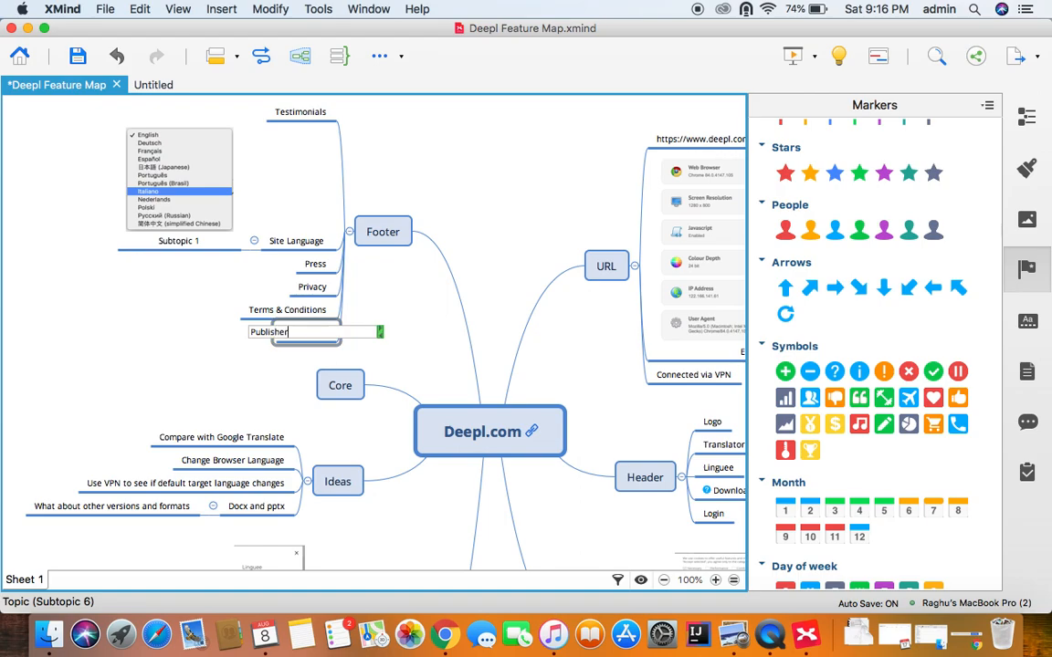
Check the social icons in DeepL's page footer in Chrome, and add a Social Media subtopic under Footer in XMind.
{"action": "key", "text": "ctrl+Right"}
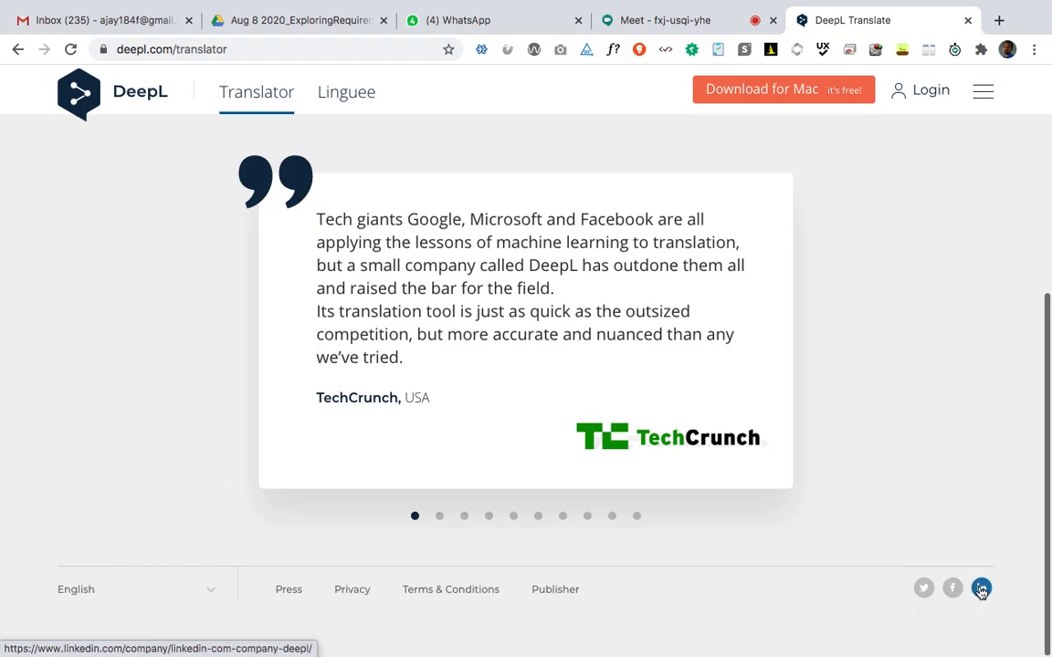
{"action": "key", "text": "ctrl+Left"}
{"action": "key", "text": "Return"}
{"action": "type", "text": "So"}
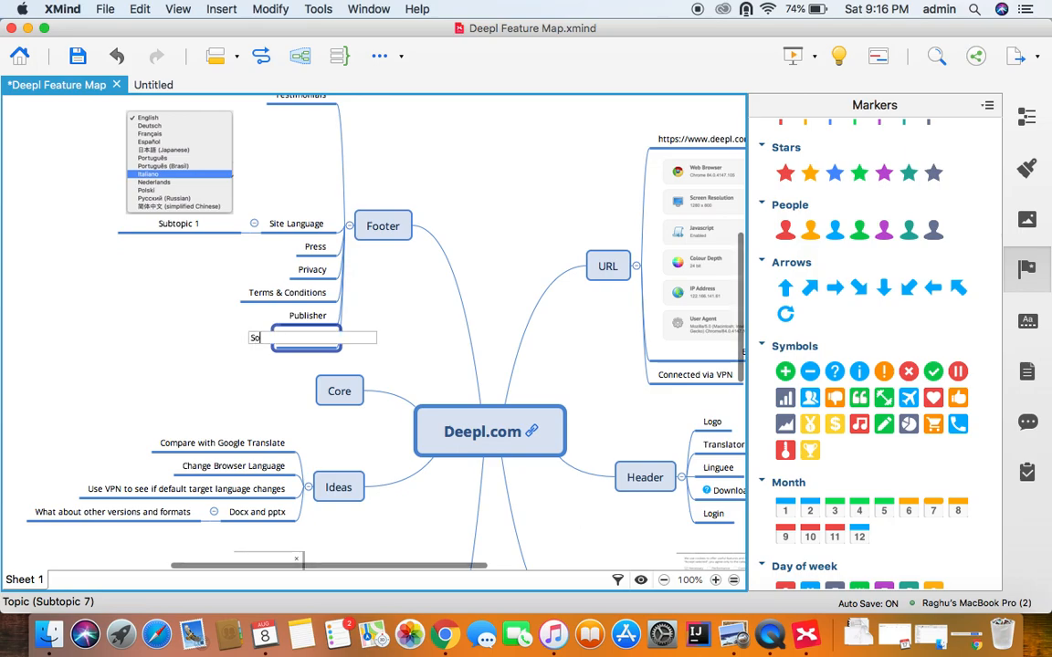
{"action": "type", "text": "cial"}
{"action": "key", "text": "Return"}
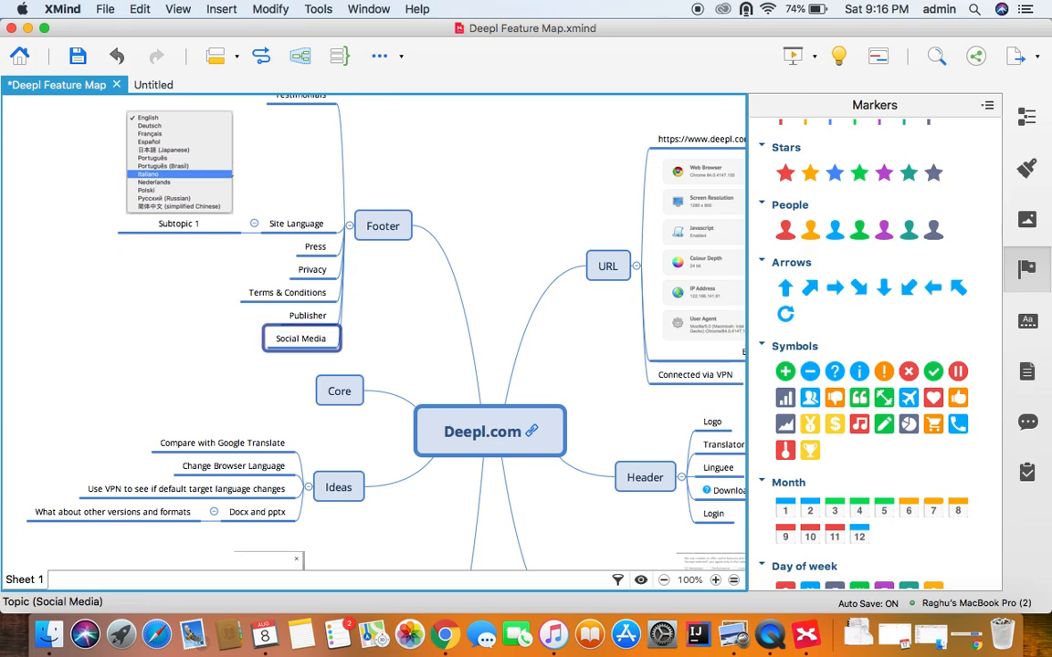
Add the subtopics Twitter, Facebook and LinkedIn under Social Media.
{"action": "key", "text": "Tab"}
{"action": "type", "text": "Twitter"}
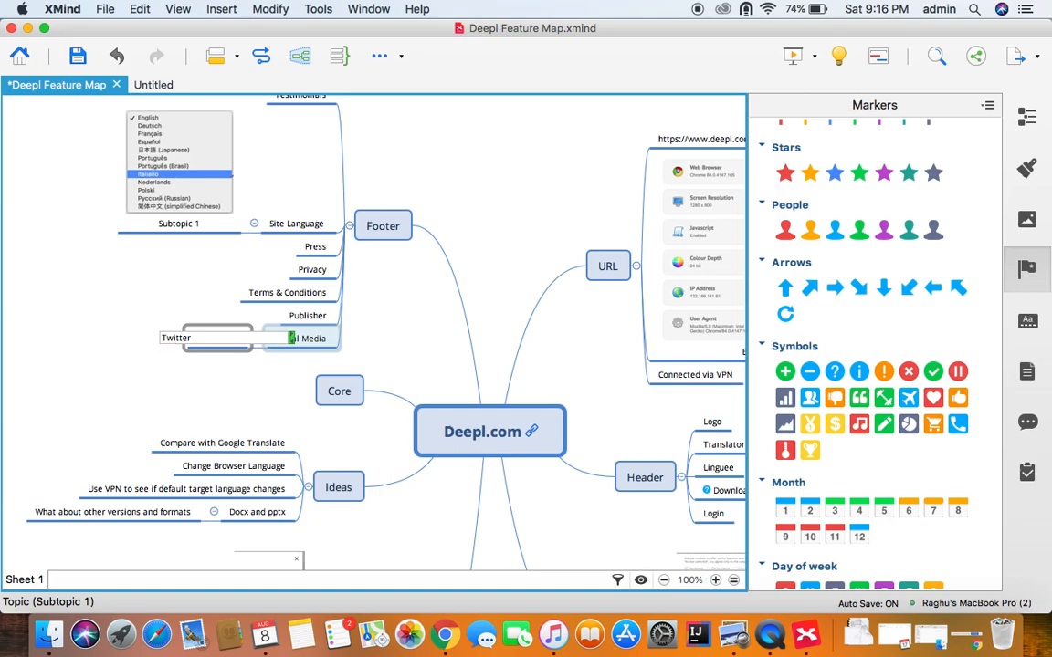
{"action": "key", "text": "Return"}
{"action": "key", "text": "Return"}
{"action": "type", "text": "Facebook"}
{"action": "key", "text": "Return"}
{"action": "key", "text": "Return"}
{"action": "type", "text": "LinkedIn"}
{"action": "key", "text": "Return"}
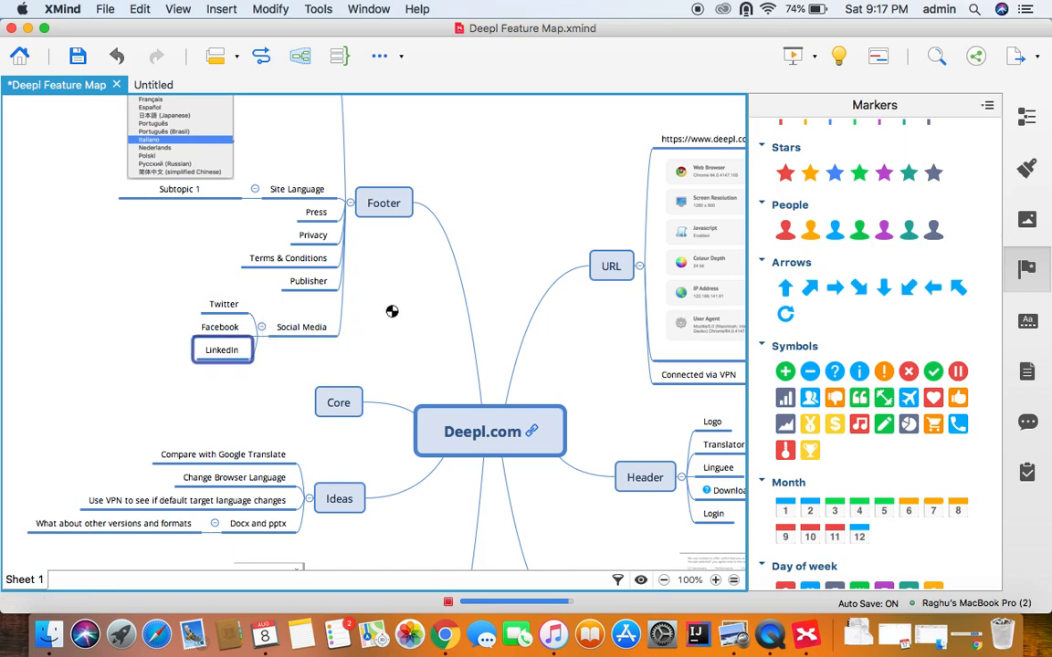
Look at the DeepL translator area in Chrome, add the subtopic Another map under Core in XMind, and save the map.
{"action": "key", "text": "ctrl+Right"}
{"action": "scroll", "coordinate": [387, 289], "scroll_direction": "up", "scroll_amount": 5}
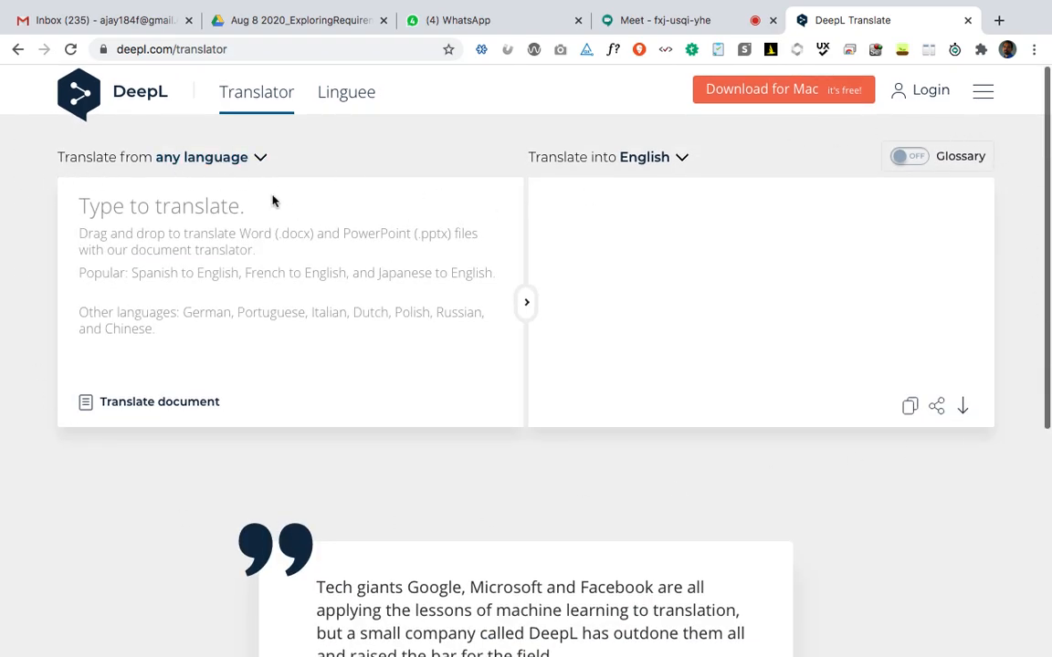
{"action": "key", "text": "ctrl+Left"}
{"action": "left_click", "coordinate": [345, 403]}
{"action": "key", "text": "Tab"}
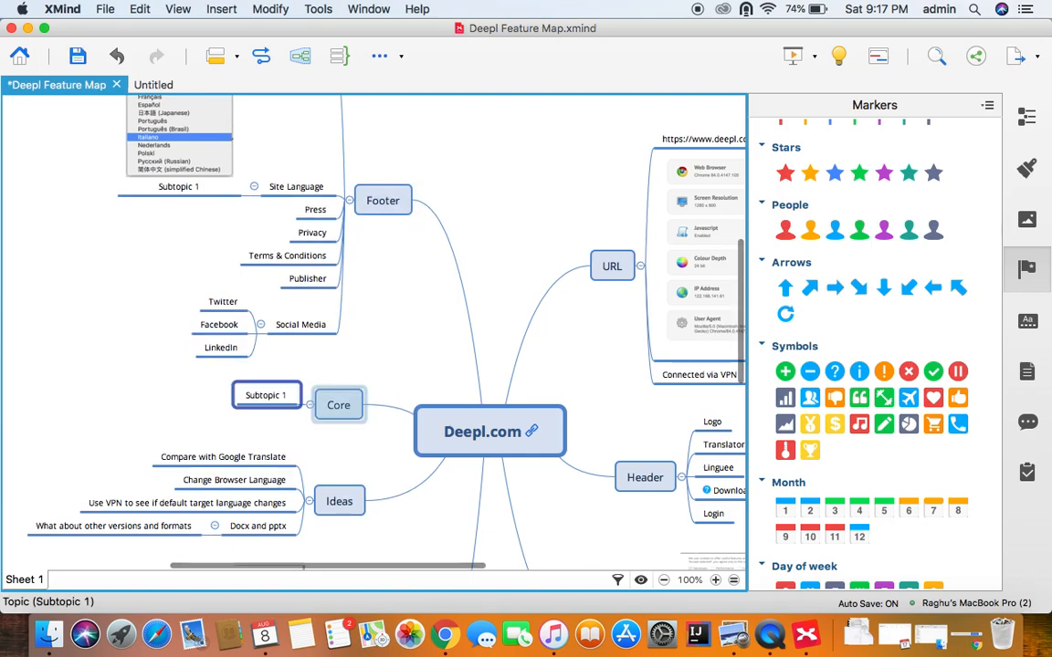
{"action": "type", "text": "Another map"}
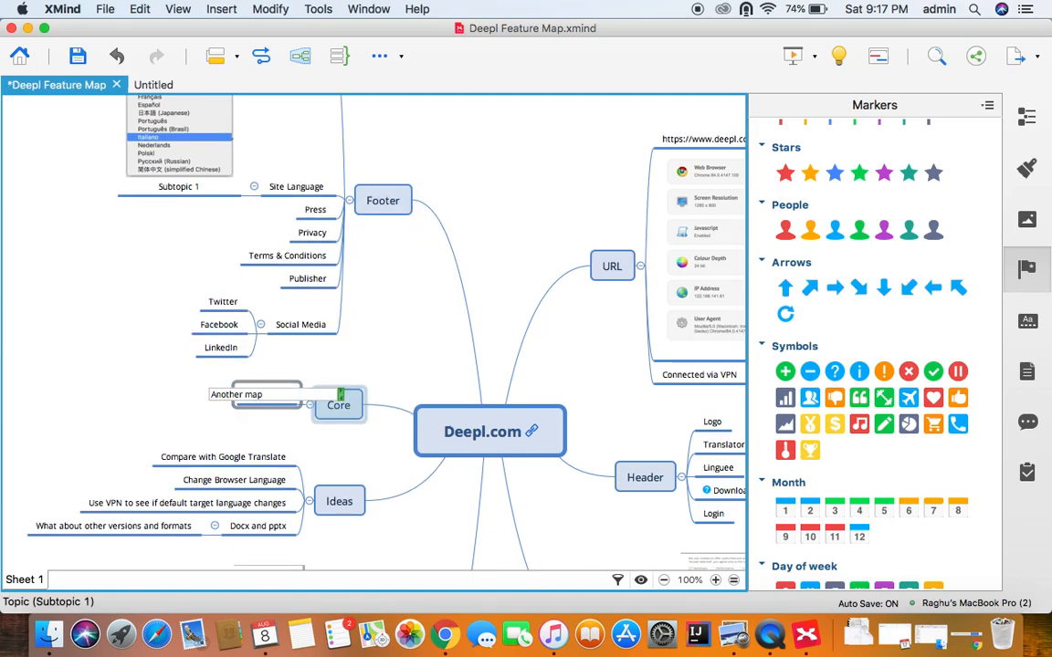
{"action": "key", "text": "Return"}
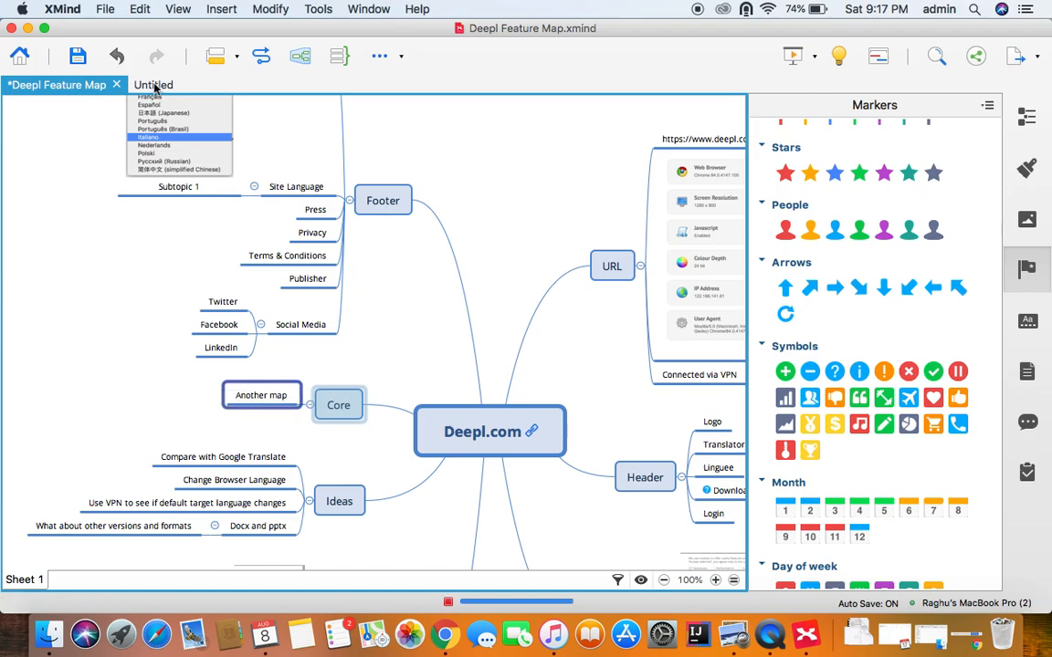
{"action": "key", "text": "super+s"}
Rename the central topic of the Untitled map to Core functionality with Deepl.com on a second line.
{"action": "left_click", "coordinate": [149, 84]}
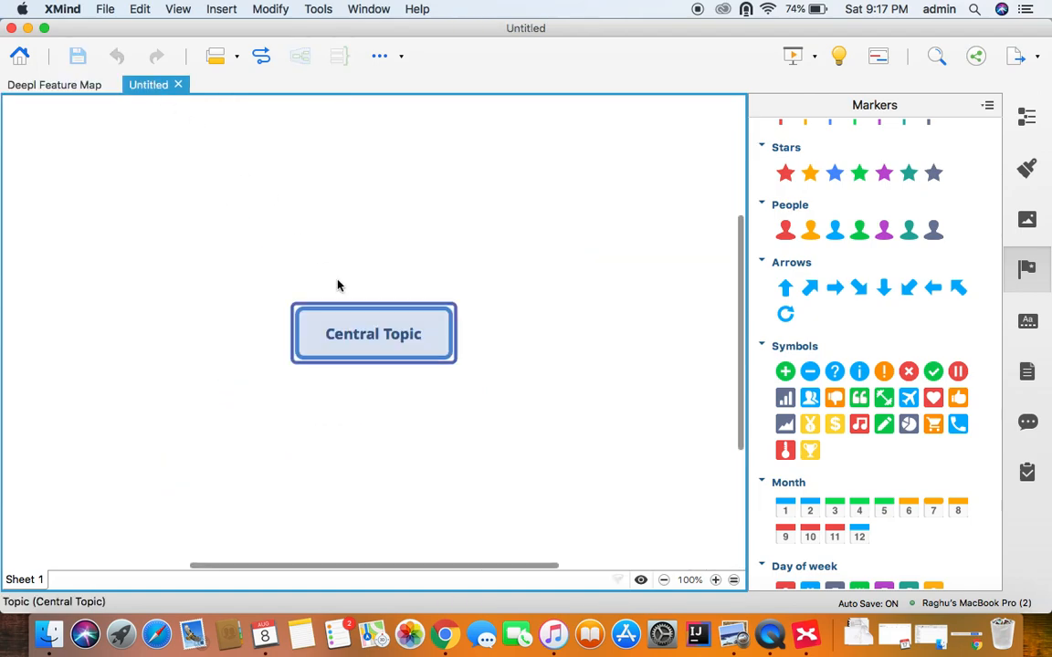
{"action": "double_click", "coordinate": [352, 343]}
{"action": "type", "text": "Co"}
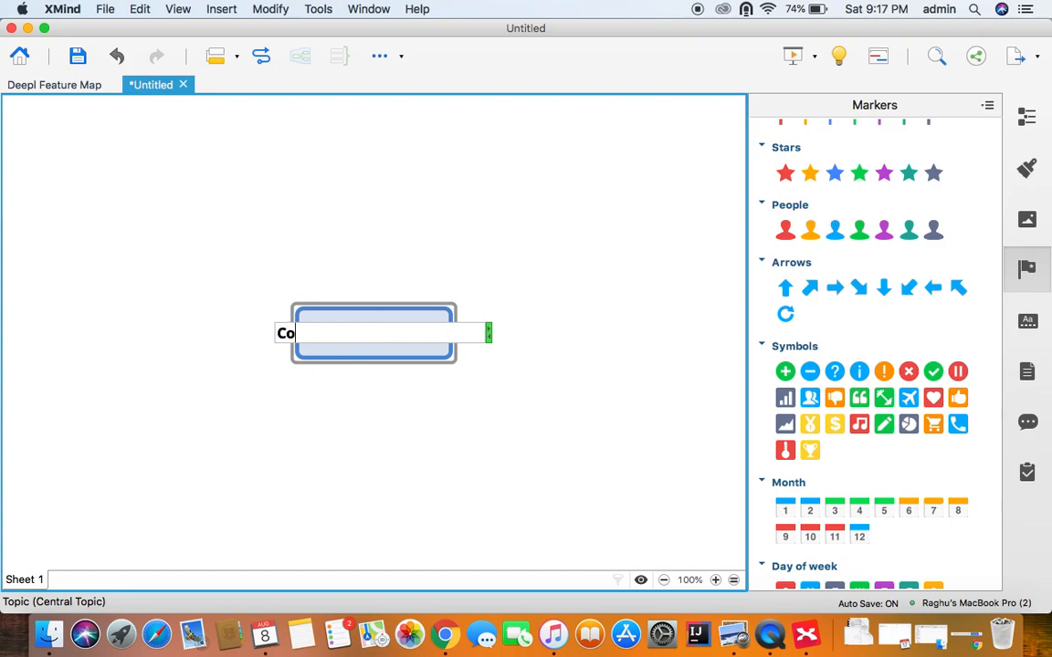
{"action": "type", "text": "re functionality"}
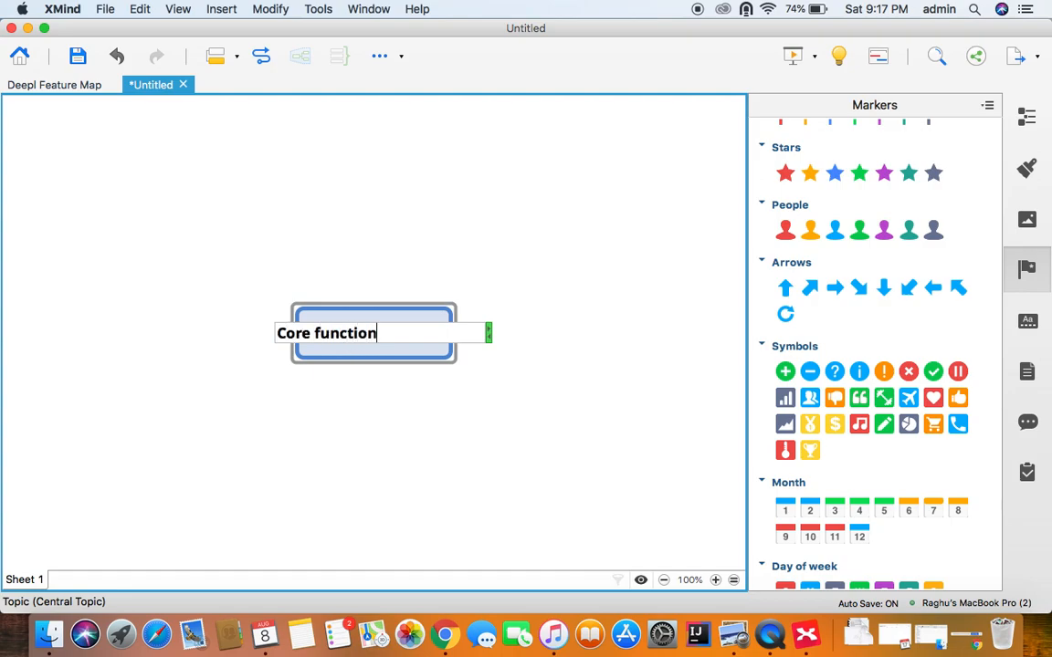
{"action": "key", "text": "shift+Return"}
{"action": "type", "text": "Deepl.com"}
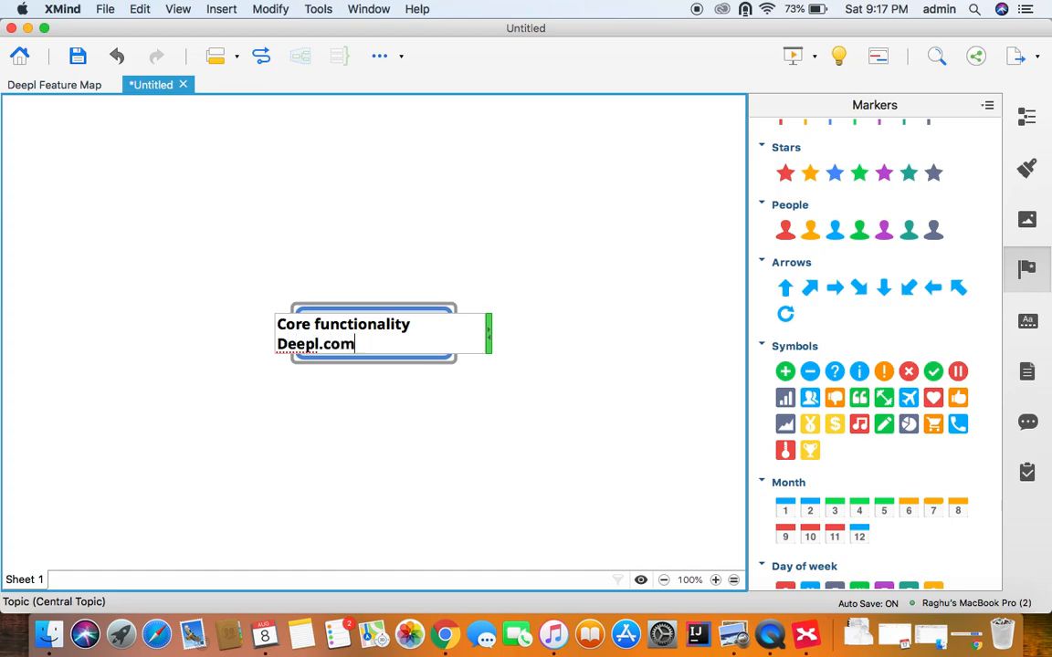
{"action": "key", "text": "Return"}
Add six main topics around the Core functionality Deepl.com central topic, keeping their default names.
{"action": "key", "text": "Return"}
{"action": "key", "text": "Return"}
{"action": "key", "text": "Return"}
{"action": "key", "text": "Return"}
{"action": "key", "text": "Return"}
{"action": "key", "text": "Return"}
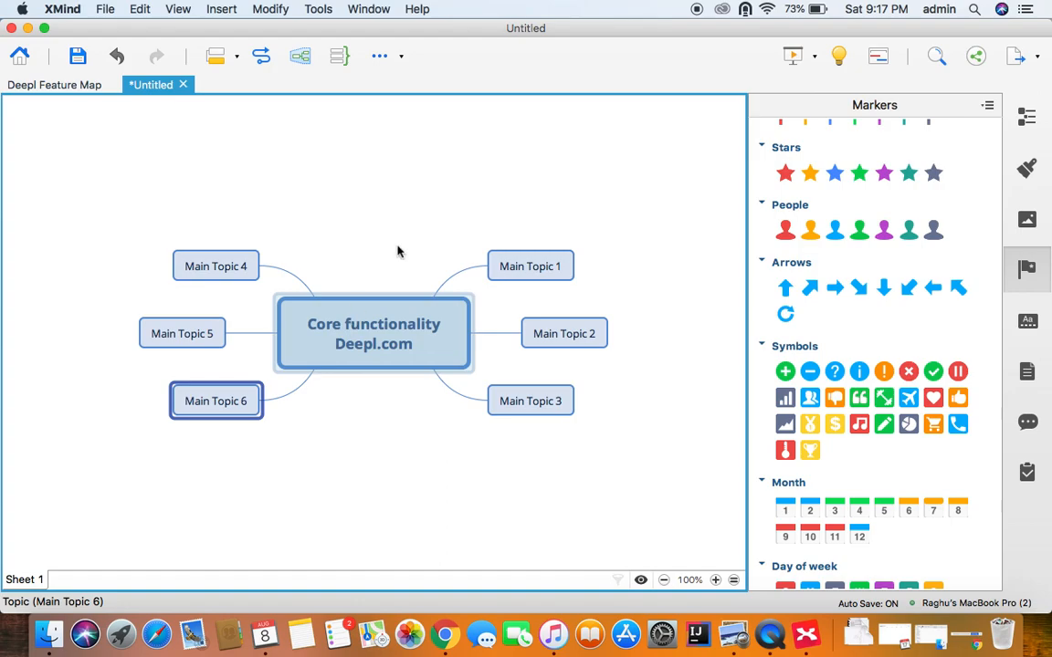
Save the new map as Core functionality Deepl.com in the Deepl folder on the Desktop.
{"action": "key", "text": "super+s"}
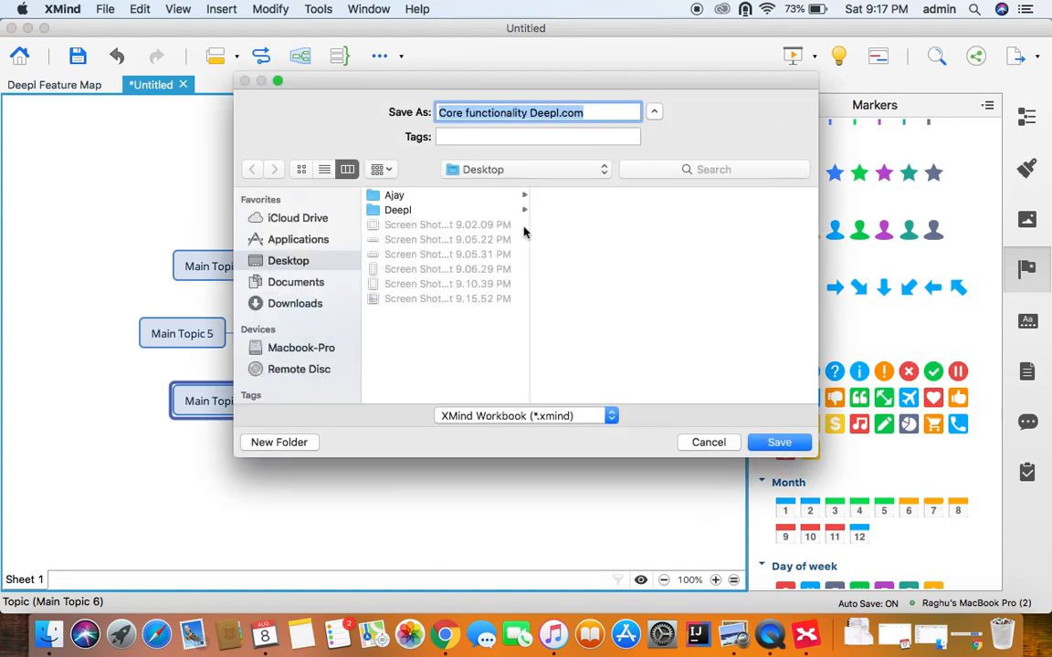
{"action": "left_click", "coordinate": [422, 212]}
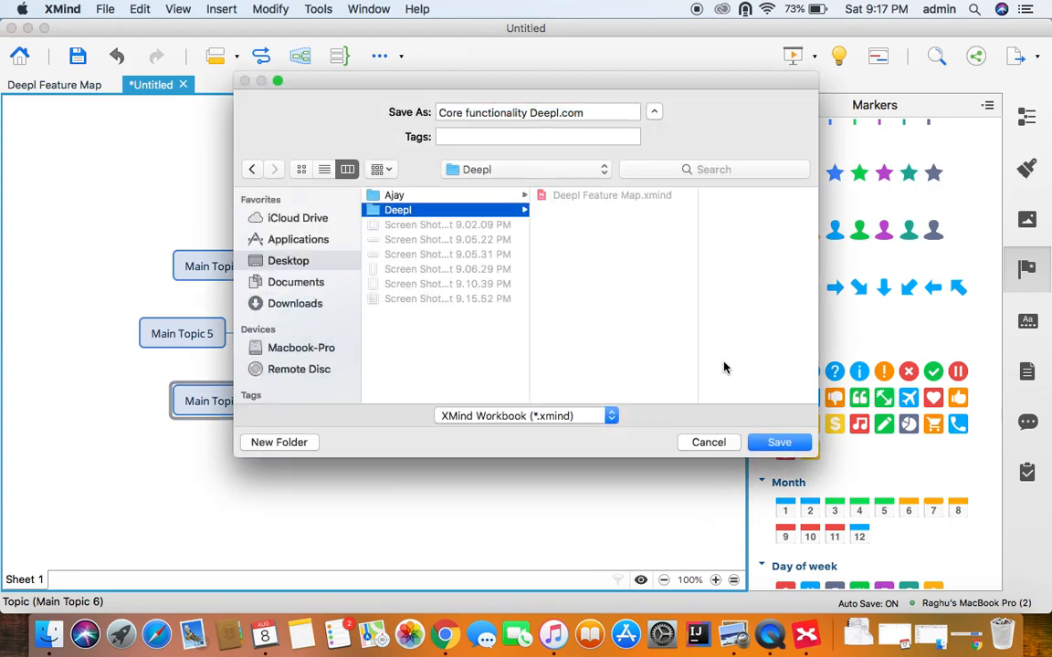
{"action": "left_click", "coordinate": [781, 443]}
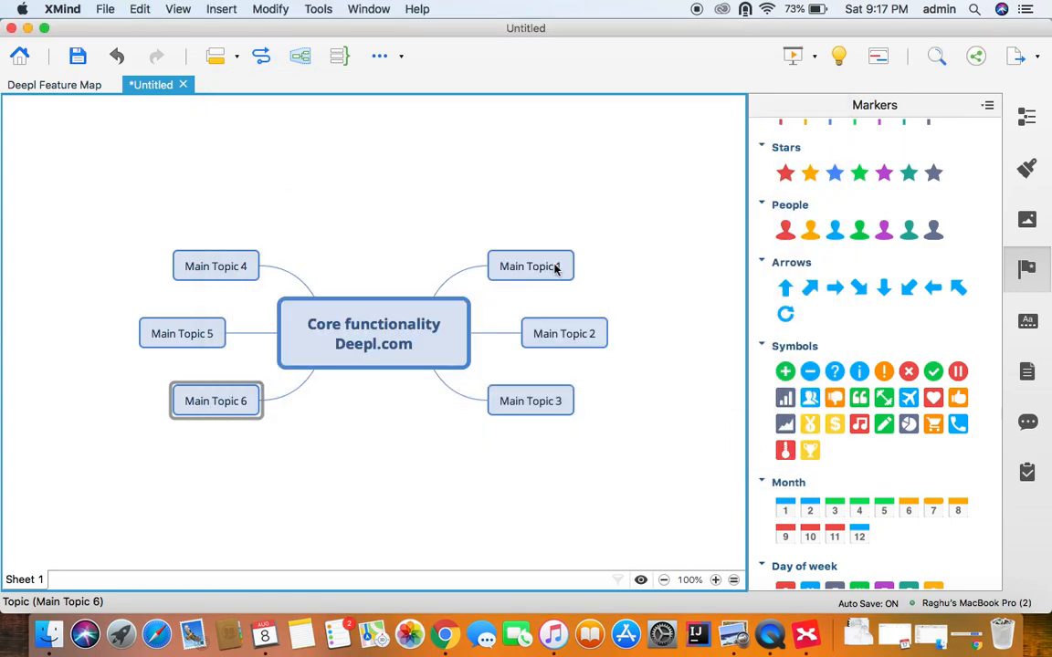
Switch to the Meet call in Chrome and set the meeting time limit to 70 minutes.
{"action": "key", "text": "super+Tab"}
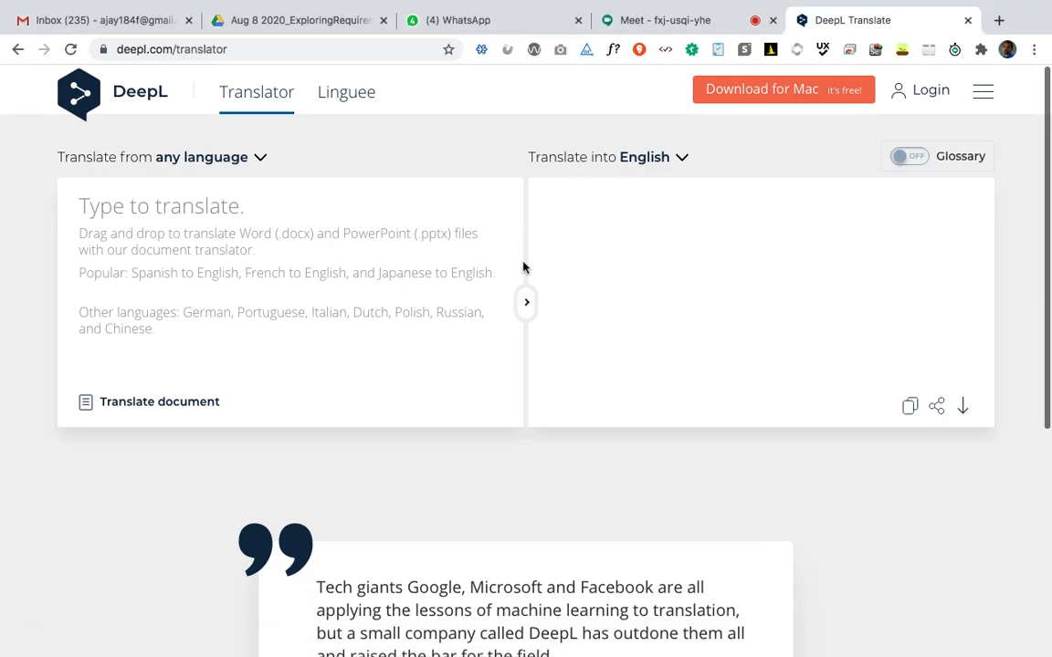
{"action": "left_click", "coordinate": [650, 19]}
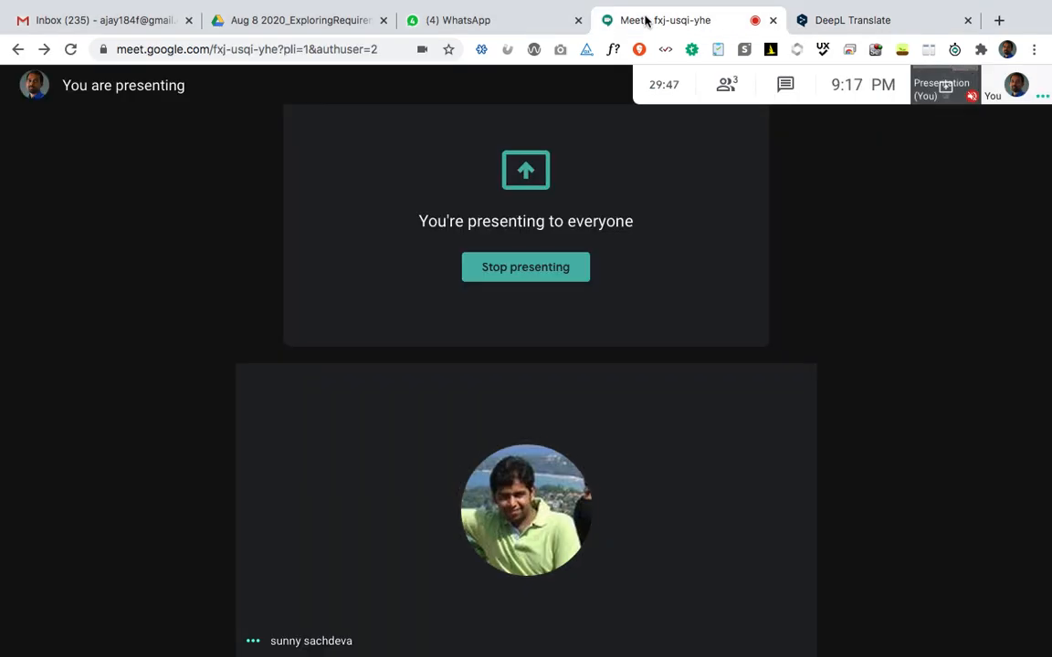
{"action": "left_click", "coordinate": [674, 86]}
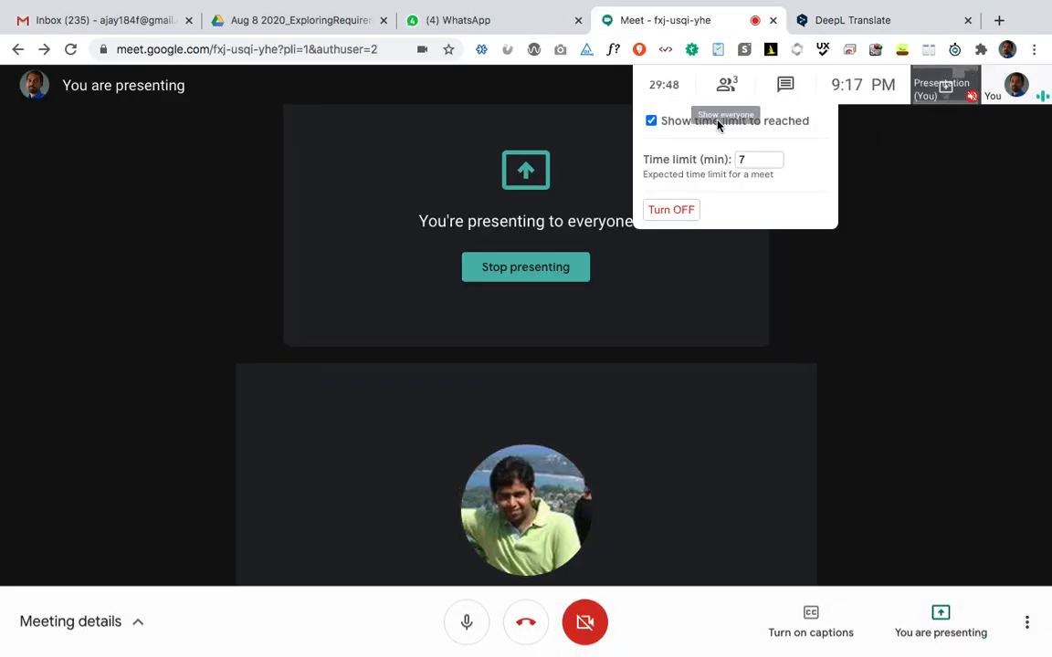
{"action": "left_click", "coordinate": [754, 159]}
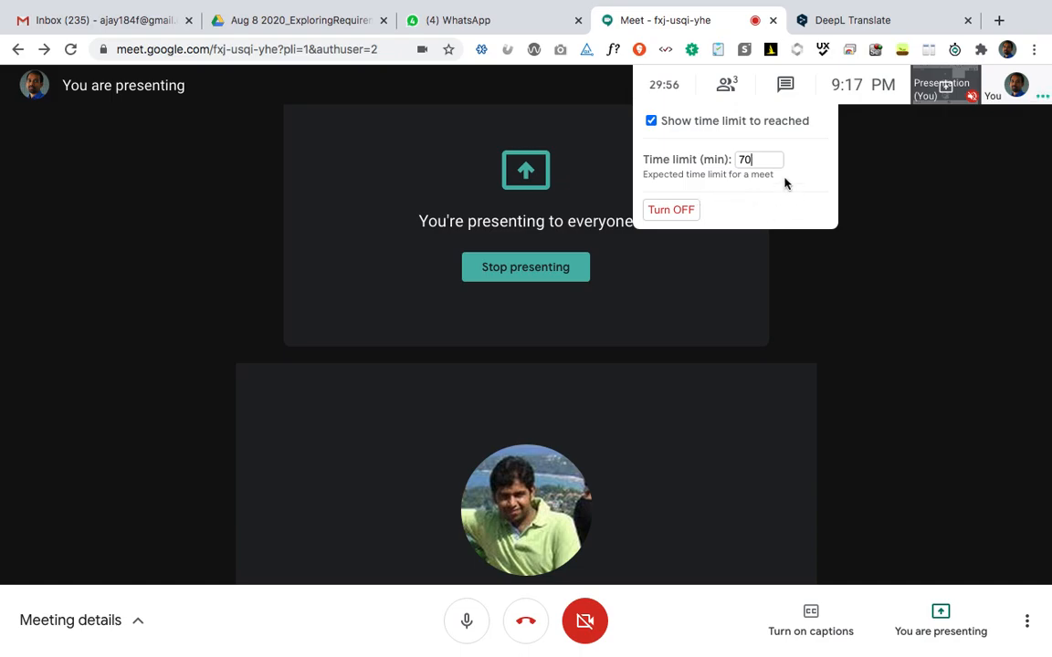
Return to the DeepL page and capture a screenshot of the expanded Translate from language list.
{"action": "left_click", "coordinate": [852, 20]}
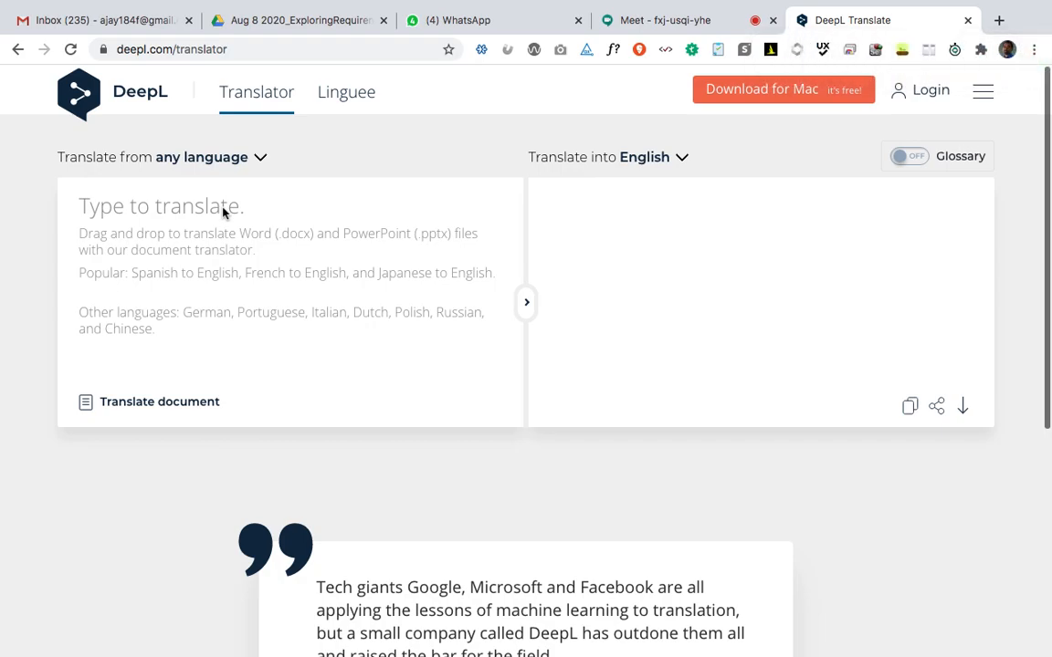
{"action": "left_click", "coordinate": [260, 161]}
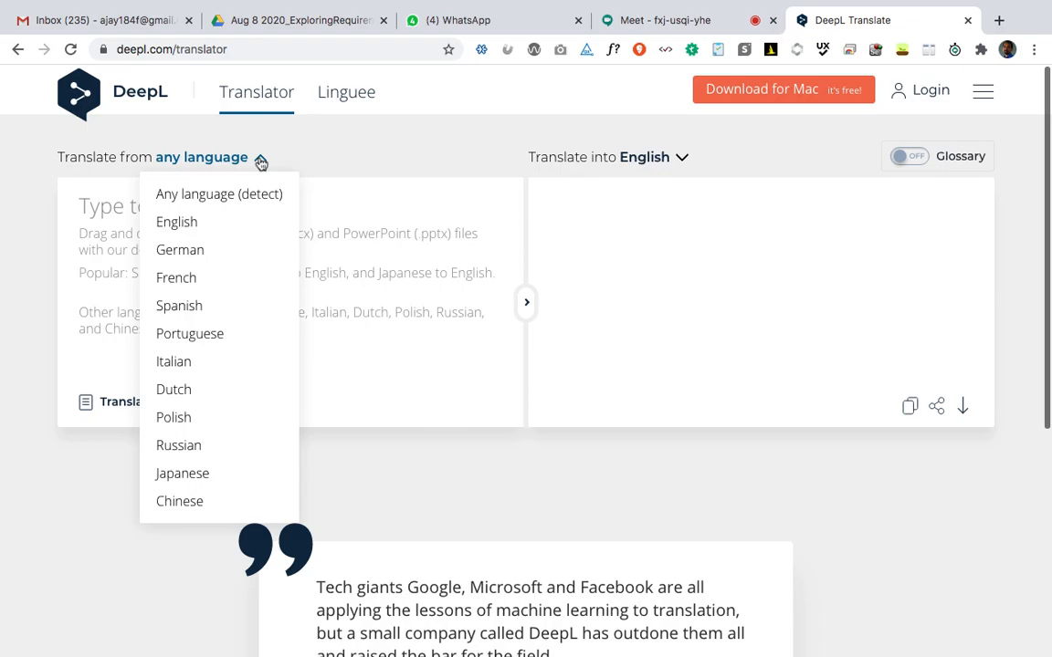
{"action": "left_click", "coordinate": [312, 128]}
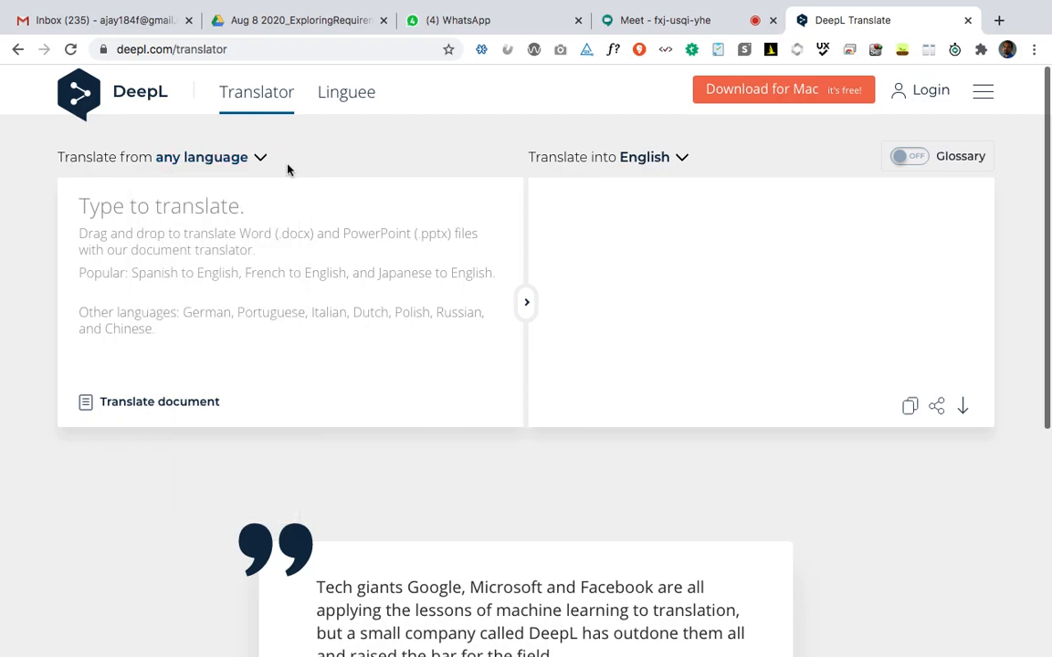
{"action": "left_click", "coordinate": [259, 161]}
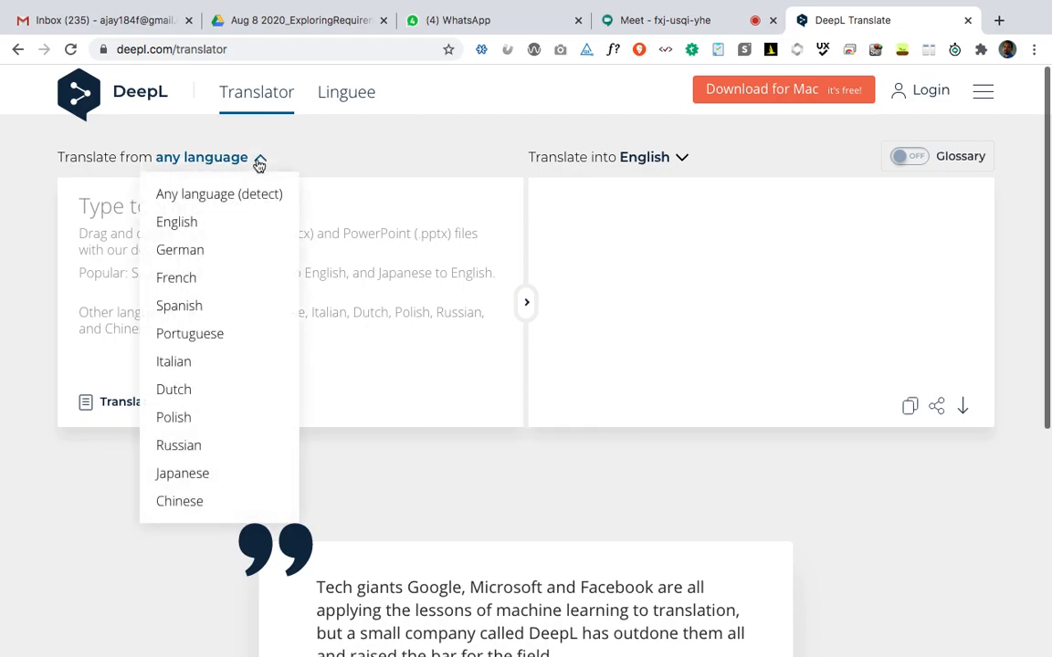
{"action": "key", "text": "super+shift+4"}
{"action": "left_click_drag", "start_coordinate": [52, 145], "coordinate": [298, 488]}
Capture a screenshot of the expanded Translate into language list on the DeepL page.
{"action": "left_click", "coordinate": [681, 159]}
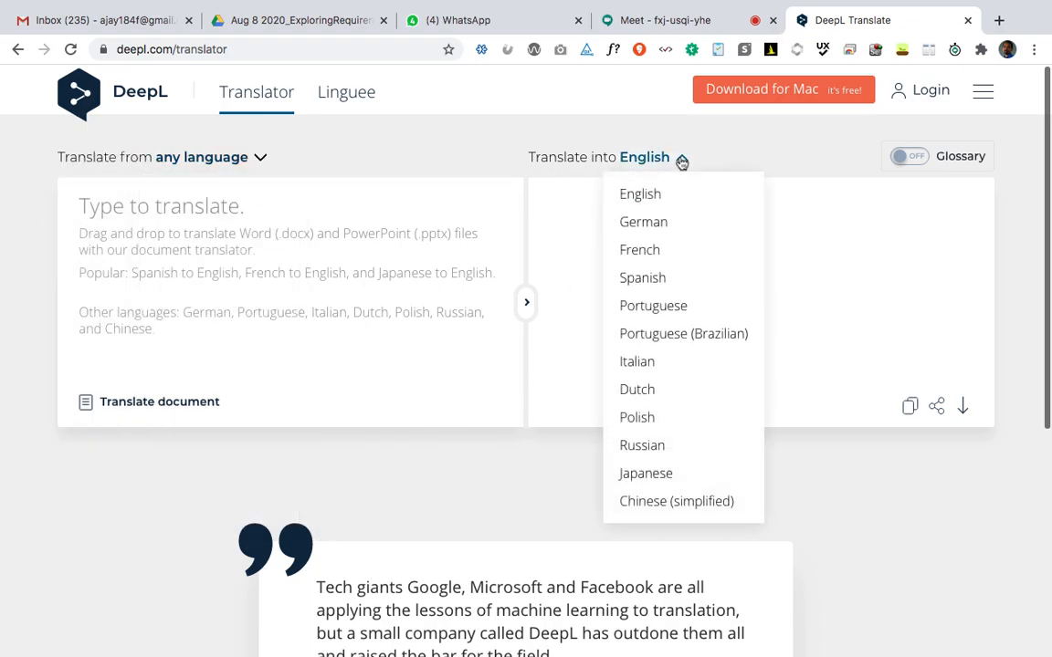
{"action": "key", "text": "super+shift+4"}
{"action": "left_click_drag", "start_coordinate": [525, 145], "coordinate": [766, 528]}
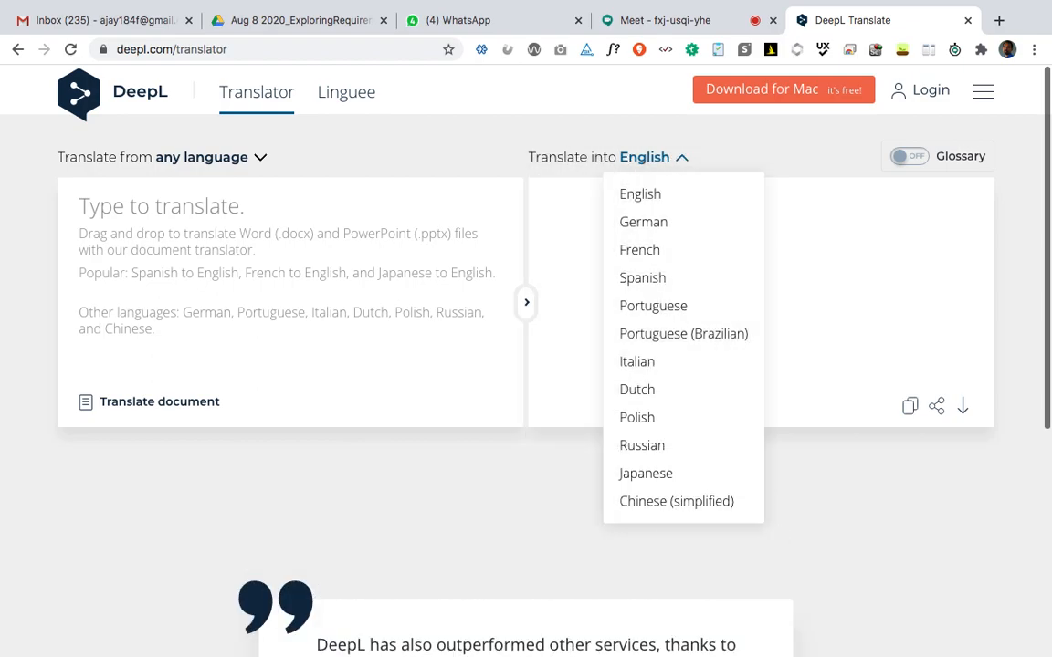
Switch to XMind and rename Main Topic 1 of the core functionality map as Source Language.
{"action": "key", "text": "ctrl+Left"}
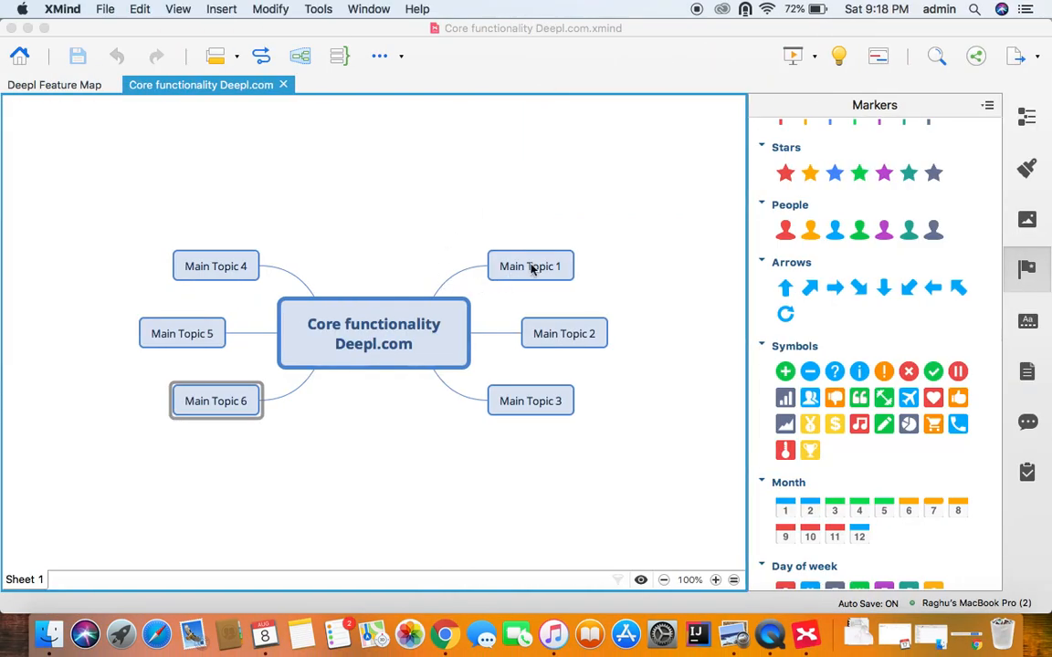
{"action": "left_click", "coordinate": [533, 267]}
{"action": "type", "text": "Source"}
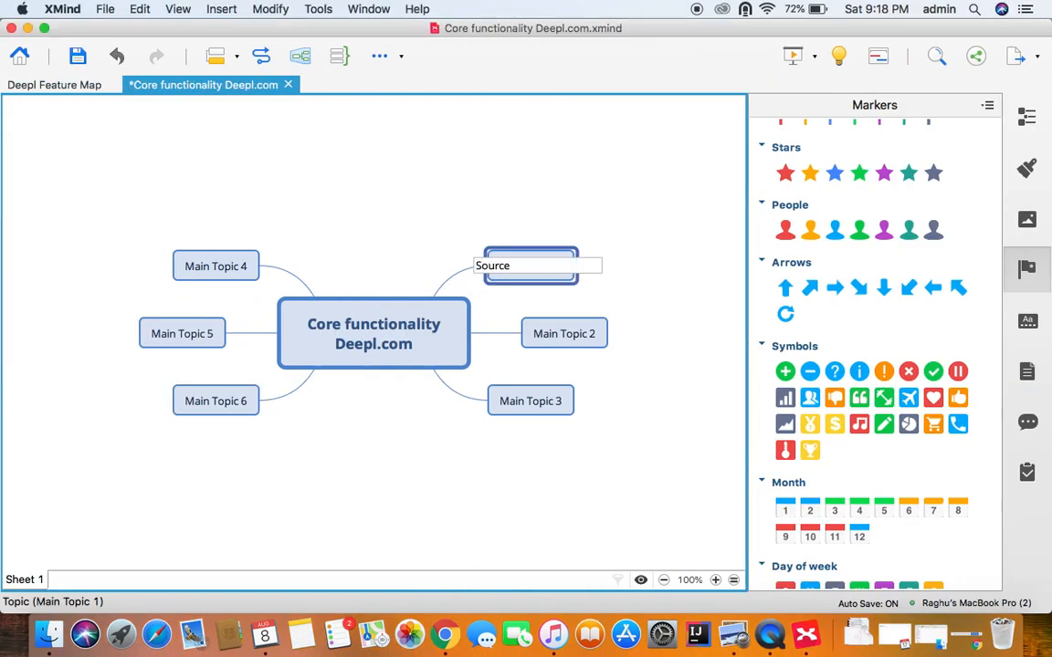
{"action": "type", "text": " Language"}
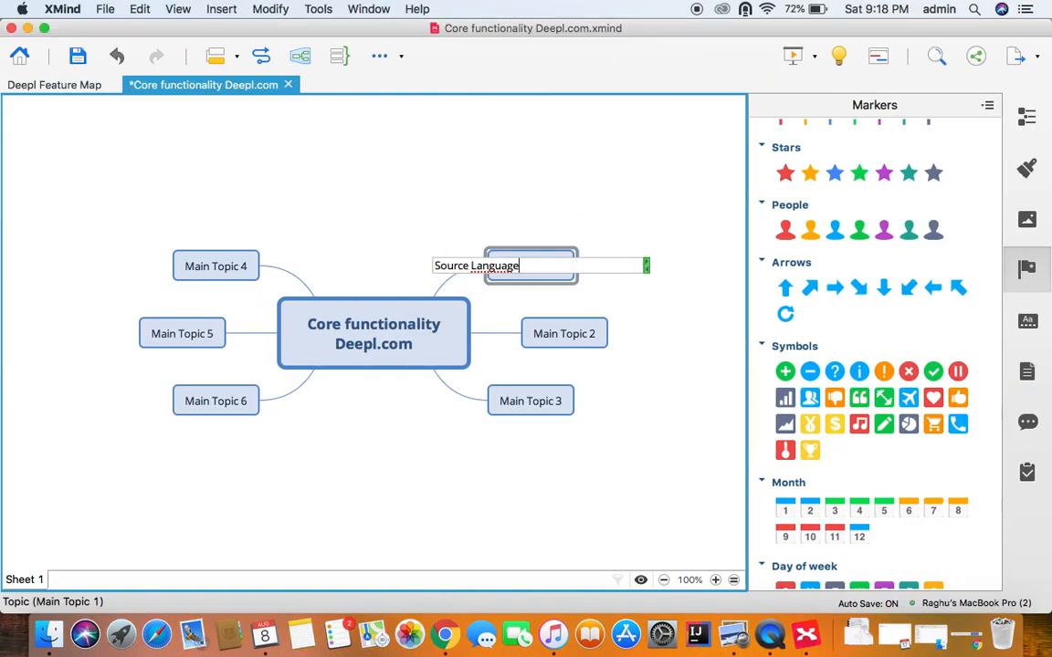
{"action": "key", "text": "Return"}
Add a subtopic under Source Language, insert the Desktop image Screen Shot 2020-08-08 at 9.18.19 PM into it, and shrink the image.
{"action": "key", "text": "Tab"}
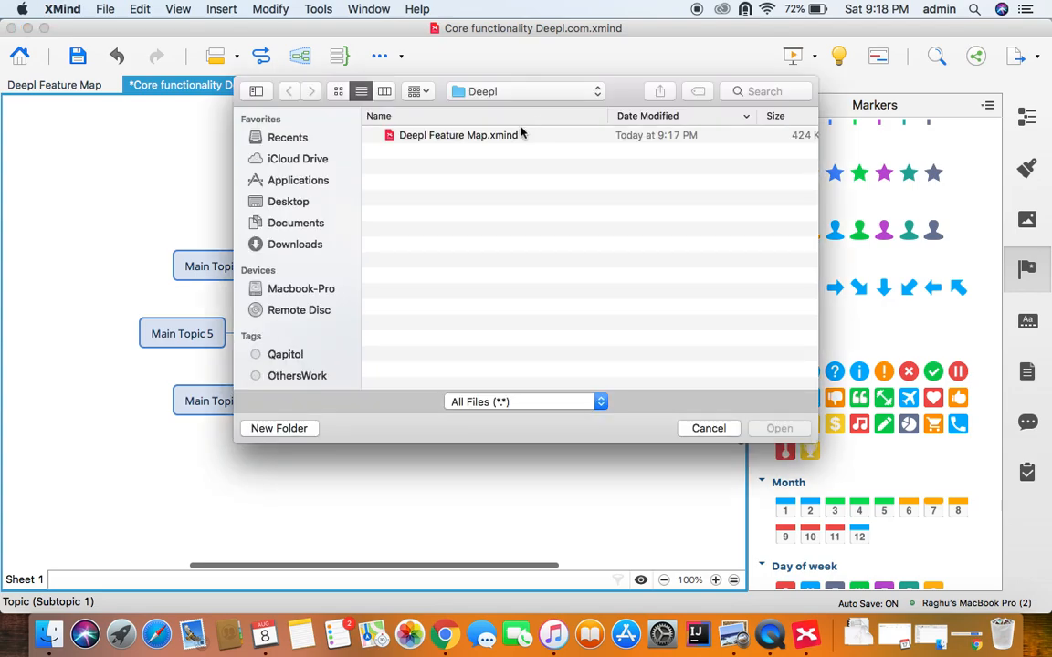
{"action": "left_click", "coordinate": [299, 205]}
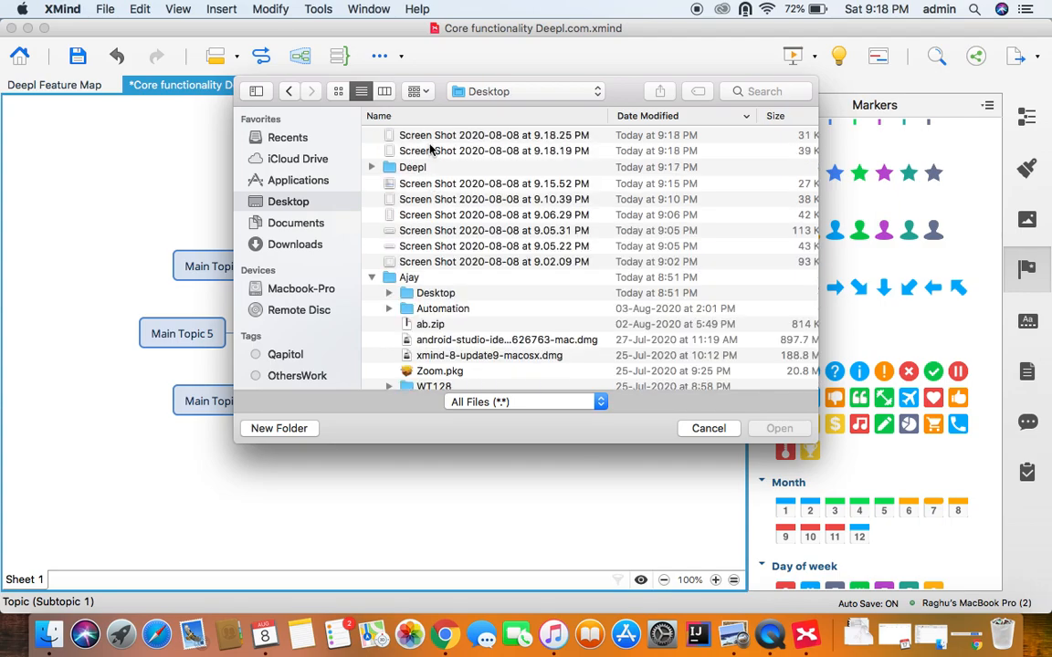
{"action": "left_click", "coordinate": [433, 152]}
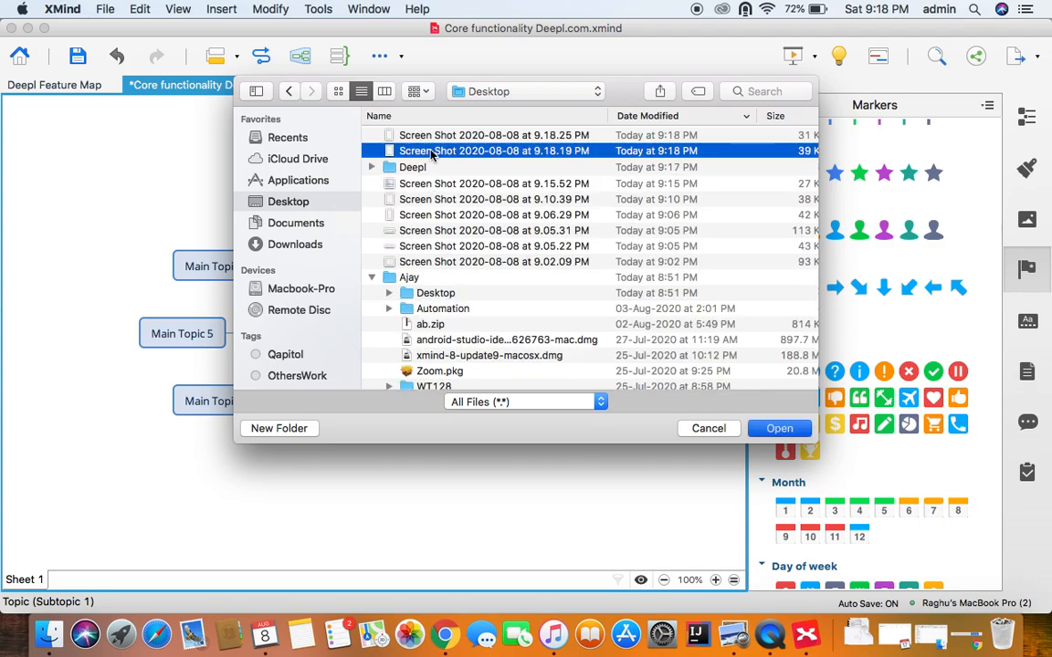
{"action": "double_click", "coordinate": [433, 153]}
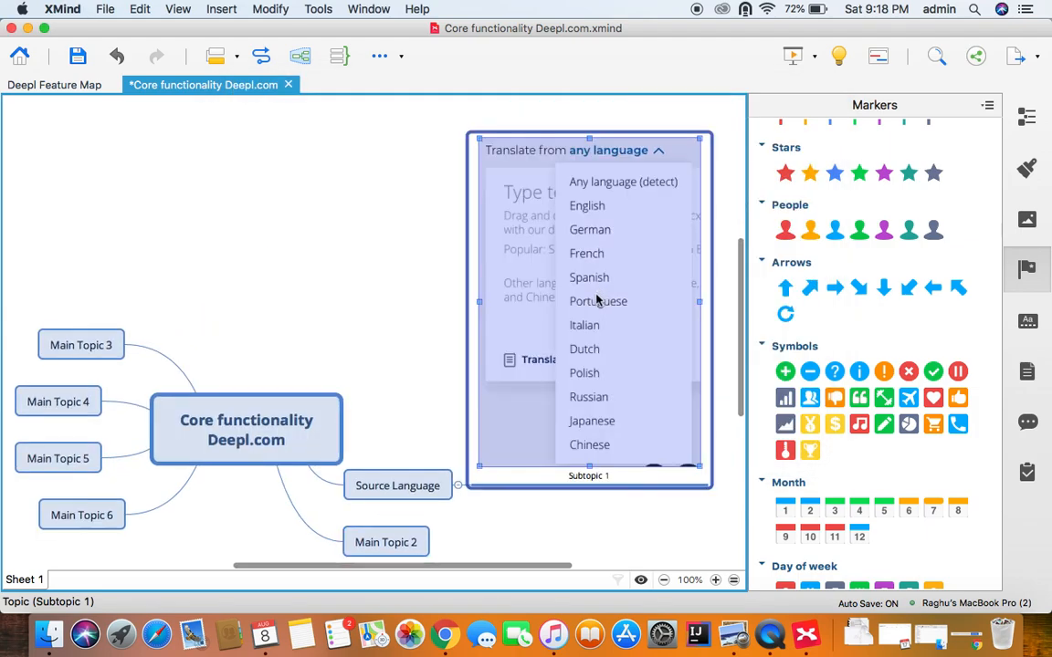
{"action": "left_click", "coordinate": [599, 300]}
{"action": "left_click_drag", "start_coordinate": [681, 441], "coordinate": [638, 388]}
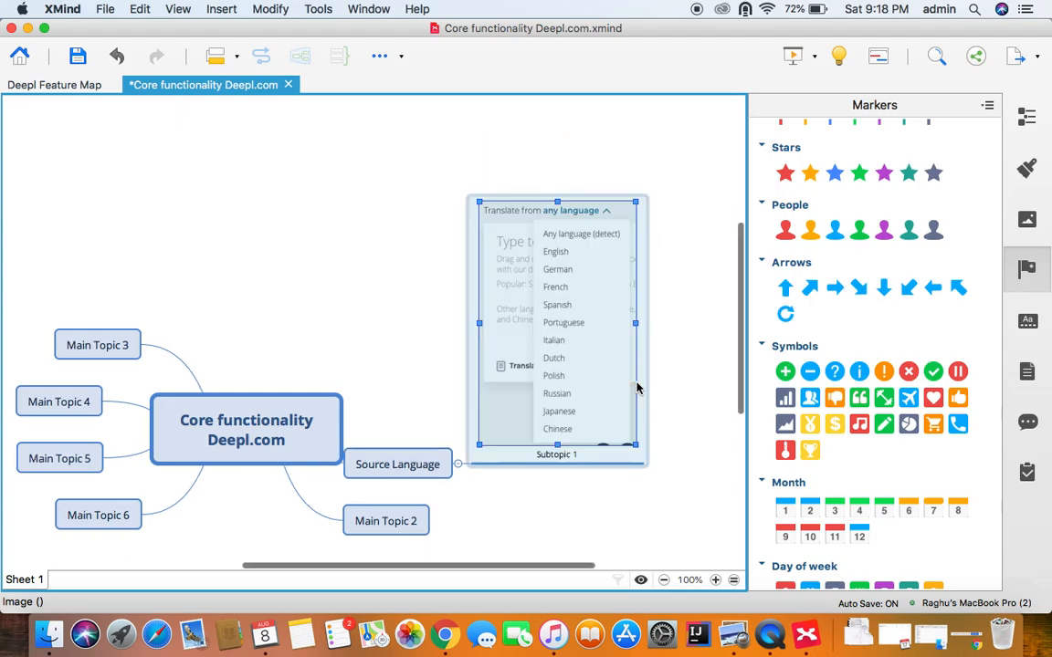
Add a main topic named Target Language directly after Source Language.
{"action": "left_click", "coordinate": [416, 464]}
{"action": "key", "text": "Return"}
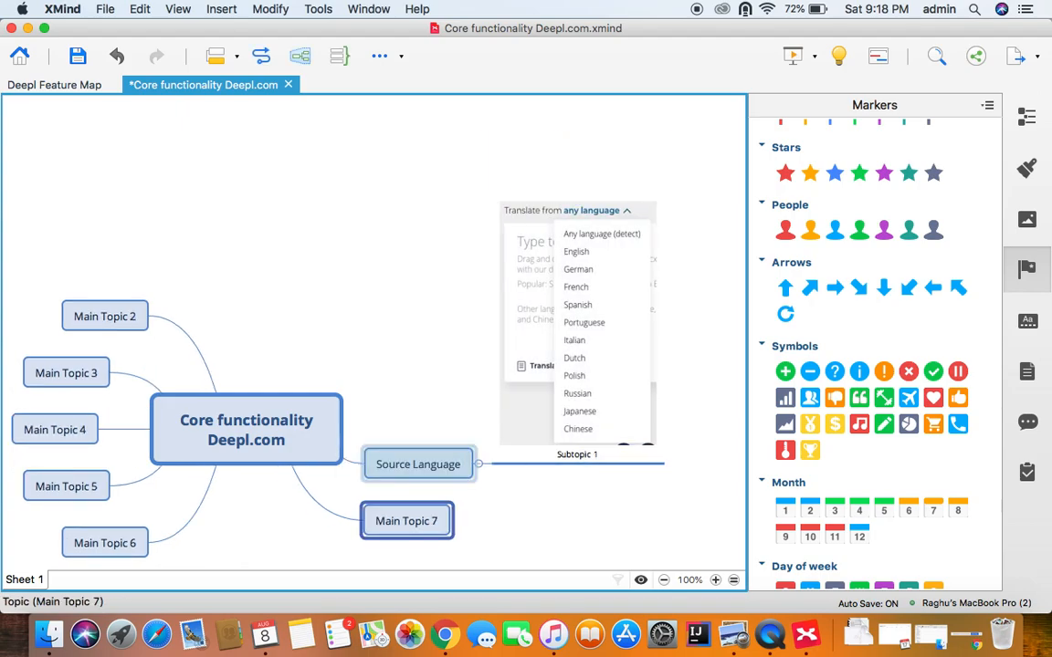
{"action": "type", "text": "Target"}
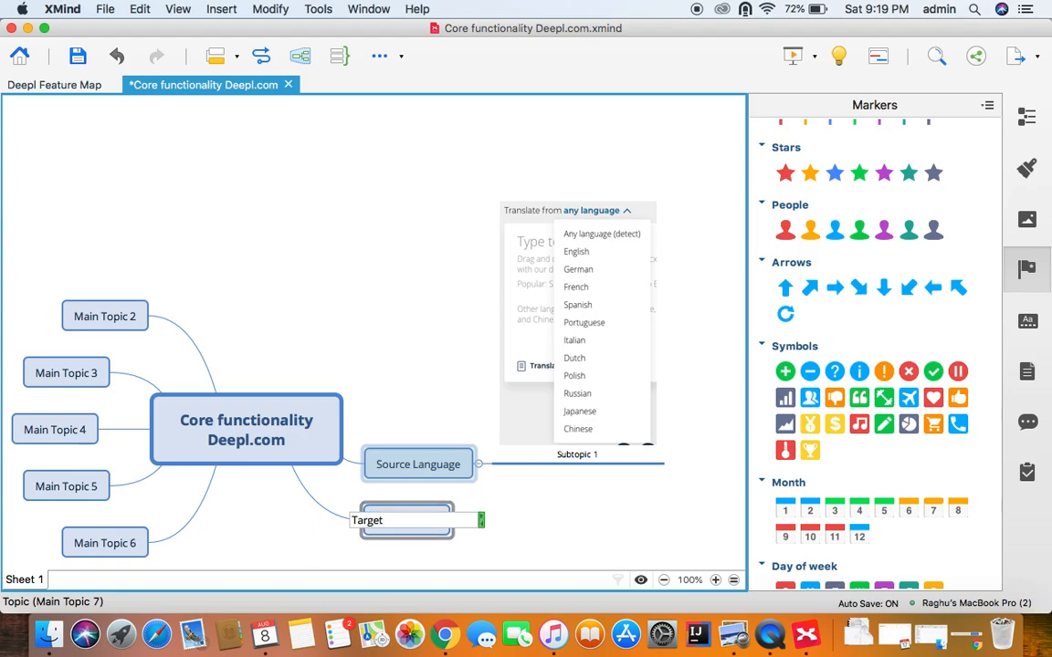
{"action": "type", "text": " Language"}
{"action": "key", "text": "Return"}
Add a subtopic under Target Language, insert the image Screen Shot 2020-08-08 at 9.18.25 PM into it, and shrink the image.
{"action": "key", "text": "Tab"}
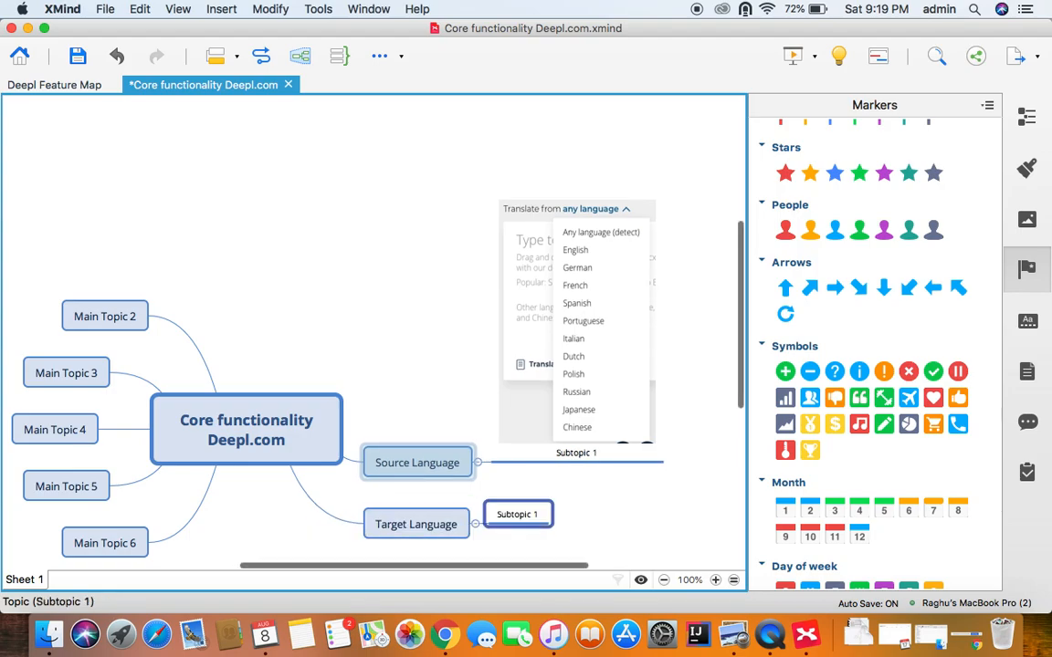
{"action": "key", "text": "super+i"}
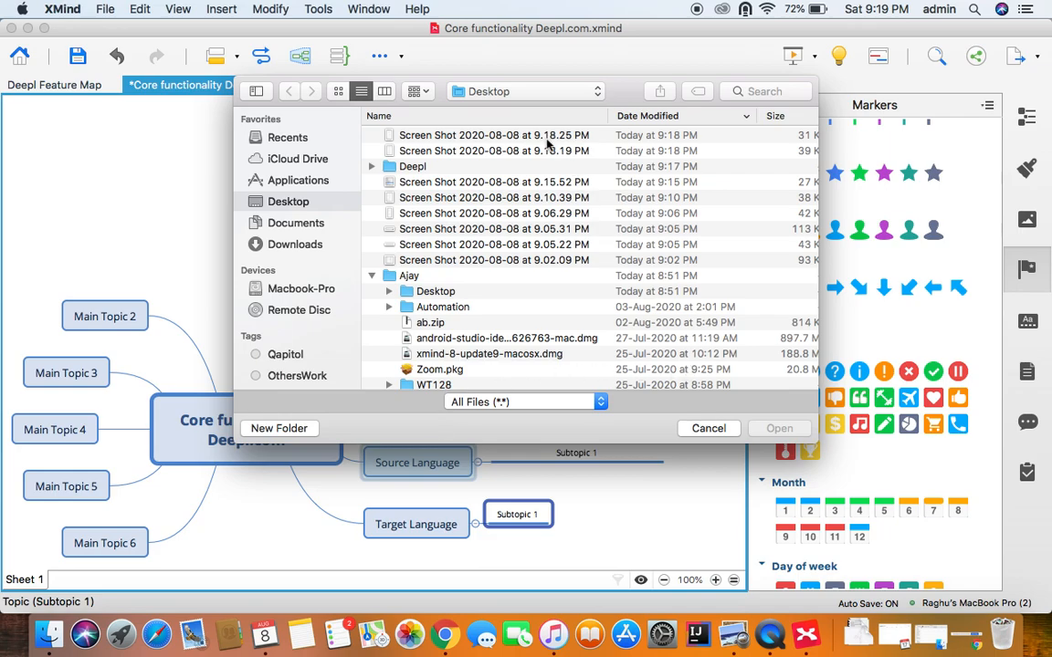
{"action": "left_click", "coordinate": [495, 136]}
{"action": "double_click", "coordinate": [548, 141]}
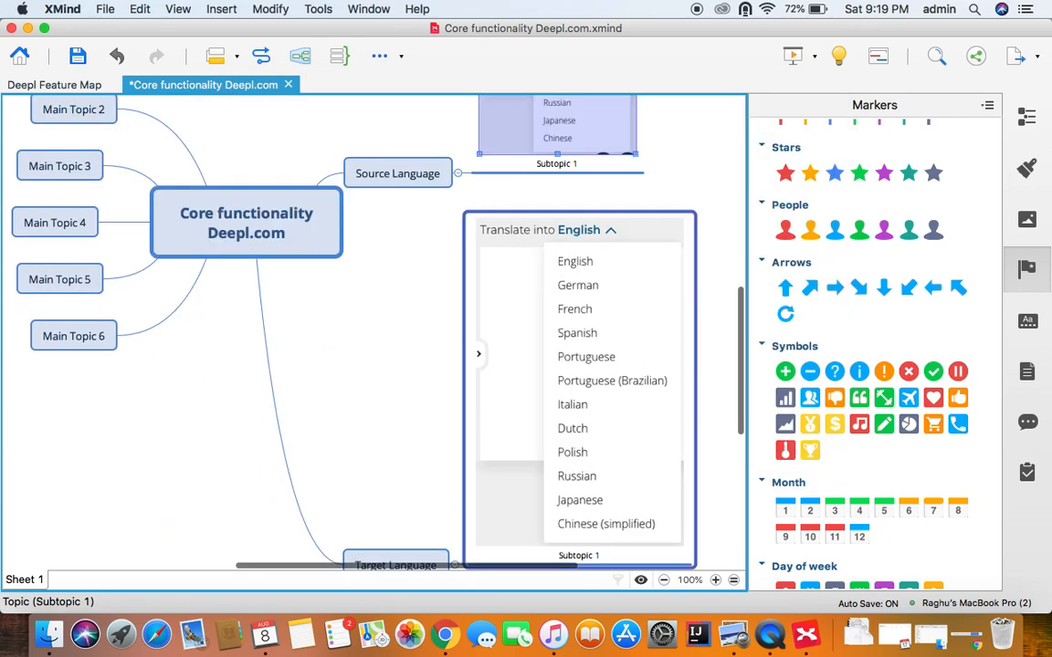
{"action": "scroll", "coordinate": [622, 297], "scroll_direction": "down", "scroll_amount": 5}
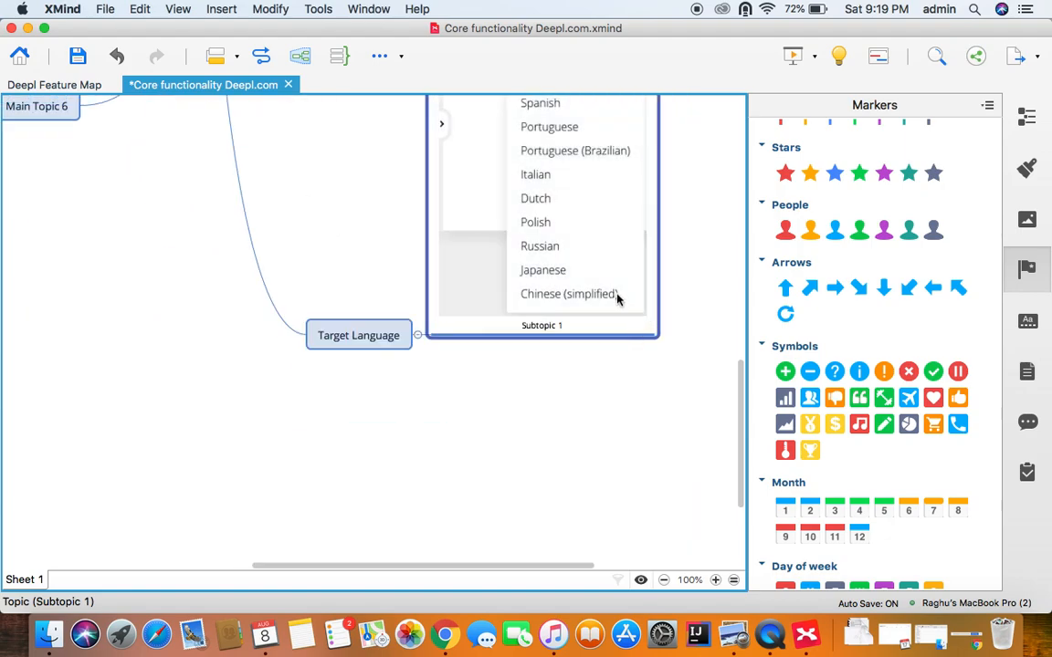
{"action": "left_click", "coordinate": [625, 306]}
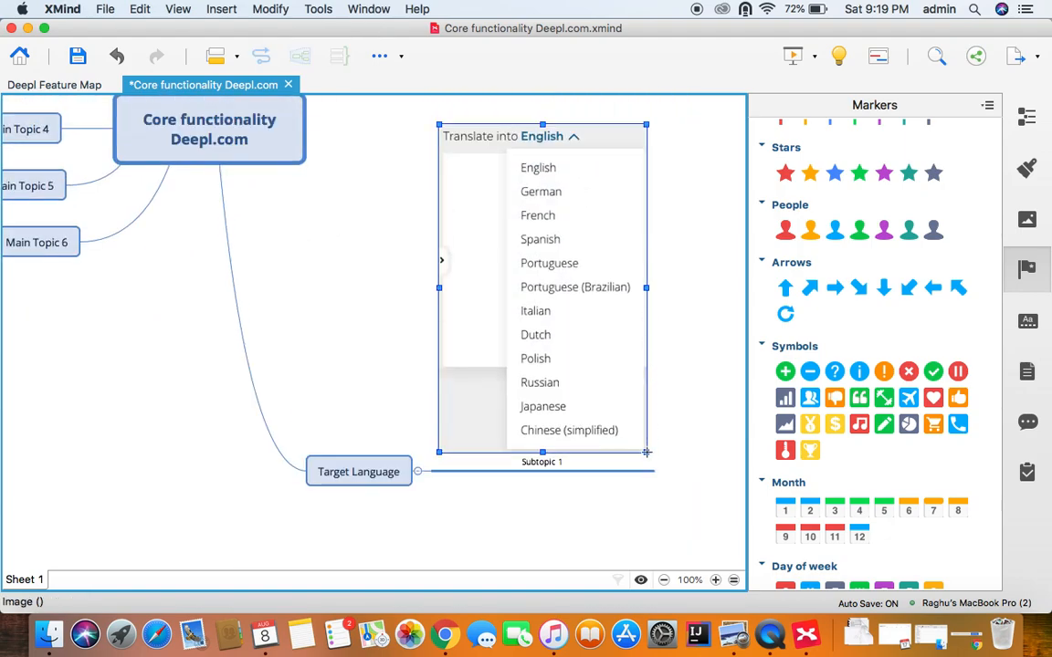
{"action": "left_click_drag", "start_coordinate": [622, 415], "coordinate": [571, 331]}
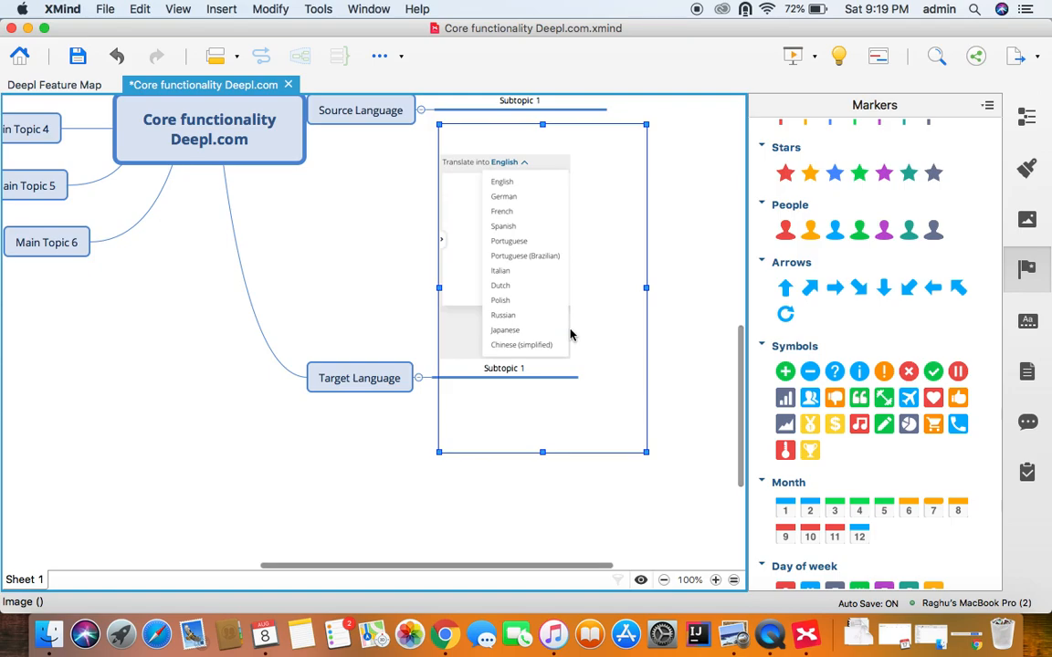
Add a second subtopic under Target Language reading "Except for English, Japanese and Chinese".
{"action": "left_click", "coordinate": [472, 379]}
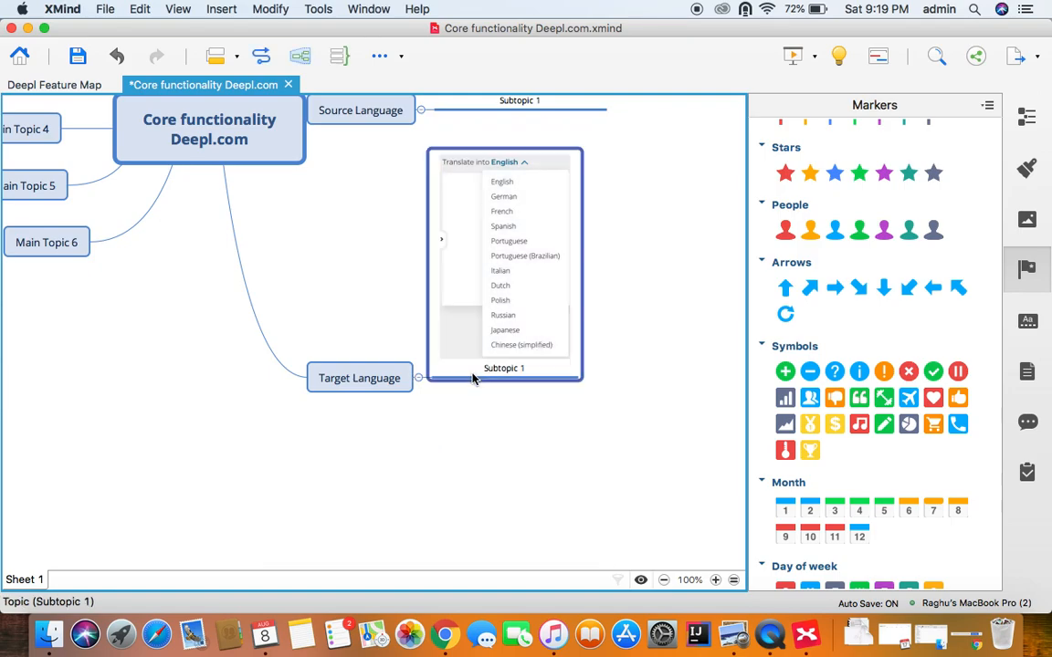
{"action": "key", "text": "Return"}
{"action": "type", "text": "E"}
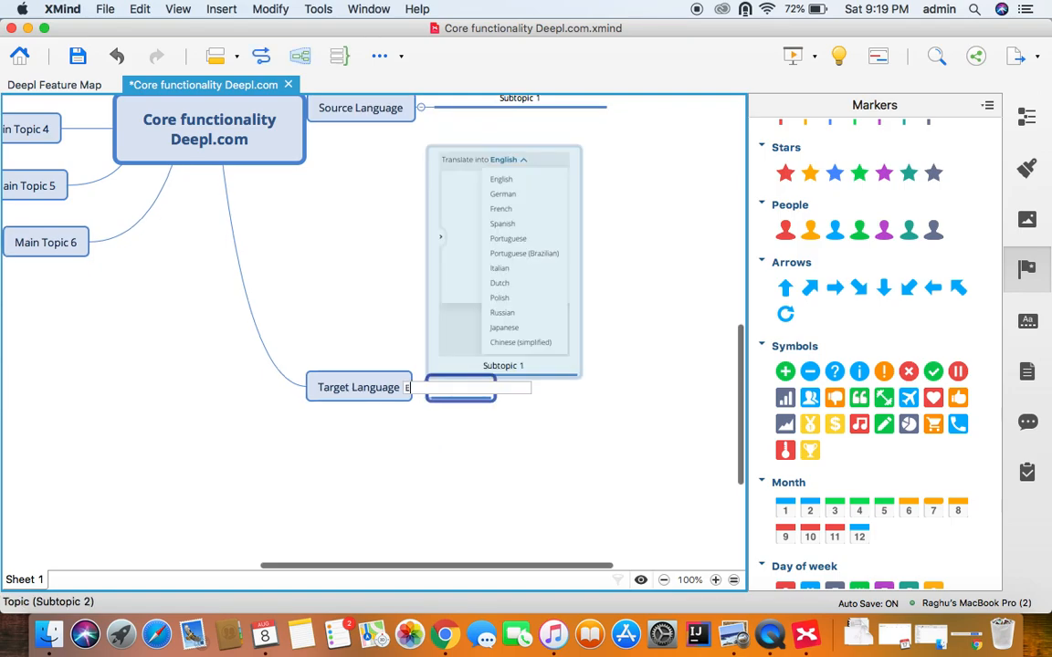
{"action": "type", "text": "xcept for"}
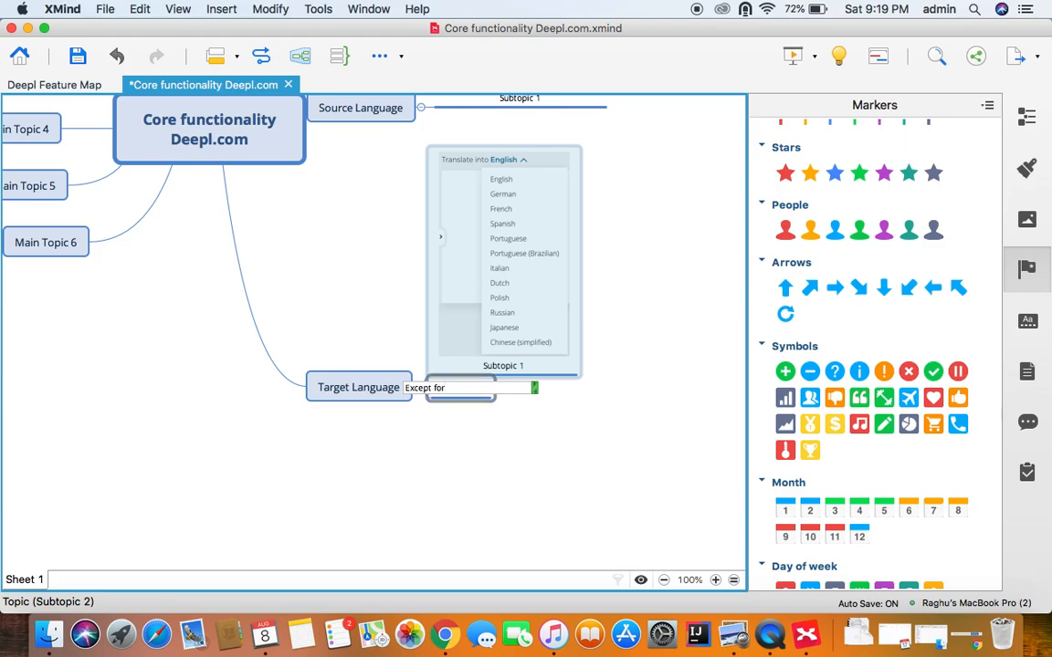
{"action": "type", "text": " English, Ja"}
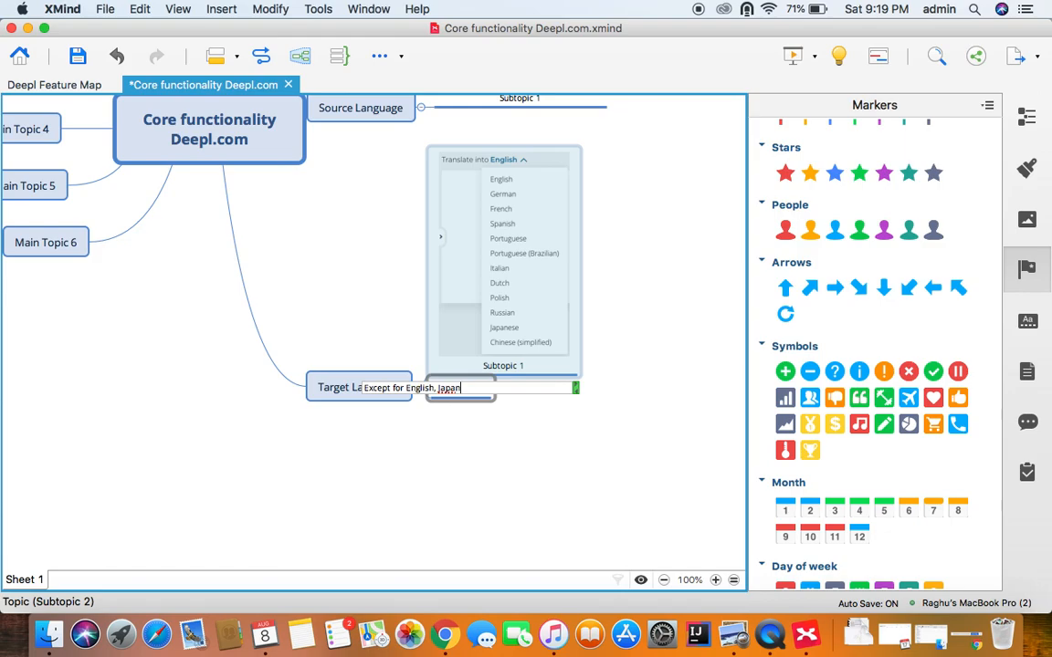
{"action": "type", "text": "Chinese"}
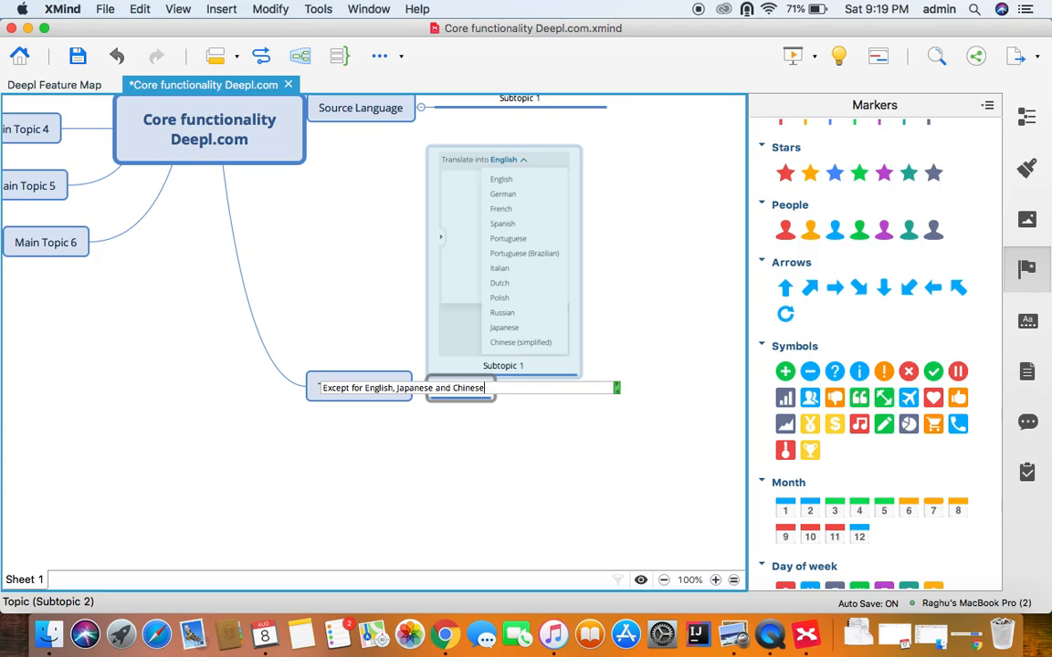
{"action": "key", "text": "Return"}
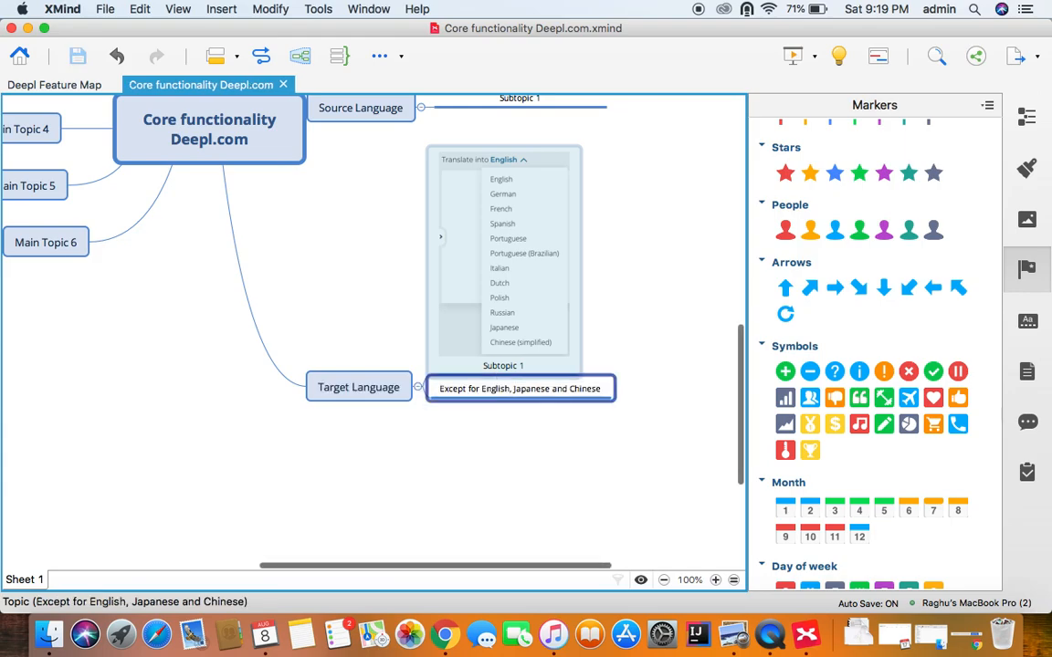
Append "(simplified)" to the end of the "Except for English, Japanese and Chinese" subtopic.
{"action": "double_click", "coordinate": [589, 389]}
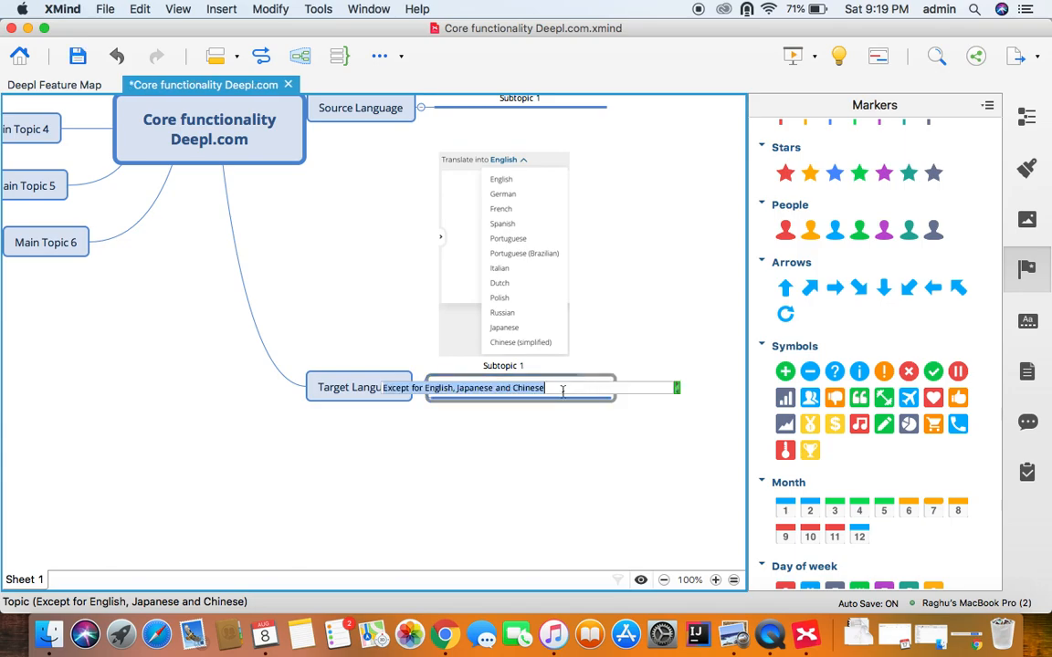
{"action": "left_click", "coordinate": [562, 391]}
{"action": "type", "text": "(s"}
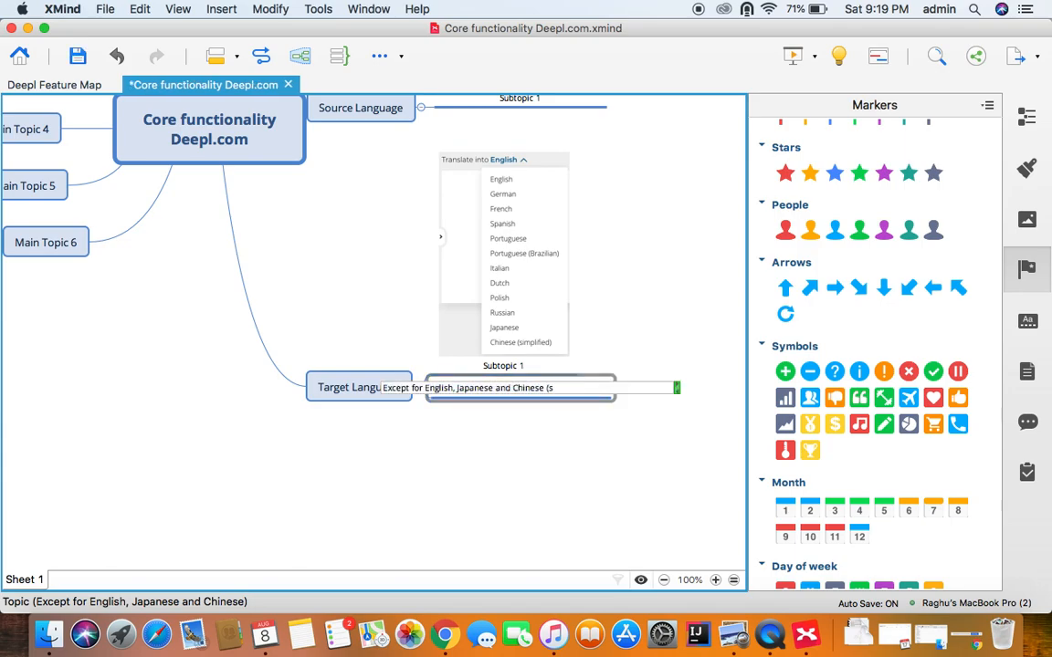
{"action": "type", "text": "implified)"}
{"action": "key", "text": "Return"}
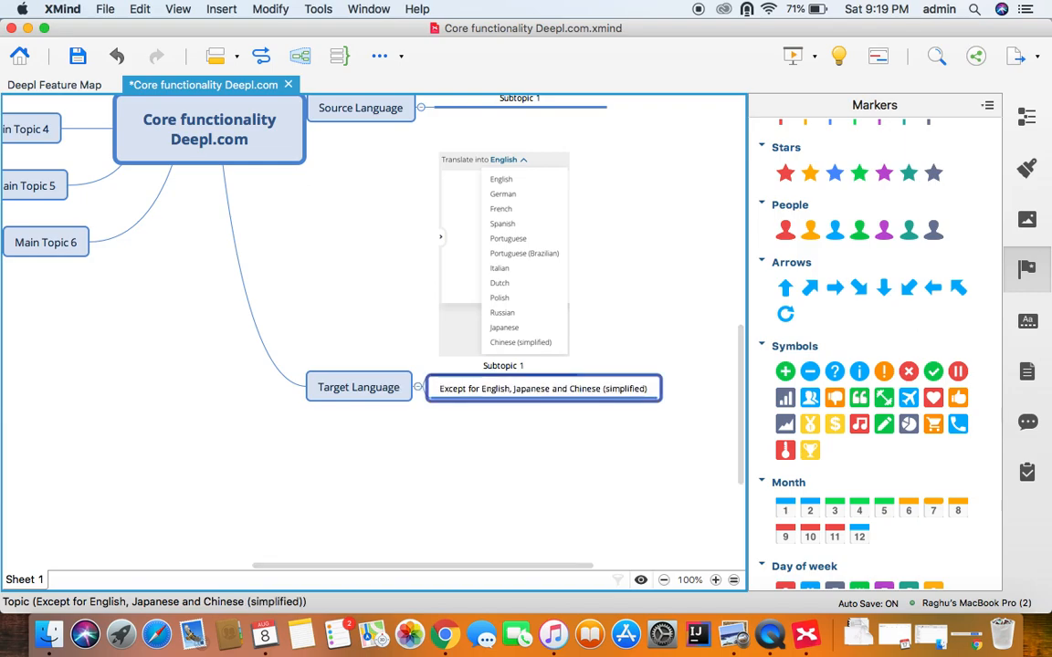
Add a third subtopic named Option under Target Language.
{"action": "key", "text": "Return"}
{"action": "type", "text": "Option"}
{"action": "key", "text": "Return"}
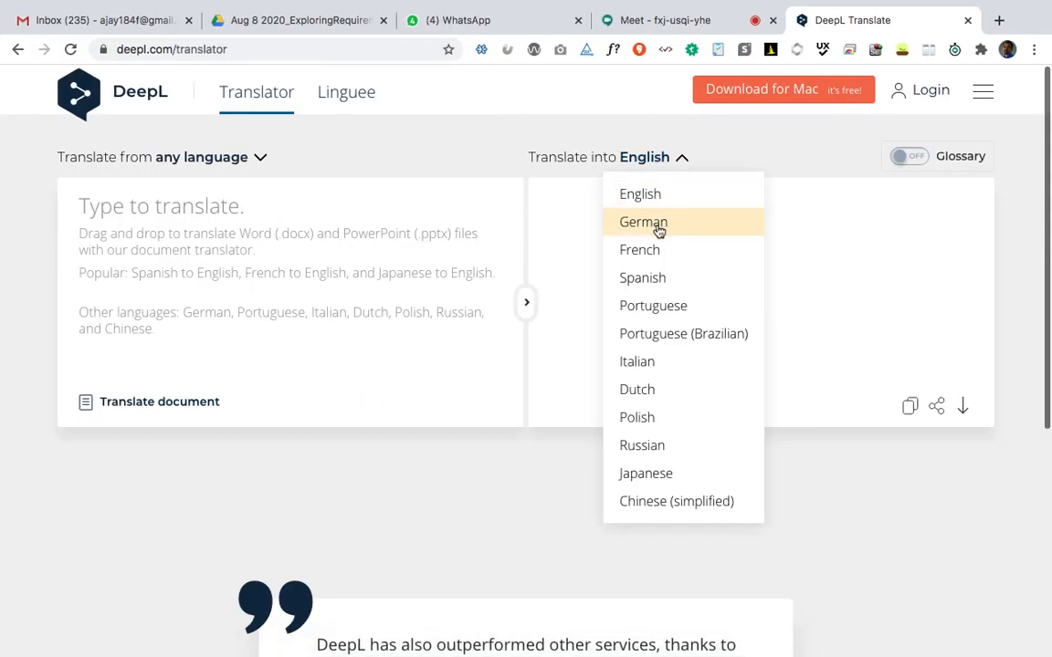
On the DeepL page in Chrome, set the target language to German and capture a screenshot of the expanded Formal/informal list.
{"action": "left_click", "coordinate": [659, 232]}
{"action": "left_click", "coordinate": [864, 159]}
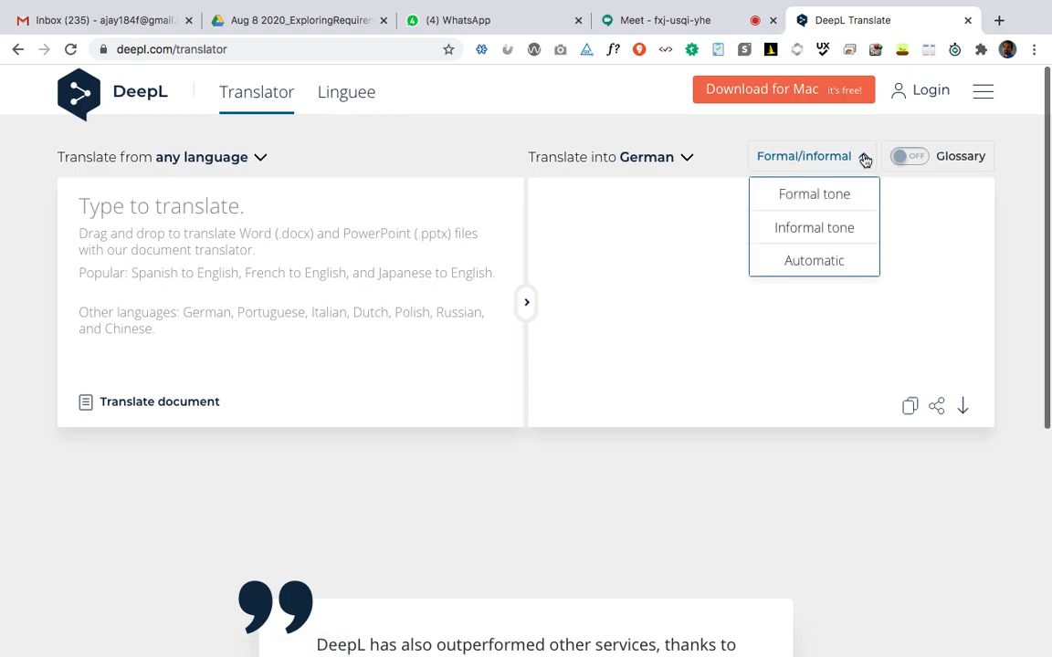
{"action": "key", "text": "super+shift+4"}
{"action": "left_click_drag", "start_coordinate": [741, 135], "coordinate": [890, 291]}
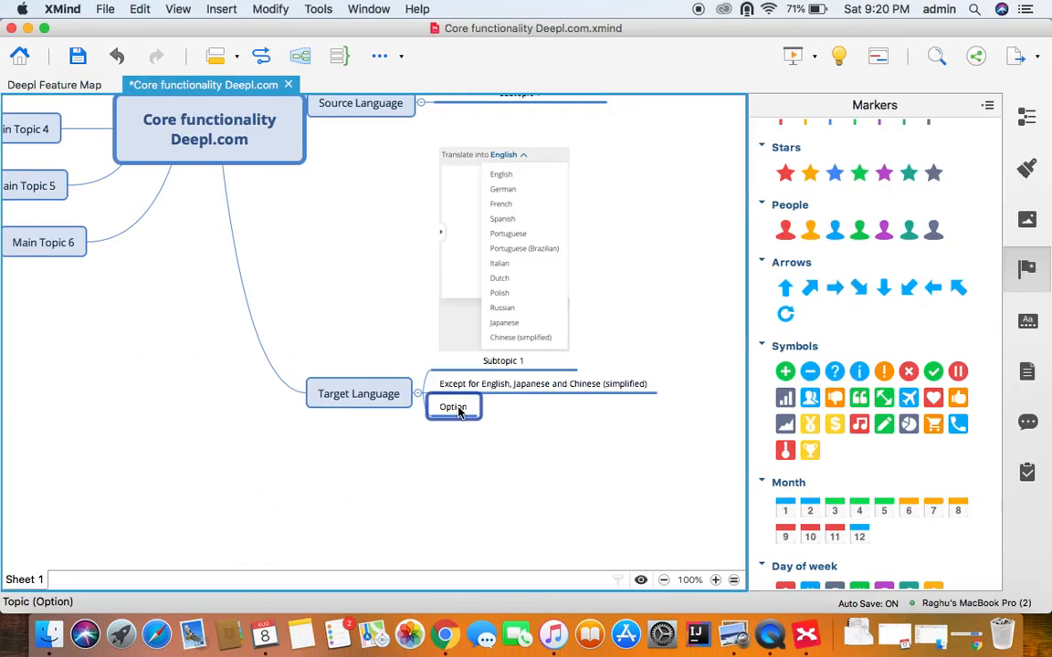
Back in XMind, add a subtopic under Option, insert the image Screen Shot 2020-08-08 at 9.19.57 PM, and shrink it.
{"action": "key", "text": "Tab"}
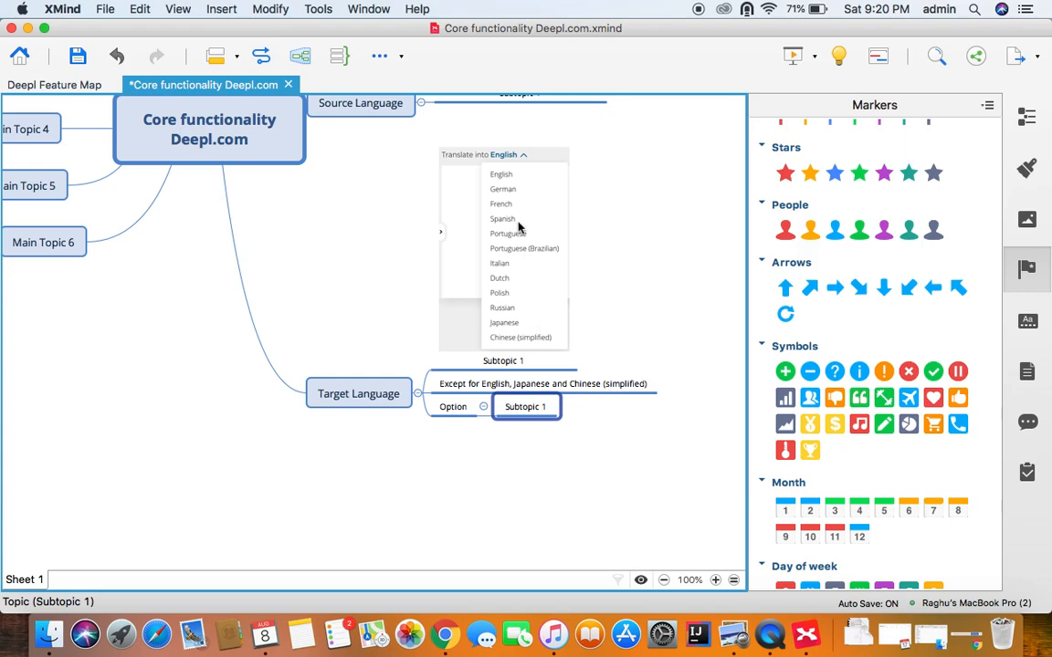
{"action": "key", "text": "super+i"}
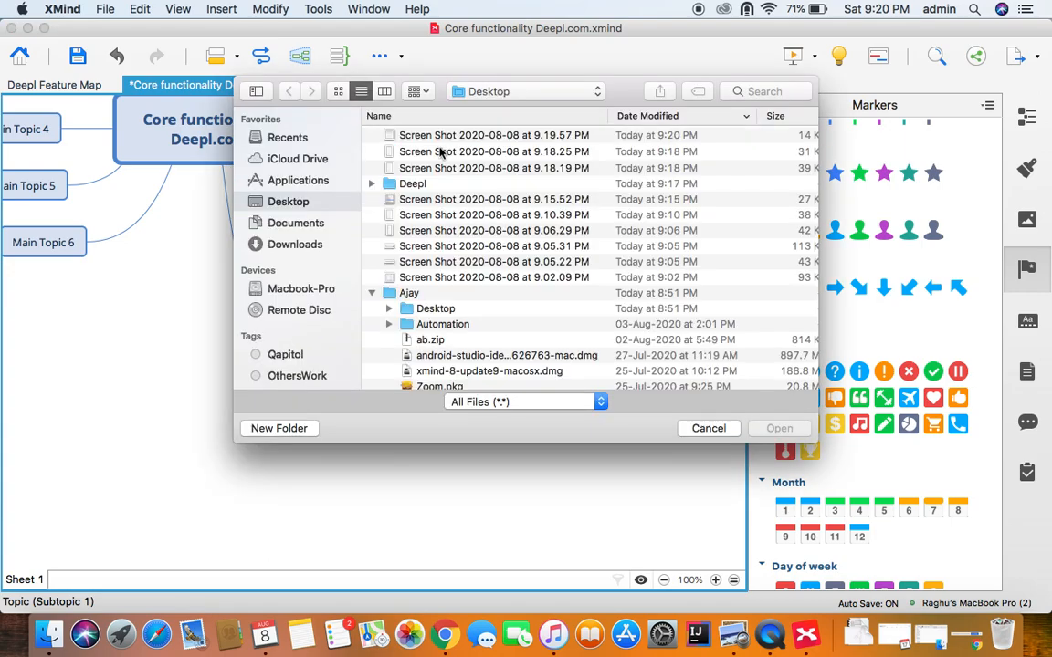
{"action": "left_click", "coordinate": [443, 136]}
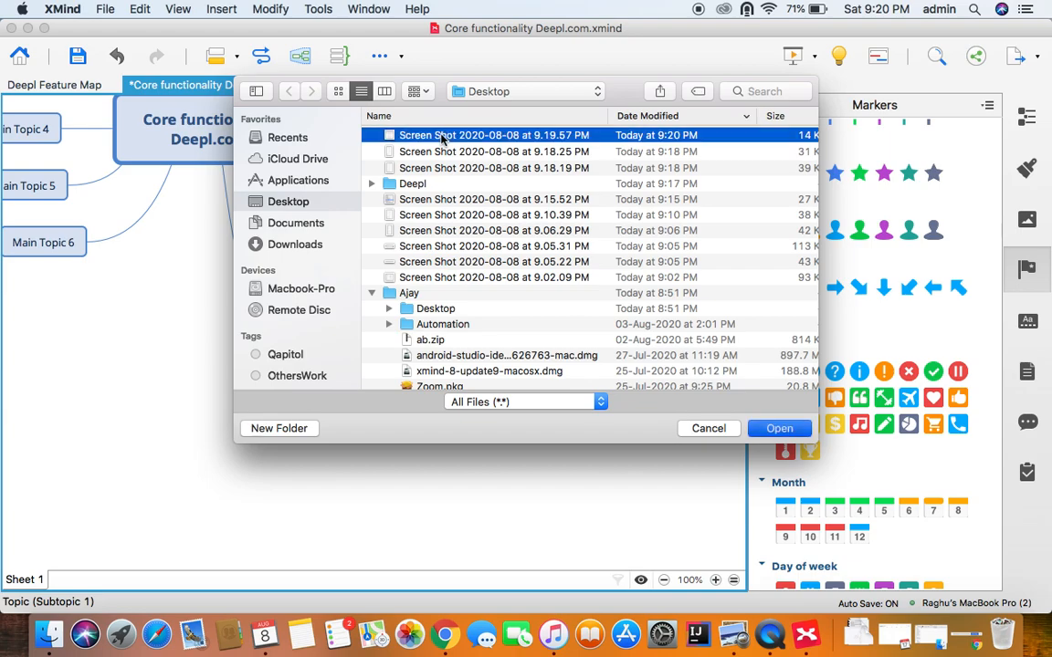
{"action": "double_click", "coordinate": [443, 136]}
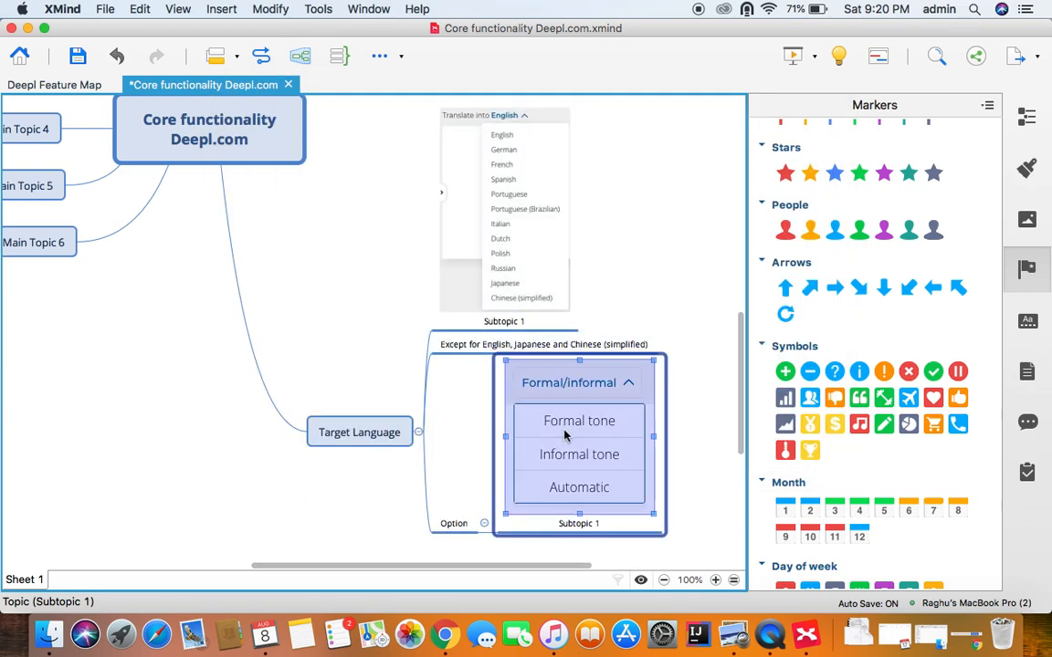
{"action": "left_click", "coordinate": [652, 513]}
{"action": "left_click_drag", "start_coordinate": [655, 515], "coordinate": [620, 471]}
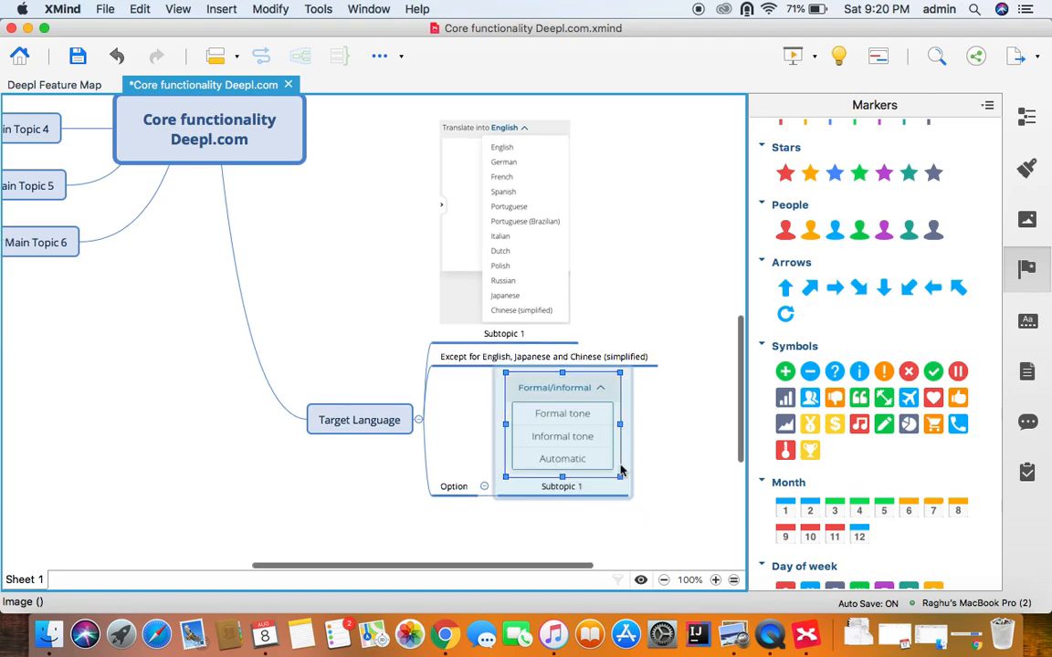
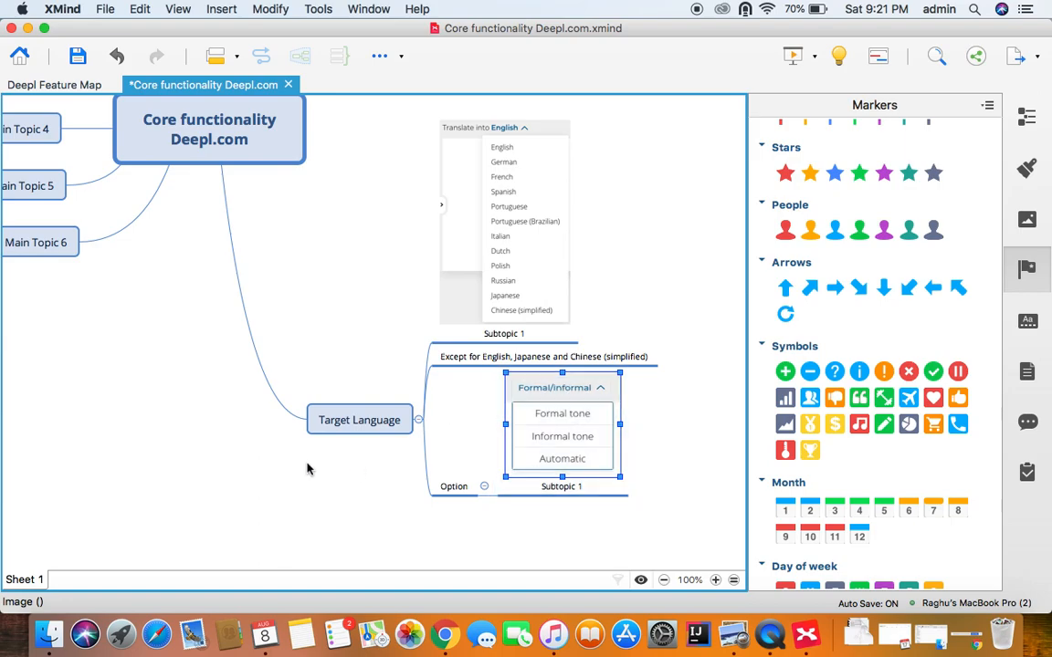
Look over the core functionality map and return to the DeepL translator page in Chrome.
{"action": "scroll", "coordinate": [307, 468], "scroll_direction": "up", "scroll_amount": 2}
{"action": "scroll", "coordinate": [307, 469], "scroll_direction": "up", "scroll_amount": 3}
{"action": "scroll", "coordinate": [307, 468], "scroll_direction": "left", "scroll_amount": 3}
{"action": "key", "text": "ctrl+Right"}
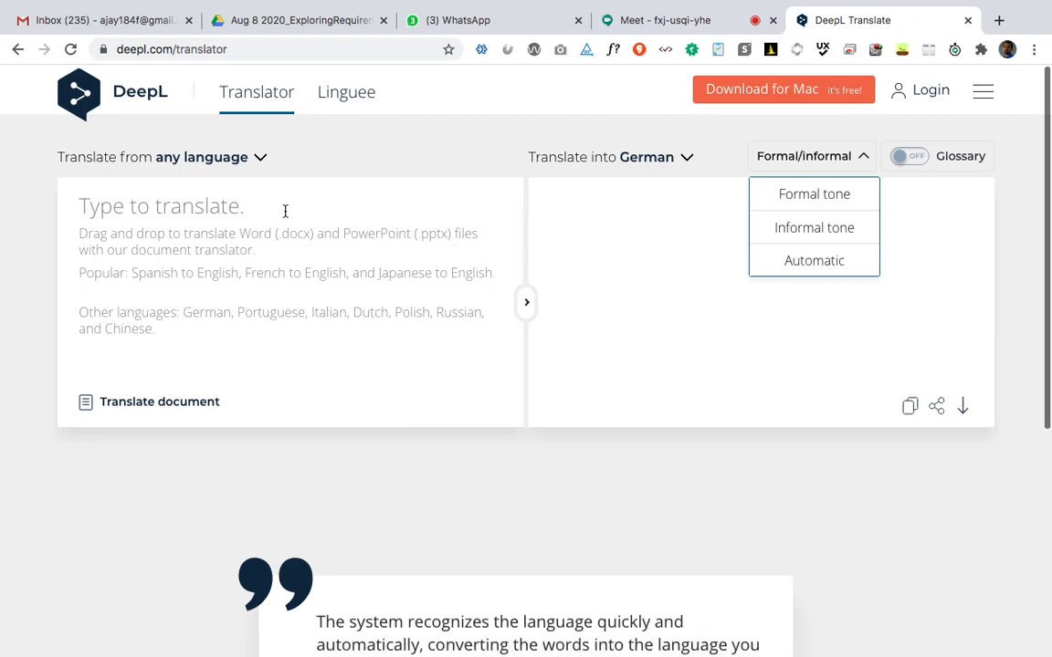
Review the source language list and the options on the DeepL page against the core functionality map in XMind.
{"action": "left_click", "coordinate": [261, 162]}
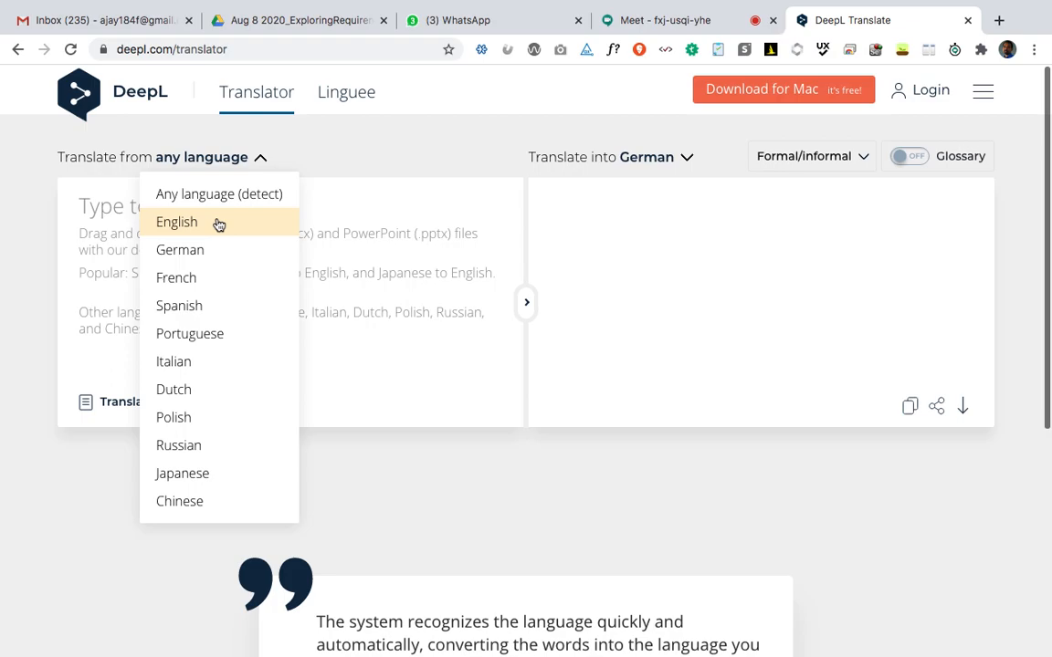
{"action": "left_click", "coordinate": [332, 158]}
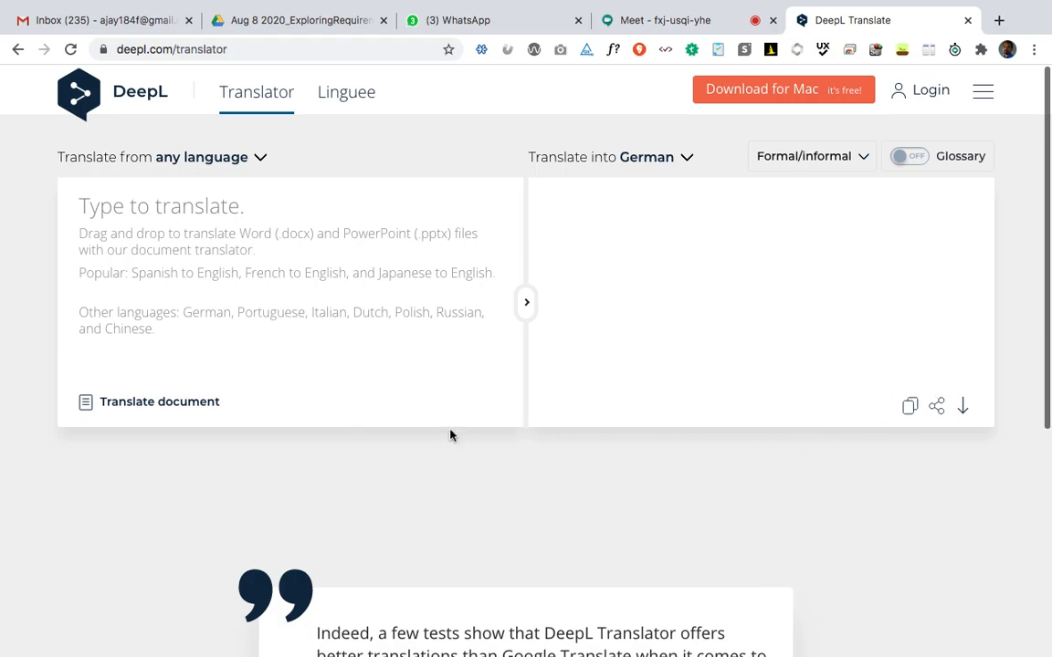
{"action": "key", "text": "ctrl+Left"}
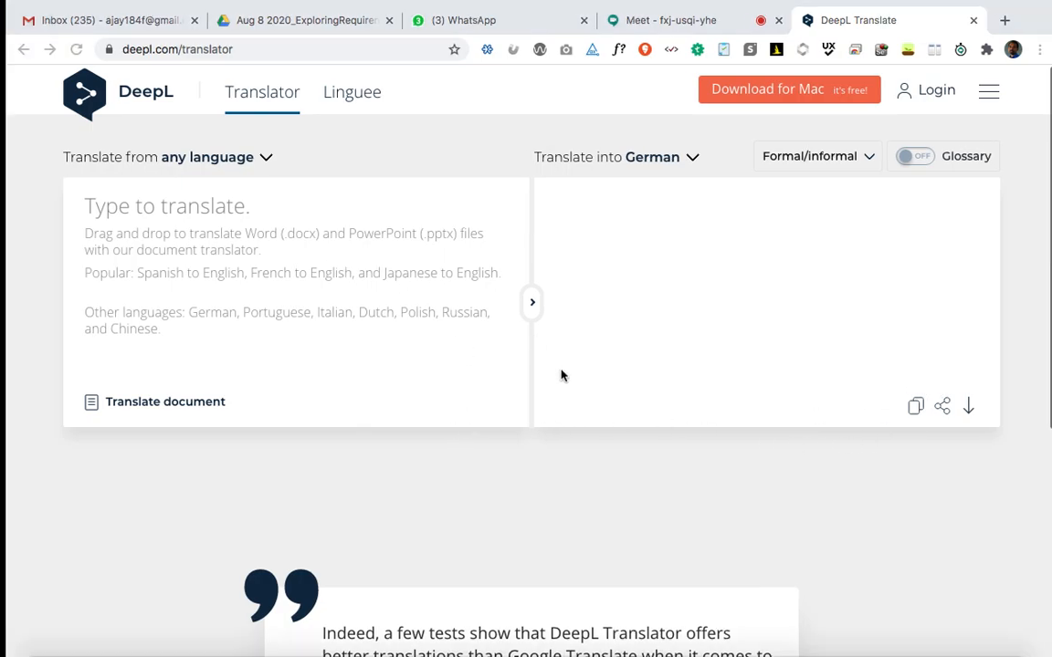
{"action": "left_click", "coordinate": [289, 355]}
{"action": "key", "text": "ctrl+Right"}
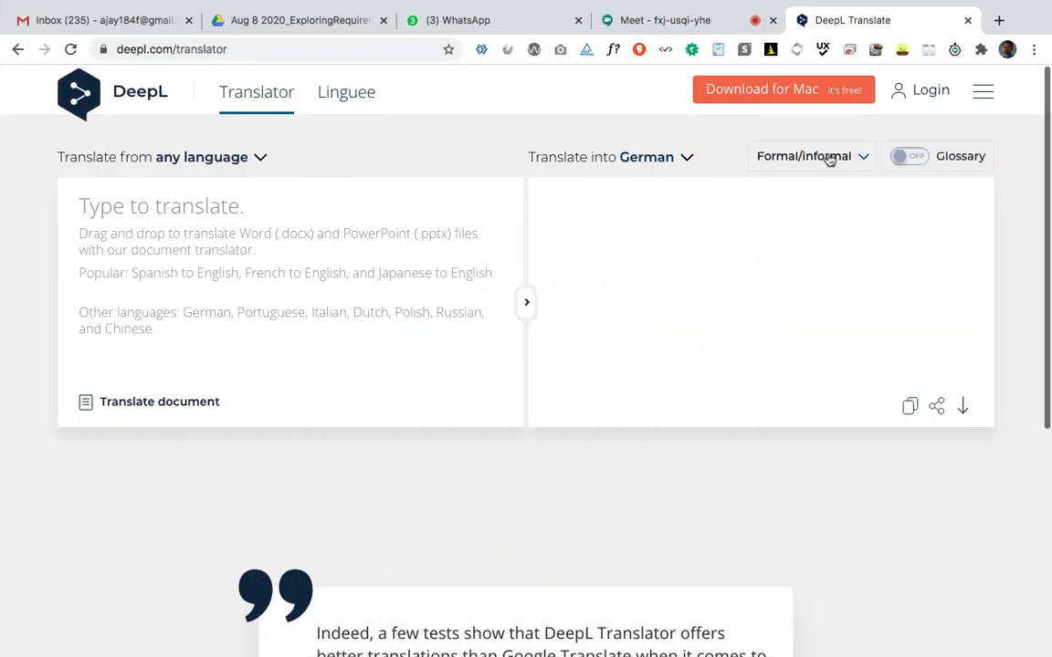
{"action": "key", "text": "ctrl+Left"}
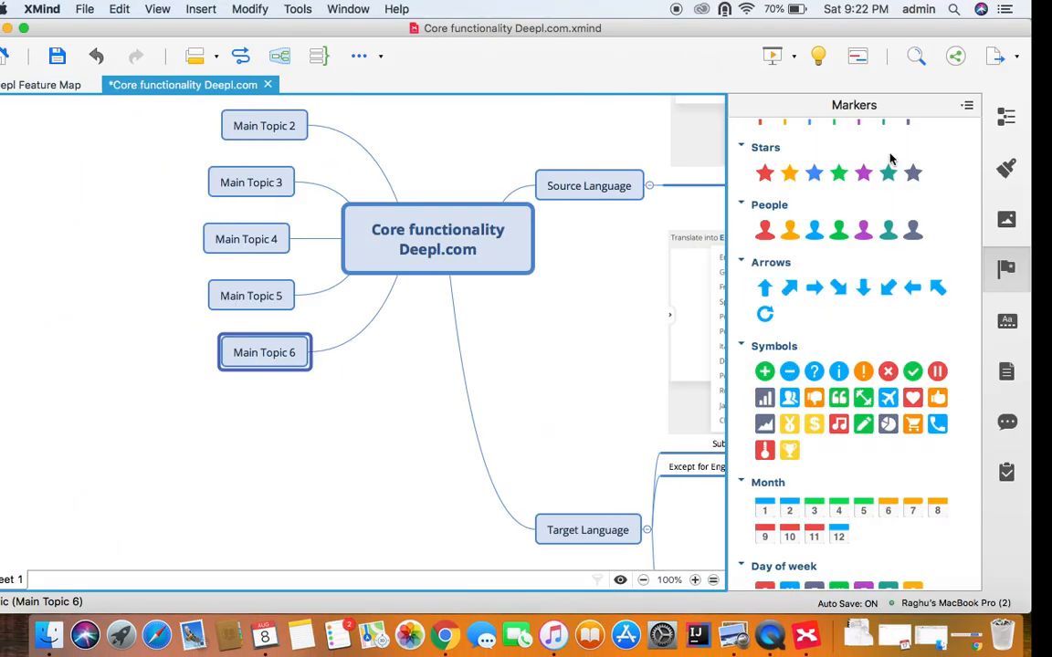
{"action": "key", "text": "ctrl+Right"}
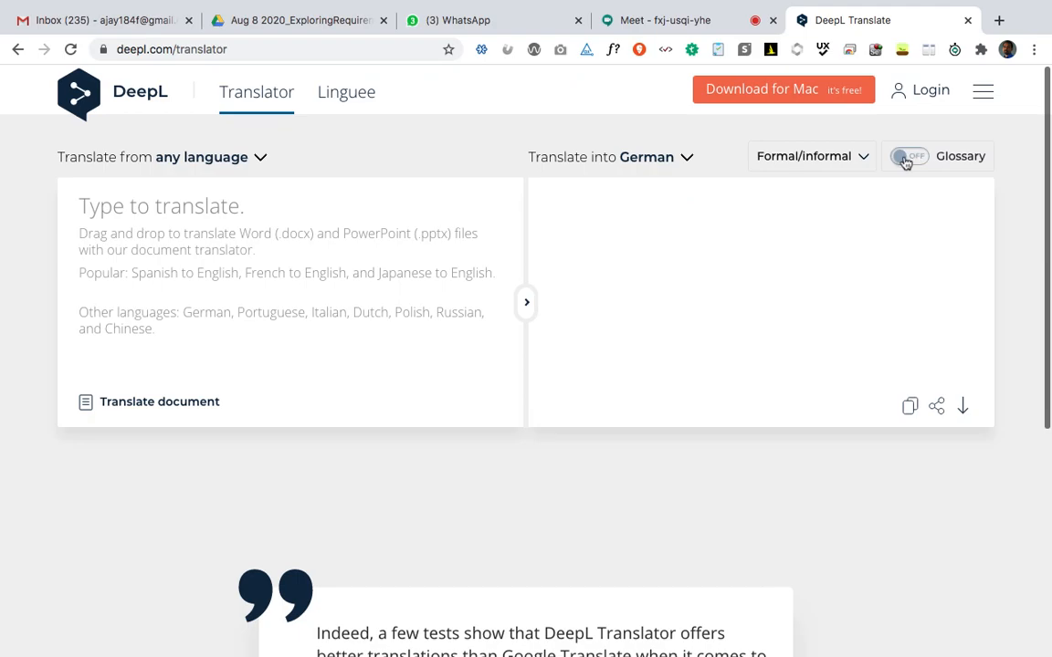
Open the Glossary on the DeepL page and capture a screenshot of its whole panel.
{"action": "left_click", "coordinate": [906, 160]}
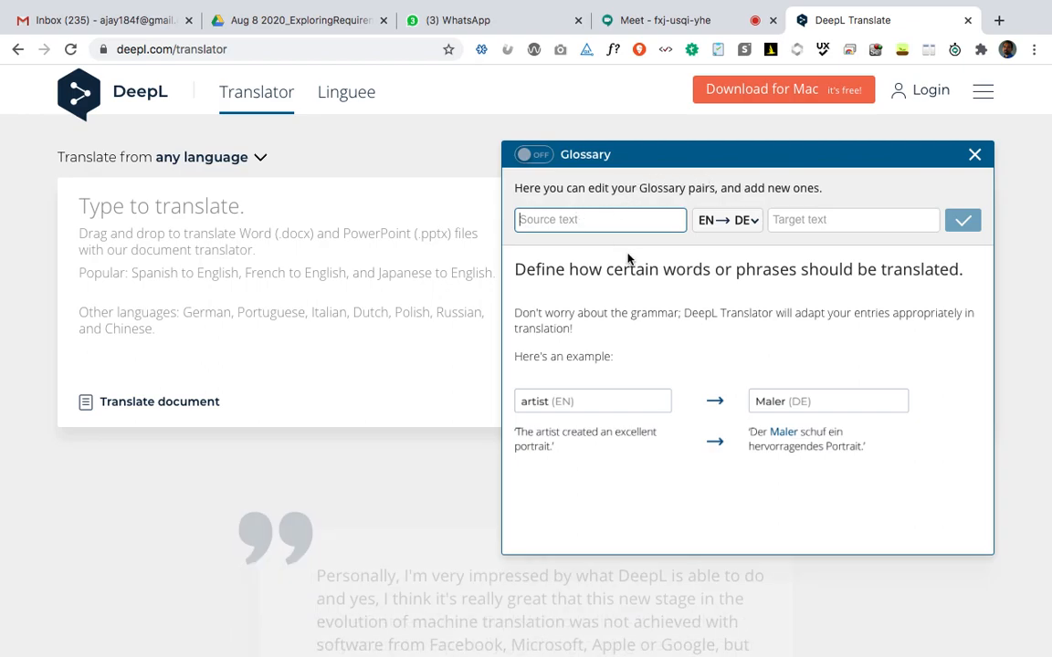
{"action": "key", "text": "super+shift+4"}
{"action": "left_click_drag", "start_coordinate": [502, 141], "coordinate": [1002, 563]}
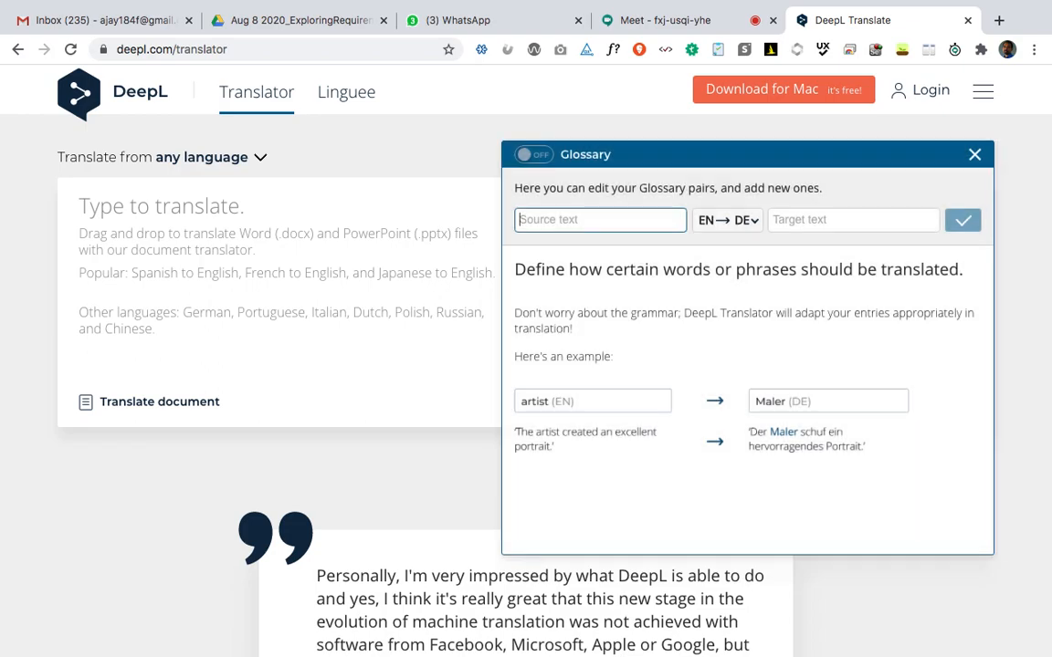
Back in XMind, rename Main Topic 6 to Glossary and add a subtopic under it.
{"action": "key", "text": "super+Tab"}
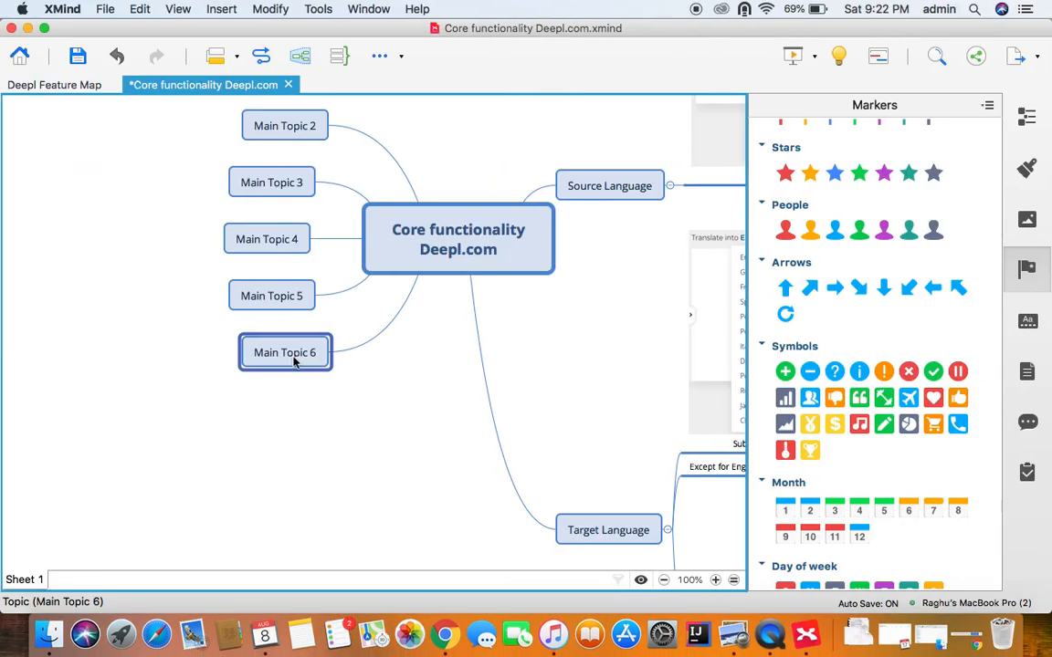
{"action": "type", "text": "Glossary"}
{"action": "key", "text": "Return"}
{"action": "key", "text": "Tab"}
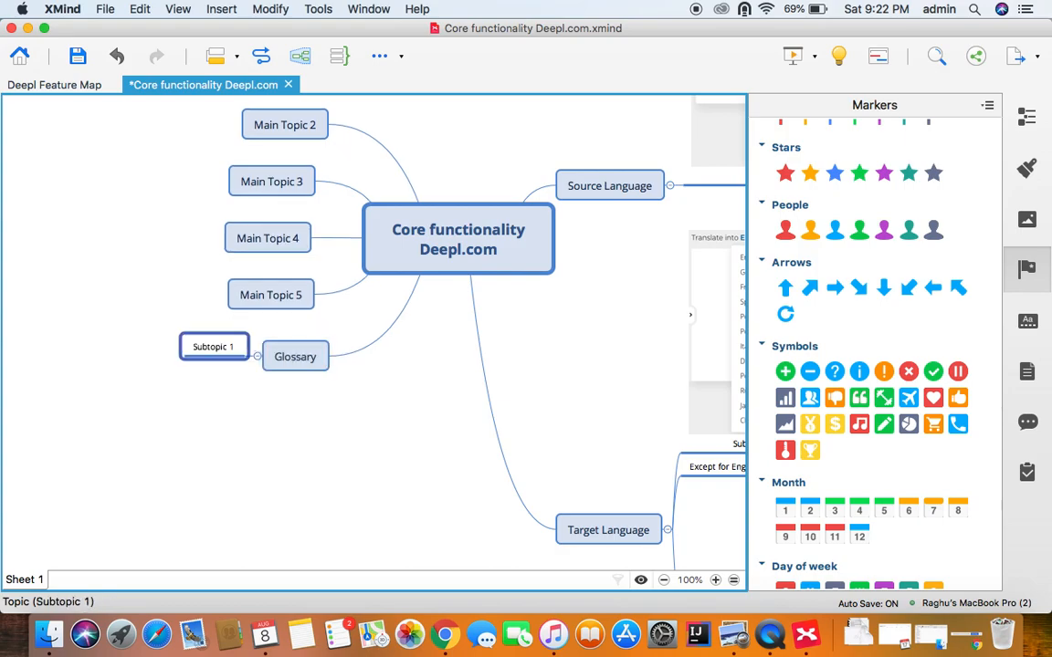
Insert the image Screen Shot 2020-08-08 at 9.22.35 PM into the Glossary subtopic and shrink it.
{"action": "key", "text": "super+shift+i"}
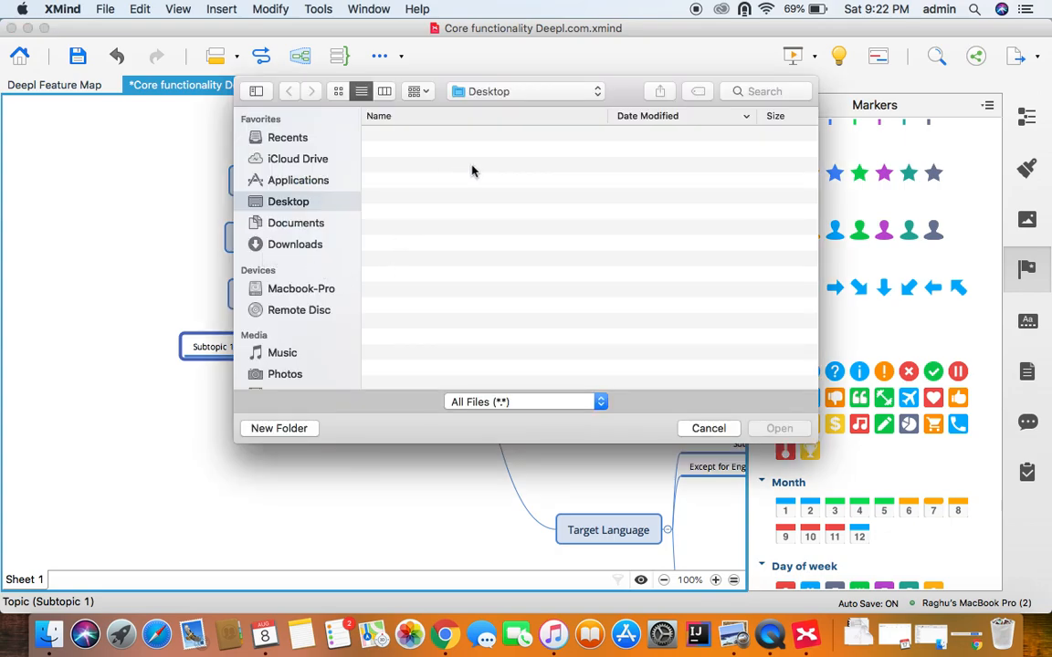
{"action": "left_click", "coordinate": [451, 137]}
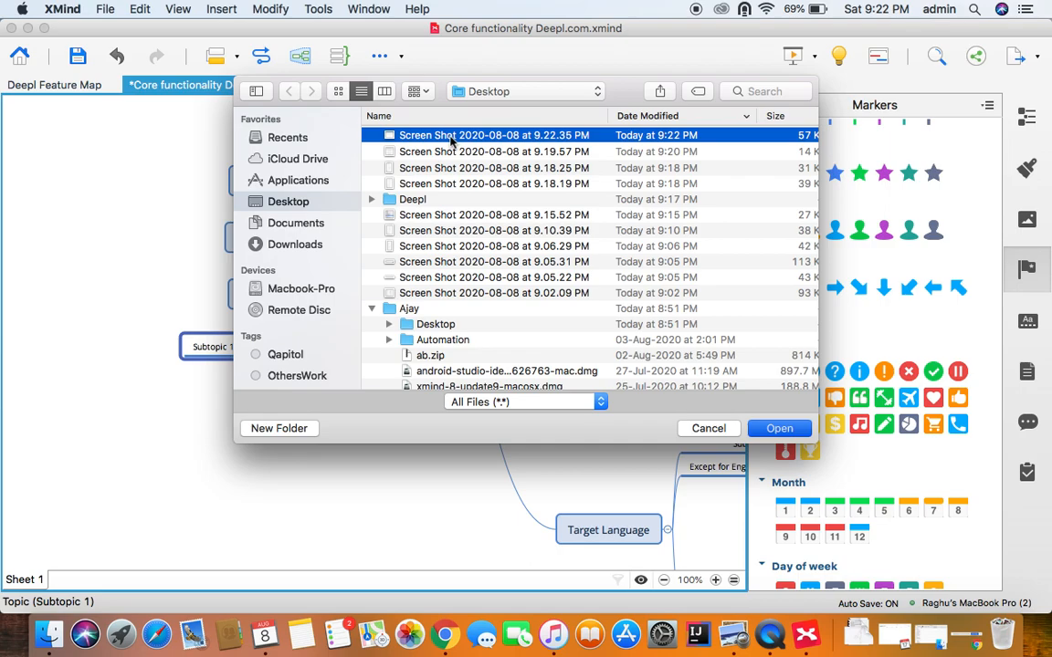
{"action": "double_click", "coordinate": [450, 137]}
{"action": "left_click", "coordinate": [279, 325]}
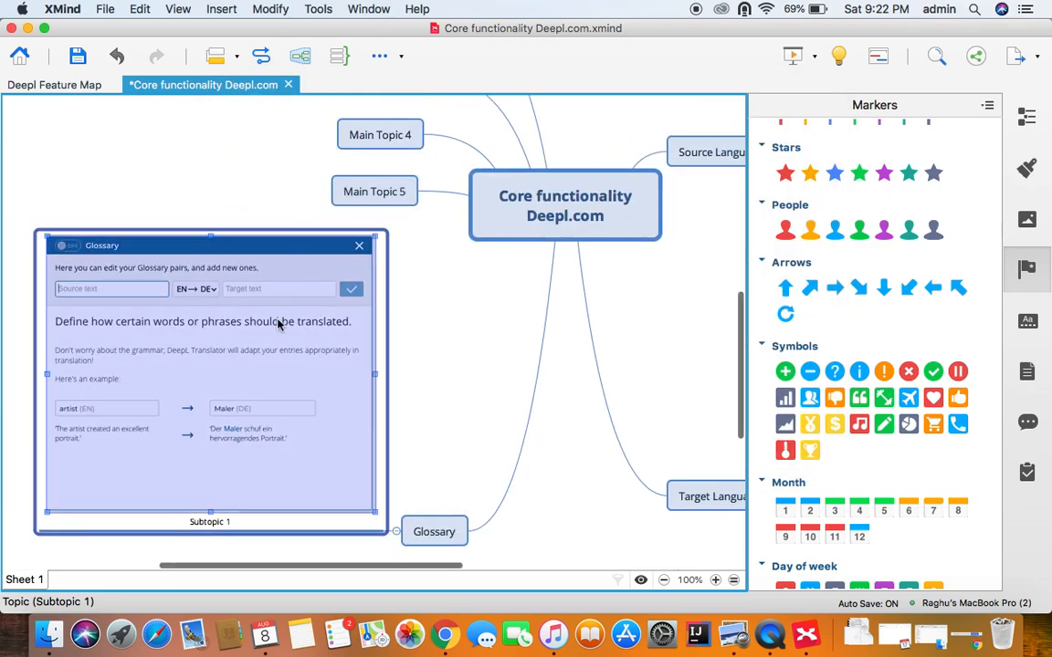
{"action": "left_click", "coordinate": [279, 325]}
{"action": "left_click_drag", "start_coordinate": [375, 512], "coordinate": [295, 435]}
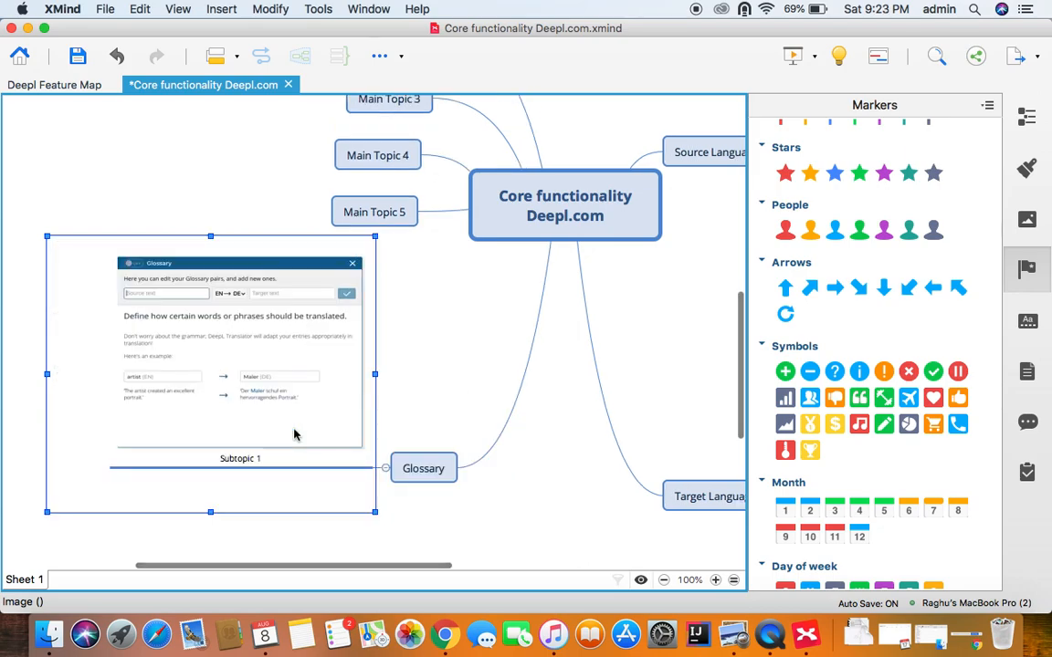
On the DeepL page in Chrome, try to switch the Glossary on and capture a screenshot of the tooltip with the Glossary header.
{"action": "left_click", "coordinate": [399, 212]}
{"action": "key", "text": "ctrl+Right"}
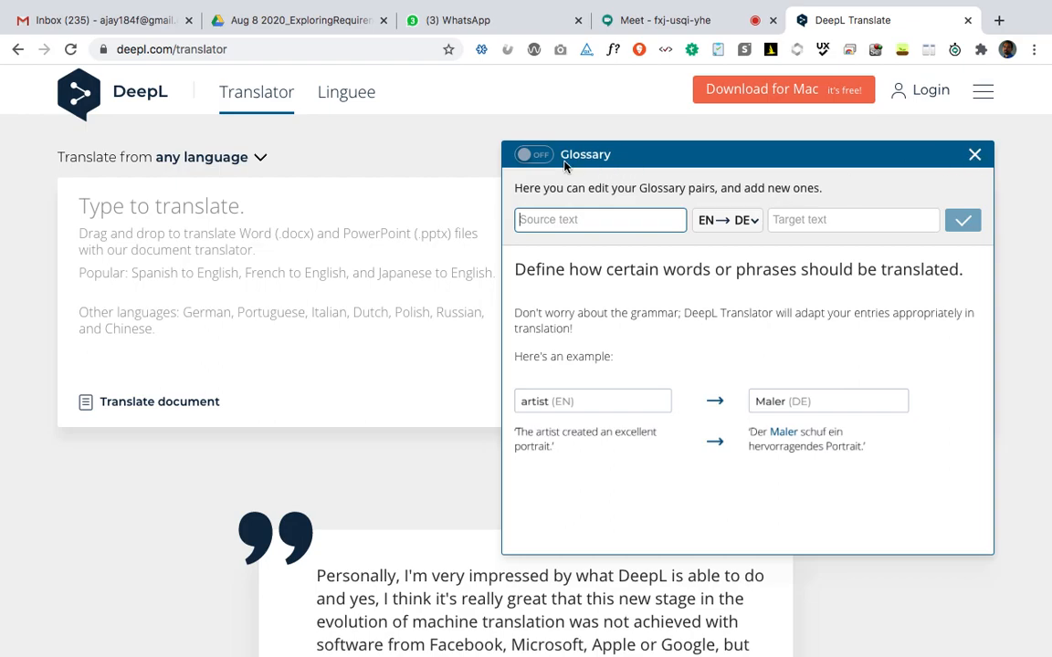
{"action": "left_click", "coordinate": [529, 157]}
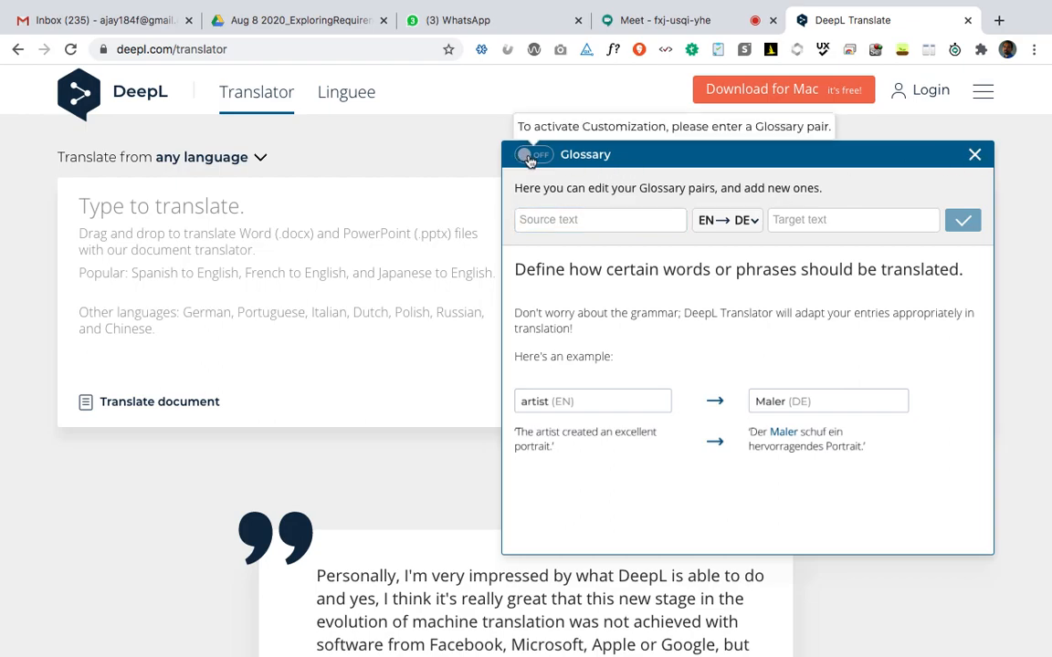
{"action": "left_click", "coordinate": [544, 154]}
{"action": "left_click", "coordinate": [531, 156]}
{"action": "key", "text": "super+shift+4"}
{"action": "left_click_drag", "start_coordinate": [493, 106], "coordinate": [869, 180]}
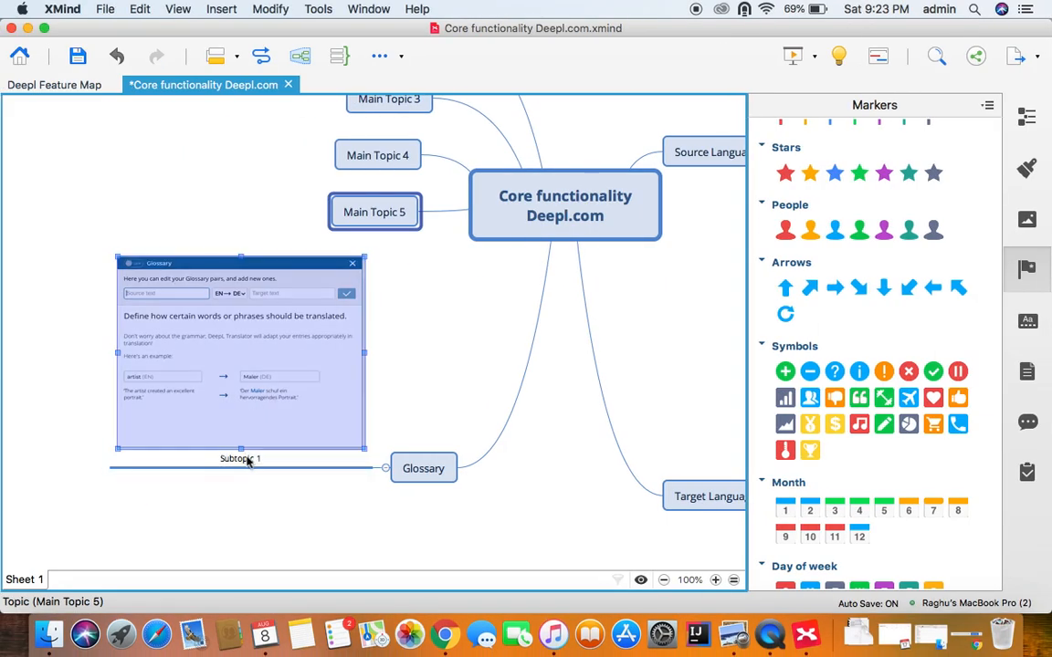
In XMind, add a second subtopic under Glossary and insert the image Screen Shot 2020-08-08 at 9.23.12 PM.
{"action": "key", "text": "Return"}
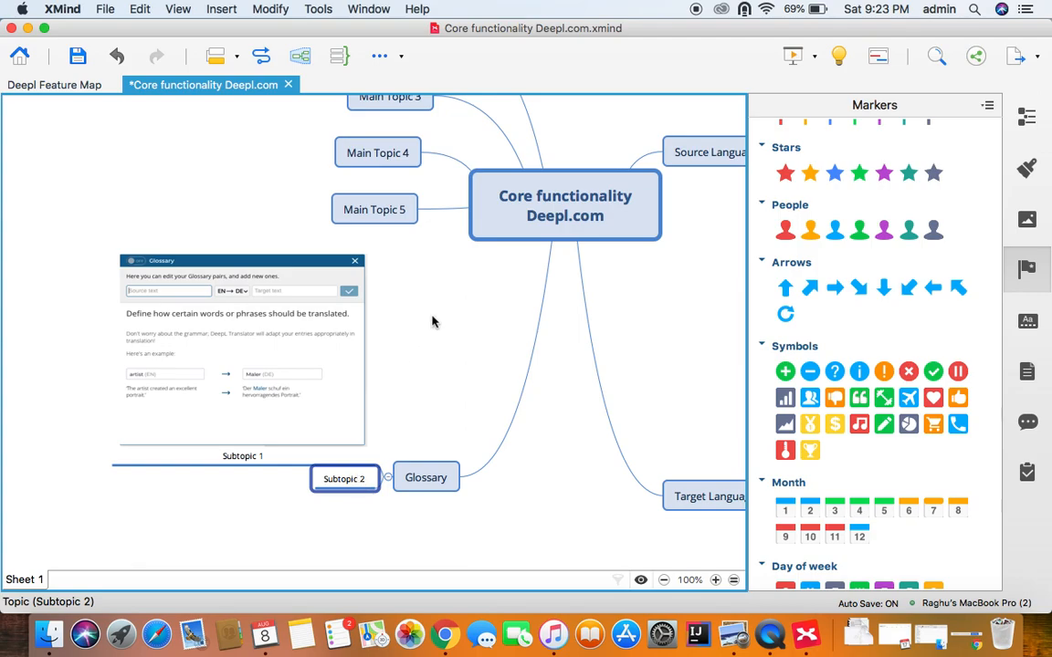
{"action": "key", "text": "super+i"}
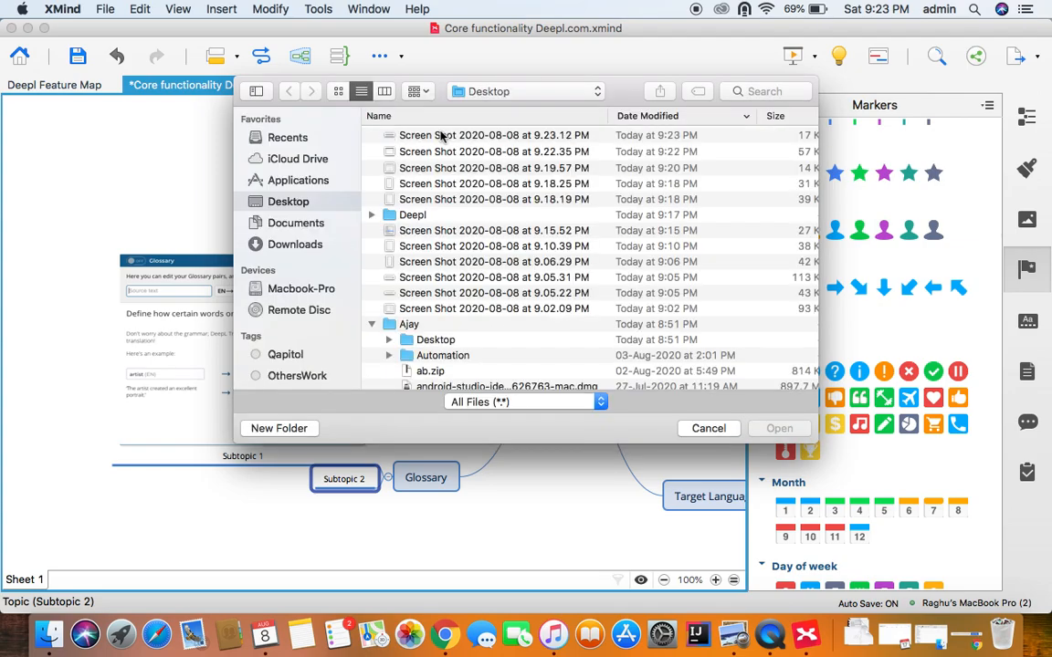
{"action": "left_click", "coordinate": [444, 137]}
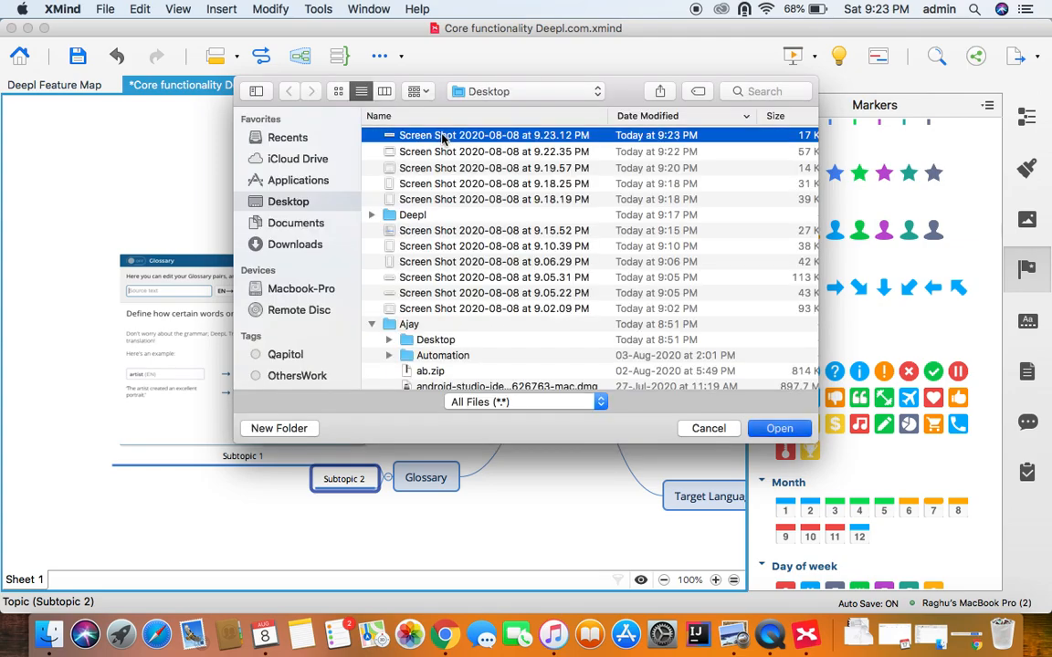
{"action": "double_click", "coordinate": [443, 137]}
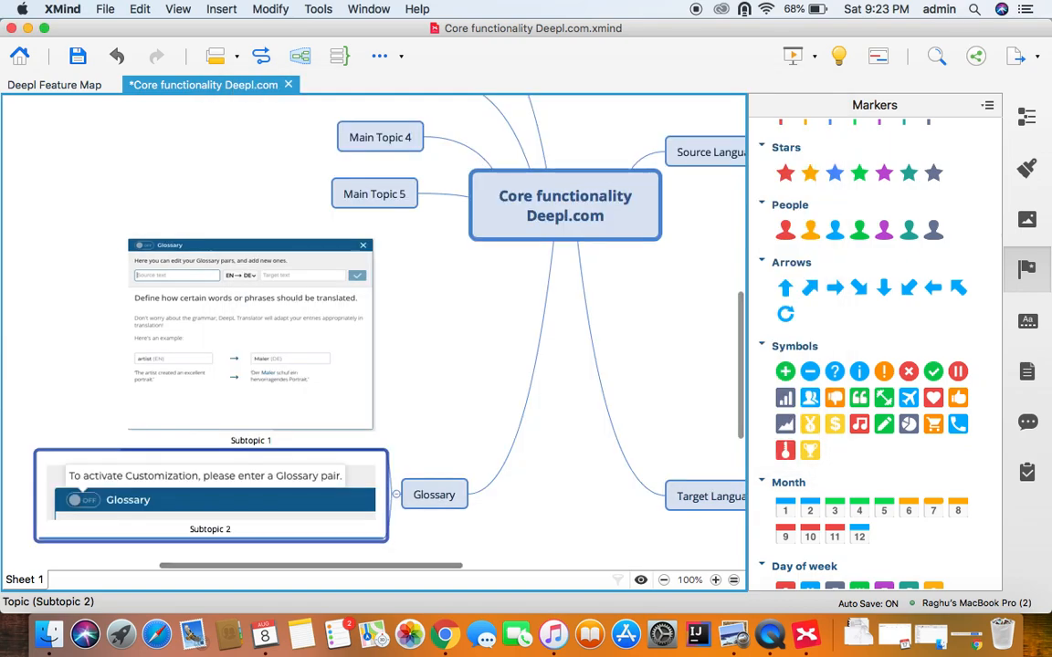
Return to DeepL in Chrome, close the Glossary and enter "Good morning" as the text to translate into German.
{"action": "key", "text": "super+Tab"}
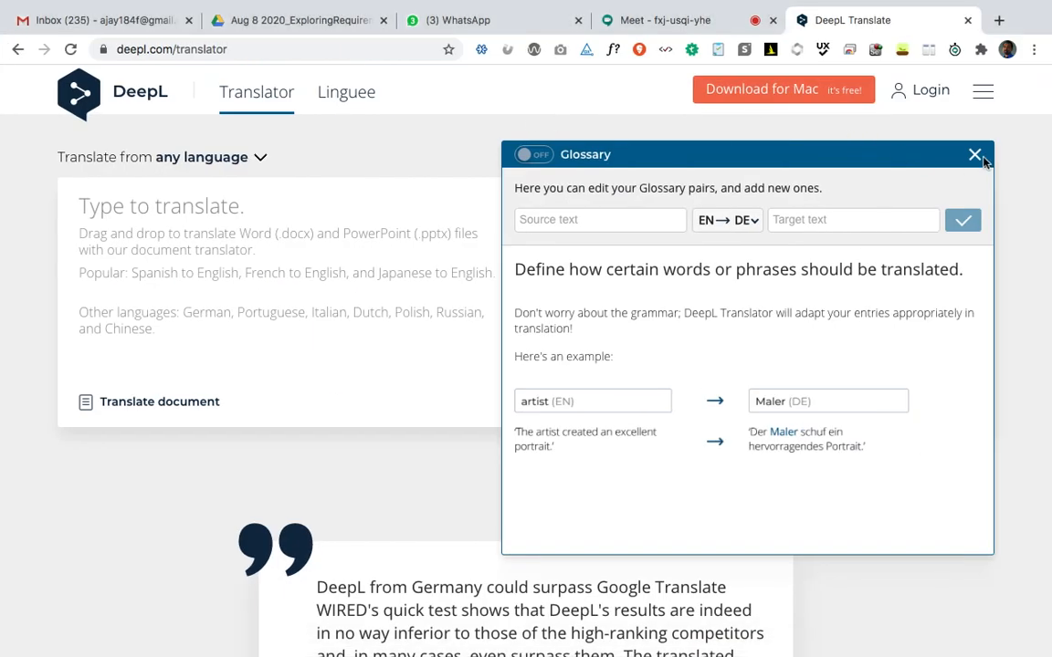
{"action": "left_click", "coordinate": [976, 157]}
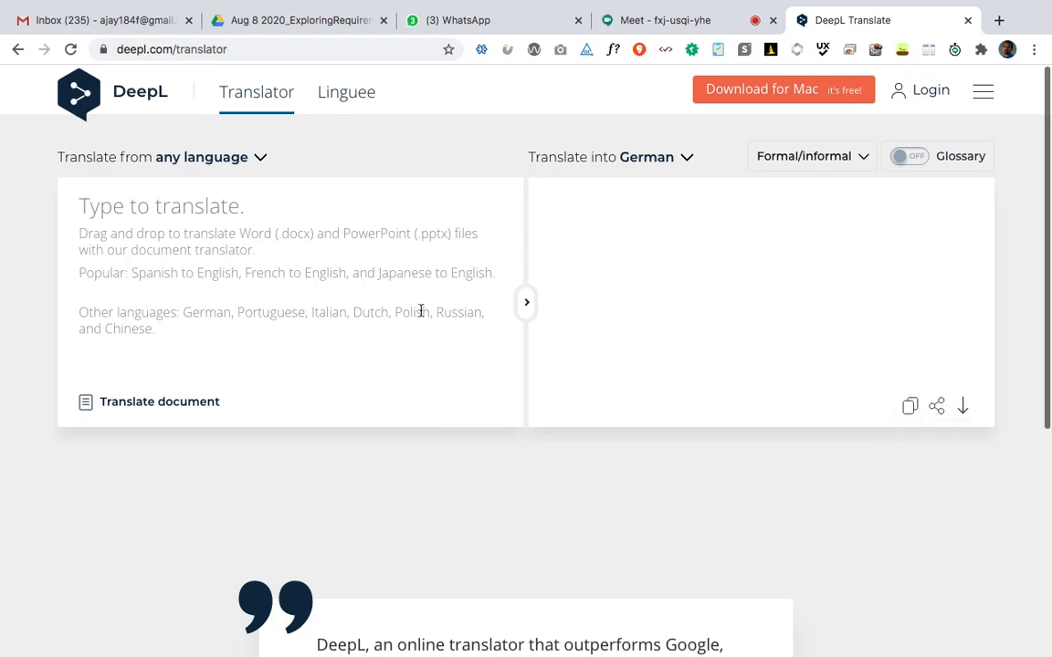
{"action": "left_click", "coordinate": [307, 240]}
{"action": "type", "text": "G"}
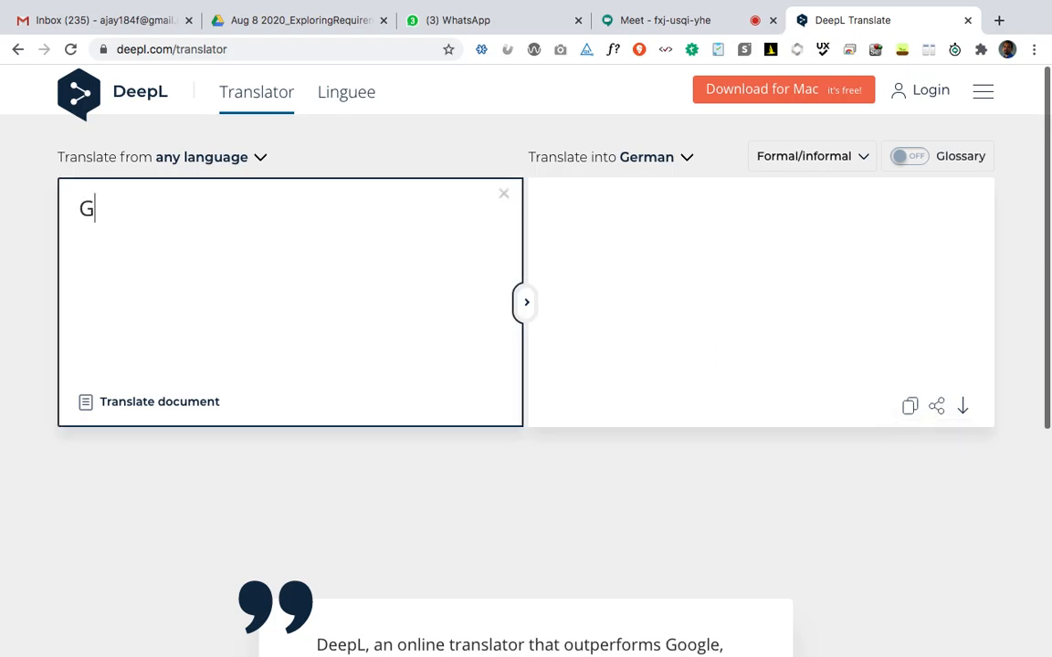
{"action": "type", "text": "ood morning"}
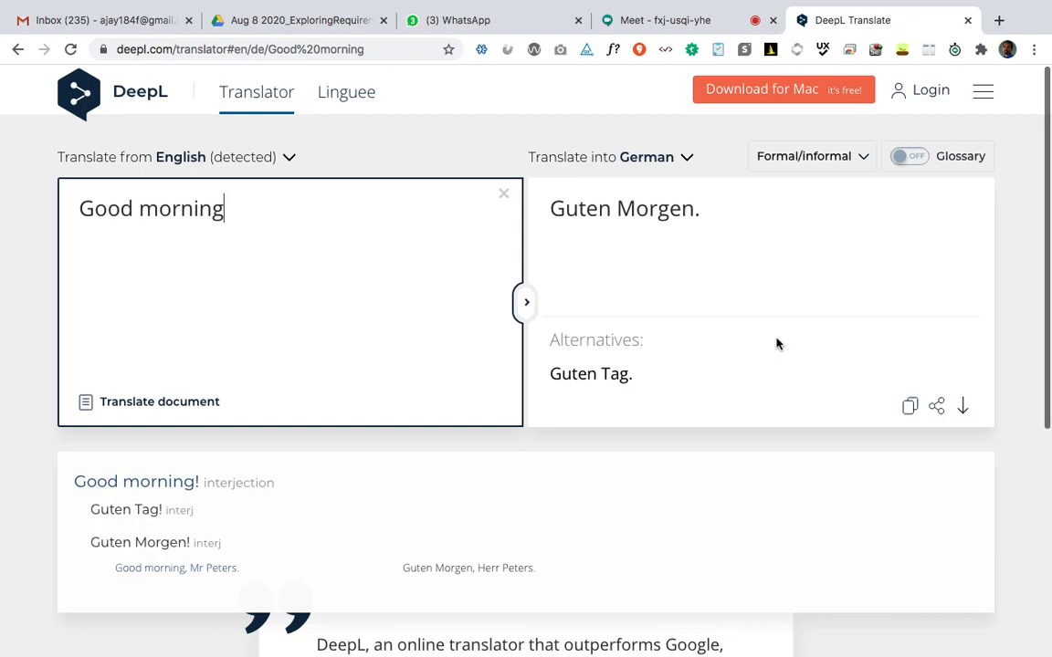
Open the share options of the German translation and capture a screenshot of the Share box.
{"action": "scroll", "coordinate": [616, 444], "scroll_direction": "down", "scroll_amount": 3}
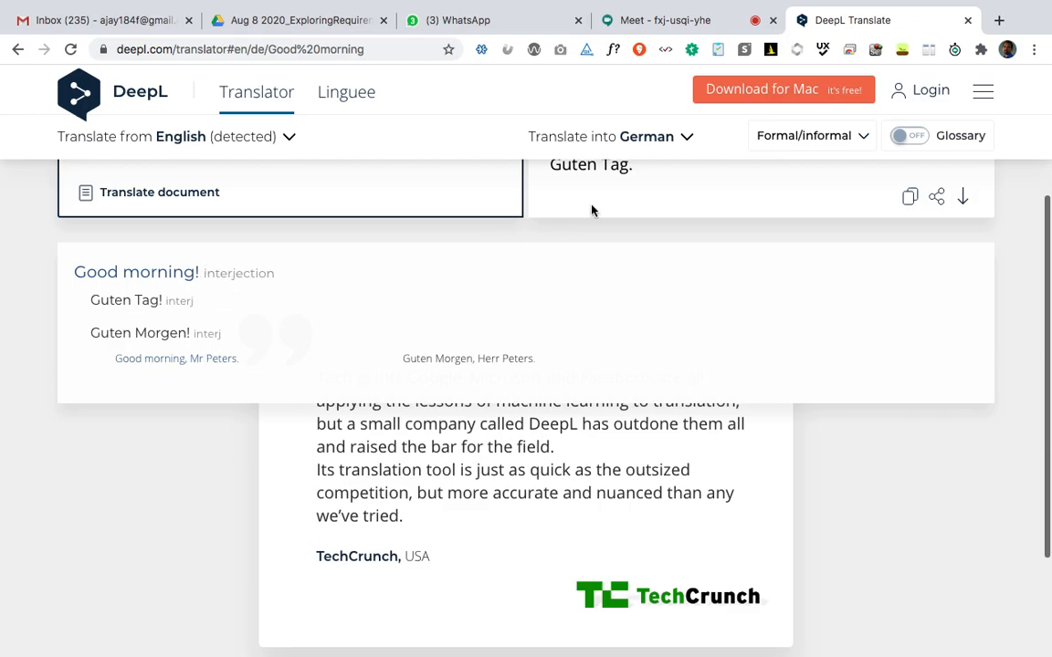
{"action": "scroll", "coordinate": [639, 251], "scroll_direction": "up", "scroll_amount": 3}
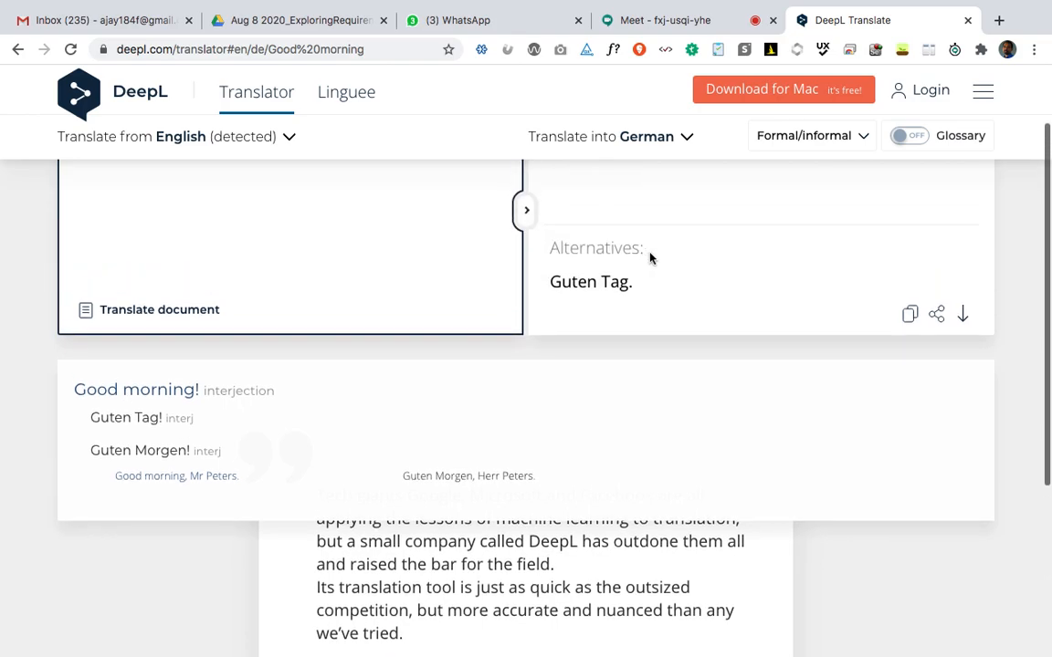
{"action": "left_click", "coordinate": [937, 318]}
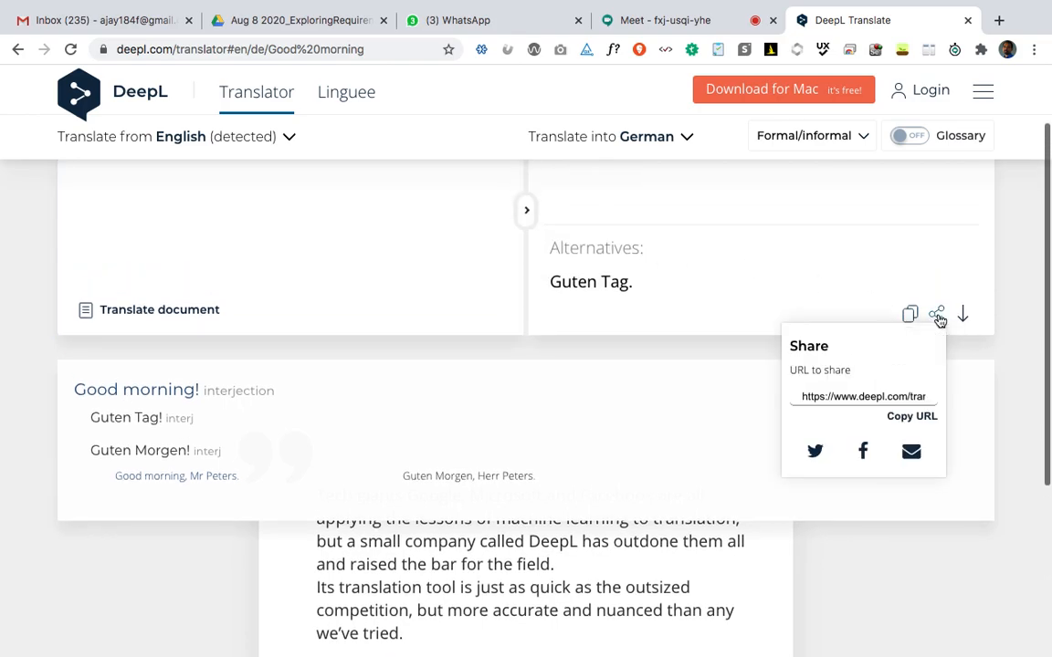
{"action": "key", "text": "super+shift+4"}
{"action": "left_click_drag", "start_coordinate": [782, 321], "coordinate": [953, 487]}
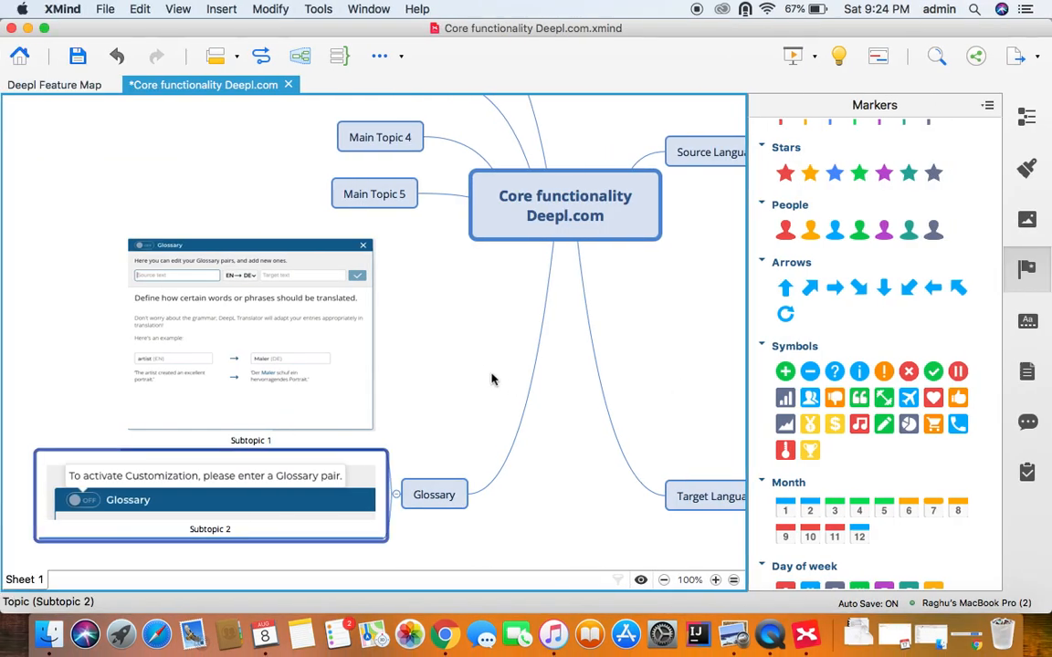
In the XMind core functionality map, rename Main Topic 5 to More options.
{"action": "left_click", "coordinate": [361, 196]}
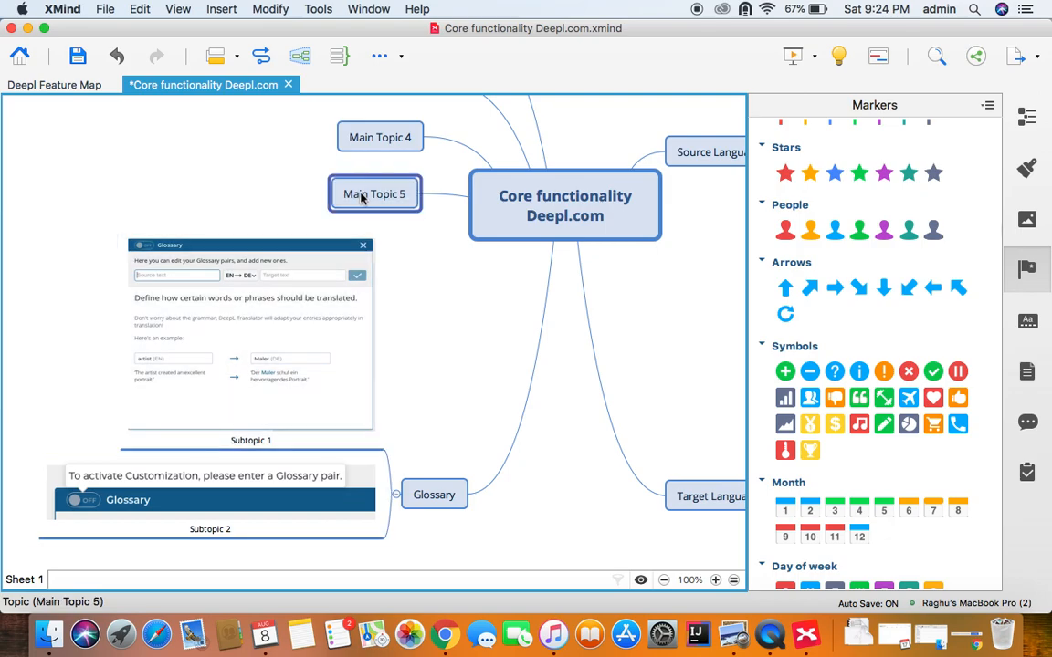
{"action": "type", "text": "More options"}
{"action": "key", "text": "Return"}
Add subtopics named Copy to clipboard and Share Translation under More options, plus another sibling subtopic.
{"action": "key", "text": "Tab"}
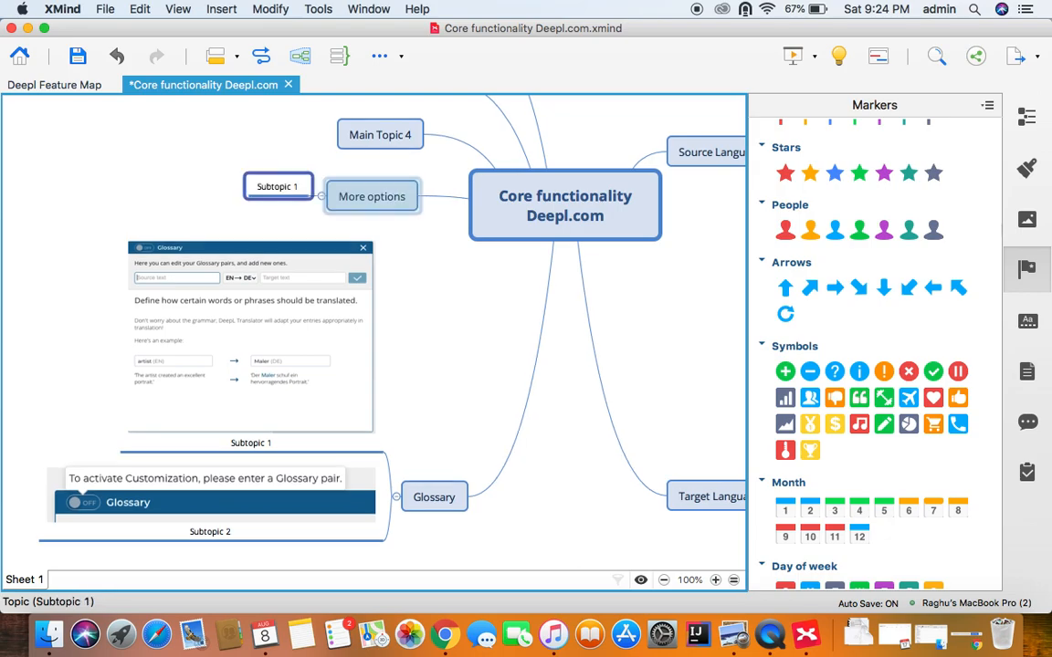
{"action": "type", "text": "Cop"}
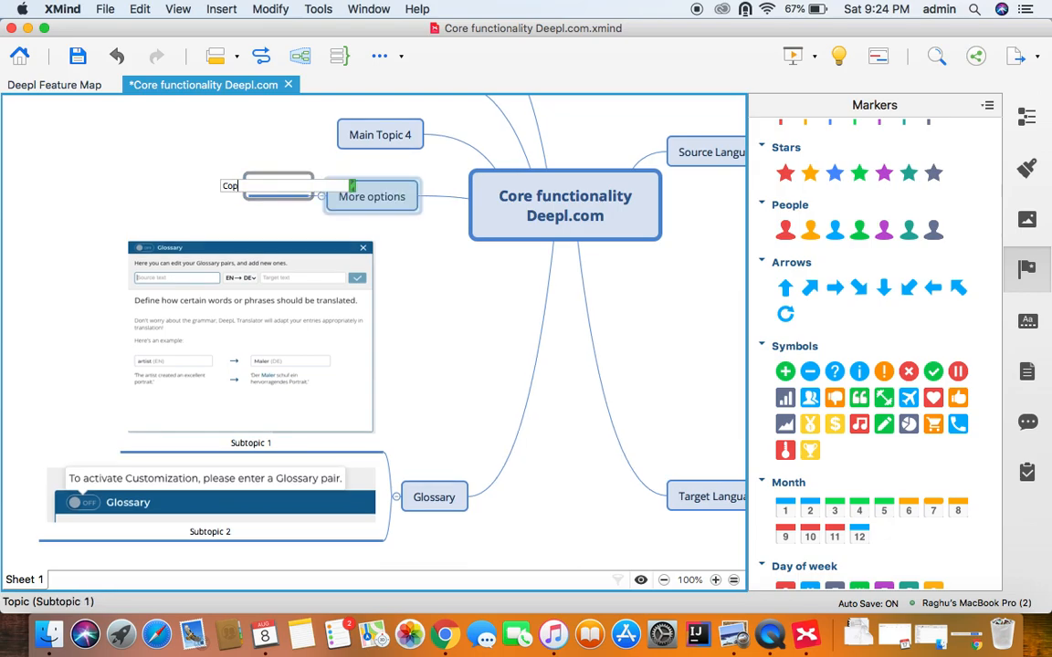
{"action": "type", "text": "y to clipboard"}
{"action": "key", "text": "Return"}
{"action": "key", "text": "Return"}
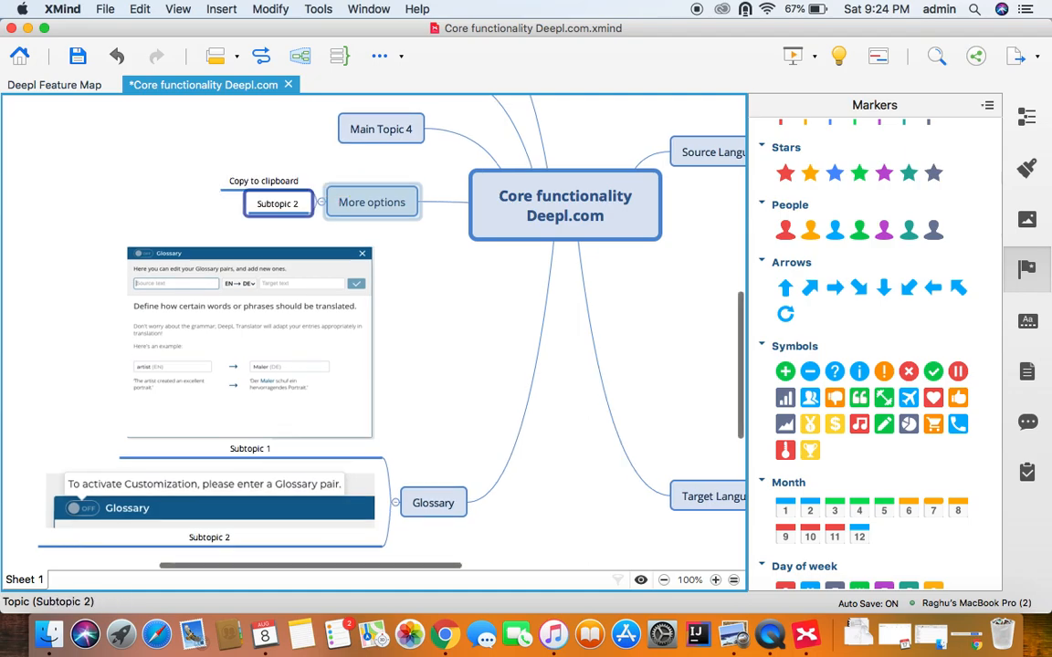
{"action": "type", "text": "Share Translation"}
{"action": "key", "text": "Return"}
{"action": "key", "text": "Return"}
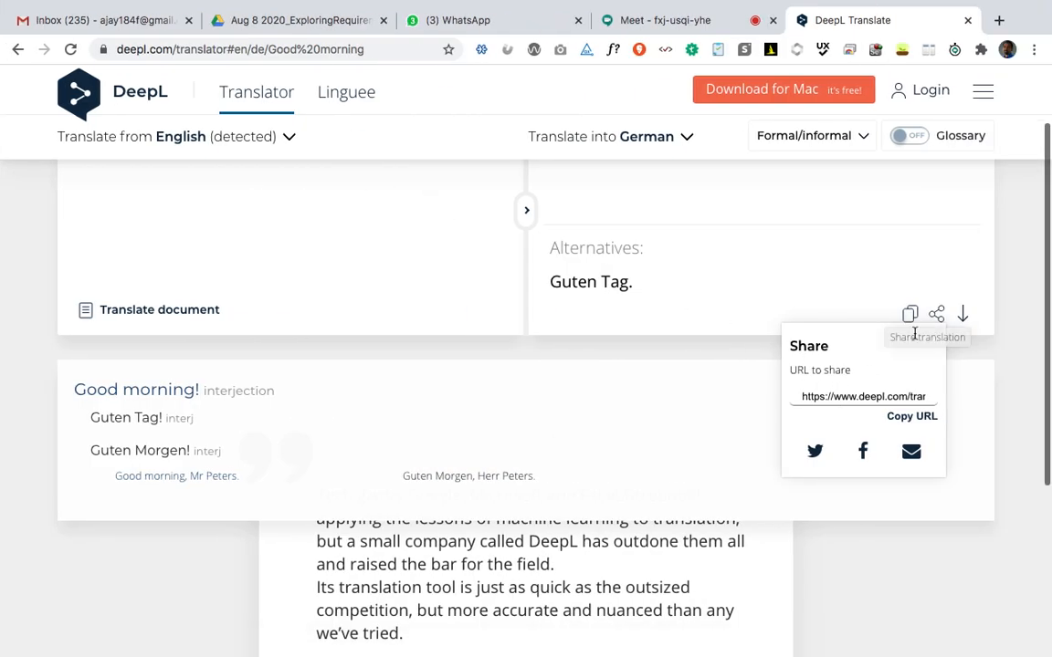
Download the German translation as a text file into the Deepl folder on the Desktop and open it.
{"action": "left_click", "coordinate": [966, 315]}
{"action": "left_click", "coordinate": [965, 316]}
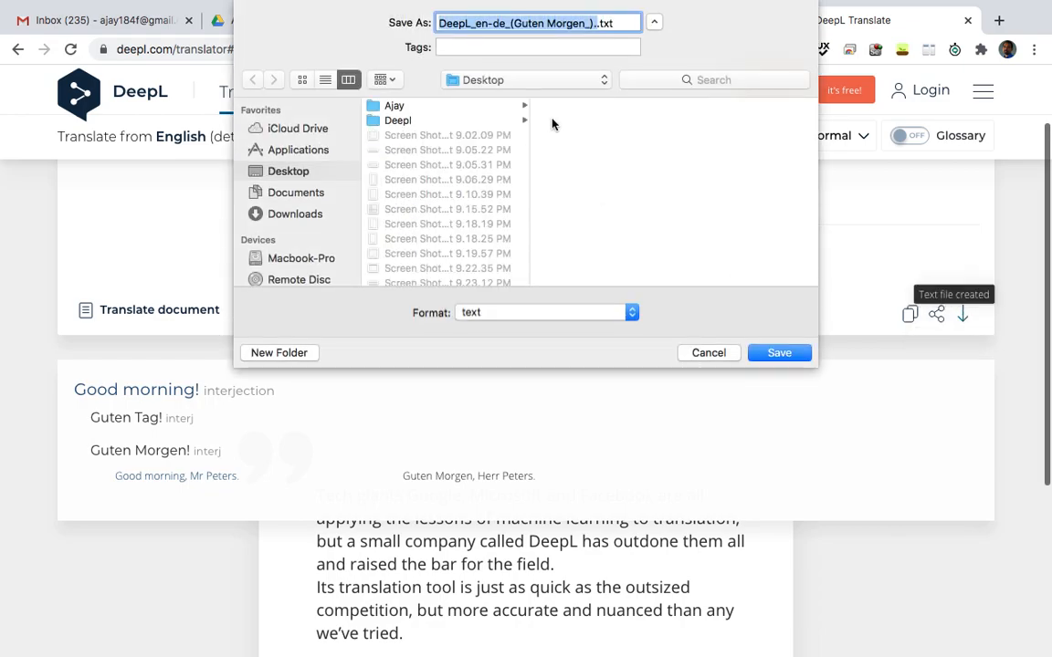
{"action": "left_click", "coordinate": [497, 122]}
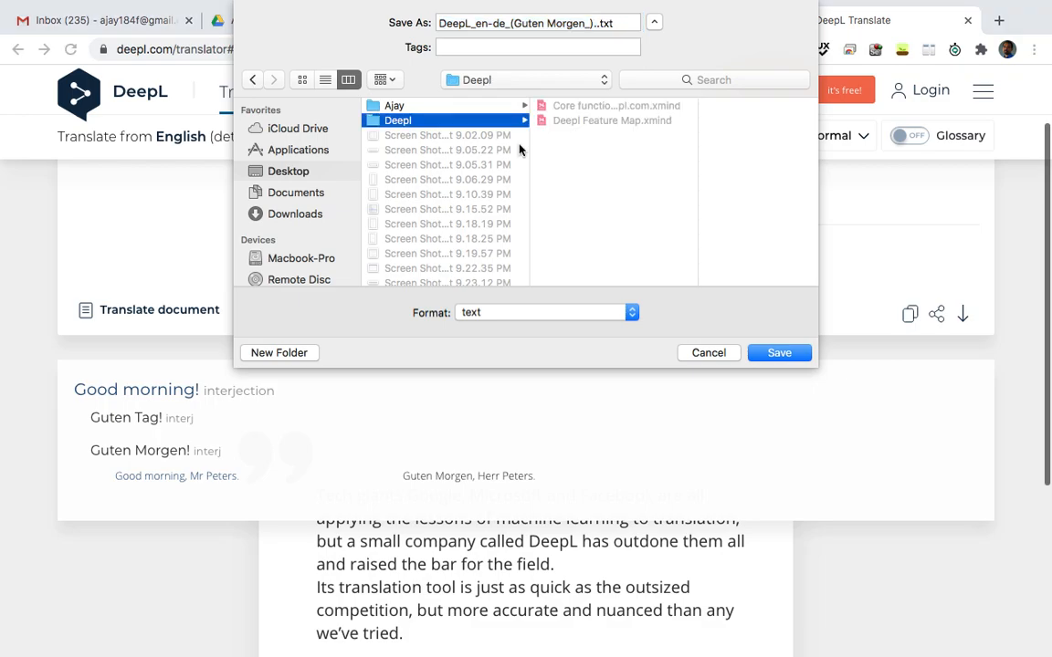
{"action": "left_click", "coordinate": [778, 353]}
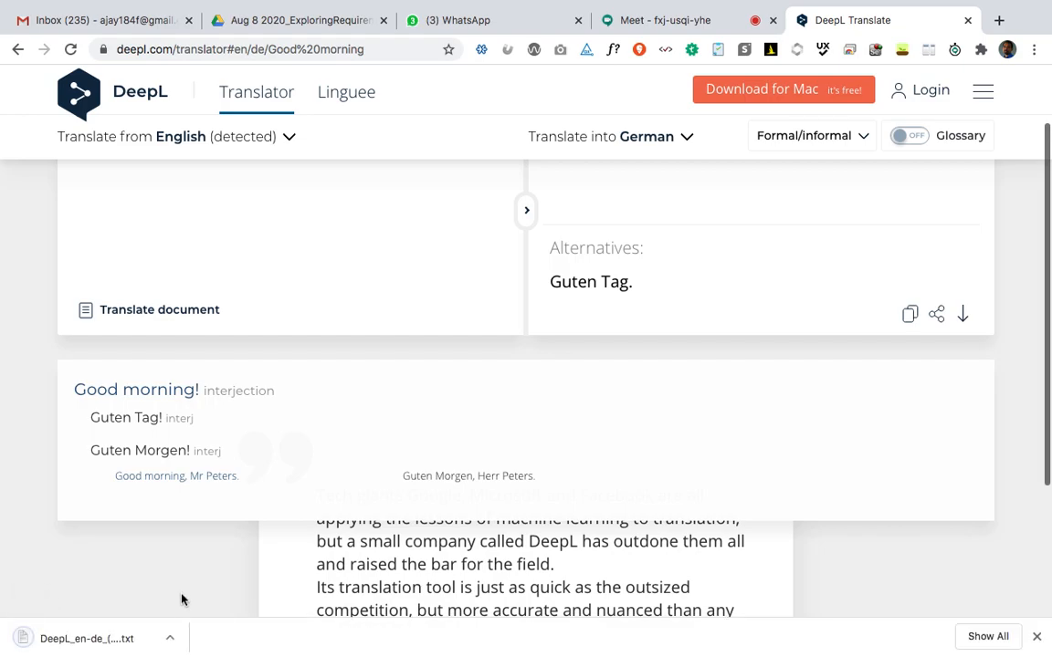
{"action": "left_click", "coordinate": [87, 638]}
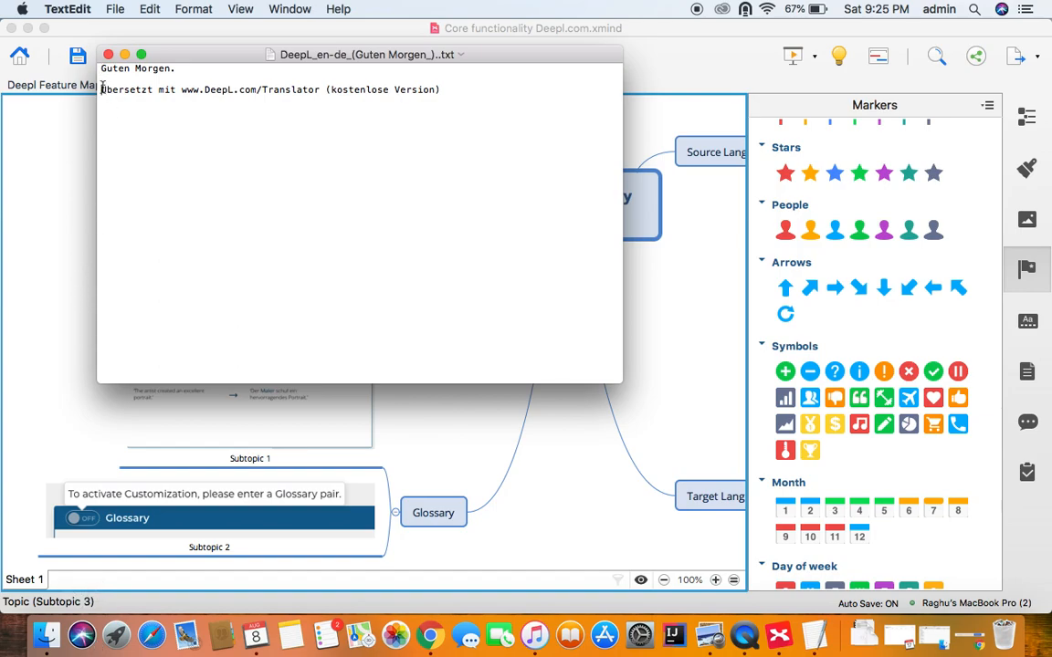
{"action": "left_click_drag", "start_coordinate": [102, 89], "coordinate": [440, 89]}
{"action": "key", "text": "super+c"}
{"action": "key", "text": "ctrl+Right"}
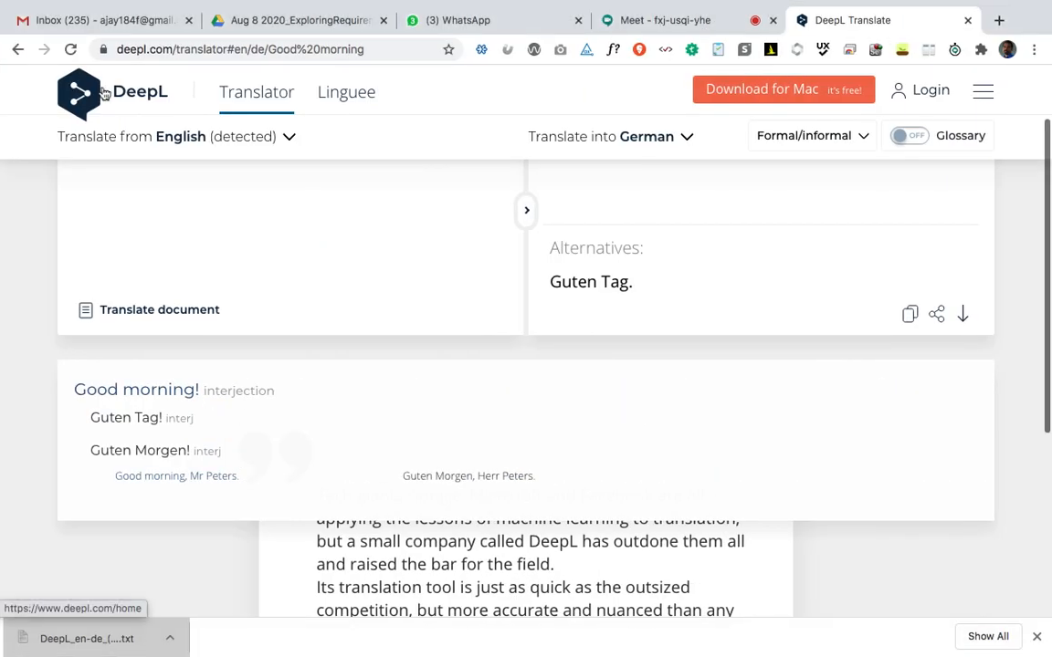
{"action": "scroll", "coordinate": [172, 226], "scroll_direction": "up", "scroll_amount": 2}
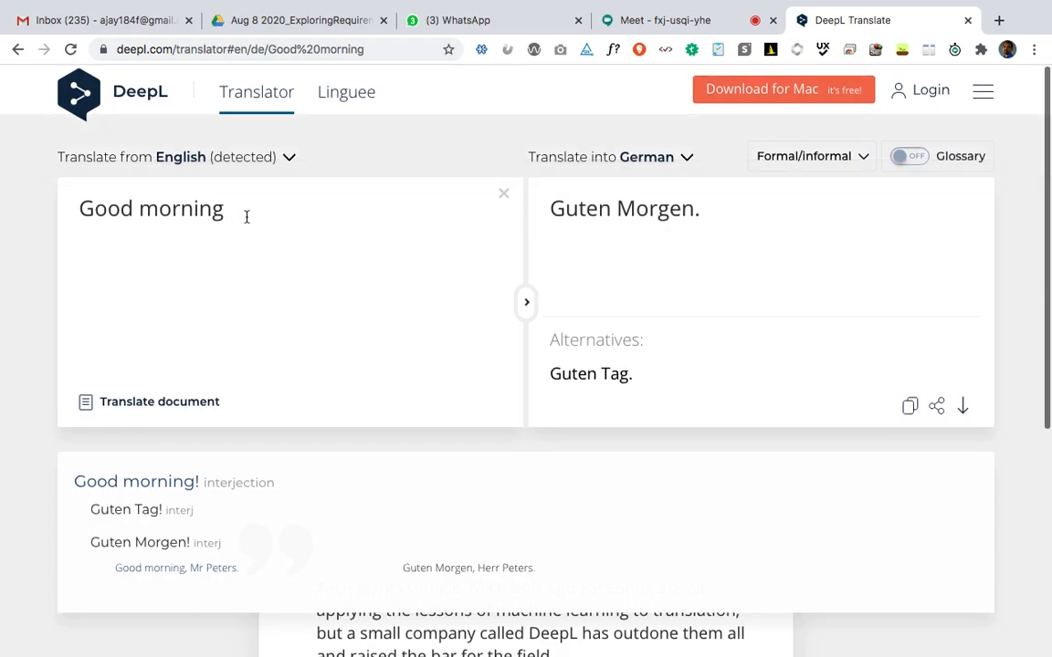
{"action": "left_click_drag", "start_coordinate": [245, 217], "coordinate": [67, 199]}
{"action": "key", "text": "super+v"}
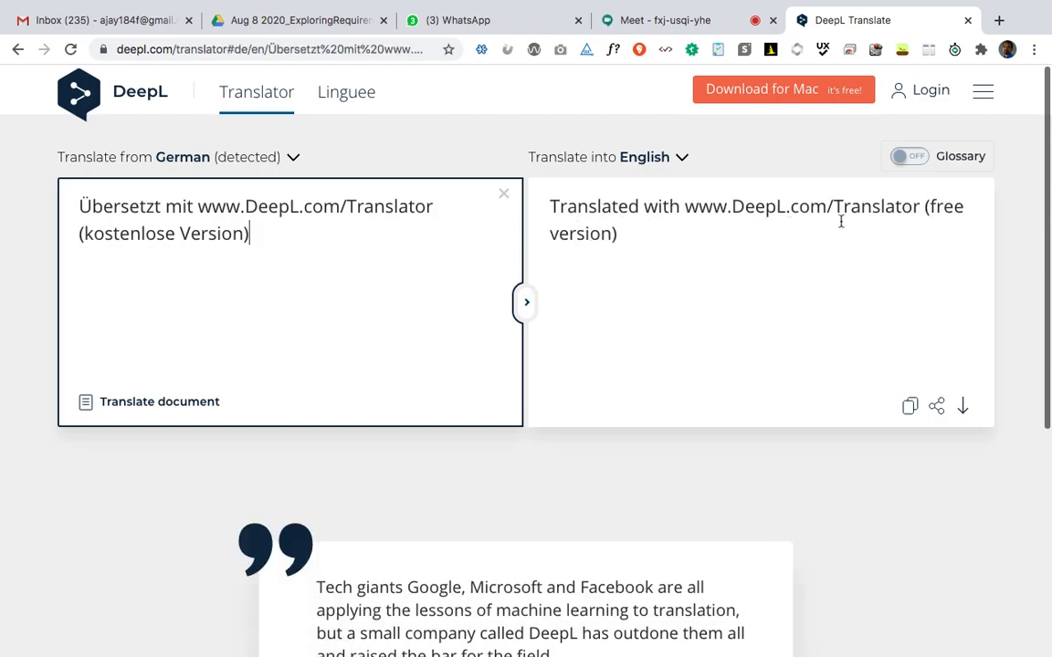
Translate the pasted German text into French and download the result as a text file into the Deepl folder, keeping the suggested name.
{"action": "left_click", "coordinate": [677, 160]}
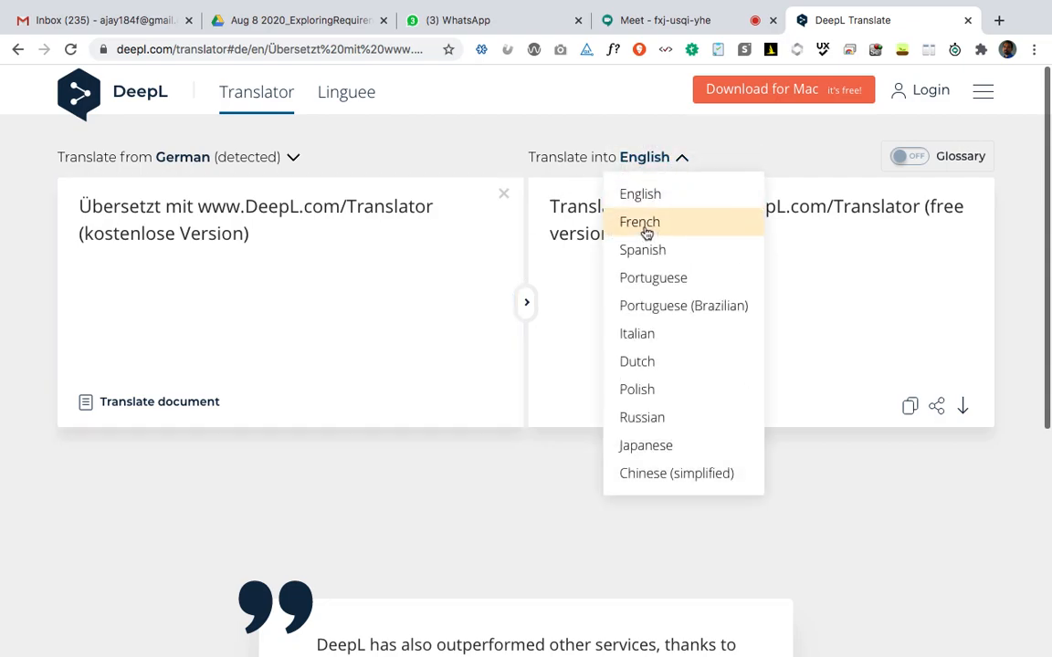
{"action": "left_click", "coordinate": [641, 225]}
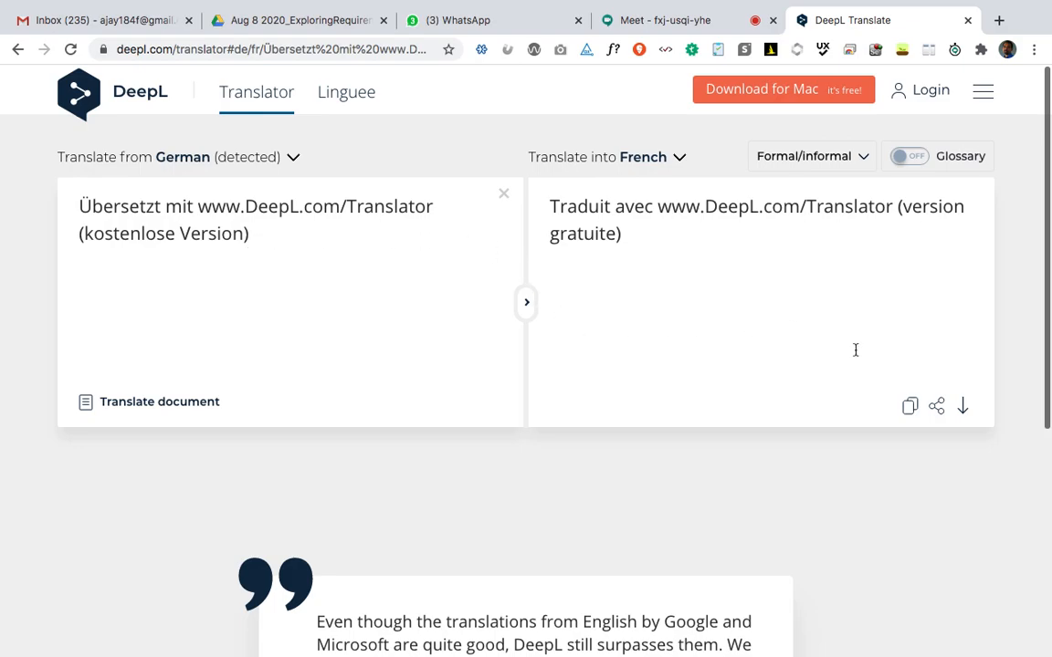
{"action": "left_click", "coordinate": [964, 408]}
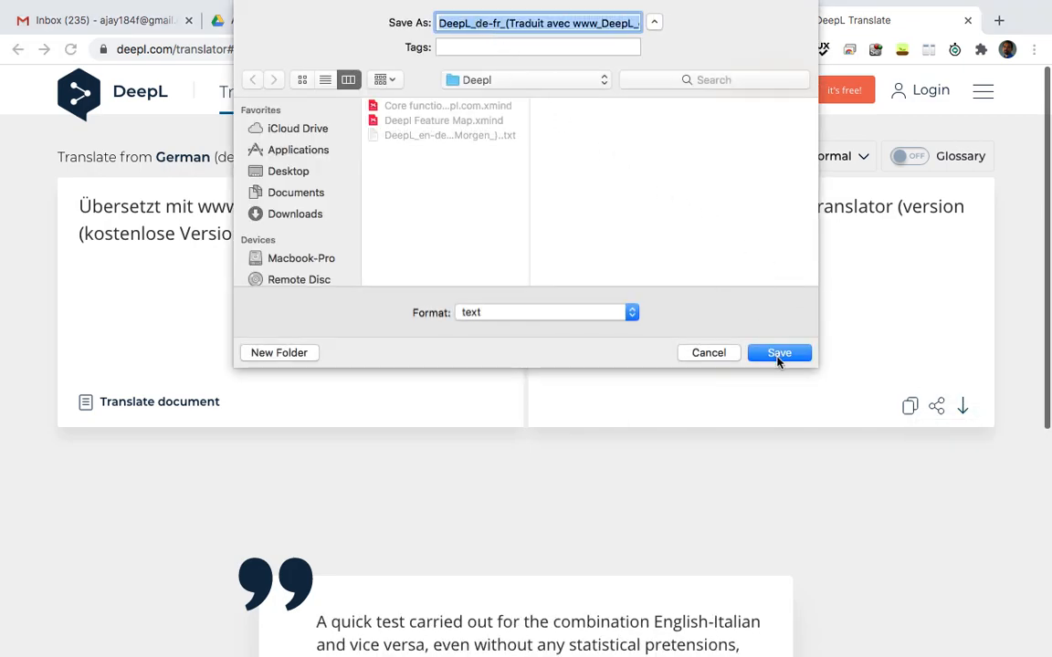
{"action": "left_click", "coordinate": [509, 23]}
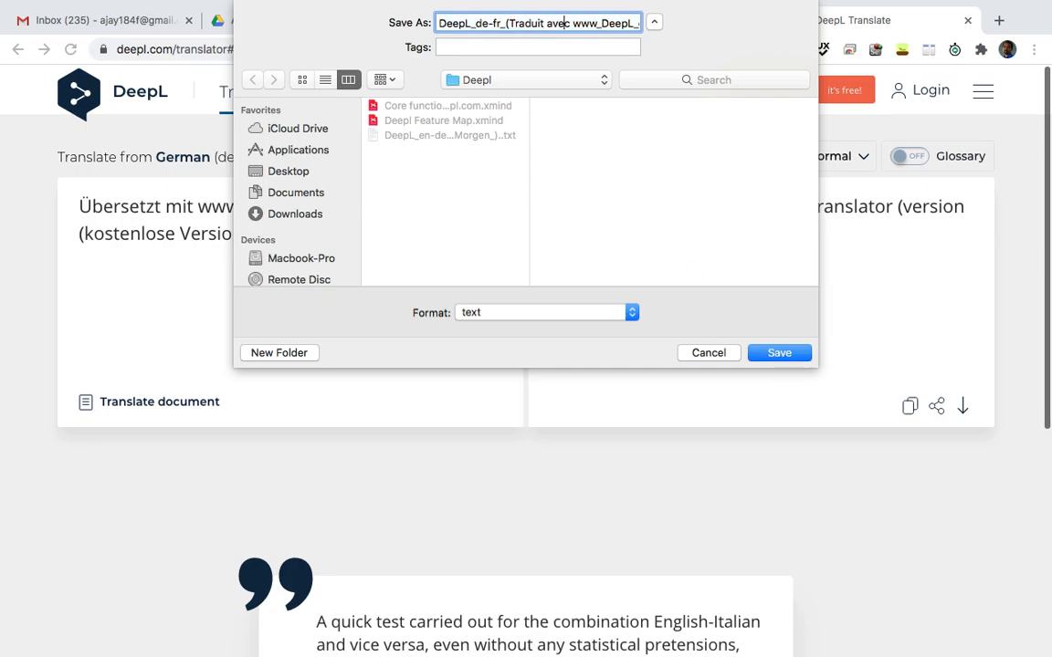
{"action": "key", "text": "Right"}
{"action": "key", "text": "Right"}
{"action": "key", "text": "Right"}
{"action": "key", "text": "Right"}
{"action": "key", "text": "Right"}
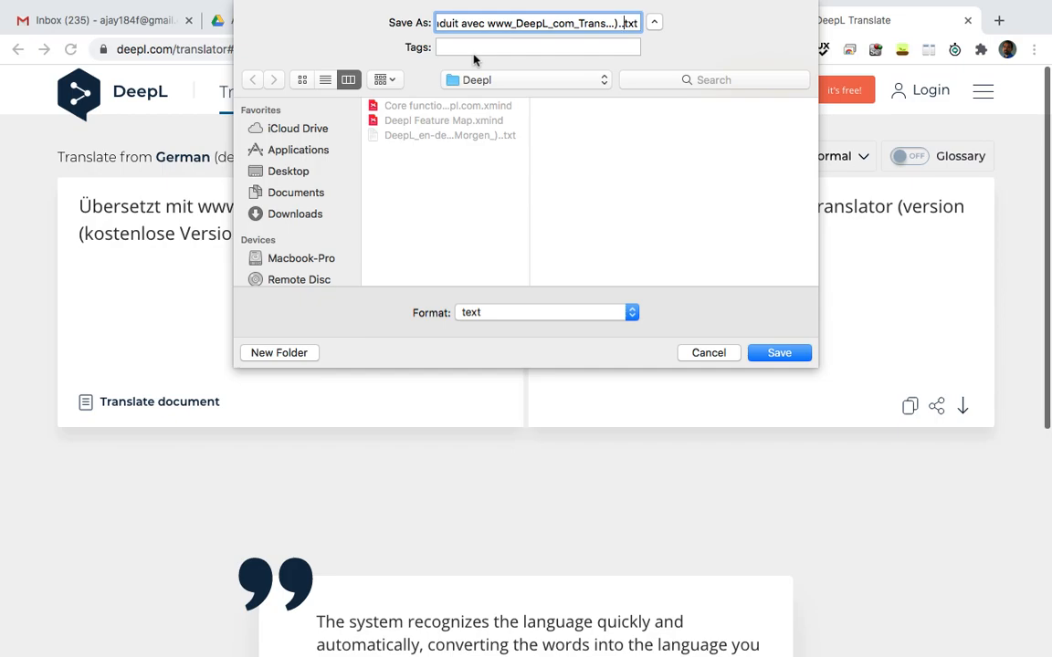
{"action": "left_click", "coordinate": [779, 353]}
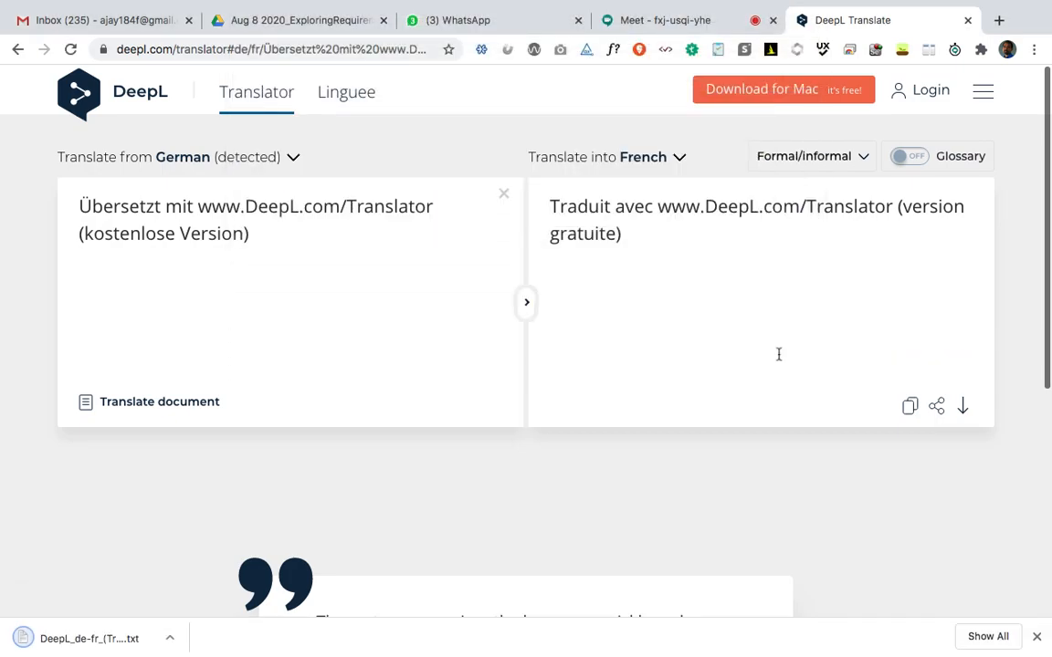
Open the downloaded French text file to examine its contents, and close both translation files.
{"action": "left_click", "coordinate": [81, 638]}
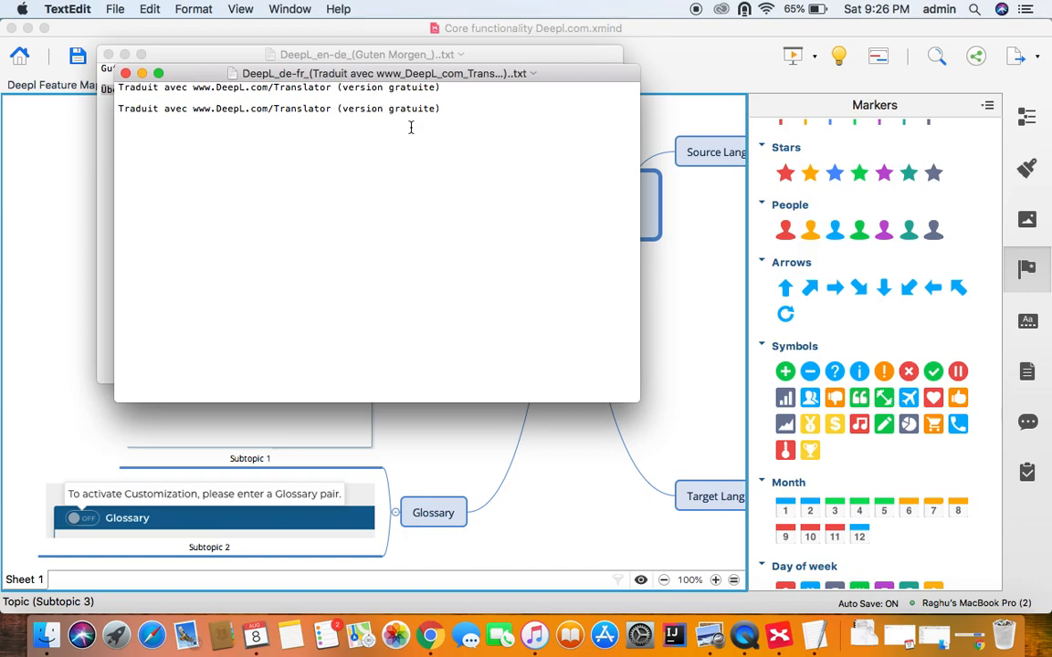
{"action": "left_click", "coordinate": [125, 73]}
{"action": "left_click", "coordinate": [107, 55]}
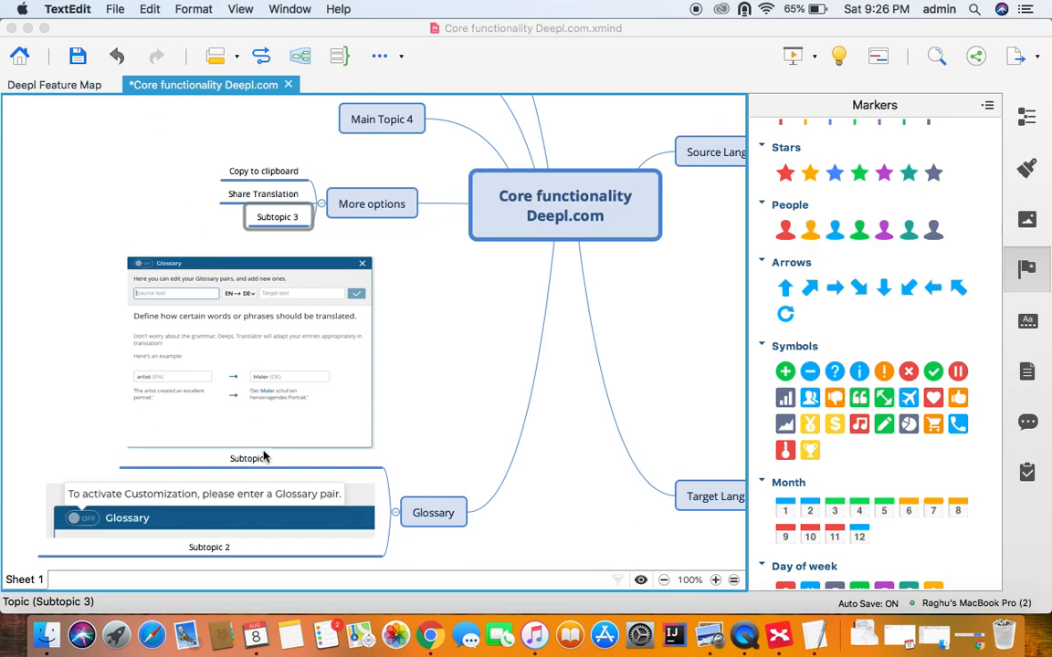
Return to DeepL in Chrome and replace the source text with "Good morning".
{"action": "left_click", "coordinate": [430, 636]}
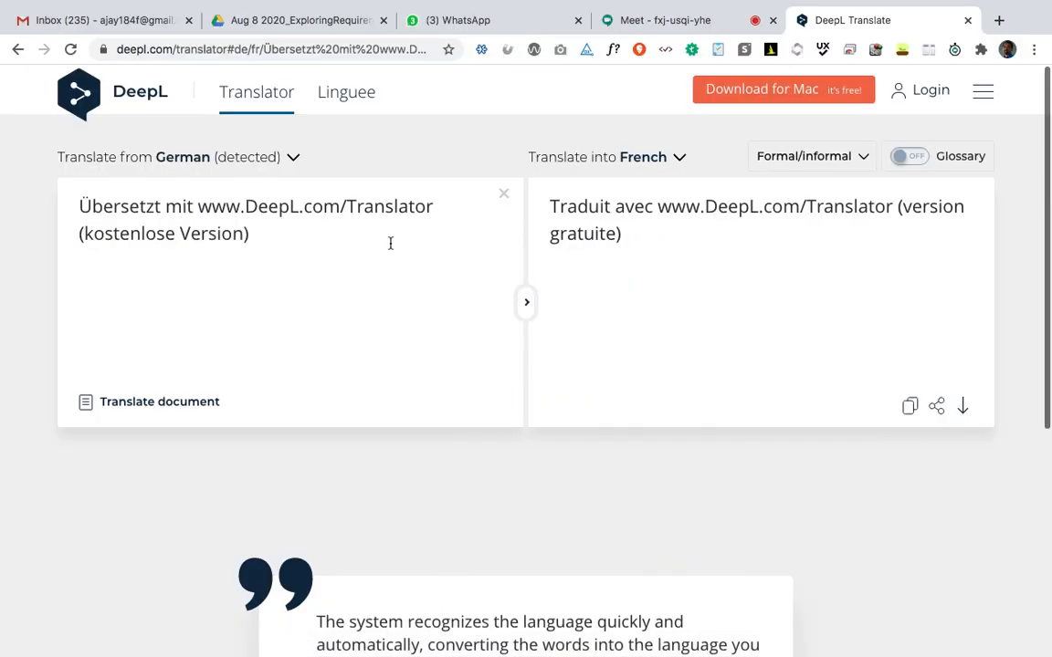
{"action": "left_click_drag", "start_coordinate": [391, 243], "coordinate": [75, 188]}
{"action": "type", "text": "Goo"}
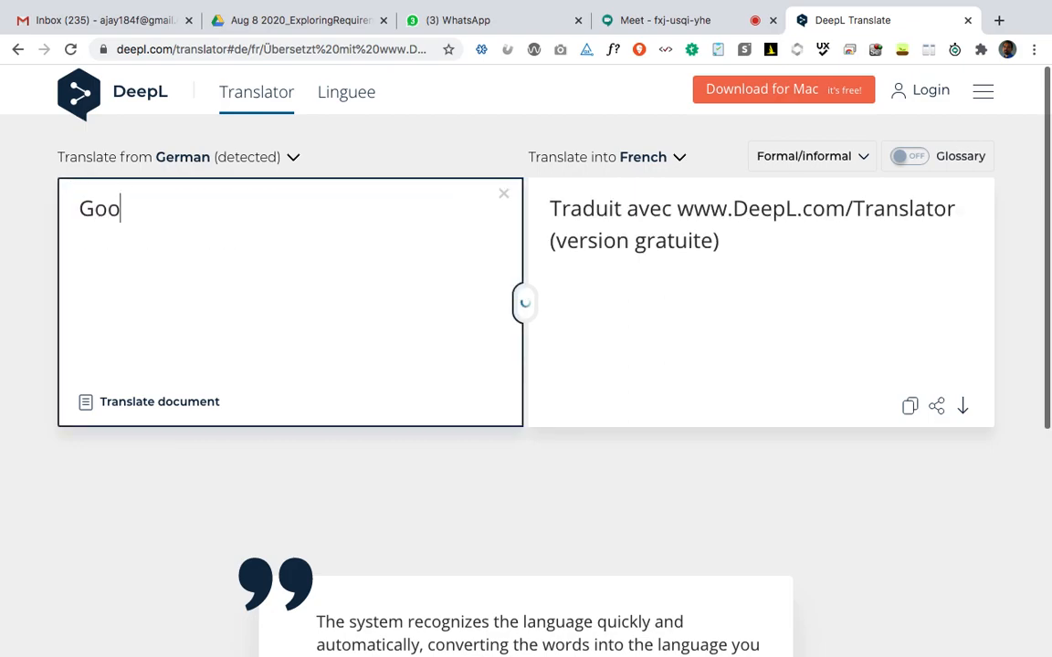
{"action": "type", "text": "d morning"}
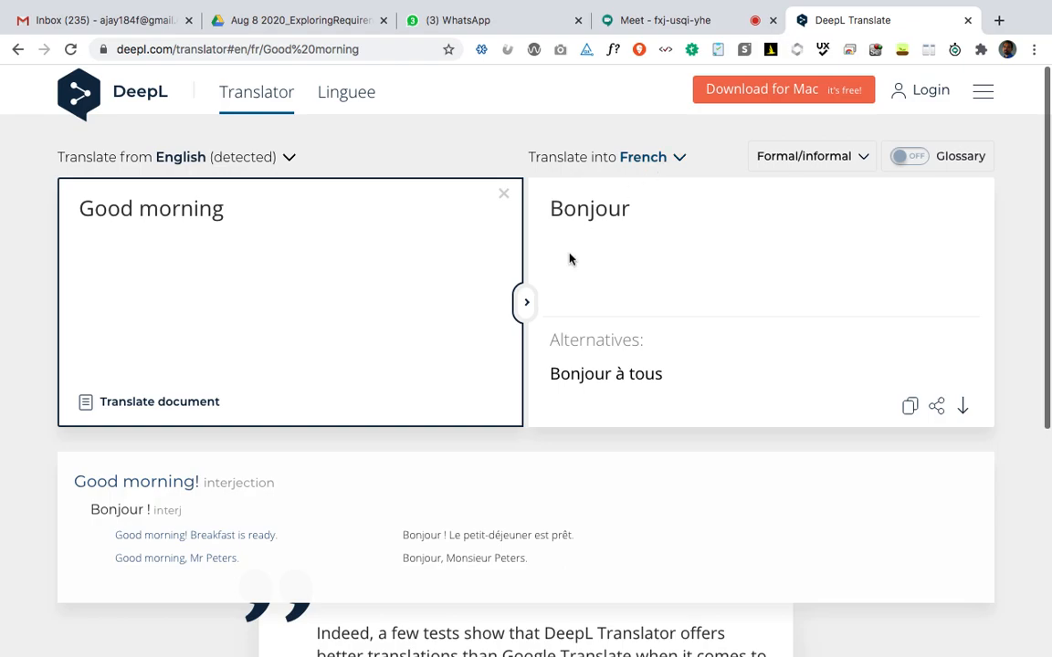
Capture a screenshot of the "Good morning!" dictionary section together with the testimonial it overlaps.
{"action": "scroll", "coordinate": [448, 501], "scroll_direction": "down", "scroll_amount": 3}
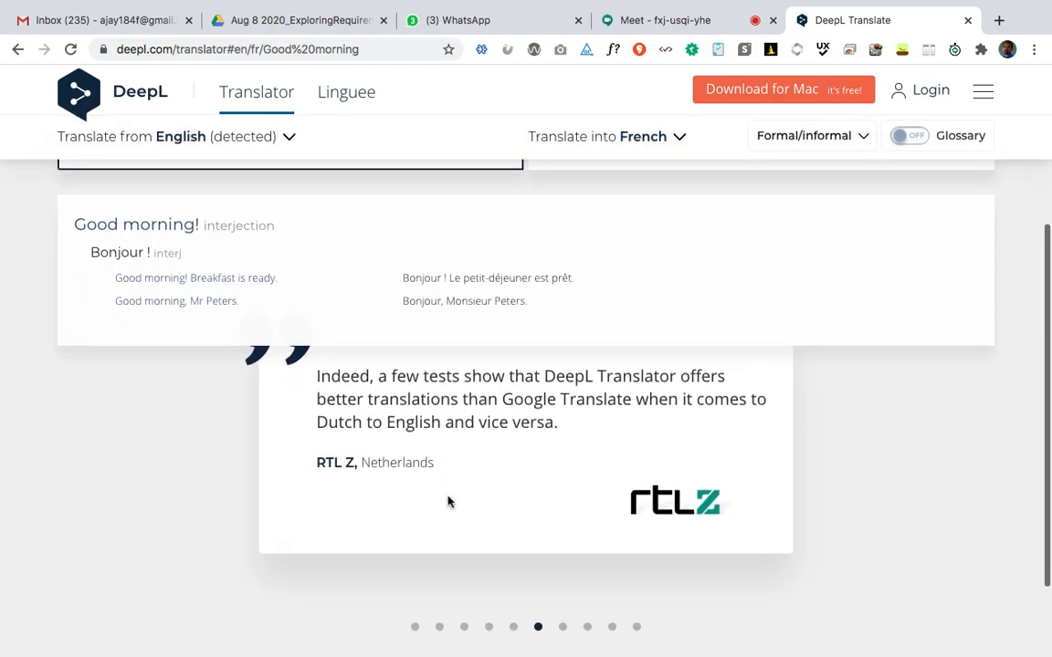
{"action": "scroll", "coordinate": [465, 380], "scroll_direction": "up", "scroll_amount": 2}
{"action": "scroll", "coordinate": [466, 380], "scroll_direction": "up", "scroll_amount": 1}
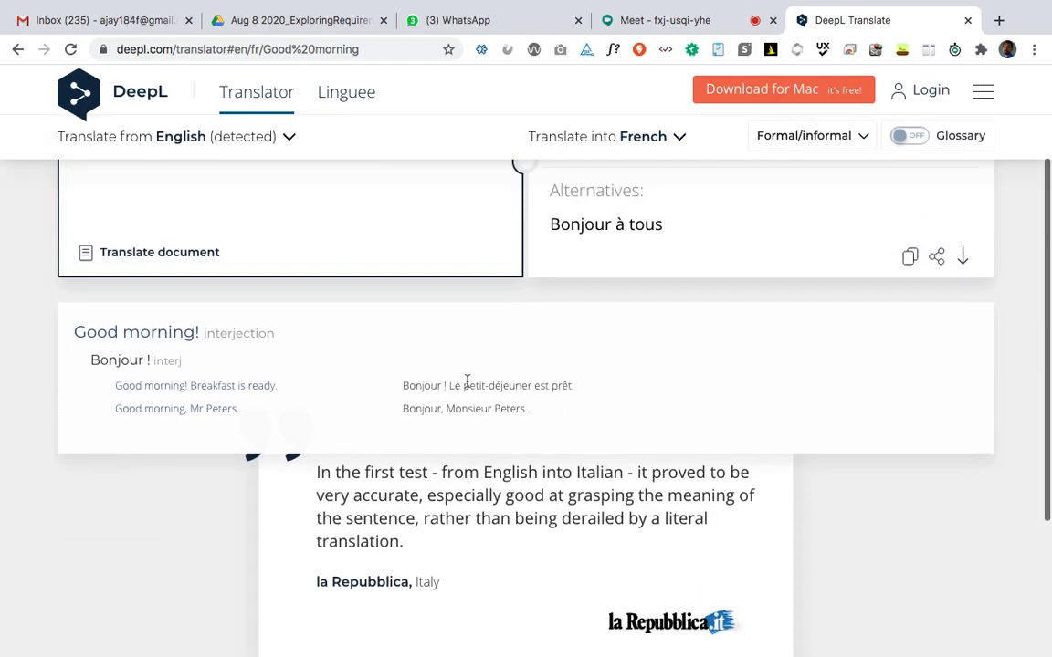
{"action": "key", "text": "super+shift+4"}
{"action": "left_click_drag", "start_coordinate": [47, 298], "coordinate": [924, 592]}
Switch to the XMind core functionality map and rename Subtopic 3 under More options as "Save as text file".
{"action": "key", "text": "ctrl+Left"}
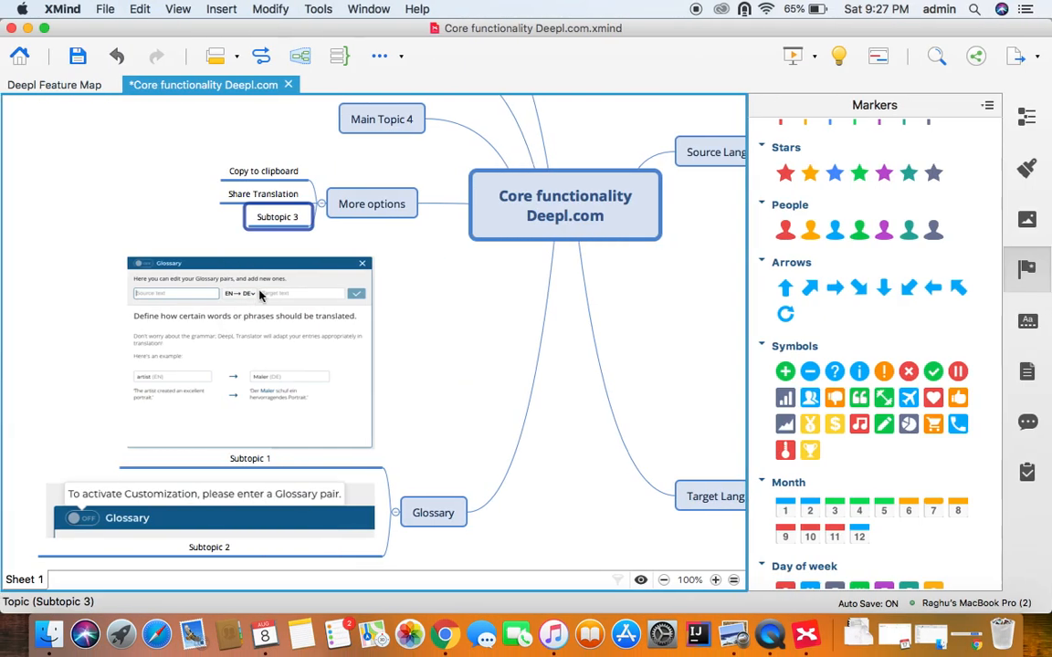
{"action": "type", "text": "Save as text "}
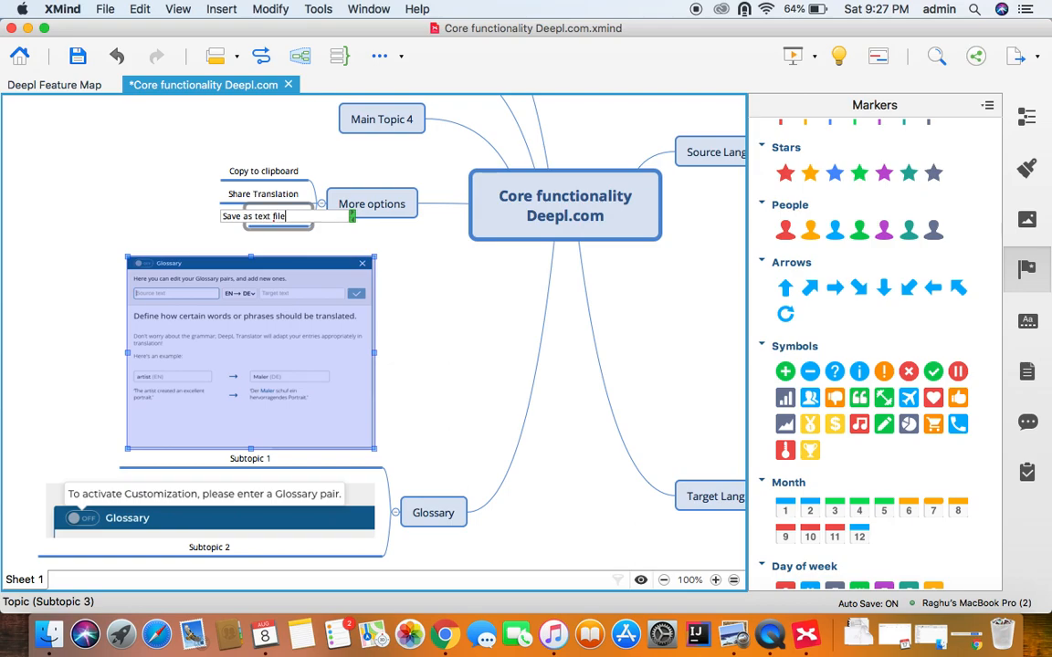
{"action": "type", "text": "file"}
{"action": "key", "text": "Return"}
Rename Main Topic 4 as Bugs and add a subtopic under it.
{"action": "left_click", "coordinate": [381, 113]}
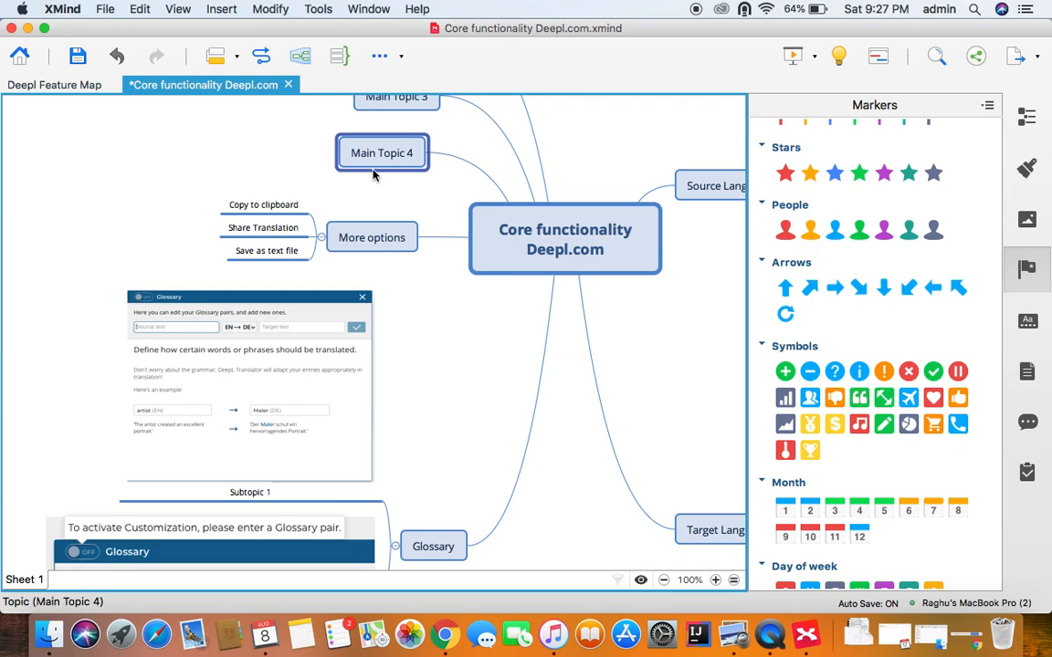
{"action": "type", "text": "Bugs"}
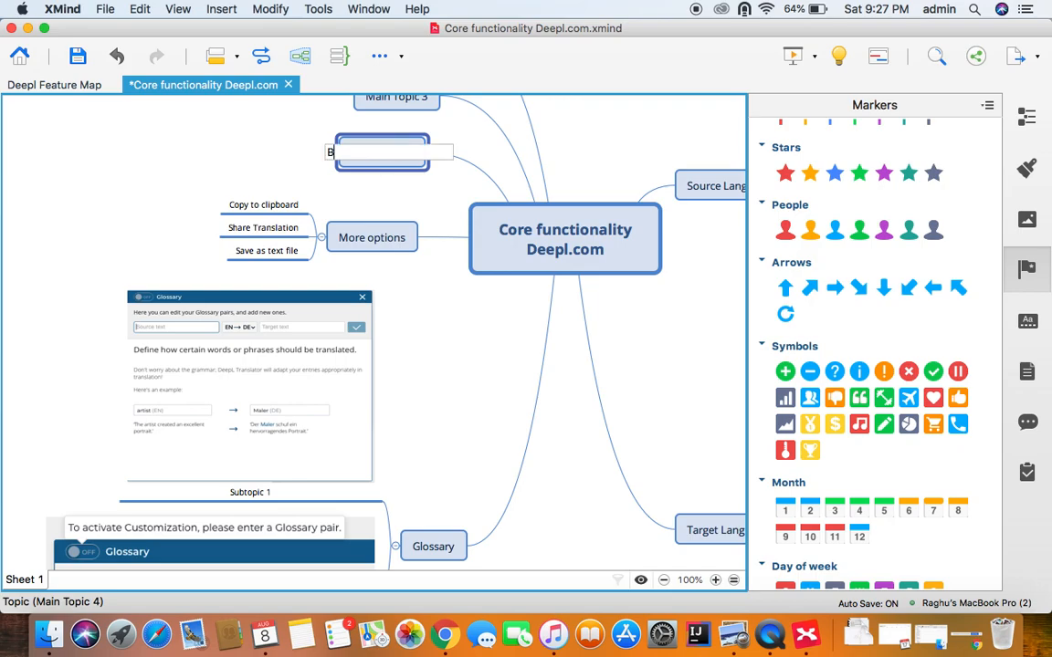
{"action": "key", "text": "Return"}
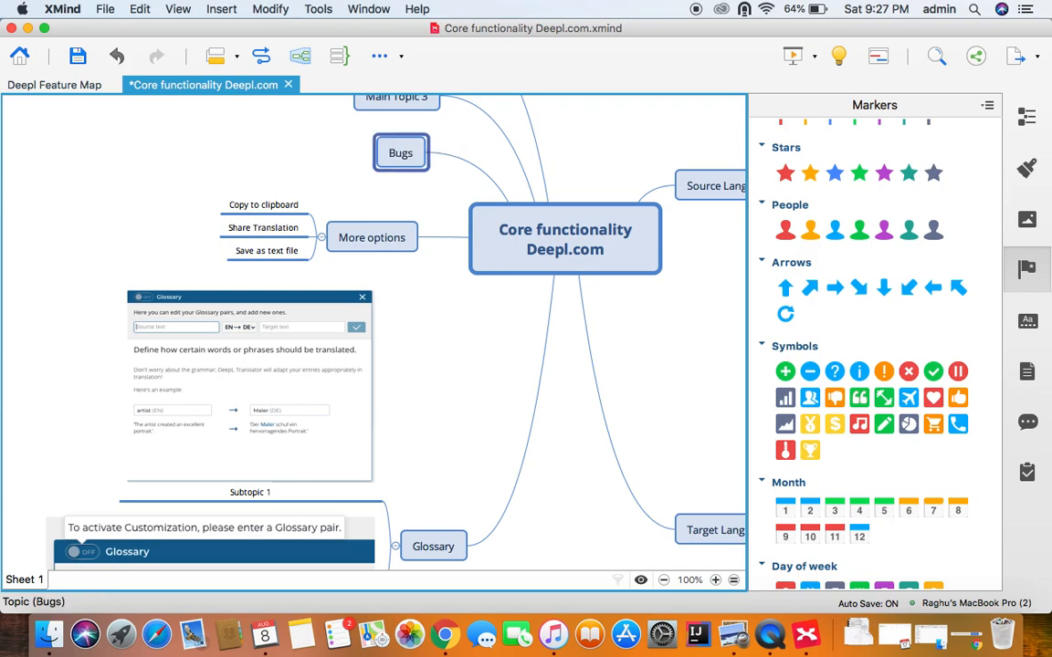
{"action": "key", "text": "Tab"}
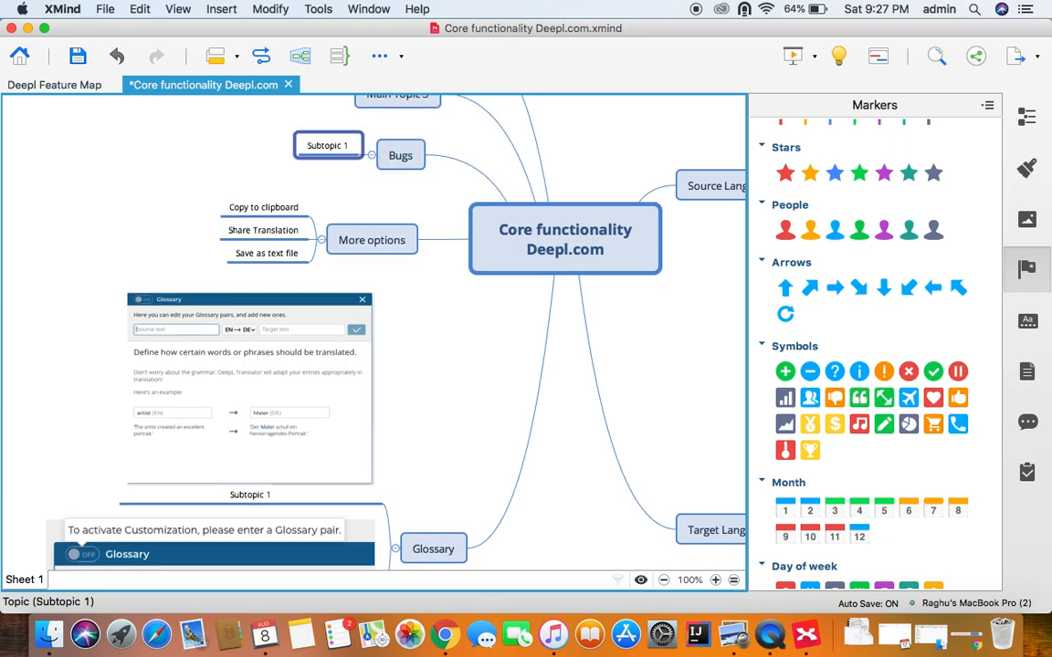
Insert the image Screen Shot 2020-08-08 at 9.27.01 PM into the Bugs subtopic and shrink it.
{"action": "key", "text": "super+i"}
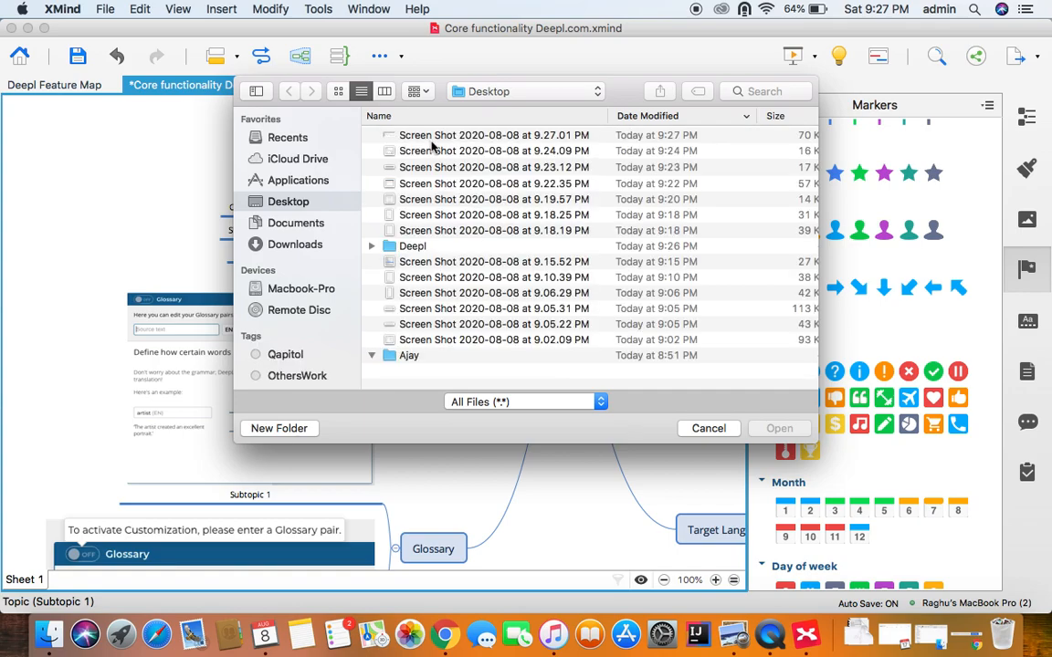
{"action": "left_click", "coordinate": [443, 137]}
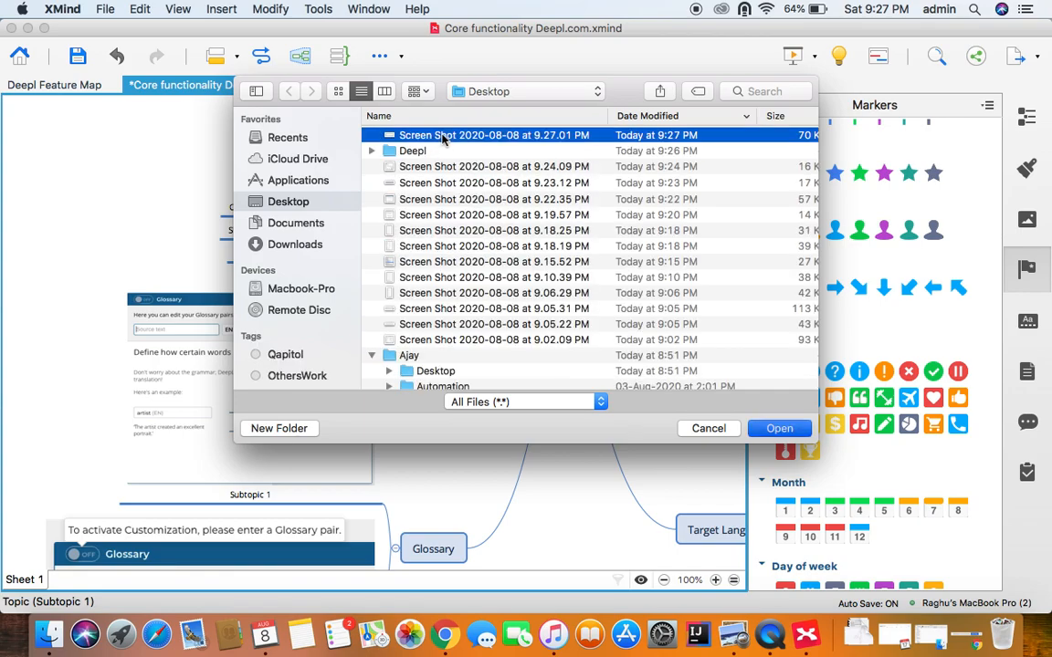
{"action": "double_click", "coordinate": [444, 137]}
{"action": "left_click", "coordinate": [329, 176]}
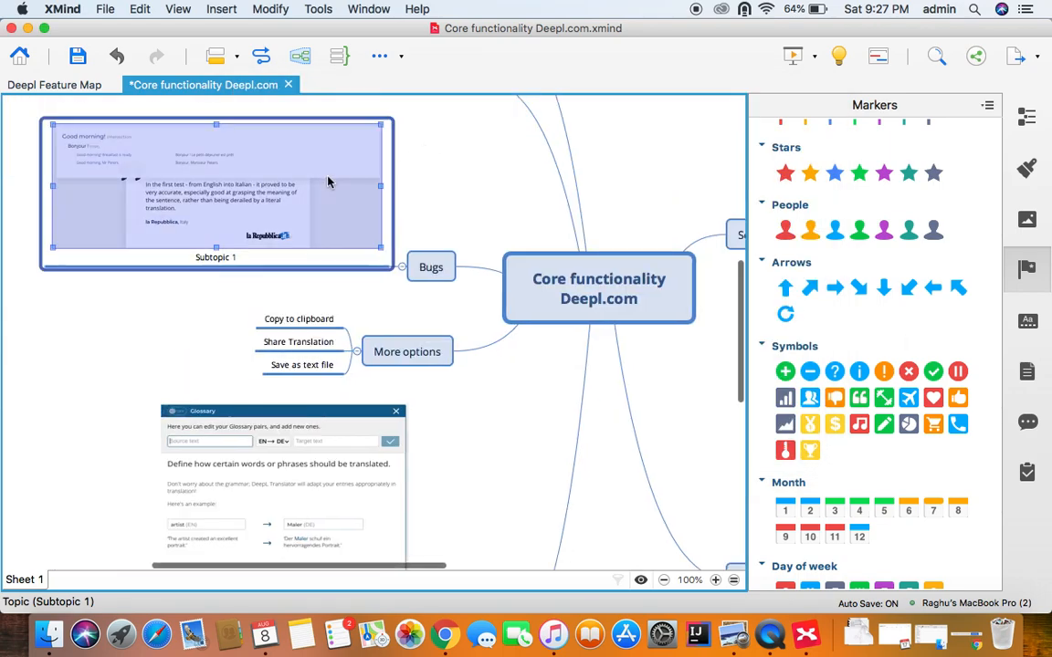
{"action": "scroll", "coordinate": [328, 182], "scroll_direction": "up", "scroll_amount": 2}
{"action": "scroll", "coordinate": [329, 182], "scroll_direction": "left", "scroll_amount": 1}
{"action": "left_click", "coordinate": [274, 238]}
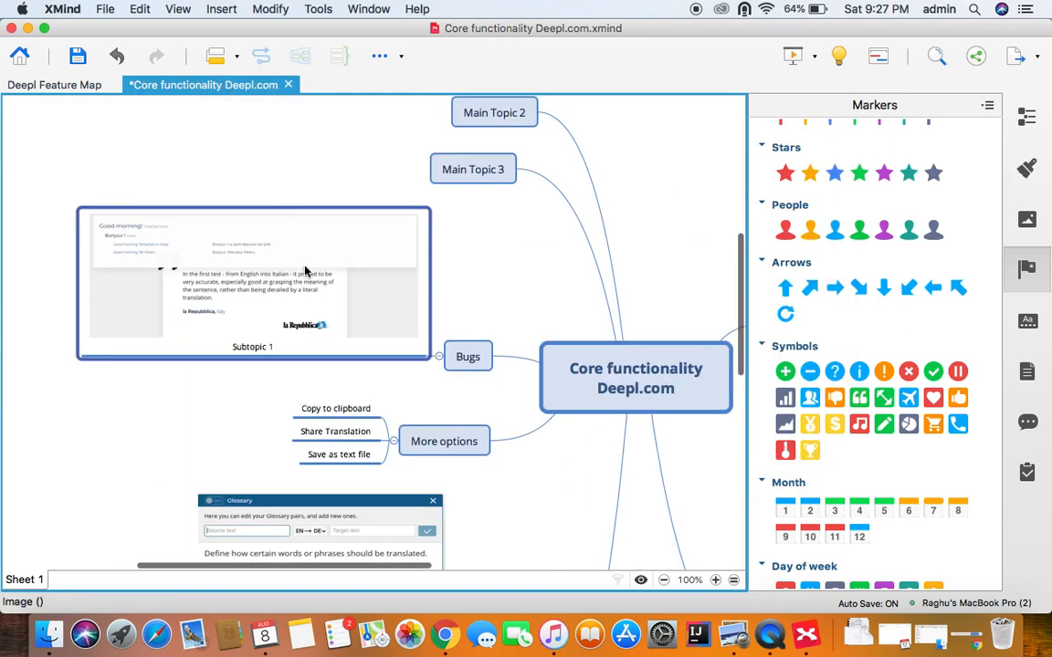
{"action": "left_click_drag", "start_coordinate": [417, 337], "coordinate": [324, 245]}
Rename the Bugs subtopic as "Additional section overlaps Testimonials section partially".
{"action": "left_click", "coordinate": [291, 331]}
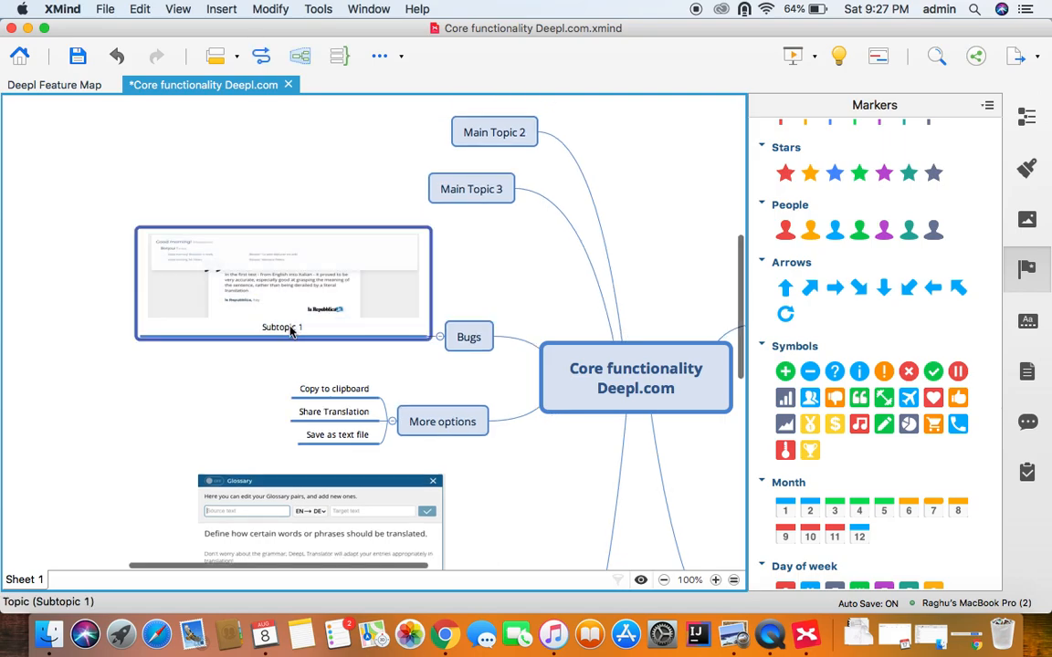
{"action": "left_click", "coordinate": [290, 331]}
{"action": "type", "text": "Additional sec"}
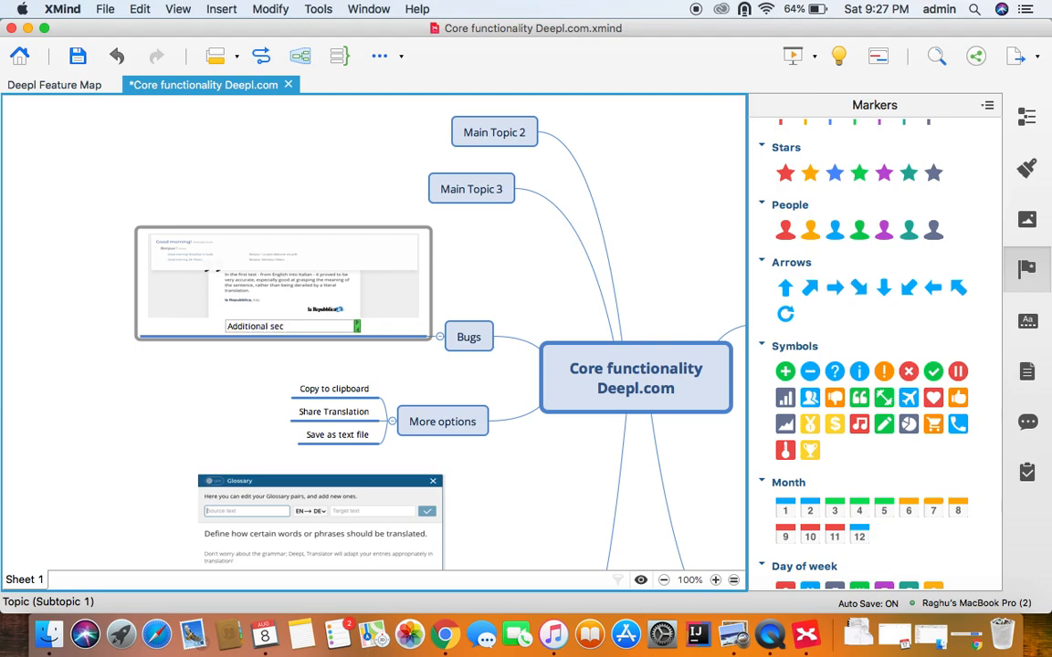
{"action": "type", "text": "tion overla"}
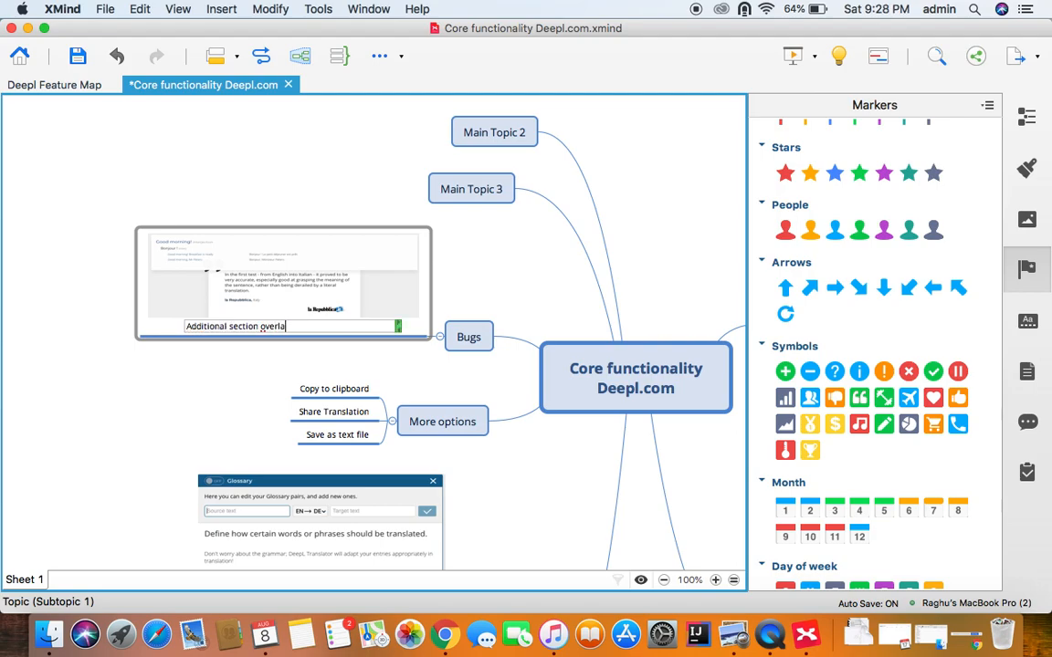
{"action": "type", "text": "ps Testimonials "}
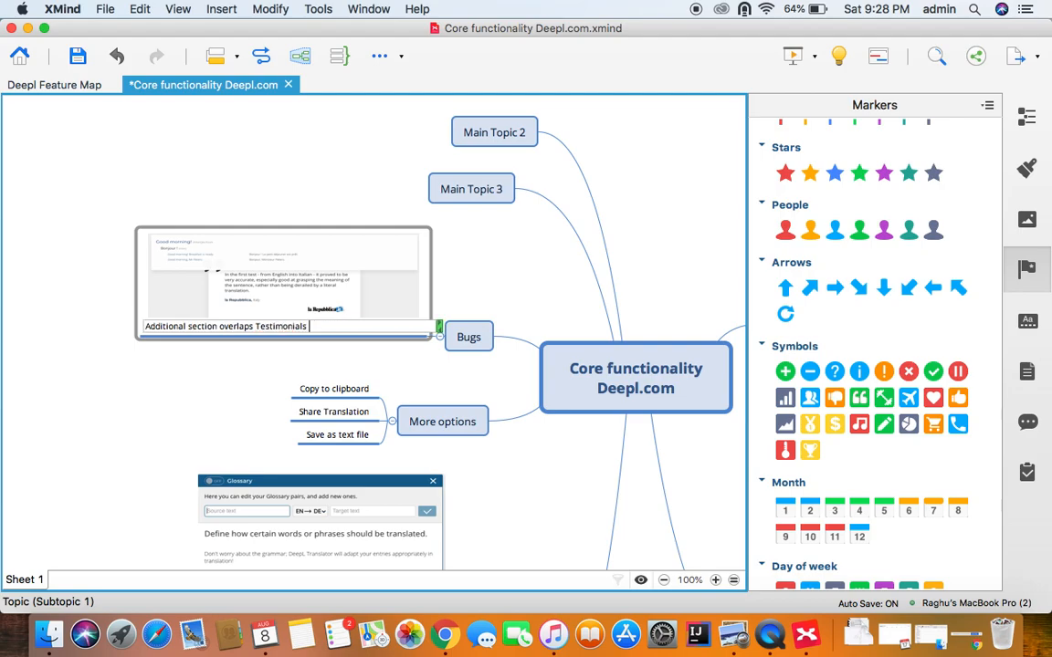
{"action": "type", "text": "secion"}
{"action": "left_click", "coordinate": [324, 327]}
{"action": "type", "text": "t"}
{"action": "left_click", "coordinate": [352, 327]}
{"action": "type", "text": "partially"}
{"action": "key", "text": "Return"}
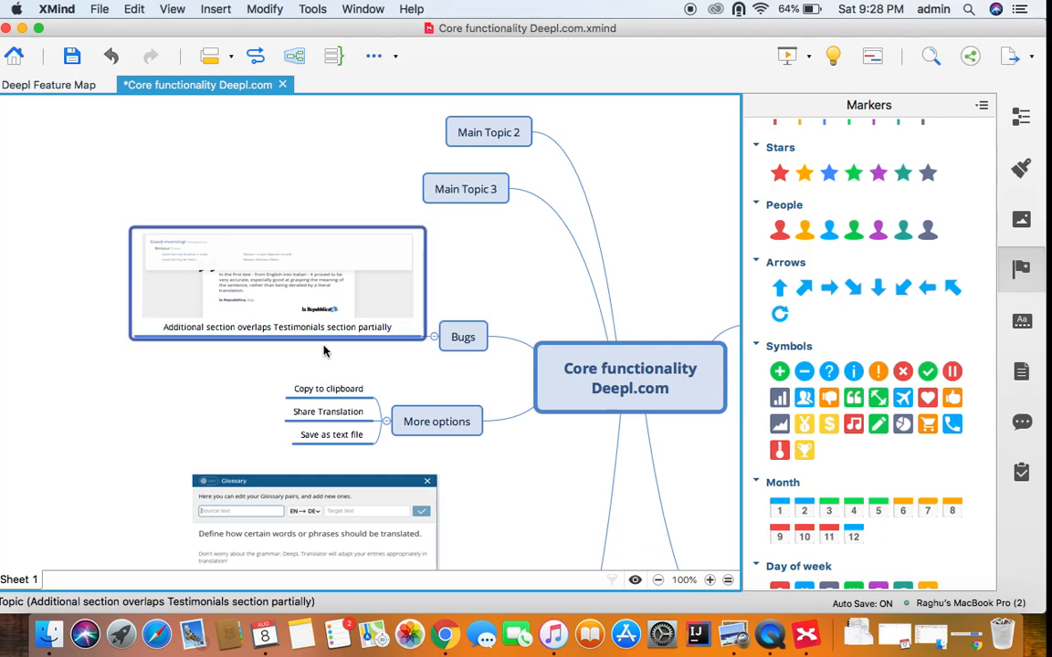
Switch to the DeepL translator in Chrome and clear the source text "Good morning".
{"action": "key", "text": "ctrl+Right"}
{"action": "scroll", "coordinate": [353, 297], "scroll_direction": "up", "scroll_amount": 3}
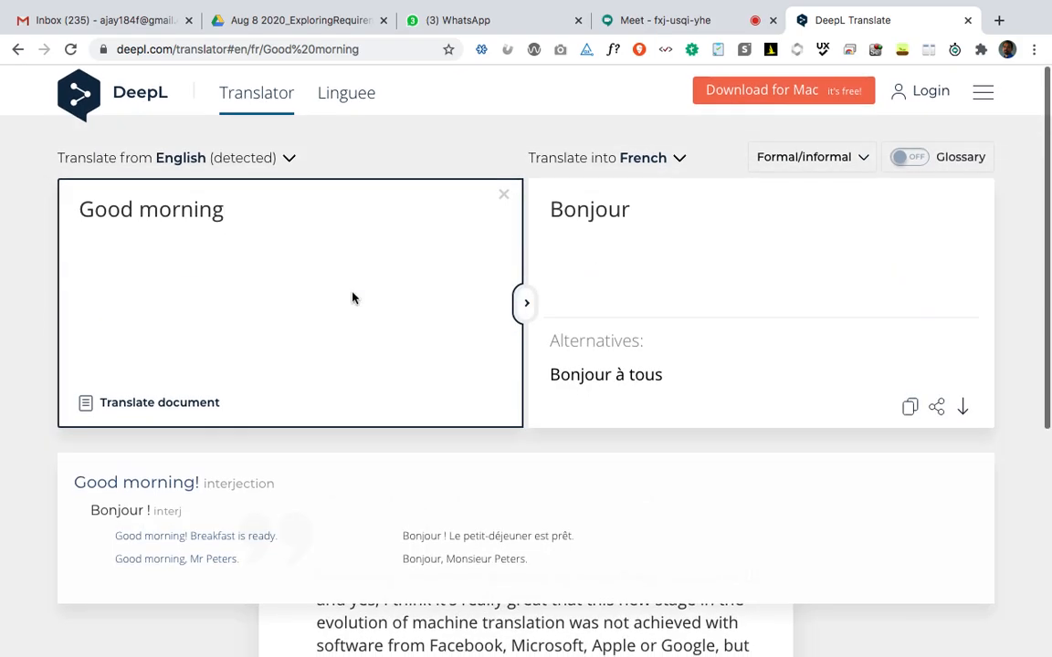
{"action": "left_click_drag", "start_coordinate": [225, 208], "coordinate": [82, 208]}
{"action": "key", "text": "BackSpace"}
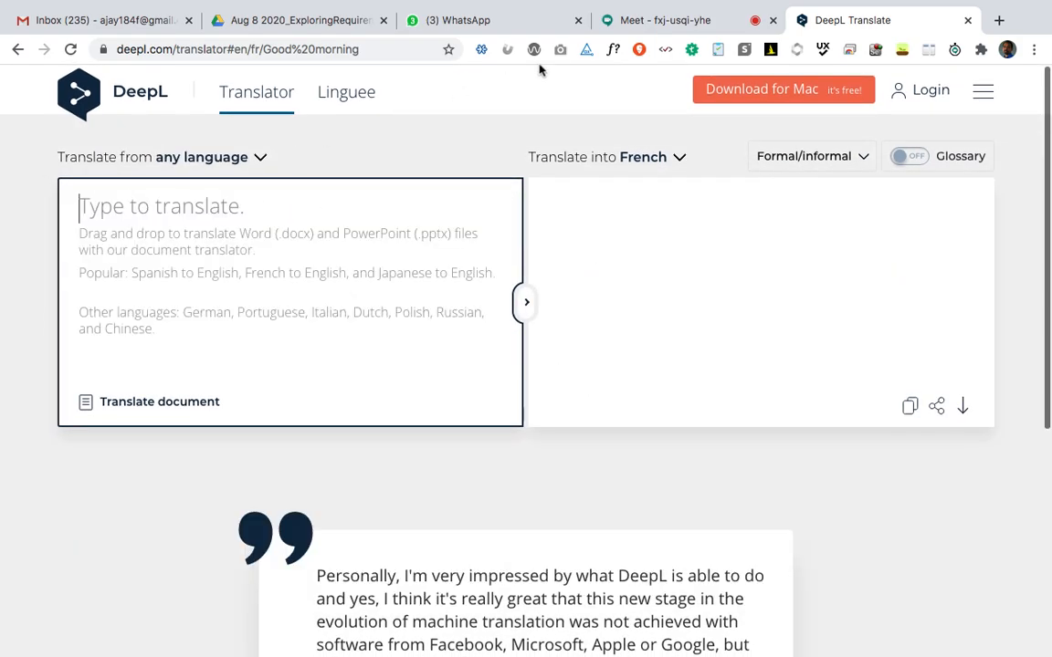
Check the chat of the running Google Meet call, return to the DeepL translator and dismiss the presenting notification.
{"action": "left_click", "coordinate": [629, 25]}
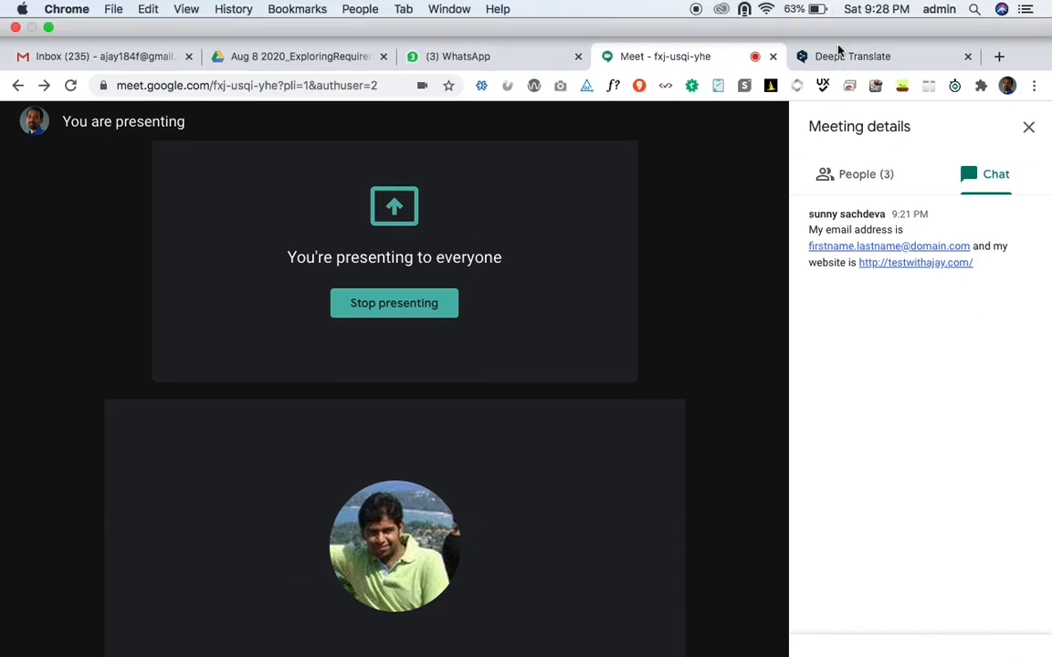
{"action": "left_click", "coordinate": [837, 56]}
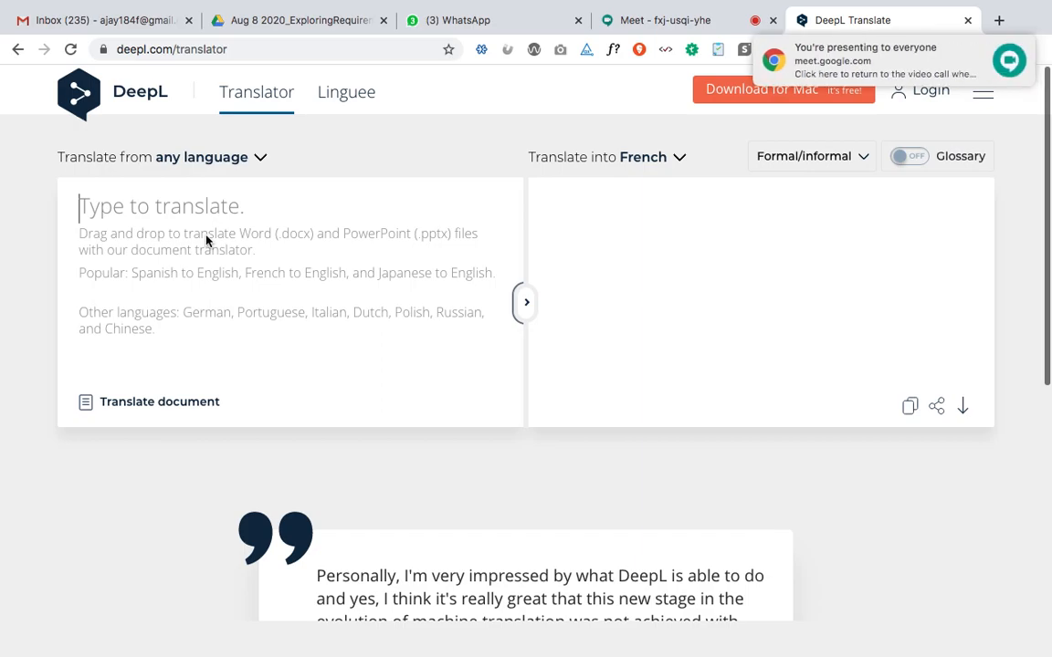
{"action": "left_click", "coordinate": [206, 240]}
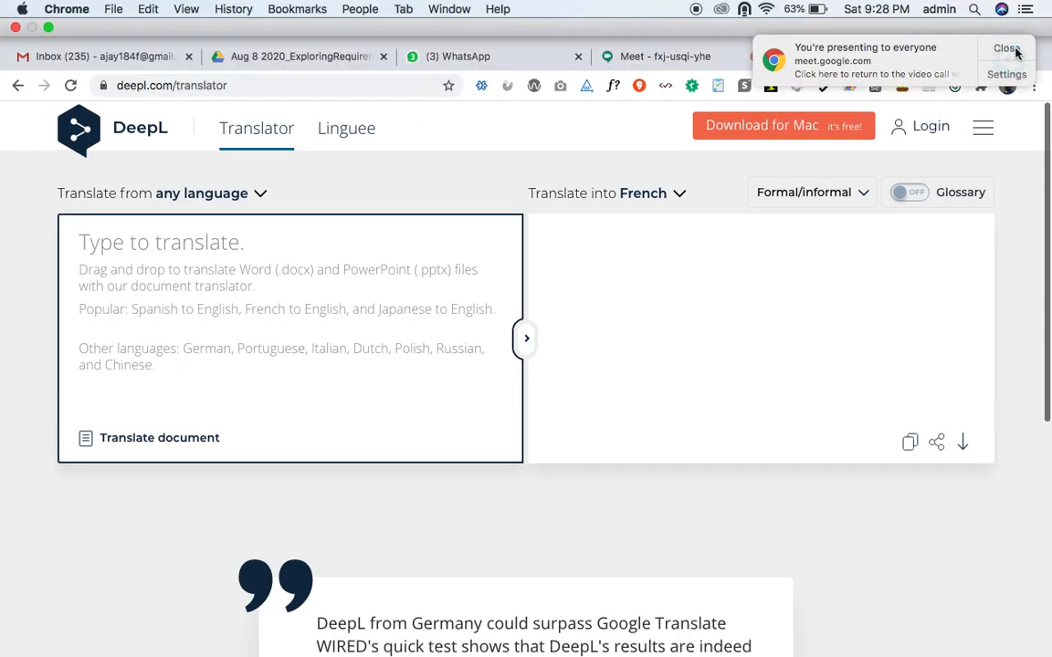
{"action": "left_click", "coordinate": [1007, 48]}
Search Google in a new tab for "reserved characters mac folder name" and open the Acronis article on illegal characters.
{"action": "left_click", "coordinate": [1000, 56]}
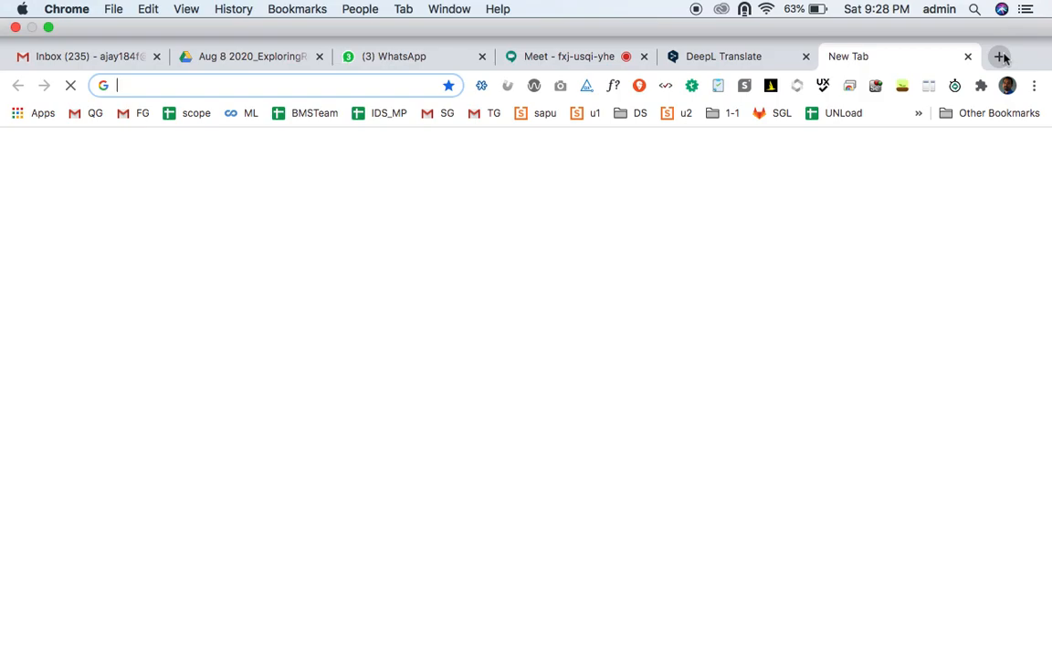
{"action": "type", "text": "reserved c"}
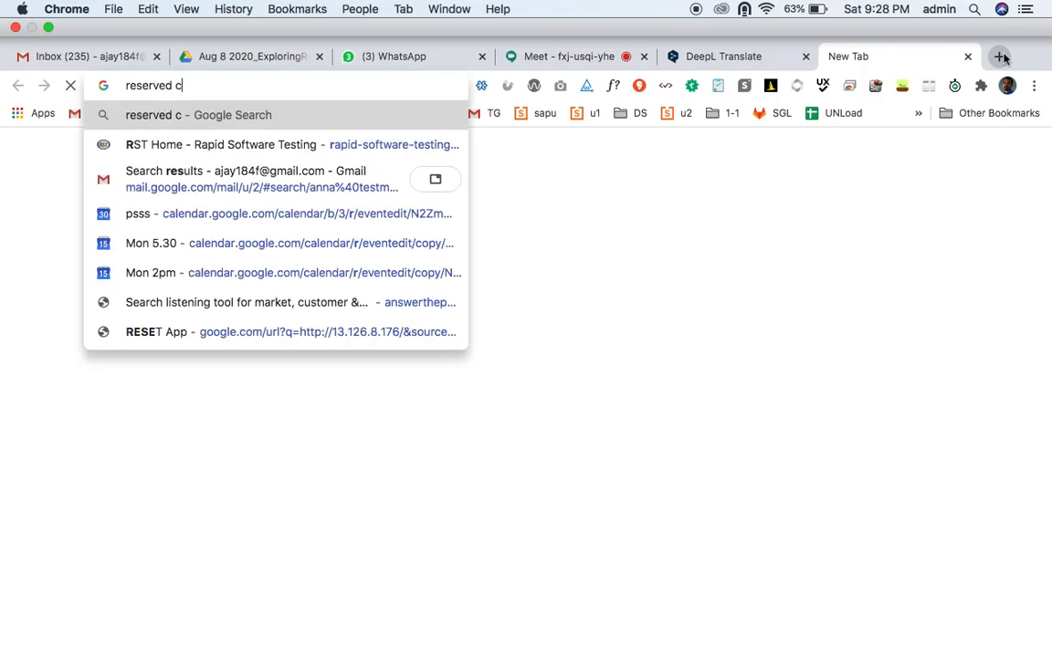
{"action": "type", "text": "haracters ma"}
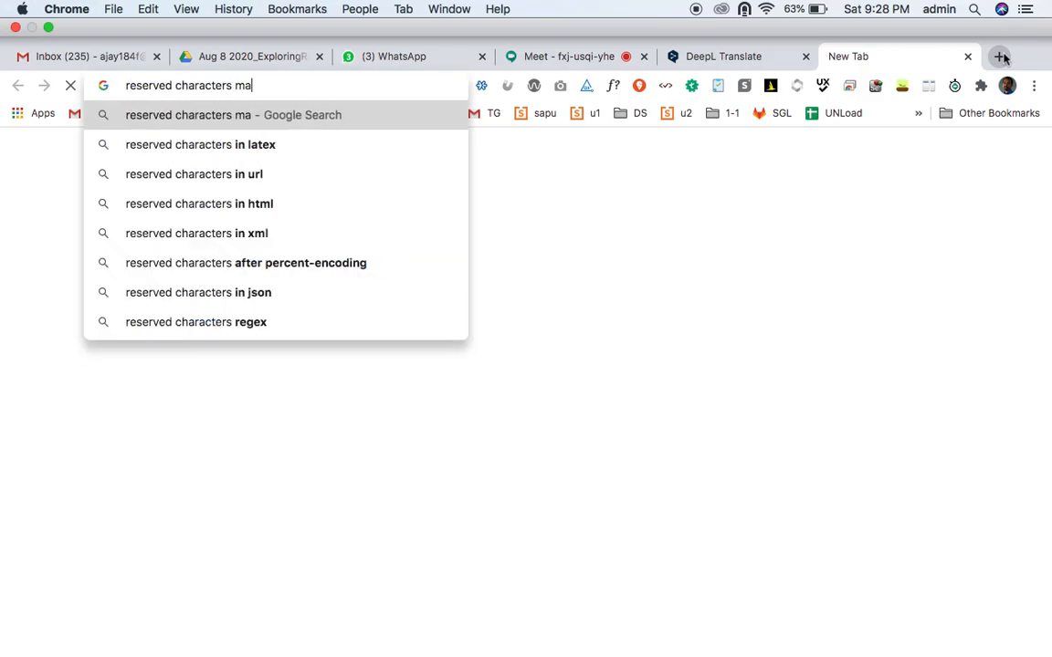
{"action": "type", "text": "c f"}
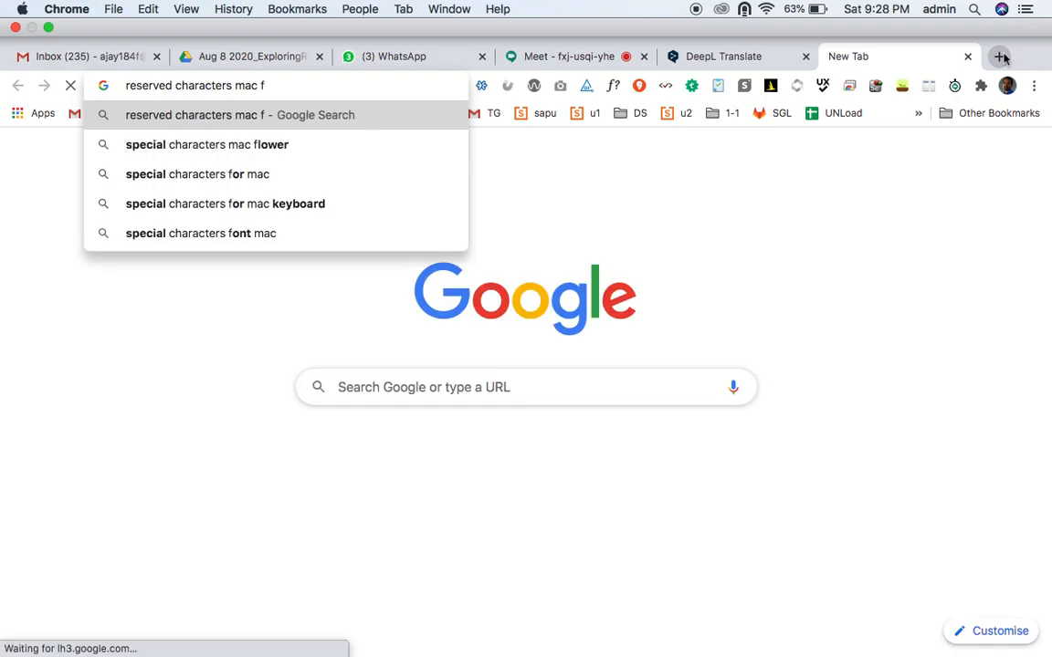
{"action": "type", "text": "older name"}
{"action": "key", "text": "Return"}
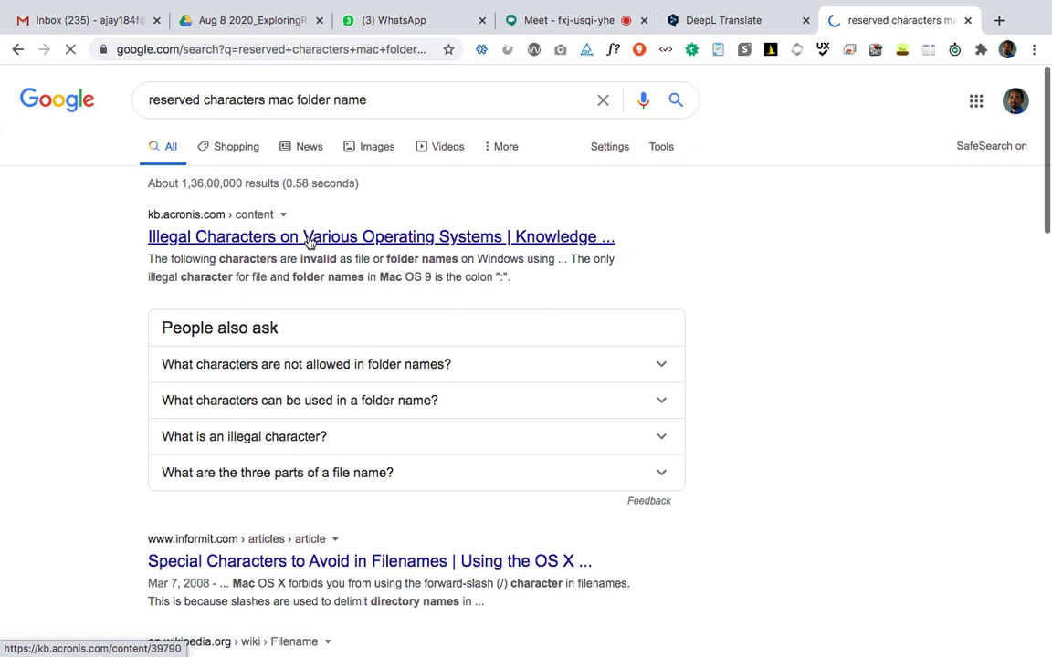
{"action": "left_click", "coordinate": [310, 240]}
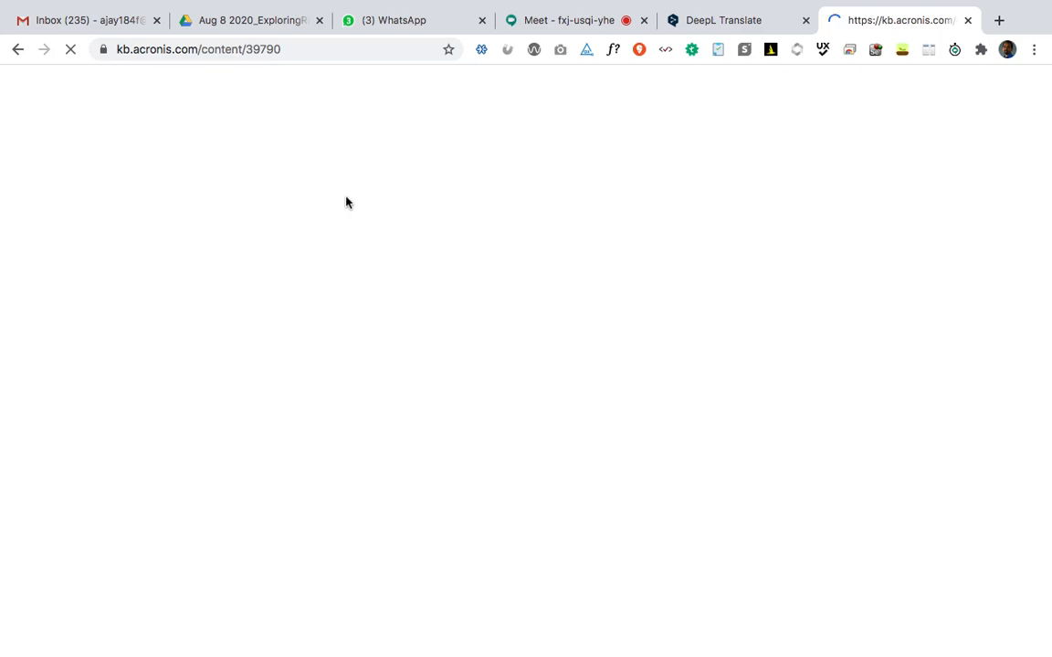
Enter "My/name" for translation into French in DeepL and check the suggested text file name without saving it.
{"action": "left_click", "coordinate": [704, 20]}
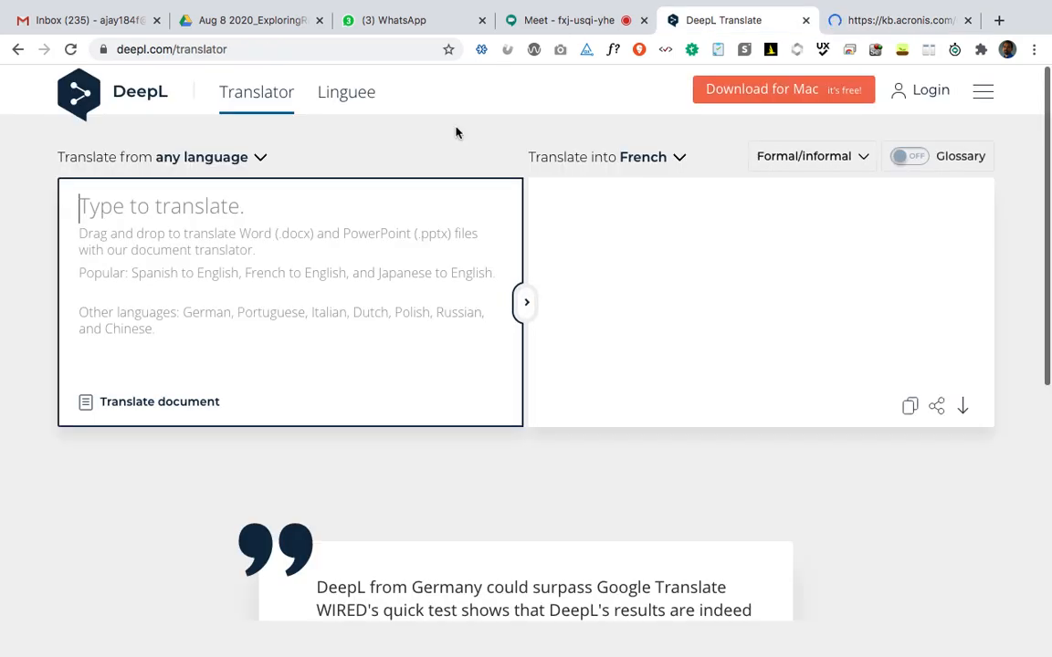
{"action": "type", "text": "My"}
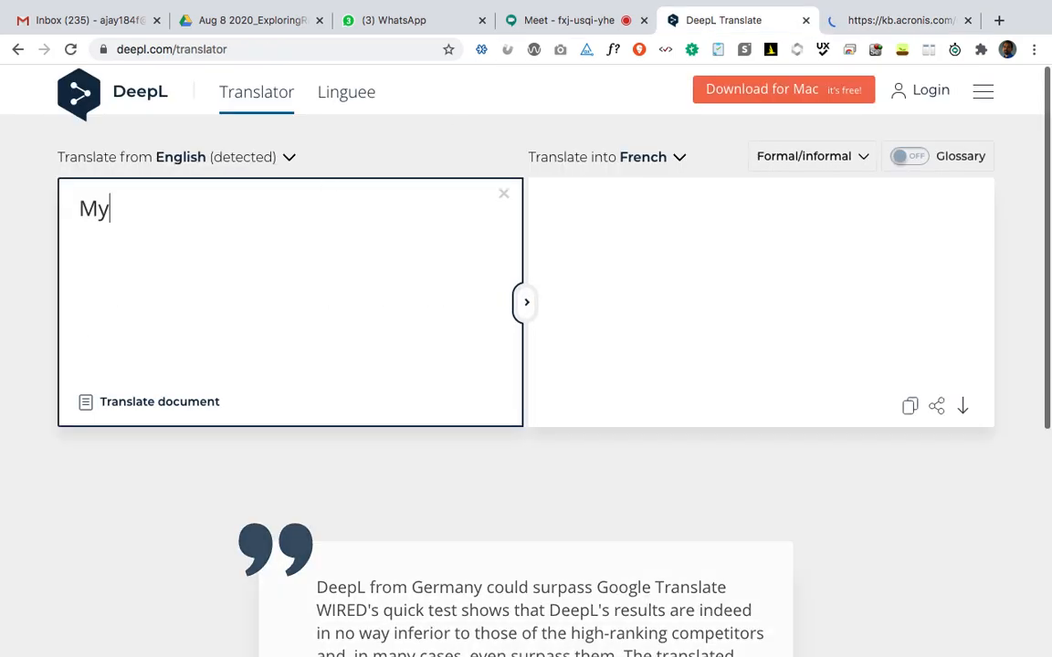
{"action": "type", "text": "/"}
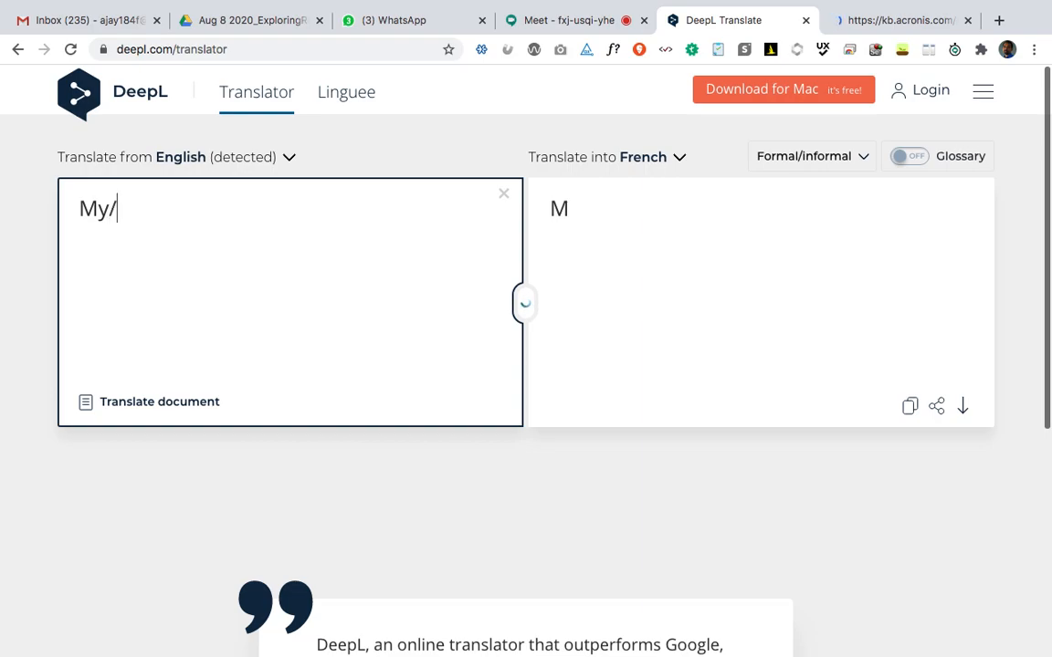
{"action": "type", "text": "name"}
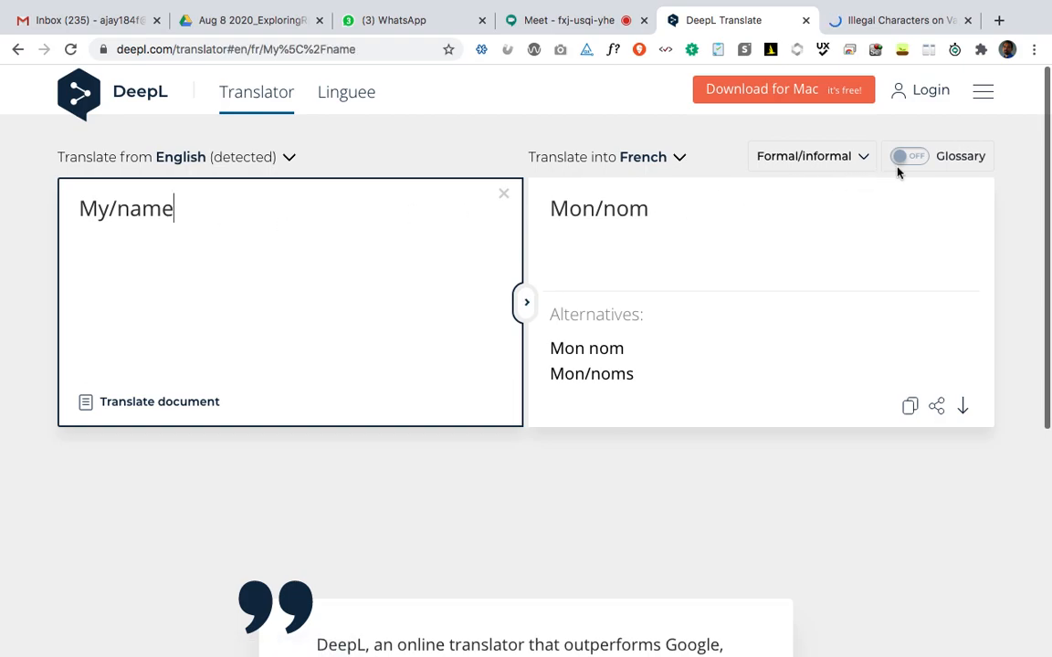
{"action": "left_click", "coordinate": [964, 407]}
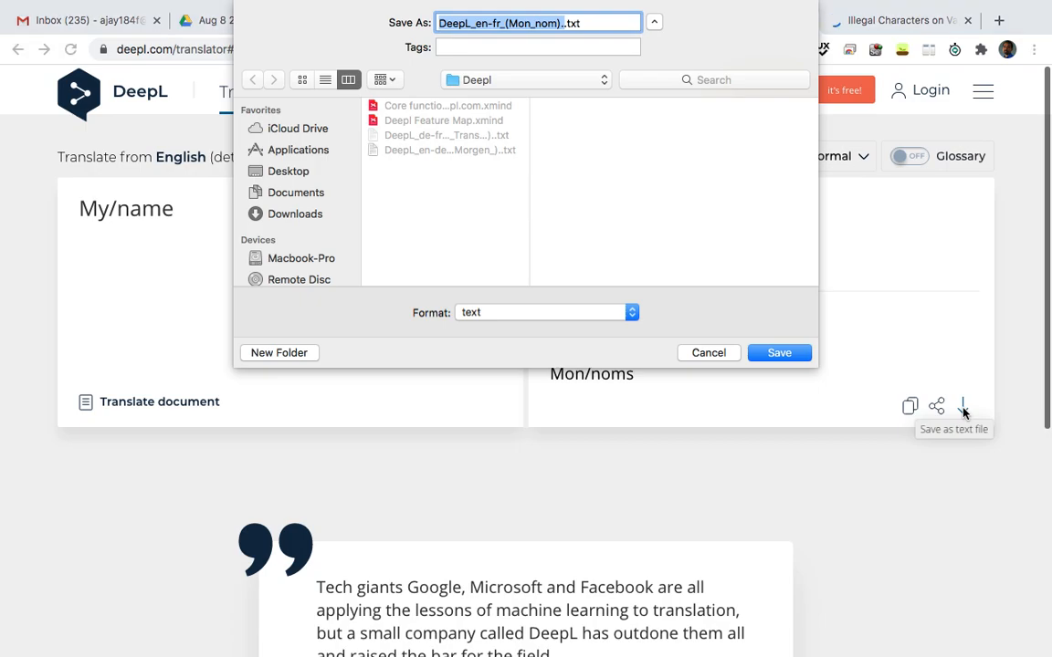
{"action": "left_click", "coordinate": [701, 356]}
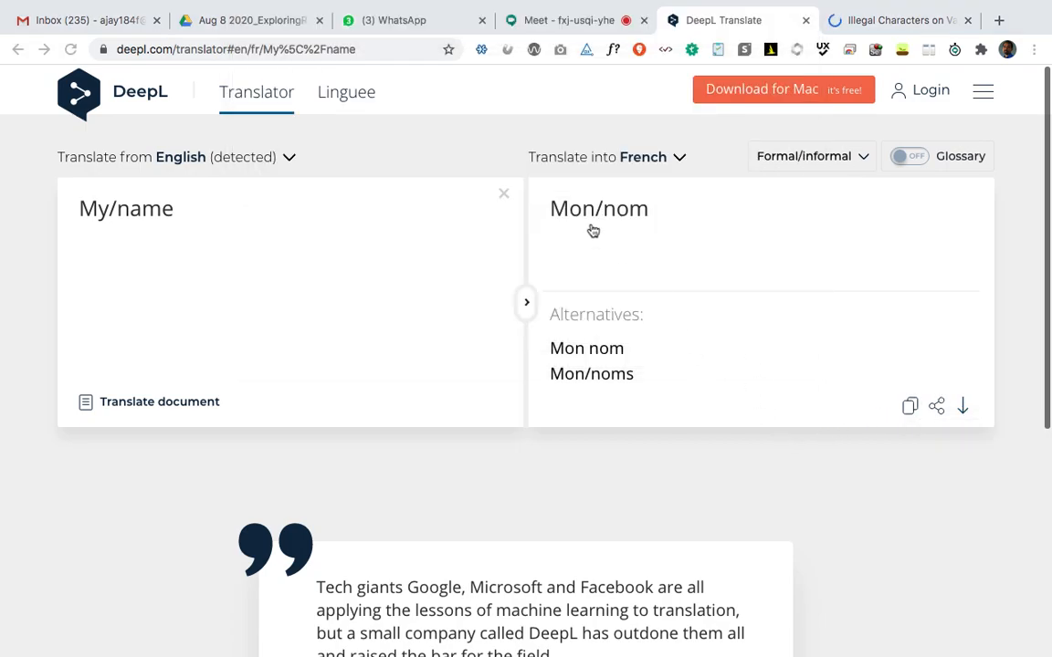
Change the source text to "My_/name" and save the translation as the text file "DeepL_en-fr_(Mon_/nom)..txt".
{"action": "left_click", "coordinate": [106, 210]}
{"action": "type", "text": "_"}
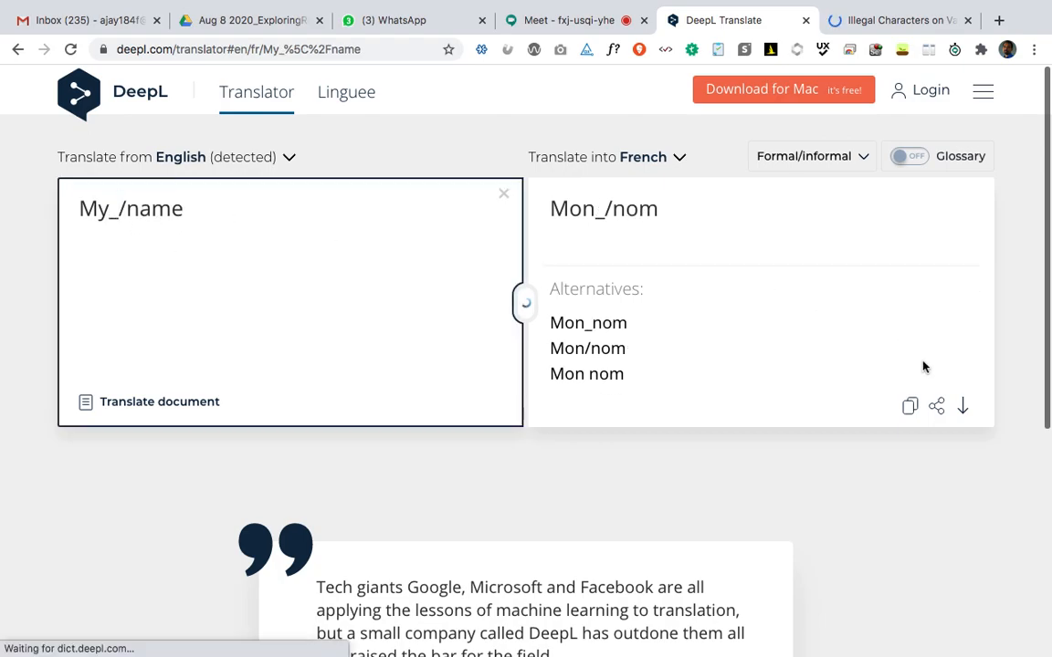
{"action": "left_click", "coordinate": [964, 409]}
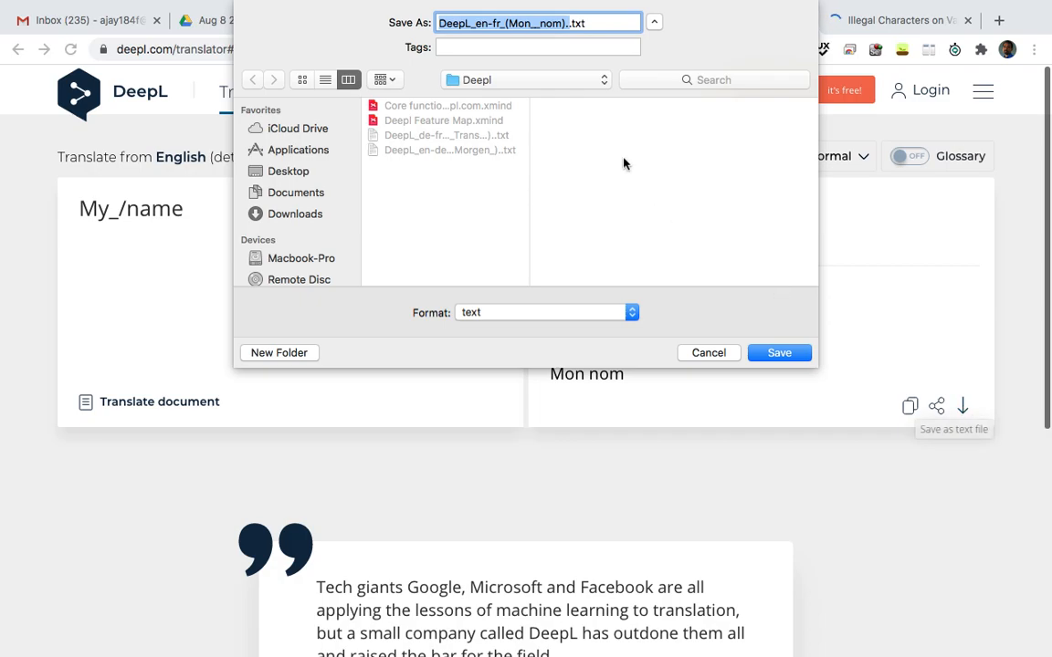
{"action": "left_click", "coordinate": [539, 23]}
{"action": "type", "text": "/"}
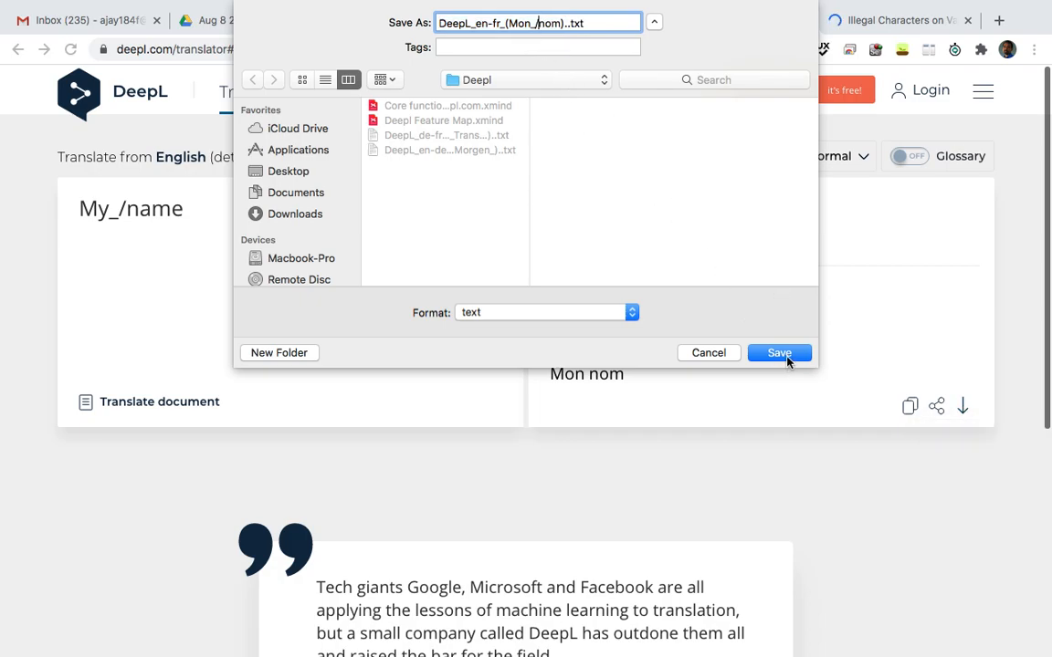
{"action": "left_click", "coordinate": [787, 358]}
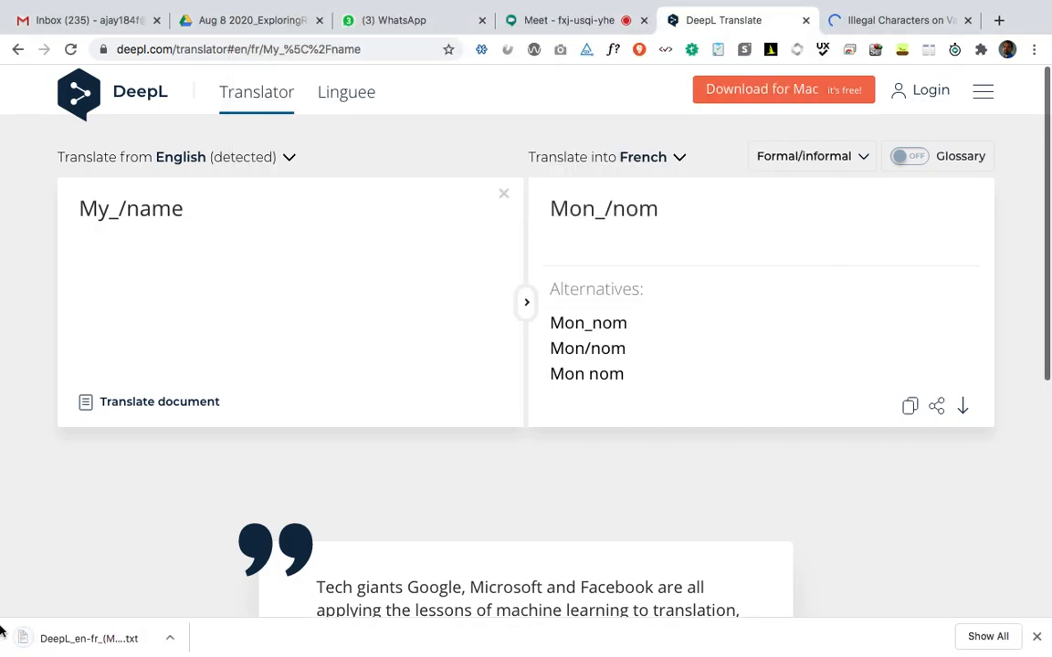
Open the downloaded translation file in TextEdit to examine its name and content, close it and recheck the download in Chrome.
{"action": "left_click", "coordinate": [101, 640]}
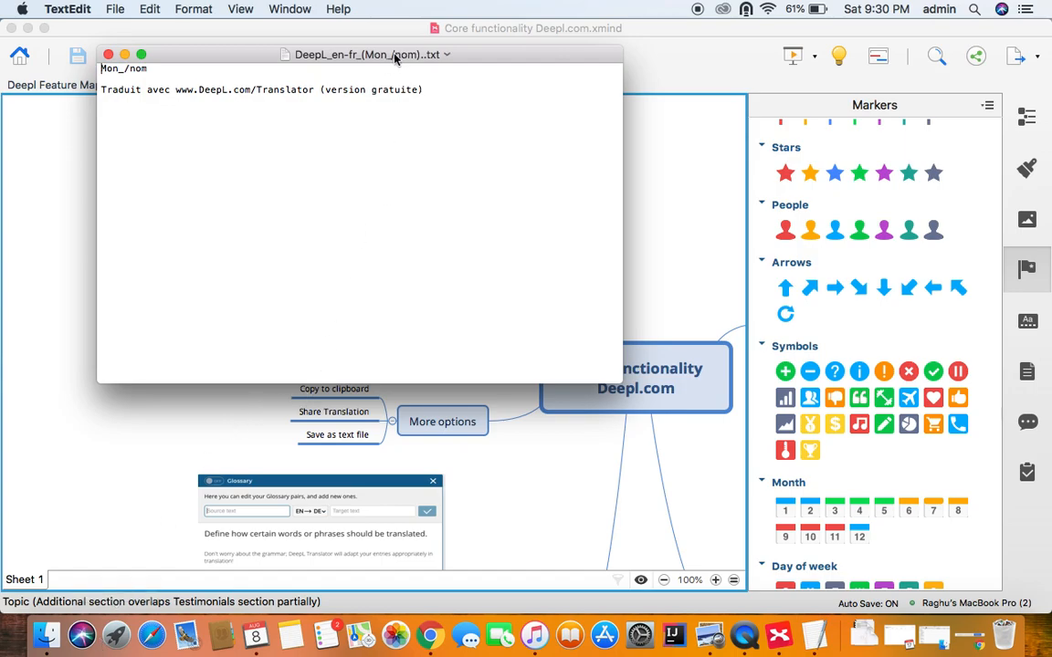
{"action": "left_click", "coordinate": [108, 55]}
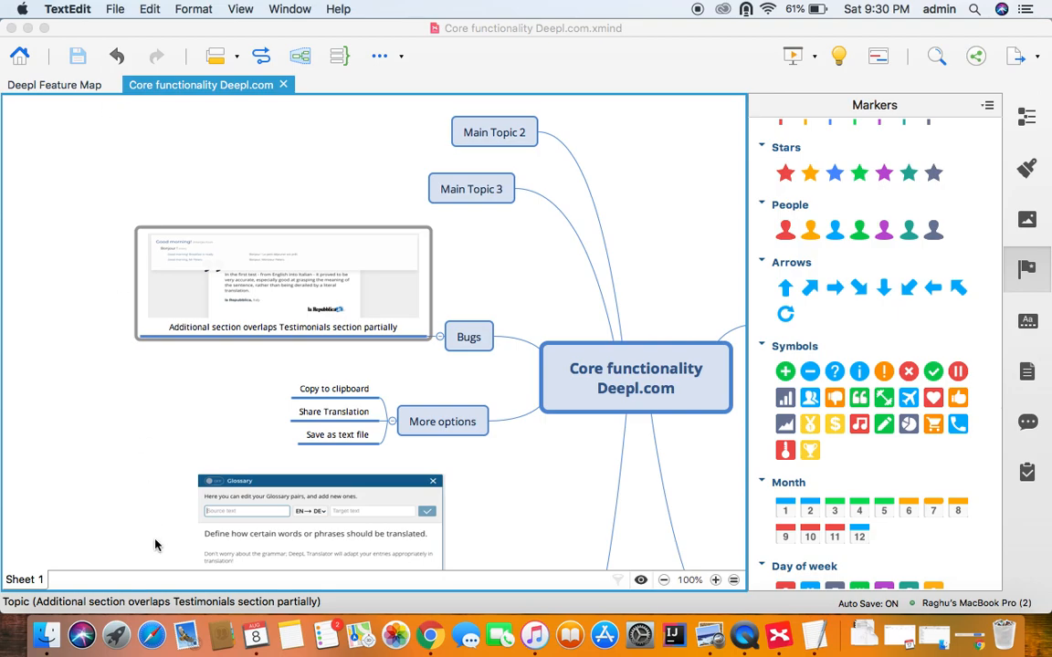
{"action": "left_click", "coordinate": [429, 637]}
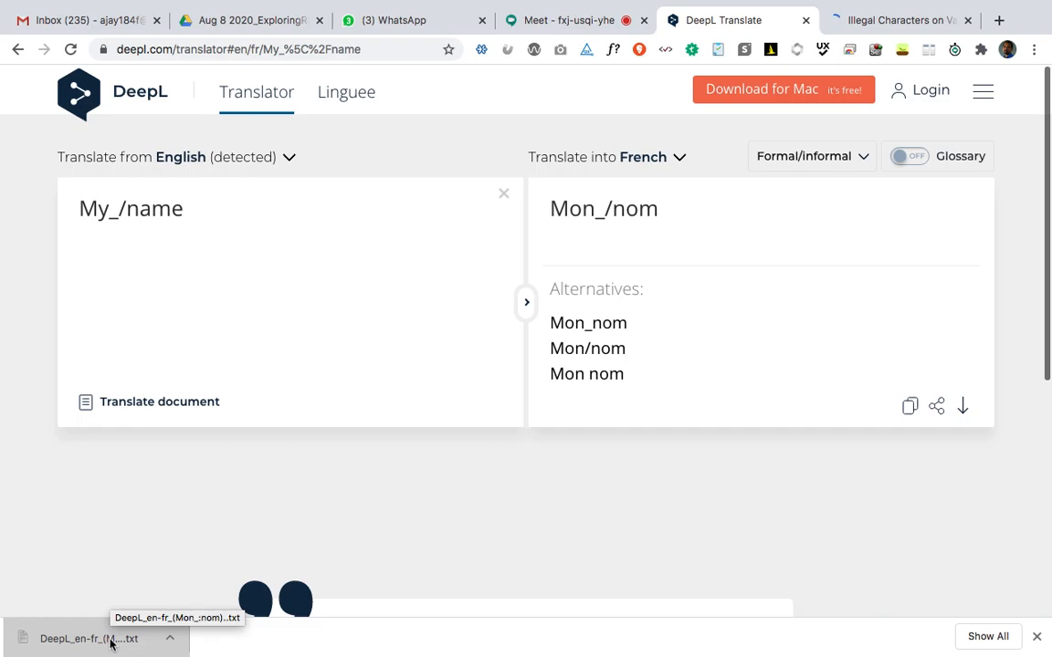
{"action": "left_click", "coordinate": [110, 639]}
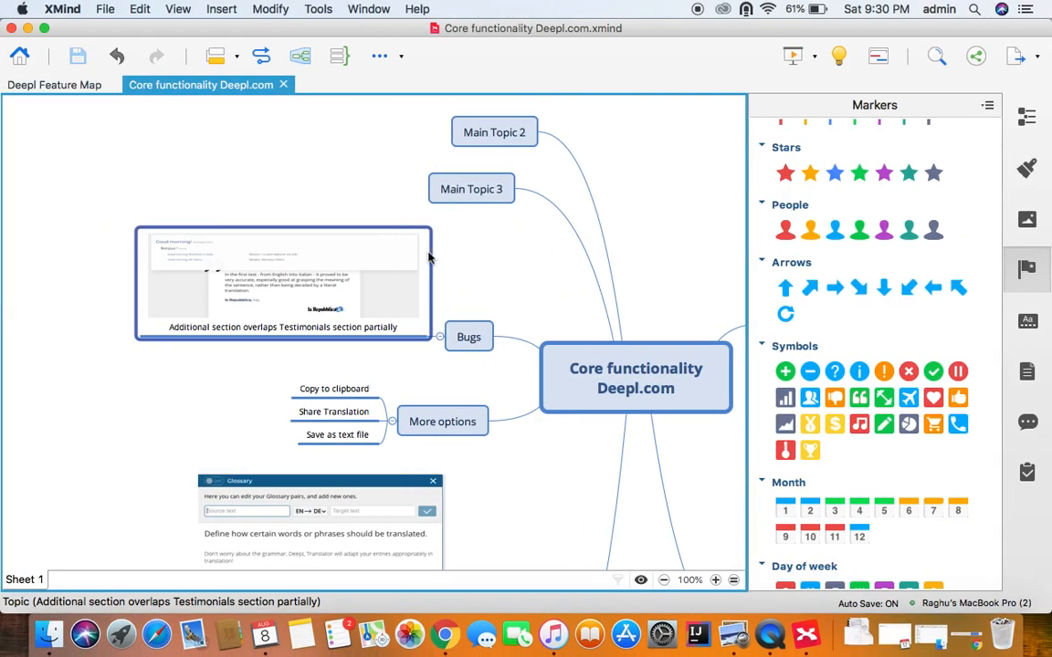
Add a subtopic named "Investigate" under the Bugs topic in the XMind map.
{"action": "left_click", "coordinate": [407, 312]}
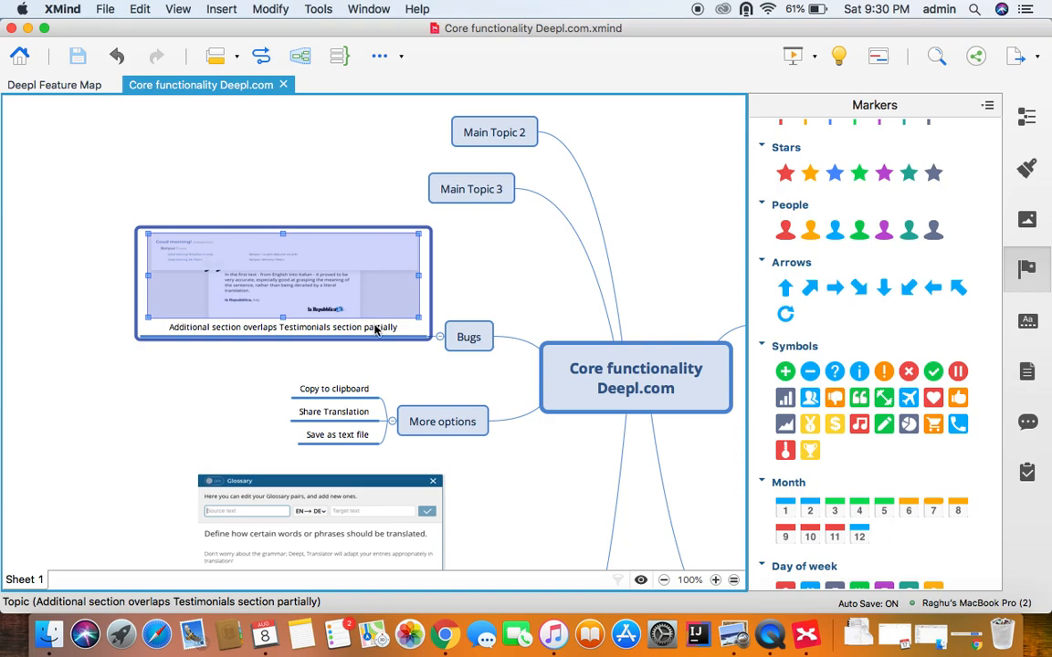
{"action": "left_click", "coordinate": [387, 339]}
{"action": "key", "text": "Tab"}
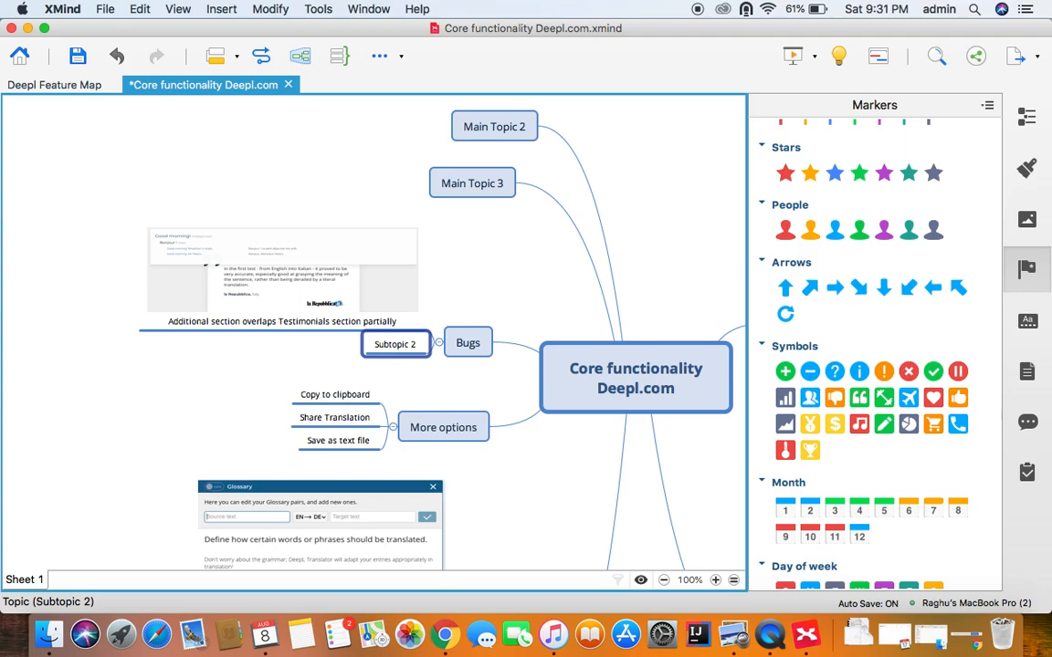
{"action": "type", "text": "Investigate"}
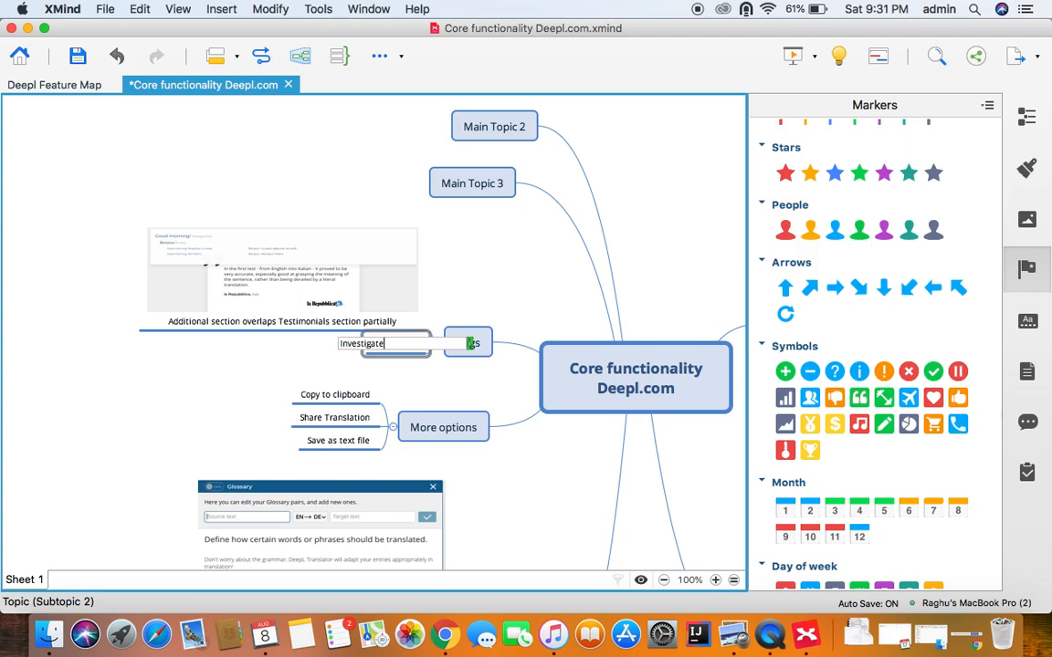
{"action": "key", "text": "Return"}
Add the subtopic "Invalid characters in file names" under Investigate.
{"action": "key", "text": "Tab"}
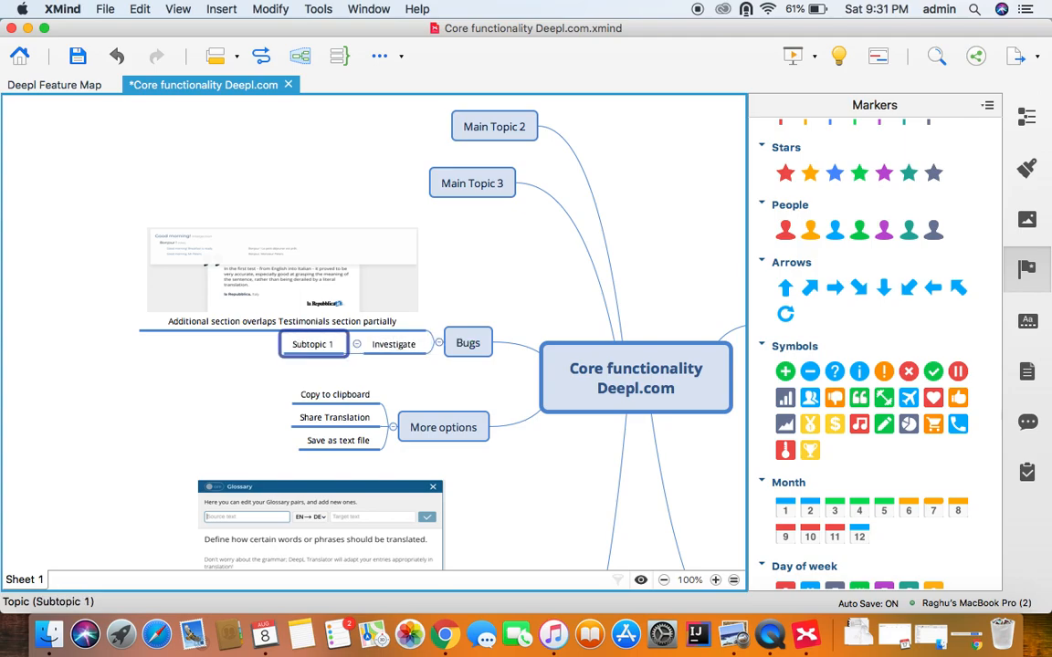
{"action": "type", "text": "Invalid characters in file names"}
{"action": "key", "text": "Return"}
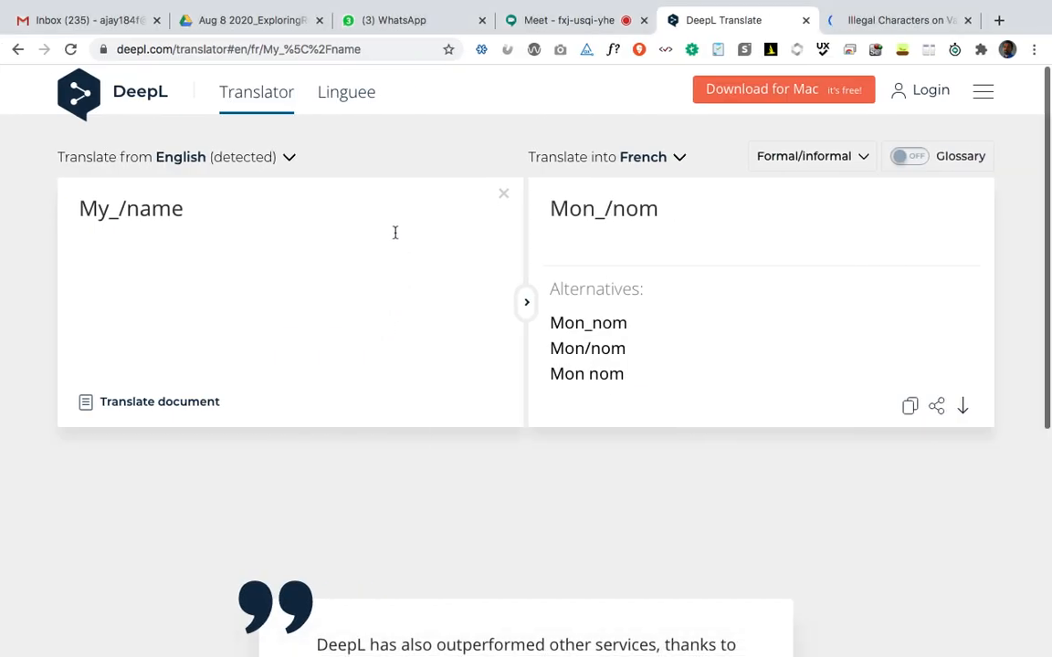
Return to DeepL in Chrome and load the plain deepl.com/translator address without its language and text suffix.
{"action": "left_click", "coordinate": [289, 160]}
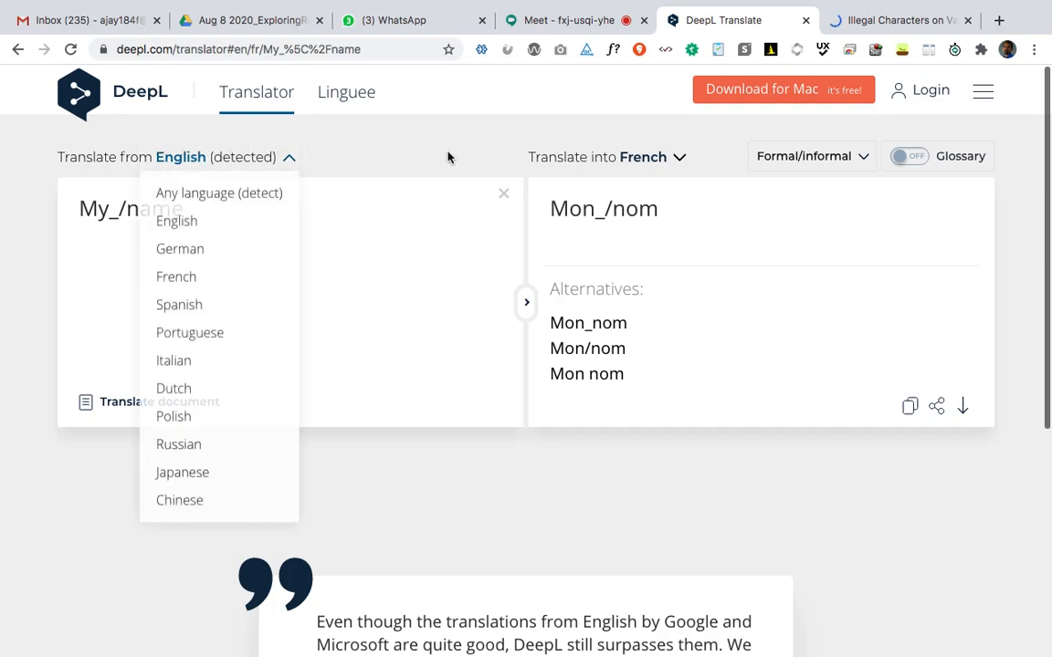
{"action": "left_click", "coordinate": [204, 46]}
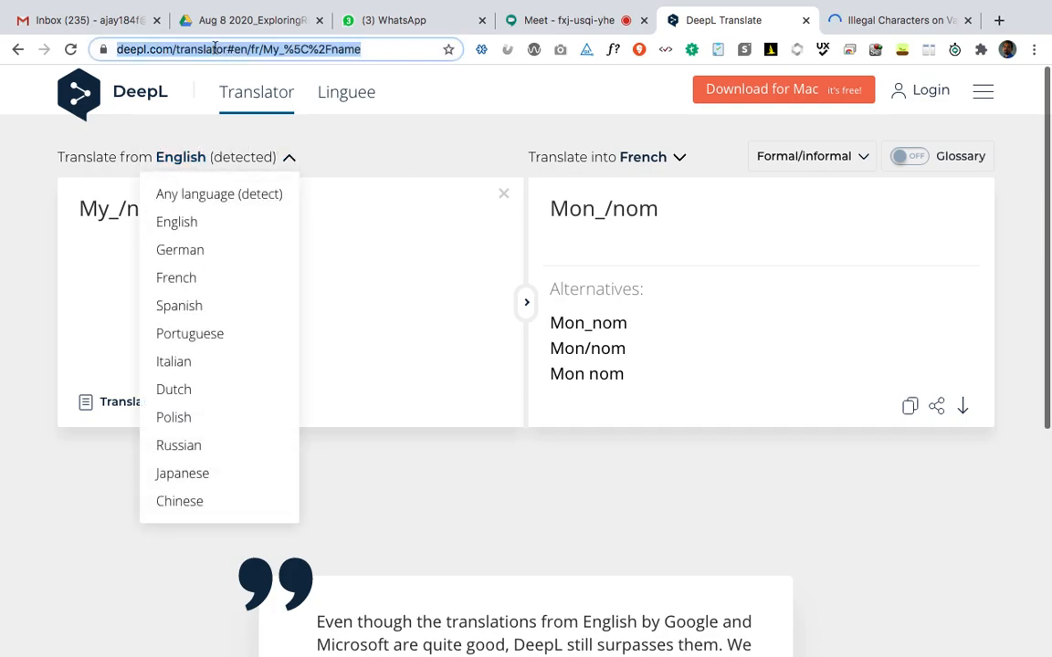
{"action": "left_click", "coordinate": [227, 53]}
{"action": "key", "text": "shift+End"}
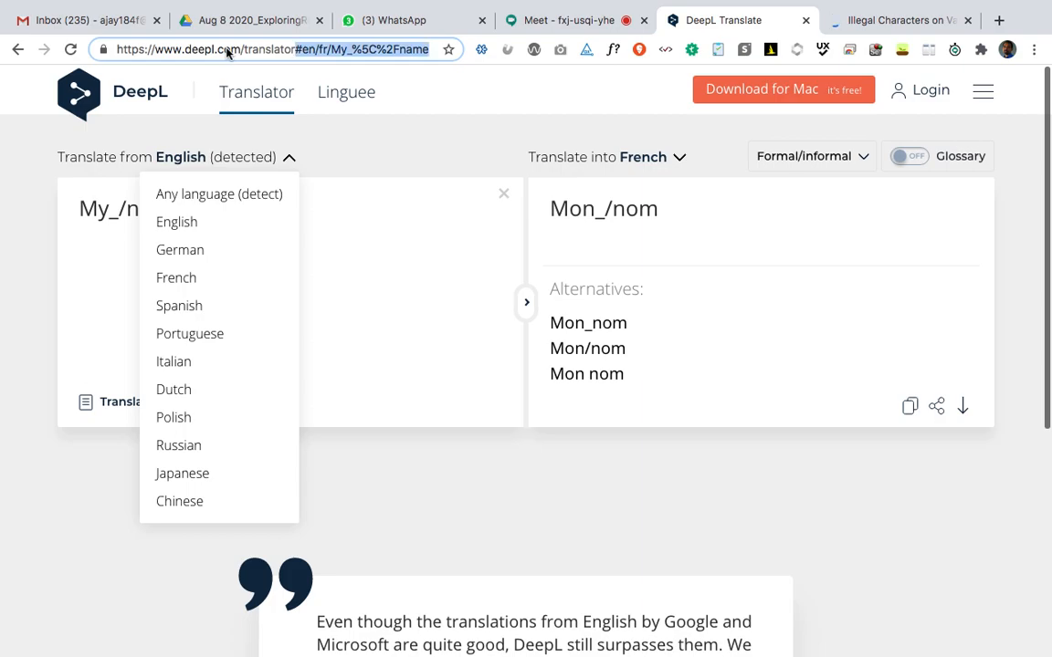
{"action": "key", "text": "BackSpace"}
{"action": "key", "text": "Return"}
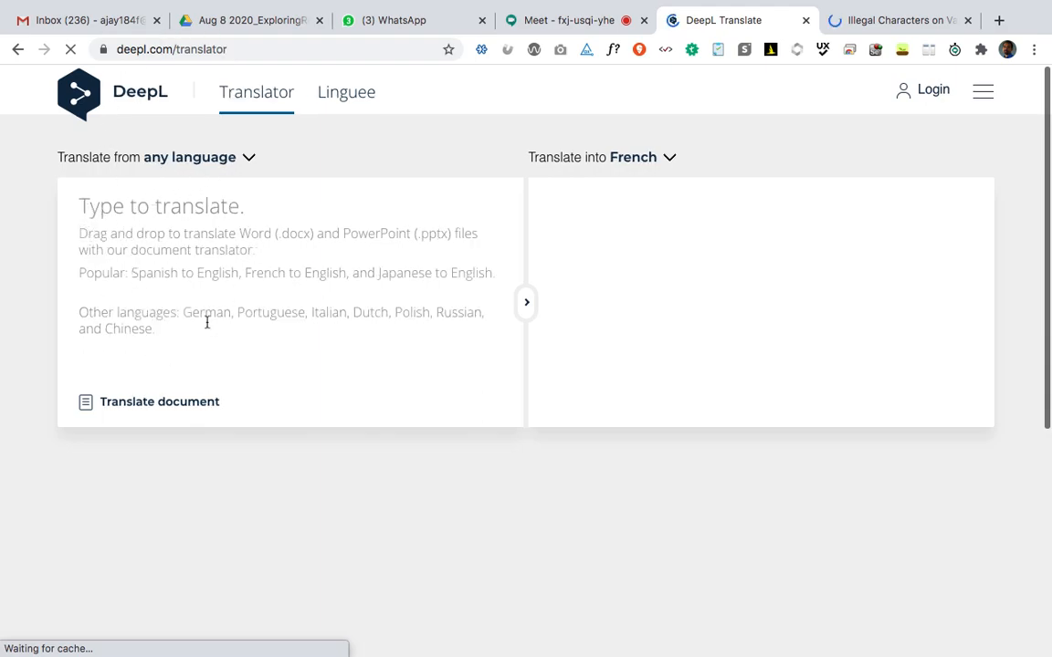
Capture a screenshot of the placeholder help text in DeepL's source text box and switch to XMind.
{"action": "key", "text": "super+shift+4"}
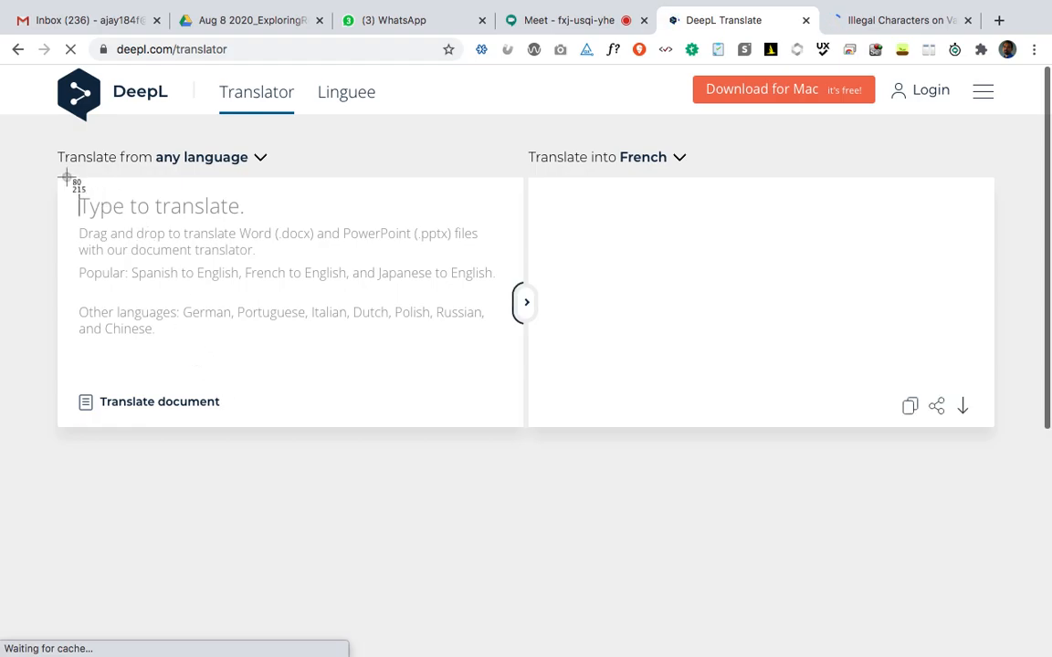
{"action": "left_click_drag", "start_coordinate": [57, 178], "coordinate": [507, 371]}
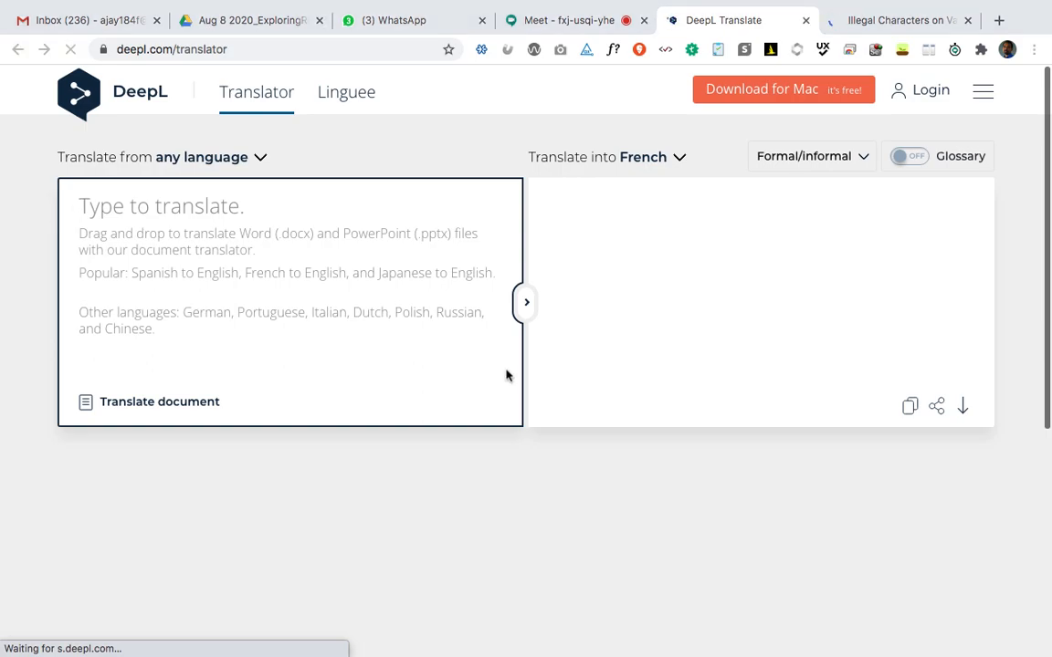
{"action": "key", "text": "super+Tab"}
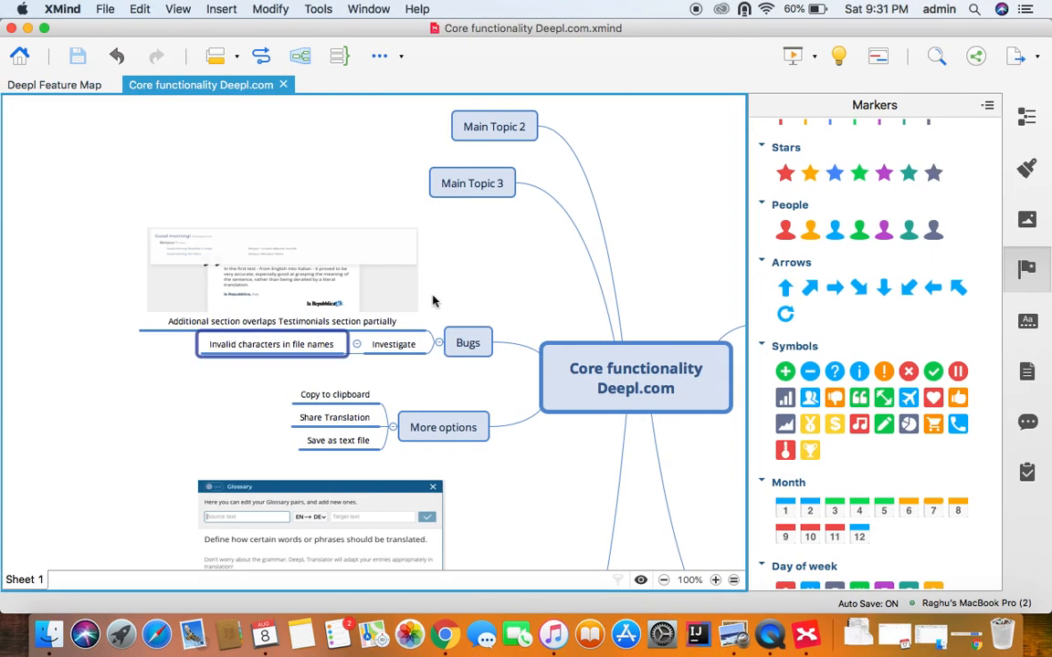
Rename Main Topic 3 as "Help text" and add a subtopic under it.
{"action": "left_click", "coordinate": [461, 184]}
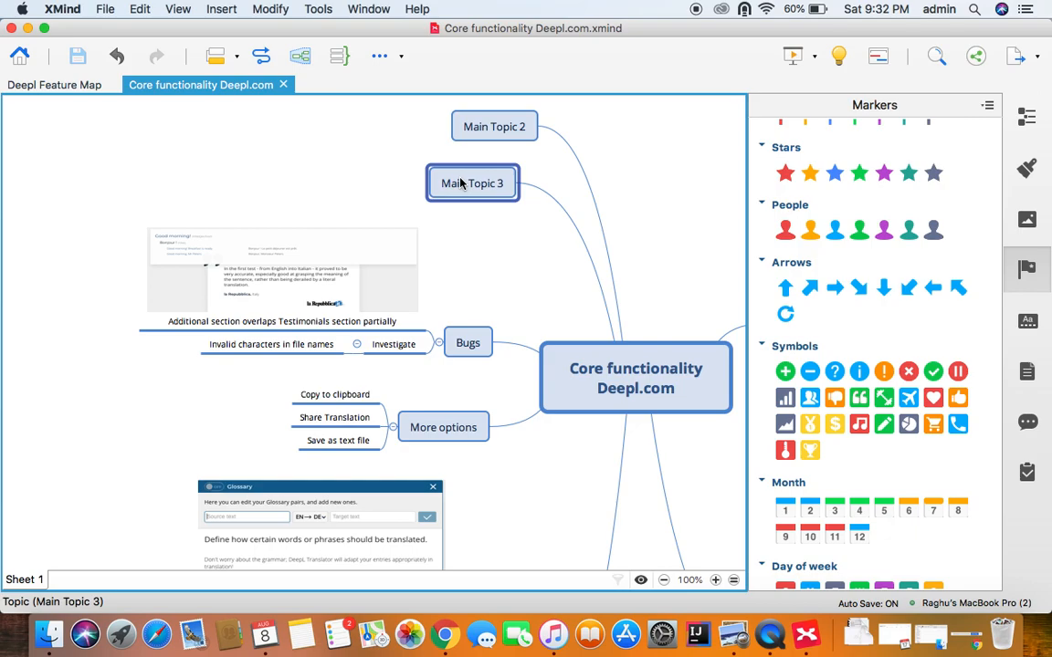
{"action": "type", "text": "Help text"}
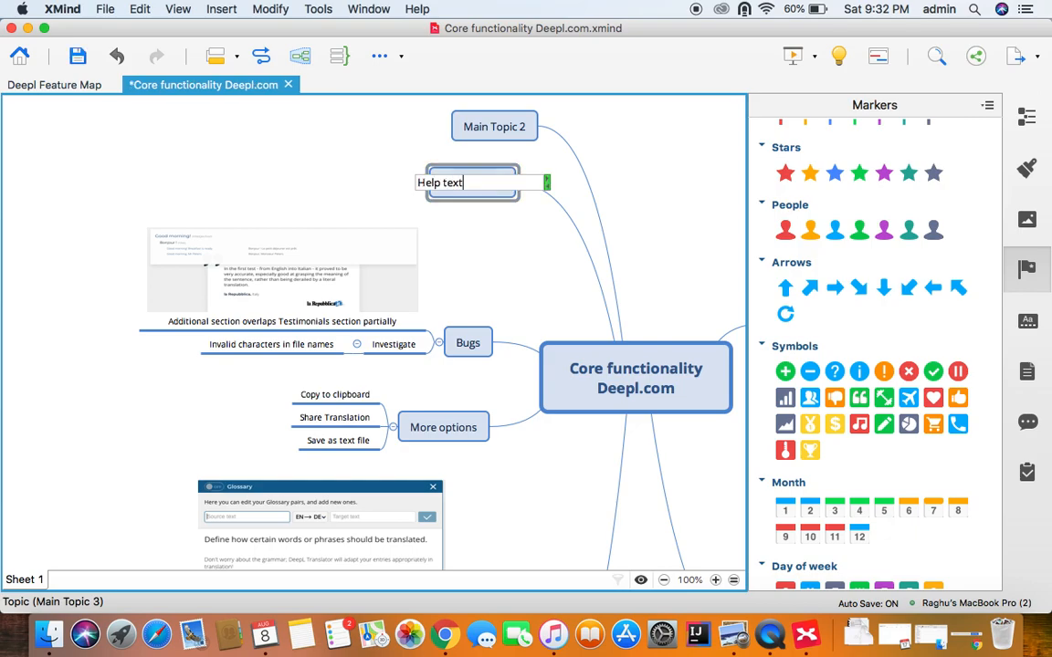
{"action": "key", "text": "Return"}
{"action": "key", "text": "Tab"}
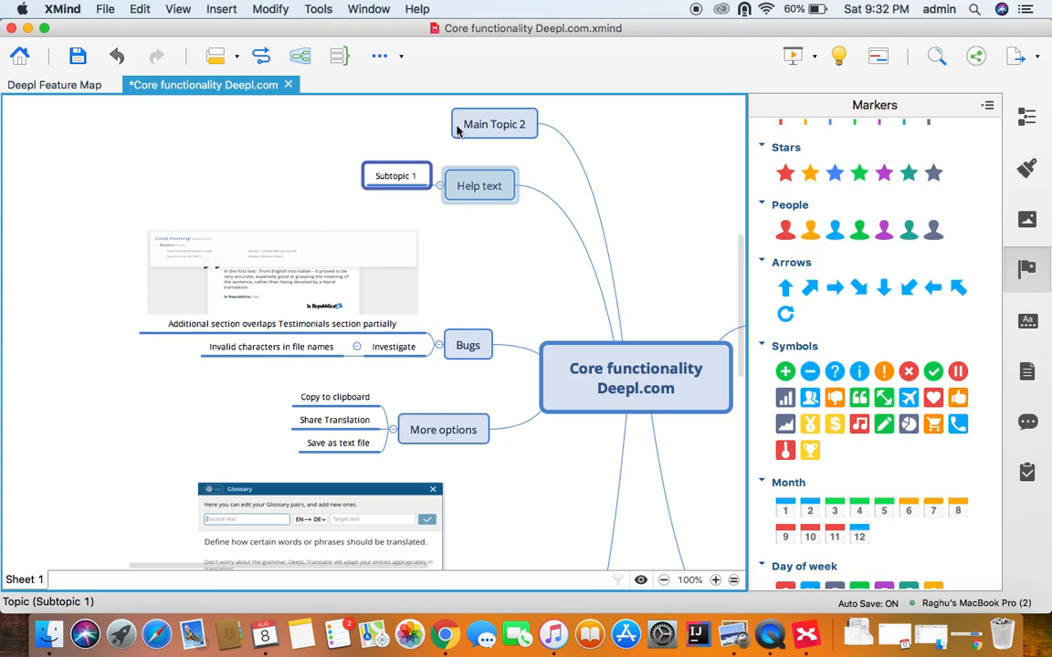
Insert the 9.31.47 PM desktop screenshot into the new Help text subtopic and shrink the image.
{"action": "key", "text": "super+i"}
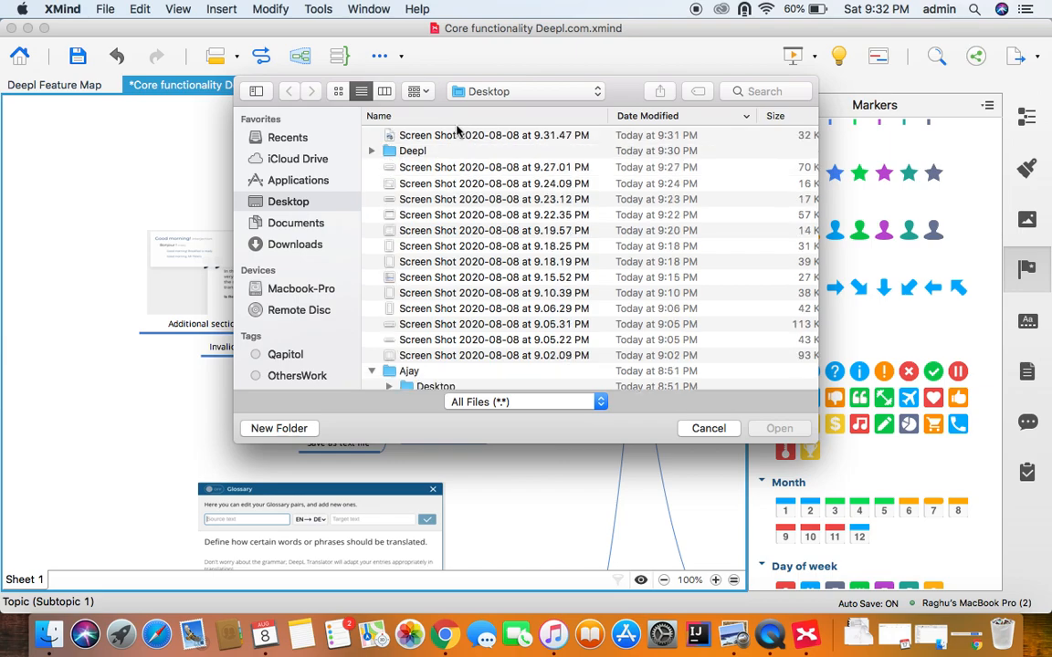
{"action": "left_click", "coordinate": [460, 134]}
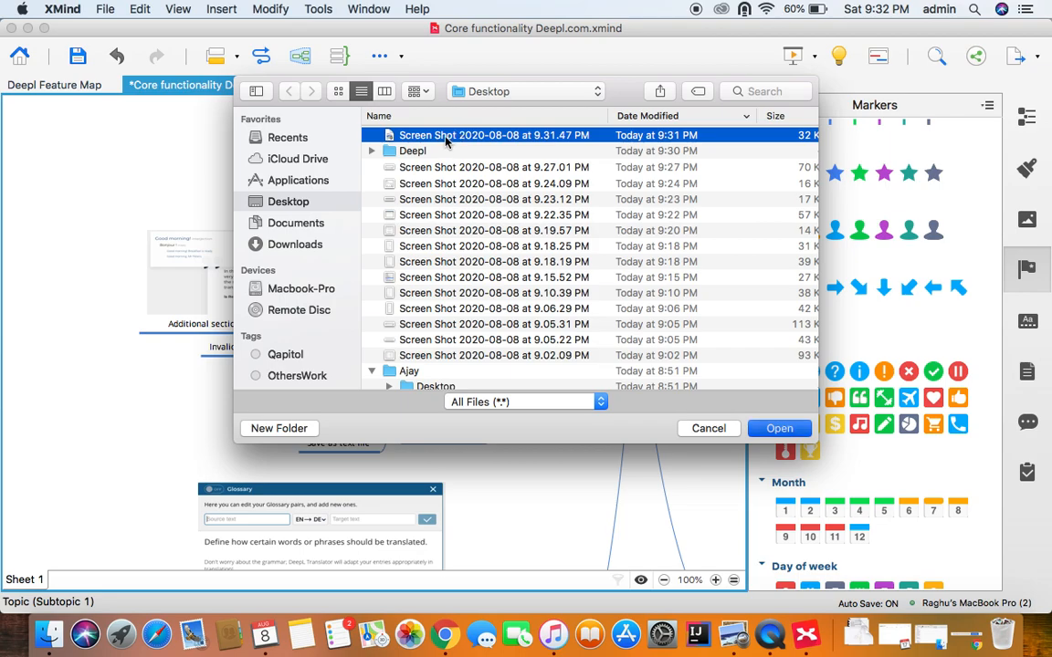
{"action": "double_click", "coordinate": [457, 135]}
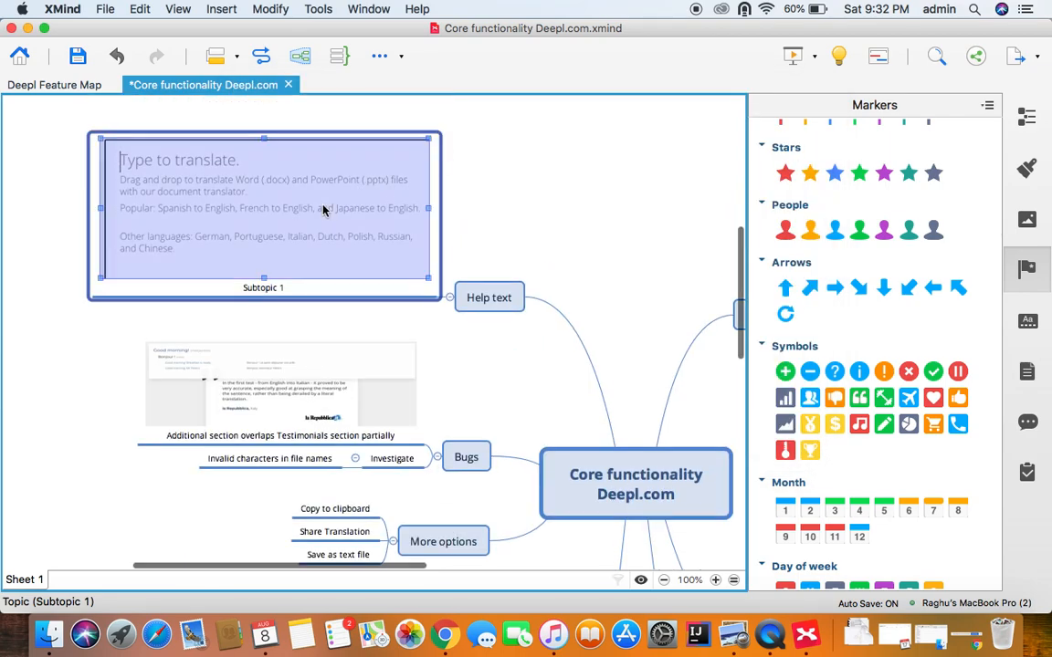
{"action": "left_click", "coordinate": [326, 207]}
{"action": "left_click_drag", "start_coordinate": [428, 277], "coordinate": [369, 239]}
{"action": "left_click", "coordinate": [427, 310]}
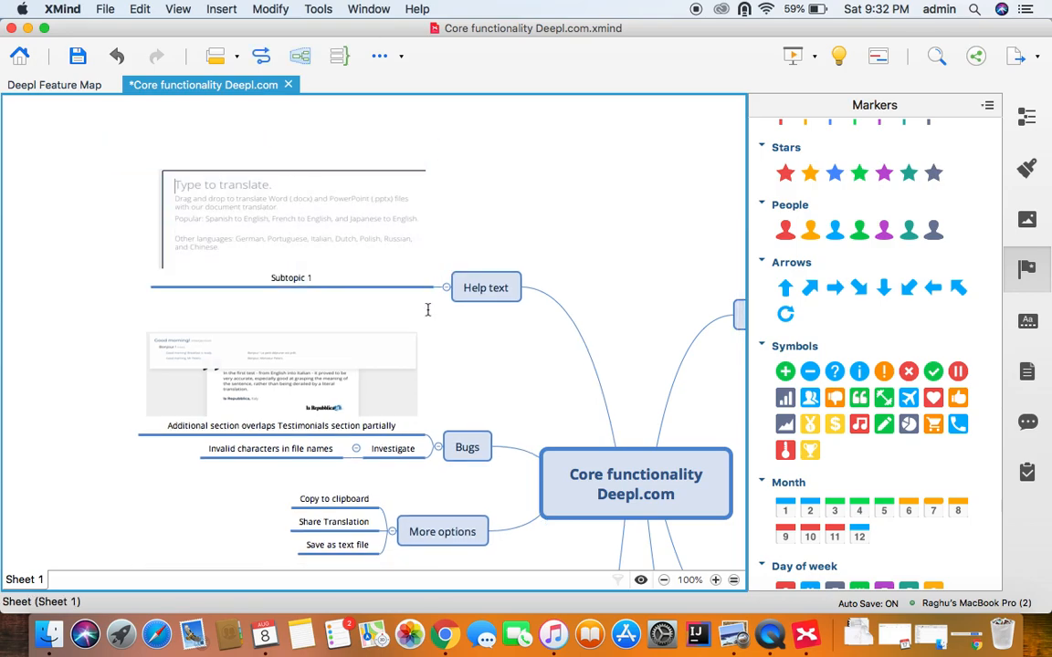
Return to DeepL in Chrome and close the browser tab about illegal characters.
{"action": "key", "text": "super+Tab"}
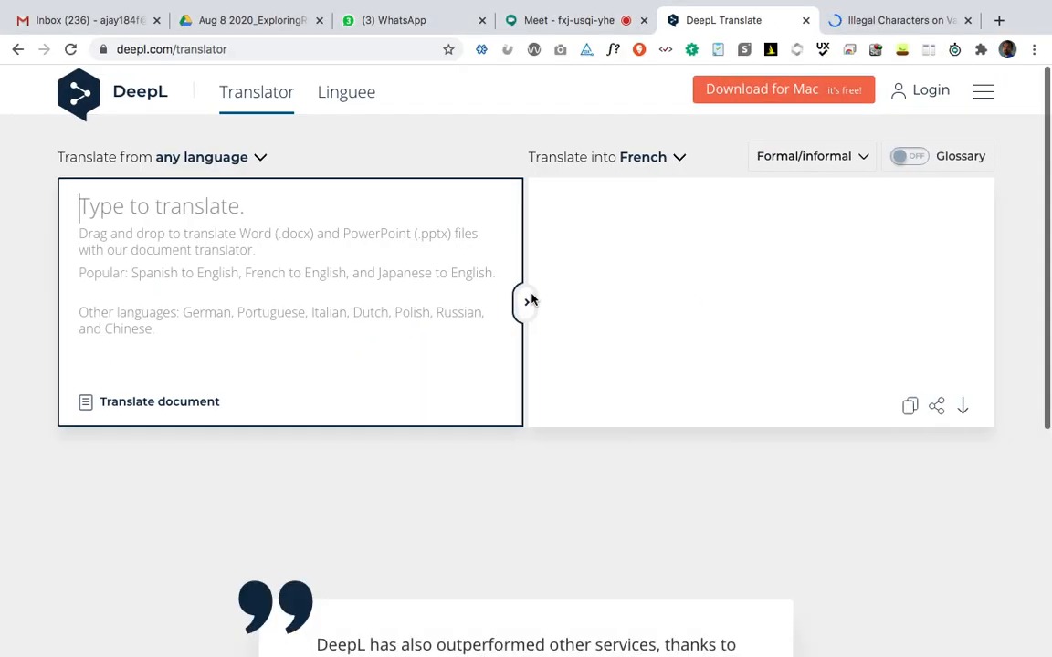
{"action": "left_click", "coordinate": [528, 302]}
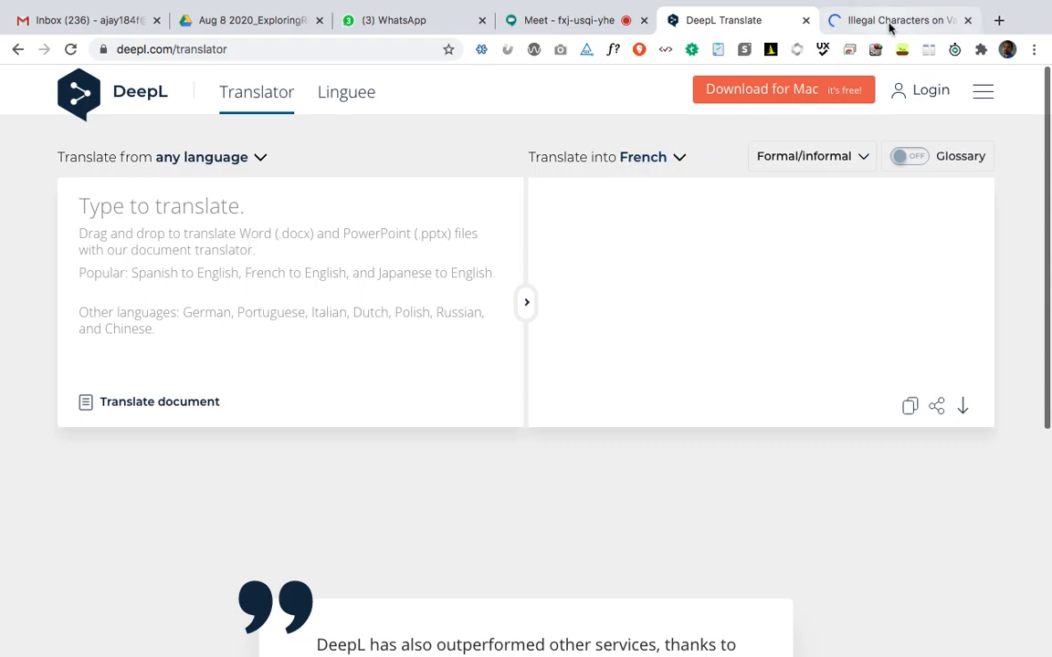
{"action": "left_click", "coordinate": [920, 25]}
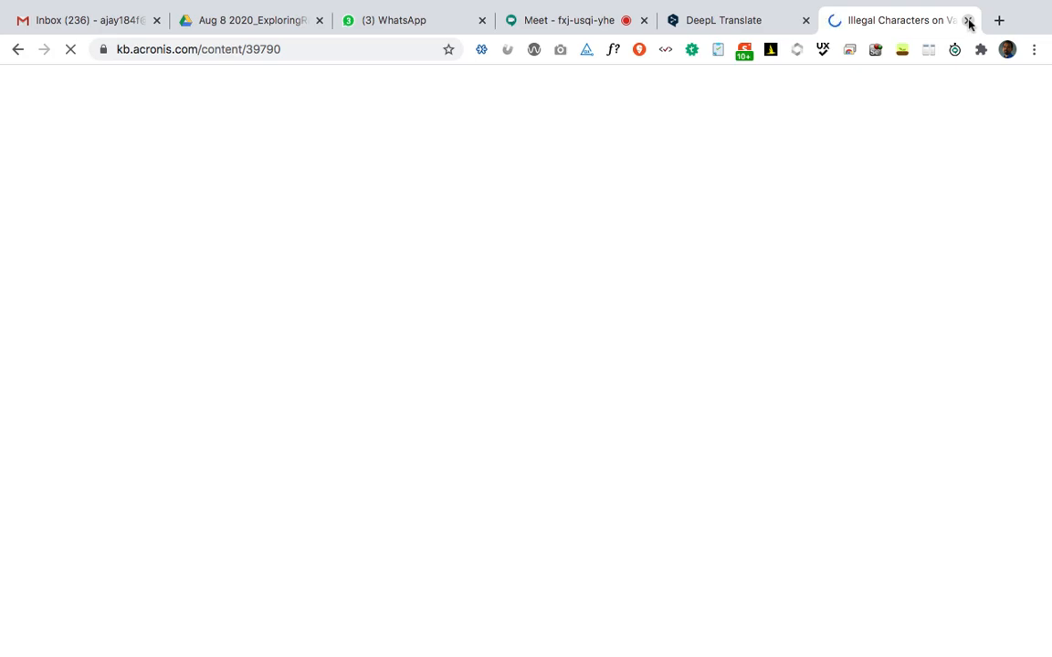
{"action": "left_click", "coordinate": [969, 20]}
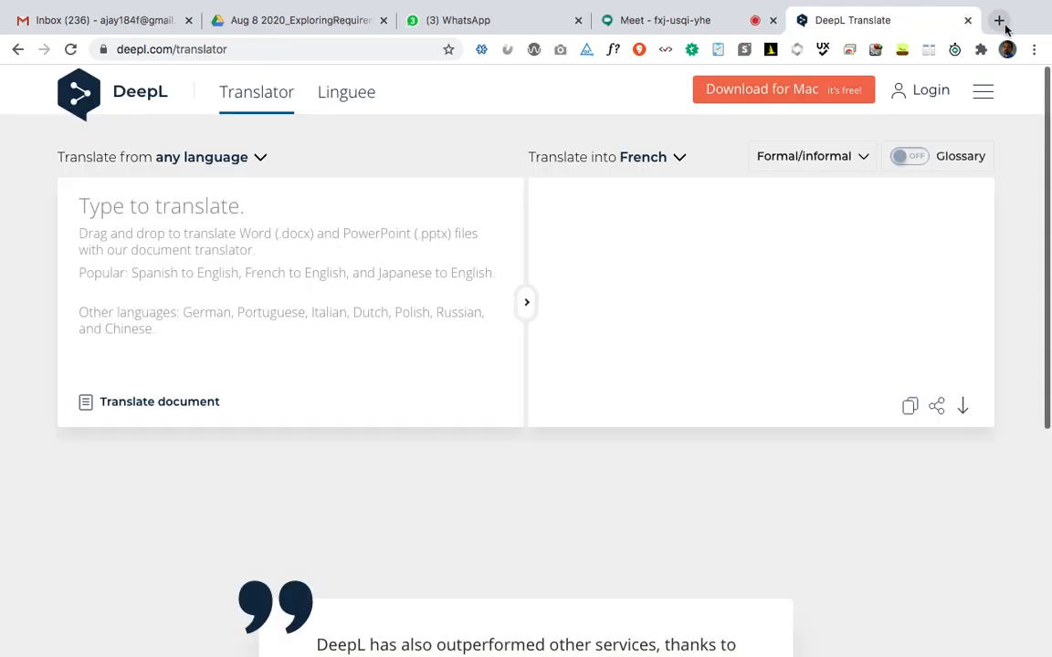
Load translate.google.com in a new browser tab.
{"action": "left_click", "coordinate": [1002, 24]}
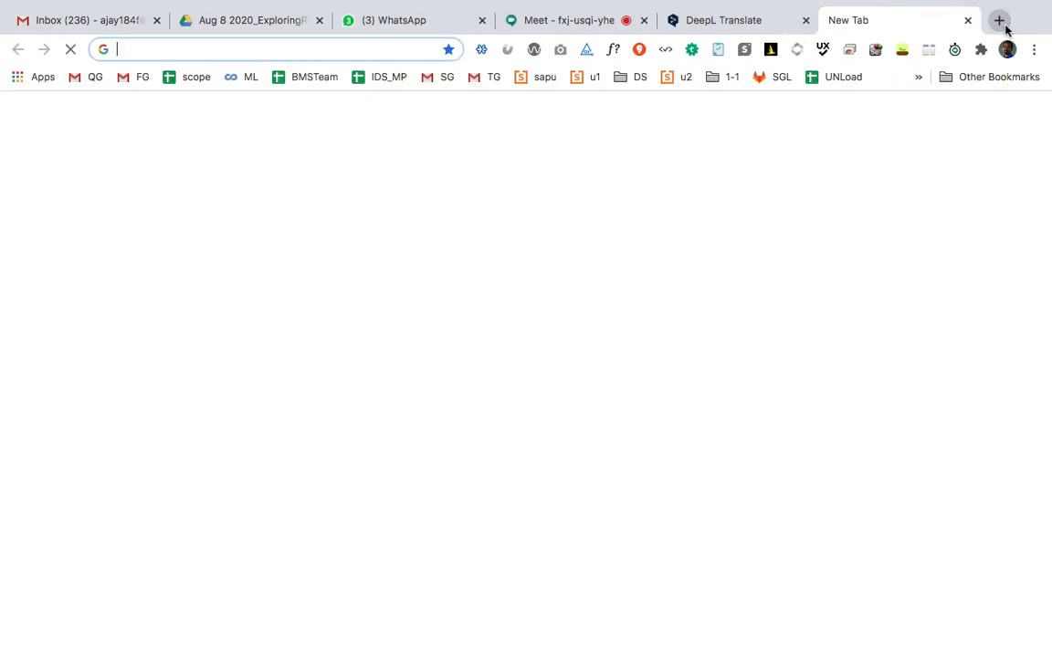
{"action": "type", "text": "translate."}
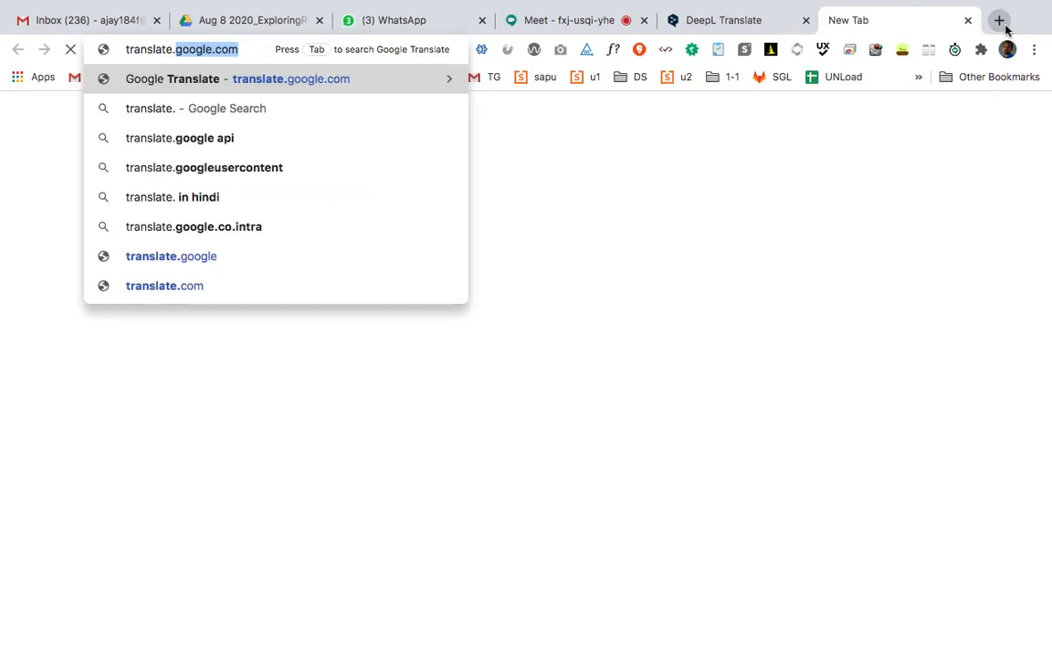
{"action": "key", "text": "Return"}
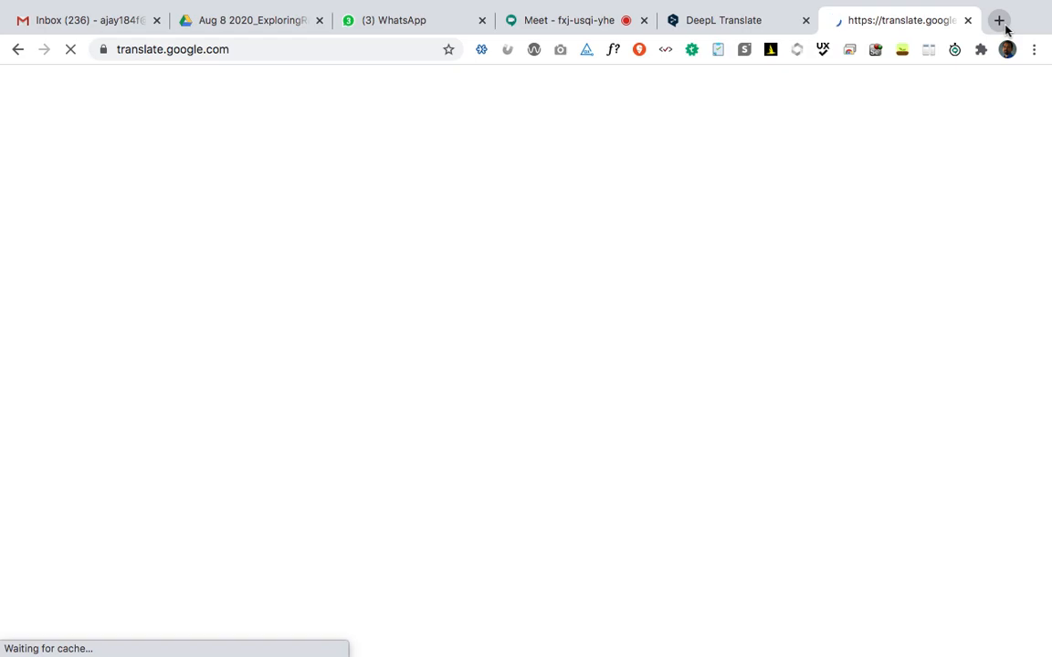
From the DeepL site's side menu, open the FAQ, Support, Blog and API technical pages in background tabs.
{"action": "left_click", "coordinate": [708, 20]}
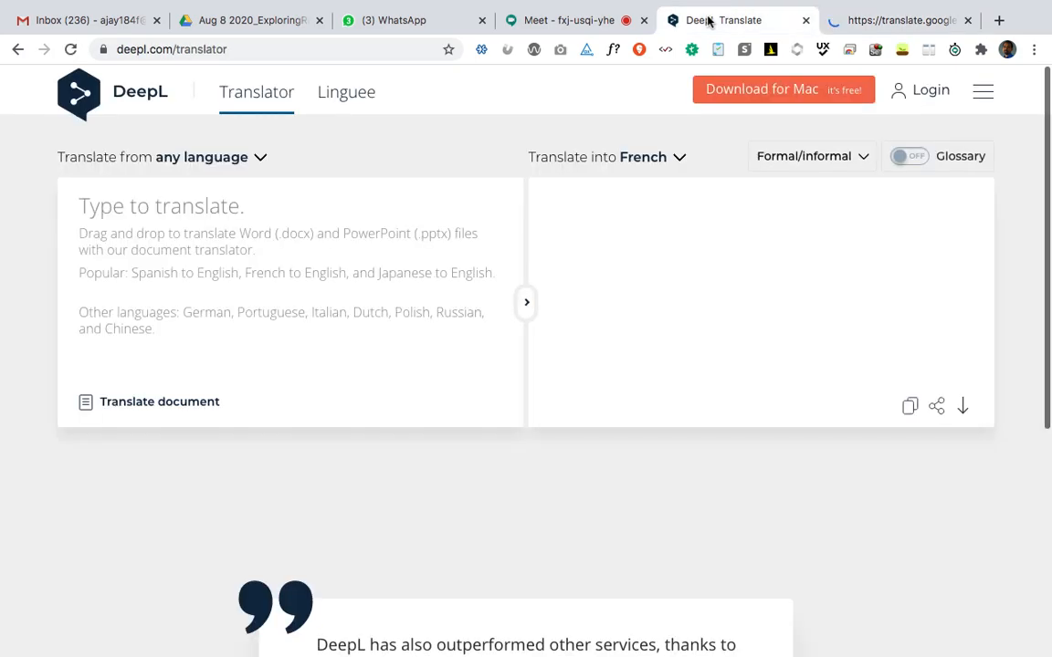
{"action": "left_click", "coordinate": [983, 95]}
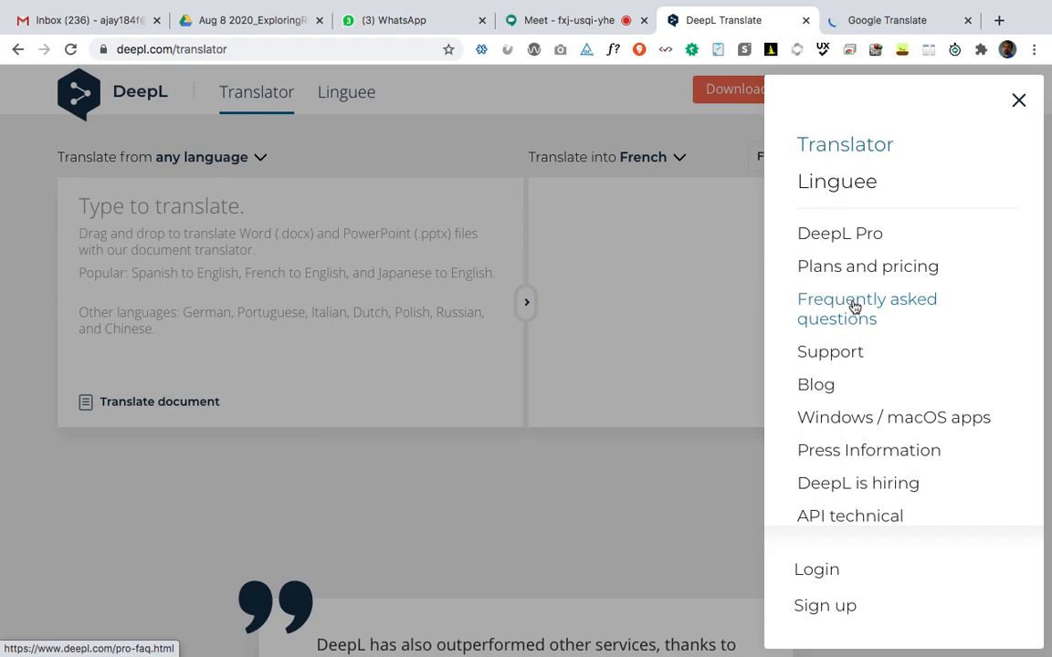
{"action": "left_click", "coordinate": [827, 361]}
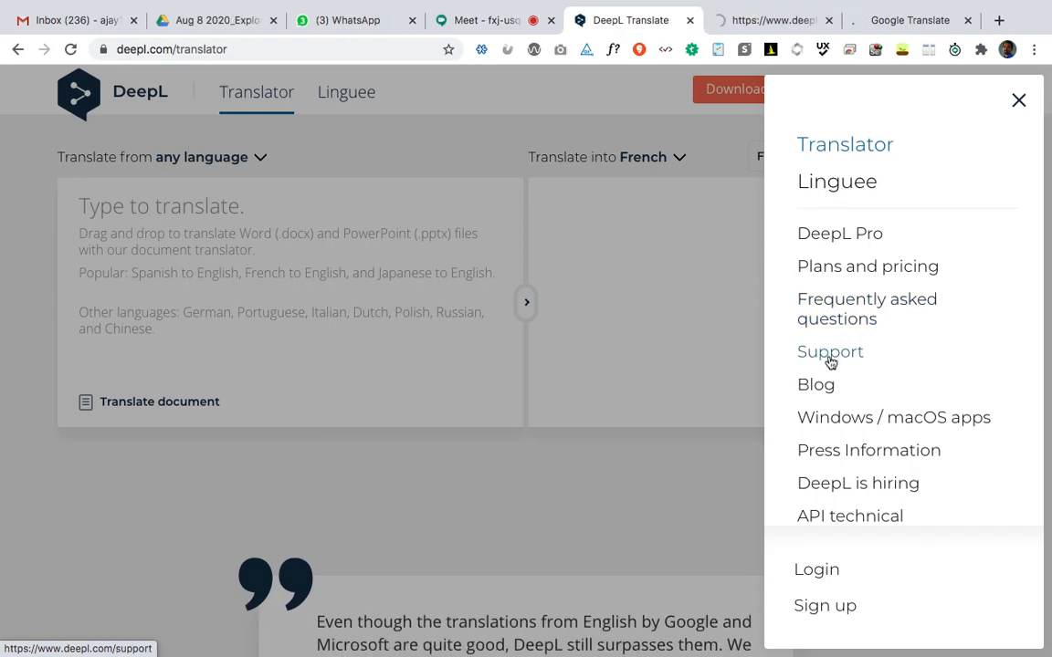
{"action": "left_click", "coordinate": [821, 391], "text": "super"}
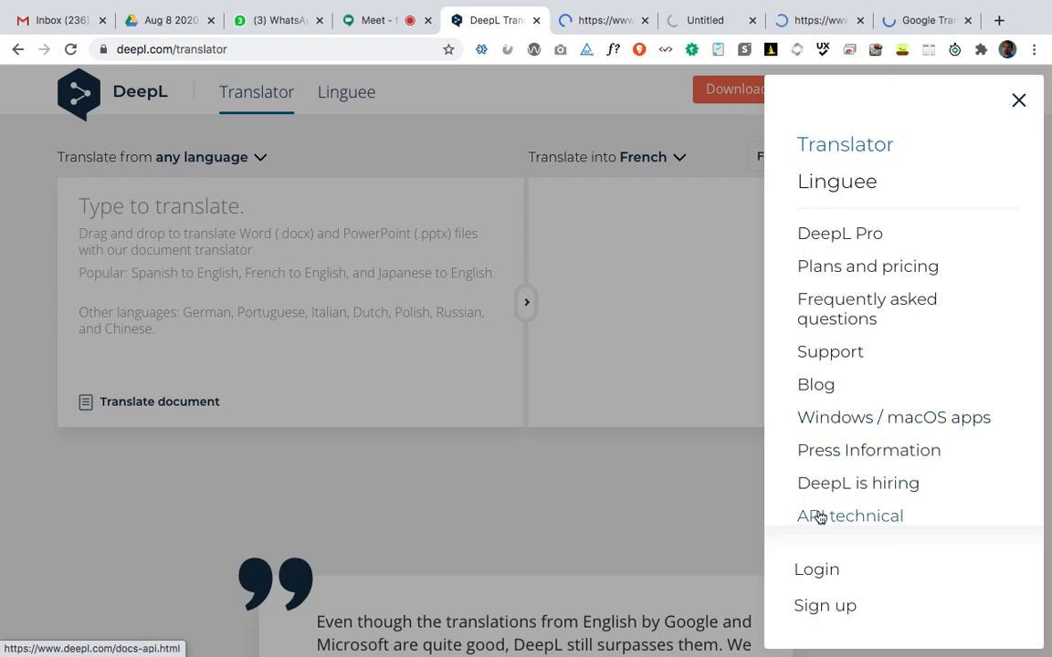
{"action": "left_click", "coordinate": [819, 518], "text": "super"}
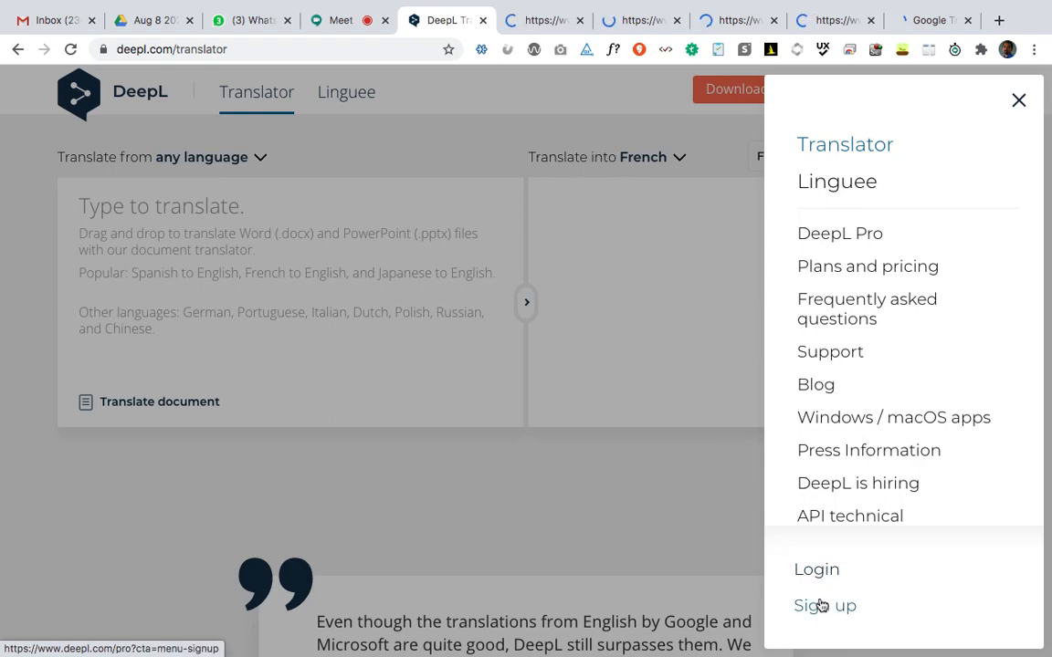
Check the DeepL Pro FAQ tab, and return to the translator page to close its side menu.
{"action": "left_click", "coordinate": [531, 24]}
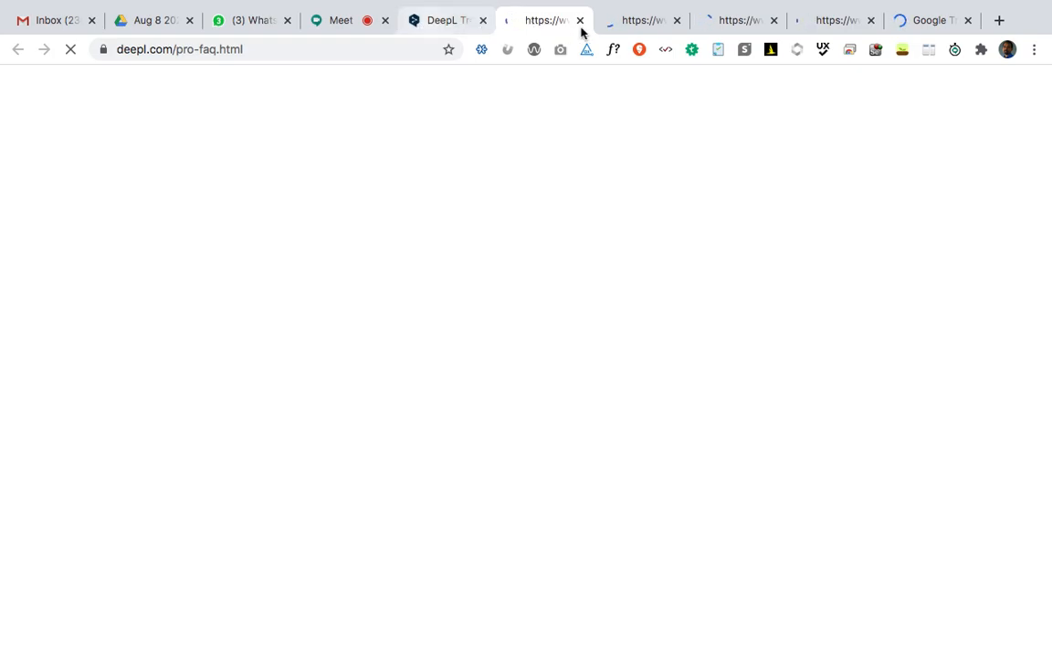
{"action": "left_click", "coordinate": [445, 22]}
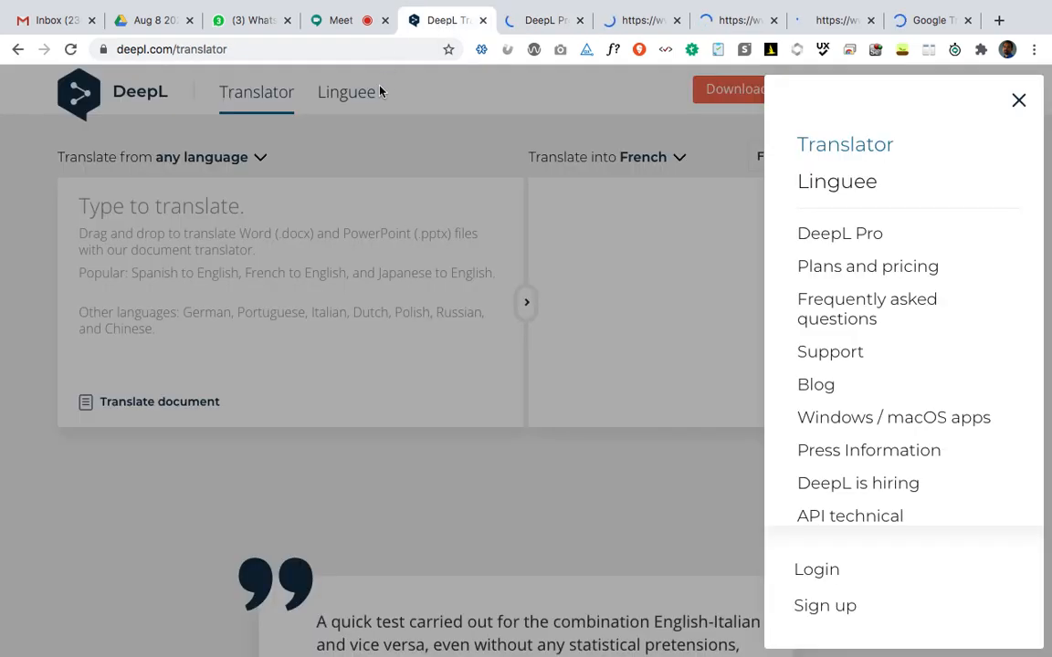
{"action": "left_click", "coordinate": [1019, 101]}
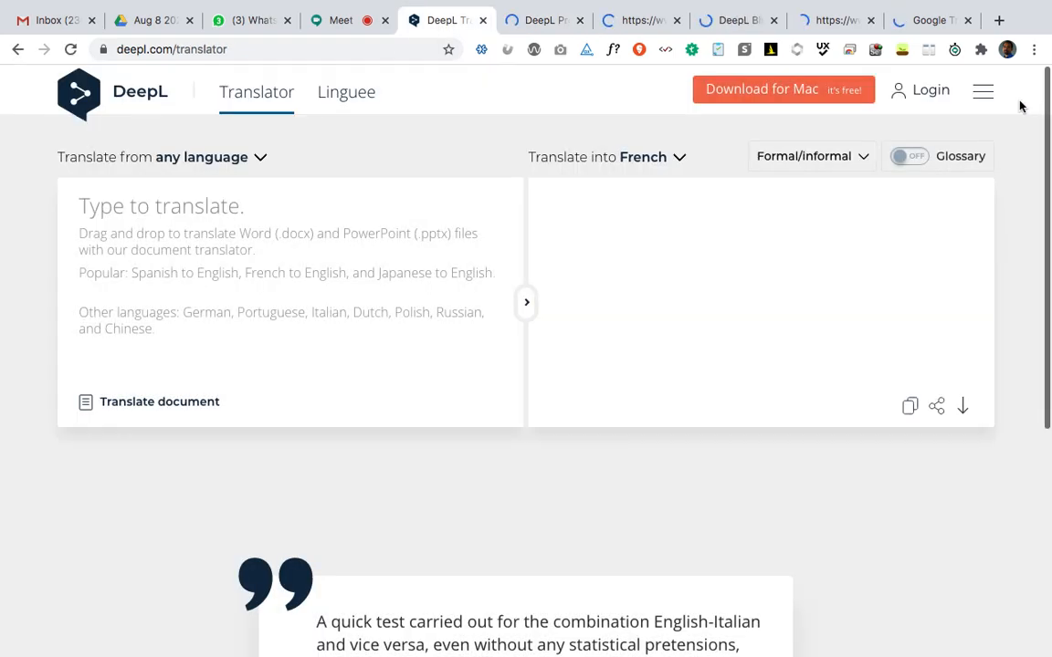
View the Linguee dictionary page from DeepL's header and go back to the Translator page.
{"action": "left_click", "coordinate": [348, 103]}
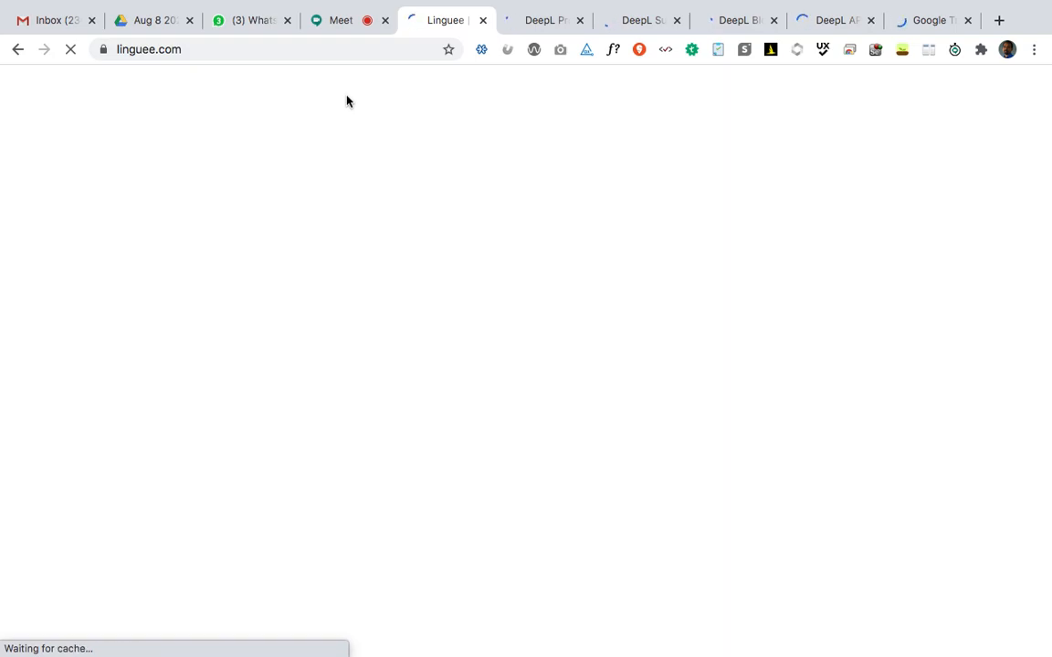
{"action": "mouse_move", "coordinate": [342, 4]}
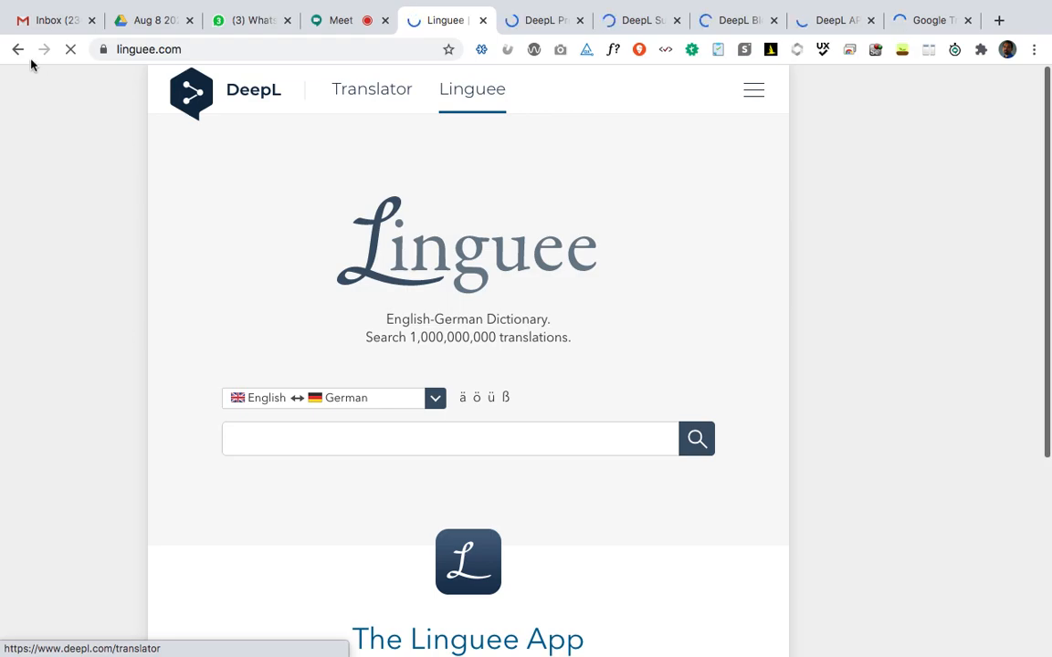
{"action": "left_click", "coordinate": [369, 94]}
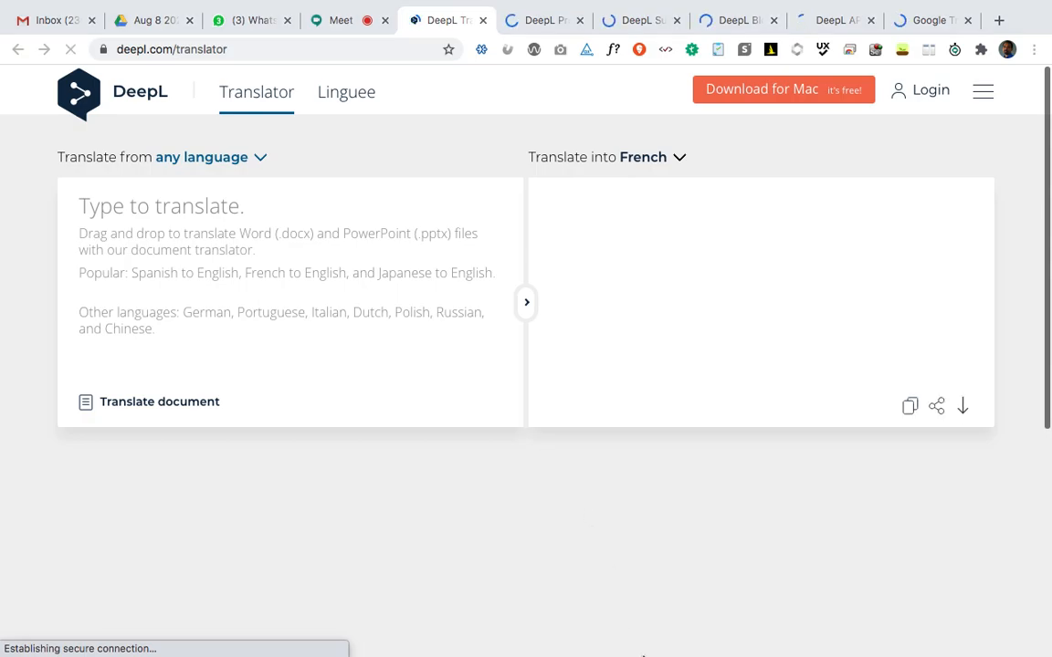
{"action": "left_click", "coordinate": [805, 635]}
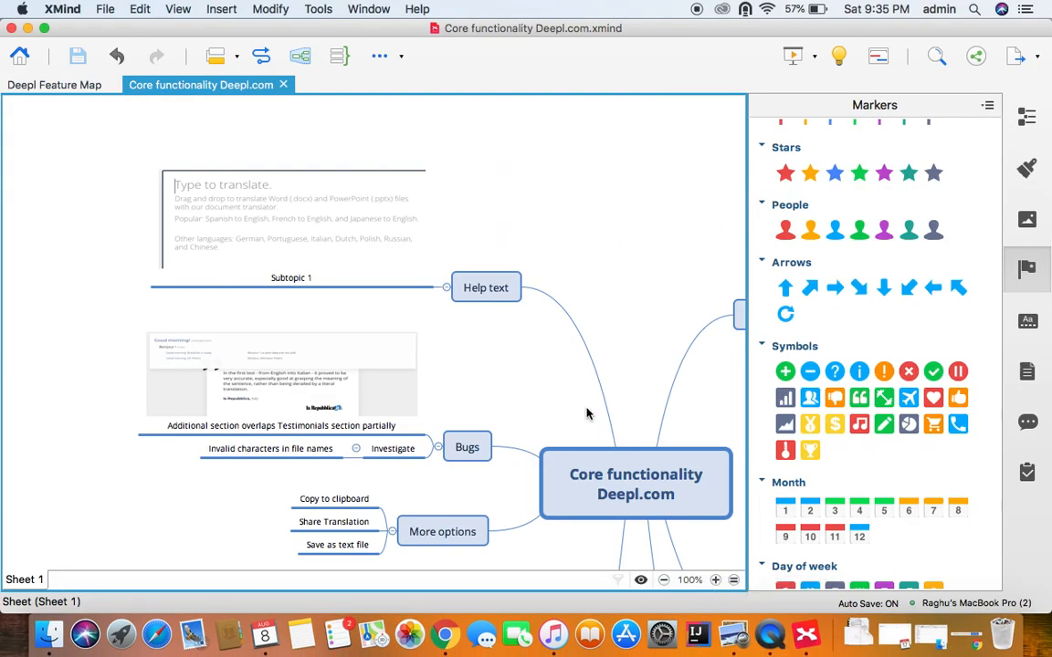
{"action": "left_click", "coordinate": [485, 290]}
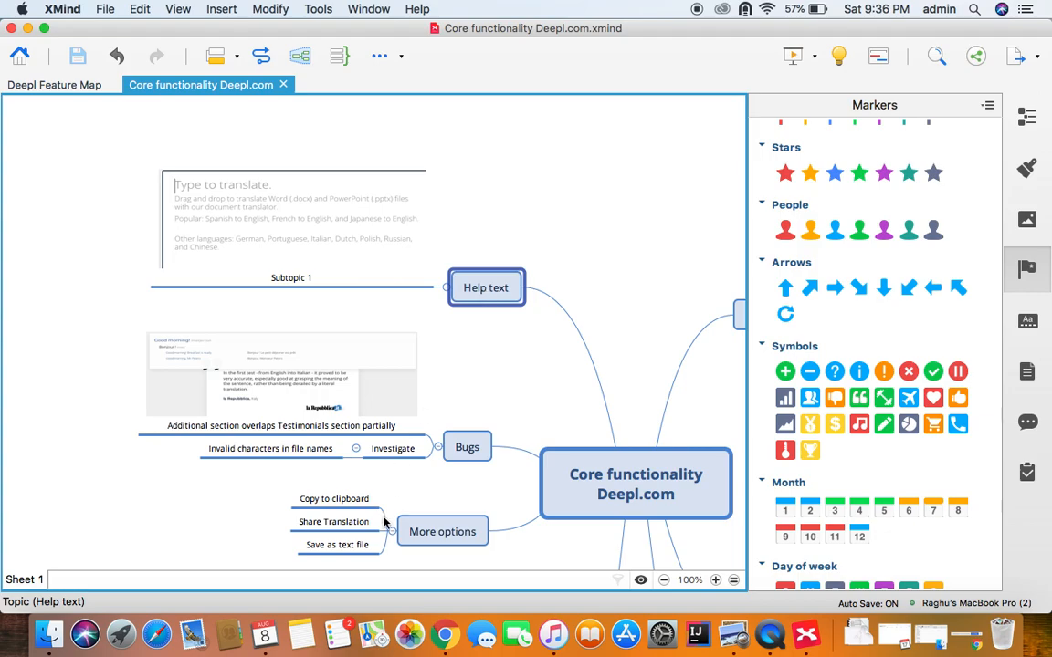
{"action": "left_click", "coordinate": [445, 635]}
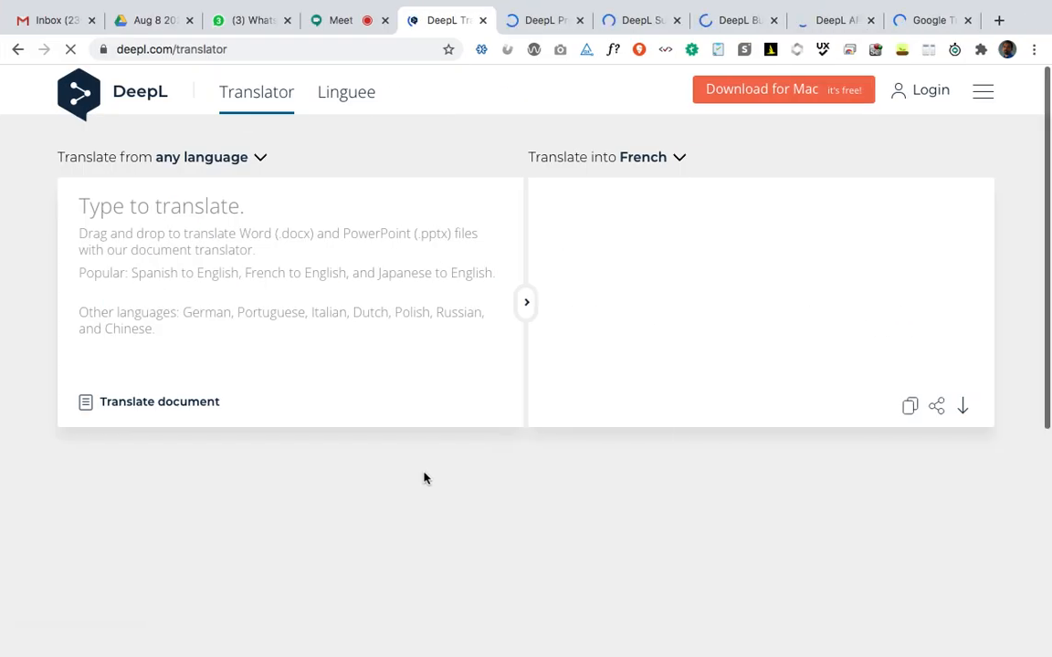
Copy the illegal characters list from its introductory sentence to the right angle bracket entry in the Google Meet chat.
{"action": "left_click", "coordinate": [333, 21]}
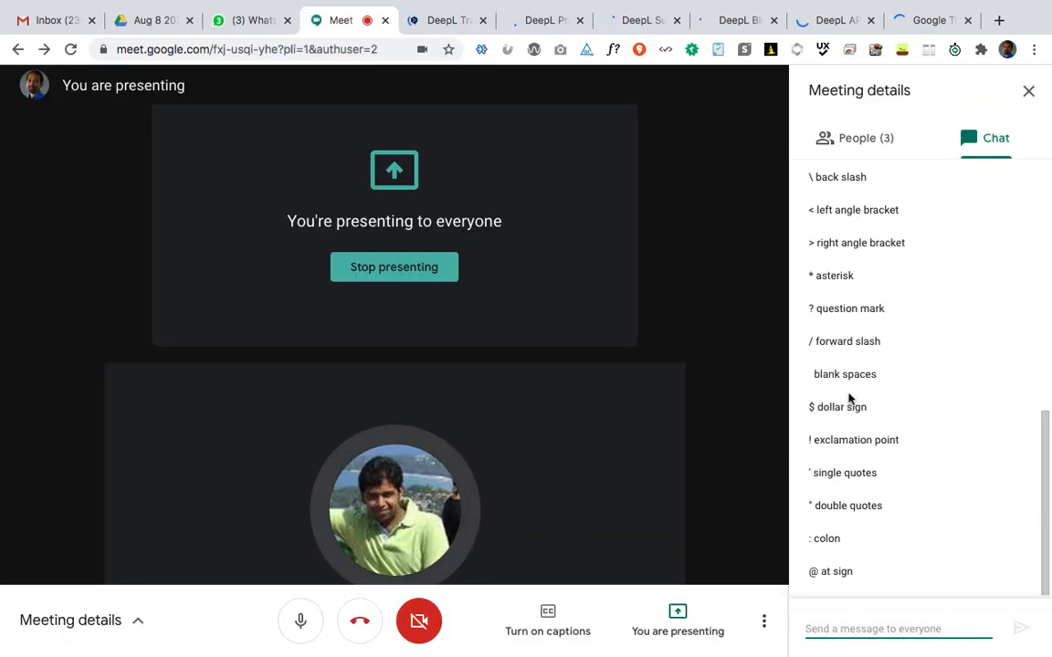
{"action": "scroll", "coordinate": [849, 398], "scroll_direction": "up", "scroll_amount": 8}
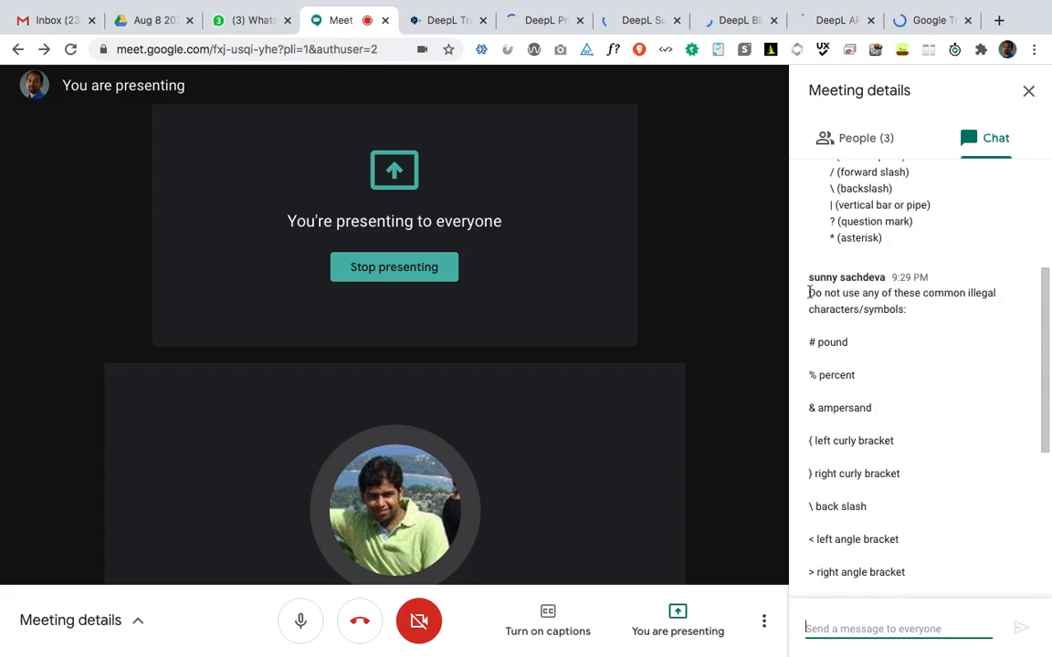
{"action": "left_click_drag", "start_coordinate": [810, 293], "coordinate": [873, 410]}
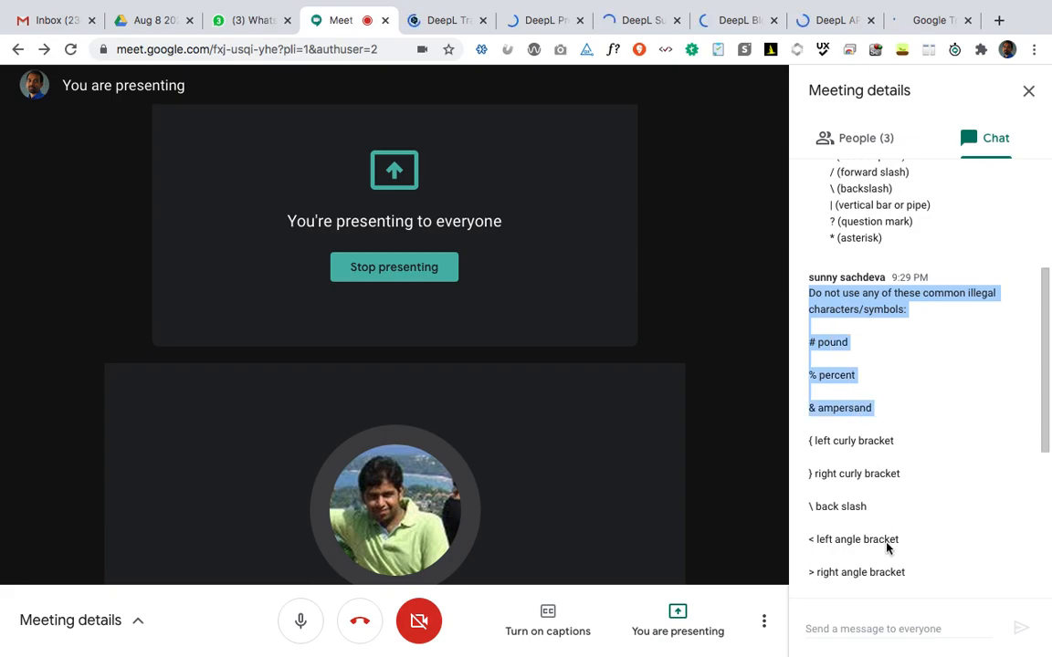
{"action": "left_click_drag", "start_coordinate": [890, 560], "coordinate": [902, 572]}
{"action": "key", "text": "super+c"}
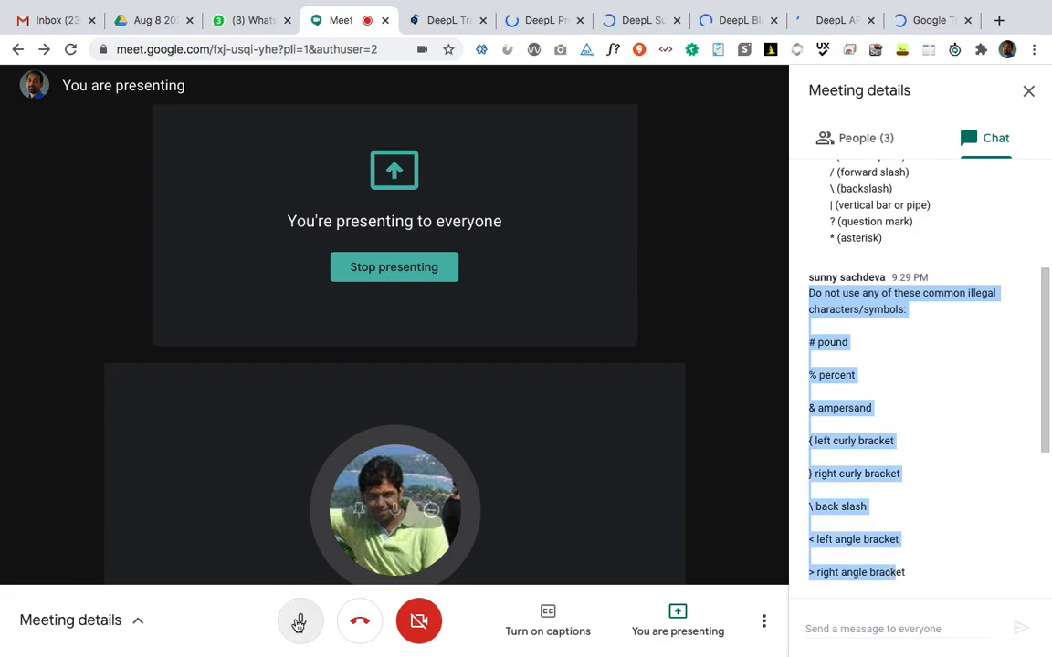
Mute the meeting microphone and extend the chat selection through the "@ at sign" entry to copy the full illegal characters list.
{"action": "key", "text": "super+d"}
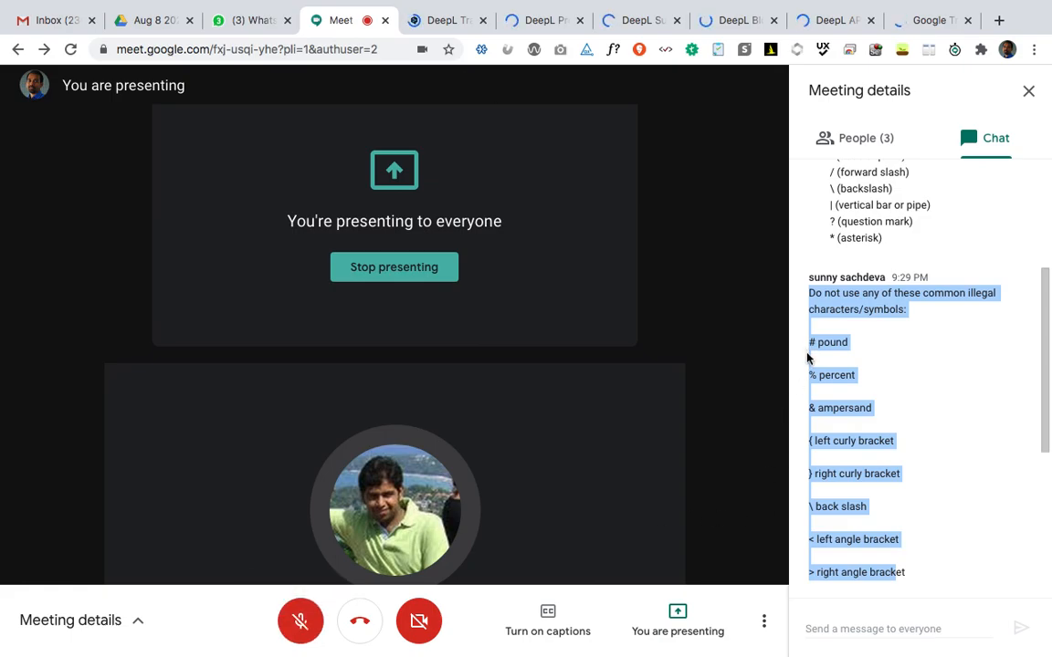
{"action": "scroll", "coordinate": [852, 413], "scroll_direction": "down", "scroll_amount": 3}
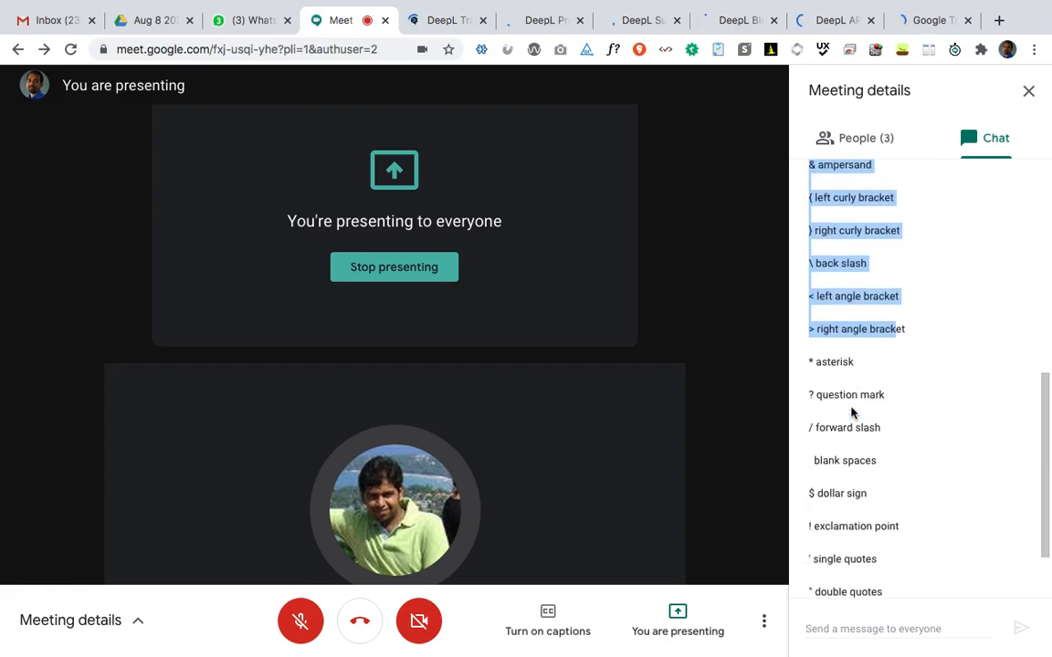
{"action": "scroll", "coordinate": [852, 412], "scroll_direction": "down", "scroll_amount": 1}
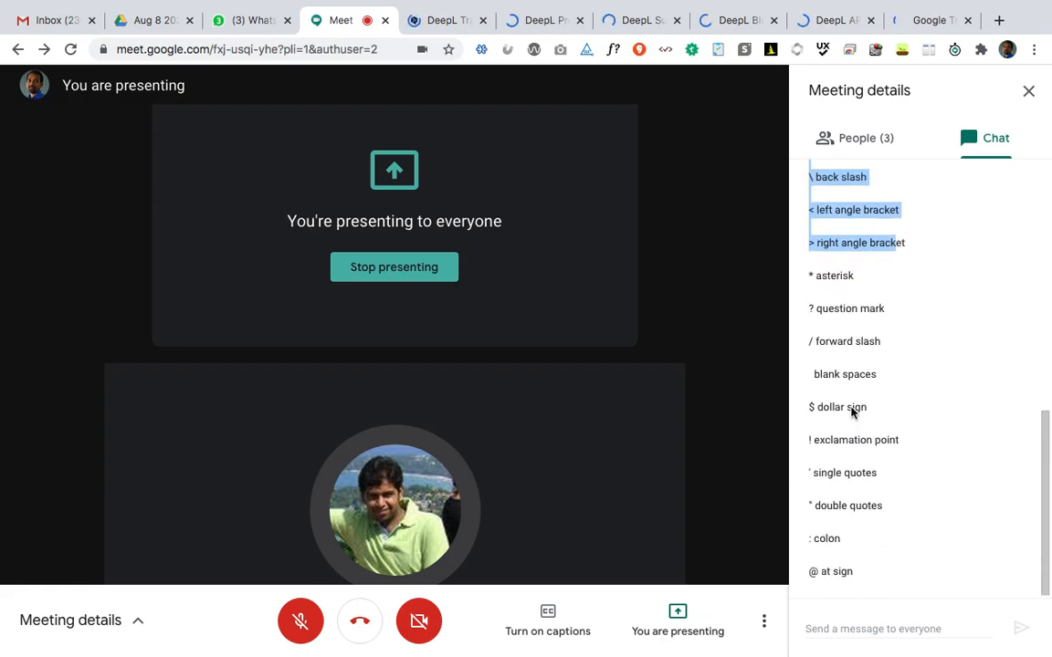
{"action": "left_click", "coordinate": [857, 573], "text": "shift"}
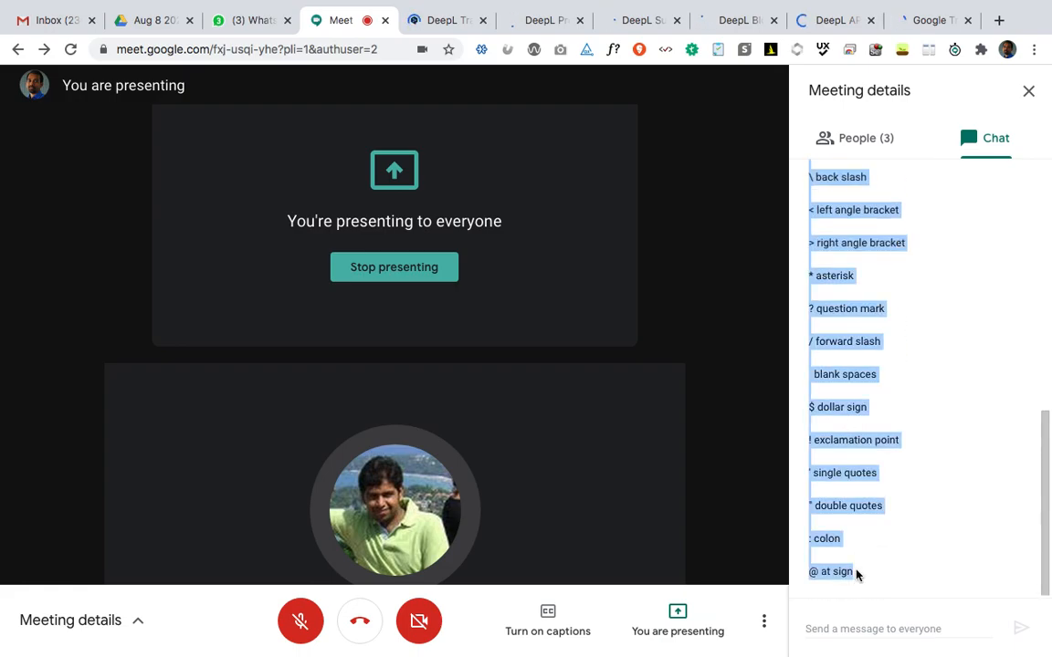
Switch to the XMind map and rename the Main Topic 2 branch, first as Ideas and finally as Test data.
{"action": "mouse_move", "coordinate": [716, 654]}
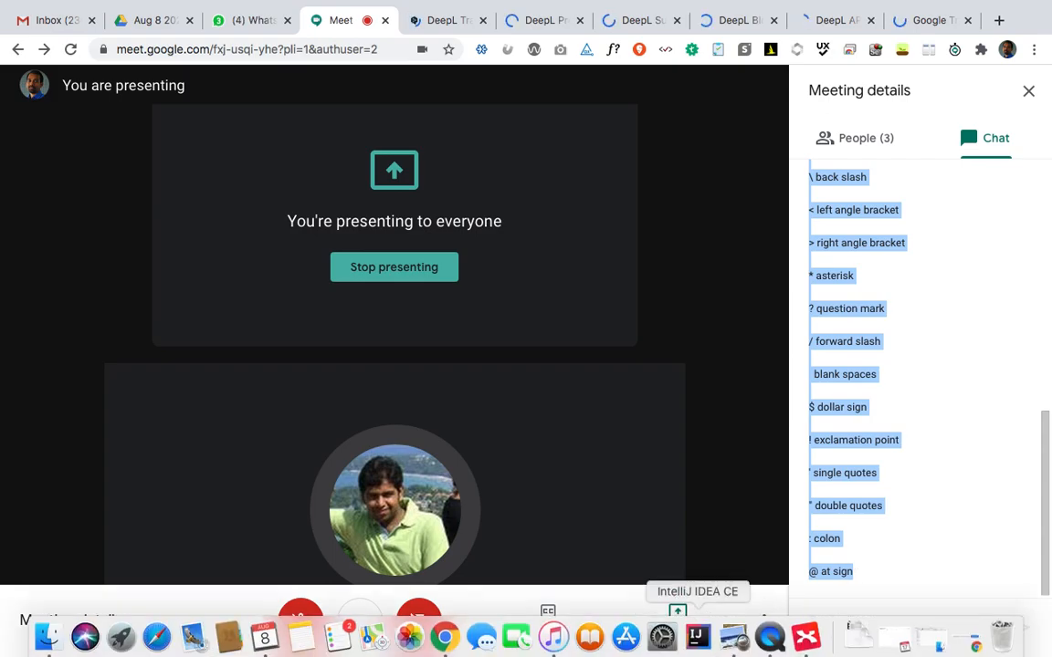
{"action": "left_click", "coordinate": [806, 645]}
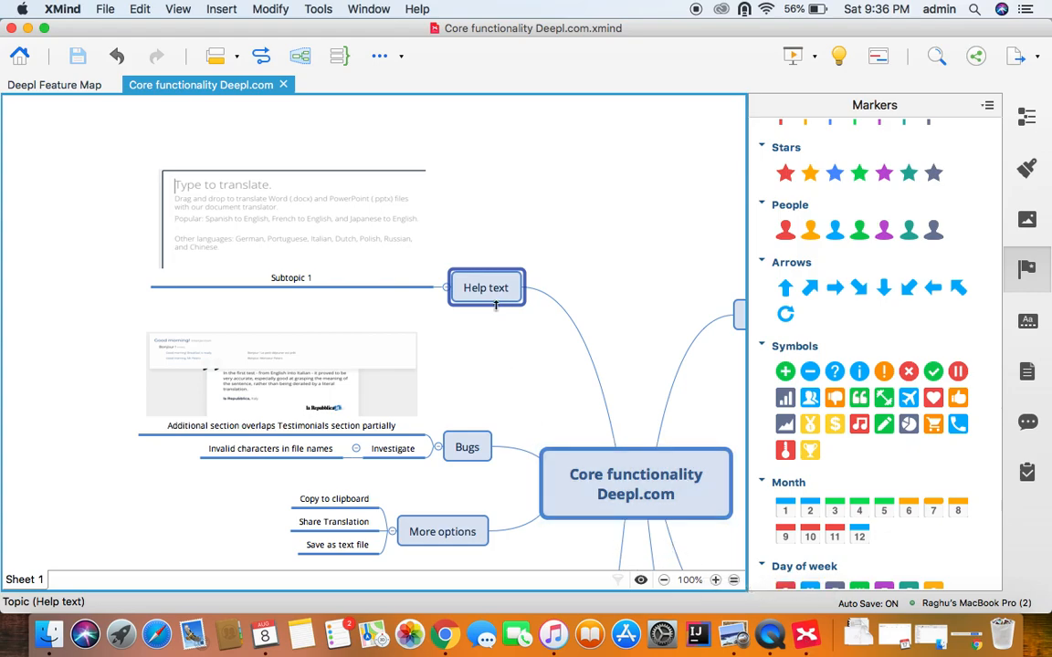
{"action": "scroll", "coordinate": [456, 484], "scroll_direction": "down", "scroll_amount": 10}
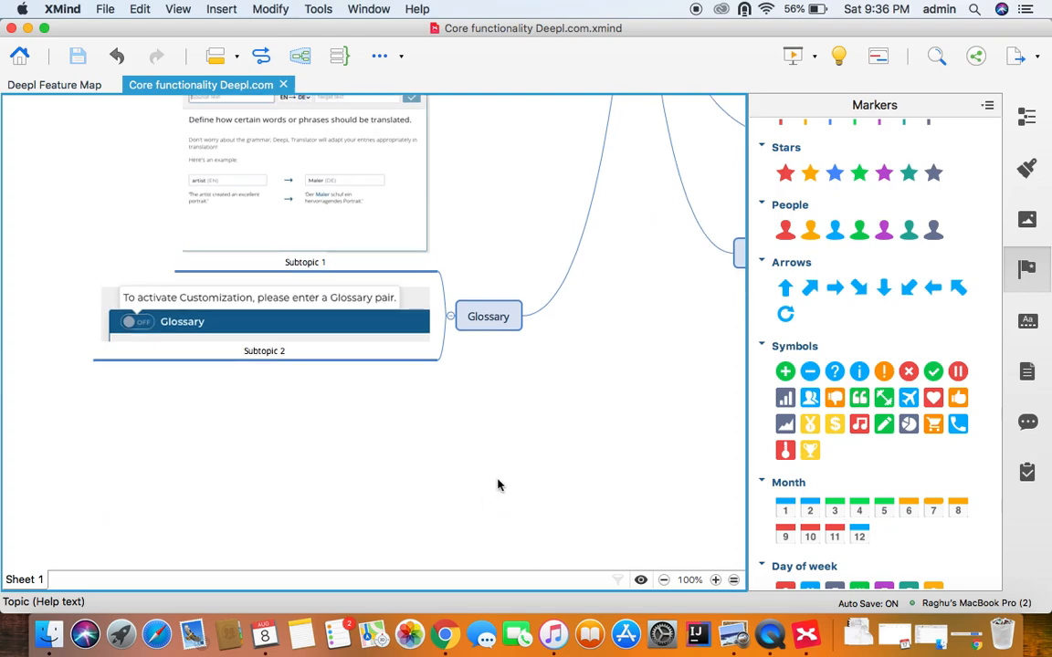
{"action": "scroll", "coordinate": [497, 485], "scroll_direction": "up", "scroll_amount": 3}
{"action": "scroll", "coordinate": [498, 485], "scroll_direction": "up", "scroll_amount": 10}
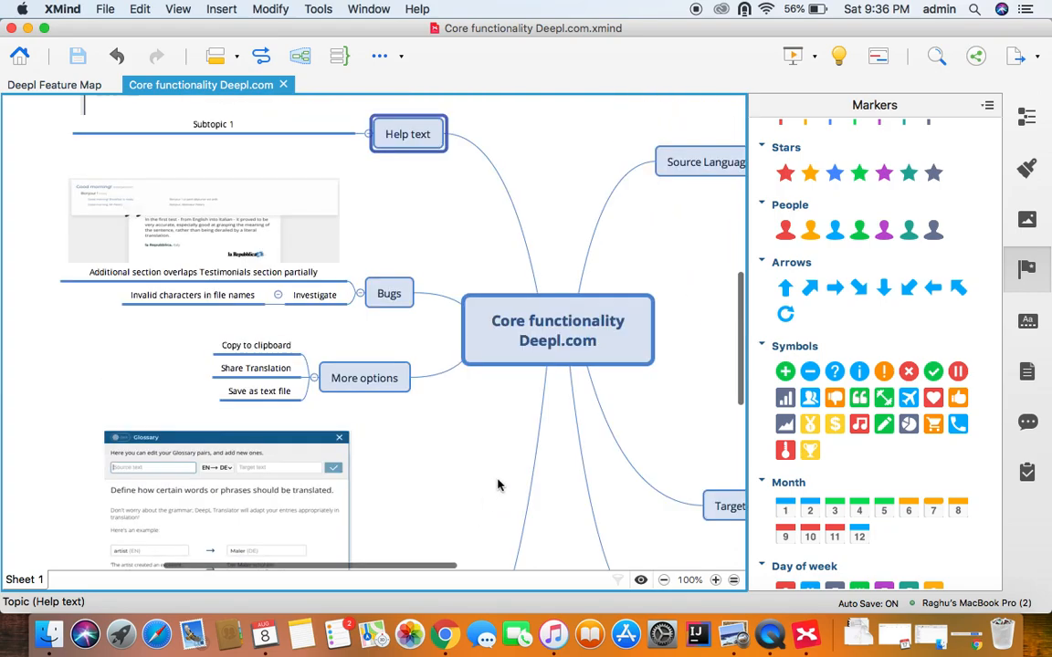
{"action": "scroll", "coordinate": [497, 485], "scroll_direction": "right", "scroll_amount": 14}
{"action": "scroll", "coordinate": [498, 485], "scroll_direction": "down", "scroll_amount": 8}
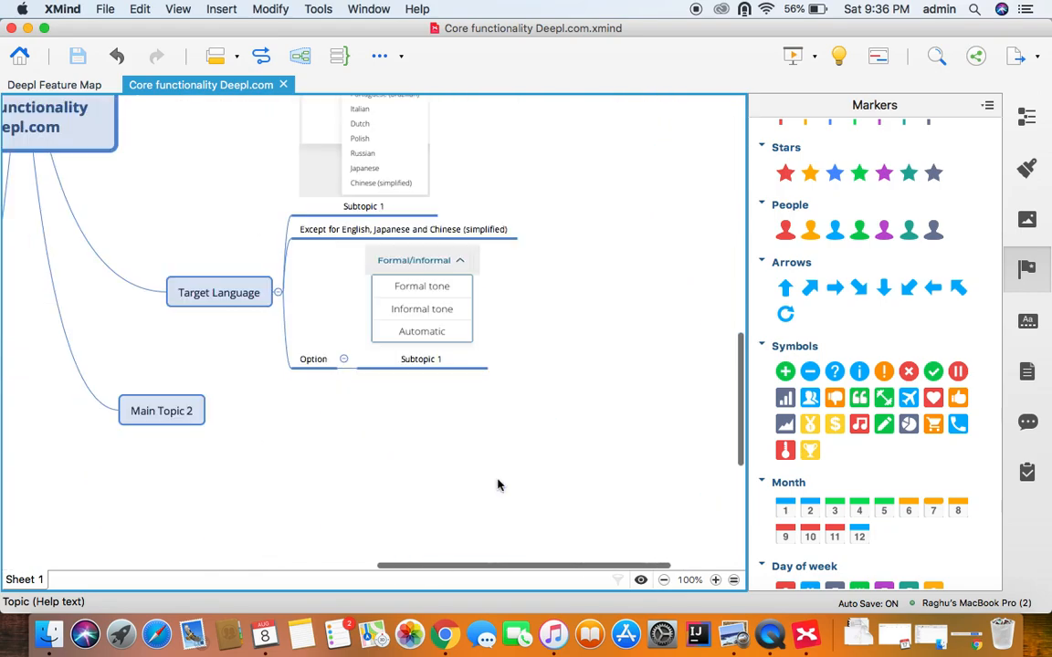
{"action": "left_click", "coordinate": [167, 414]}
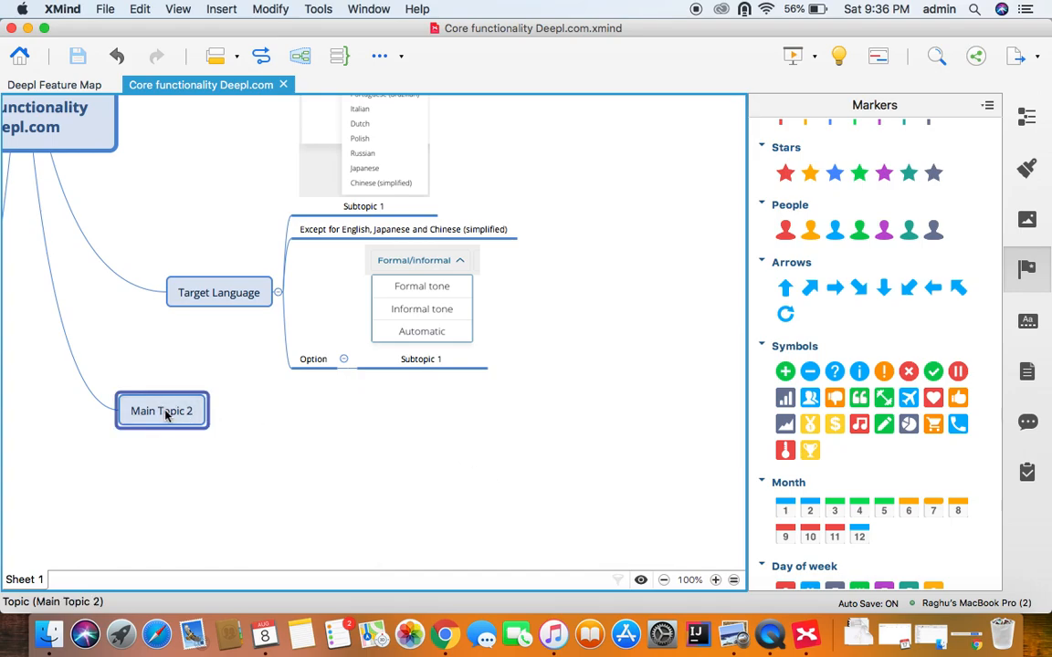
{"action": "type", "text": "Ideas"}
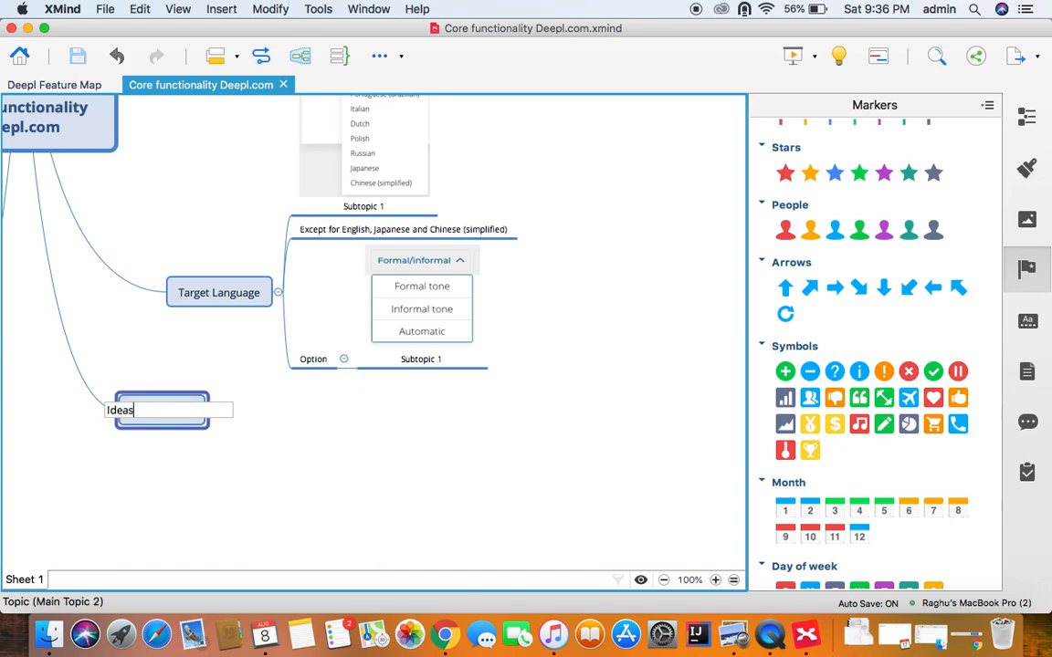
{"action": "key", "text": "Return"}
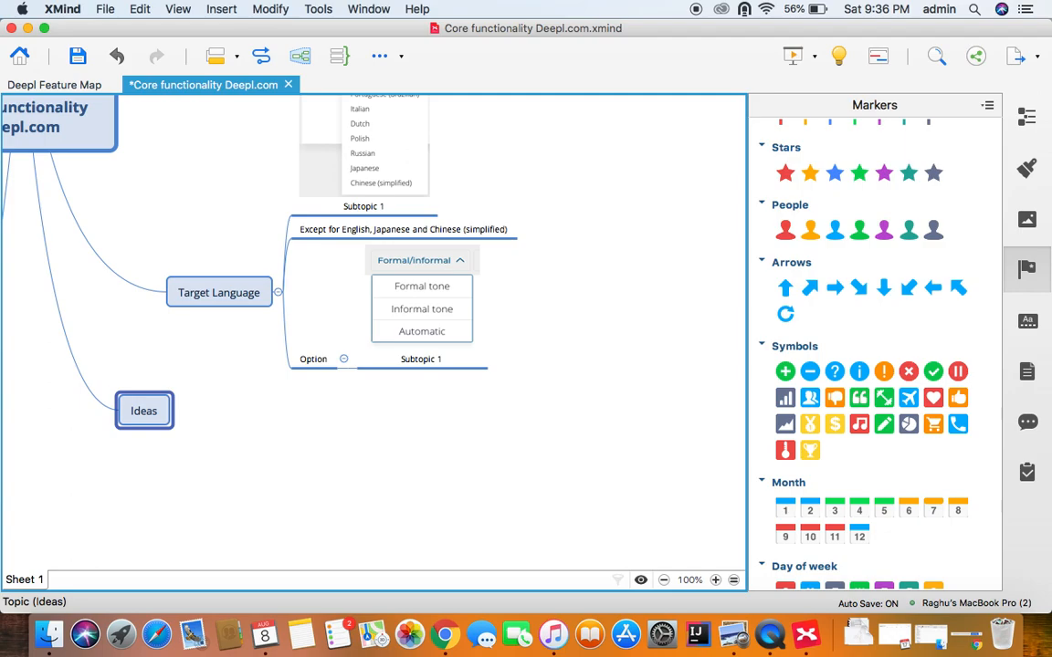
{"action": "type", "text": "Test data"}
{"action": "key", "text": "Return"}
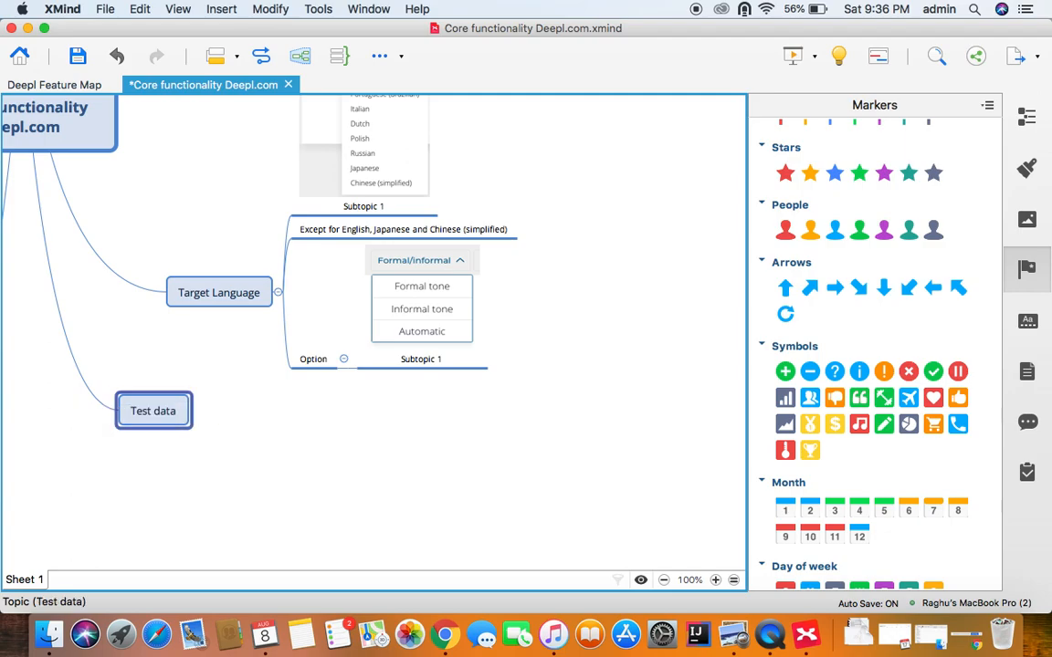
Add a subtopic under Test data and fill it with the copied list of common illegal characters/symbols.
{"action": "key", "text": "Tab"}
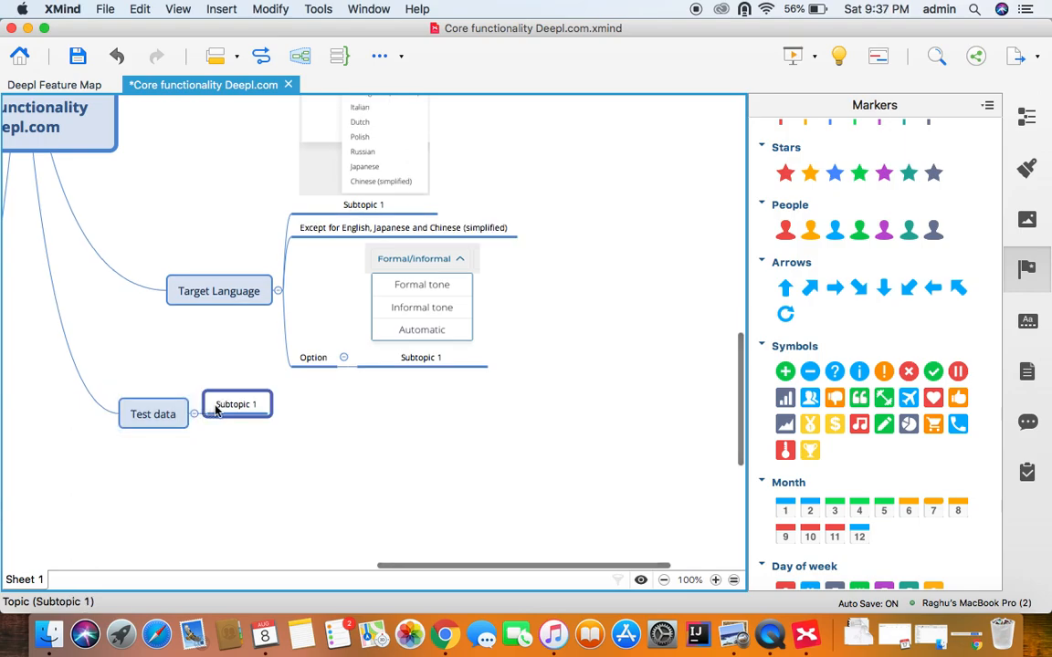
{"action": "double_click", "coordinate": [236, 408]}
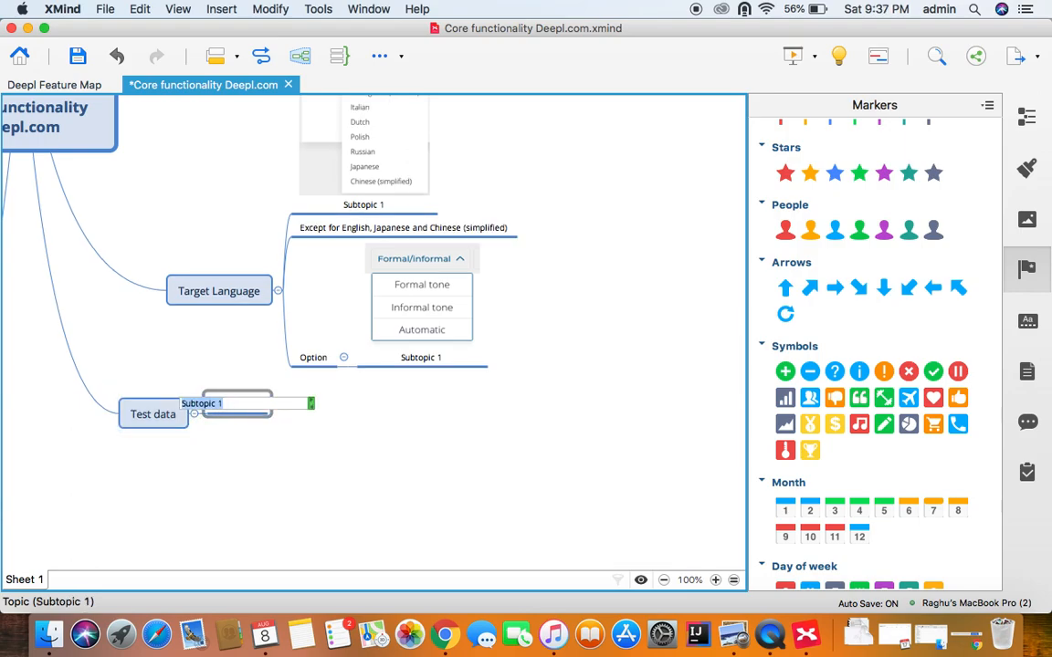
{"action": "key", "text": "super+v"}
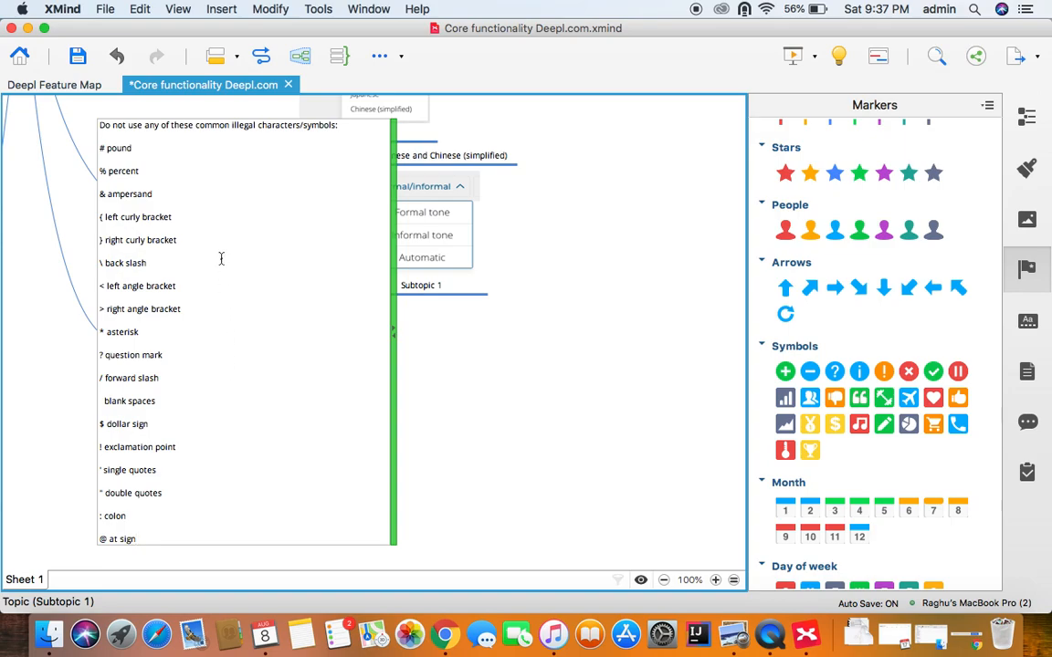
{"action": "key", "text": "Return"}
{"action": "scroll", "coordinate": [278, 283], "scroll_direction": "down", "scroll_amount": 2}
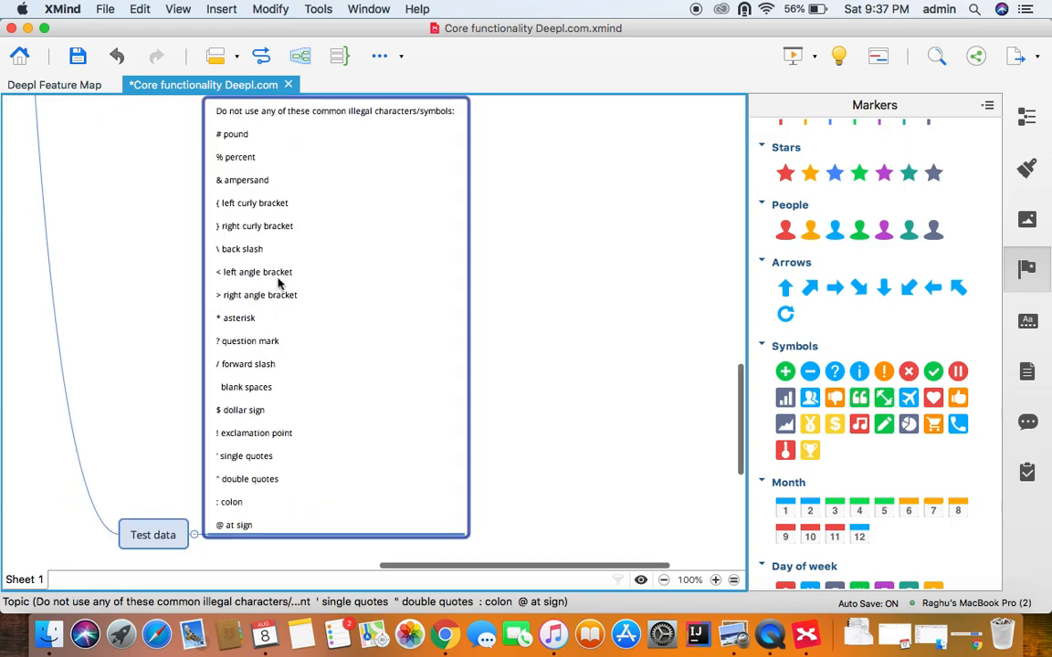
{"action": "left_click", "coordinate": [156, 366]}
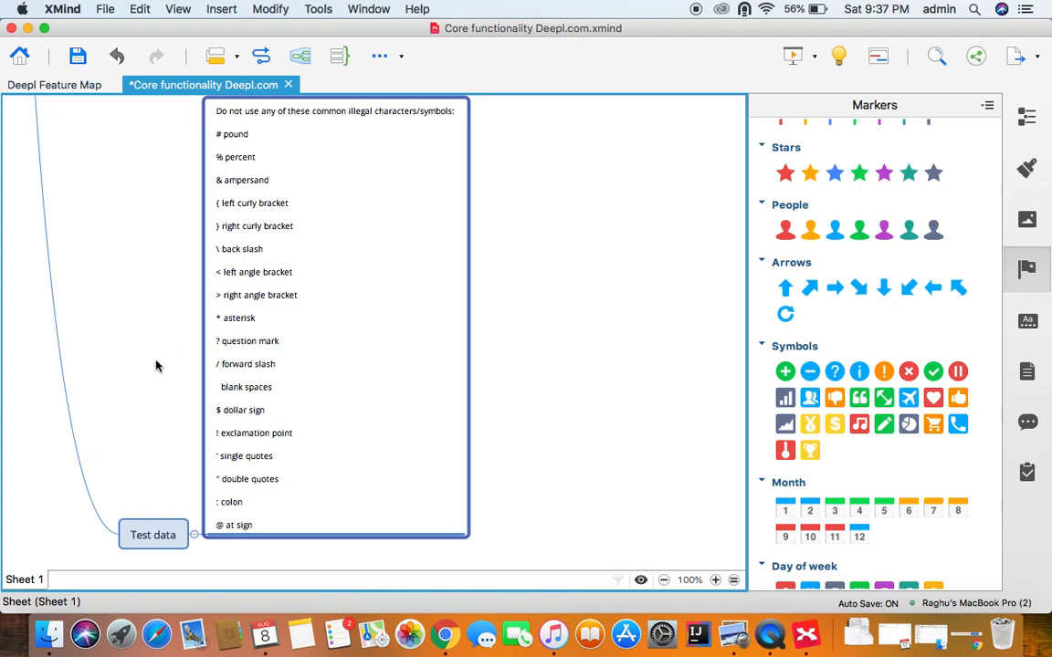
Review the branches on both sides of the Core functionality Deepl.com map, reducing the zoom to 80%.
{"action": "scroll", "coordinate": [155, 365], "scroll_direction": "left", "scroll_amount": 10}
{"action": "scroll", "coordinate": [155, 365], "scroll_direction": "up", "scroll_amount": 2}
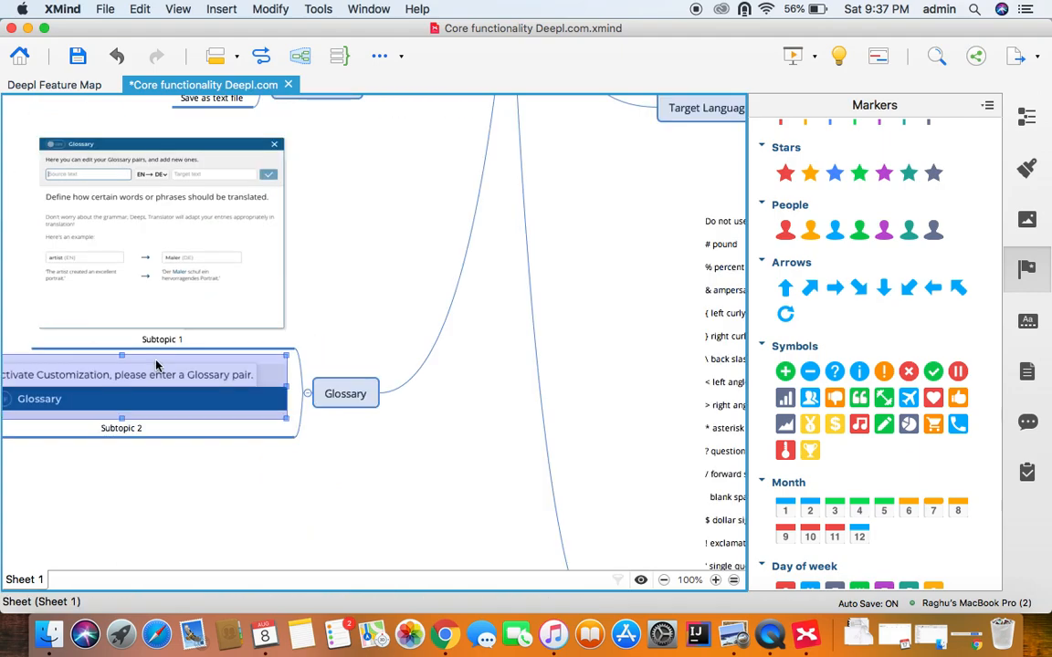
{"action": "scroll", "coordinate": [155, 365], "scroll_direction": "left", "scroll_amount": 5}
{"action": "scroll", "coordinate": [155, 366], "scroll_direction": "up", "scroll_amount": 8}
{"action": "scroll", "coordinate": [155, 365], "scroll_direction": "left", "scroll_amount": 3}
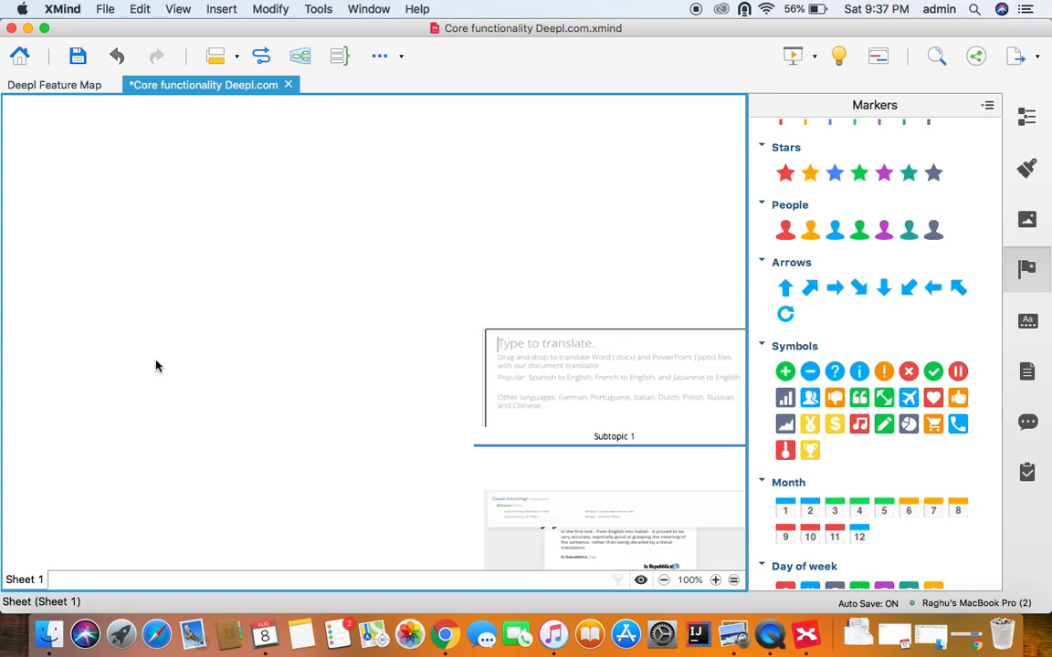
{"action": "scroll", "coordinate": [156, 366], "scroll_direction": "right", "scroll_amount": 10}
{"action": "scroll", "coordinate": [155, 365], "scroll_direction": "up", "scroll_amount": 1}
{"action": "scroll", "coordinate": [155, 366], "scroll_direction": "right", "scroll_amount": 10}
{"action": "scroll", "coordinate": [155, 365], "scroll_direction": "down", "scroll_amount": 3}
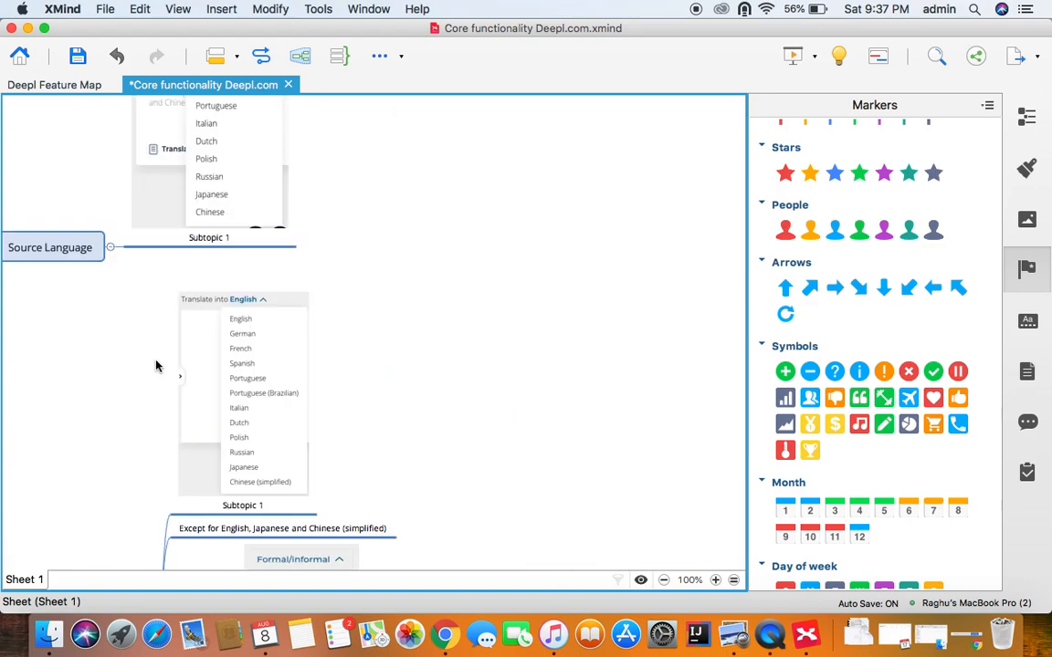
{"action": "scroll", "coordinate": [155, 365], "scroll_direction": "down", "scroll_amount": 3}
{"action": "scroll", "coordinate": [155, 365], "scroll_direction": "left", "scroll_amount": 10}
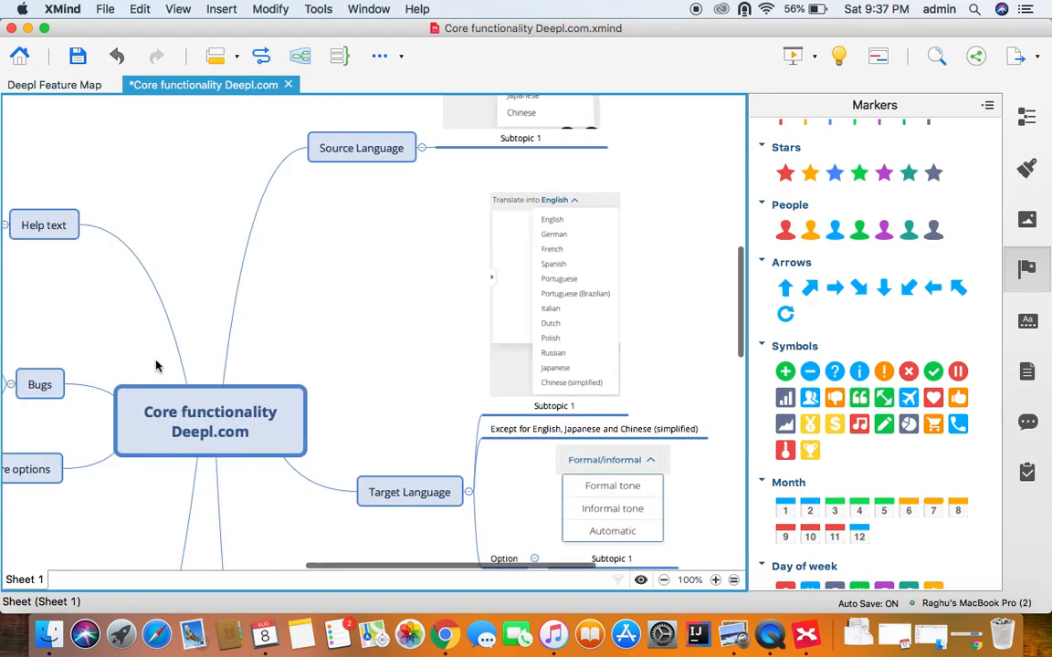
{"action": "left_click", "coordinate": [664, 581]}
{"action": "left_click", "coordinate": [664, 581]}
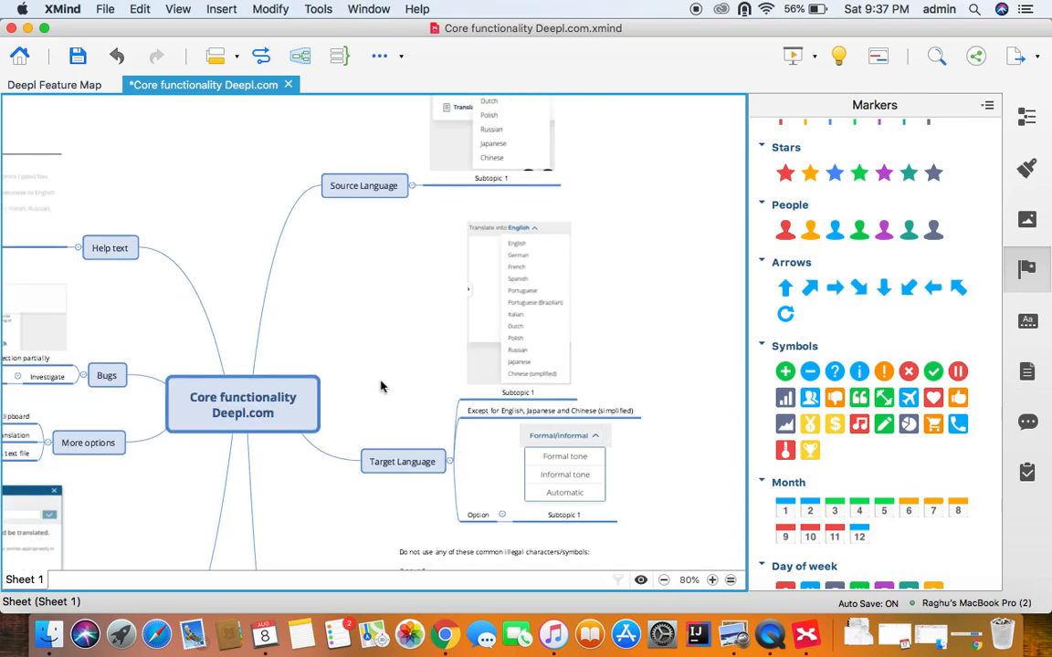
{"action": "scroll", "coordinate": [382, 387], "scroll_direction": "down", "scroll_amount": 1}
{"action": "scroll", "coordinate": [453, 520], "scroll_direction": "left", "scroll_amount": 5}
{"action": "scroll", "coordinate": [453, 521], "scroll_direction": "down", "scroll_amount": 2}
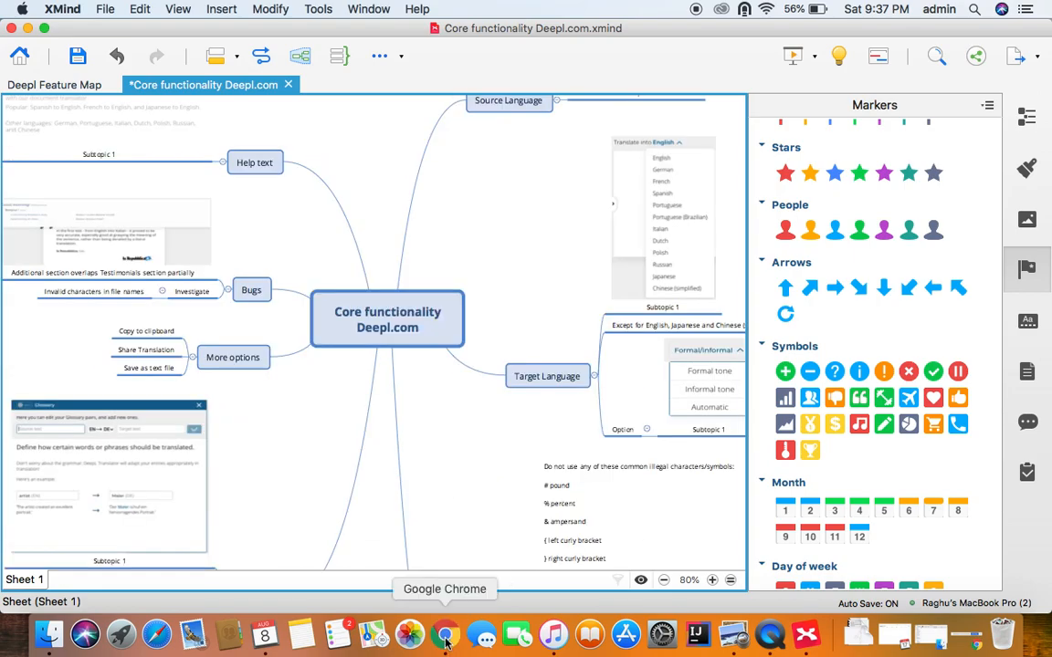
Return to the Google Meet call in Chrome and turn the microphone on, briefly checking the XMind map.
{"action": "left_click", "coordinate": [444, 639]}
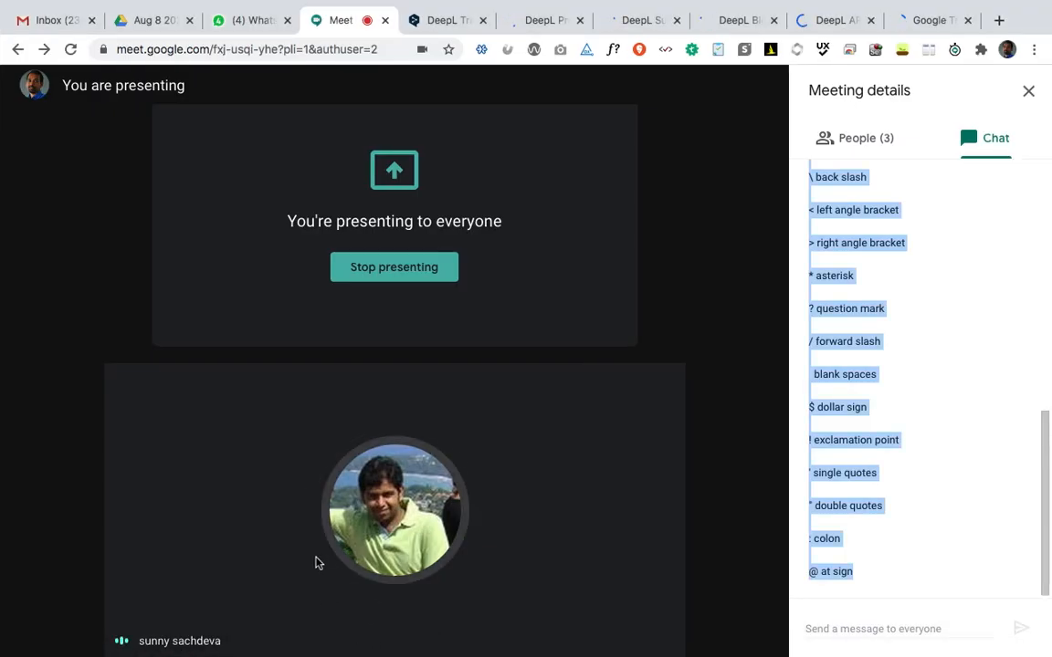
{"action": "mouse_move", "coordinate": [246, 533]}
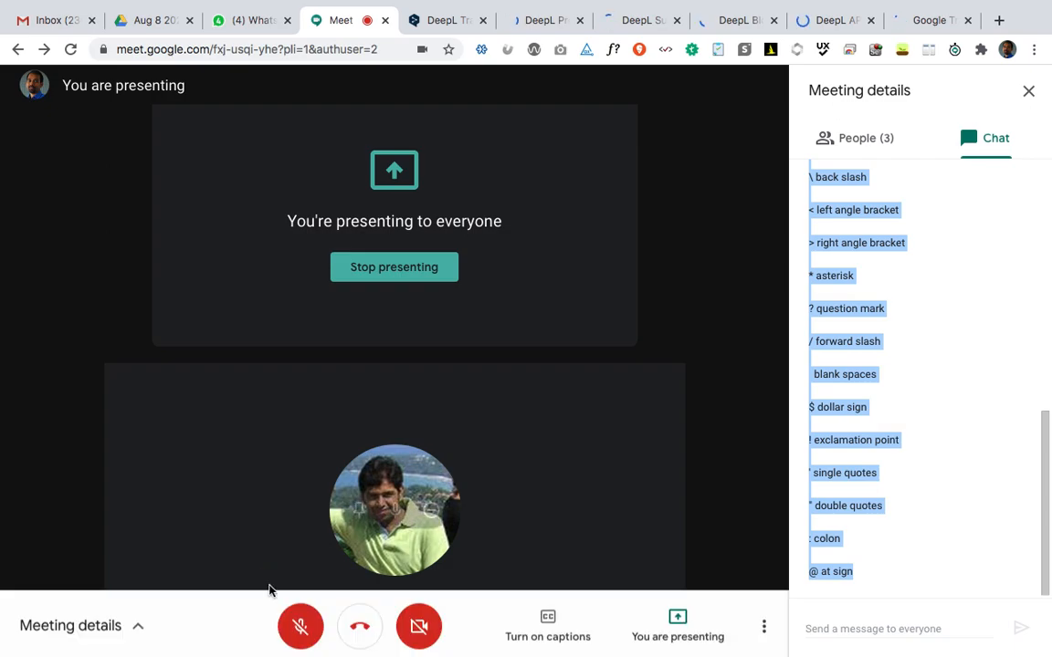
{"action": "left_click", "coordinate": [302, 628]}
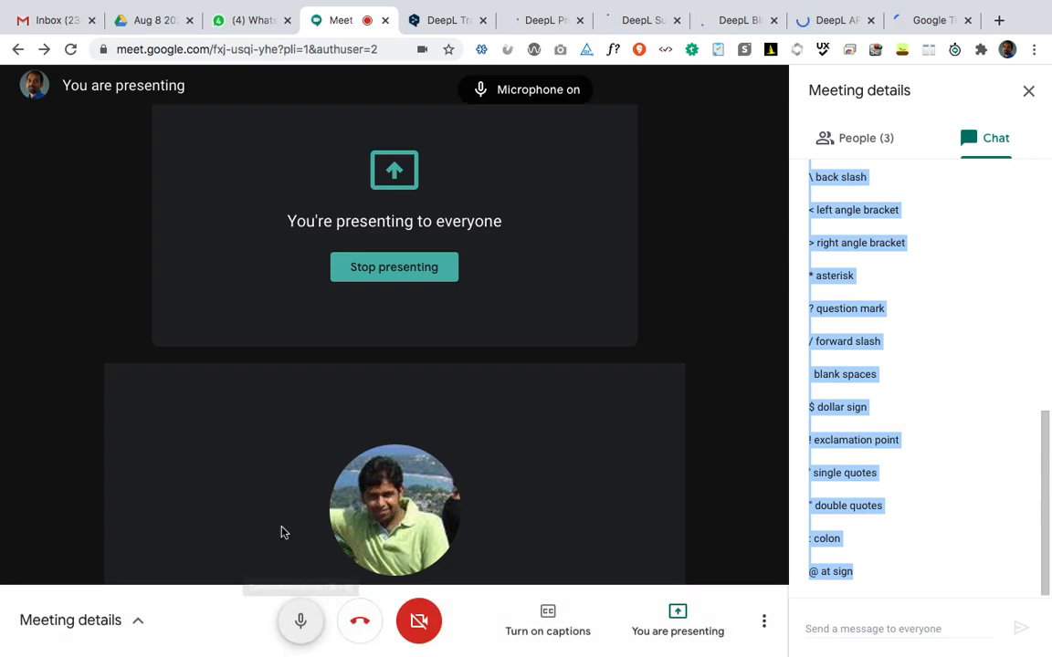
{"action": "key", "text": "ctrl+Left"}
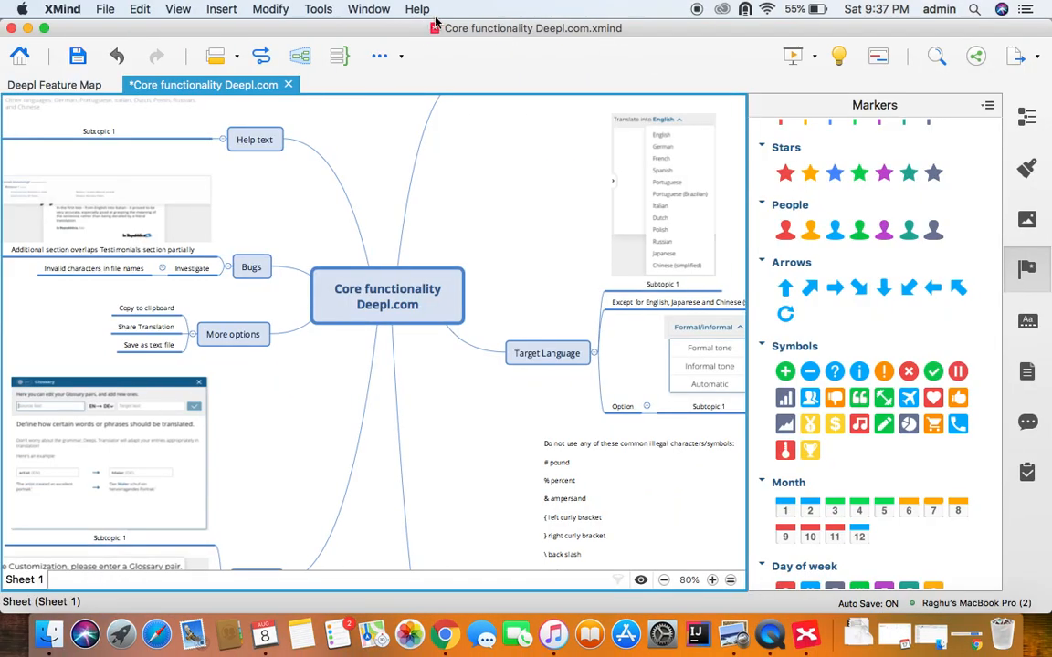
{"action": "key", "text": "ctrl+Right"}
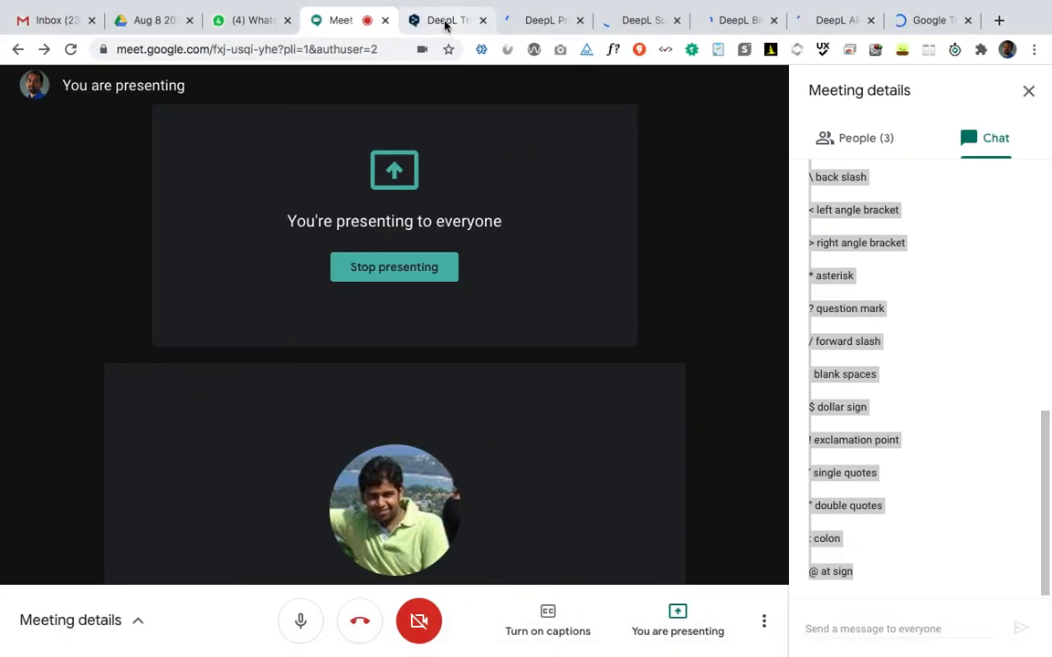
On the DeepL Translator page, enter "My name is" followed by a person's first name as the source text for French translation.
{"action": "left_click", "coordinate": [447, 22]}
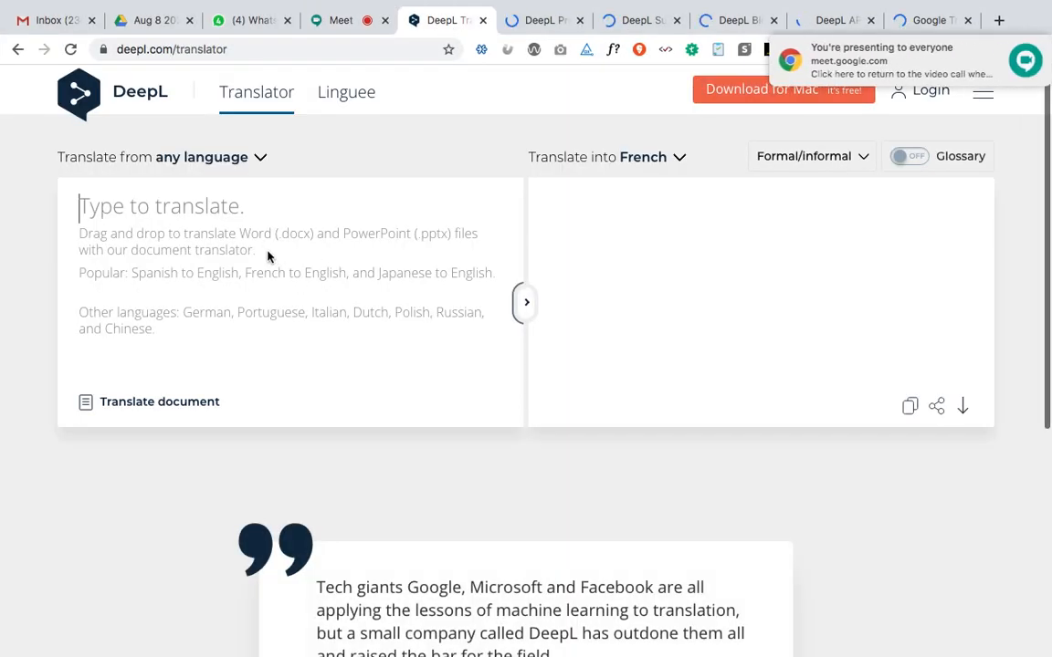
{"action": "left_click", "coordinate": [267, 251]}
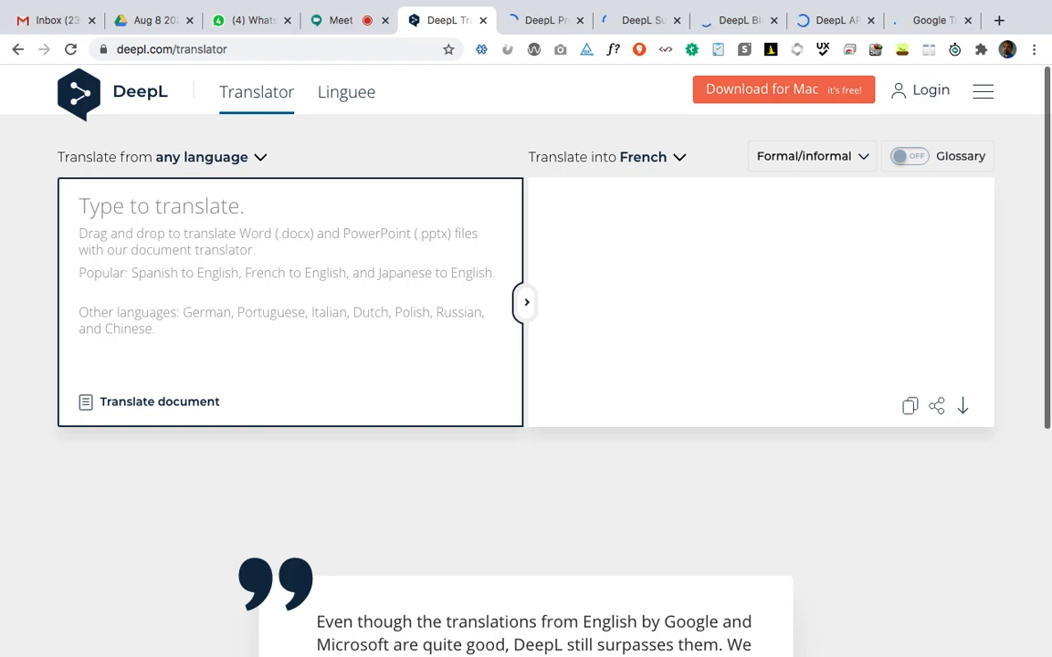
{"action": "type", "text": "My name "}
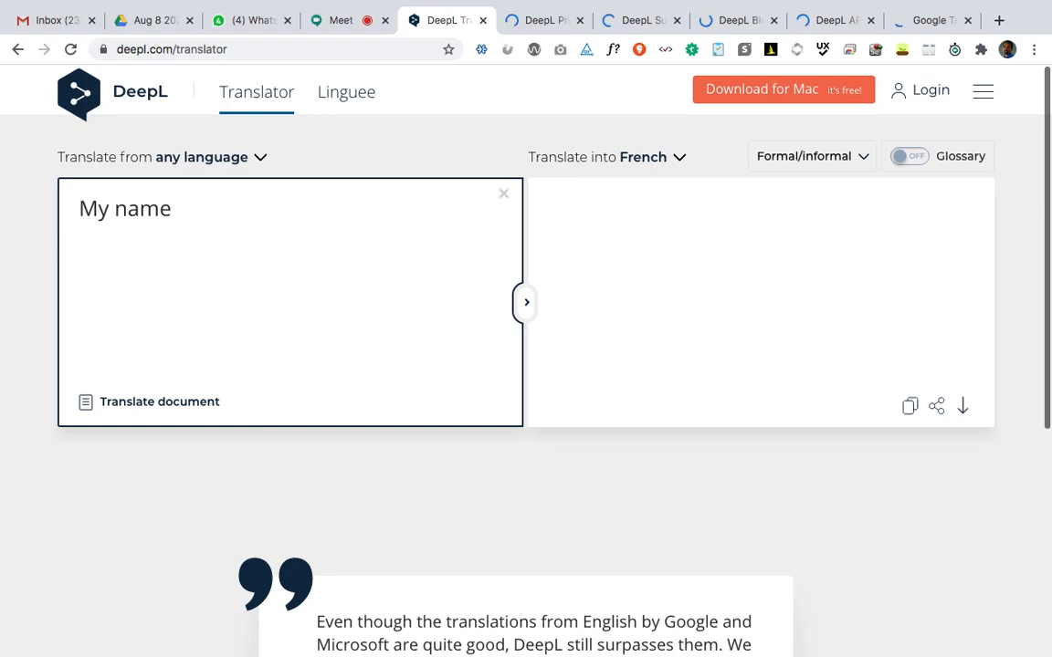
{"action": "type", "text": "is Sunny"}
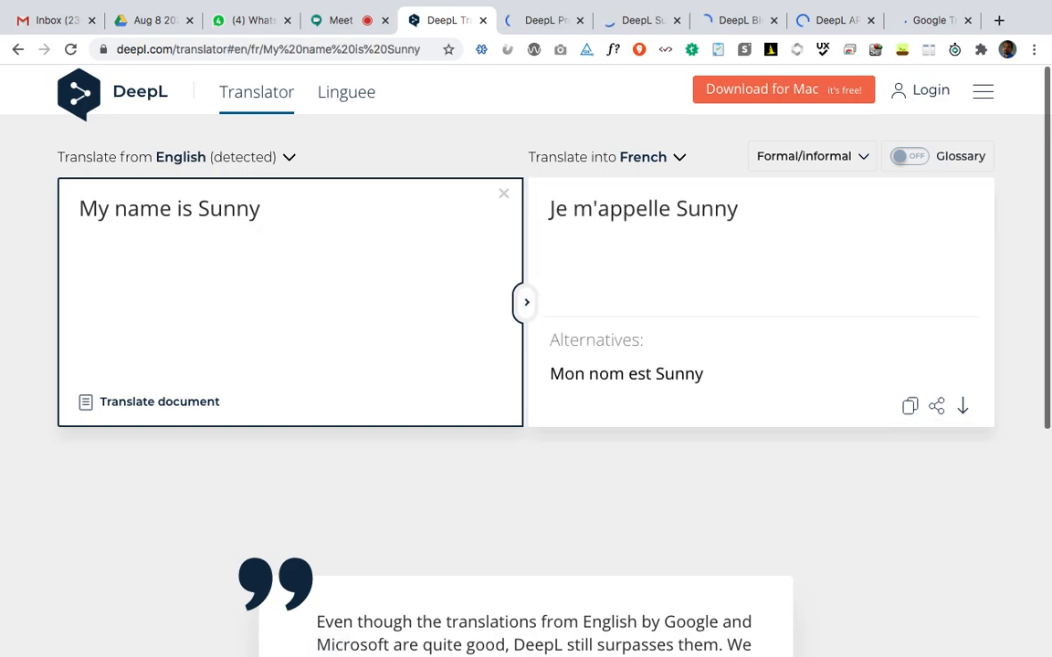
Replace the person's first name in the source sentence with the word "Name".
{"action": "key", "text": "shift+Left"}
{"action": "key", "text": "shift+Left"}
{"action": "key", "text": "shift+Left"}
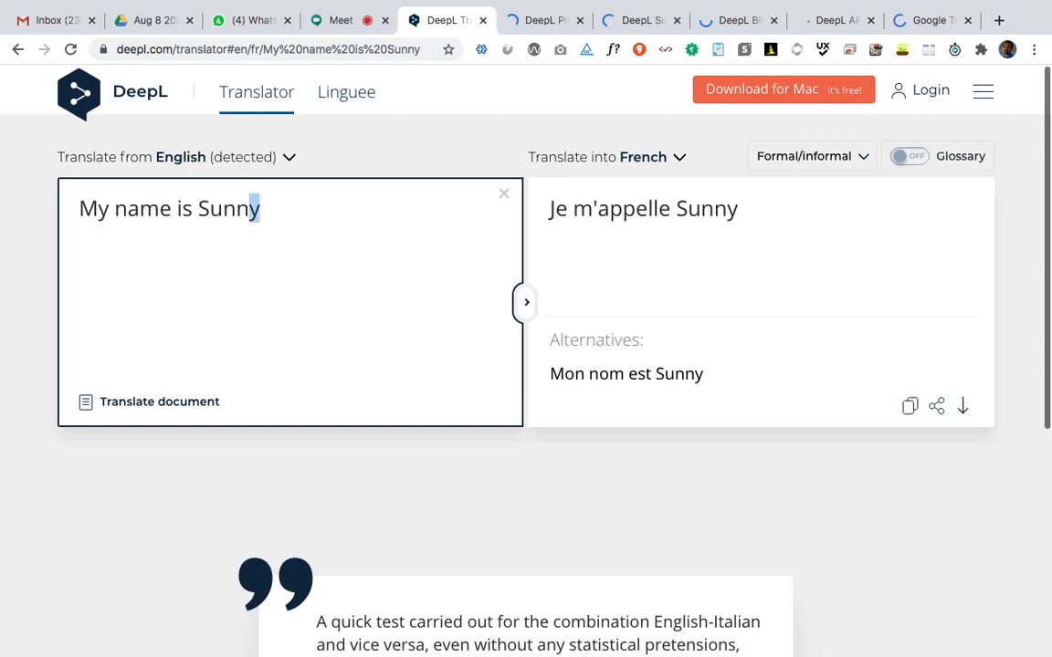
{"action": "key", "text": "shift+Left"}
{"action": "key", "text": "shift+Left"}
{"action": "type", "text": "Name"}
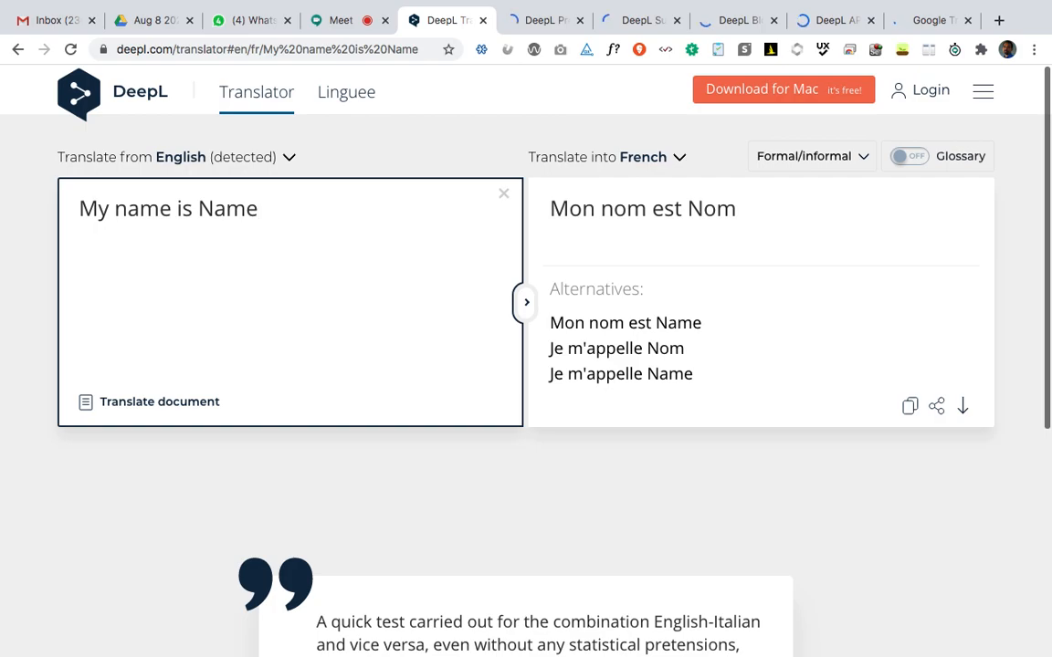
Replace the word "Name" at the end of the source sentence with "First".
{"action": "key", "text": "shift+Left"}
{"action": "key", "text": "shift+Left"}
{"action": "key", "text": "shift+Left"}
{"action": "key", "text": "shift+Left"}
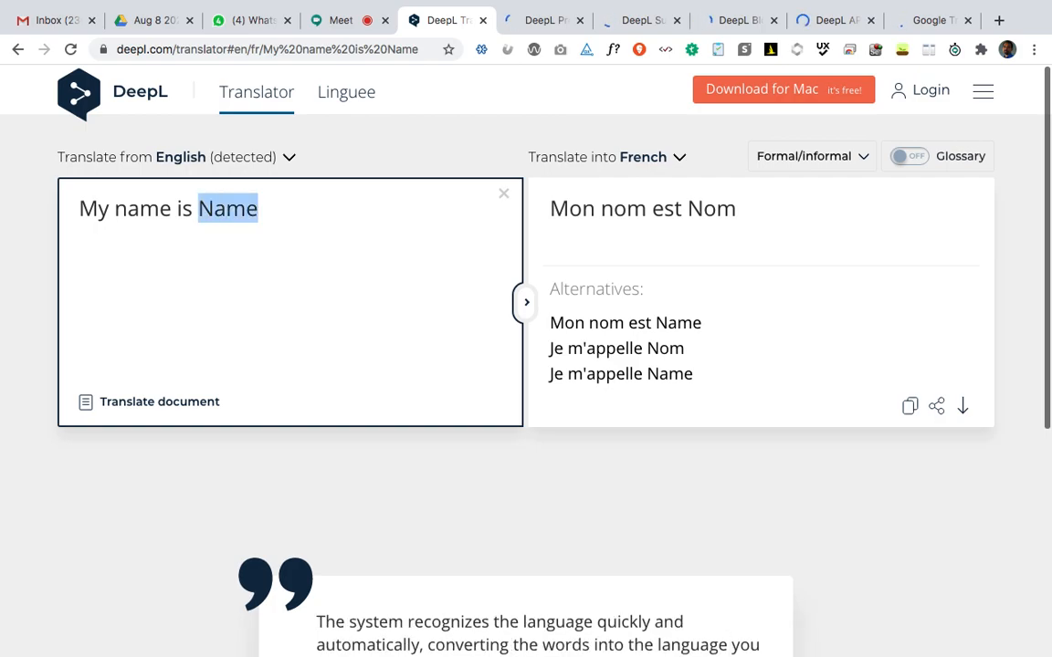
{"action": "type", "text": "First"}
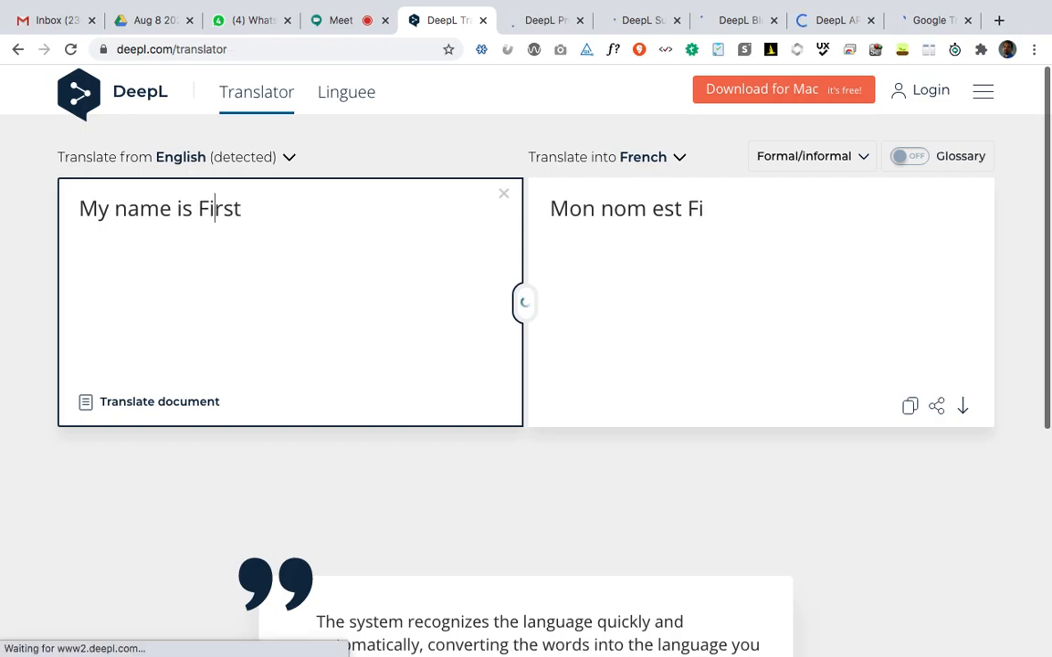
Change "name" to "first name" so the source sentence reads "My first name is First".
{"action": "left_click_drag", "start_coordinate": [171, 208], "coordinate": [114, 208]}
{"action": "type", "text": "first an"}
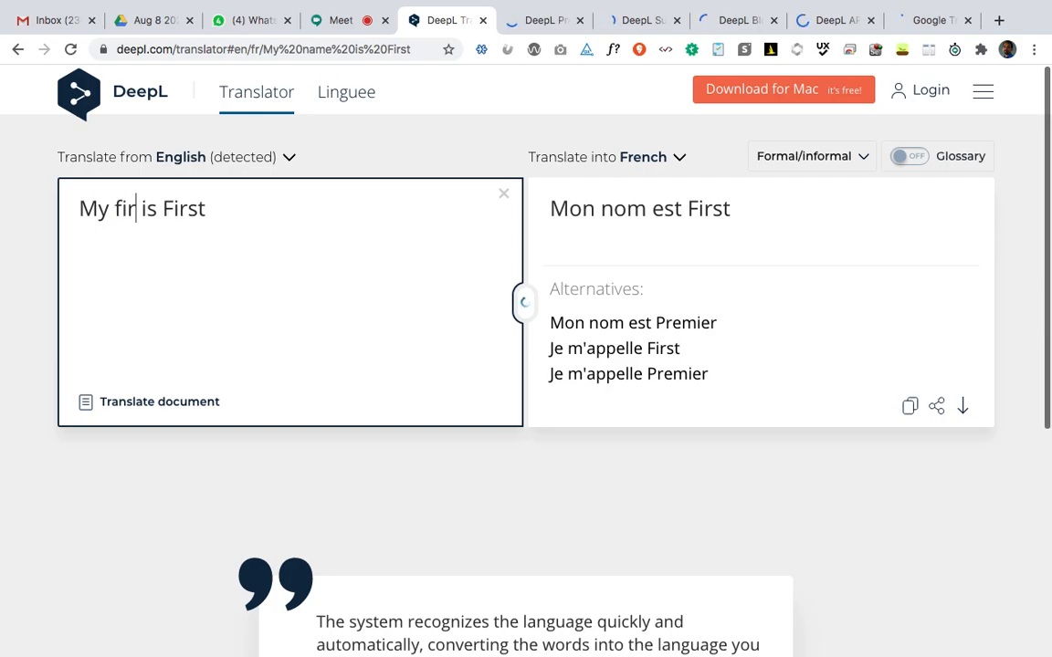
{"action": "type", "text": "em"}
{"action": "key", "text": "BackSpace"}
{"action": "key", "text": "BackSpace"}
{"action": "key", "text": "BackSpace"}
{"action": "key", "text": "BackSpace"}
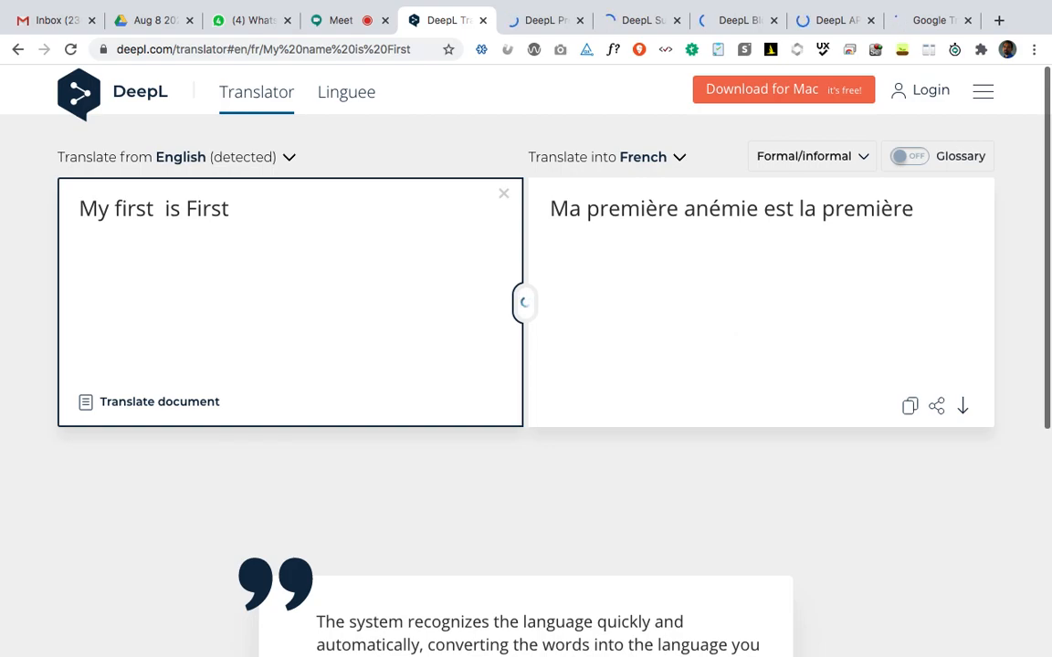
{"action": "type", "text": "name"}
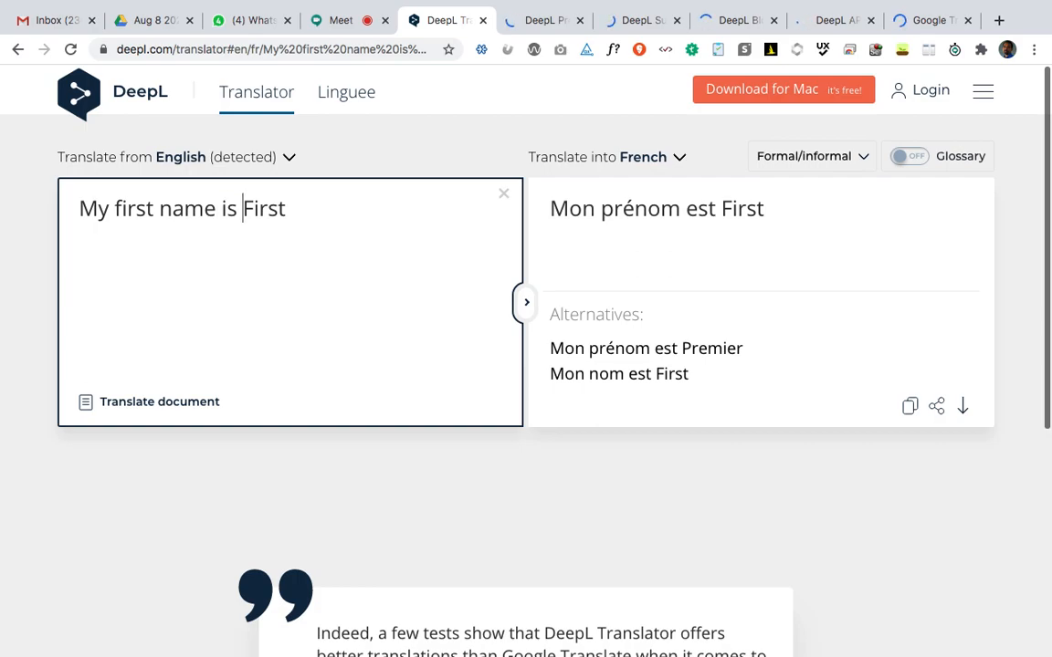
Test the source sentence with the final word "First" in double quotes, and remove the quotes again.
{"action": "left_click", "coordinate": [245, 209]}
{"action": "type", "text": "\""}
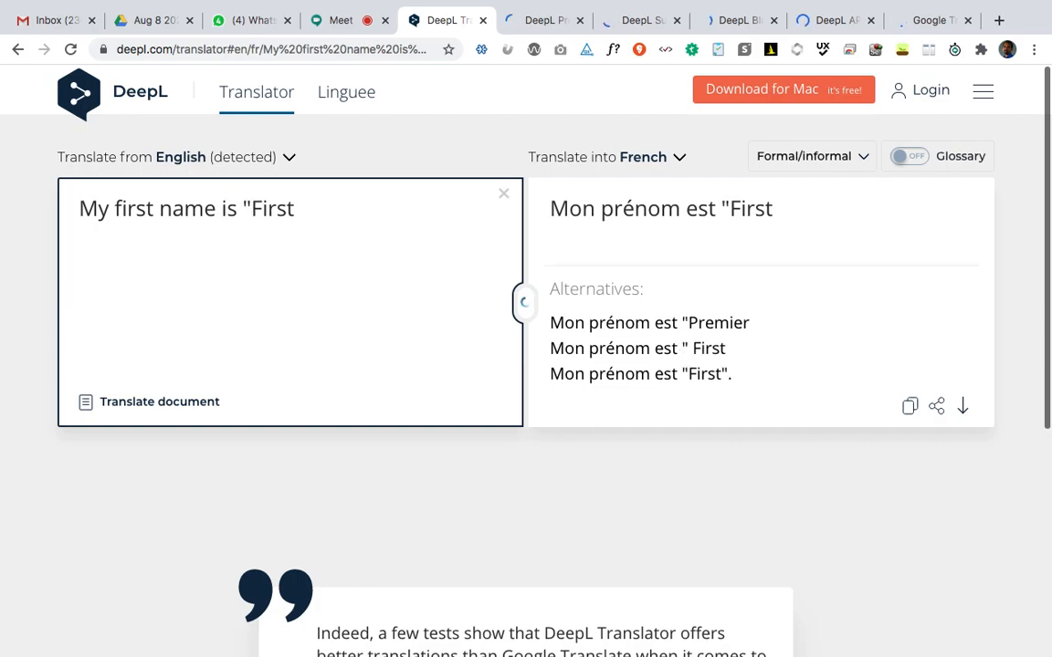
{"action": "type", "text": "\""}
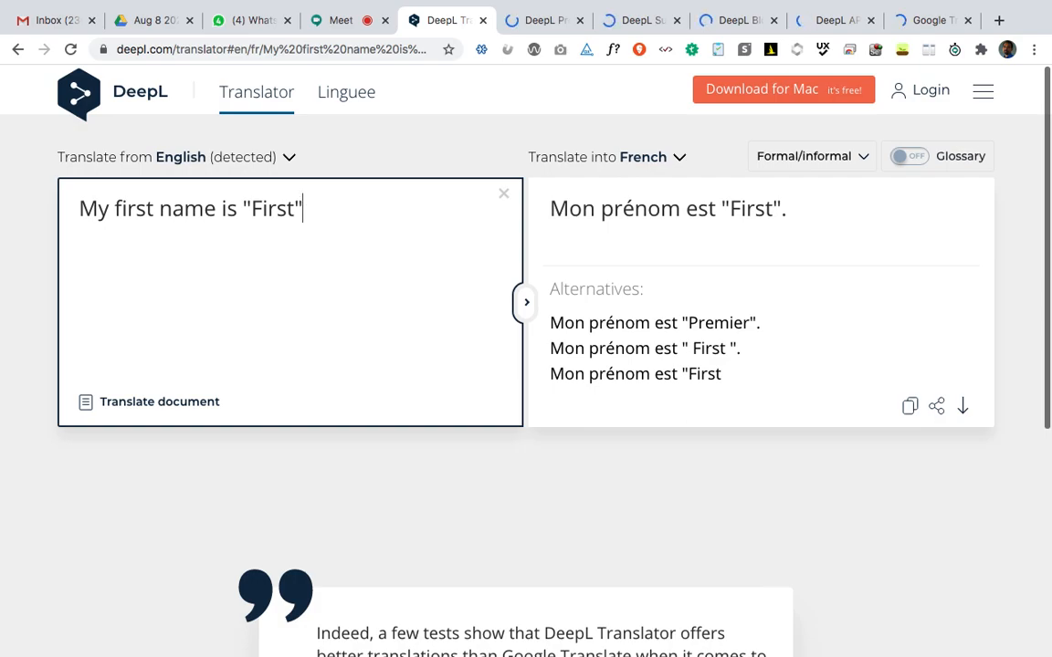
{"action": "key", "text": "BackSpace"}
{"action": "left_click", "coordinate": [250, 208]}
{"action": "key", "text": "BackSpace"}
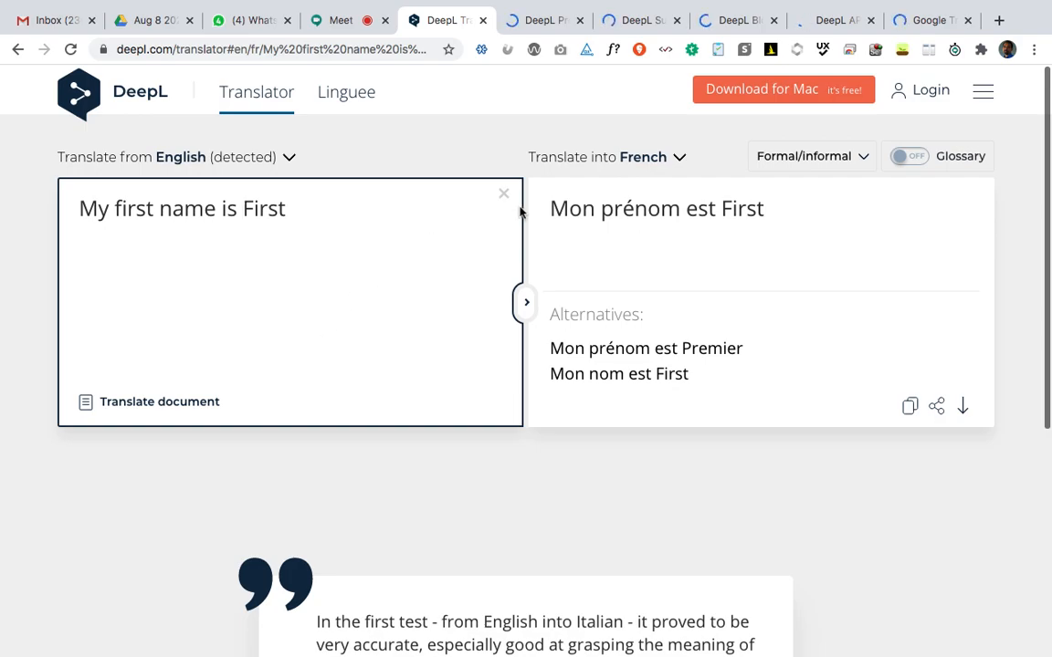
In XMind, add a subtopic under Test data reading "Ideas: Check with different text to see if some words don't get translated".
{"action": "key", "text": "super+Tab"}
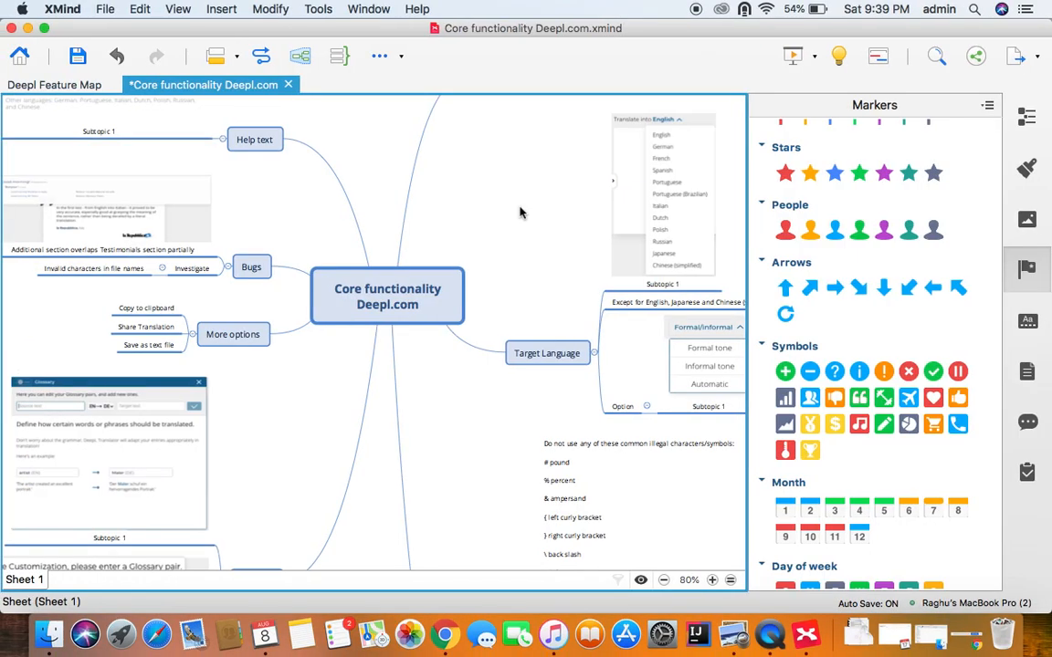
{"action": "scroll", "coordinate": [477, 369], "scroll_direction": "down", "scroll_amount": 10}
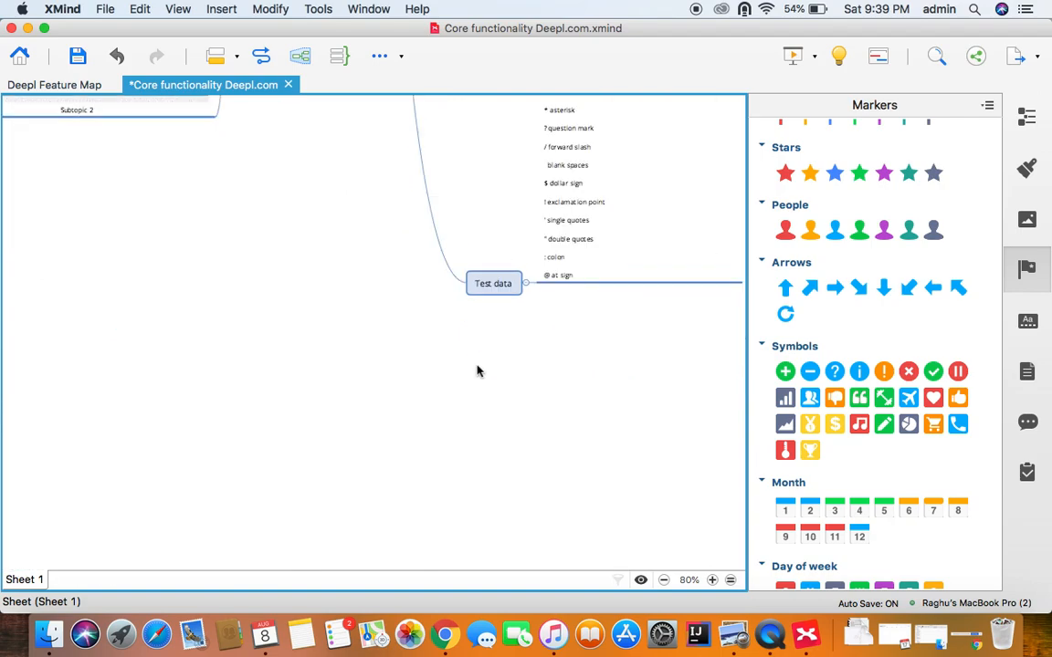
{"action": "left_click", "coordinate": [492, 236]}
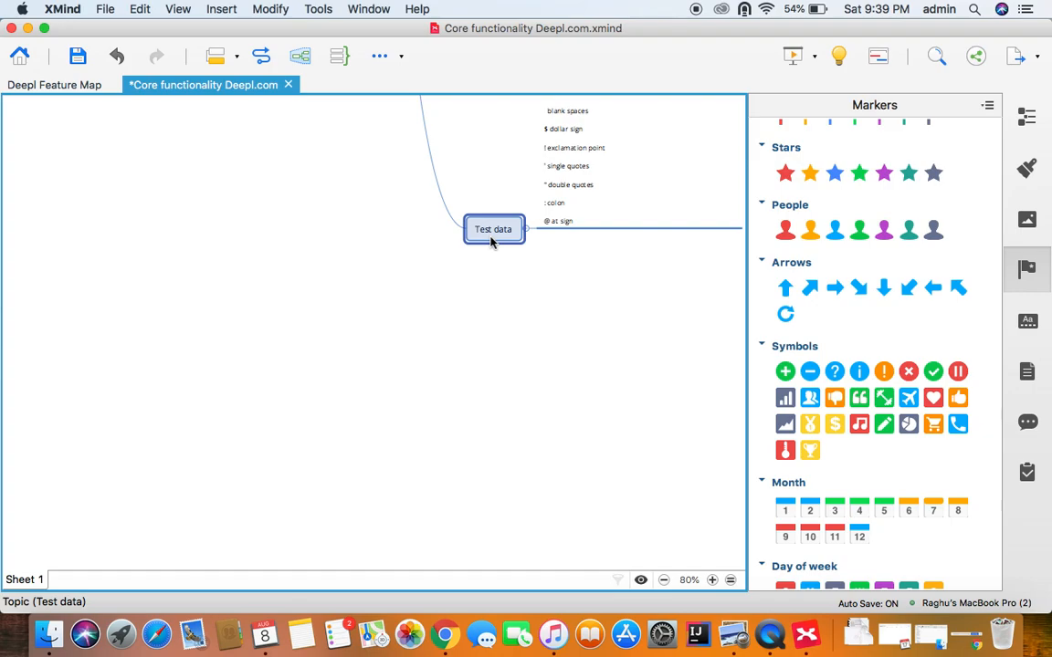
{"action": "key", "text": "Tab"}
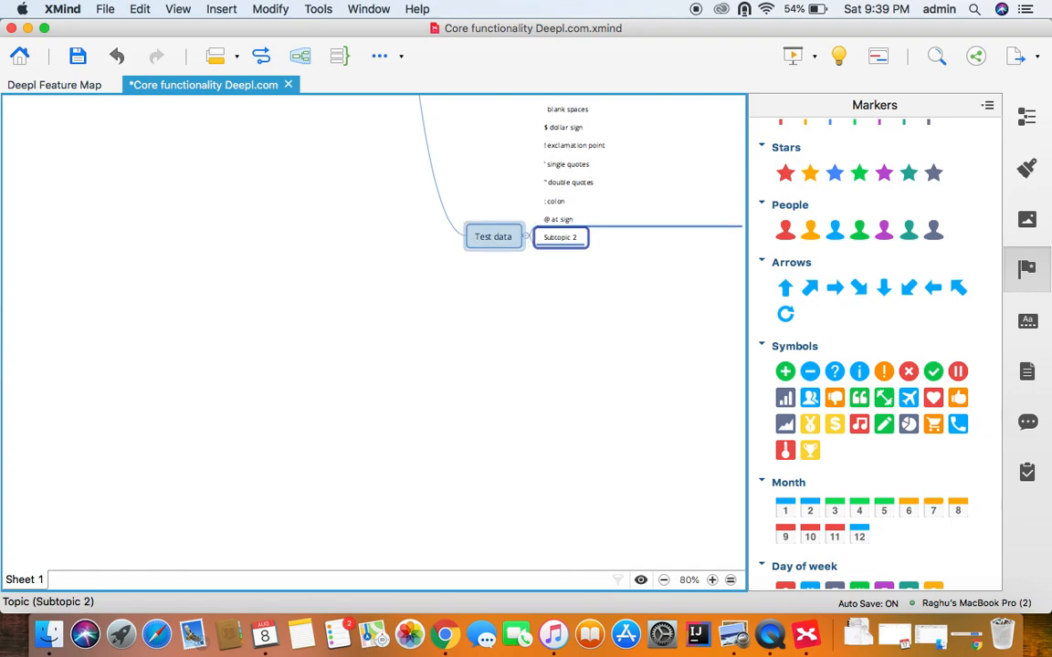
{"action": "type", "text": "i"}
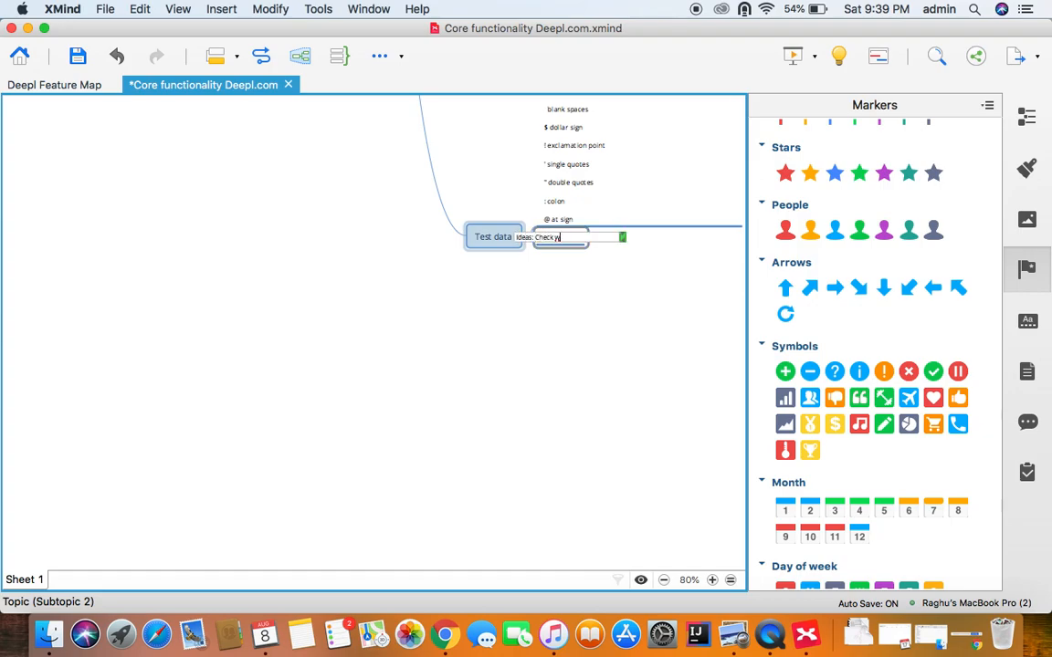
{"action": "type", "text": "fferent text"}
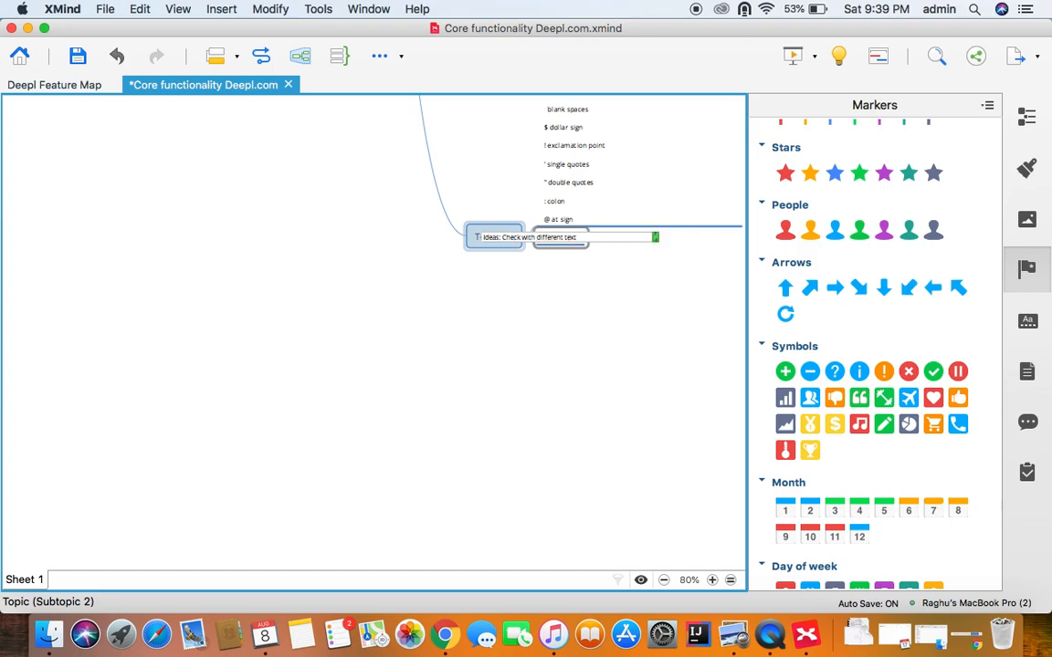
{"action": "left_click", "coordinate": [713, 581]}
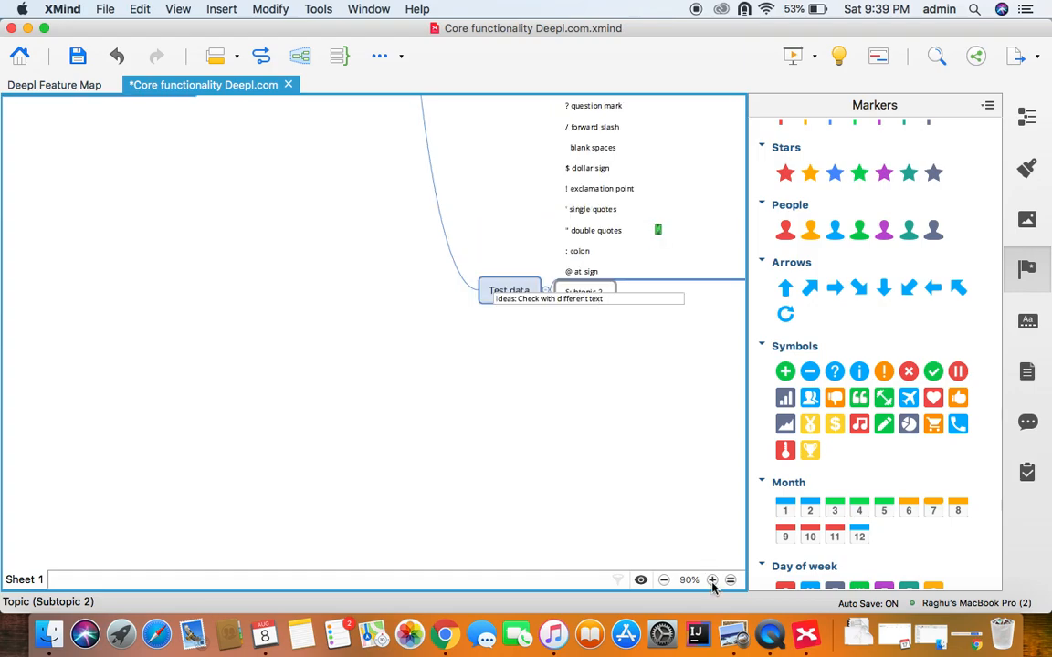
{"action": "left_click", "coordinate": [713, 582]}
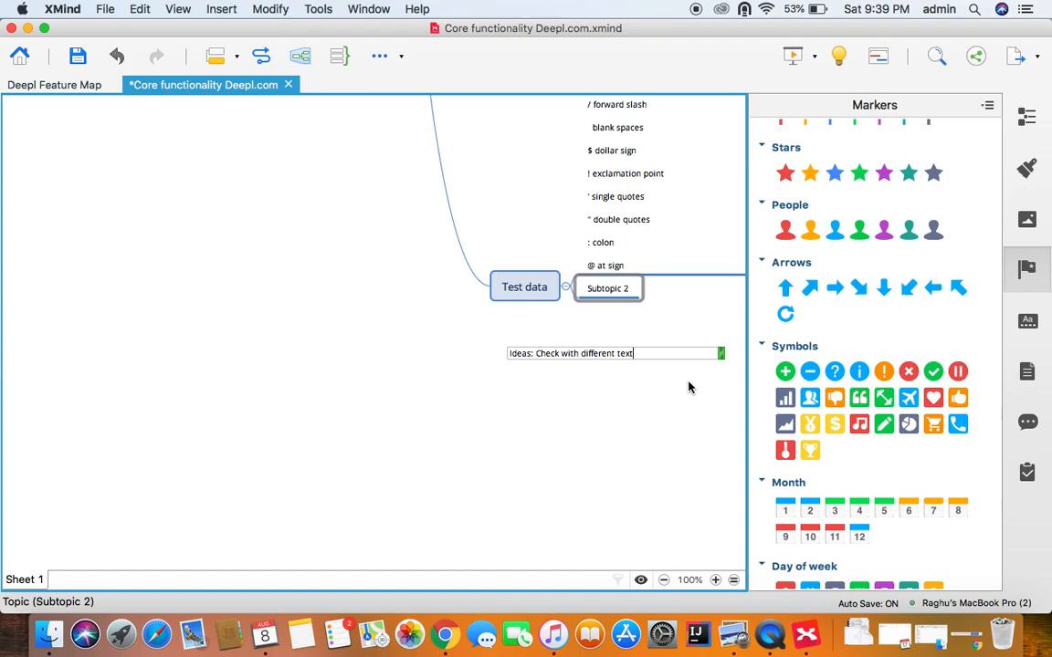
{"action": "type", "text": "to see if"}
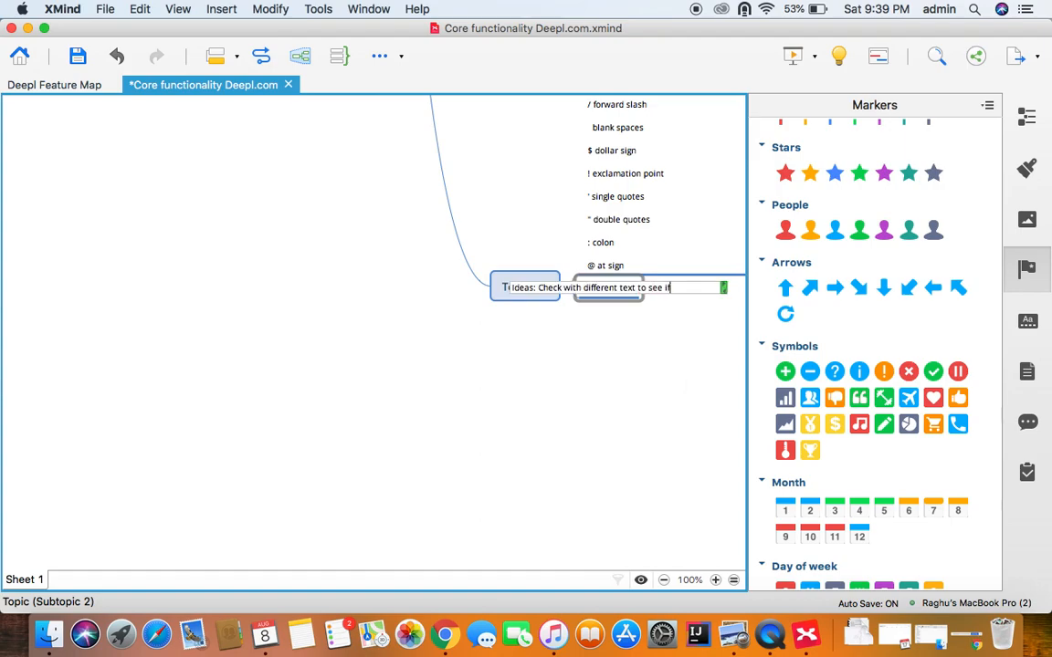
{"action": "type", "text": " some words do"}
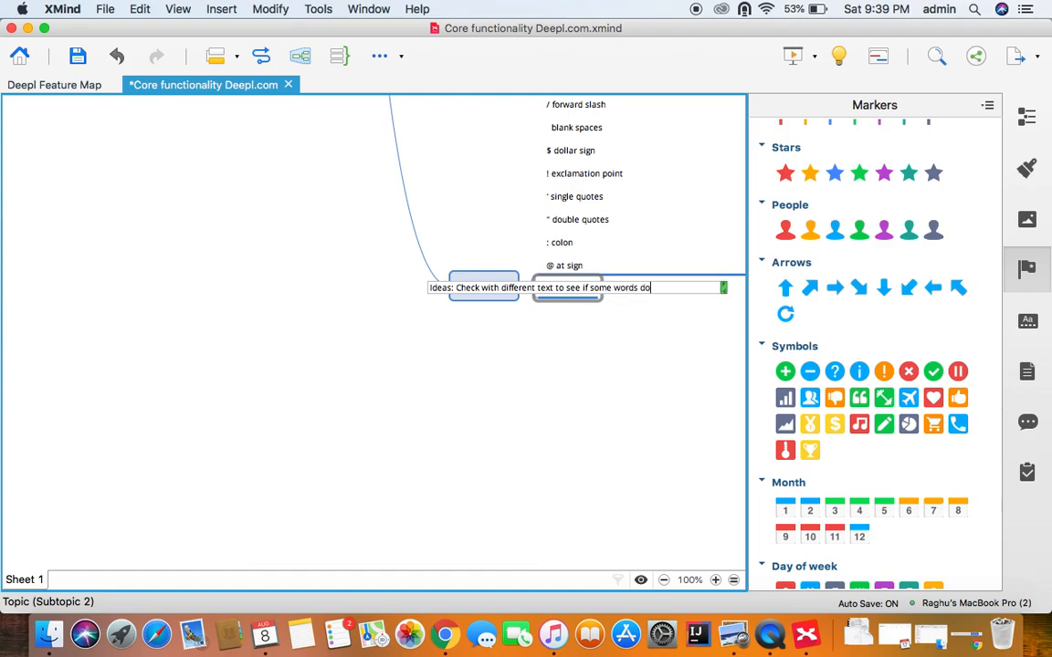
{"action": "type", "text": "n't get tr"}
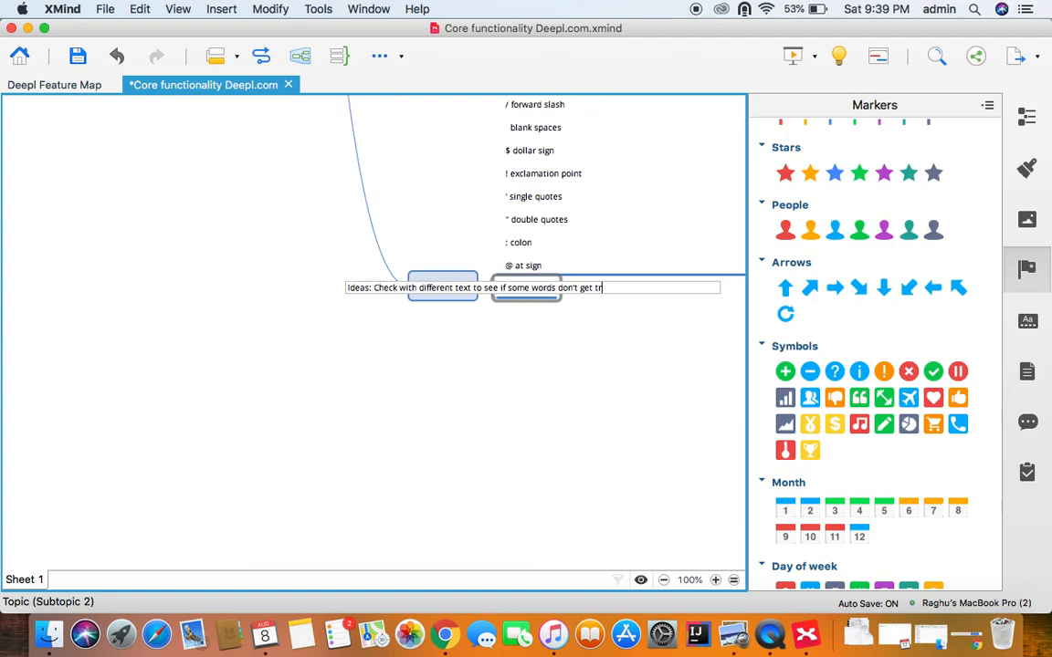
{"action": "type", "text": "anslated"}
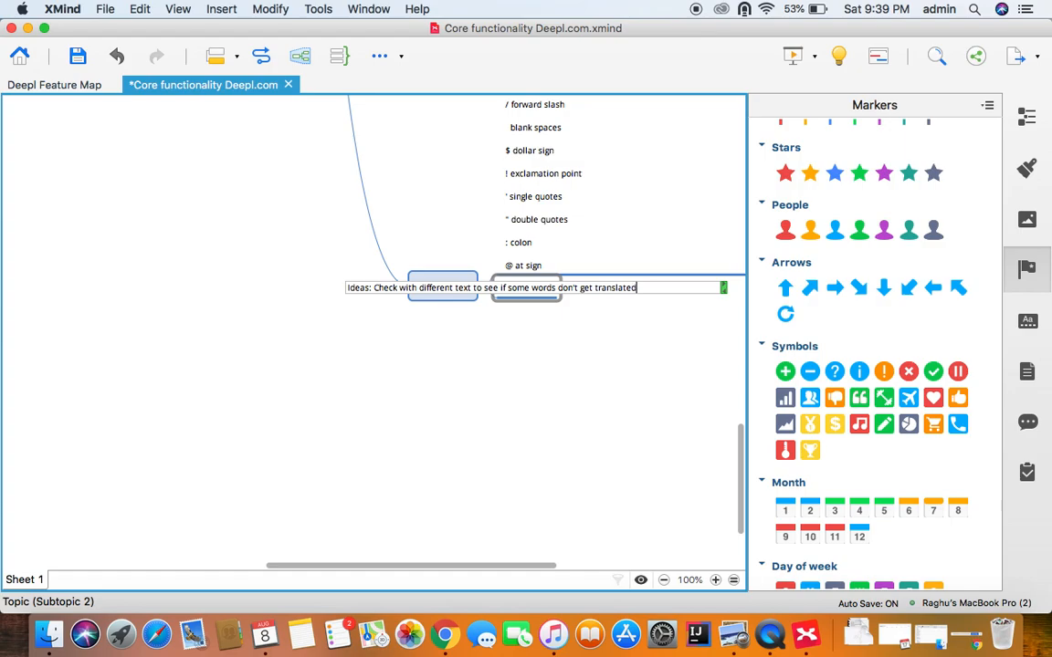
{"action": "key", "text": "Return"}
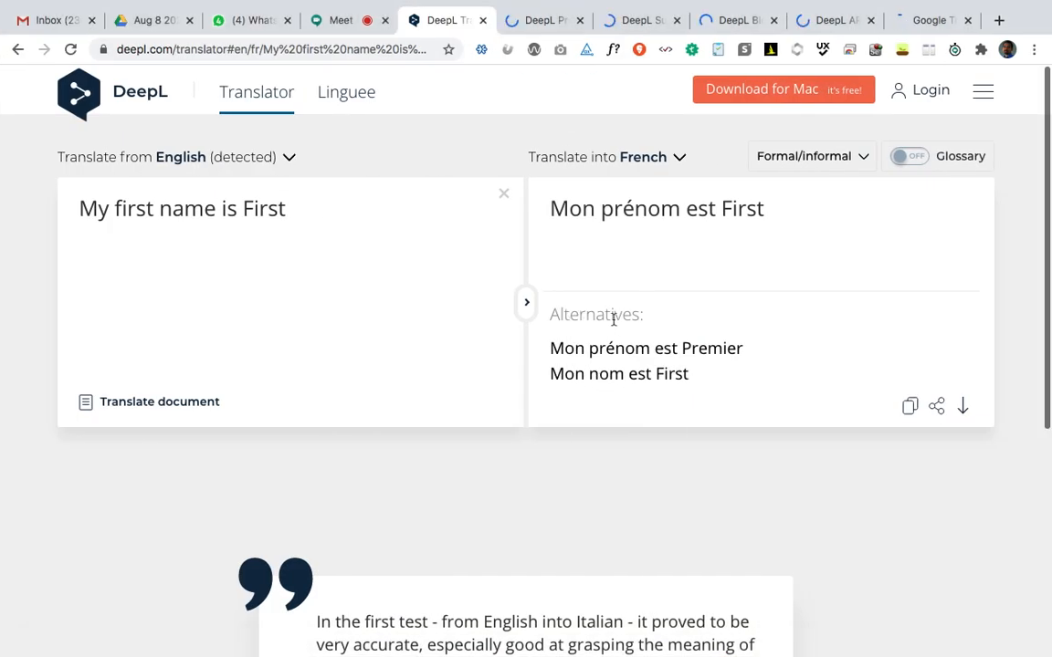
Back on the DeepL Translator page, replace the source text with "my website is" followed by a personal website's www address.
{"action": "left_click", "coordinate": [355, 208]}
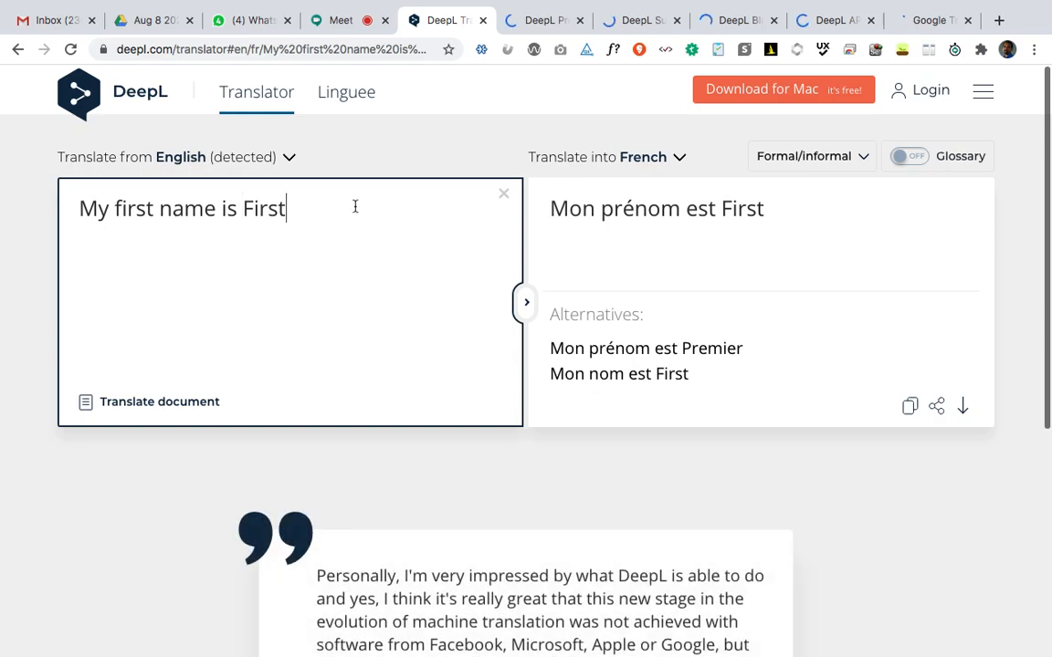
{"action": "key", "text": "super+a"}
{"action": "type", "text": "W"}
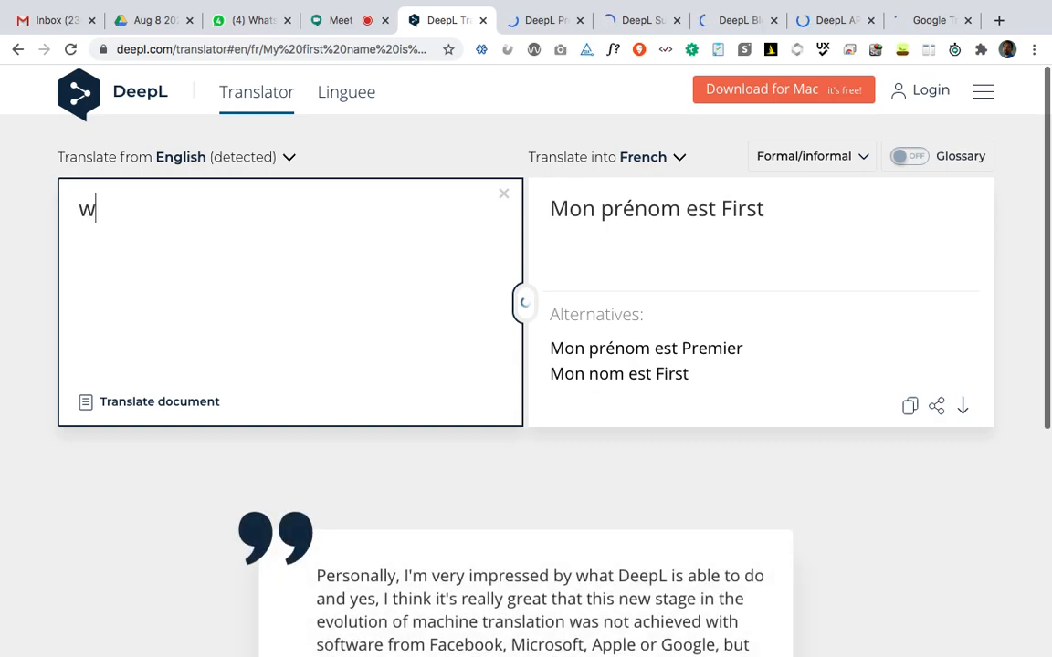
{"action": "key", "text": "BackSpace"}
{"action": "type", "text": "my website is "}
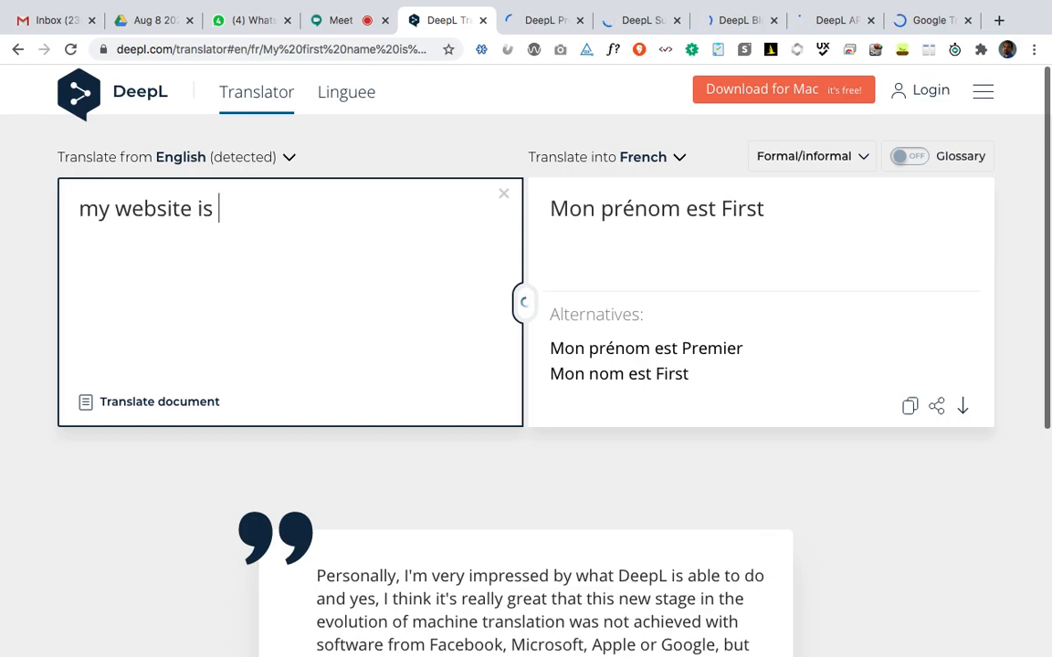
{"action": "type", "text": "w"}
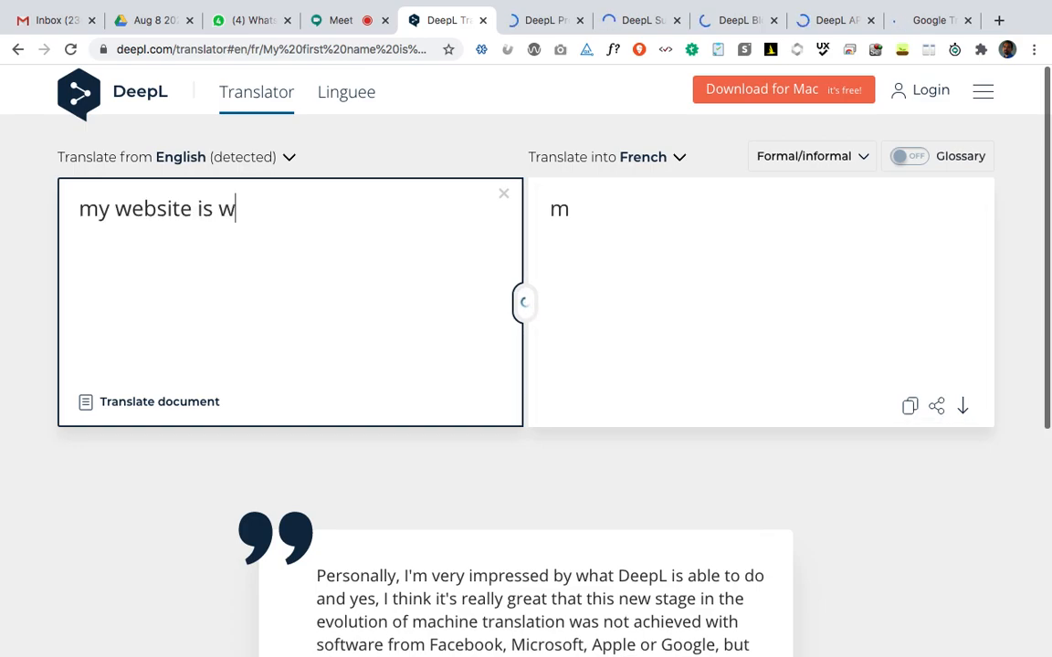
{"action": "type", "text": "ww.tes"}
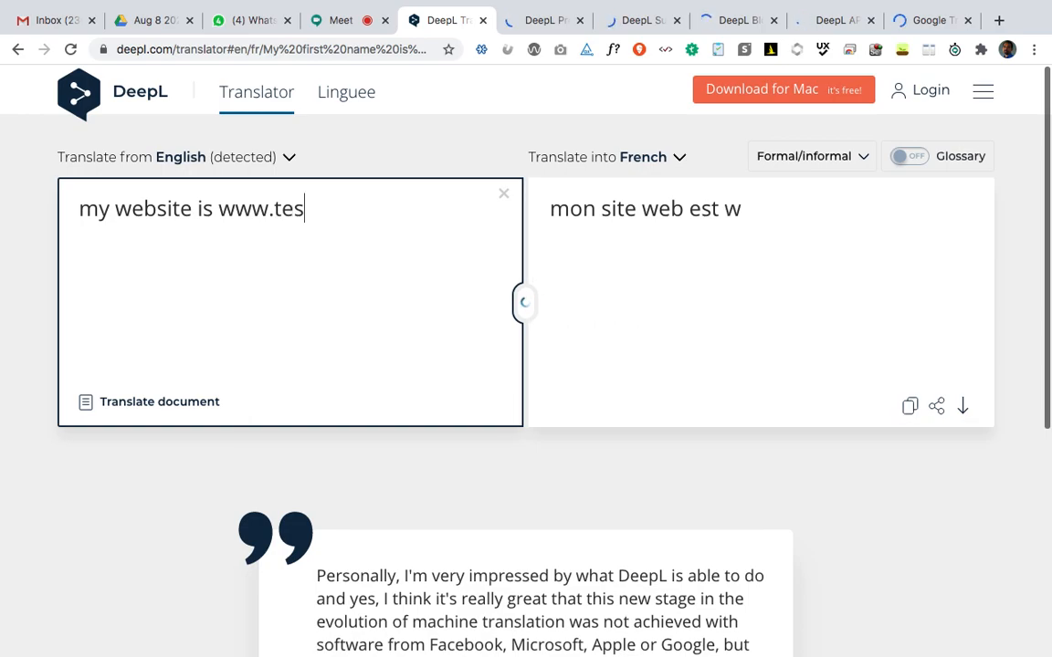
{"action": "type", "text": "twithajay.com"}
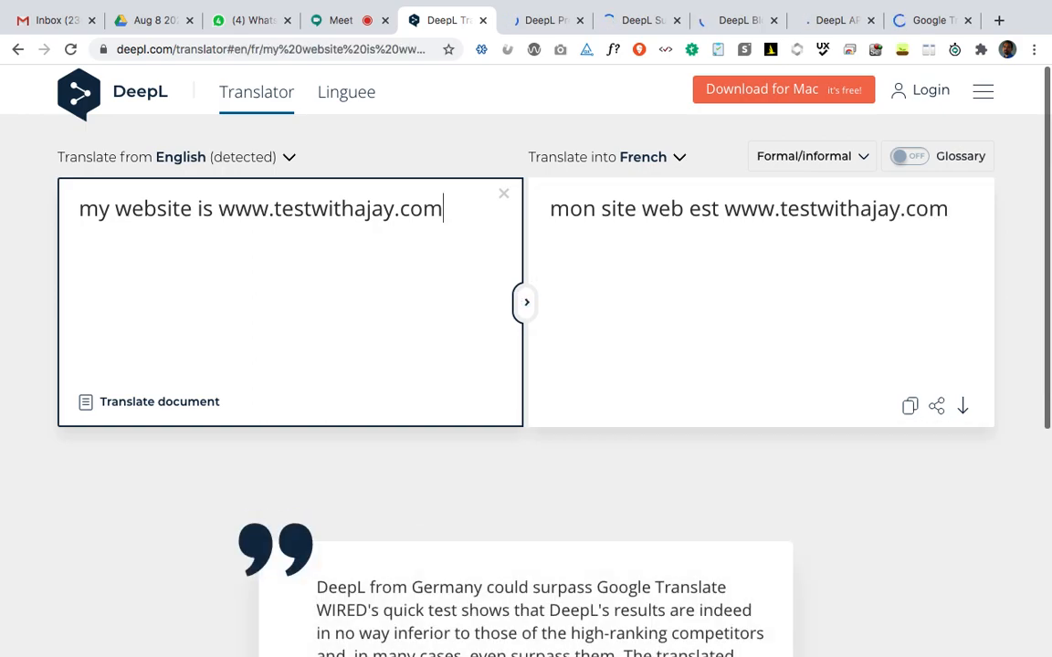
Browse the Deepl folder and the nested Desktop folder for a Word or PowerPoint document to translate, and cancel the file selection.
{"action": "left_click_drag", "start_coordinate": [446, 208], "coordinate": [127, 227]}
{"action": "triple_click", "coordinate": [70, 206]}
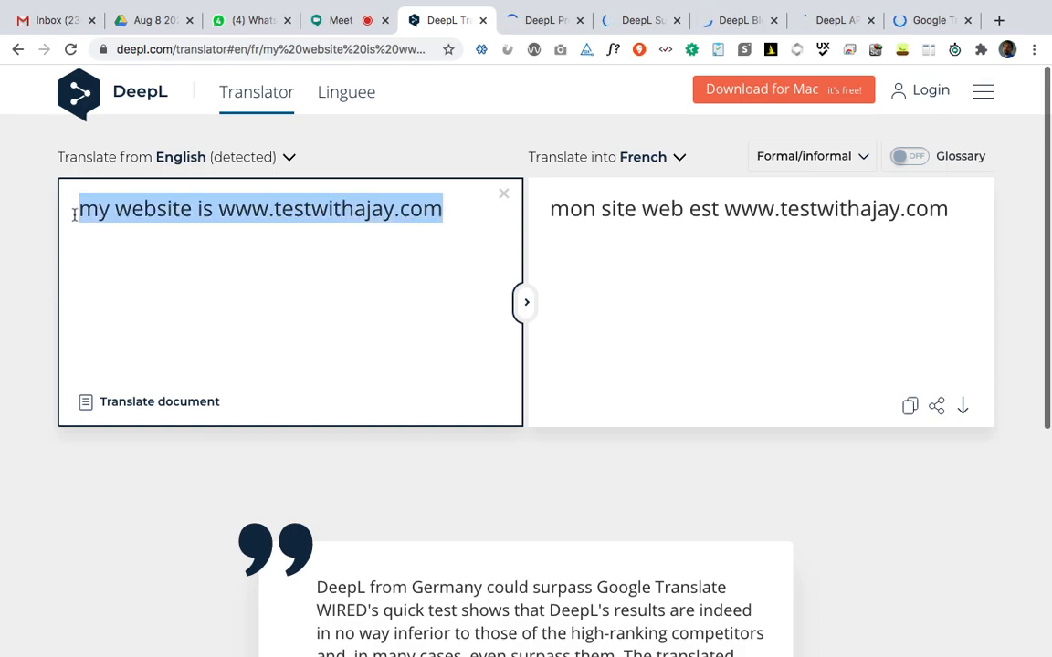
{"action": "left_click", "coordinate": [150, 409]}
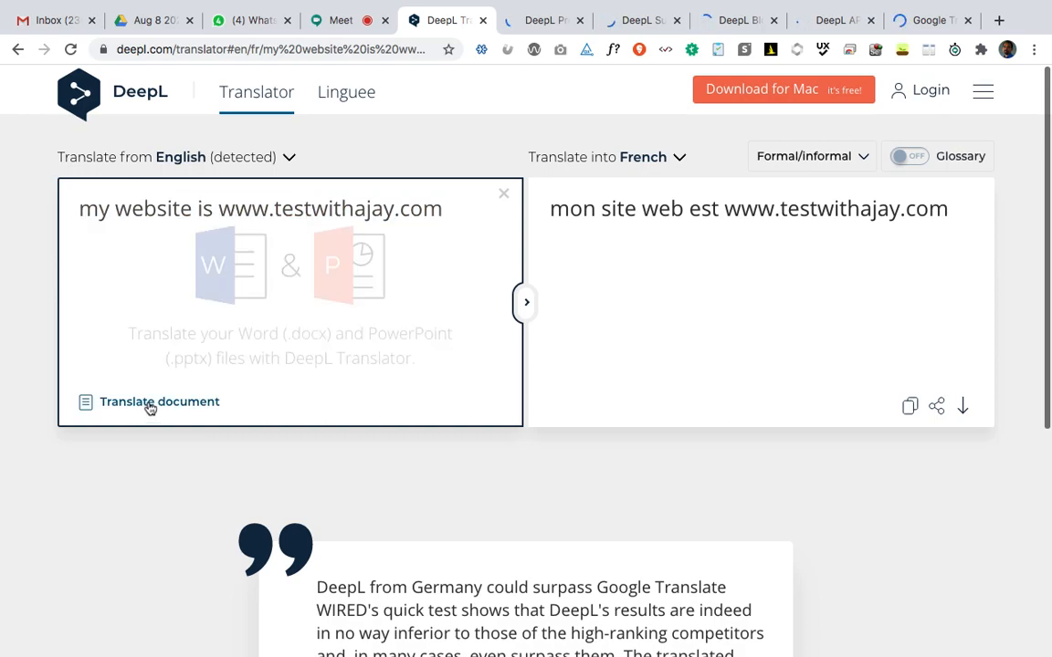
{"action": "left_click", "coordinate": [197, 403]}
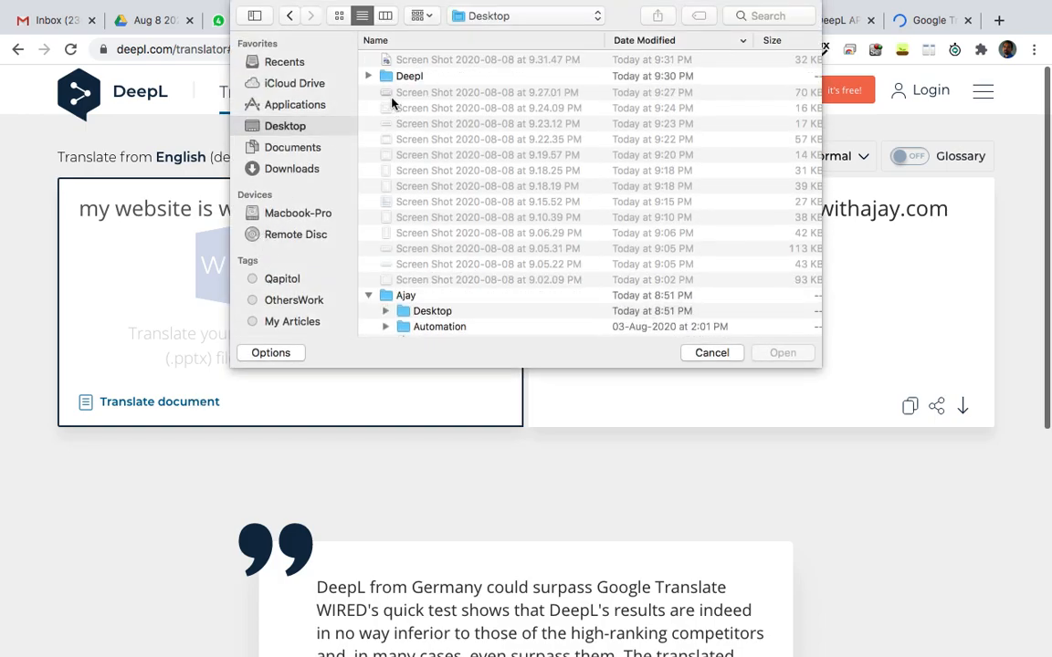
{"action": "left_click", "coordinate": [368, 76]}
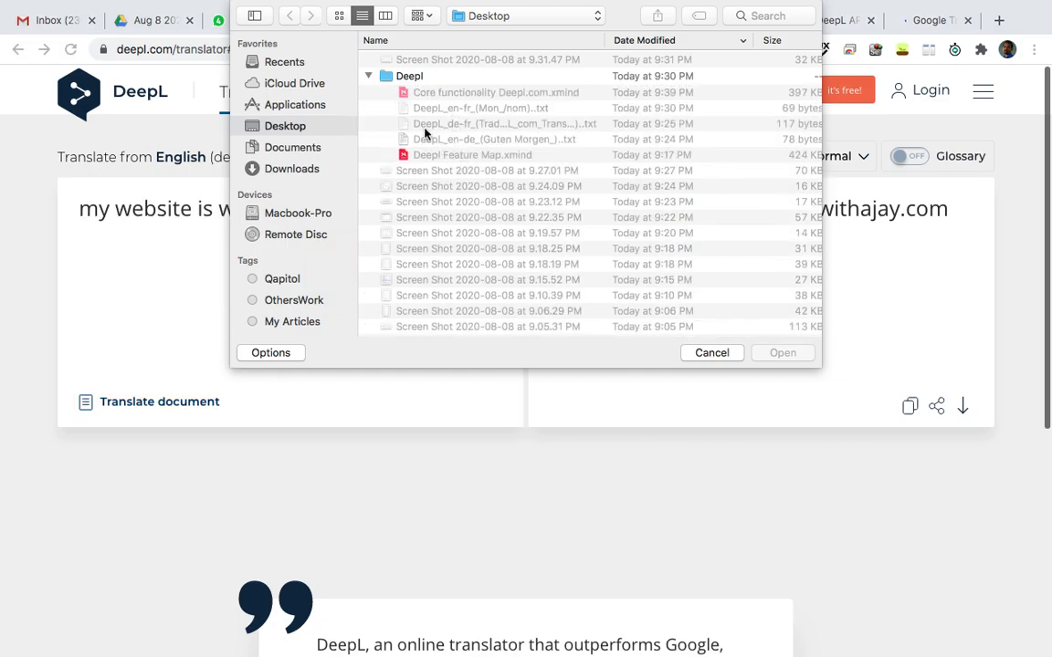
{"action": "scroll", "coordinate": [425, 134], "scroll_direction": "down", "scroll_amount": 4}
{"action": "scroll", "coordinate": [424, 134], "scroll_direction": "down", "scroll_amount": 4}
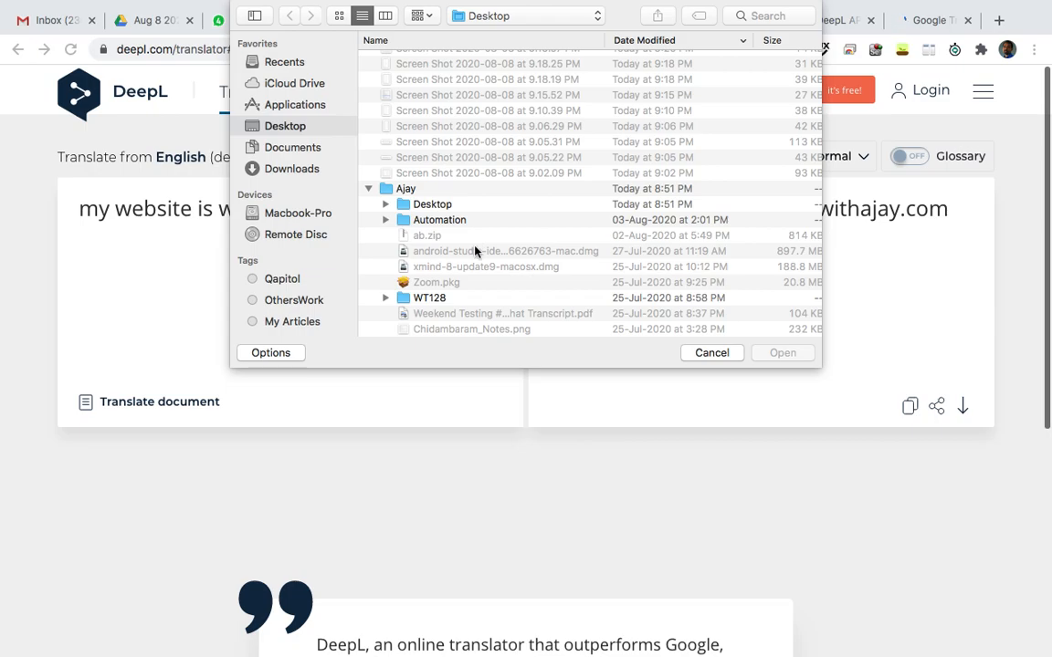
{"action": "left_click", "coordinate": [386, 205]}
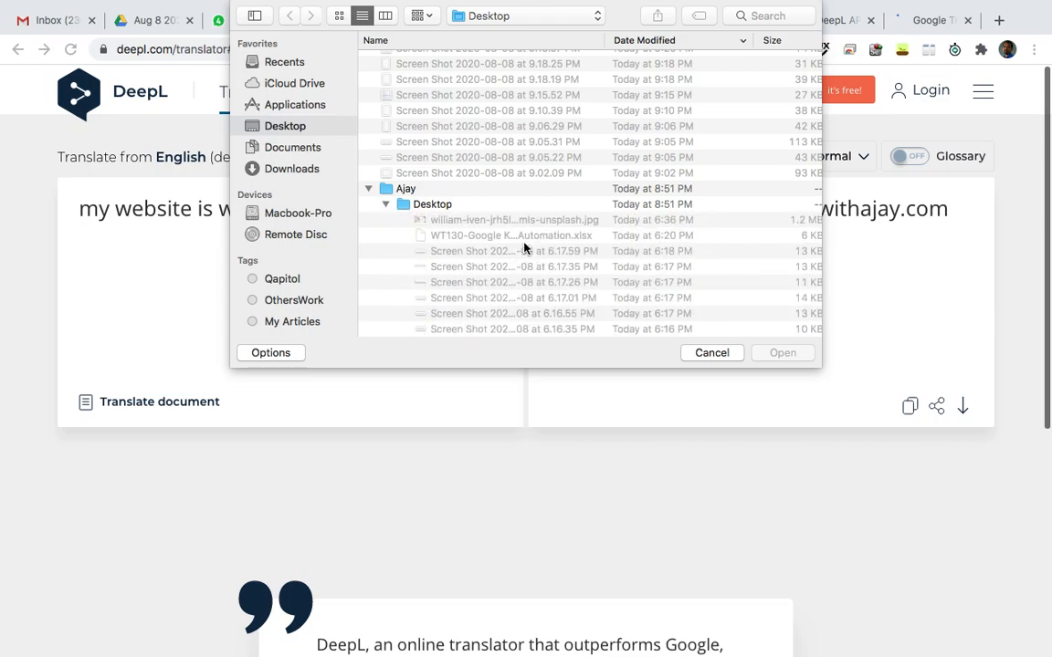
{"action": "scroll", "coordinate": [525, 246], "scroll_direction": "down", "scroll_amount": 10}
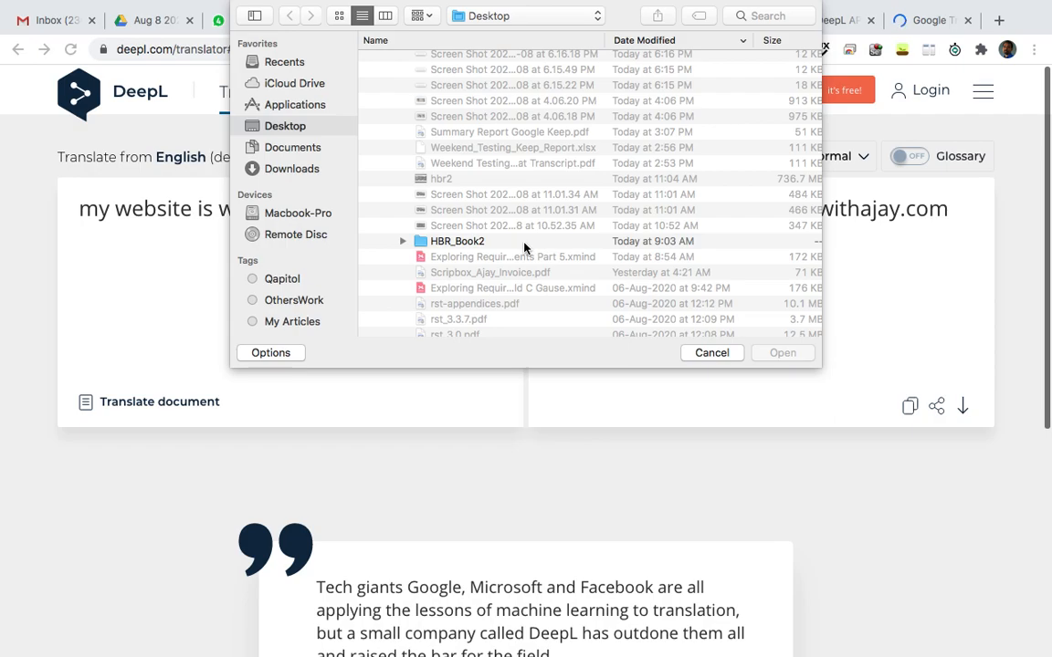
{"action": "scroll", "coordinate": [525, 247], "scroll_direction": "down", "scroll_amount": 1}
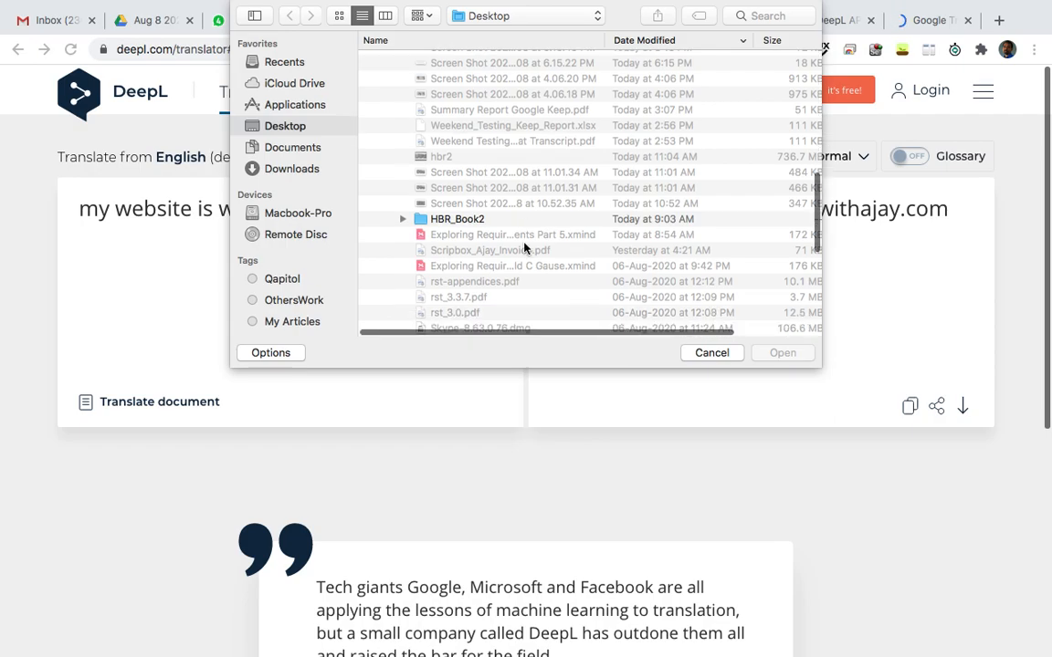
{"action": "scroll", "coordinate": [648, 317], "scroll_direction": "down", "scroll_amount": 8}
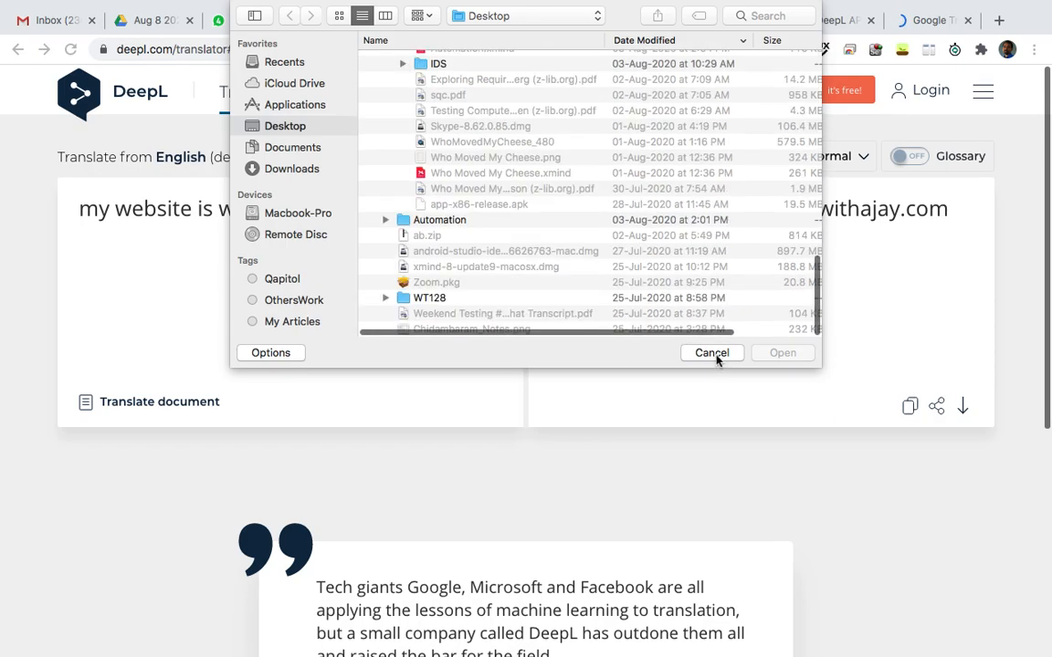
{"action": "left_click", "coordinate": [711, 353]}
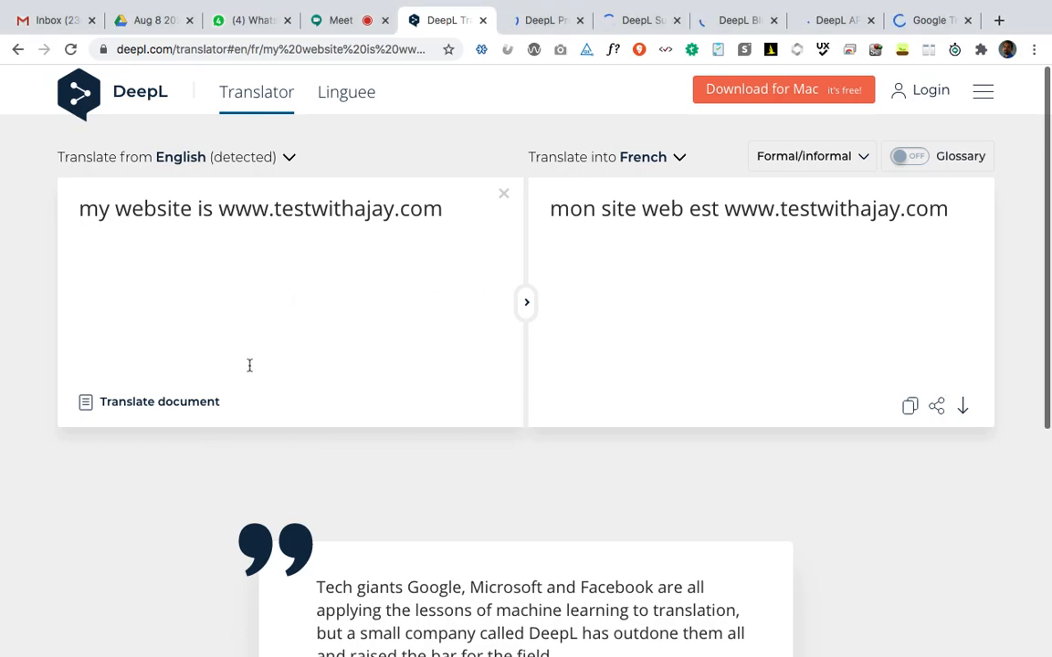
Clear the source text and start a new Google Docs document from docs.new in a new browser tab.
{"action": "mouse_move", "coordinate": [180, 407]}
{"action": "left_click", "coordinate": [504, 197]}
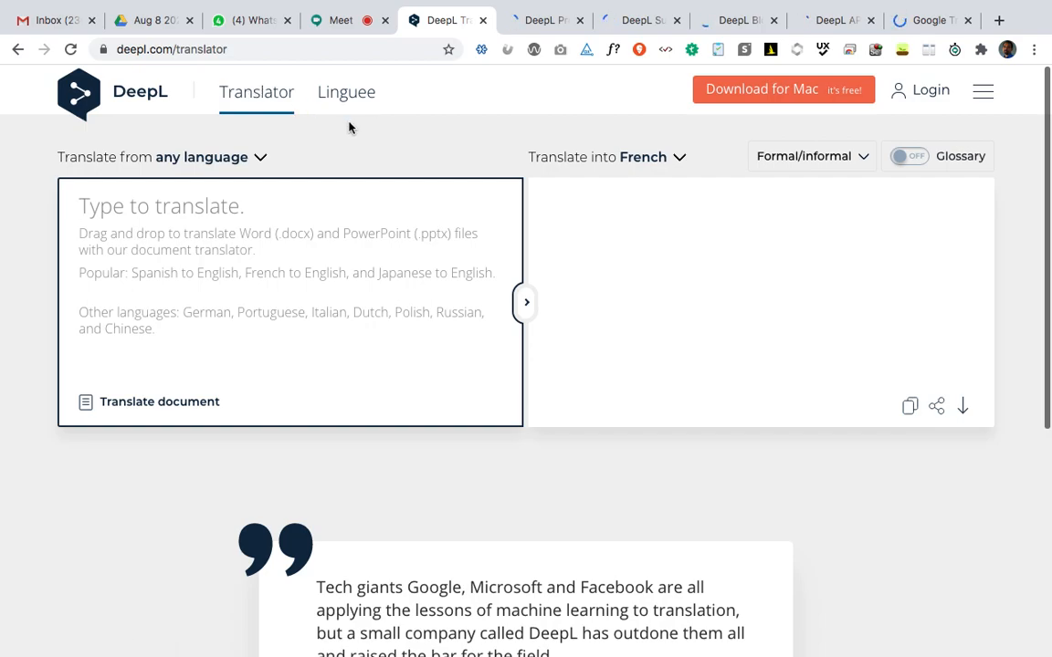
{"action": "left_click", "coordinate": [999, 20]}
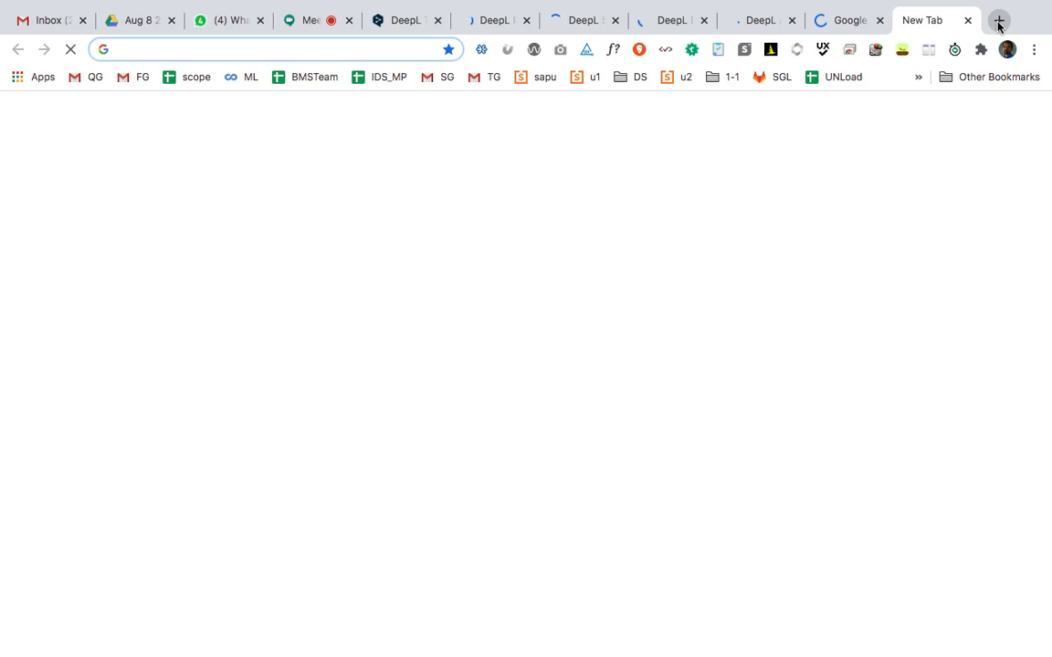
{"action": "type", "text": "docs.new"}
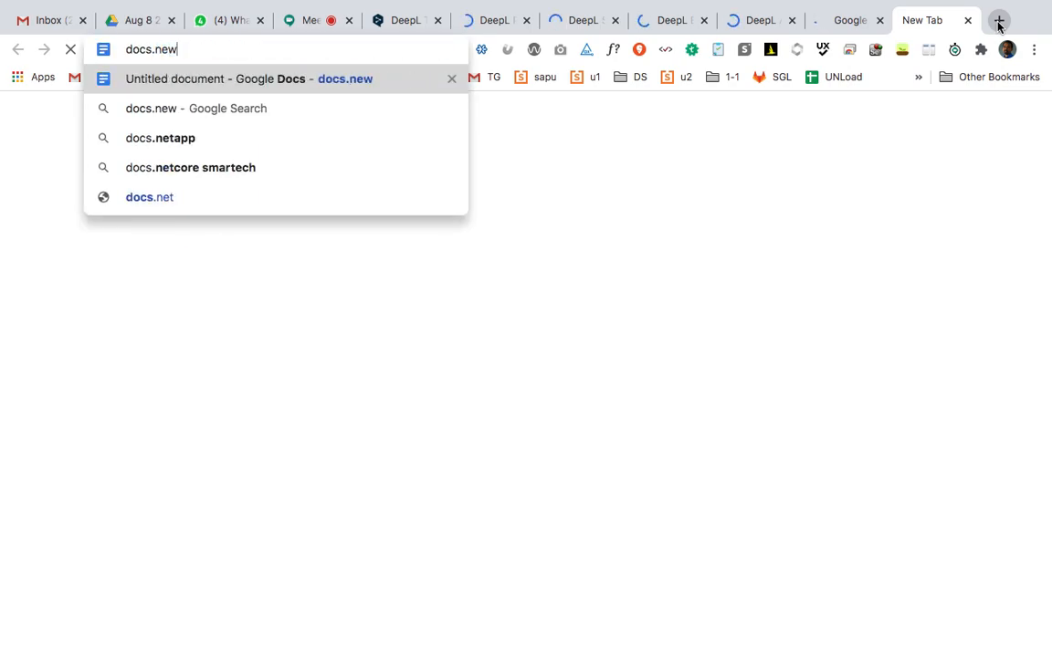
{"action": "key", "text": "Return"}
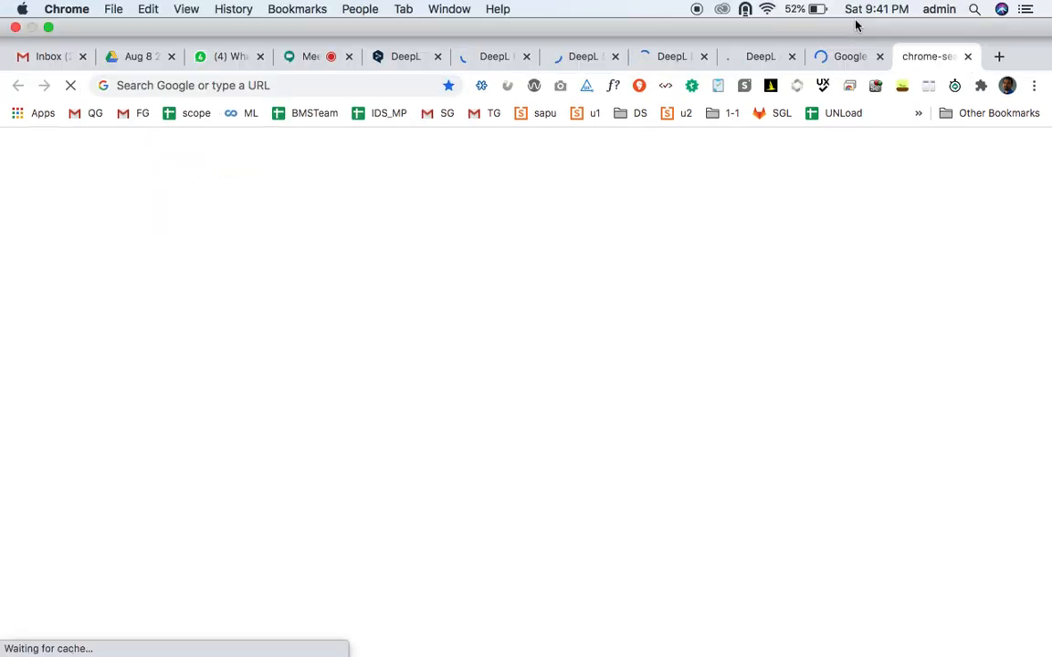
Load docs.new in place of the Google Translate page to create another blank Google Docs document.
{"action": "left_click", "coordinate": [837, 57]}
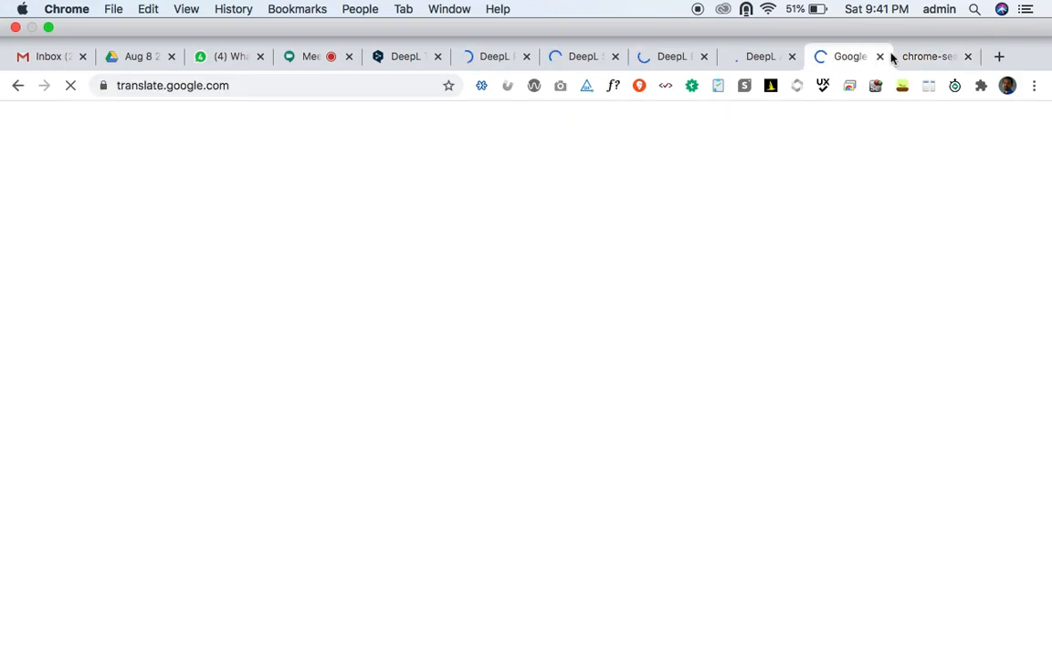
{"action": "left_click", "coordinate": [250, 92]}
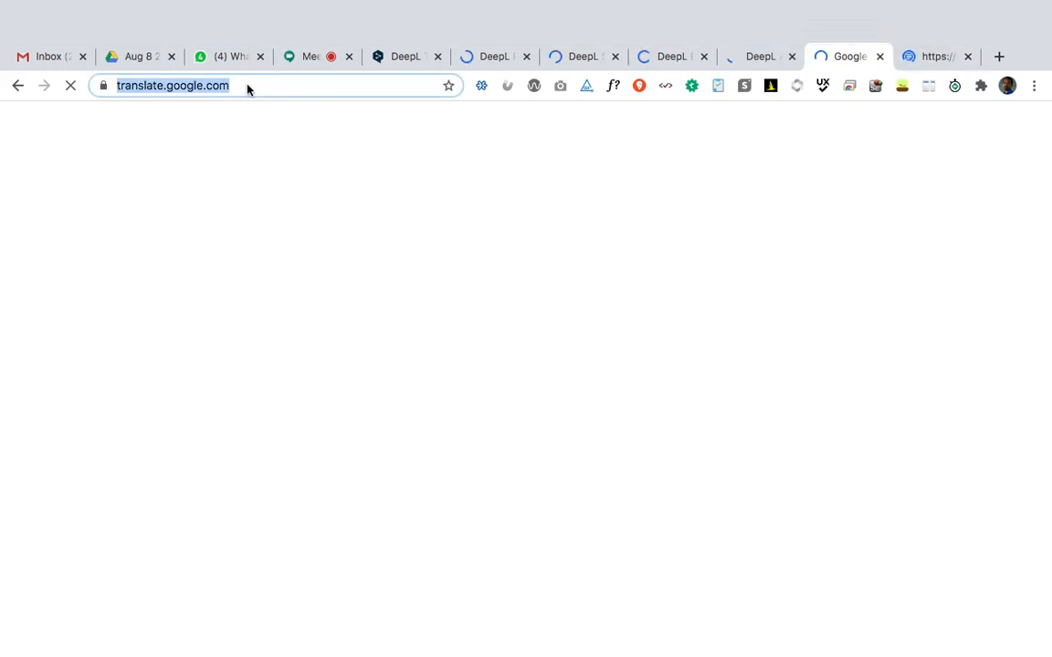
{"action": "type", "text": "docs"}
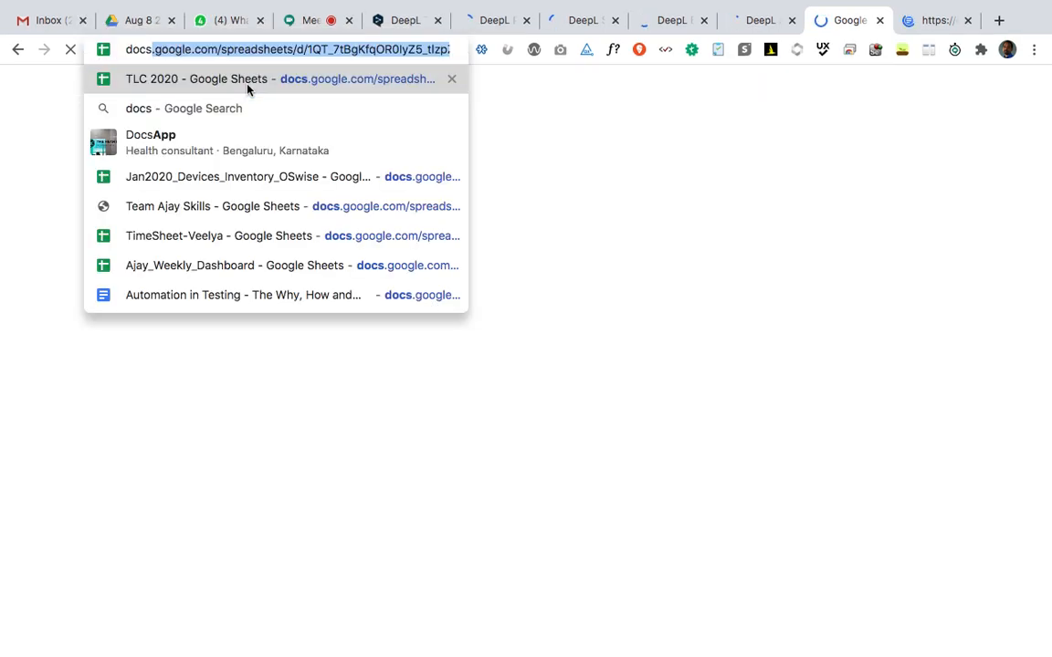
{"action": "type", "text": ".new"}
{"action": "key", "text": "Return"}
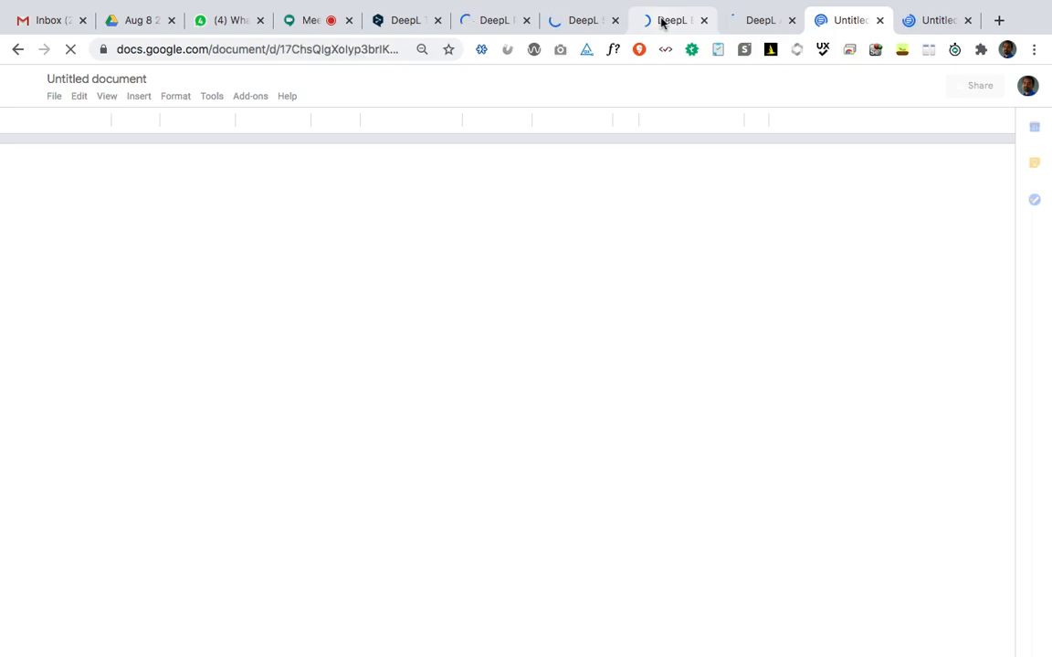
Check whether the DeepL Blog page loads, and return to the DeepL Translator page.
{"action": "left_click", "coordinate": [663, 23]}
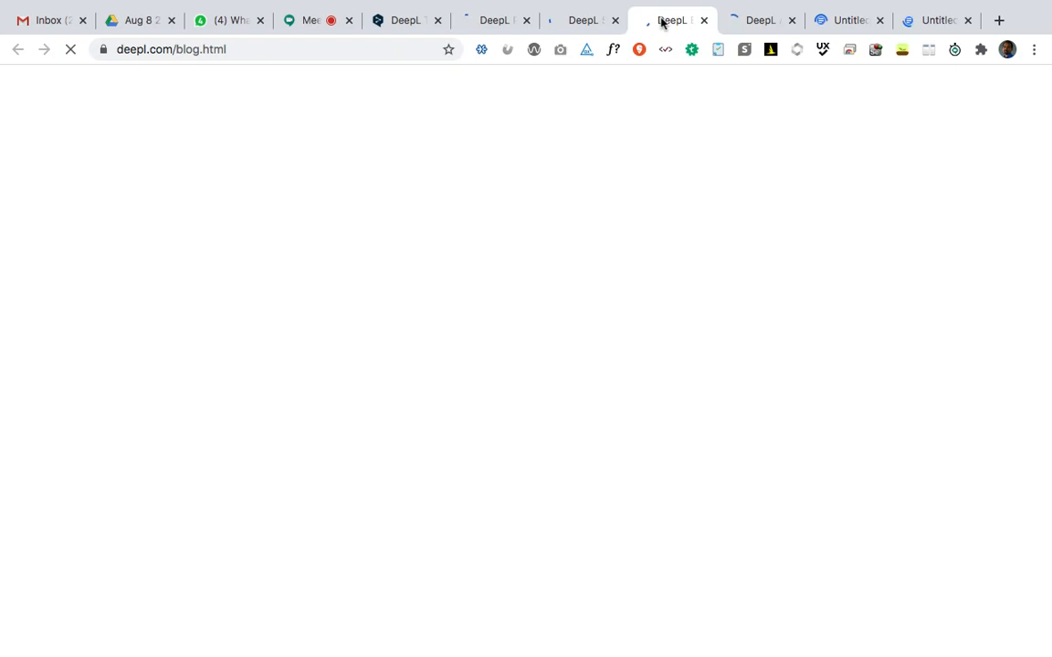
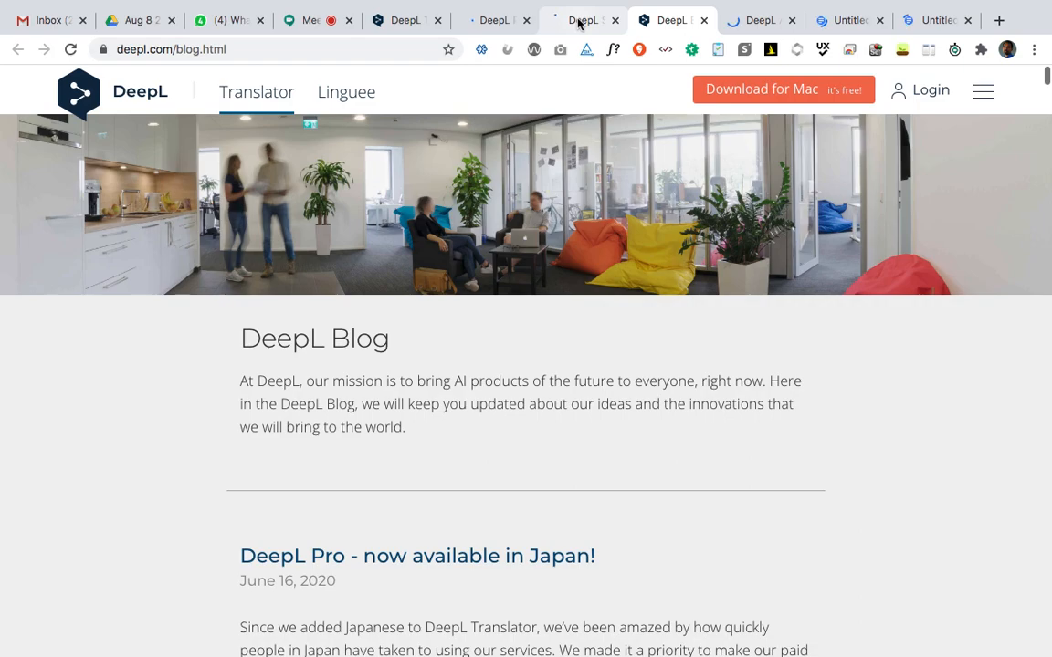
{"action": "left_click", "coordinate": [400, 20]}
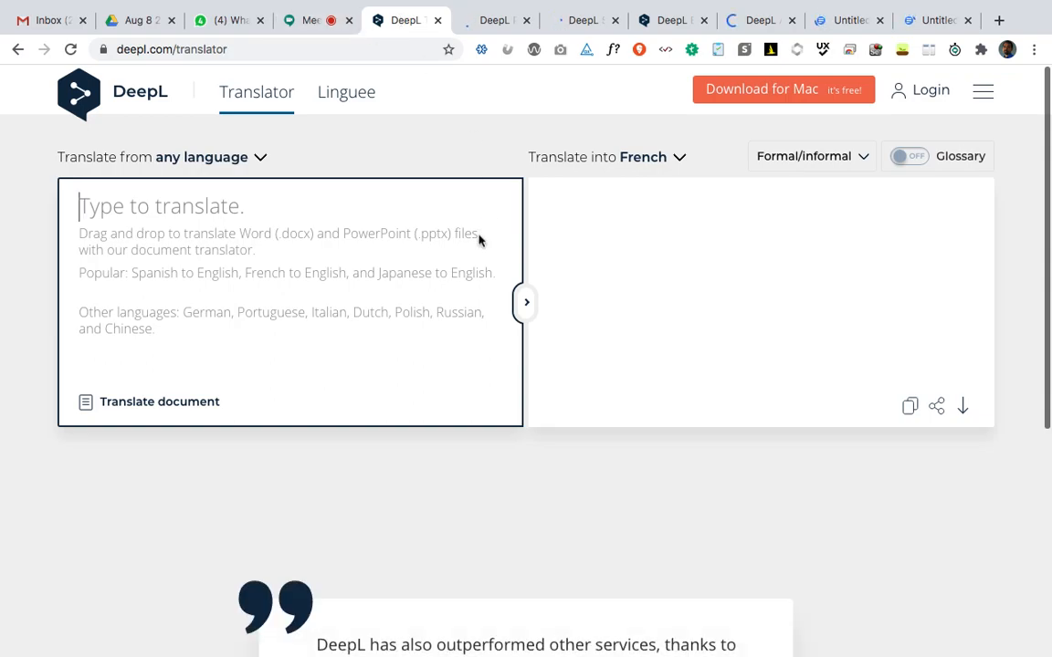
{"action": "left_click", "coordinate": [640, 327]}
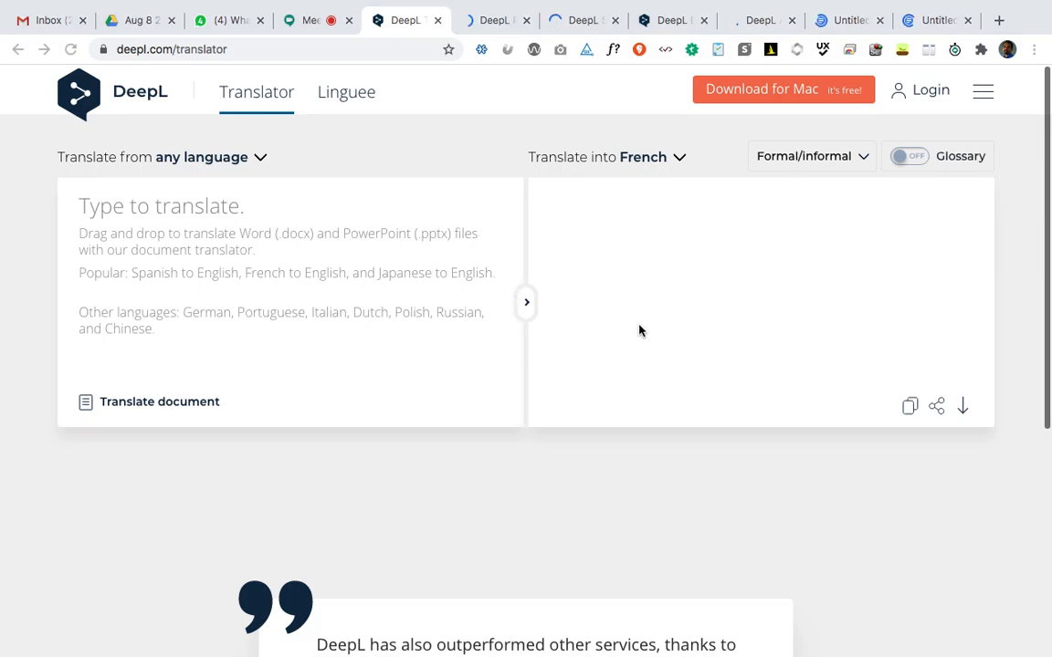
In XMind, add a subtopic under Test data reading "A session on API pages" and save the map.
{"action": "key", "text": "ctrl+Left"}
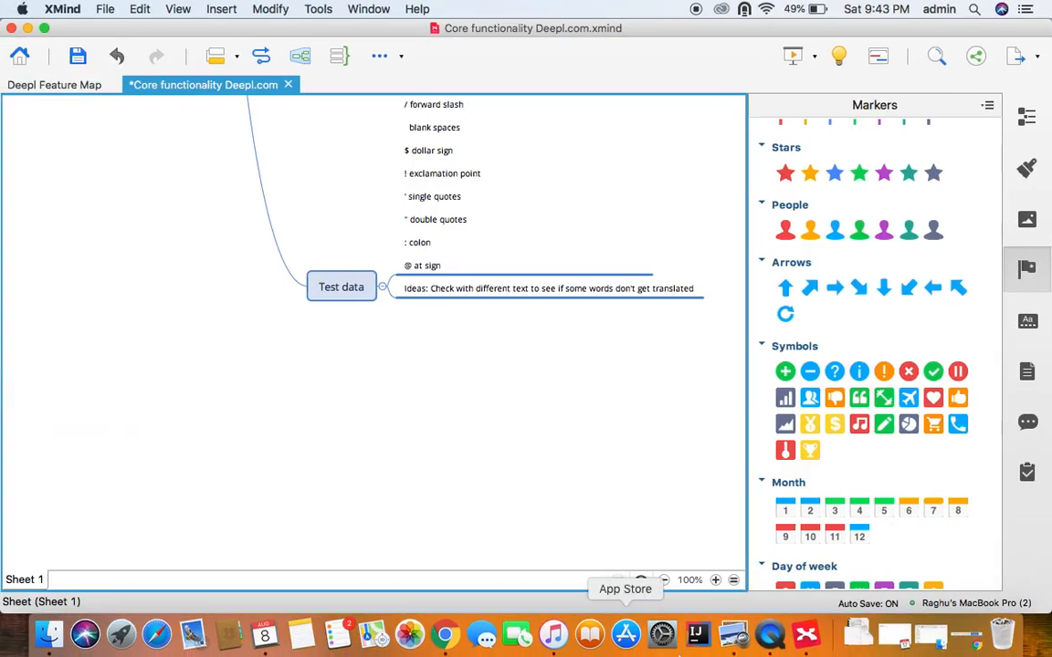
{"action": "left_click", "coordinate": [474, 287]}
{"action": "key", "text": "Return"}
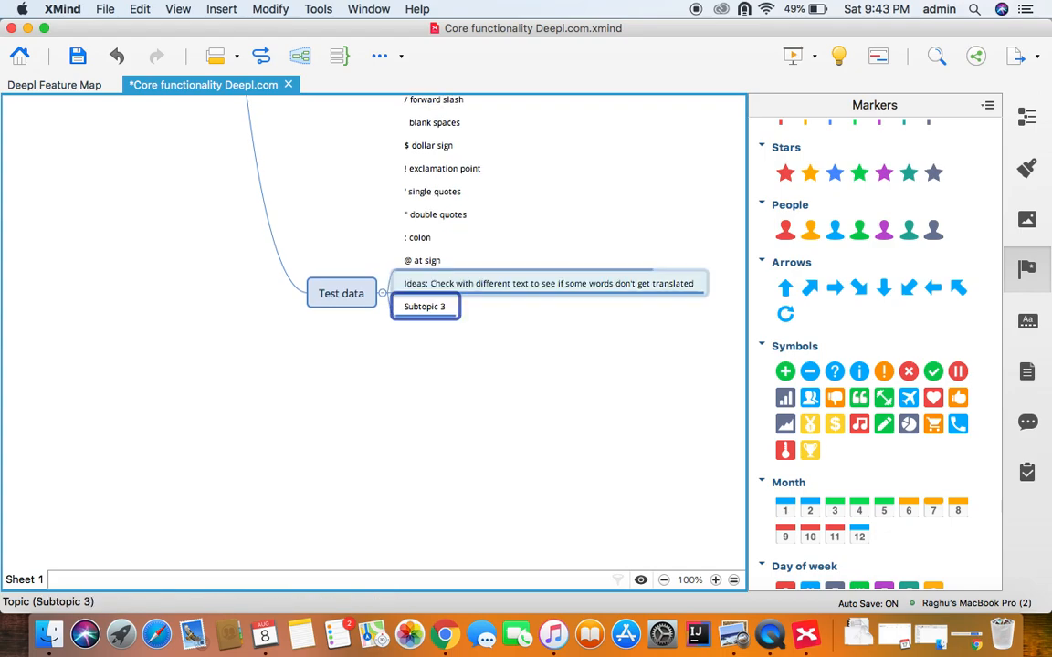
{"action": "type", "text": "A"}
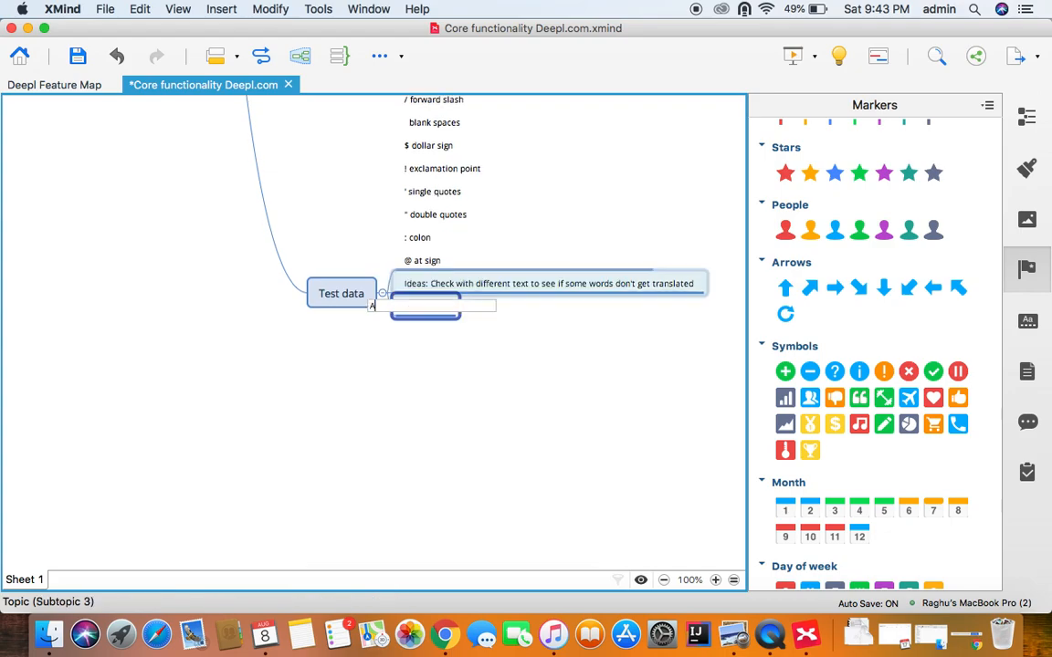
{"action": "type", "text": " session on"}
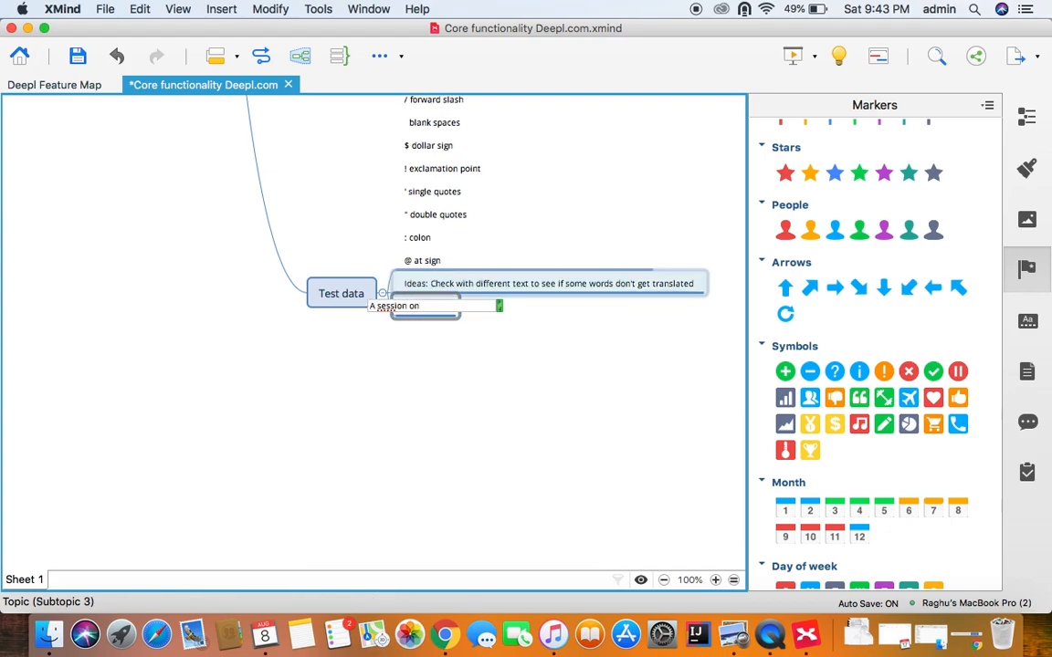
{"action": "type", "text": " API pages"}
{"action": "key", "text": "Return"}
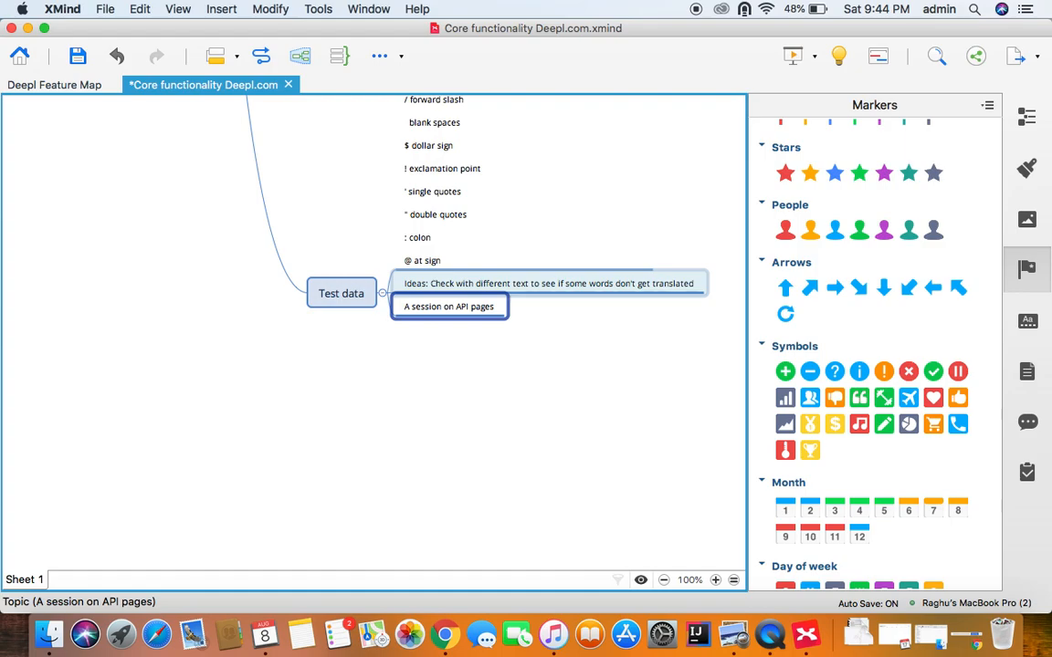
{"action": "key", "text": "super+s"}
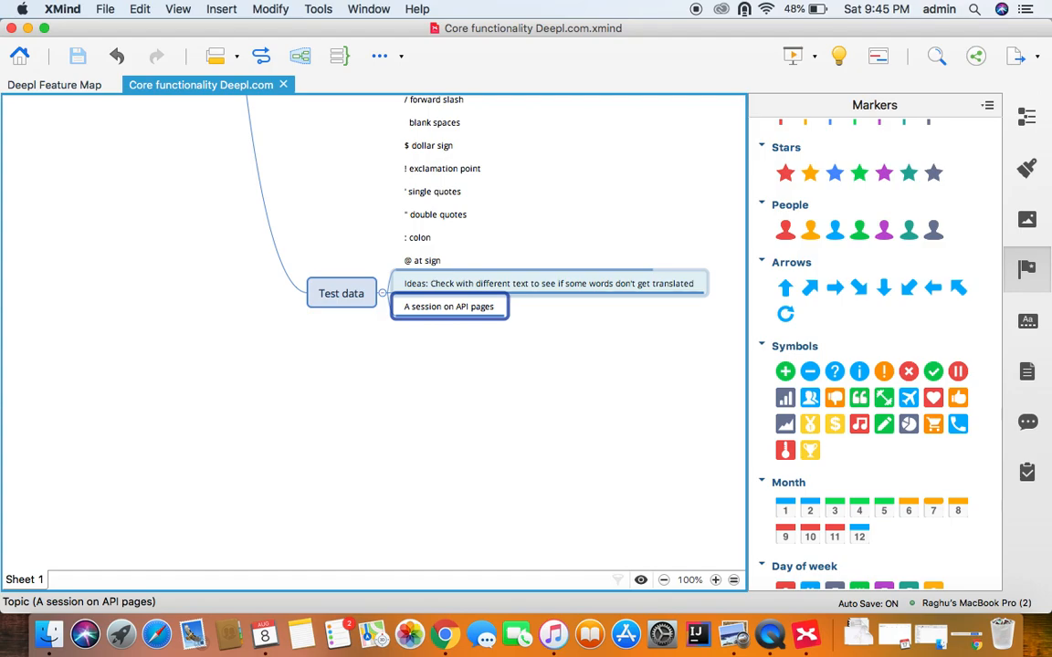
Add another subtopic under Test data reading "FAQs".
{"action": "key", "text": "Return"}
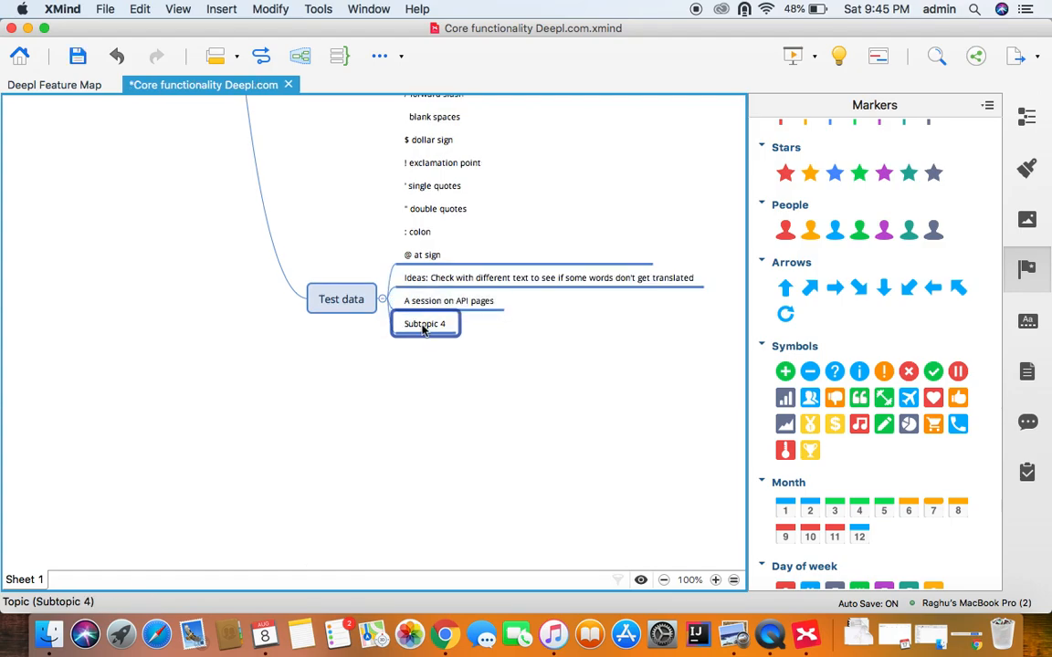
{"action": "type", "text": "FAQs"}
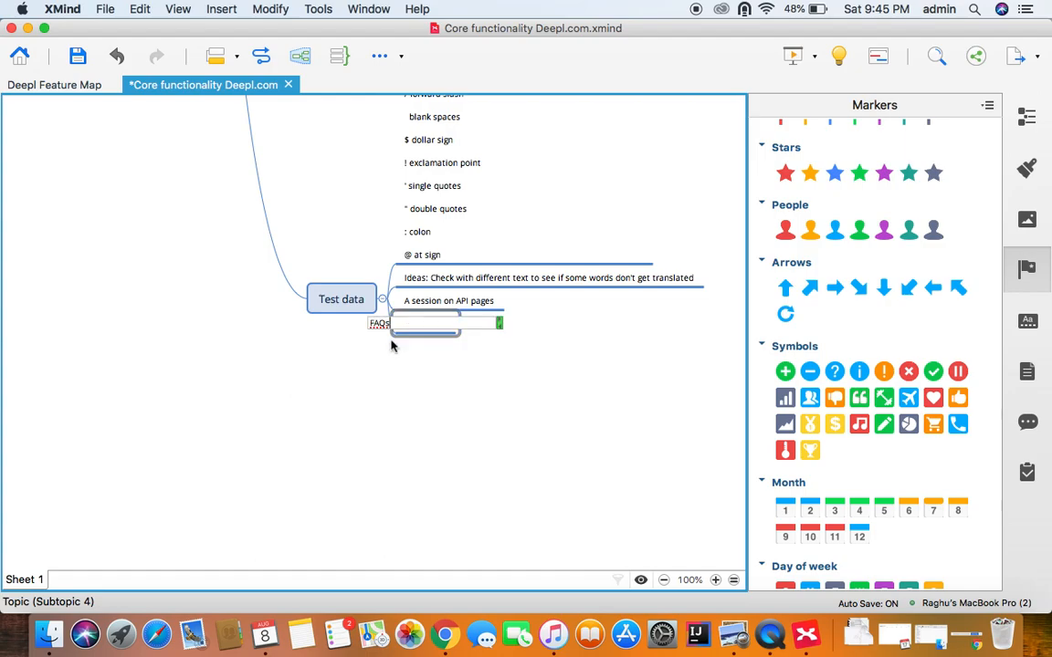
{"action": "key", "text": "Return"}
{"action": "left_click", "coordinate": [373, 368]}
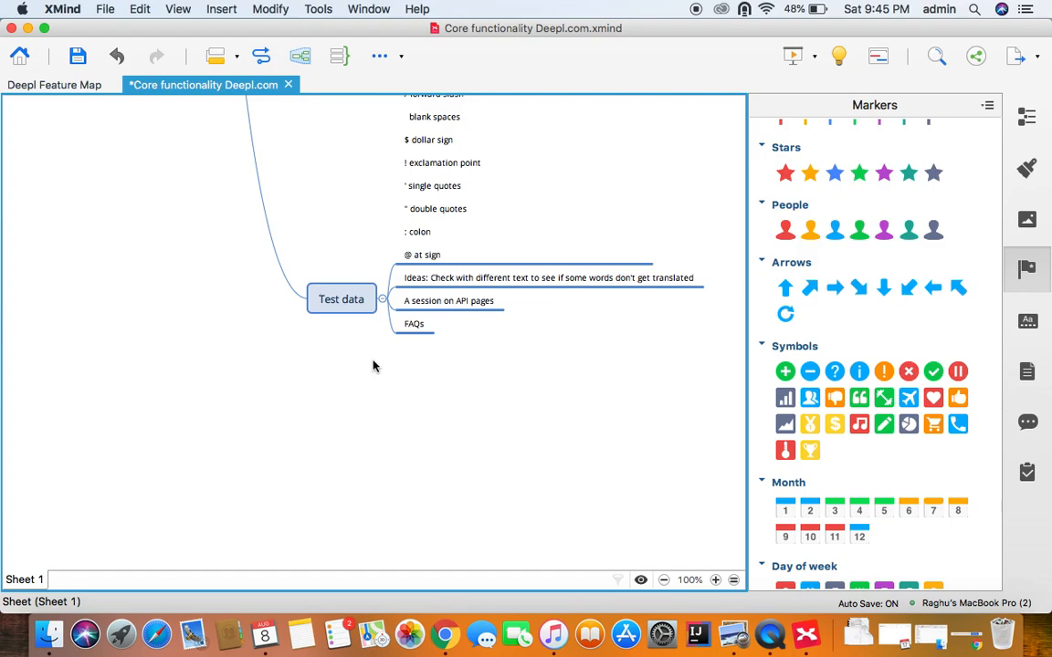
Back on the DeepL Translator page, compare the available source languages with the available target languages.
{"action": "key", "text": "ctrl+Right"}
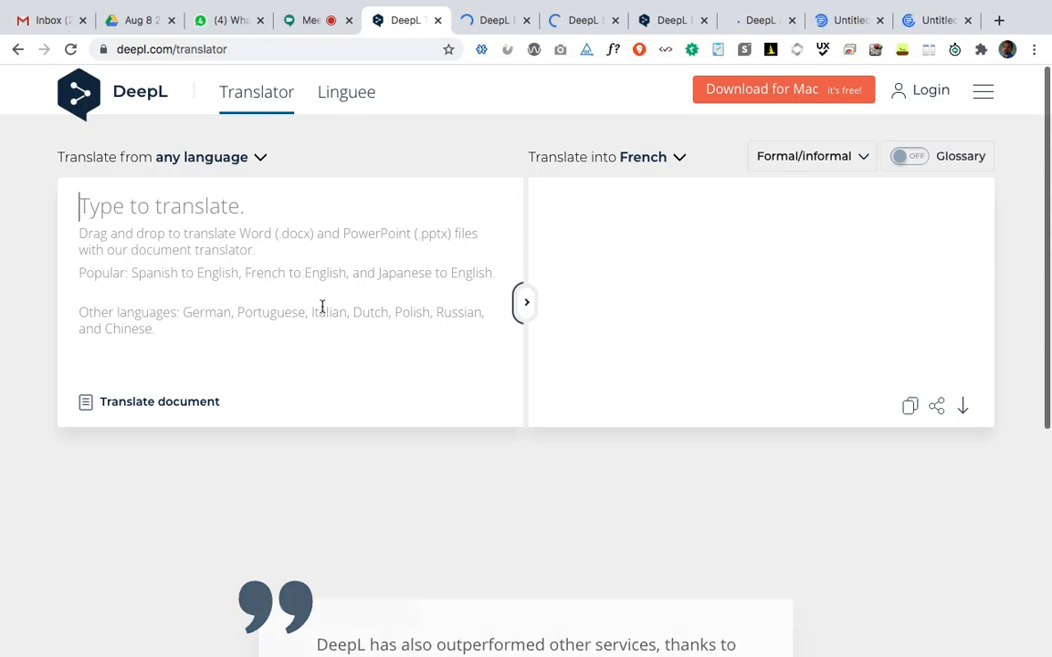
{"action": "left_click", "coordinate": [293, 285]}
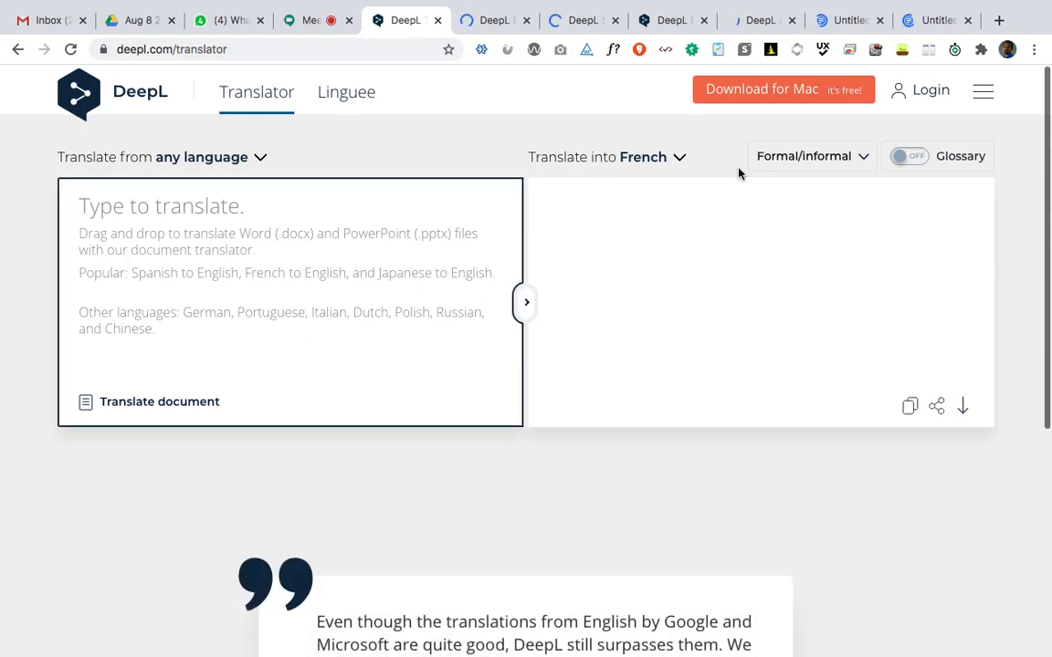
{"action": "left_click", "coordinate": [259, 160]}
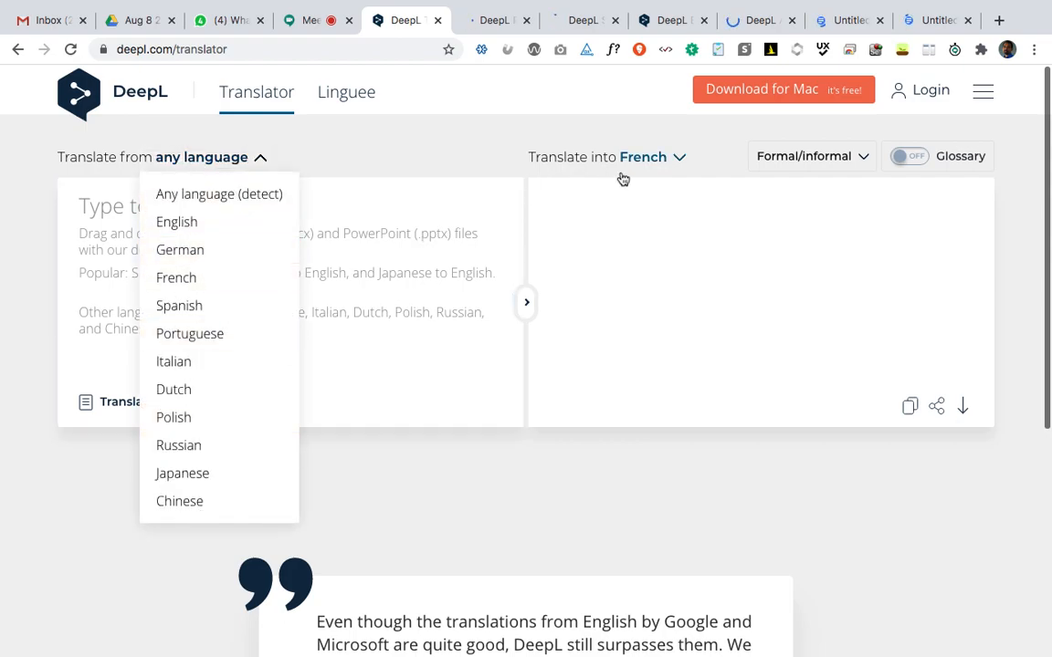
{"action": "left_click", "coordinate": [676, 165]}
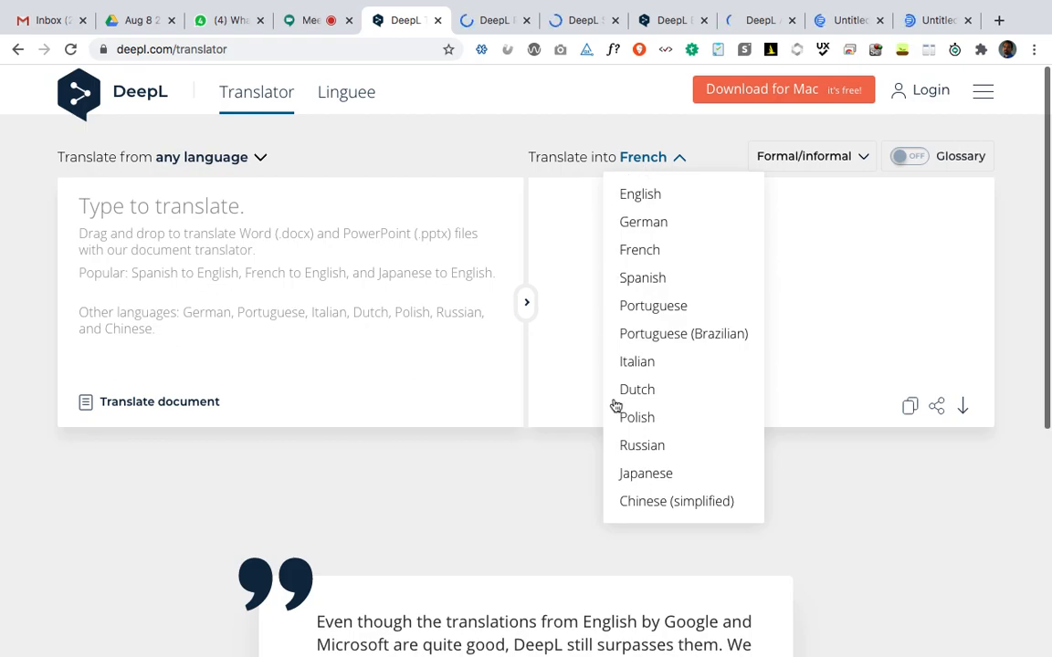
Check DeepL's formal/informal tone options, and in XMind add a subtopic under Test data reading "Combinatorial tests".
{"action": "left_click", "coordinate": [822, 159]}
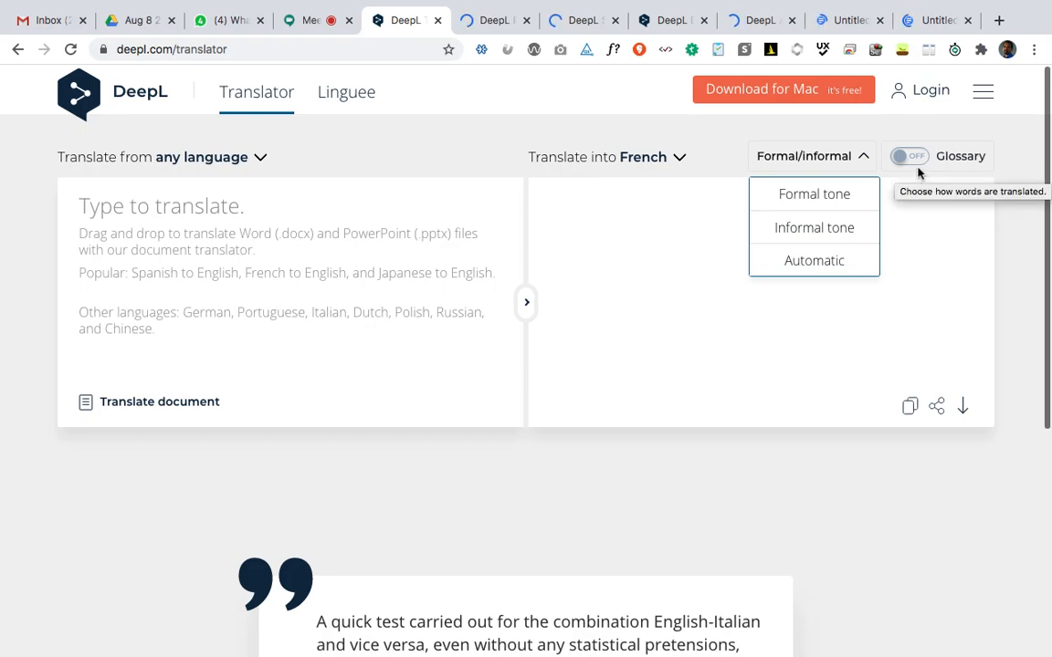
{"action": "key", "text": "super+Tab"}
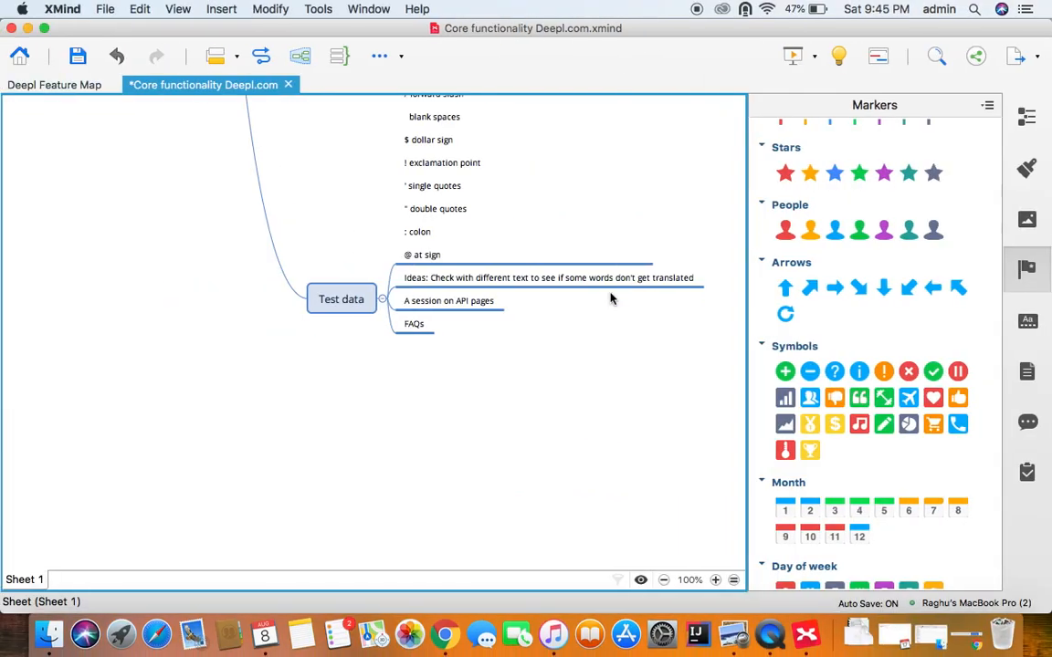
{"action": "left_click", "coordinate": [416, 326]}
{"action": "key", "text": "Return"}
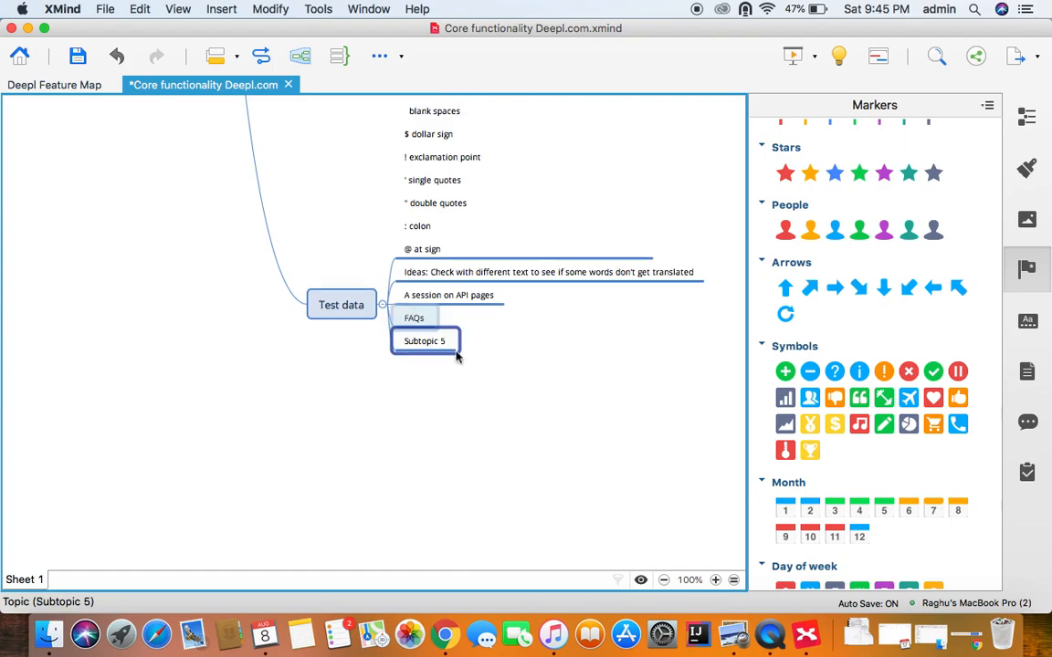
{"action": "left_click", "coordinate": [716, 581]}
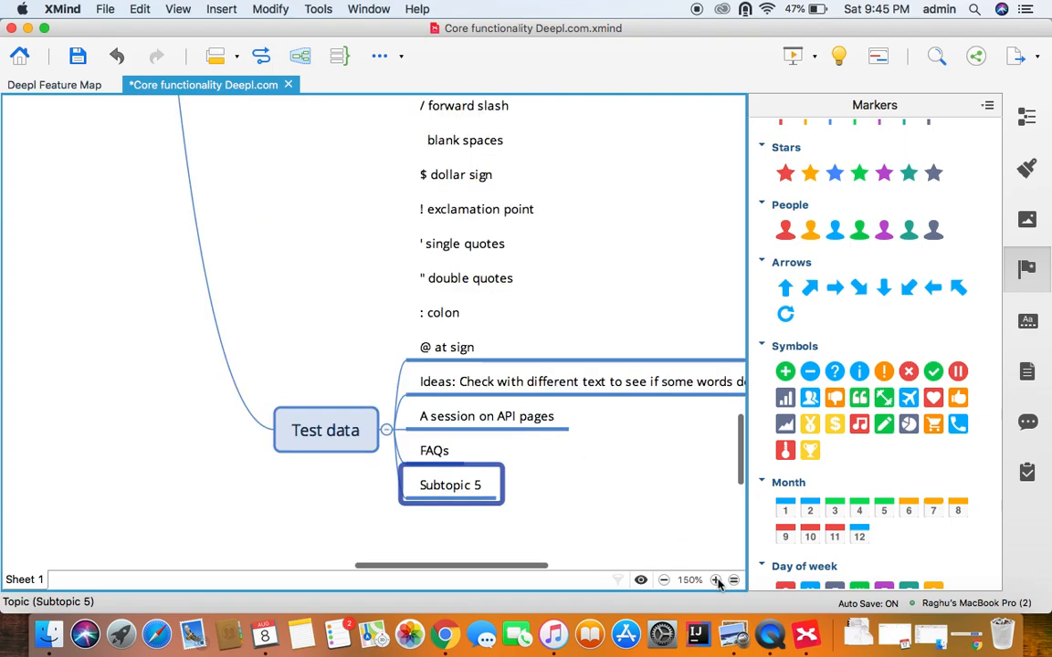
{"action": "scroll", "coordinate": [530, 512], "scroll_direction": "down", "scroll_amount": 5}
{"action": "scroll", "coordinate": [530, 511], "scroll_direction": "right", "scroll_amount": 5}
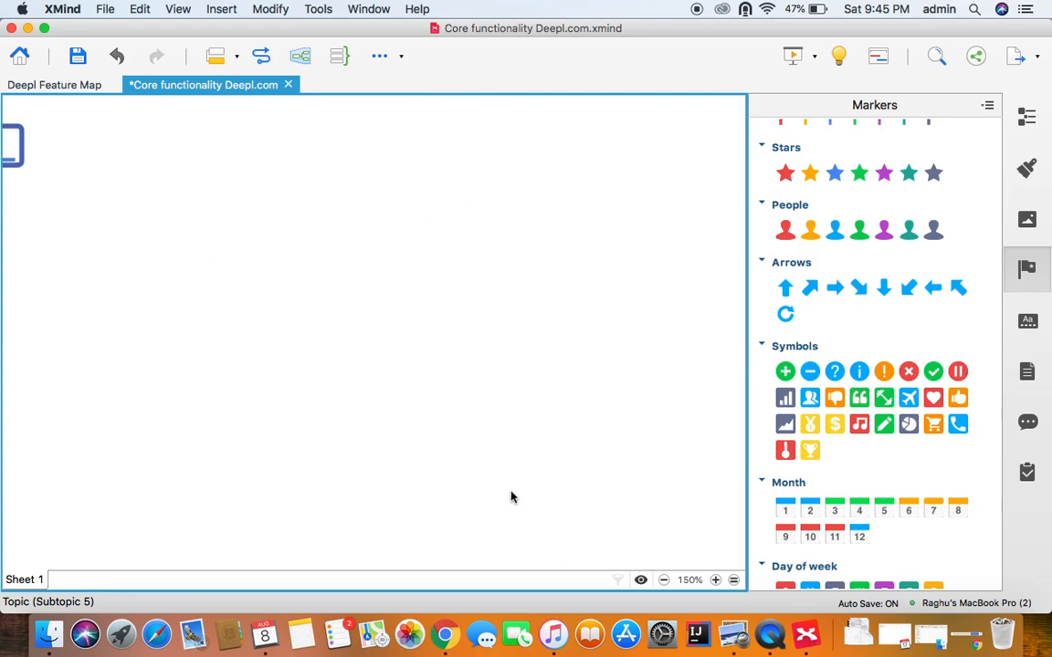
{"action": "scroll", "coordinate": [491, 485], "scroll_direction": "up", "scroll_amount": 1}
{"action": "scroll", "coordinate": [491, 485], "scroll_direction": "left", "scroll_amount": 2}
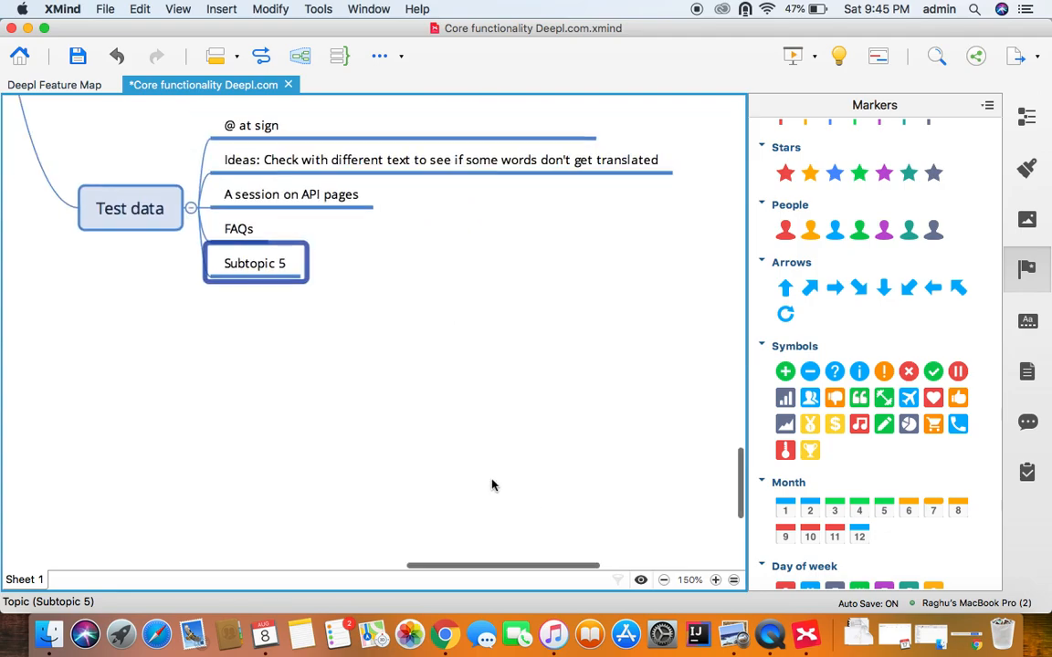
{"action": "type", "text": "Combinatio"}
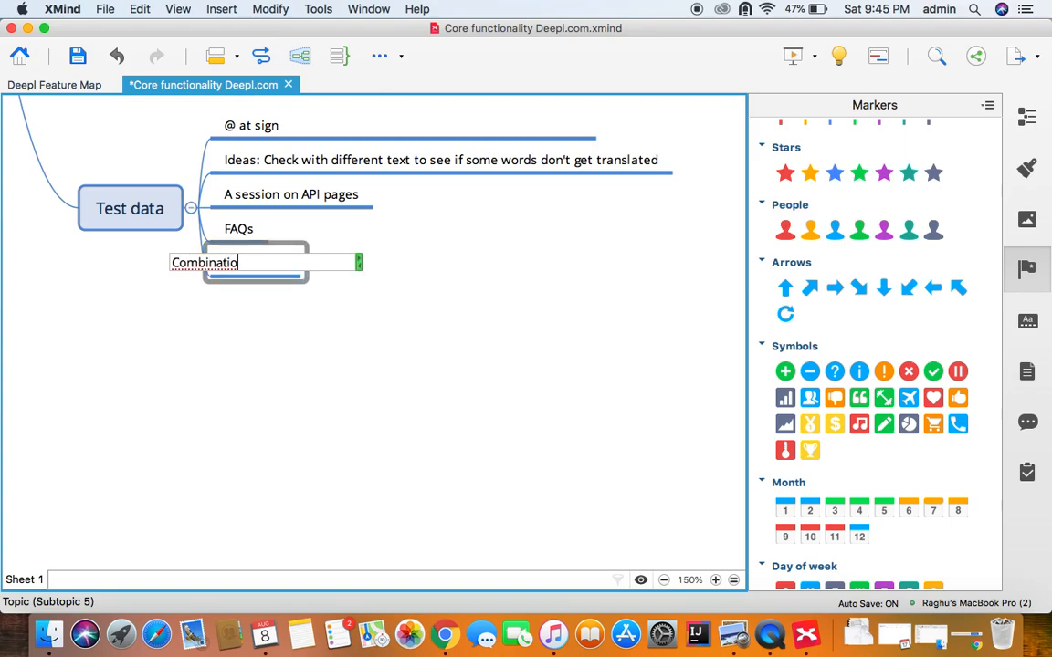
{"action": "key", "text": "BackSpace"}
{"action": "key", "text": "BackSpace"}
{"action": "key", "text": "BackSpace"}
{"action": "type", "text": "torial tests"}
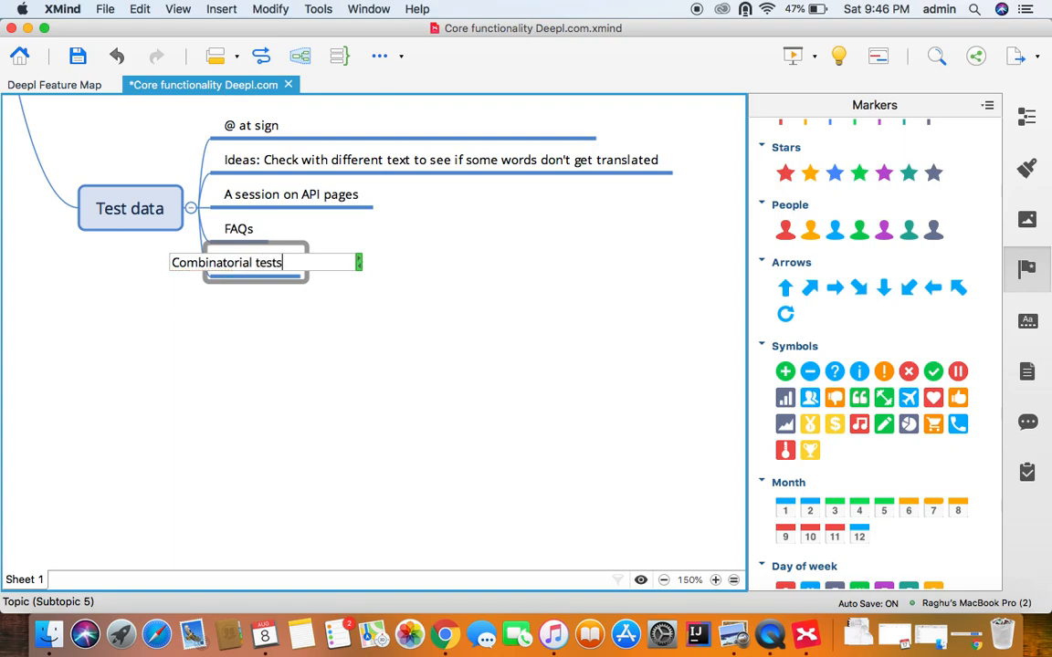
{"action": "key", "text": "Return"}
Add the subtopics "Source" and "Target" under Combinatorial tests.
{"action": "key", "text": "Tab"}
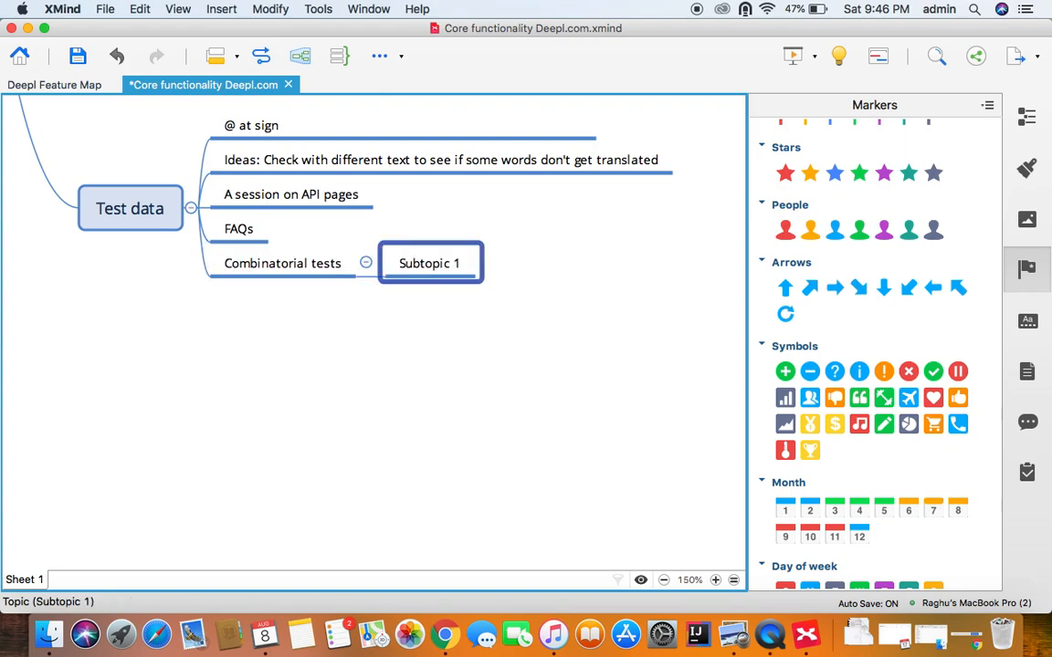
{"action": "type", "text": "Source"}
{"action": "key", "text": "Return"}
{"action": "key", "text": "Return"}
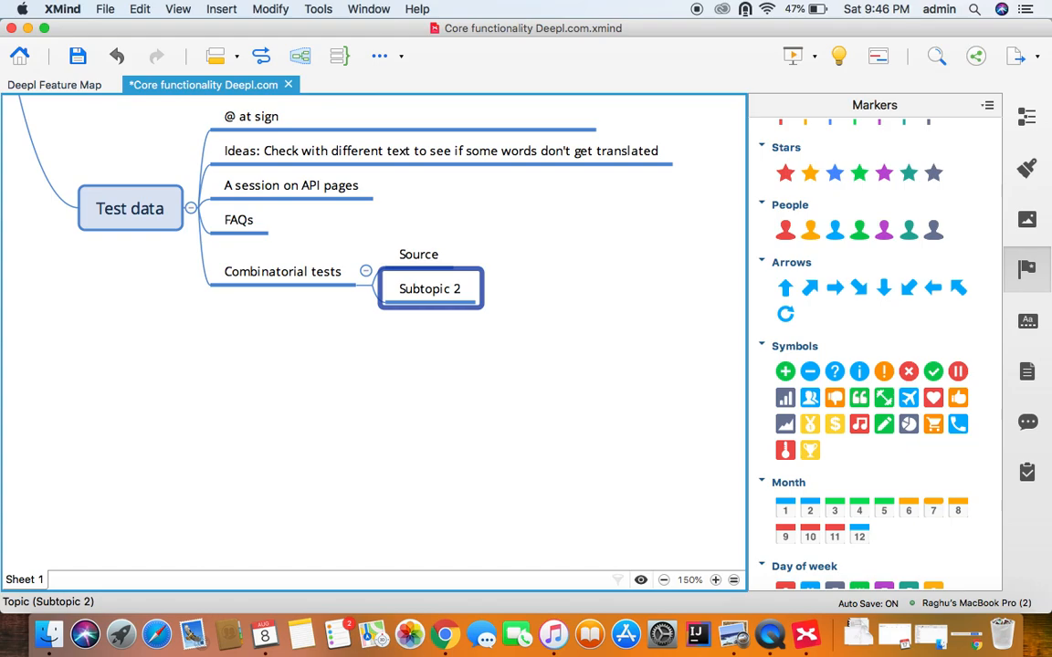
{"action": "type", "text": "Target"}
{"action": "key", "text": "Return"}
Add the subtopics "Tone" and "Glossary" under Combinatorial tests, checking them against the options on the DeepL Translator page.
{"action": "key", "text": "Return"}
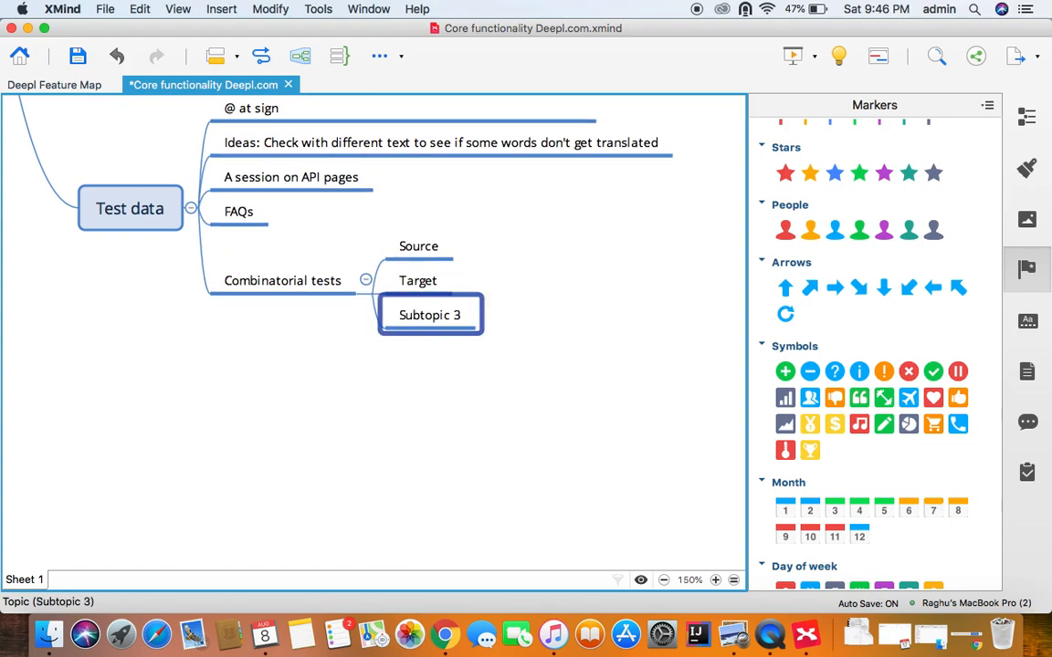
{"action": "key", "text": "super+Tab"}
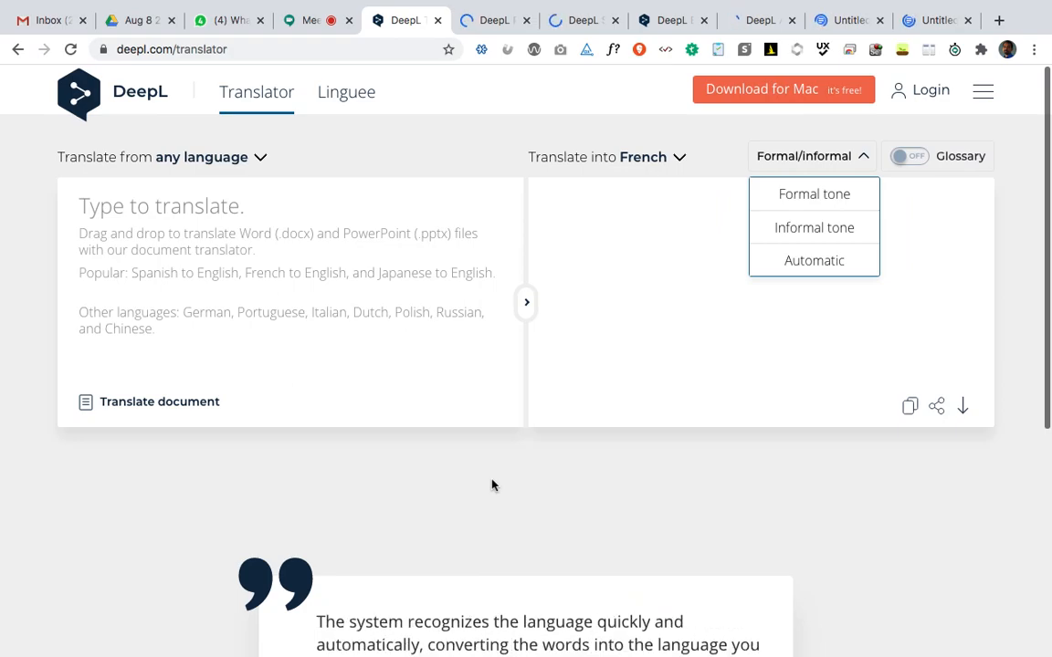
{"action": "key", "text": "super+Tab"}
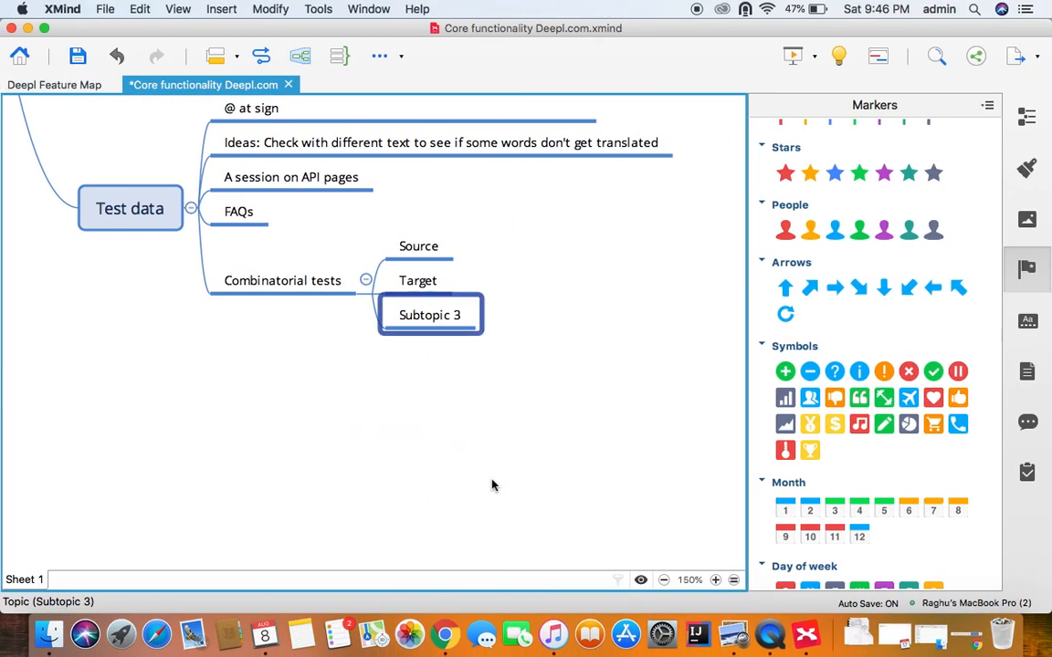
{"action": "type", "text": "Tone"}
{"action": "key", "text": "Return"}
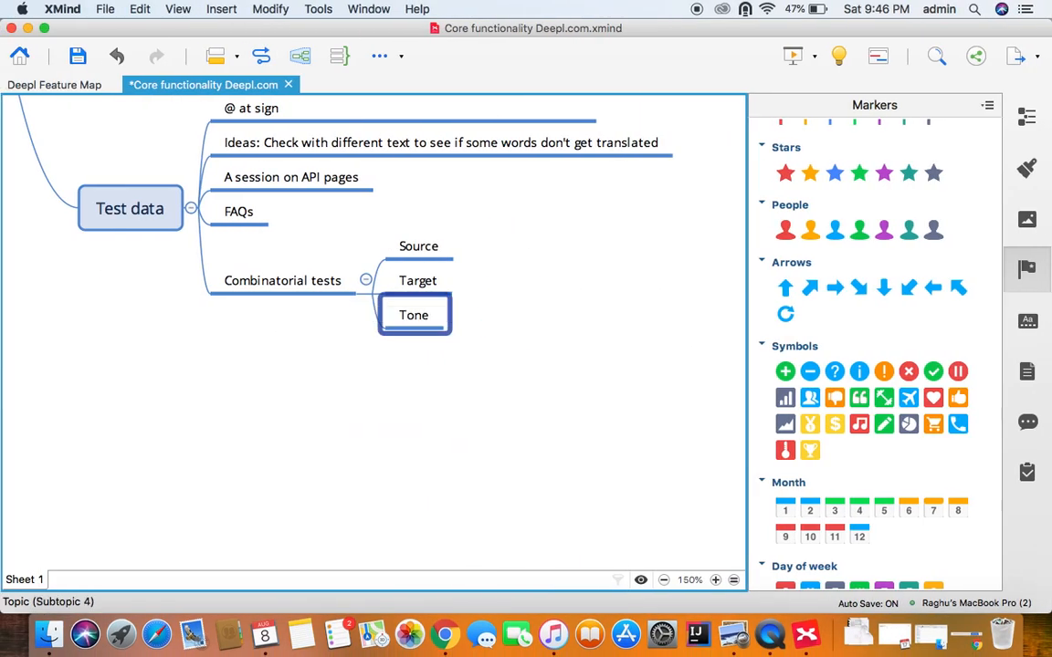
{"action": "key", "text": "Return"}
{"action": "type", "text": "Glossa"}
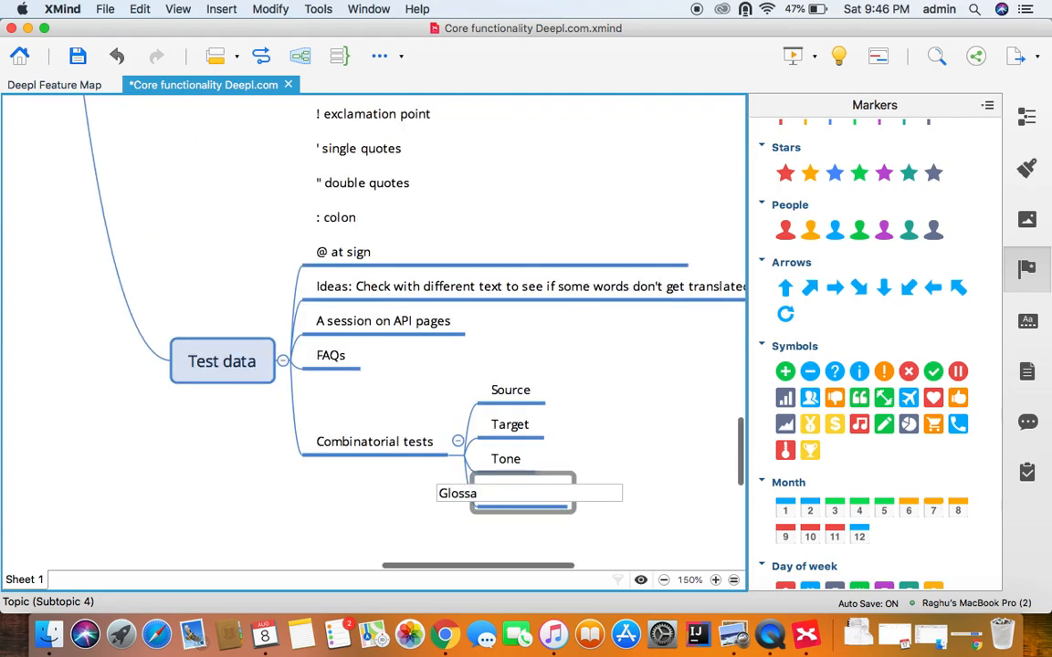
{"action": "type", "text": "ry"}
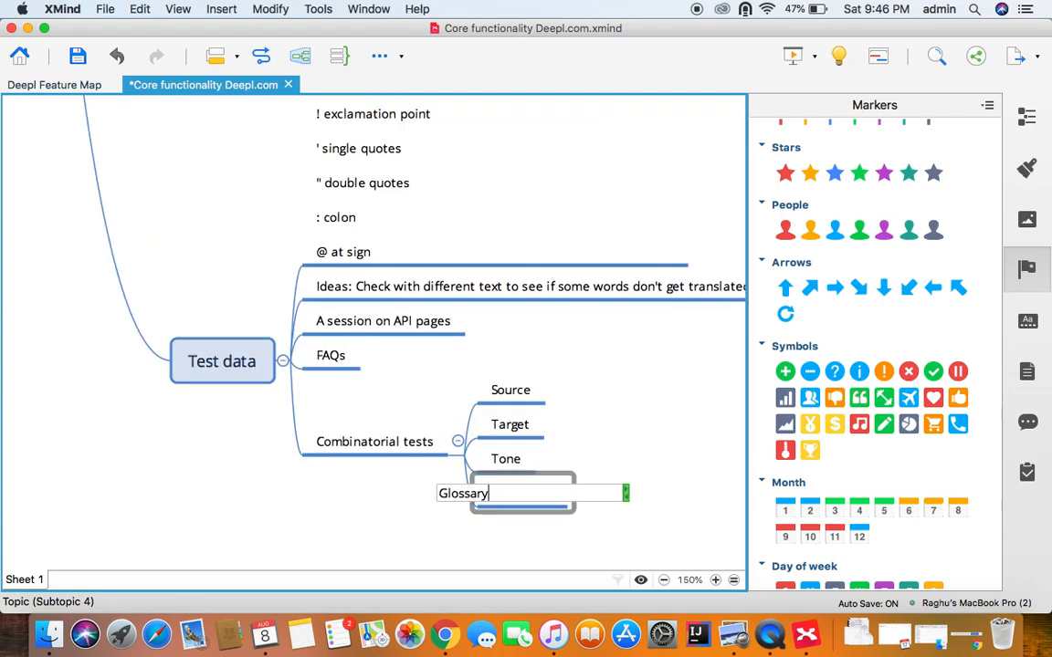
{"action": "key", "text": "super+Tab"}
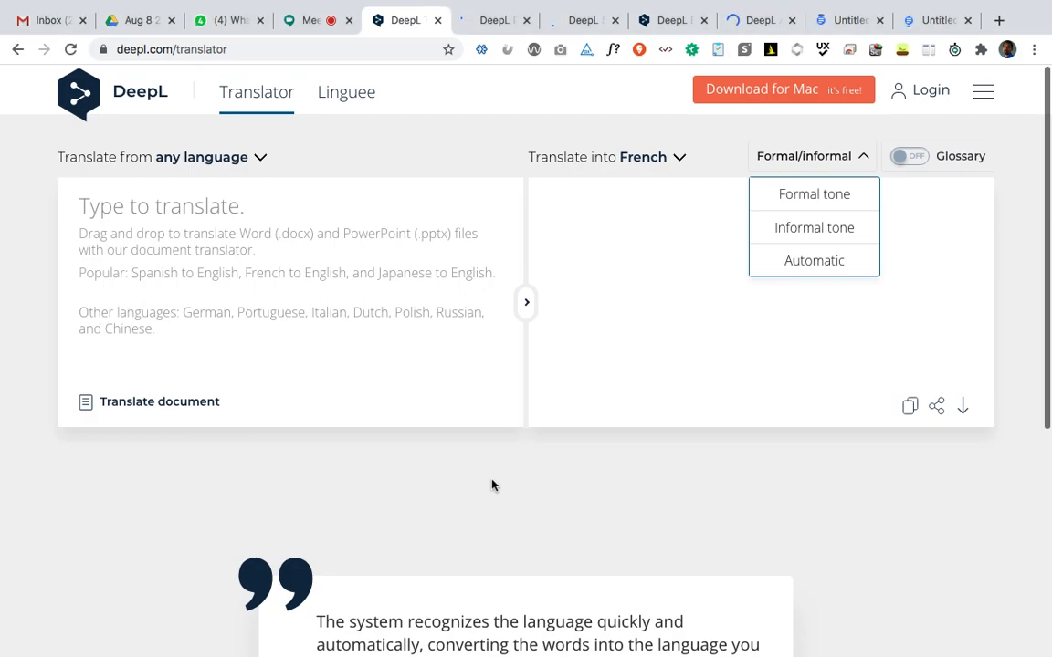
{"action": "key", "text": "super+Tab"}
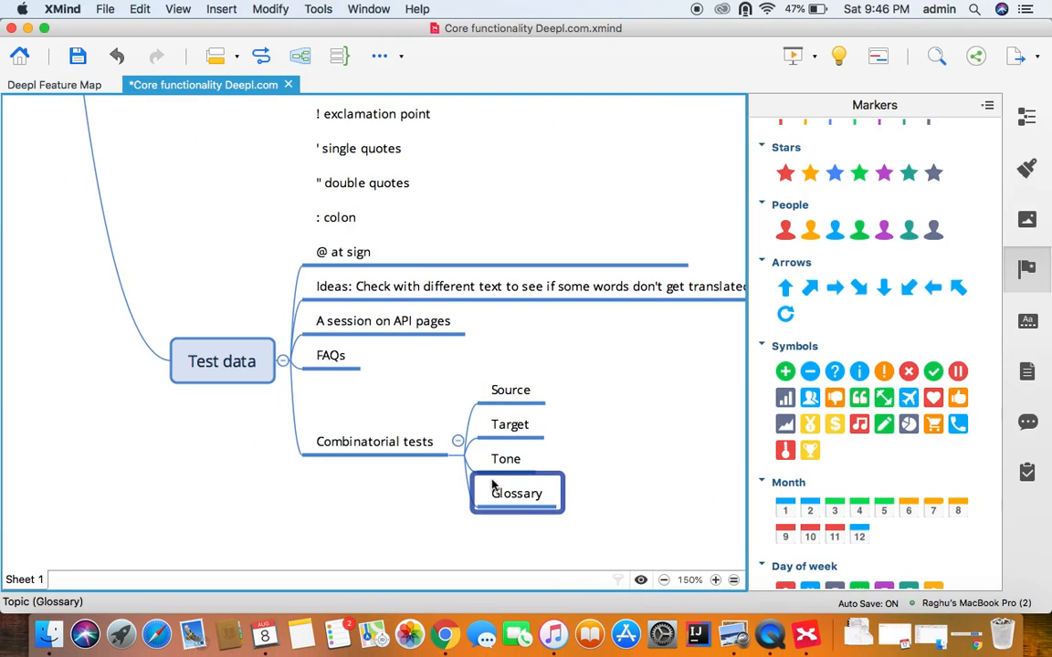
Add a subtopic under Test data reading "Text/Document" and give it a child subtopic reading "Files".
{"action": "left_click", "coordinate": [394, 441]}
{"action": "key", "text": "Return"}
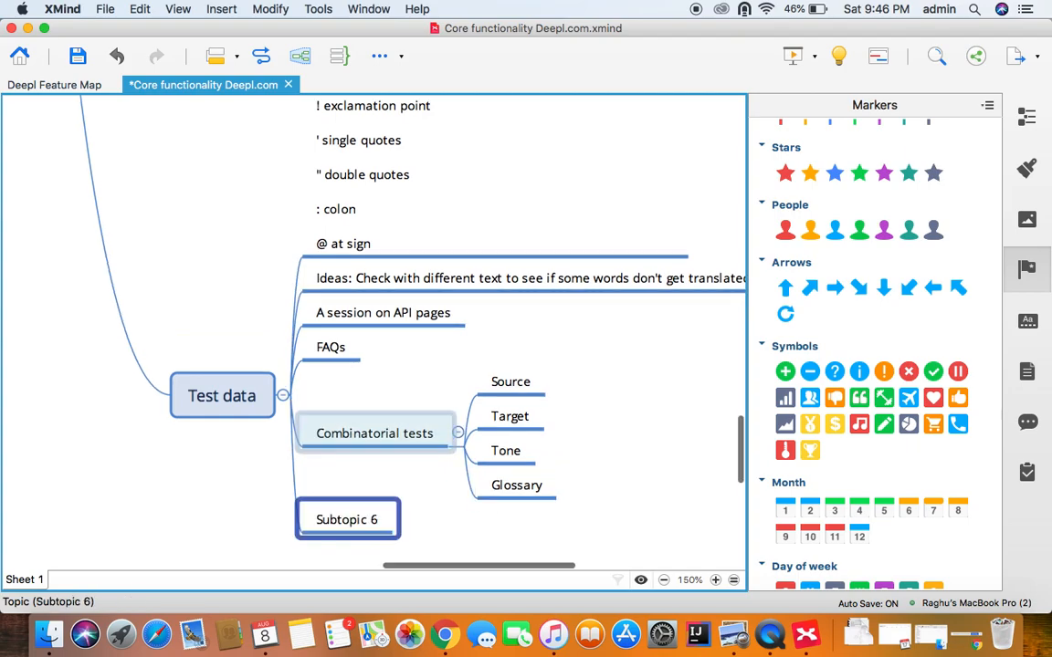
{"action": "type", "text": "Text/"}
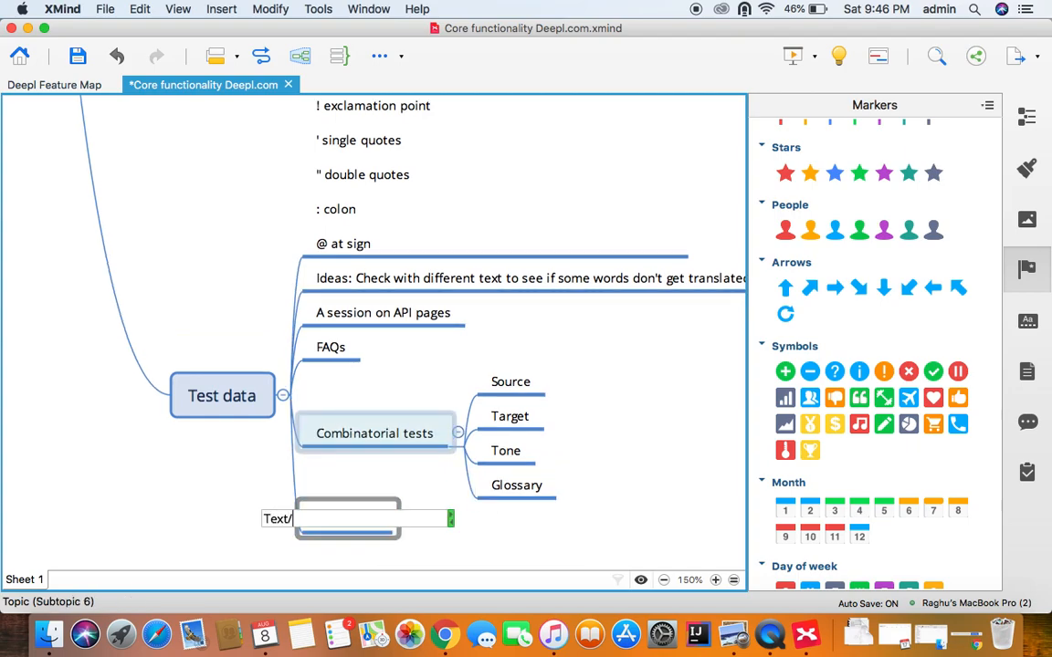
{"action": "type", "text": "Document"}
{"action": "key", "text": "Return"}
{"action": "key", "text": "Tab"}
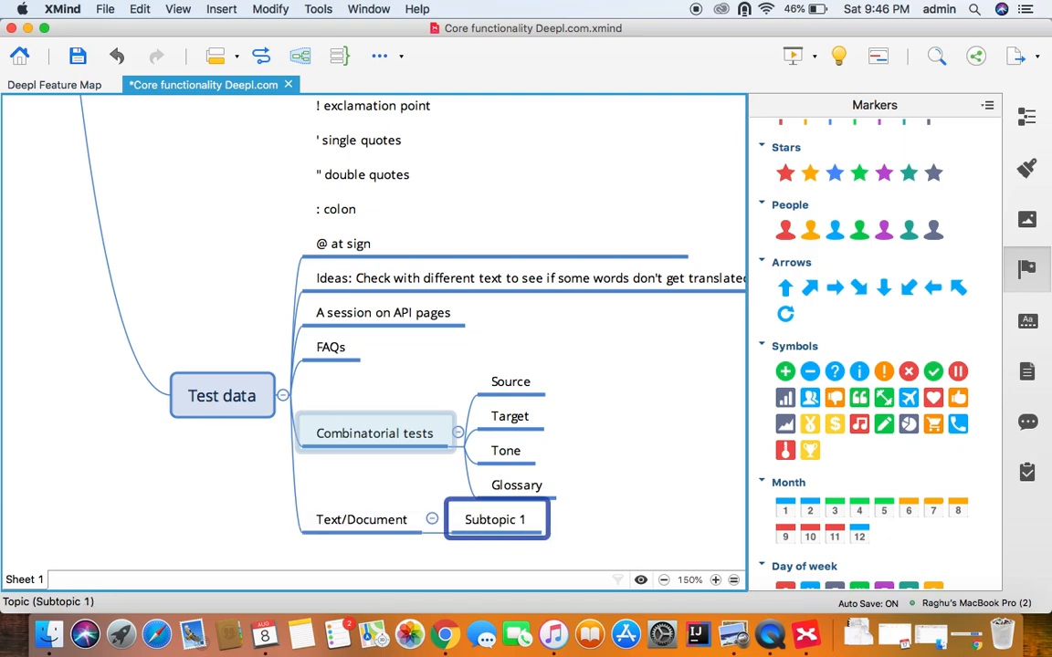
{"action": "type", "text": "Files"}
{"action": "key", "text": "Return"}
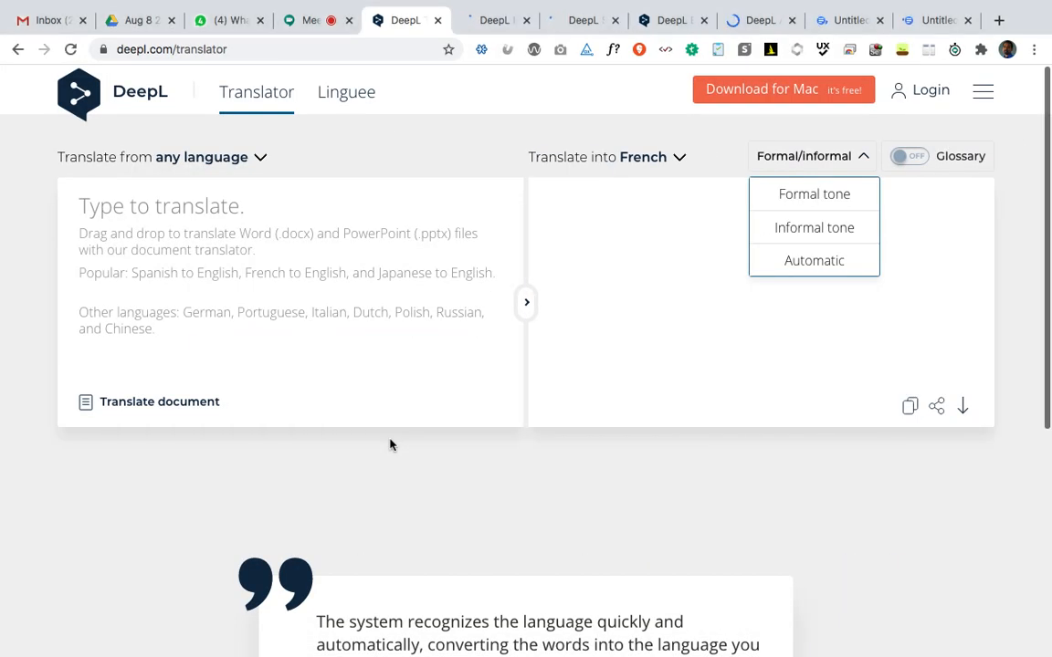
Look over the DeepL Translator page in the browser and check whether the untitled Google document loads.
{"action": "scroll", "coordinate": [390, 445], "scroll_direction": "down", "scroll_amount": 2}
{"action": "scroll", "coordinate": [390, 445], "scroll_direction": "down", "scroll_amount": 5}
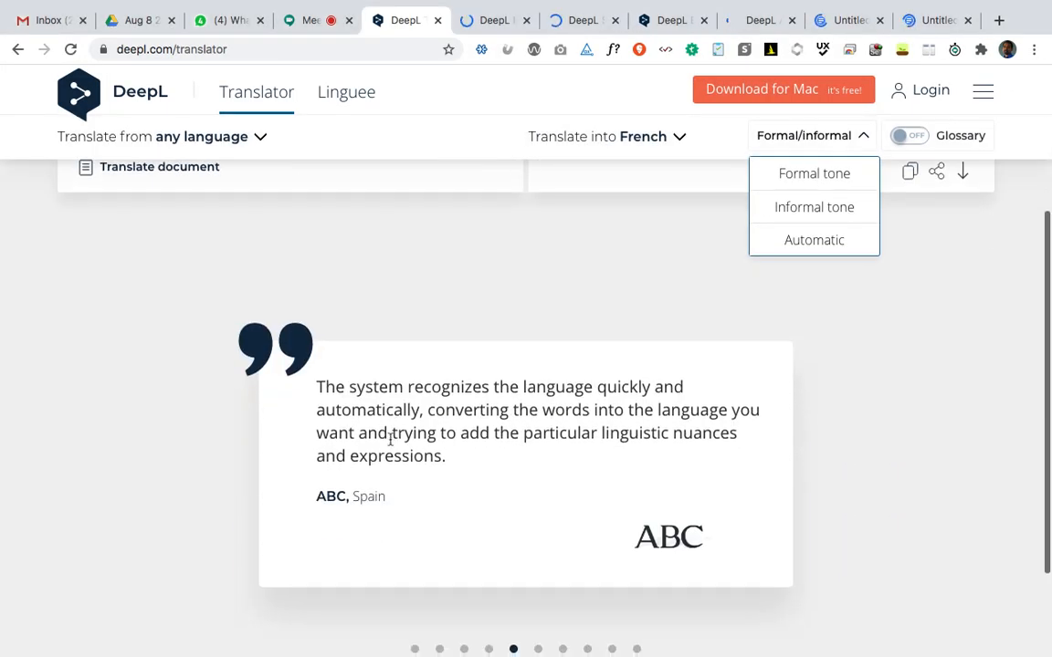
{"action": "scroll", "coordinate": [390, 445], "scroll_direction": "up", "scroll_amount": 7}
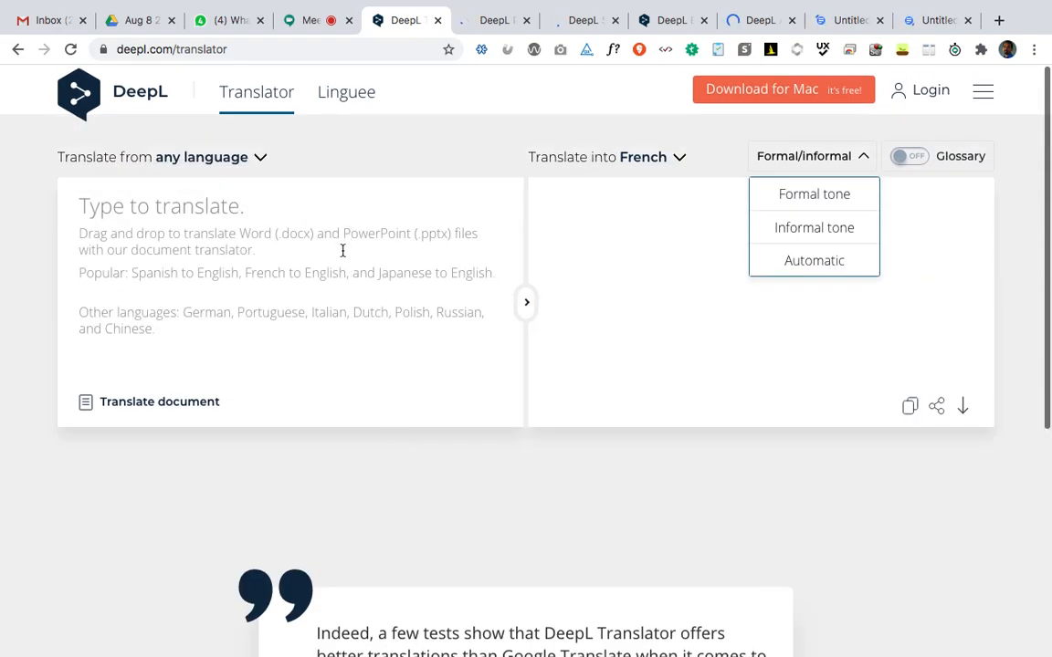
{"action": "left_click", "coordinate": [846, 21]}
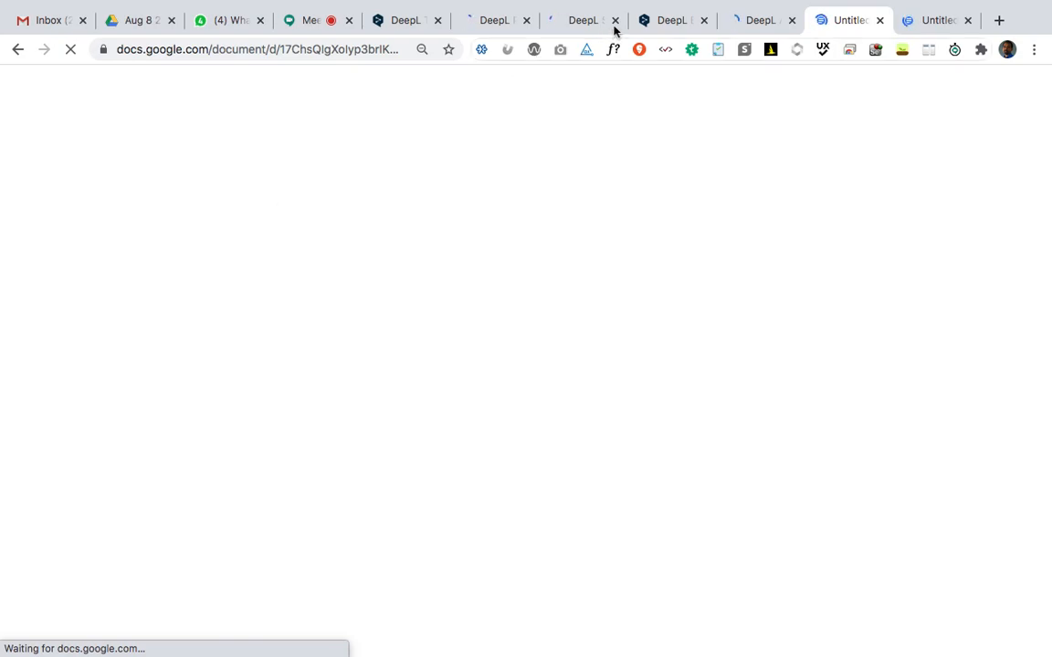
Close the extra DeepL pages and one of the untitled Google documents, and return to the DeepL Translator page.
{"action": "left_click", "coordinate": [527, 22]}
{"action": "left_click", "coordinate": [527, 20]}
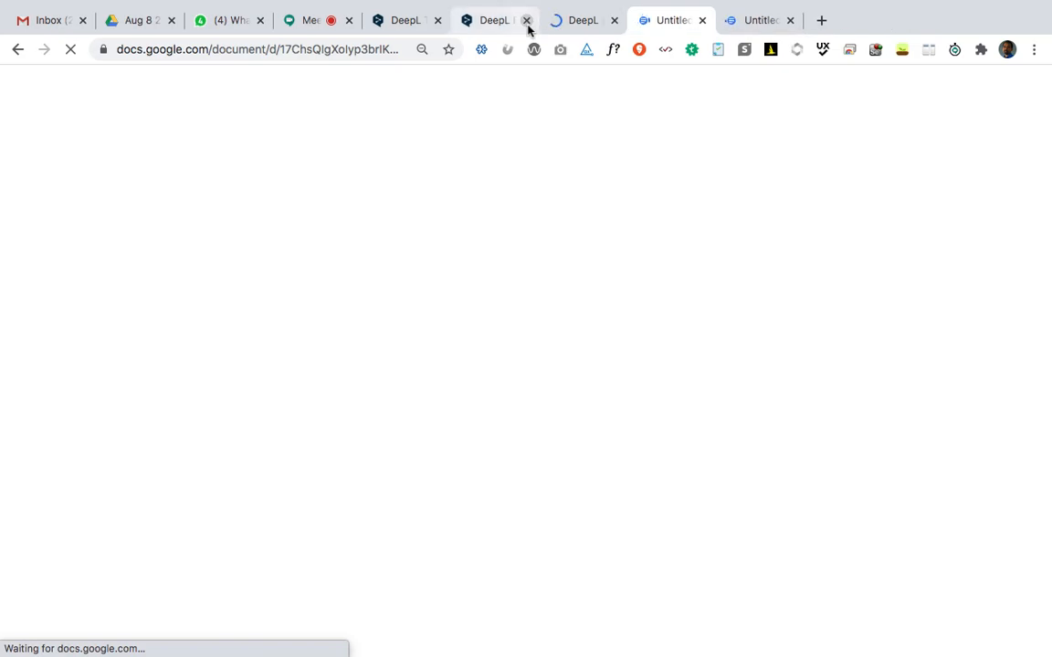
{"action": "left_click", "coordinate": [527, 20]}
{"action": "left_click", "coordinate": [527, 20]}
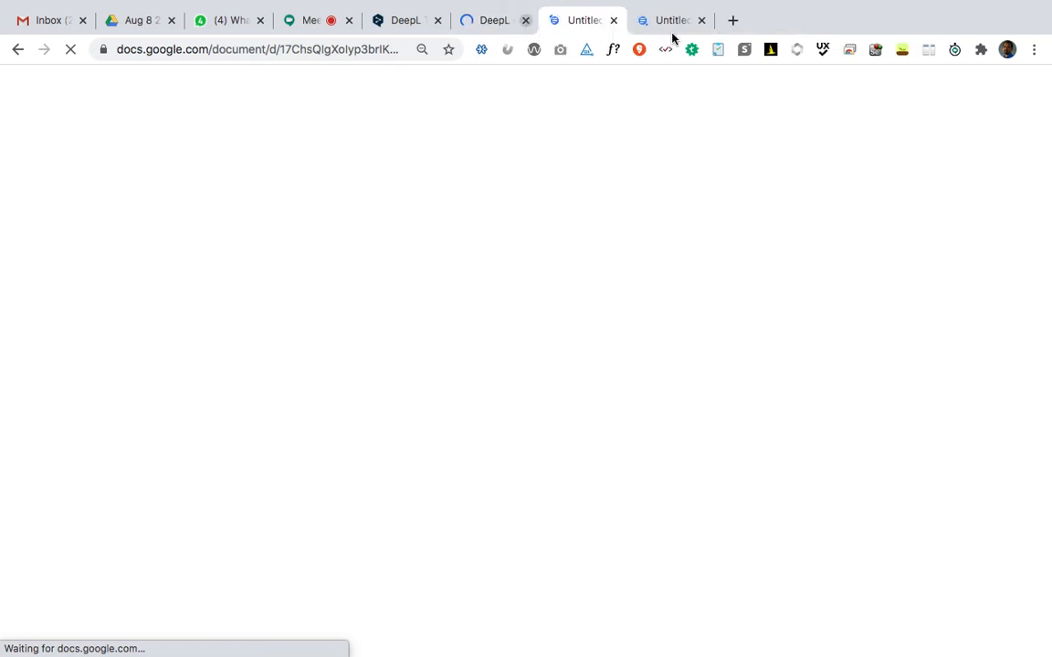
{"action": "left_click", "coordinate": [615, 21]}
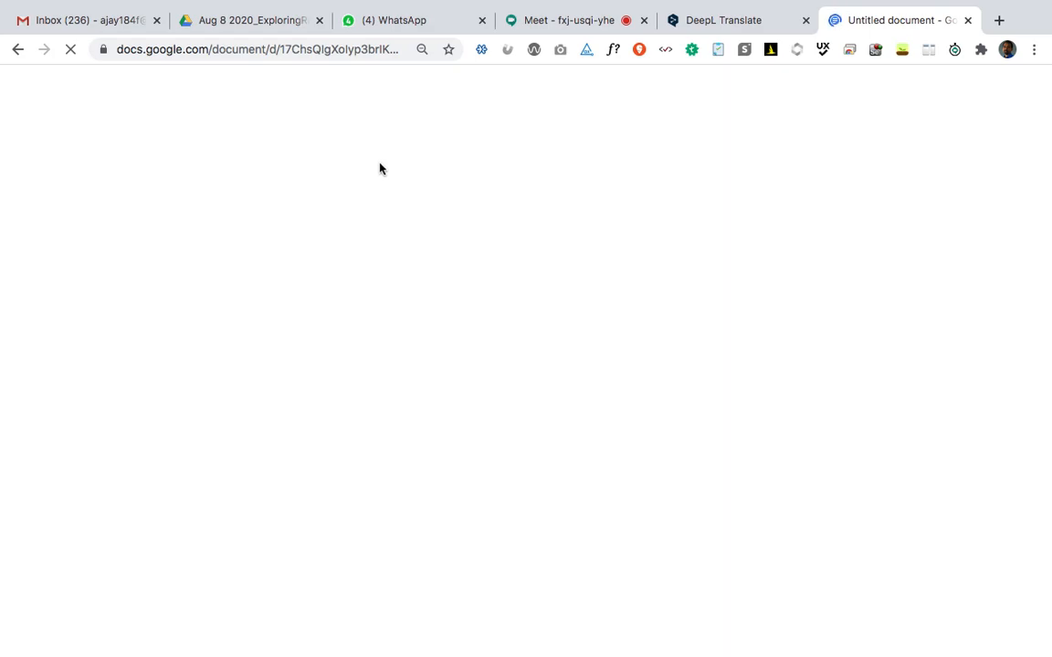
{"action": "left_click", "coordinate": [695, 24]}
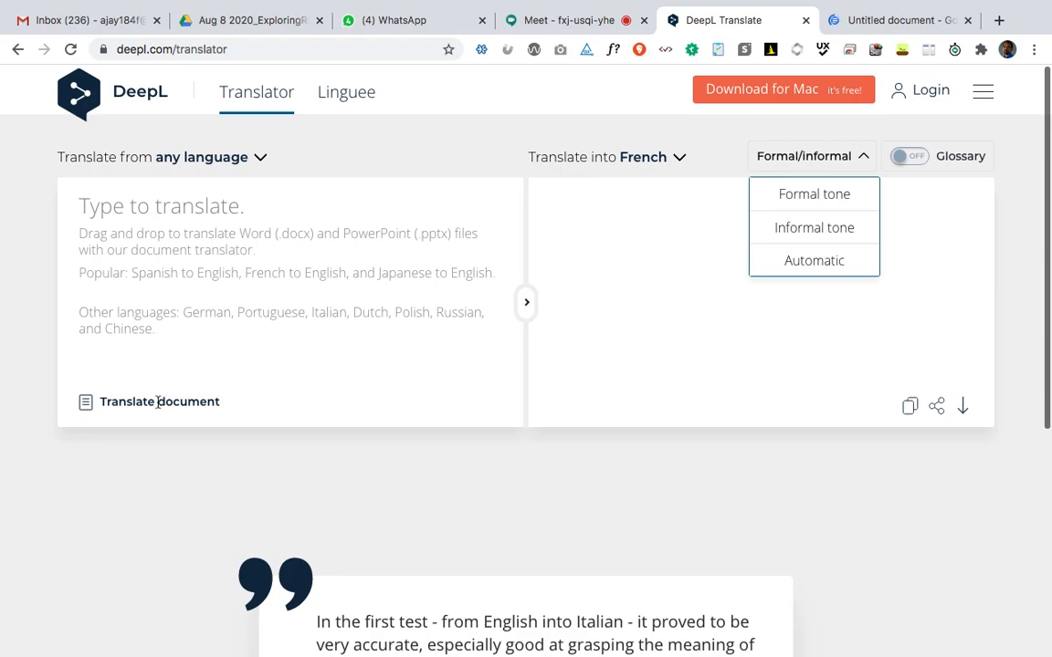
Browse the Downloads and Documents folders for a document to translate, cancel the upload, and return to the source text field.
{"action": "mouse_move", "coordinate": [160, 407]}
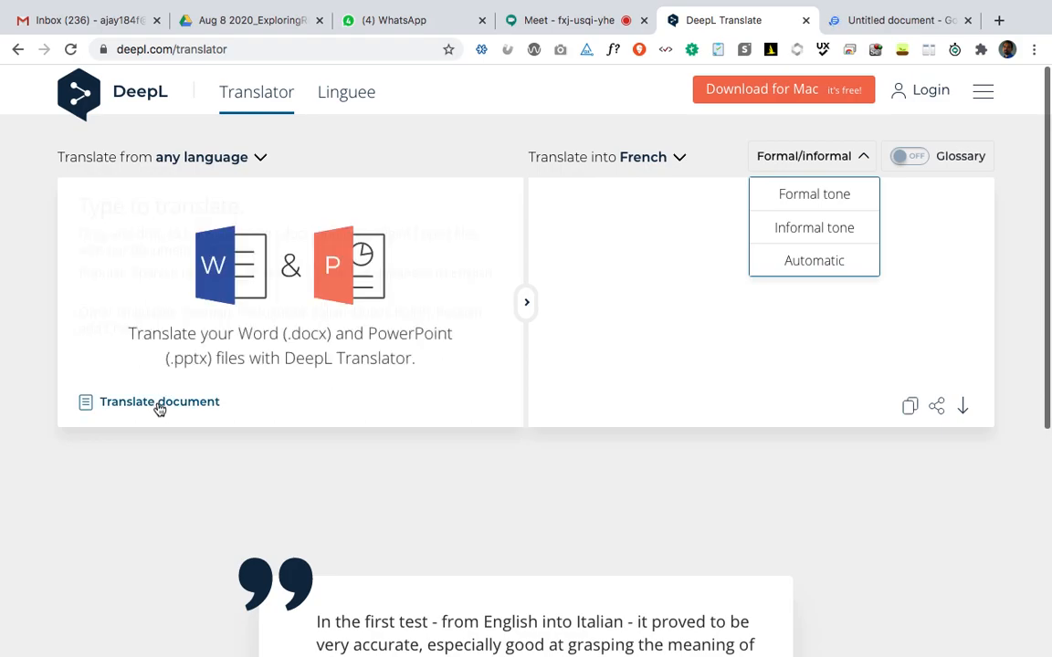
{"action": "left_click", "coordinate": [160, 407]}
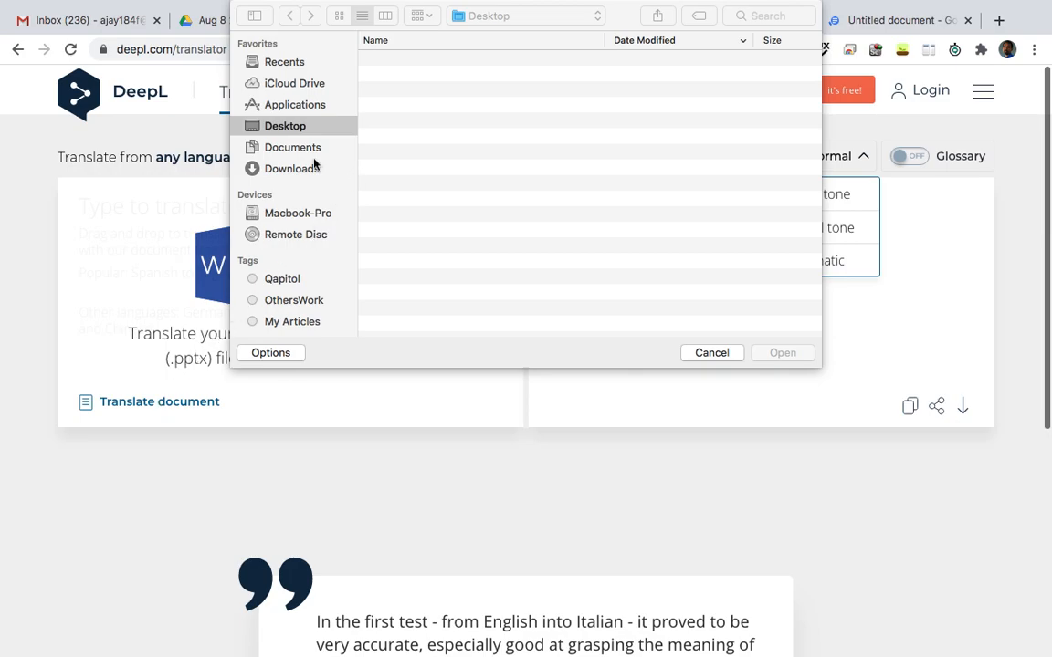
{"action": "left_click", "coordinate": [276, 169]}
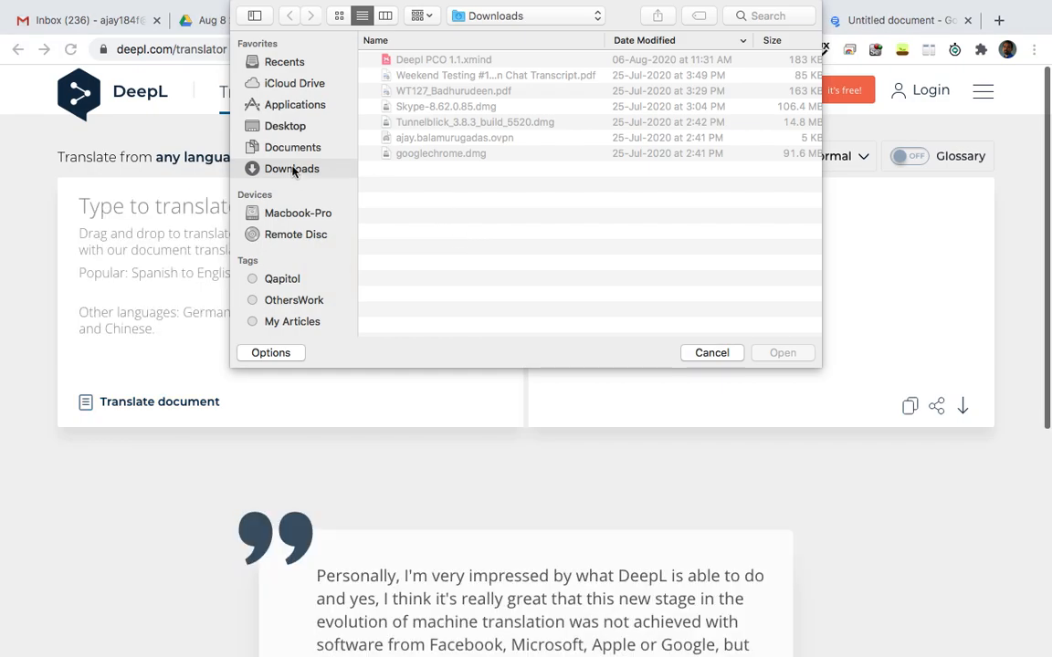
{"action": "left_click", "coordinate": [278, 149]}
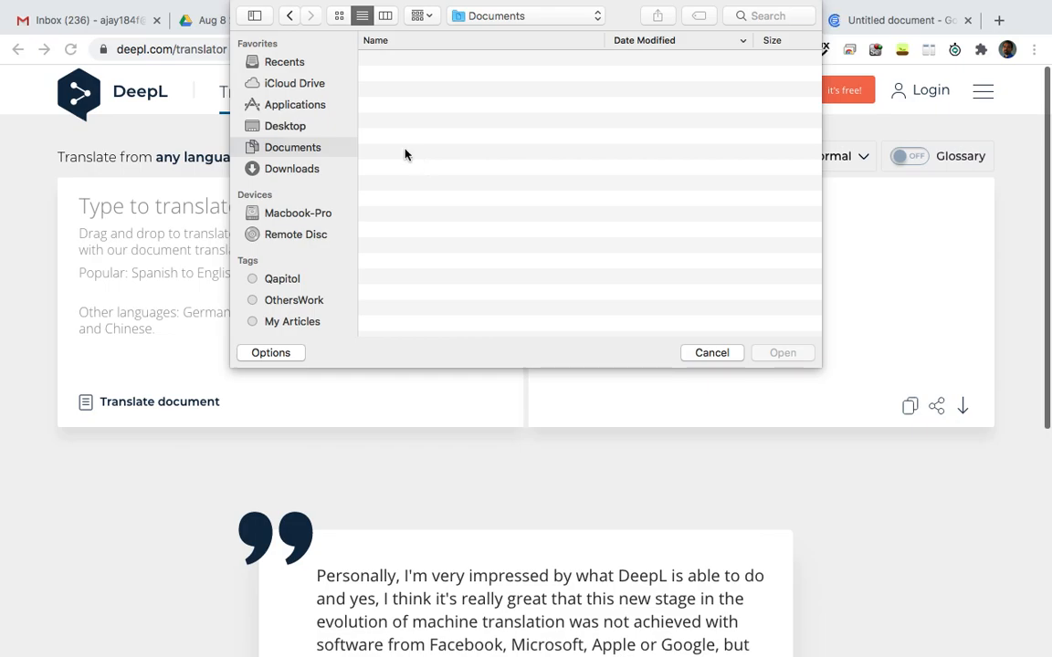
{"action": "left_click", "coordinate": [709, 354]}
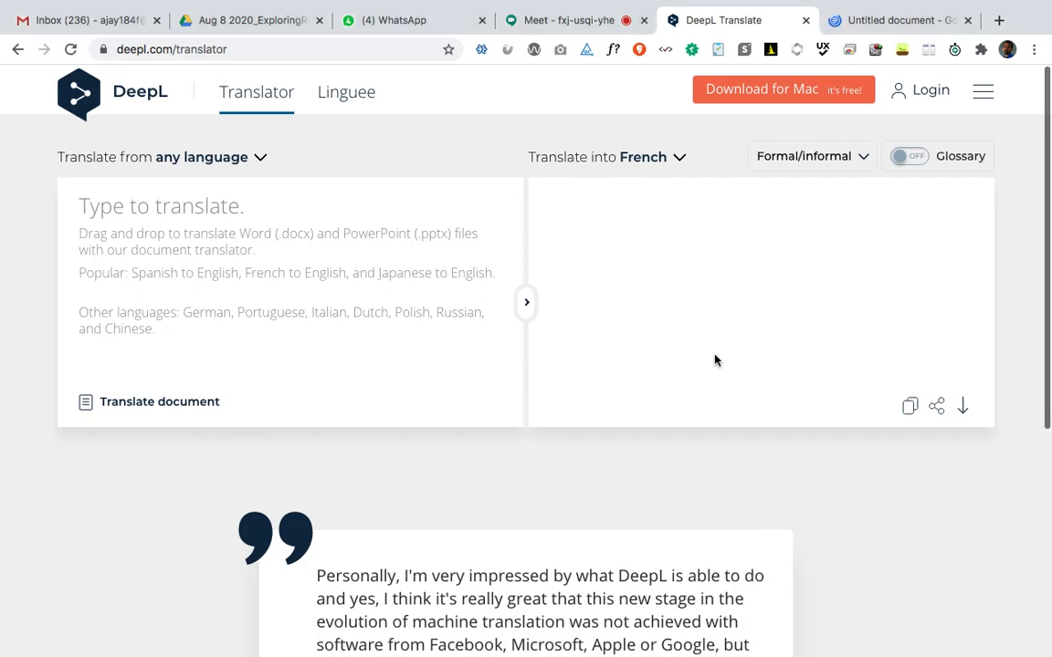
{"action": "left_click", "coordinate": [371, 232]}
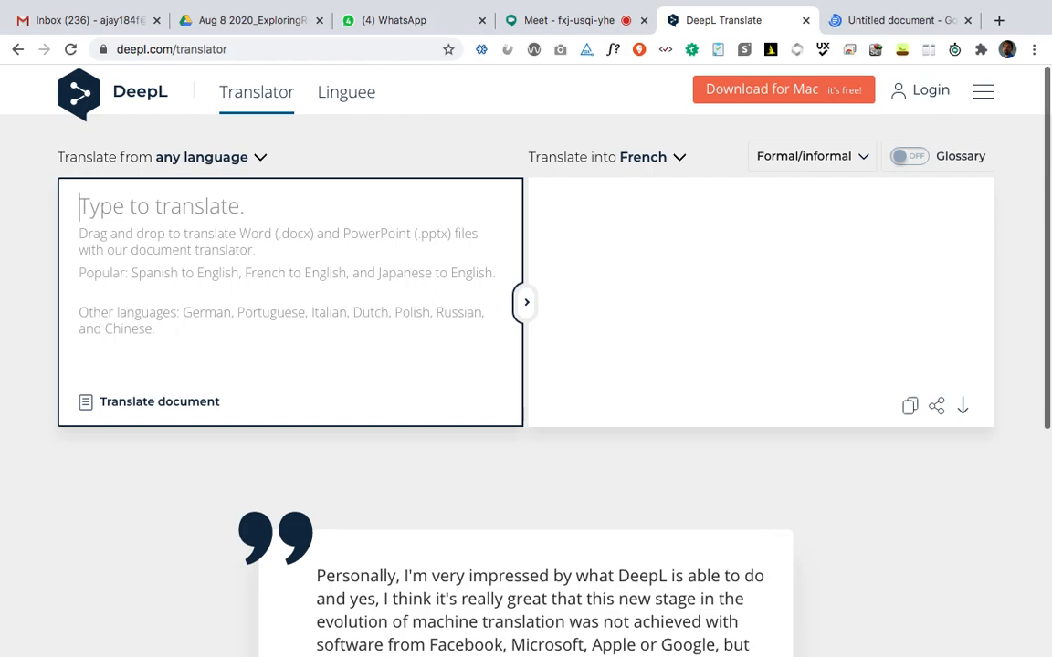
Enter "Glossary text" as the source text and open the glossary editor.
{"action": "type", "text": "Glossary text"}
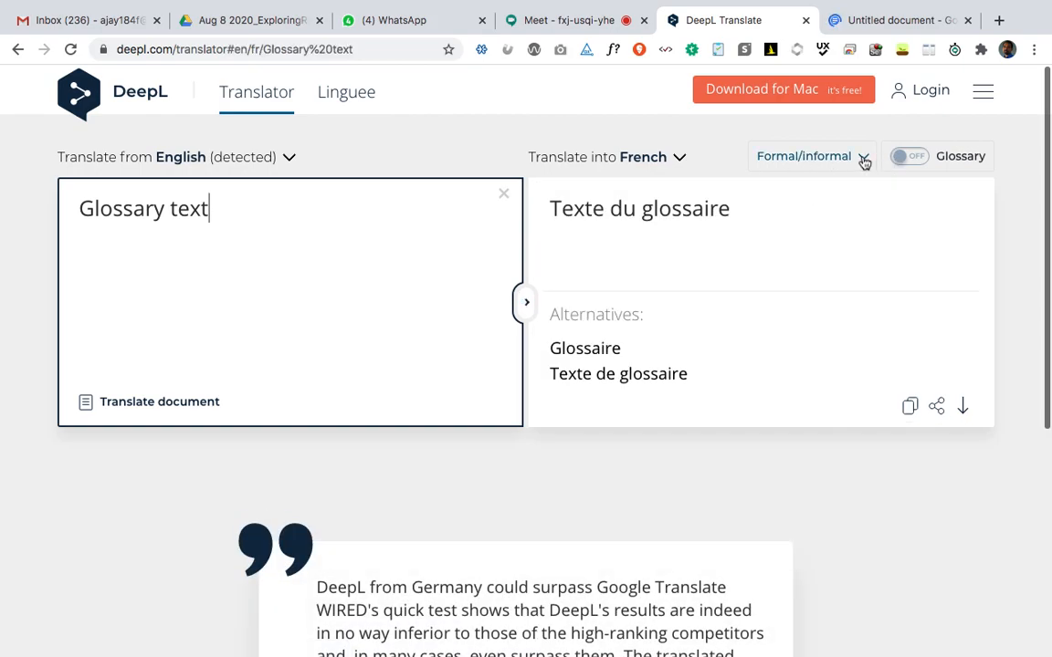
{"action": "left_click", "coordinate": [909, 158]}
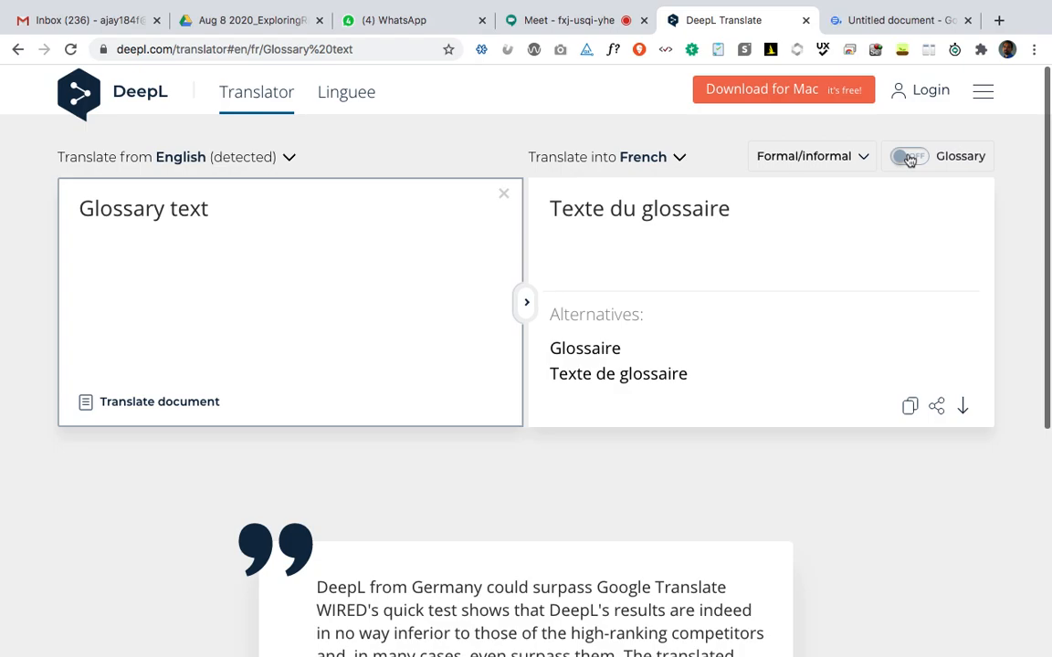
{"action": "left_click", "coordinate": [909, 158]}
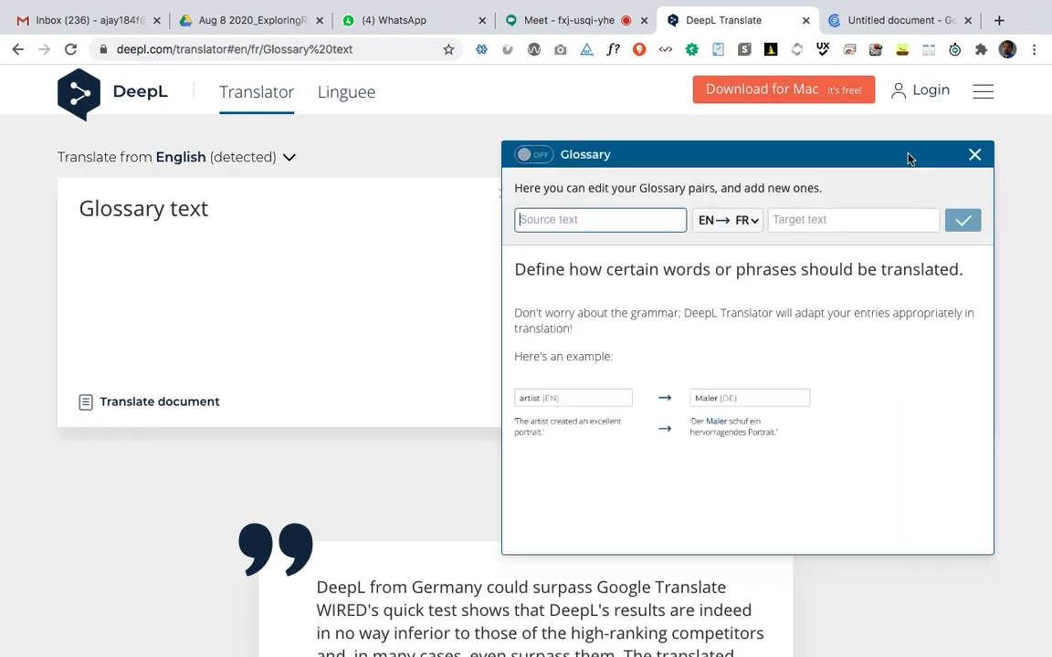
Try to add an English to French glossary pair translating "Glossary" as "Don't Translate" and turn the glossary on.
{"action": "type", "text": "Glossary"}
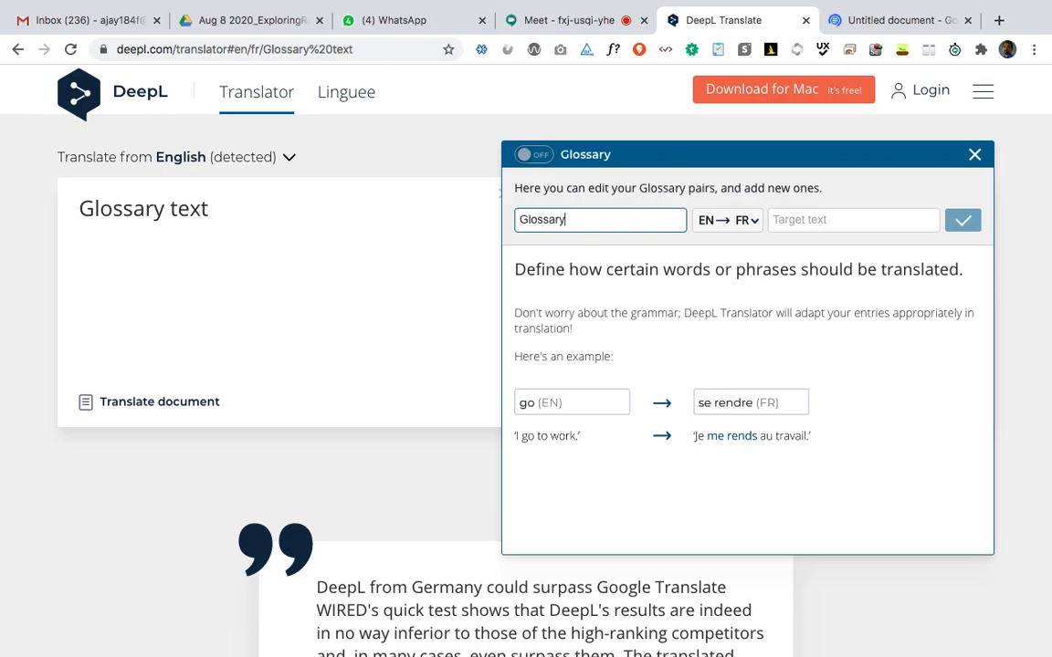
{"action": "left_click", "coordinate": [808, 219]}
{"action": "type", "text": "Don't"}
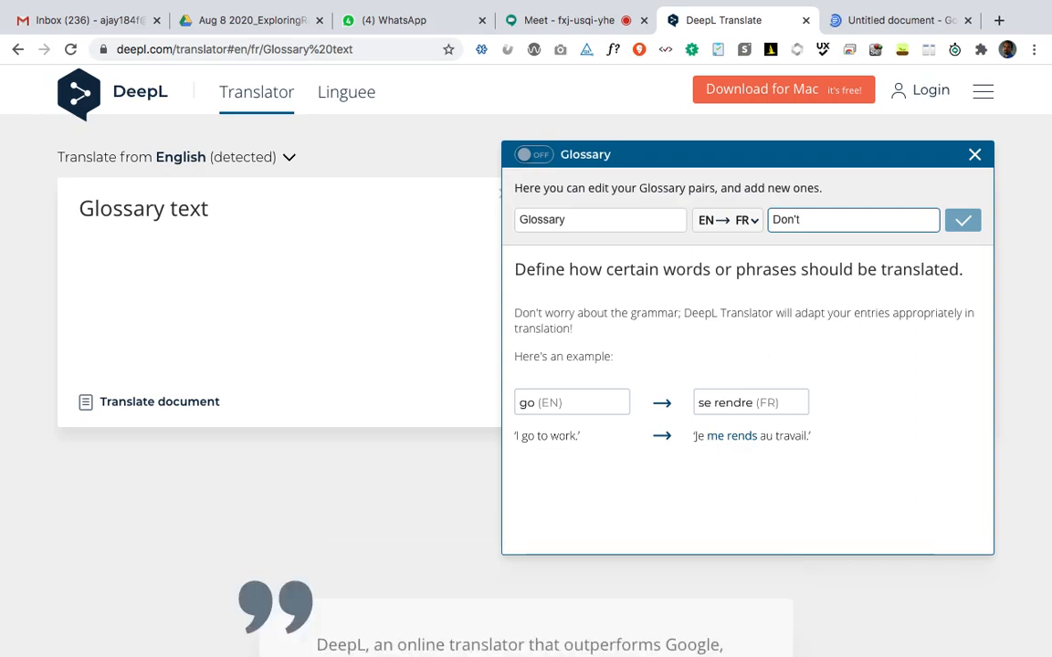
{"action": "type", "text": " Translate"}
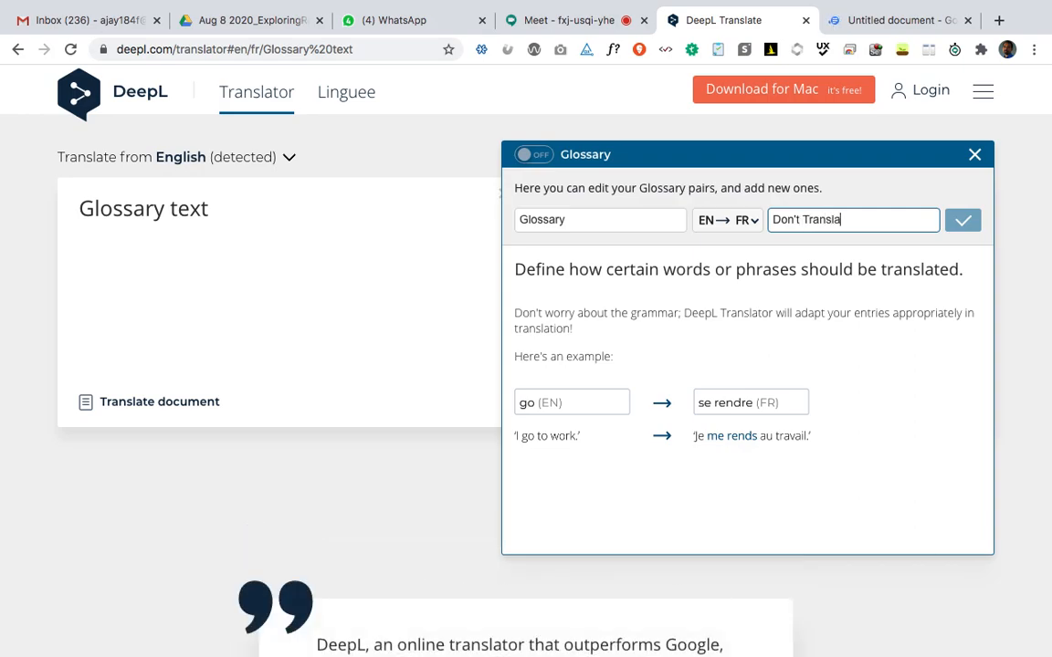
{"action": "left_click", "coordinate": [962, 227]}
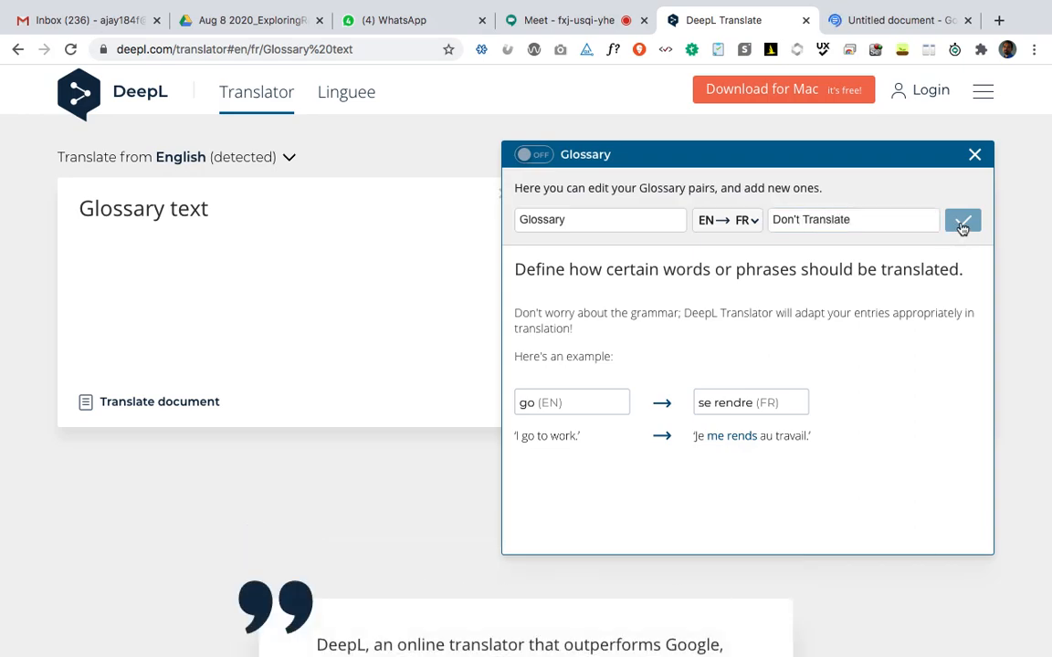
{"action": "left_click", "coordinate": [528, 155]}
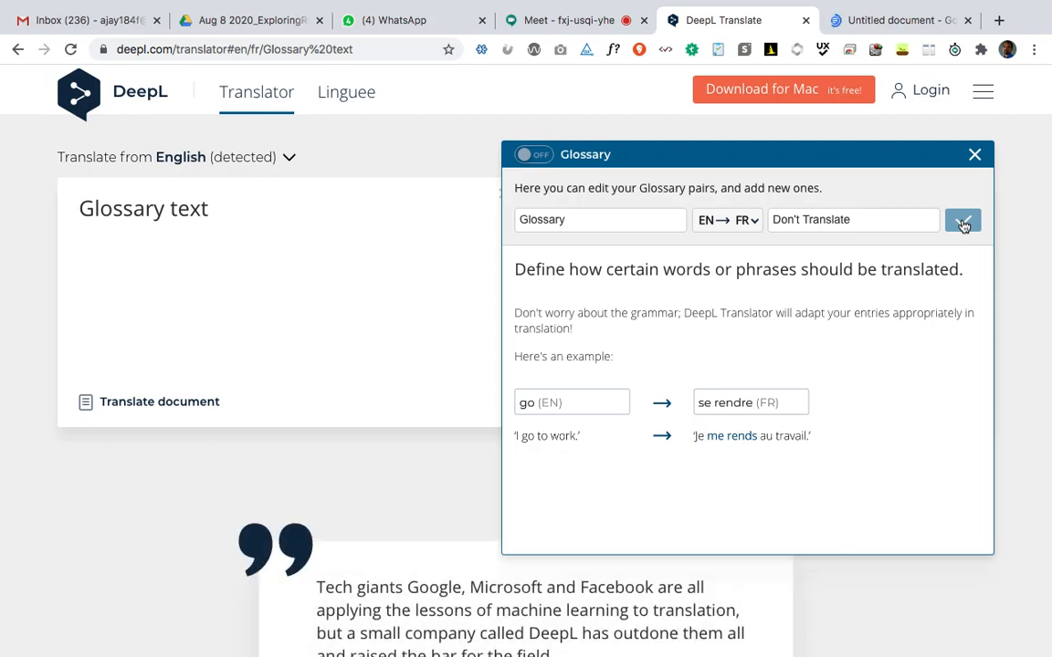
Replace the pair's target text with "gloss", try to save the pair, and close the glossary editor.
{"action": "left_click", "coordinate": [885, 222]}
{"action": "left_click_drag", "start_coordinate": [884, 222], "coordinate": [766, 228]}
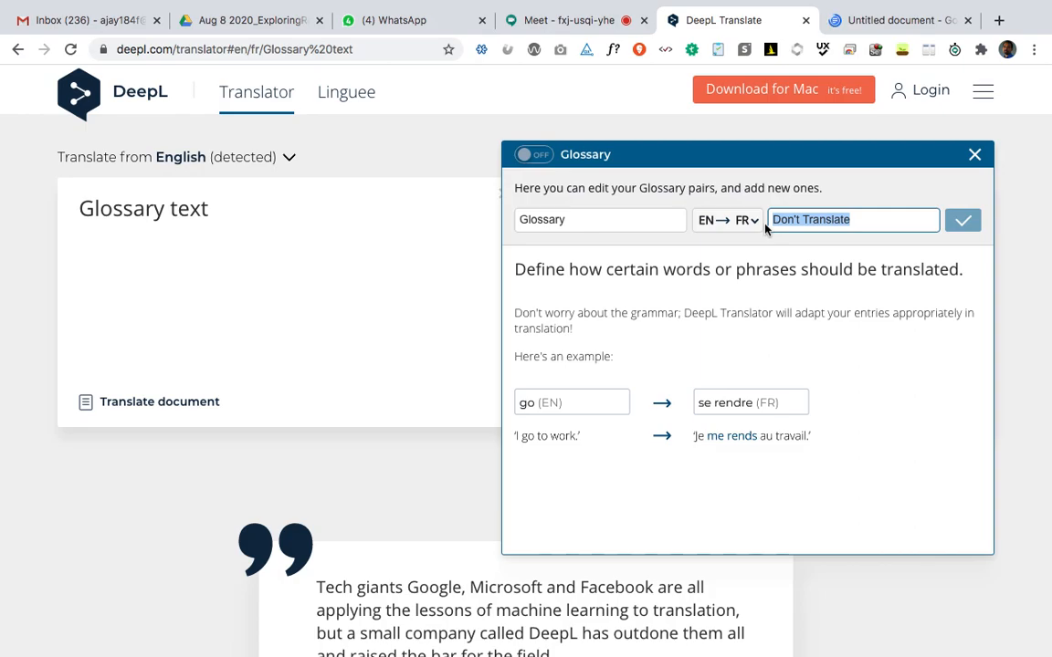
{"action": "type", "text": "gloss"}
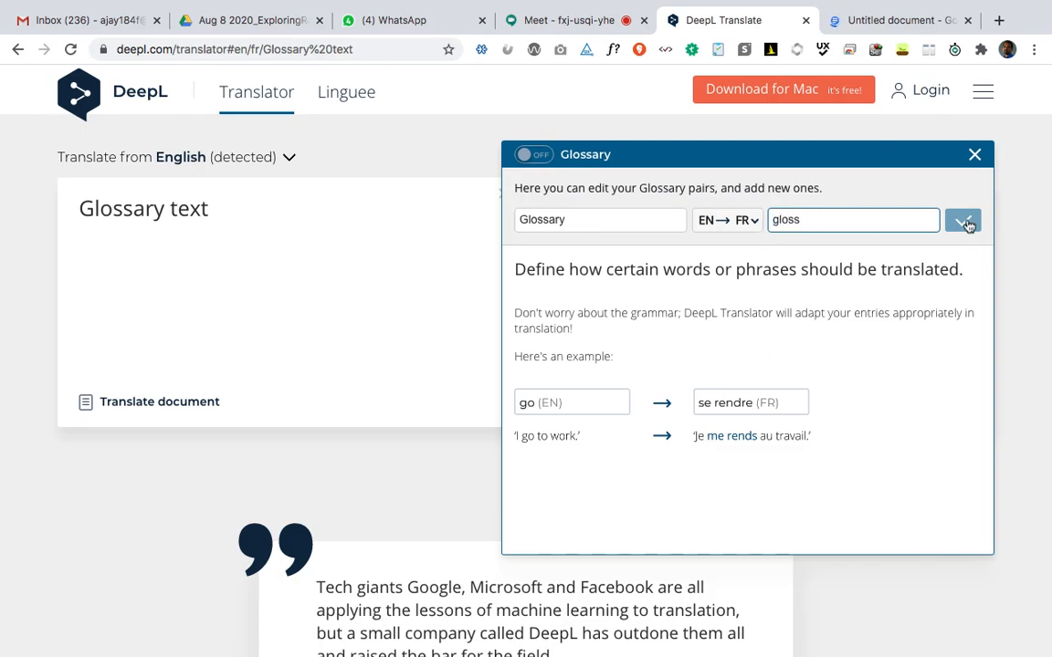
{"action": "left_click", "coordinate": [966, 222]}
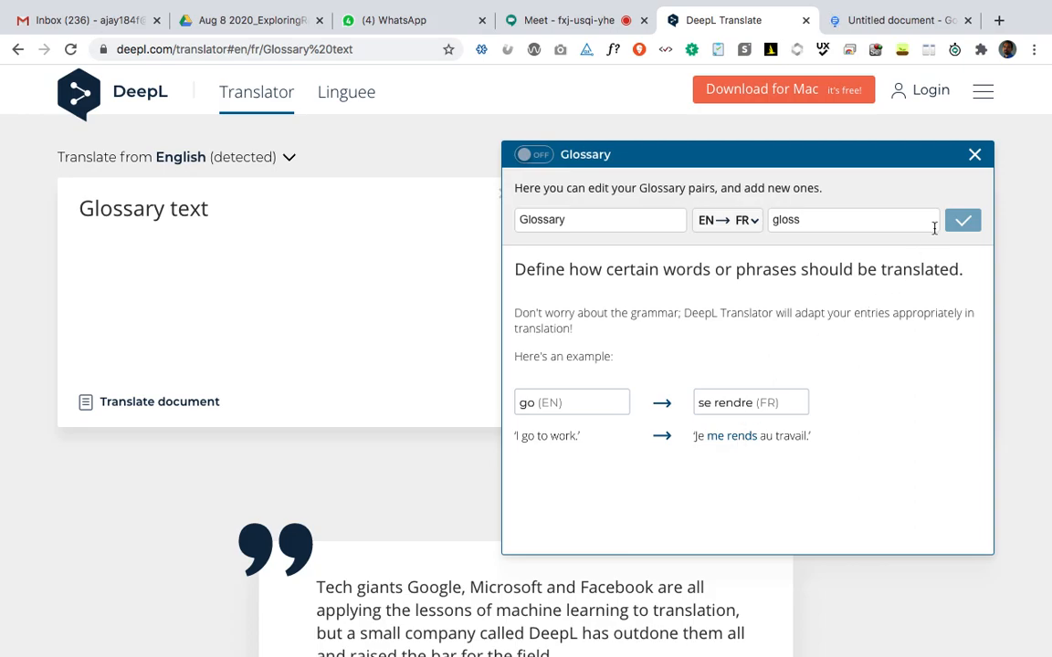
{"action": "left_click", "coordinate": [974, 155]}
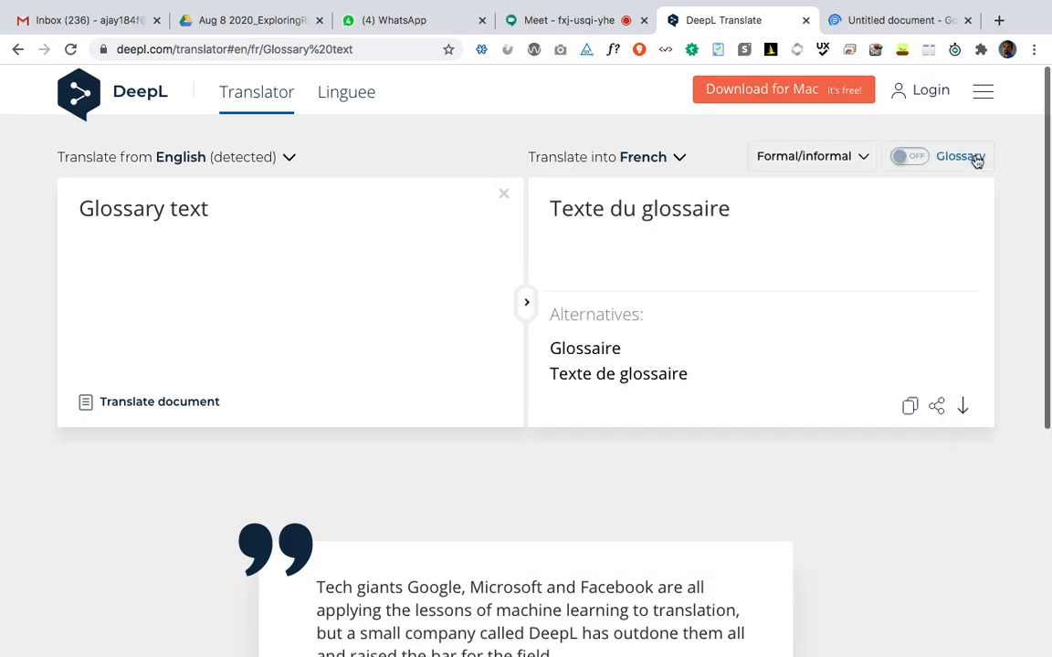
Reopen the glossary editor, try to save the pair "text" and "te", and switch its direction to English to German.
{"action": "left_click", "coordinate": [910, 158]}
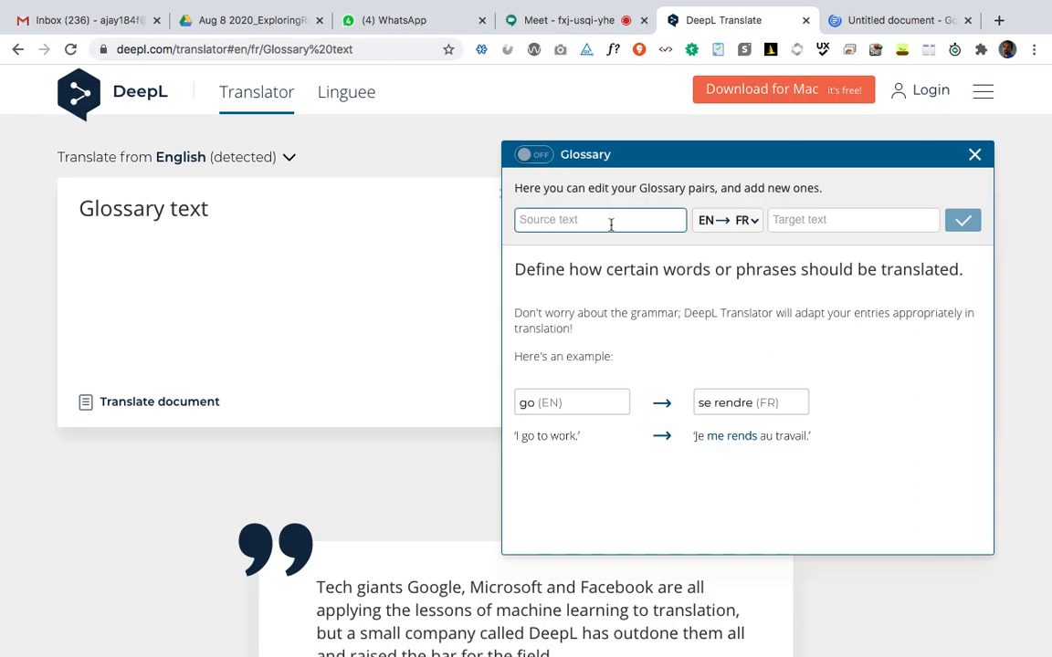
{"action": "type", "text": "text"}
{"action": "left_click", "coordinate": [771, 223]}
{"action": "type", "text": "te"}
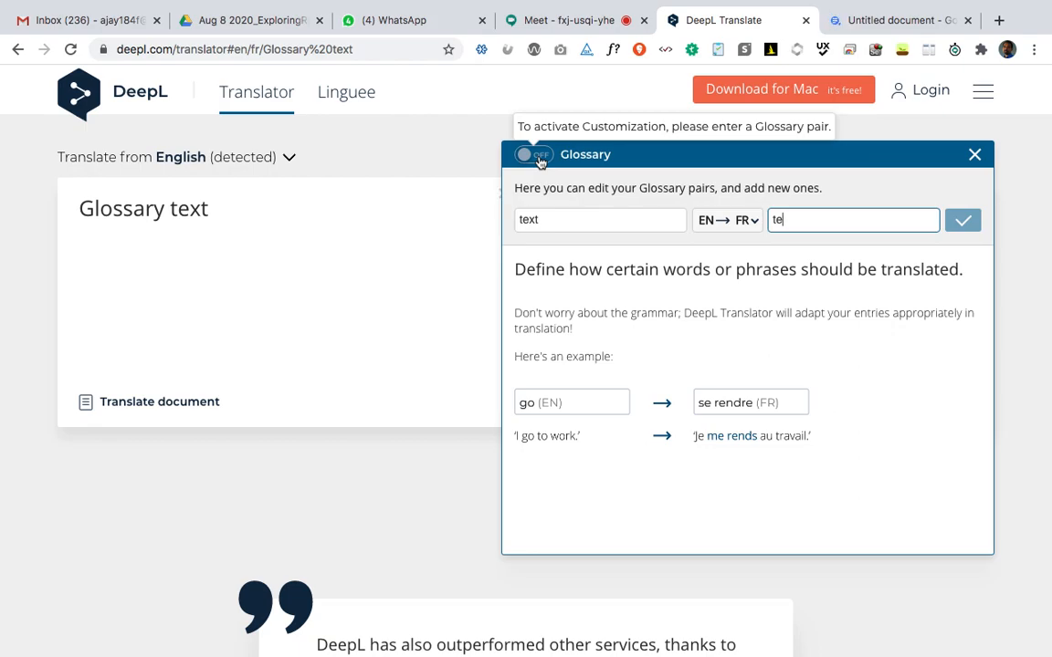
{"action": "key", "text": "Return"}
{"action": "left_click", "coordinate": [859, 221]}
{"action": "key", "text": "Return"}
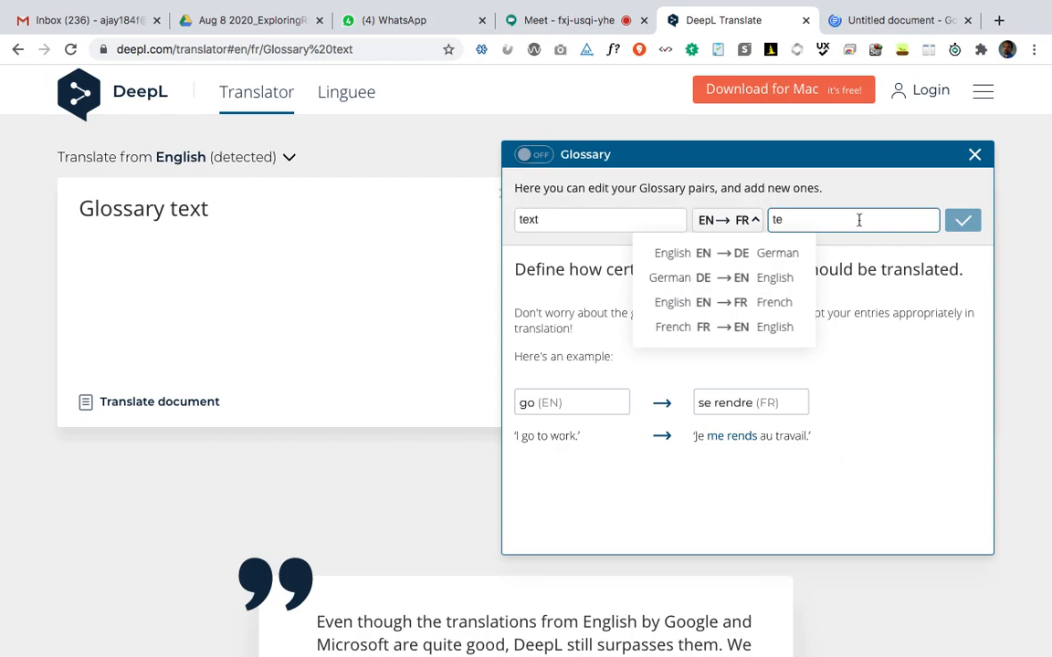
{"action": "left_click", "coordinate": [740, 255]}
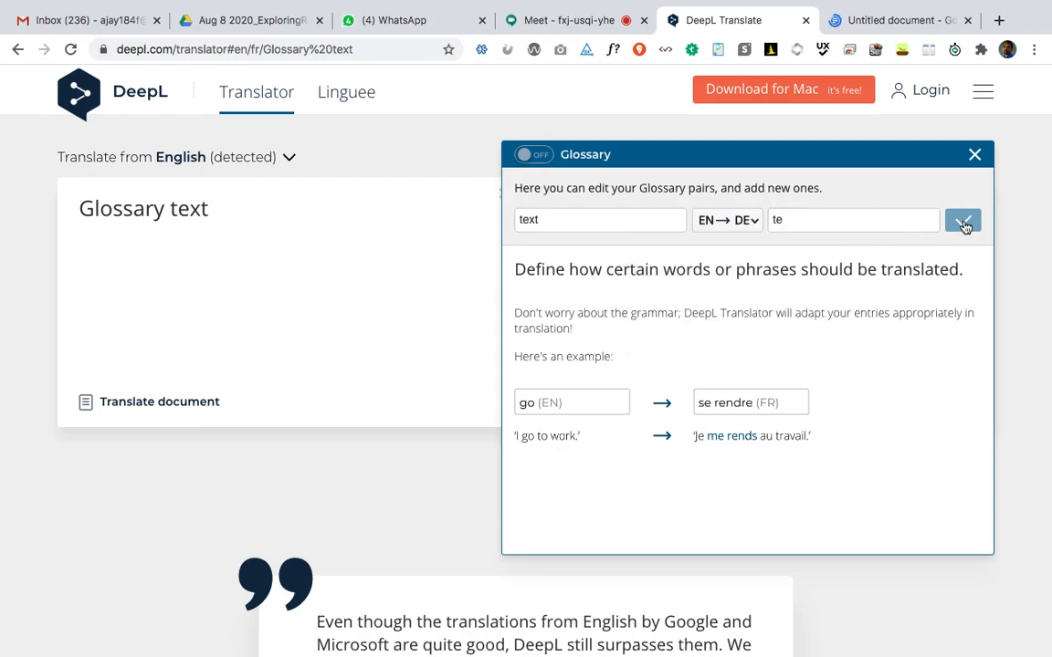
Inspect the glossary editor in the browser's developer tools and clear the pair's source text.
{"action": "right_click", "coordinate": [814, 292]}
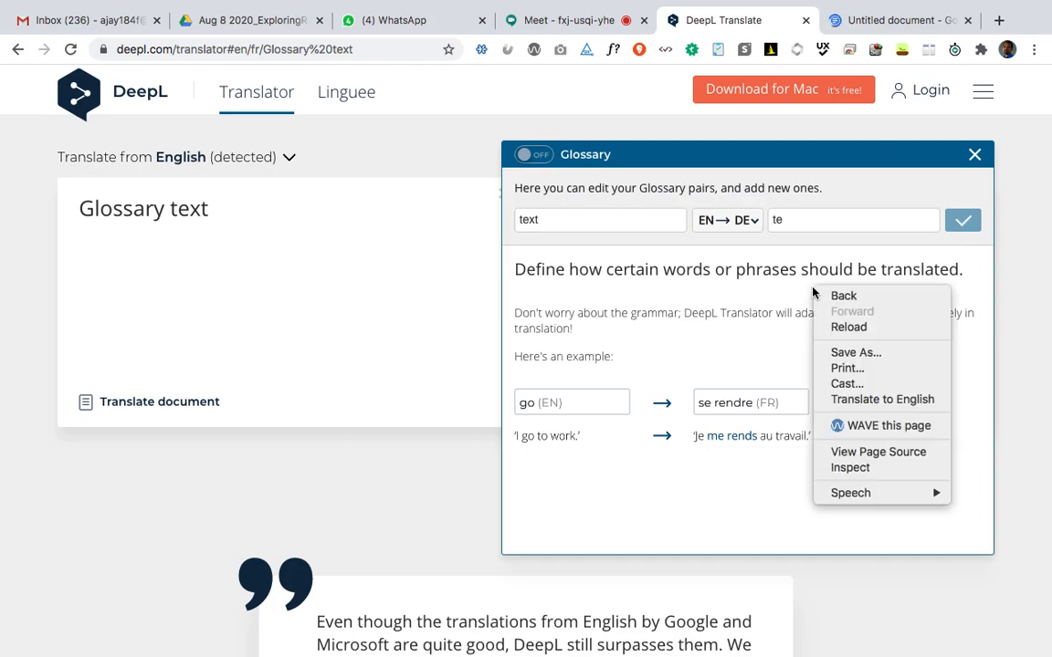
{"action": "left_click", "coordinate": [857, 477]}
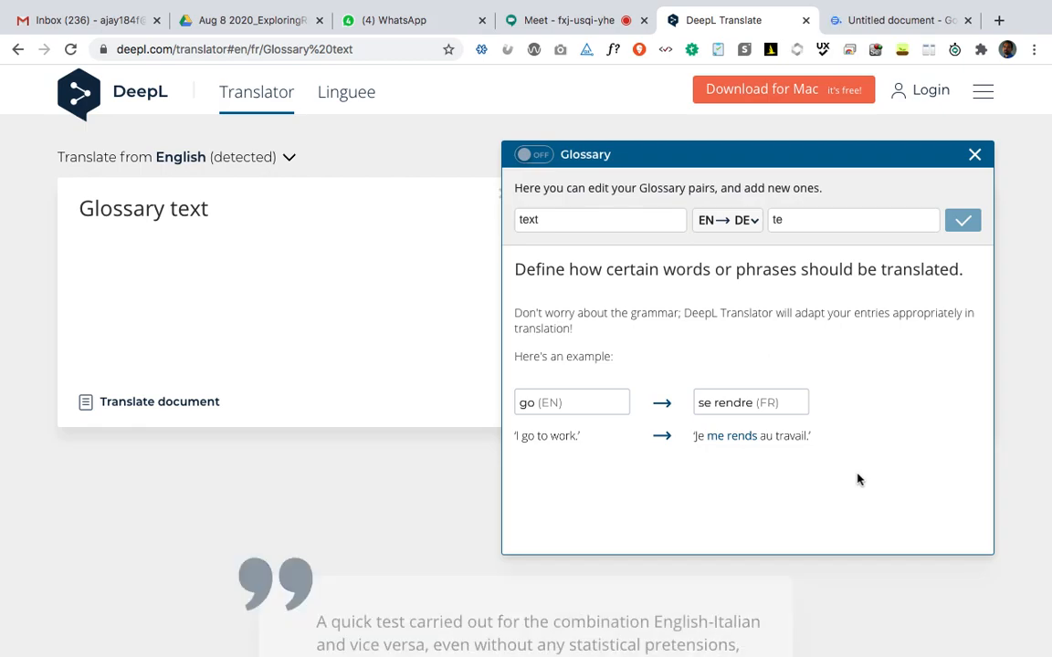
{"action": "left_click_drag", "start_coordinate": [639, 229], "coordinate": [477, 214]}
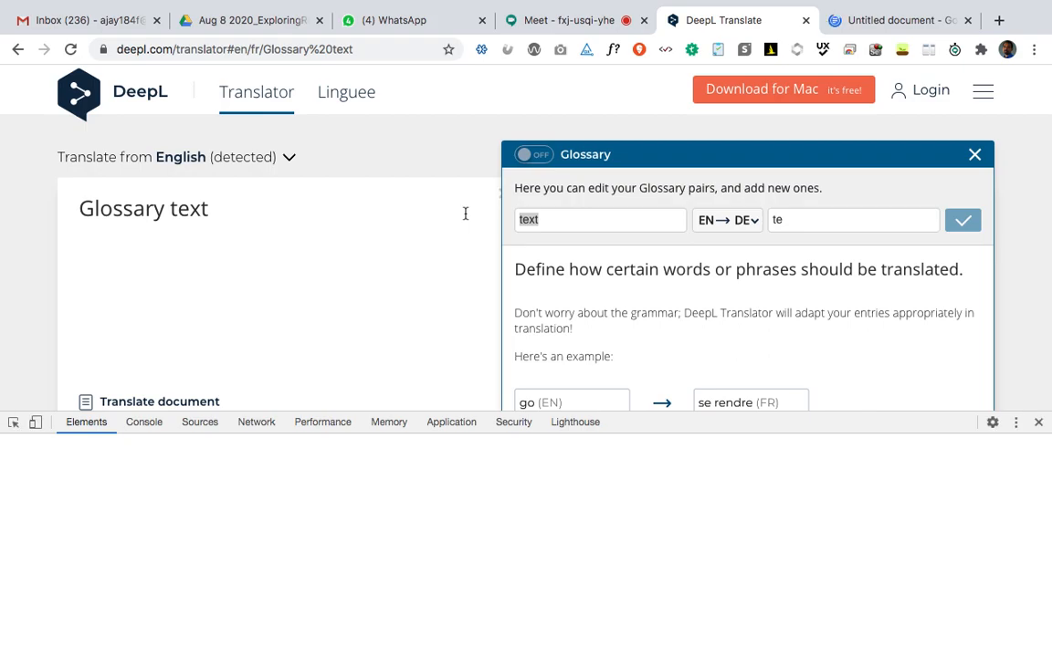
{"action": "left_click", "coordinate": [554, 219]}
{"action": "key", "text": "BackSpace"}
{"action": "key", "text": "BackSpace"}
{"action": "key", "text": "BackSpace"}
{"action": "key", "text": "BackSpace"}
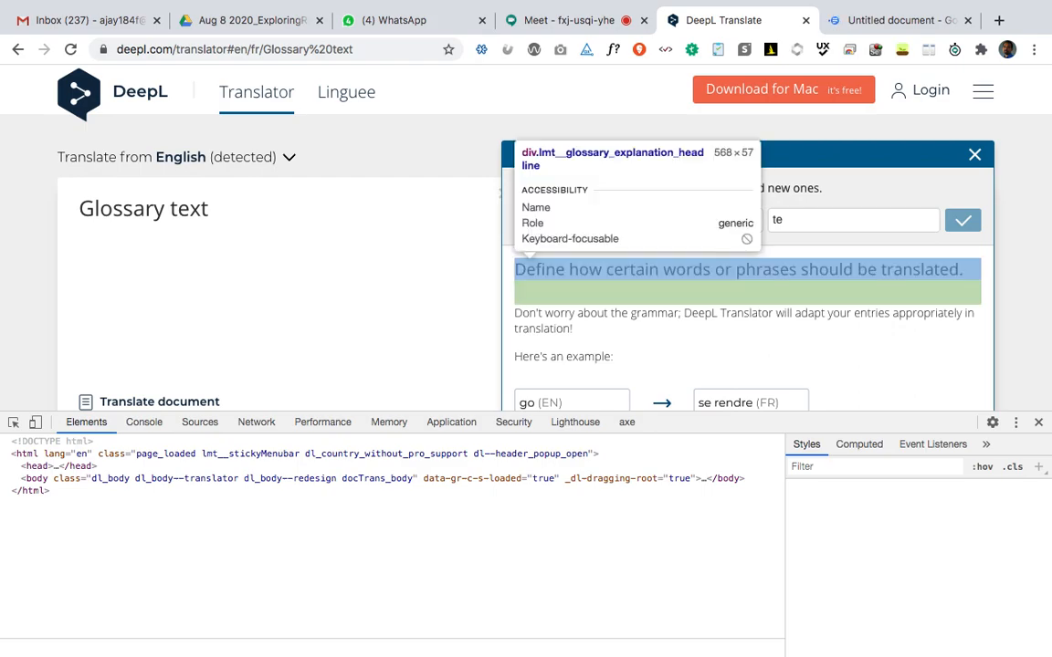
{"action": "left_click", "coordinate": [552, 230]}
{"action": "key", "text": "h"}
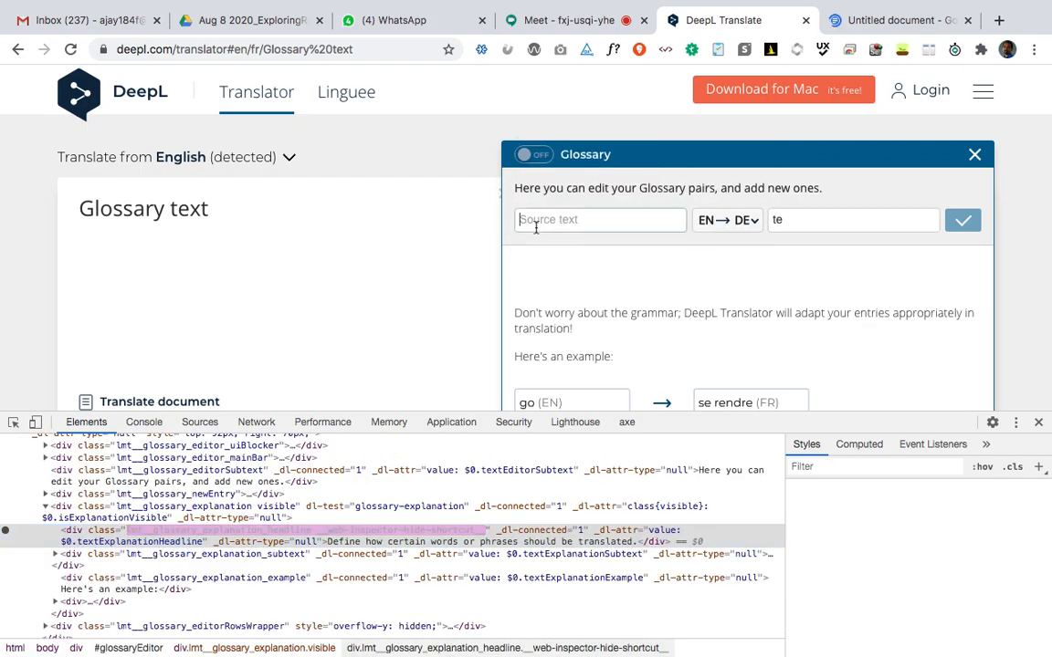
Try to add an English to German glossary pair translating "hello" as "halo".
{"action": "left_click", "coordinate": [536, 228]}
{"action": "type", "text": "hello"}
{"action": "key", "text": "Tab"}
{"action": "type", "text": "halo"}
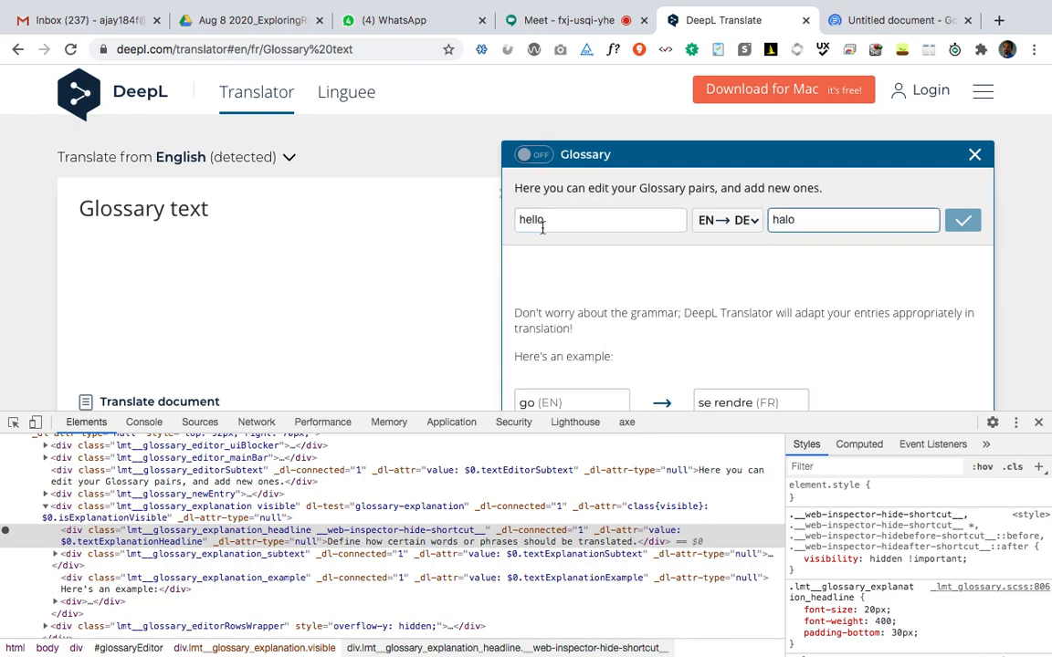
{"action": "left_click", "coordinate": [962, 224]}
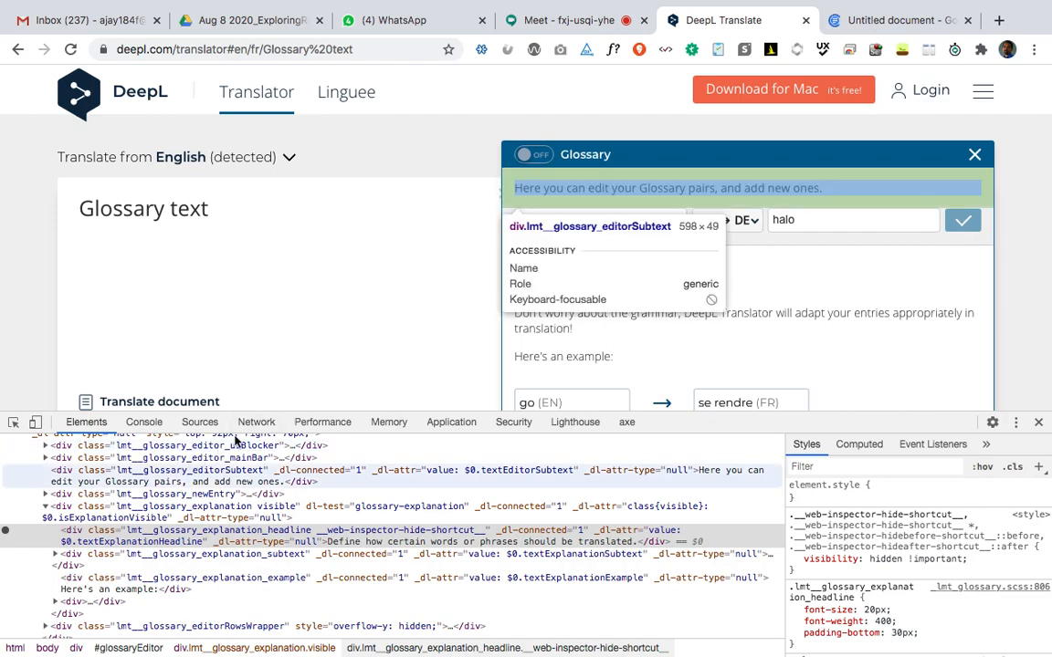
Show the network log, reopen the glossary editor, and try to save the English to French pair "hello" and "halo".
{"action": "left_click", "coordinate": [260, 425]}
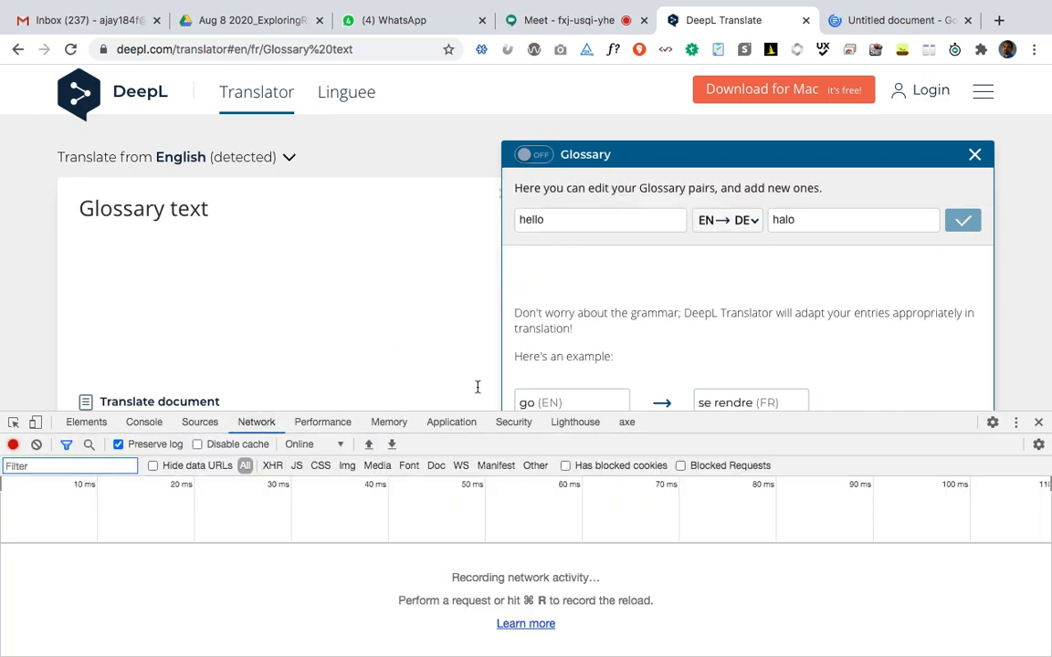
{"action": "left_click", "coordinate": [974, 155]}
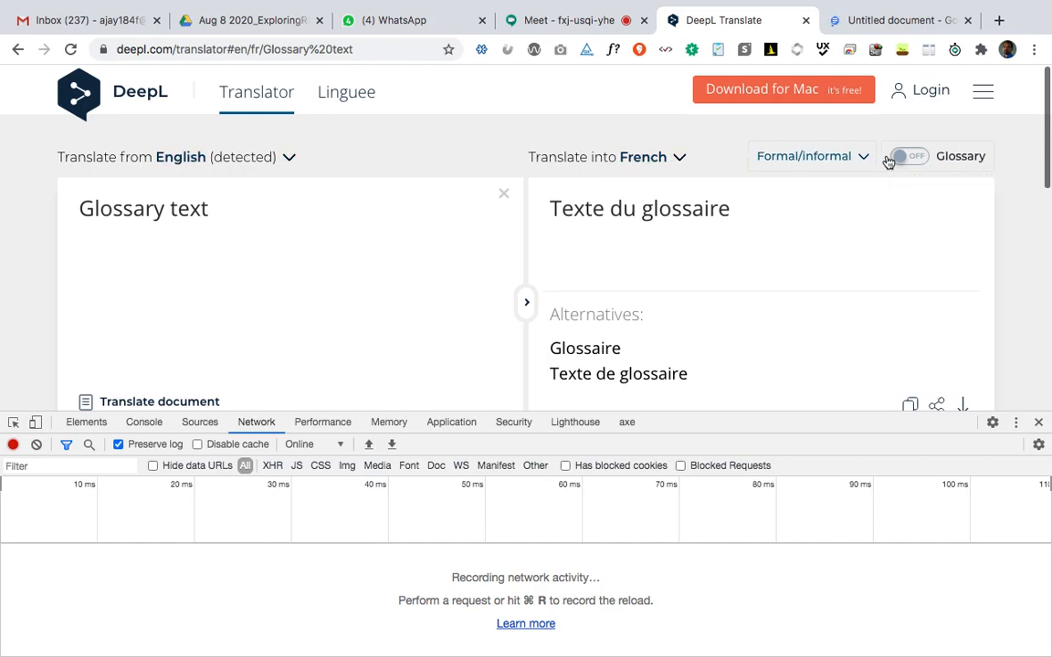
{"action": "left_click", "coordinate": [934, 163]}
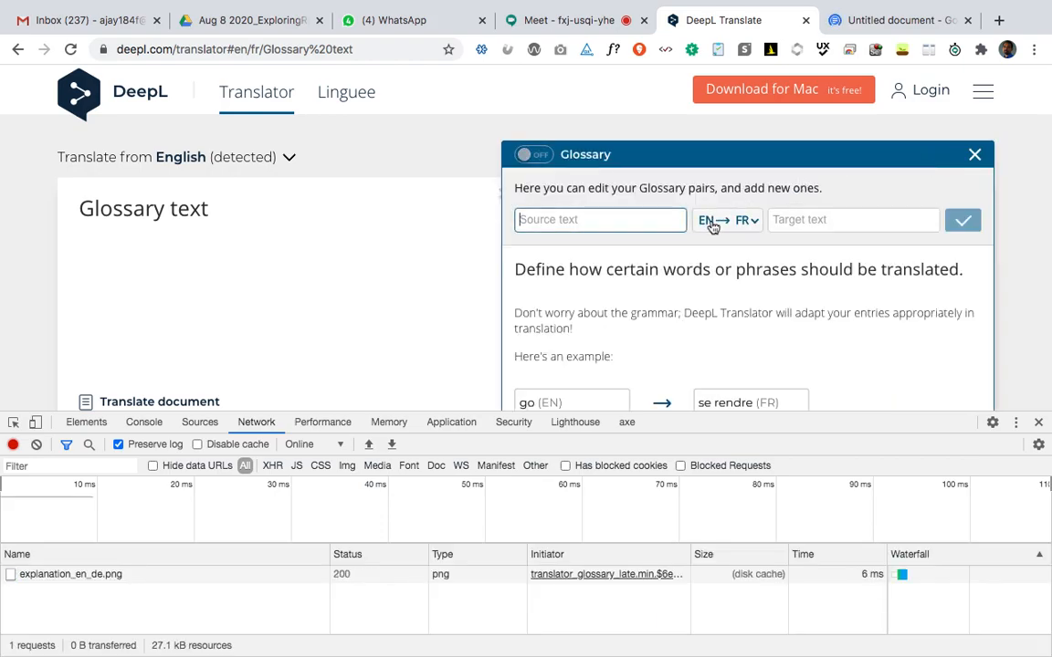
{"action": "left_click", "coordinate": [643, 221]}
{"action": "type", "text": "hello"}
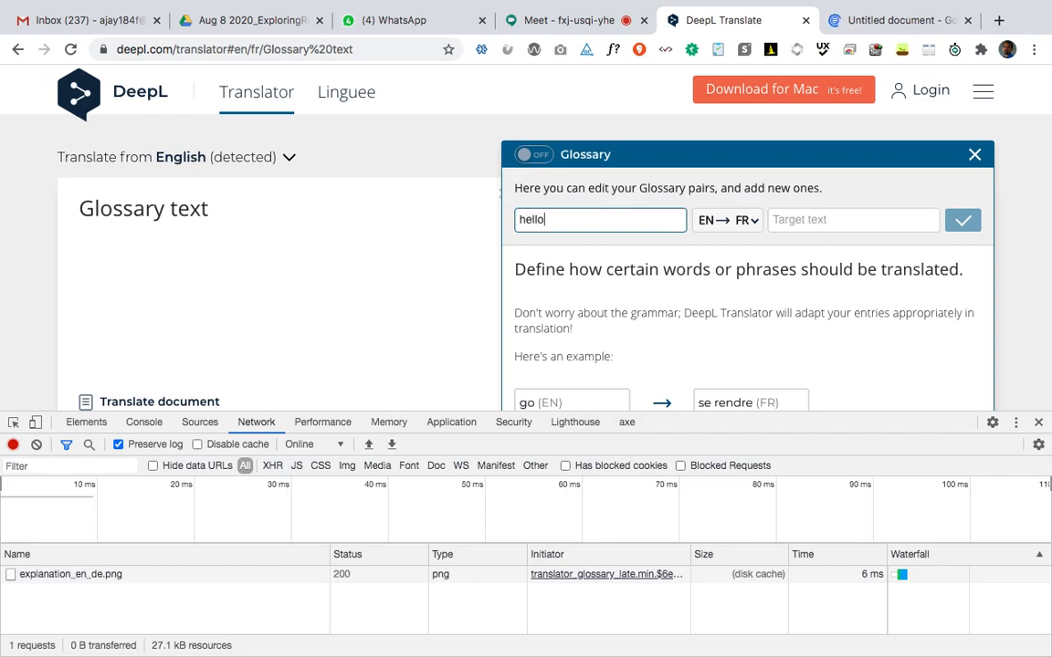
{"action": "key", "text": "Tab"}
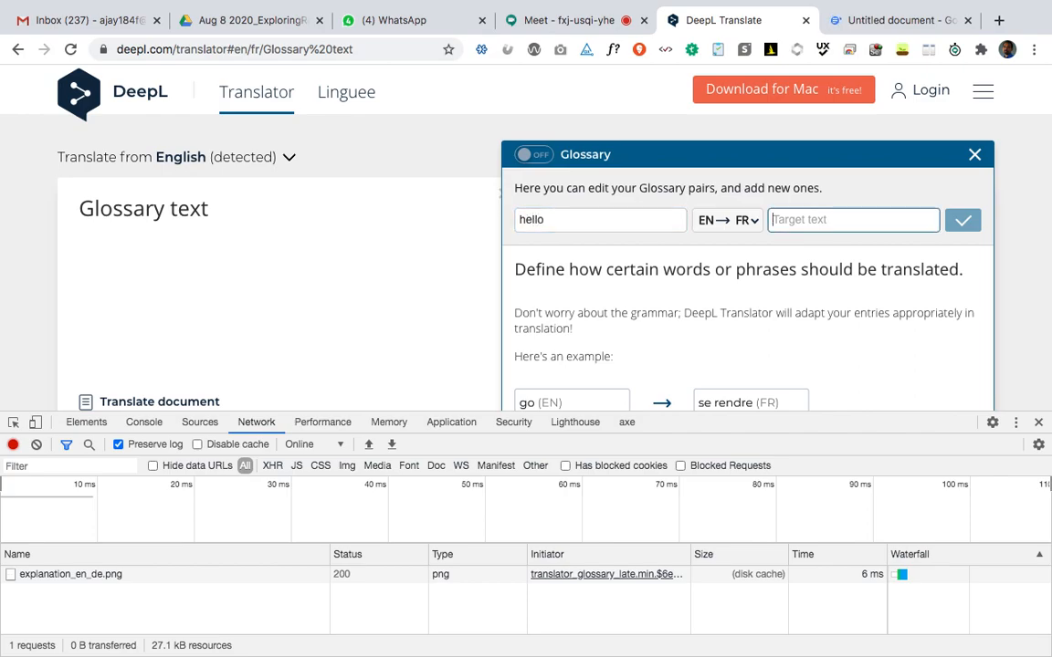
{"action": "type", "text": "halo"}
{"action": "left_click", "coordinate": [966, 222]}
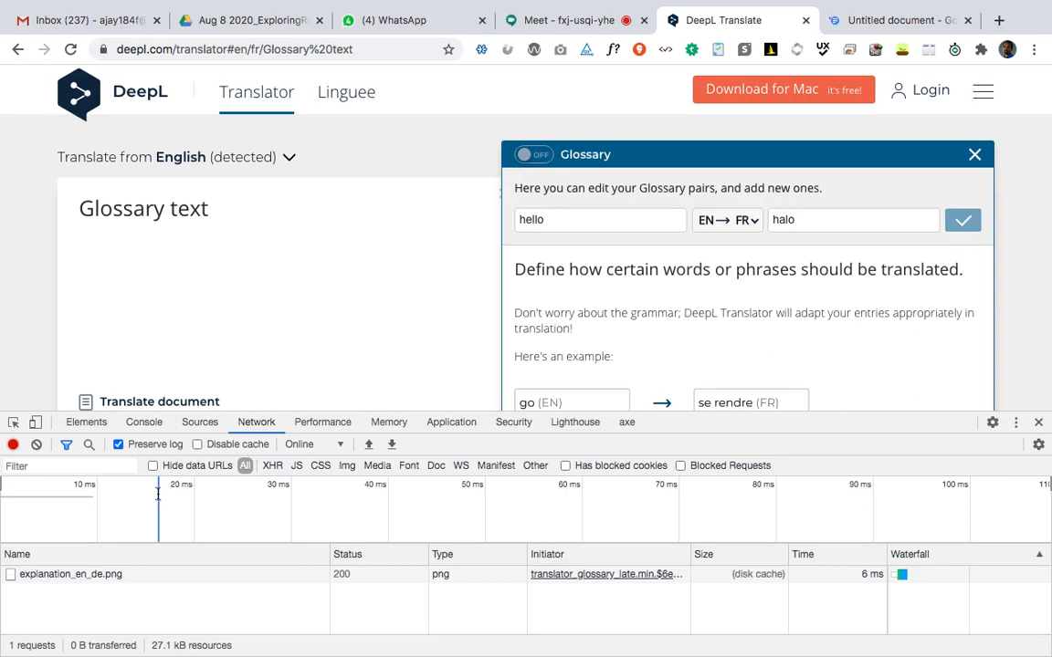
Check the browser console for errors related to saving the glossary pair, and close the developer tools.
{"action": "left_click", "coordinate": [157, 424]}
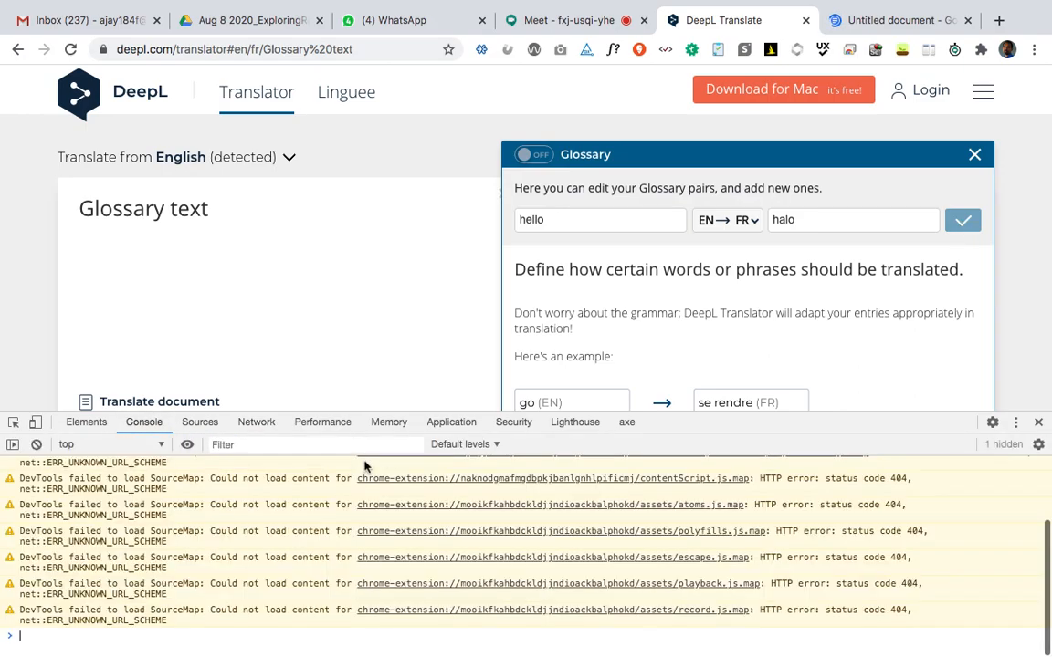
{"action": "scroll", "coordinate": [394, 559], "scroll_direction": "up", "scroll_amount": 5}
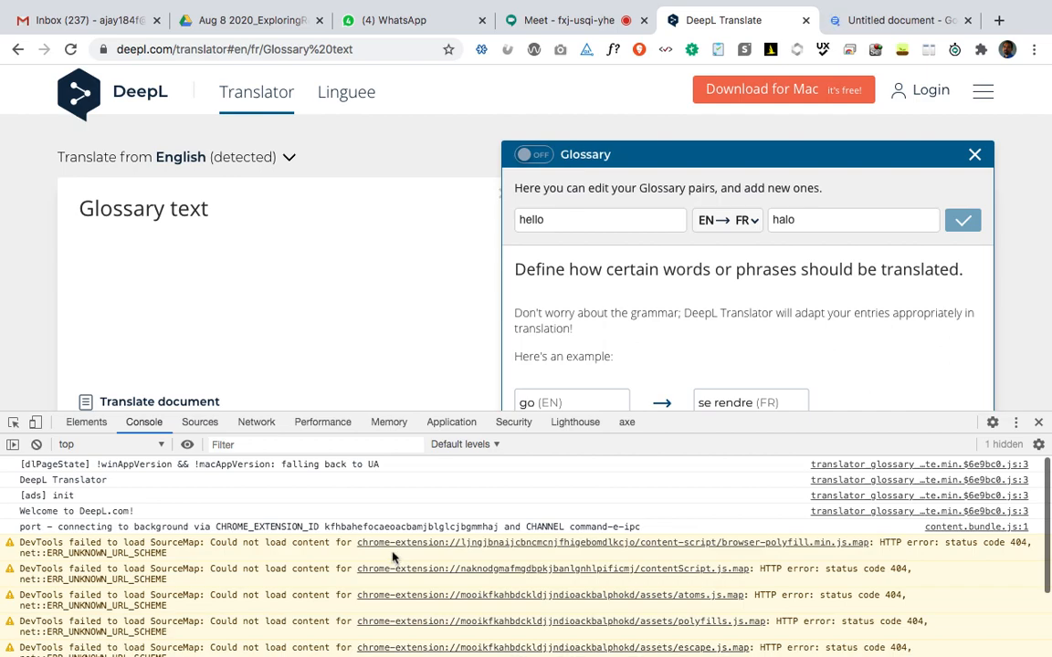
{"action": "left_click", "coordinate": [1038, 423]}
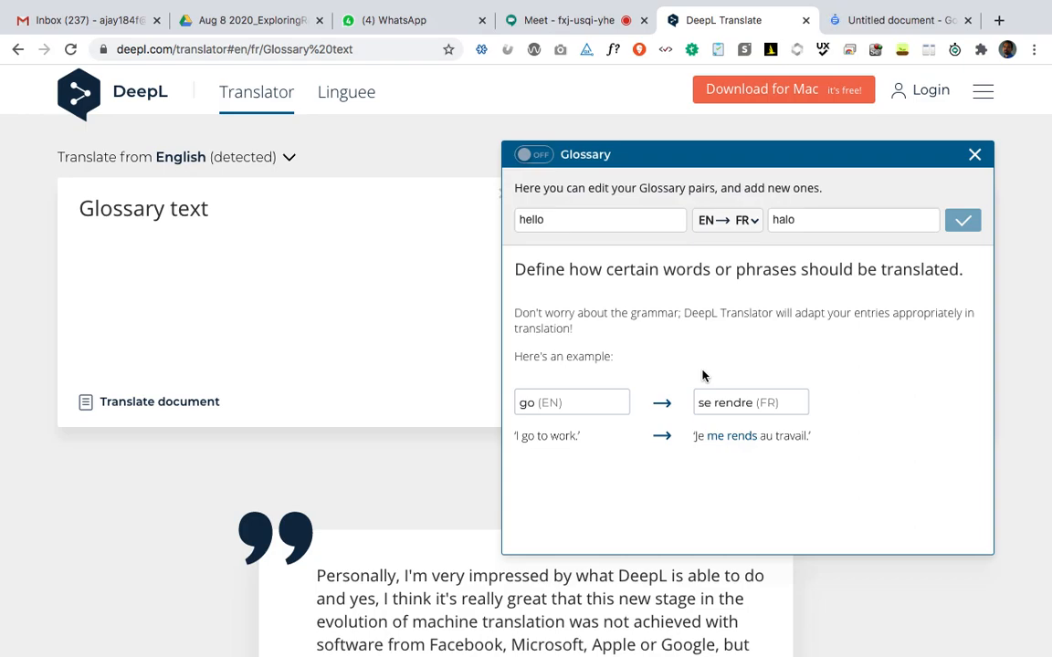
Replace the glossary pair with "Good" and "Guten" and set its direction to English to German.
{"action": "left_click_drag", "start_coordinate": [797, 219], "coordinate": [771, 219]}
{"action": "key", "text": "BackSpace"}
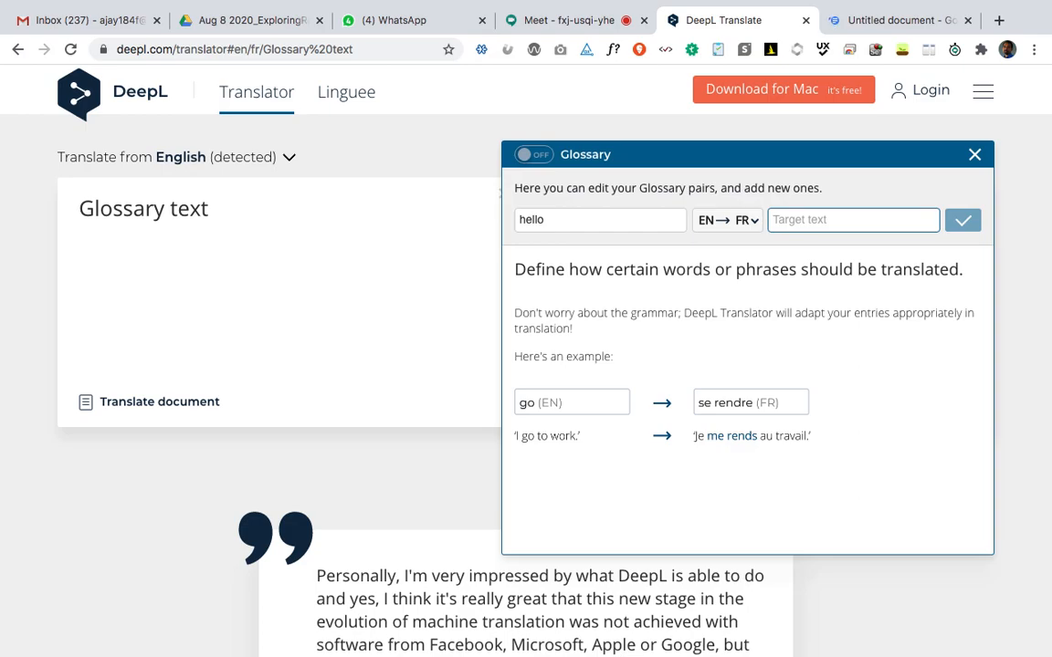
{"action": "key", "text": "shift+Tab"}
{"action": "type", "text": "Good"}
{"action": "key", "text": "Tab"}
{"action": "type", "text": "Guten"}
{"action": "left_click", "coordinate": [747, 222]}
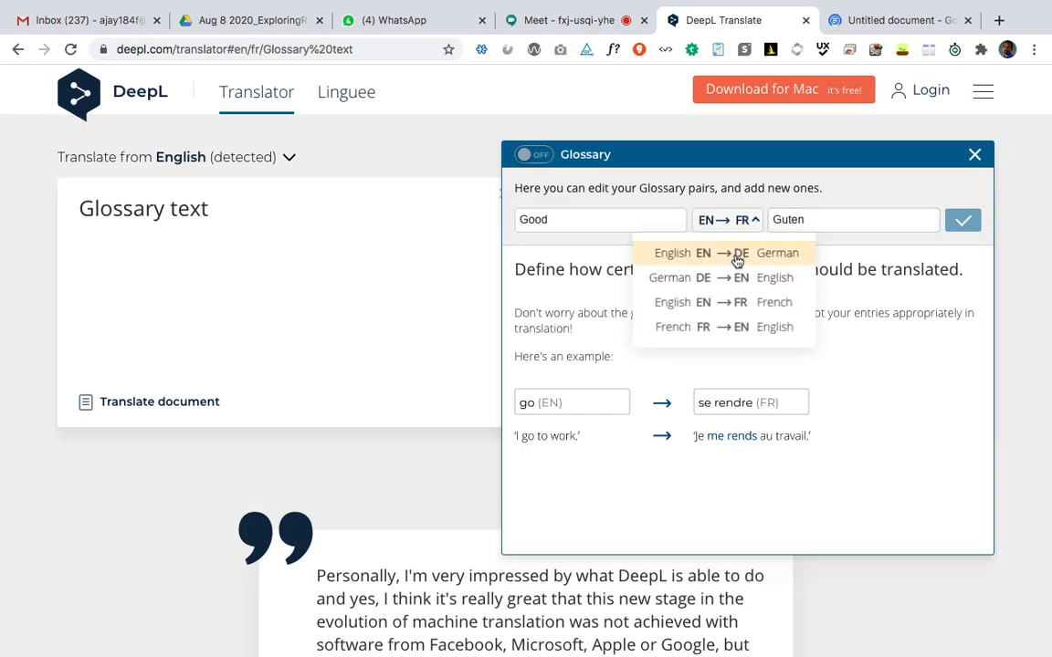
{"action": "left_click", "coordinate": [743, 251]}
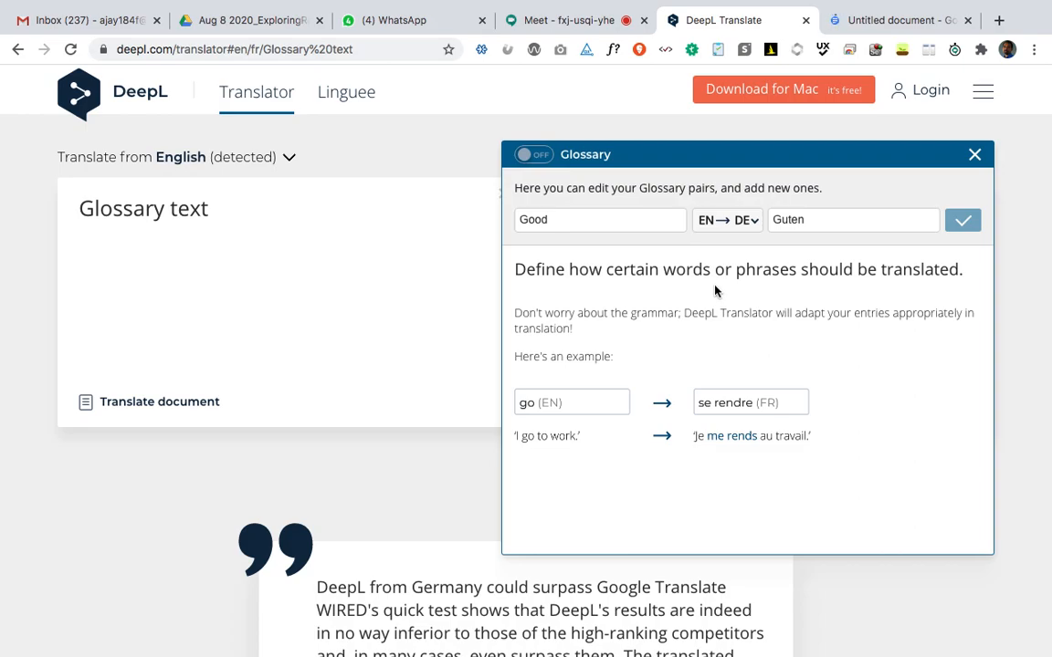
Replace the English to German glossary pair with "guten" and "good", try to save it, and close the glossary editor.
{"action": "double_click", "coordinate": [648, 225]}
{"action": "type", "text": "guten"}
{"action": "key", "text": "Tab"}
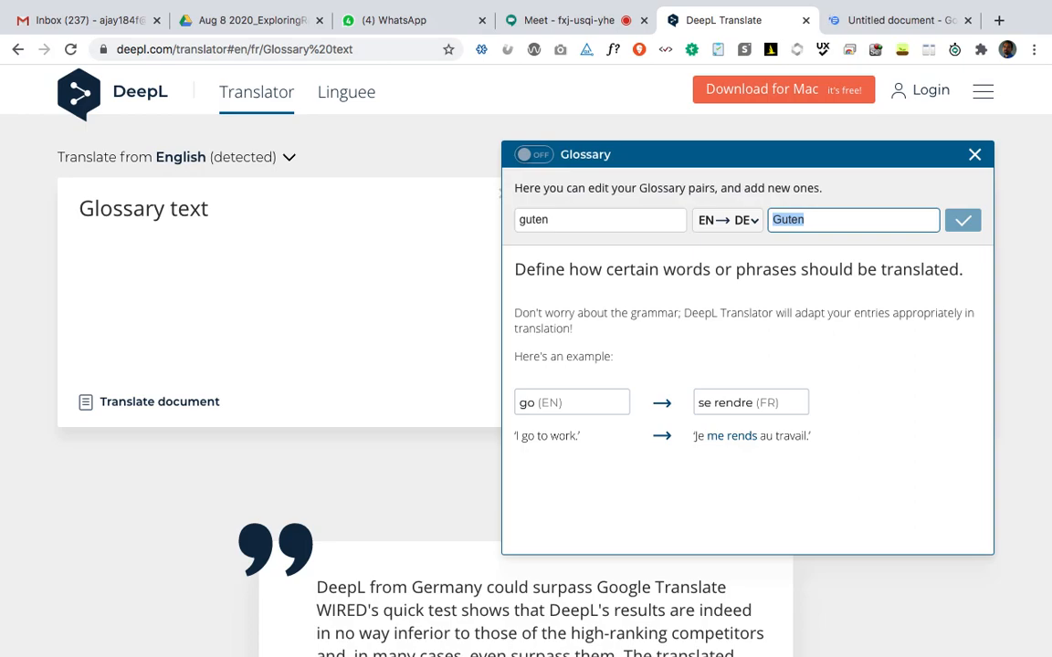
{"action": "type", "text": "good"}
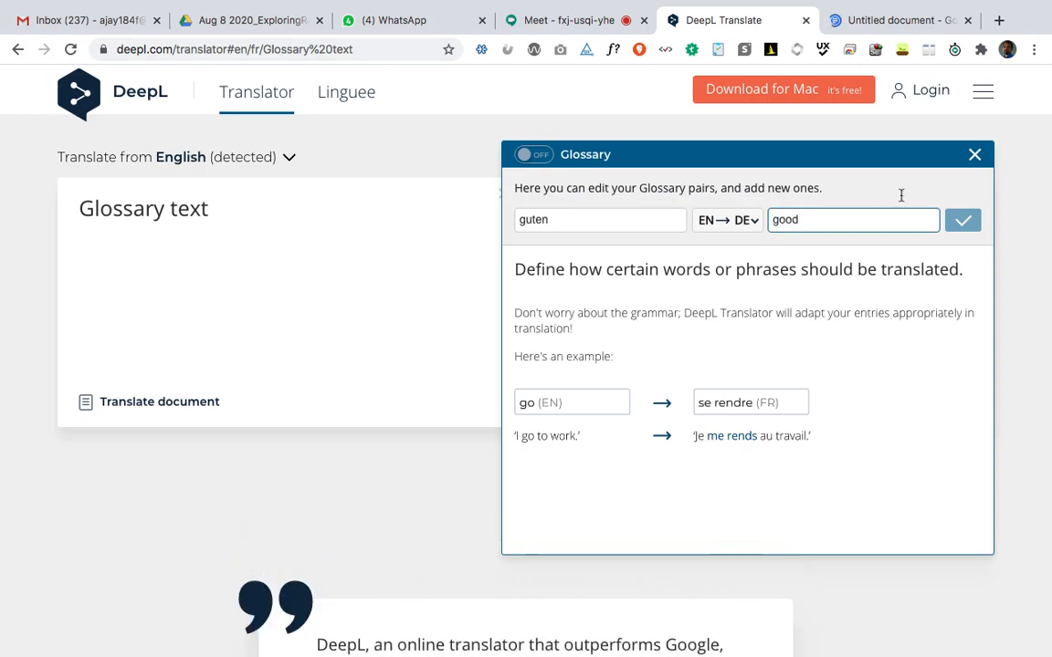
{"action": "left_click", "coordinate": [963, 223]}
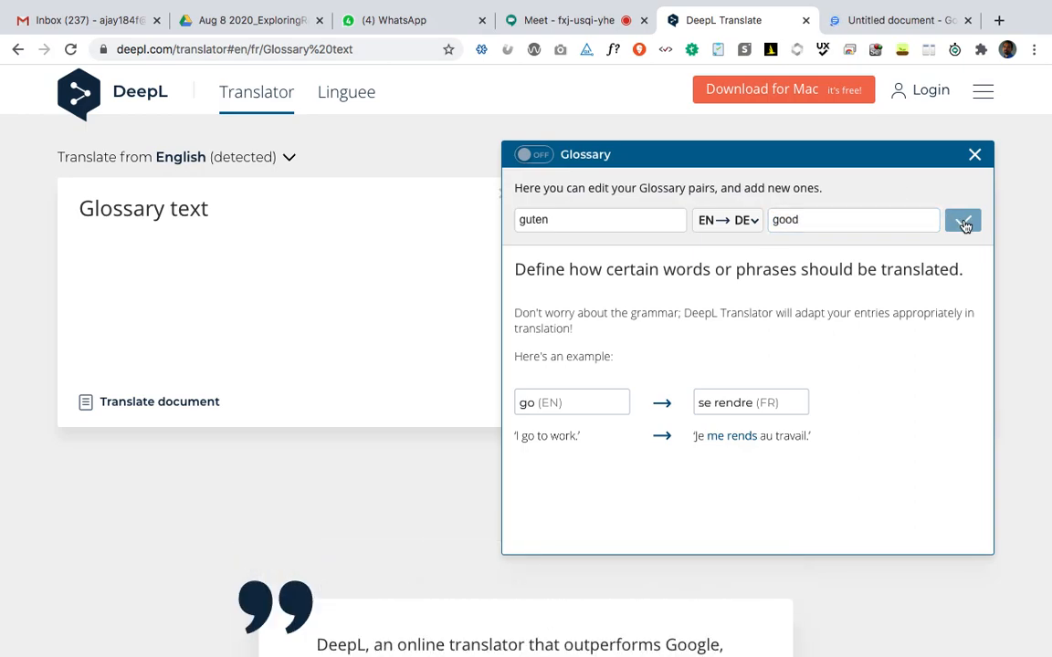
{"action": "left_click", "coordinate": [975, 154]}
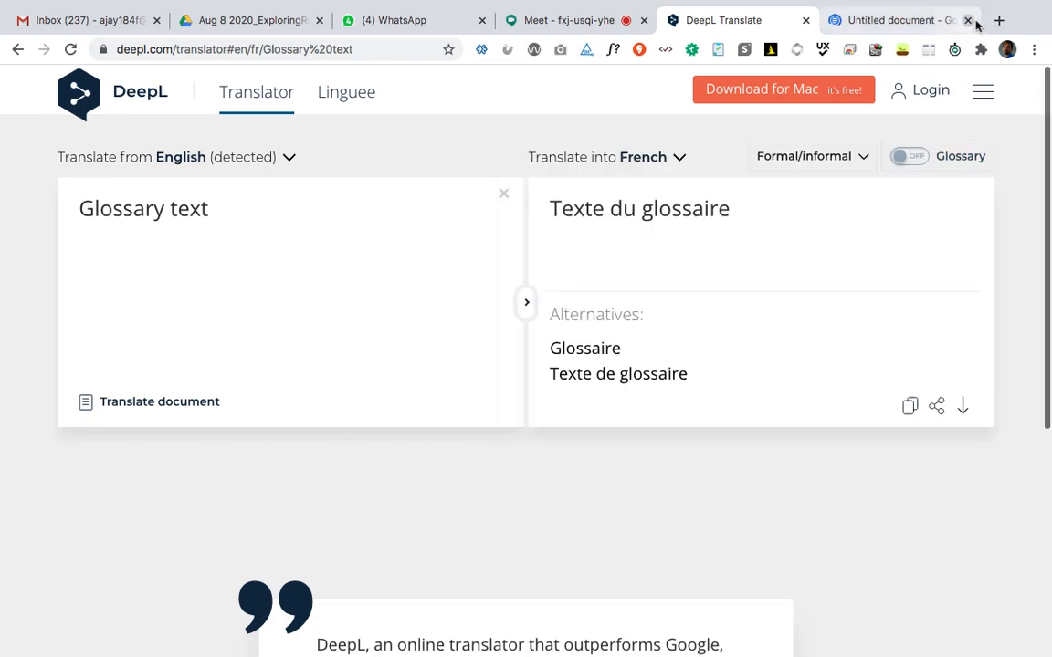
Close the untitled Google document and clear the translator's source text.
{"action": "left_click", "coordinate": [968, 20]}
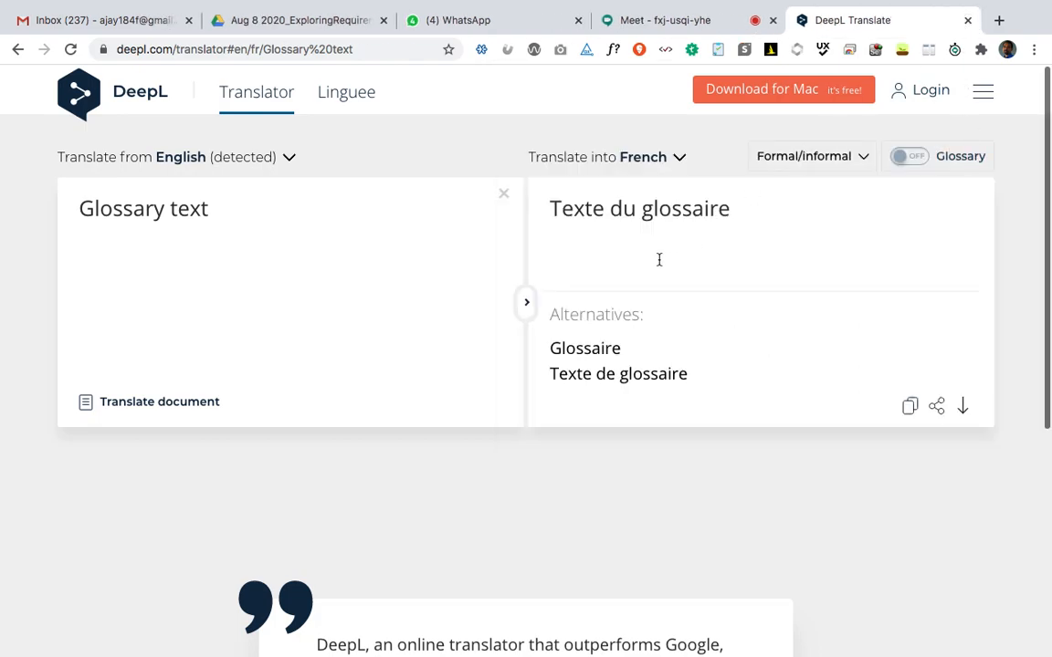
{"action": "left_click", "coordinate": [503, 194]}
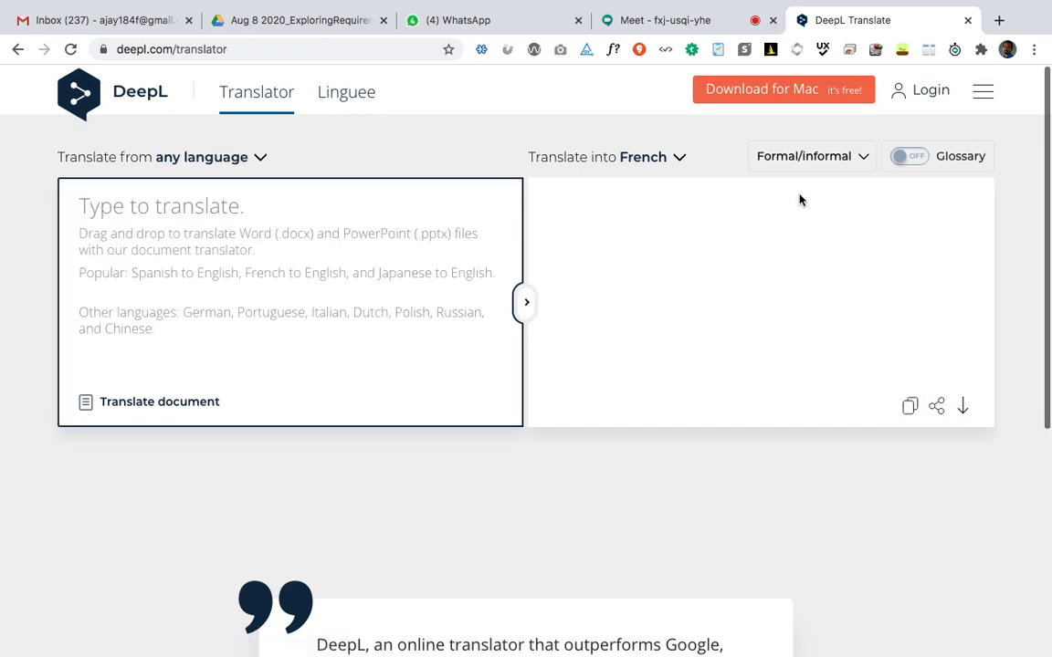
Try an English to German glossary pair of "good" and "guten" with the translator empty, then close the glossary editor.
{"action": "left_click", "coordinate": [909, 157]}
{"action": "left_click", "coordinate": [640, 213]}
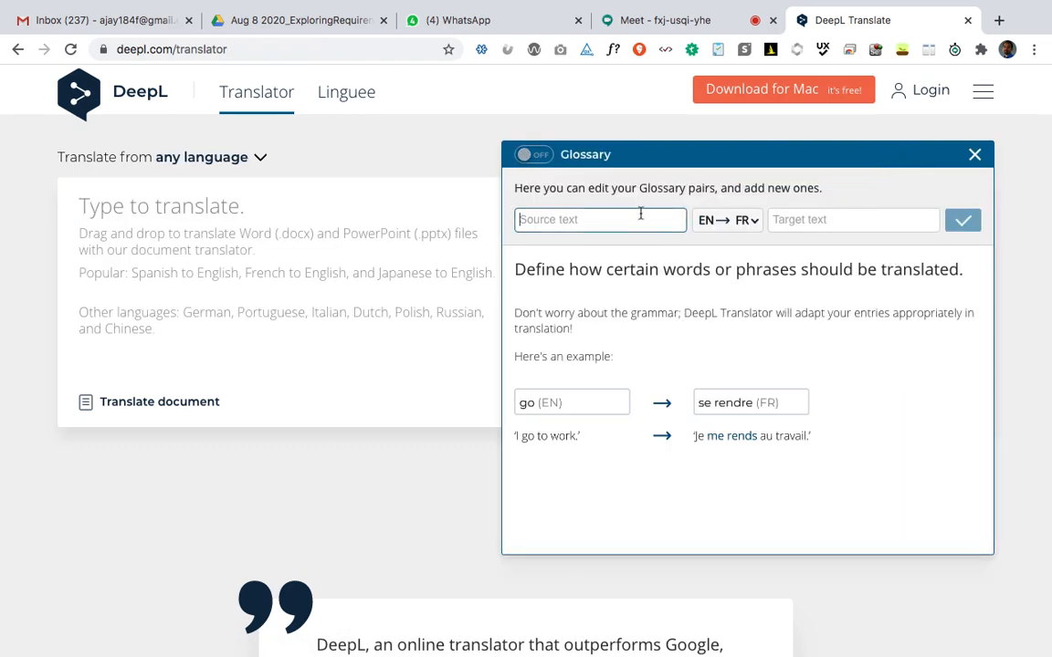
{"action": "type", "text": "gu"}
{"action": "type", "text": "ood"}
{"action": "key", "text": "Tab"}
{"action": "type", "text": "guten"}
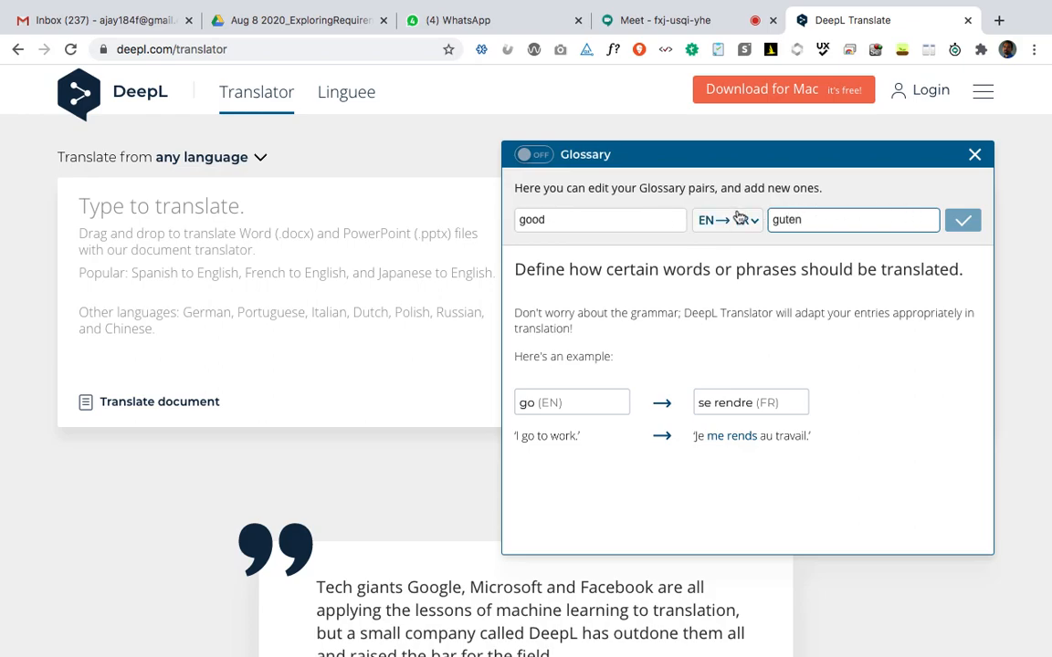
{"action": "left_click", "coordinate": [745, 221]}
{"action": "left_click", "coordinate": [741, 253]}
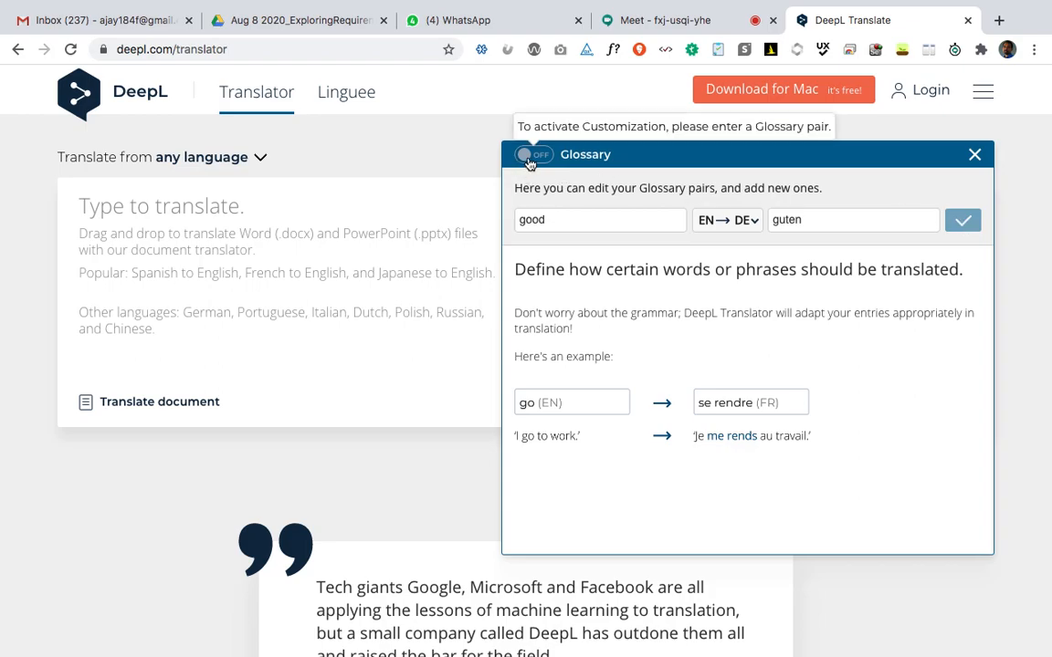
{"action": "left_click", "coordinate": [975, 155]}
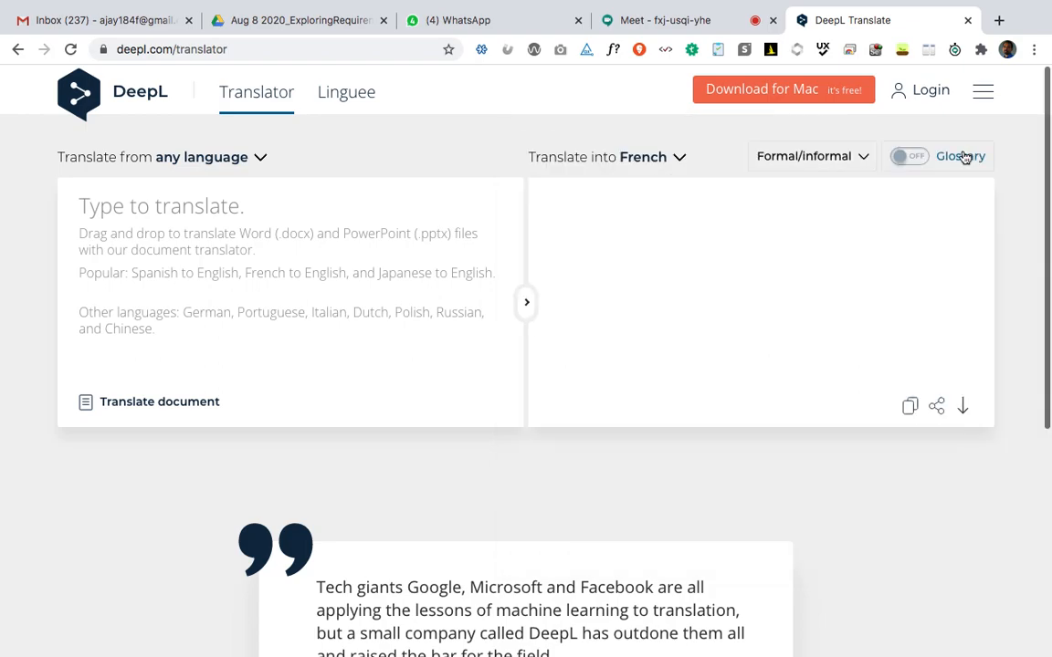
Switch to the Google Meet call, stop presenting the screen, and close the meeting details.
{"action": "left_click", "coordinate": [640, 19]}
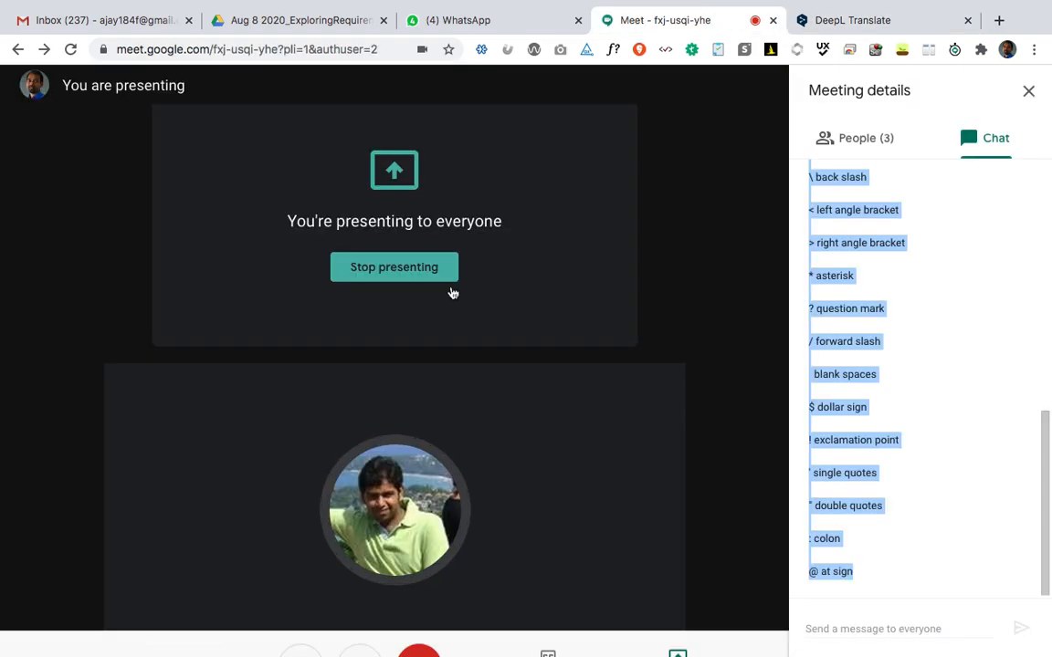
{"action": "left_click", "coordinate": [423, 268]}
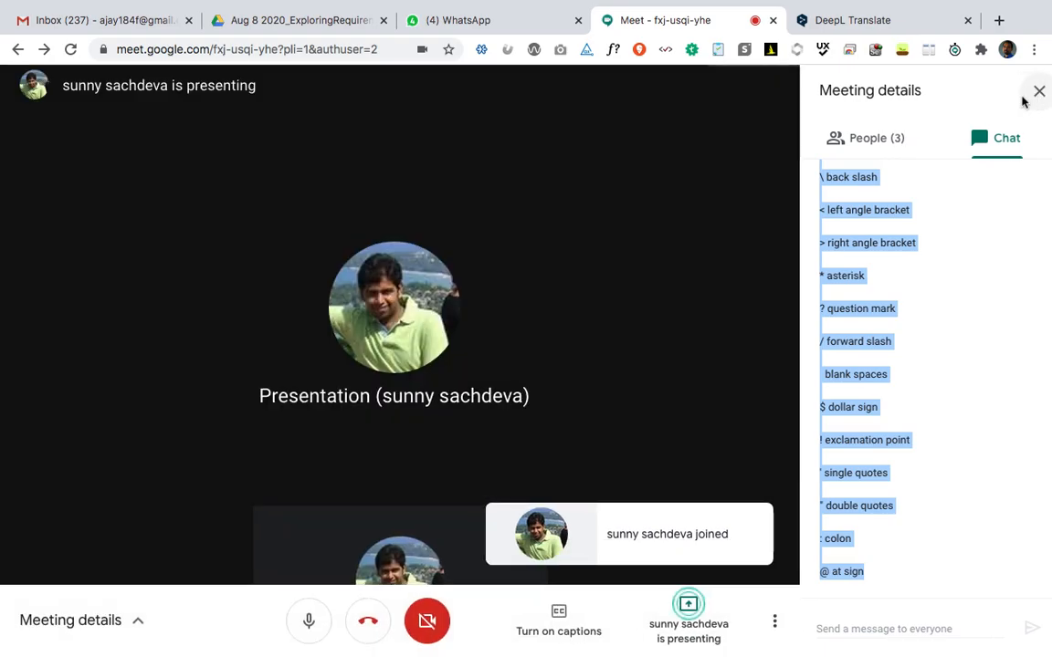
{"action": "left_click", "coordinate": [1031, 94]}
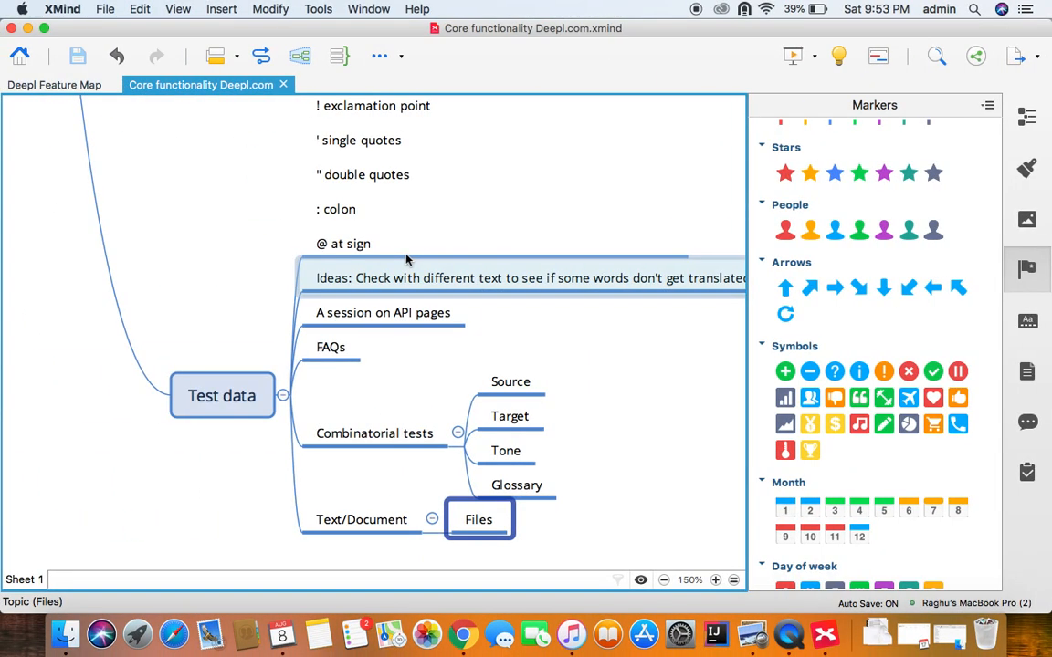
In the XMind map, add a sibling topic after "Invalid characters in file names" under Investigate in the Bugs branch.
{"action": "left_click", "coordinate": [339, 523]}
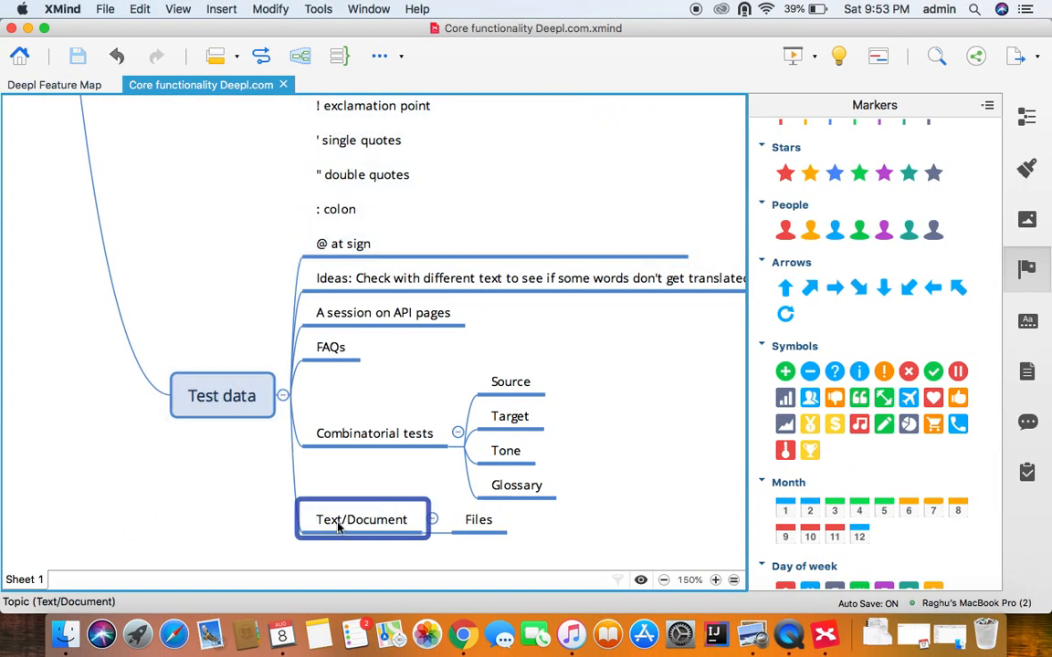
{"action": "scroll", "coordinate": [130, 253], "scroll_direction": "up", "scroll_amount": 5}
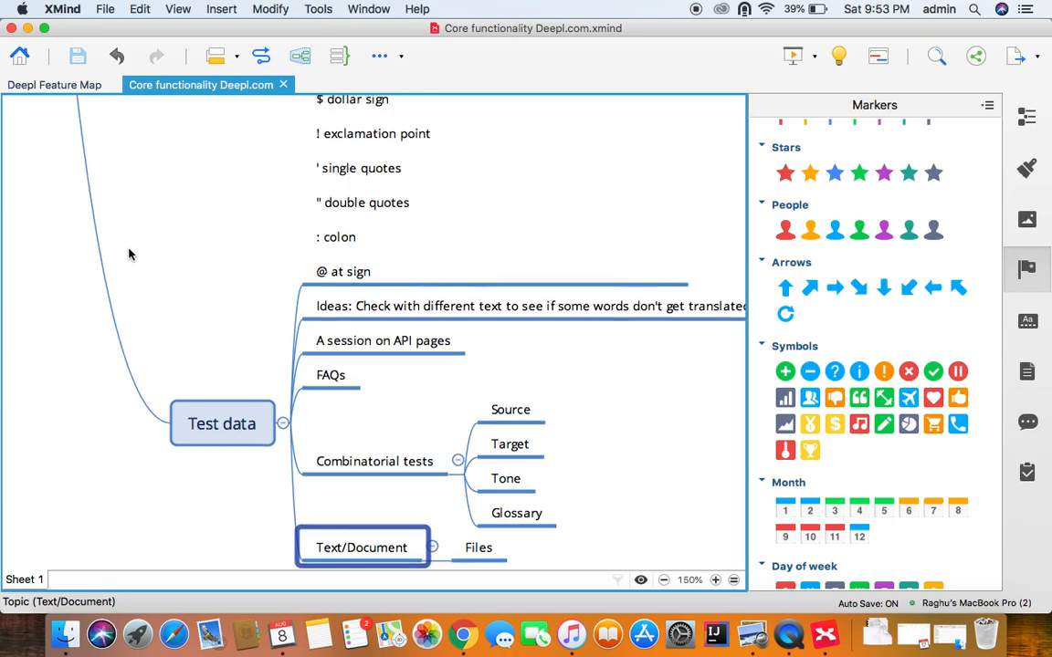
{"action": "scroll", "coordinate": [130, 253], "scroll_direction": "left", "scroll_amount": 10}
{"action": "scroll", "coordinate": [130, 253], "scroll_direction": "up", "scroll_amount": 10}
{"action": "scroll", "coordinate": [130, 253], "scroll_direction": "left", "scroll_amount": 8}
{"action": "scroll", "coordinate": [130, 252], "scroll_direction": "right", "scroll_amount": 5}
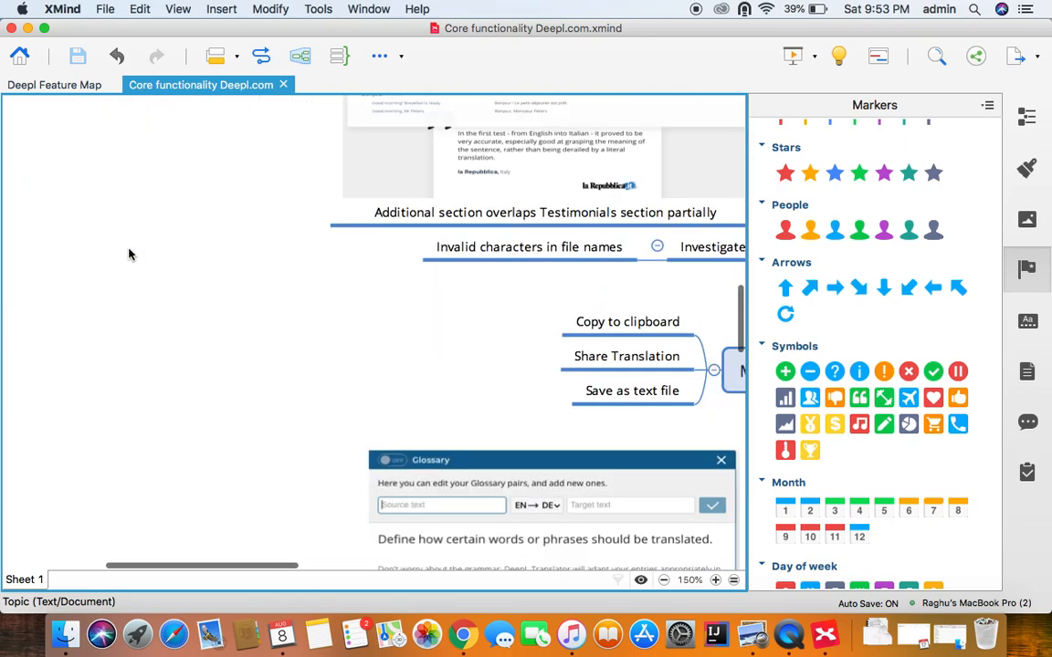
{"action": "left_click", "coordinate": [358, 272]}
{"action": "key", "text": "Return"}
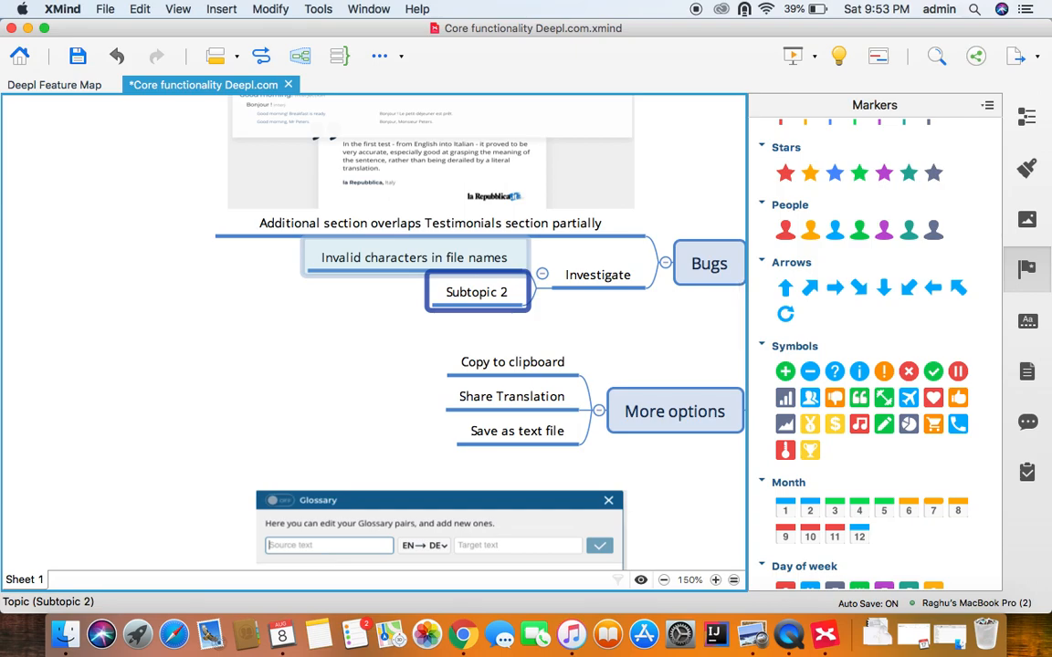
Present the entire screen in the Google Meet call, return to XMind, and hide the screen-sharing notice.
{"action": "right_click", "coordinate": [463, 637]}
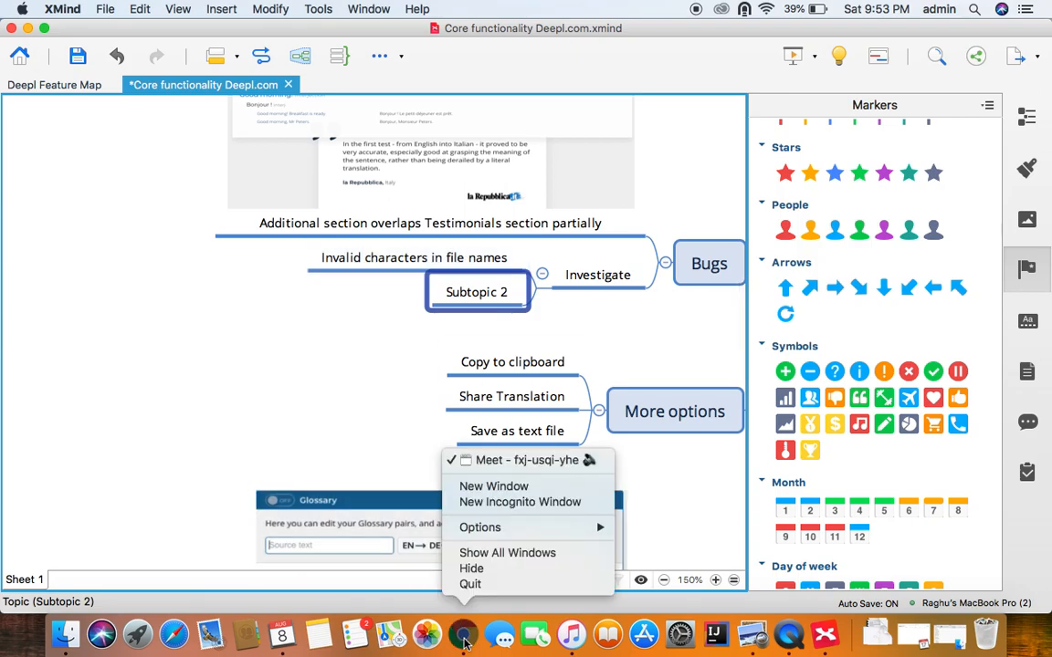
{"action": "left_click", "coordinate": [511, 461]}
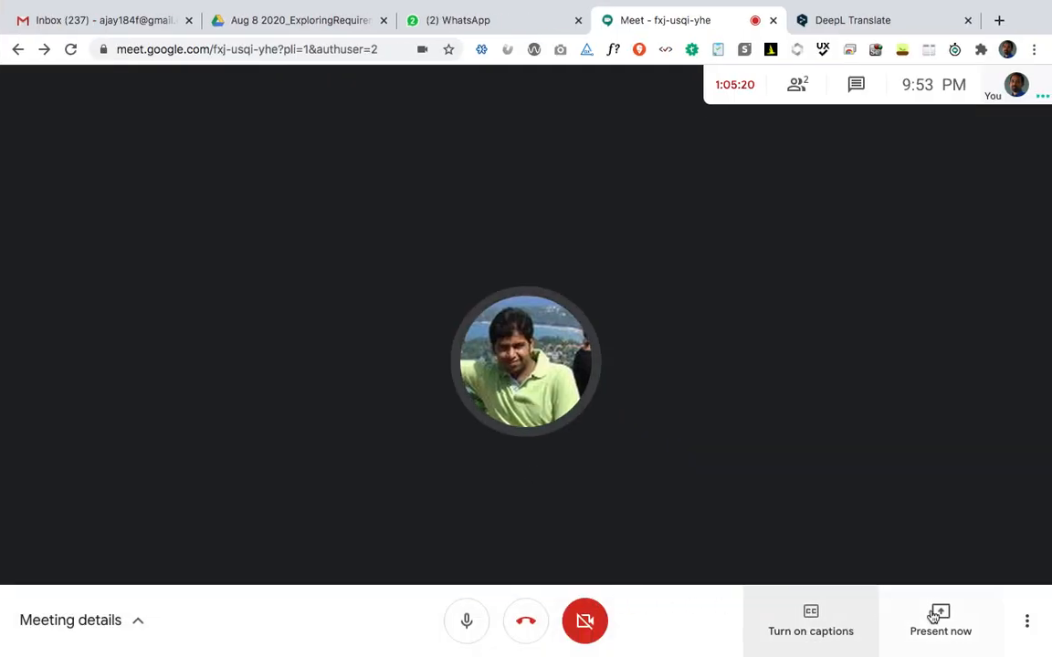
{"action": "left_click", "coordinate": [937, 618]}
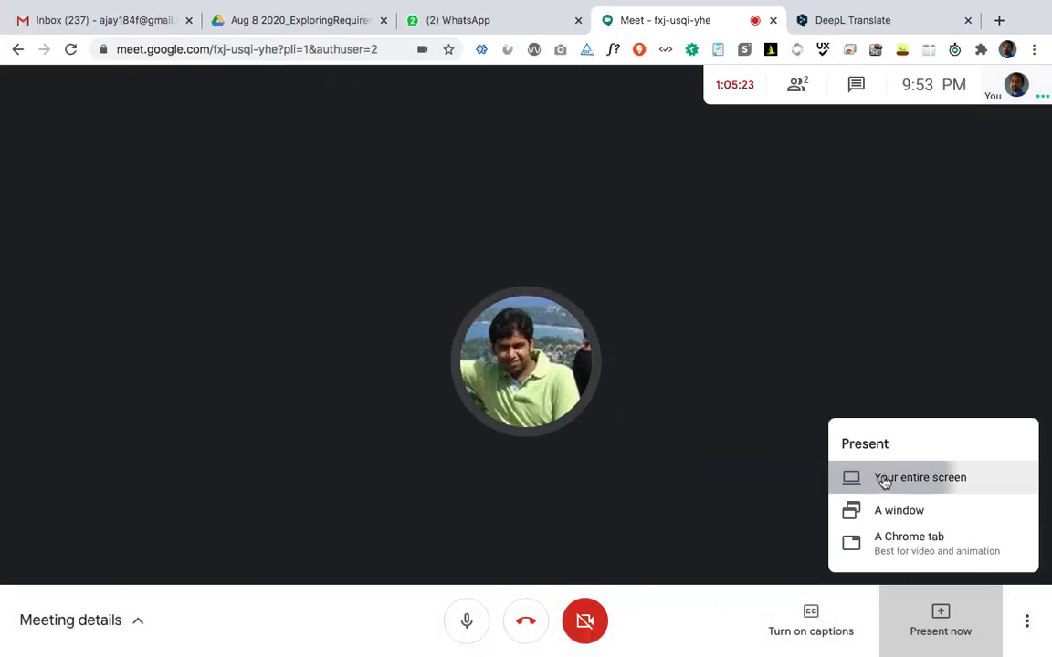
{"action": "left_click", "coordinate": [884, 480]}
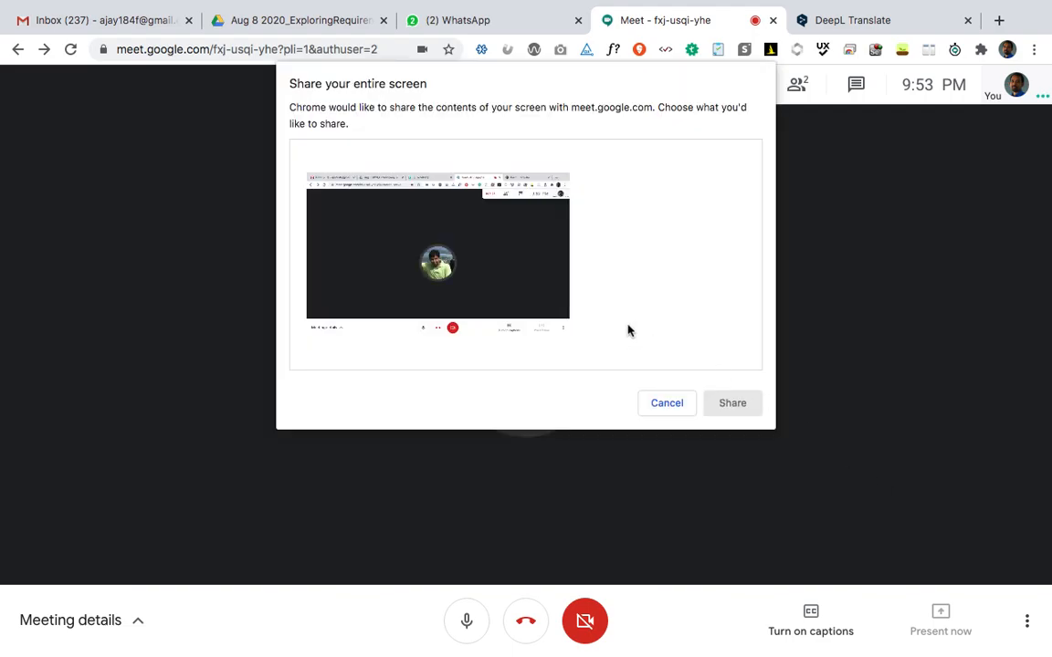
{"action": "left_click", "coordinate": [749, 404]}
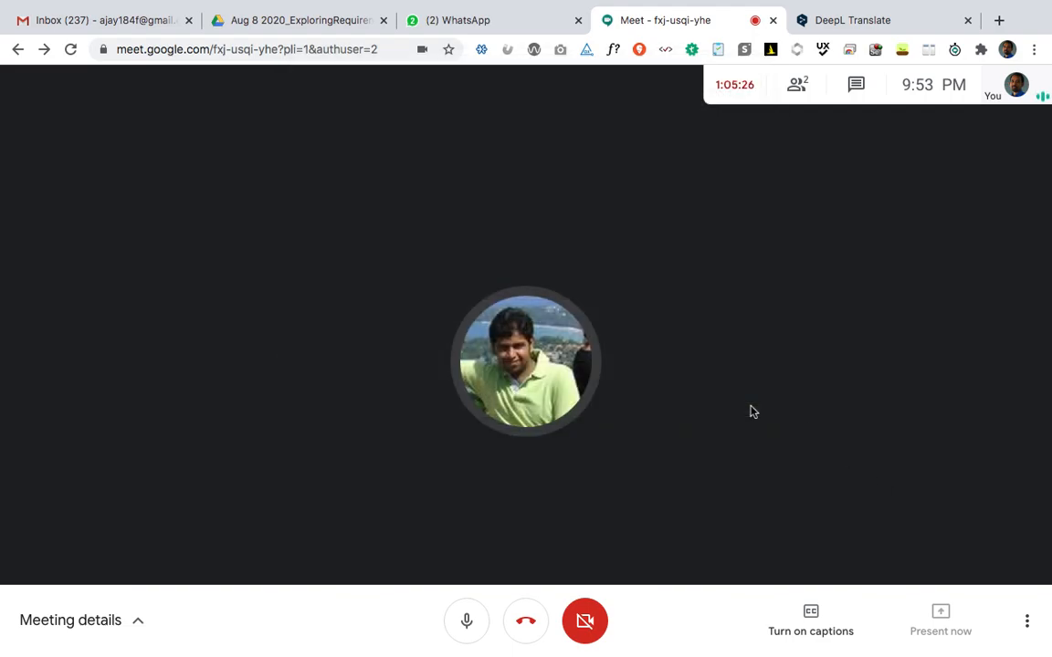
{"action": "key", "text": "super+Tab"}
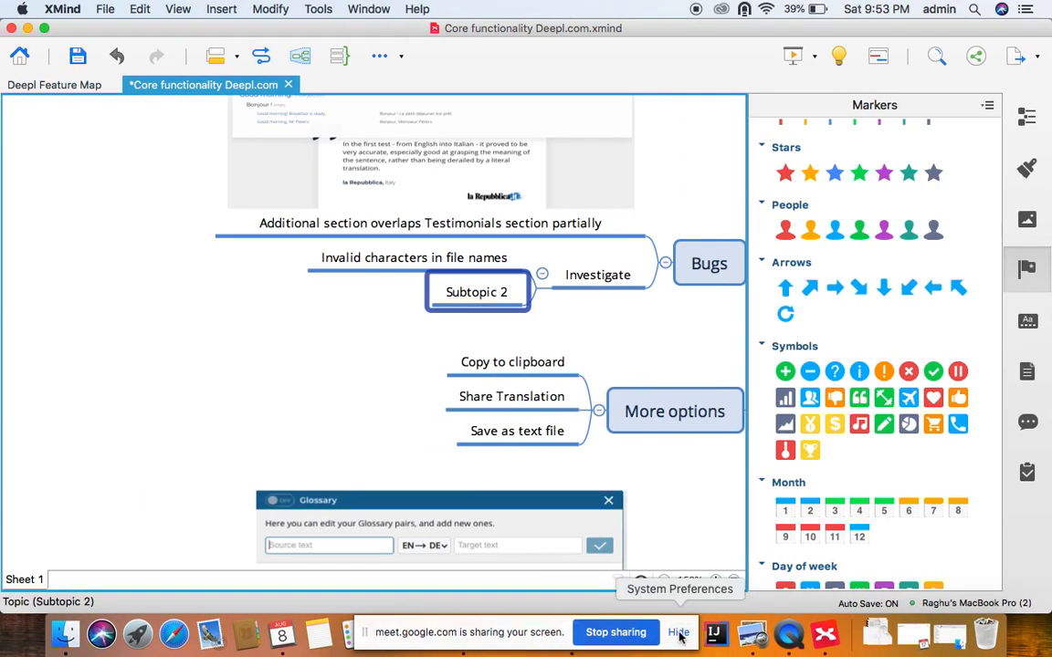
{"action": "left_click", "coordinate": [678, 636]}
Rename the new topic under Investigate as "Glossary".
{"action": "left_click", "coordinate": [454, 293]}
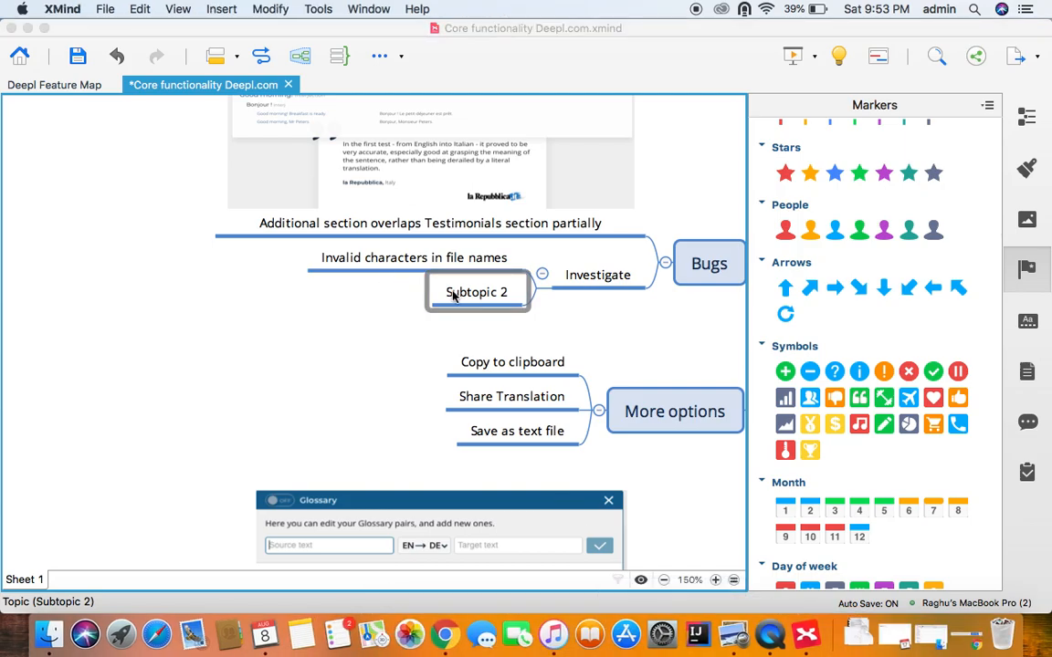
{"action": "double_click", "coordinate": [454, 293]}
{"action": "type", "text": "Gloss"}
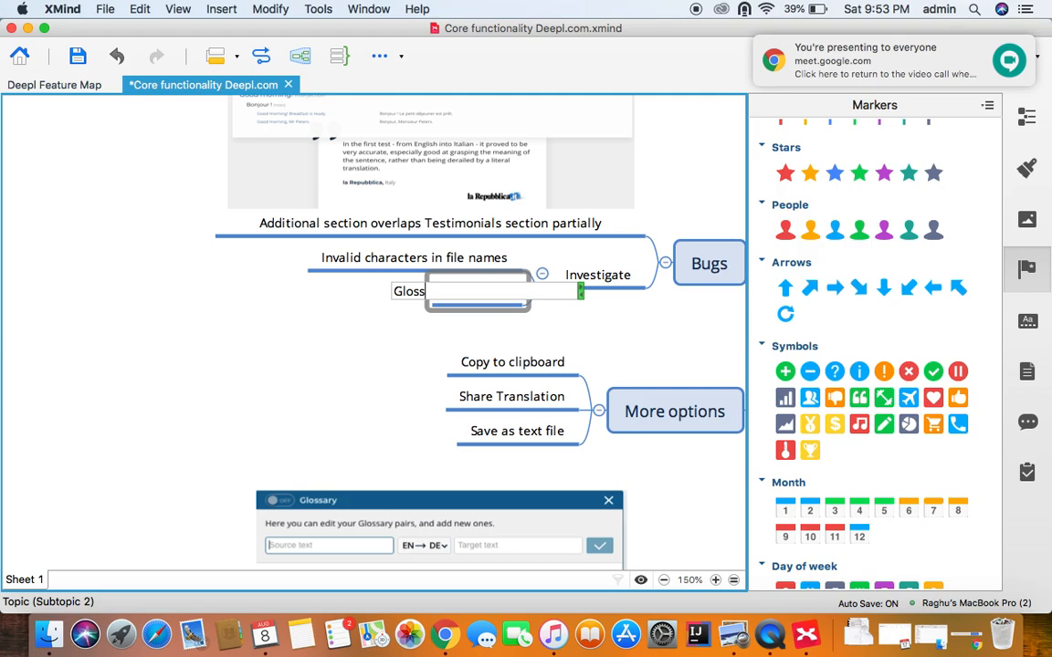
{"action": "type", "text": "ary"}
{"action": "key", "text": "Return"}
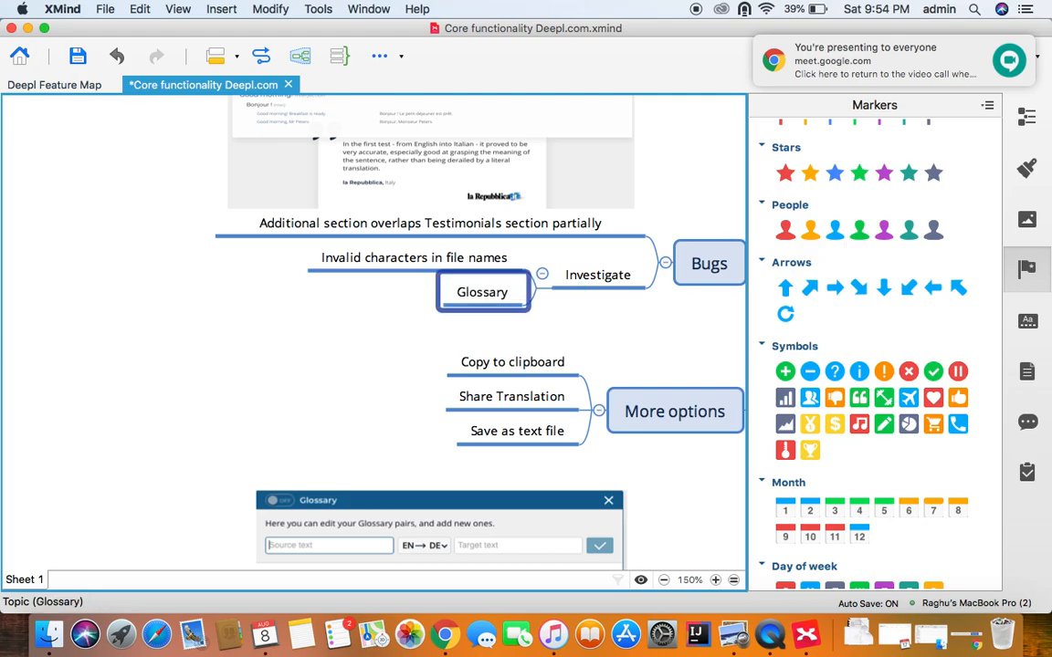
Add a subtopic to Glossary under Investigate noting that it did not work on my browser but worked on the colleague's browser.
{"action": "key", "text": "Tab"}
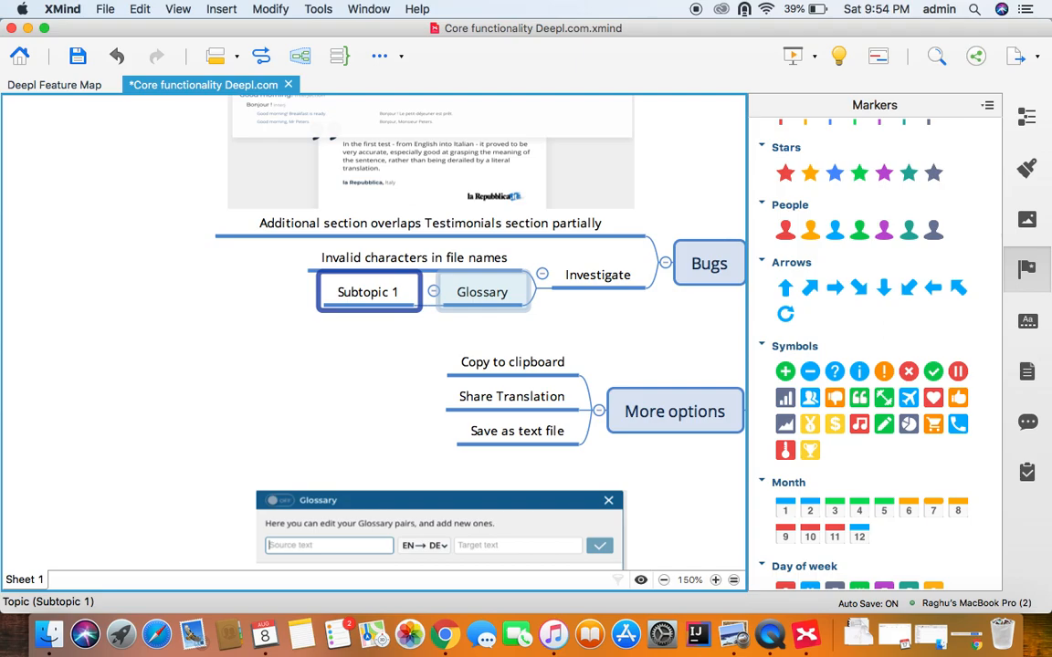
{"action": "left_click", "coordinate": [461, 292]}
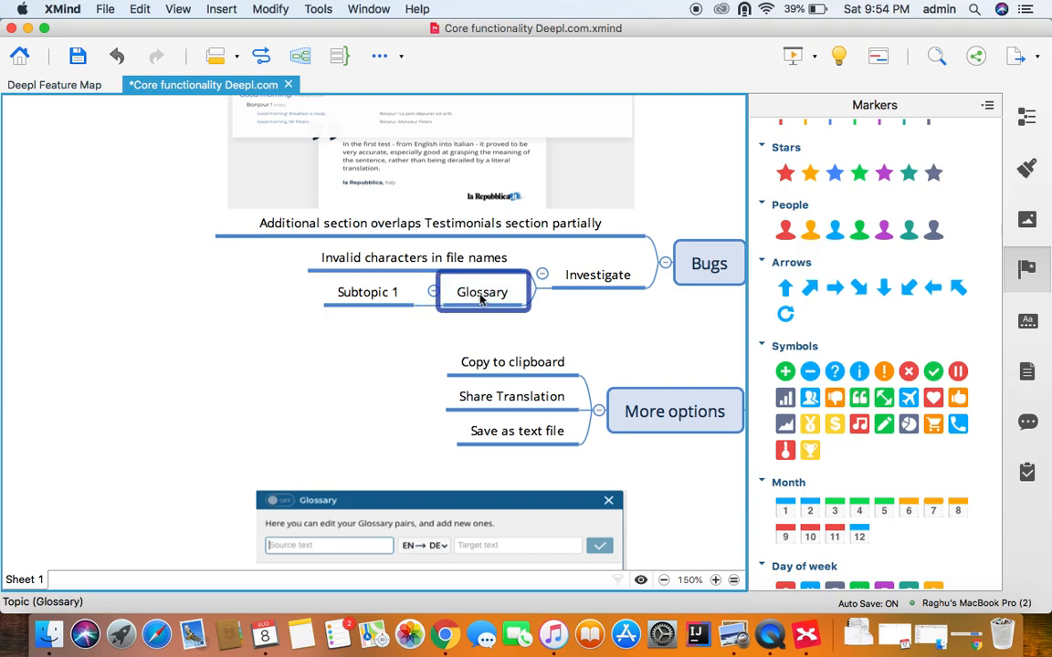
{"action": "left_click", "coordinate": [395, 293]}
{"action": "type", "text": "Di"}
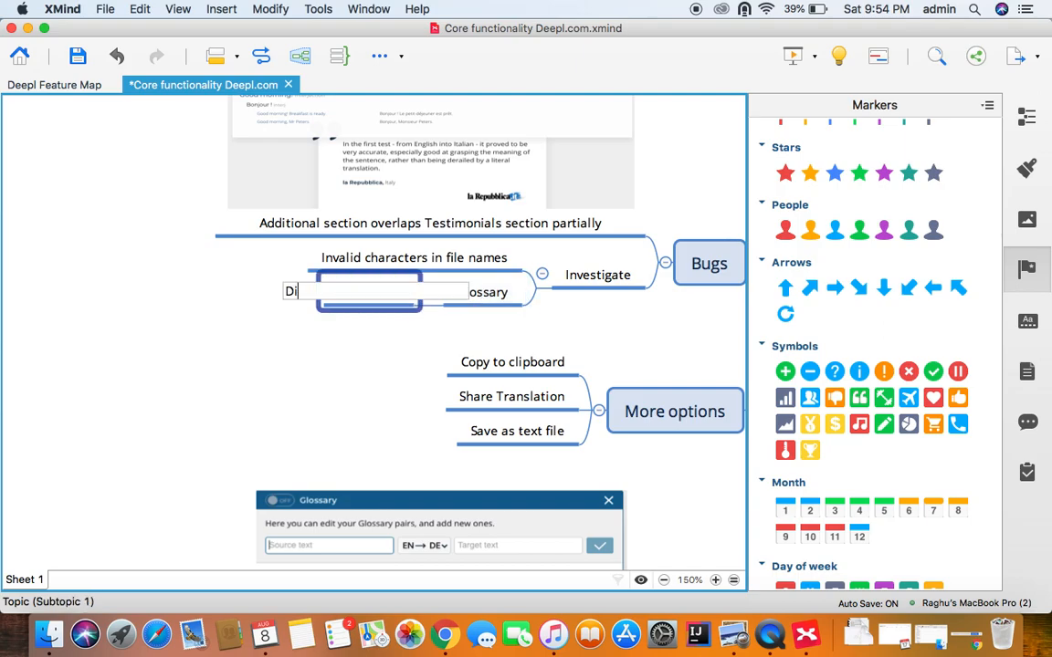
{"action": "type", "text": "d not work on my "}
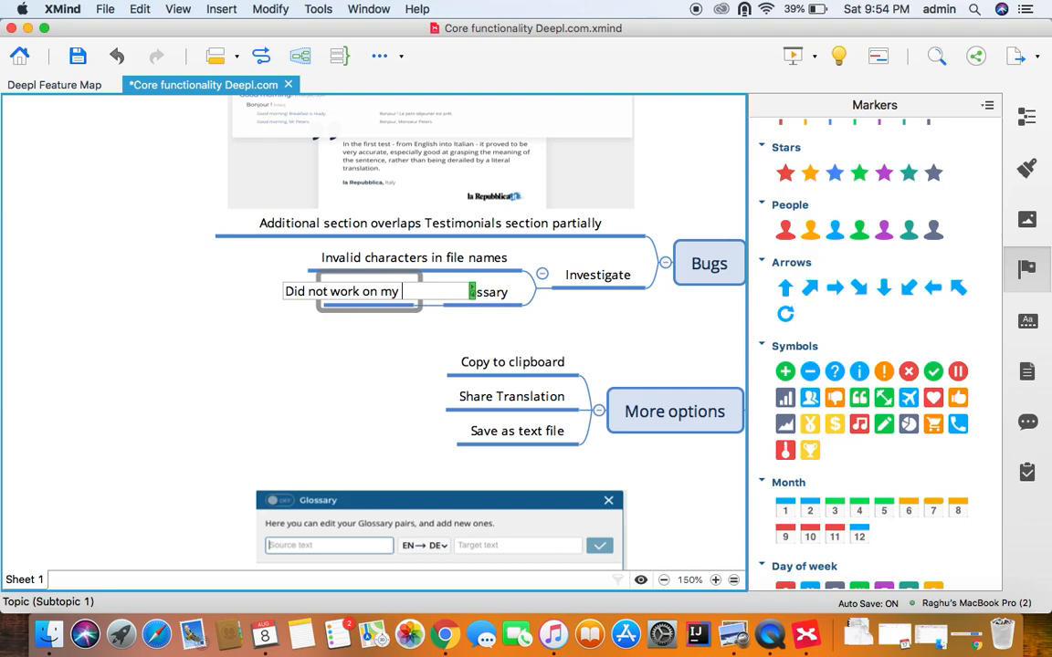
{"action": "type", "text": "browser. Worked on S"}
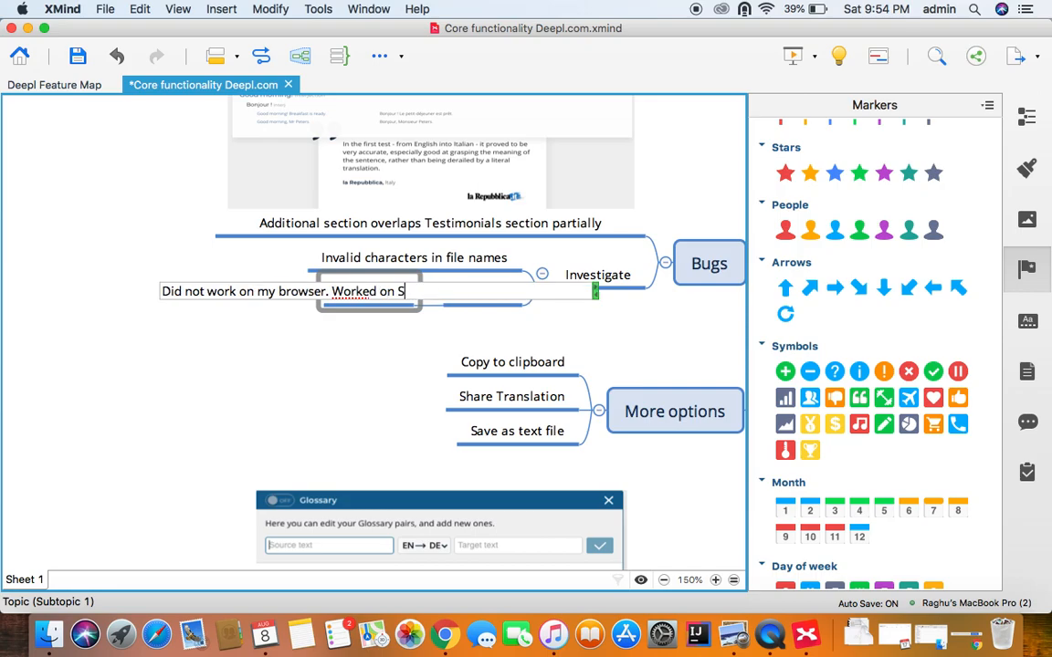
{"action": "type", "text": "unny's brow"}
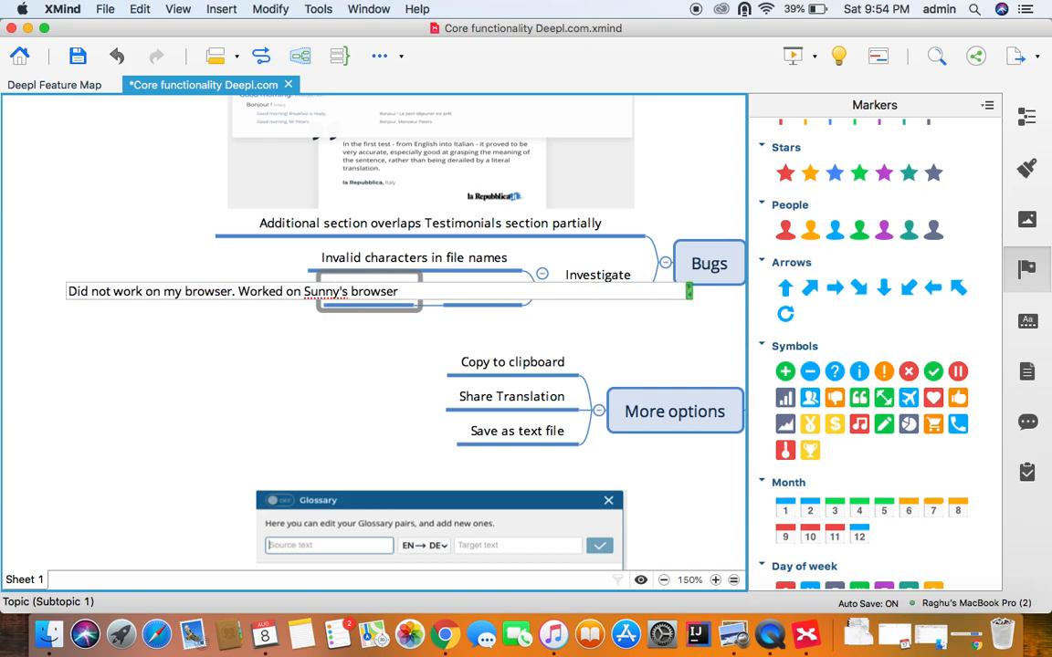
{"action": "type", "text": "ser"}
{"action": "key", "text": "Return"}
{"action": "left_click", "coordinate": [390, 375]}
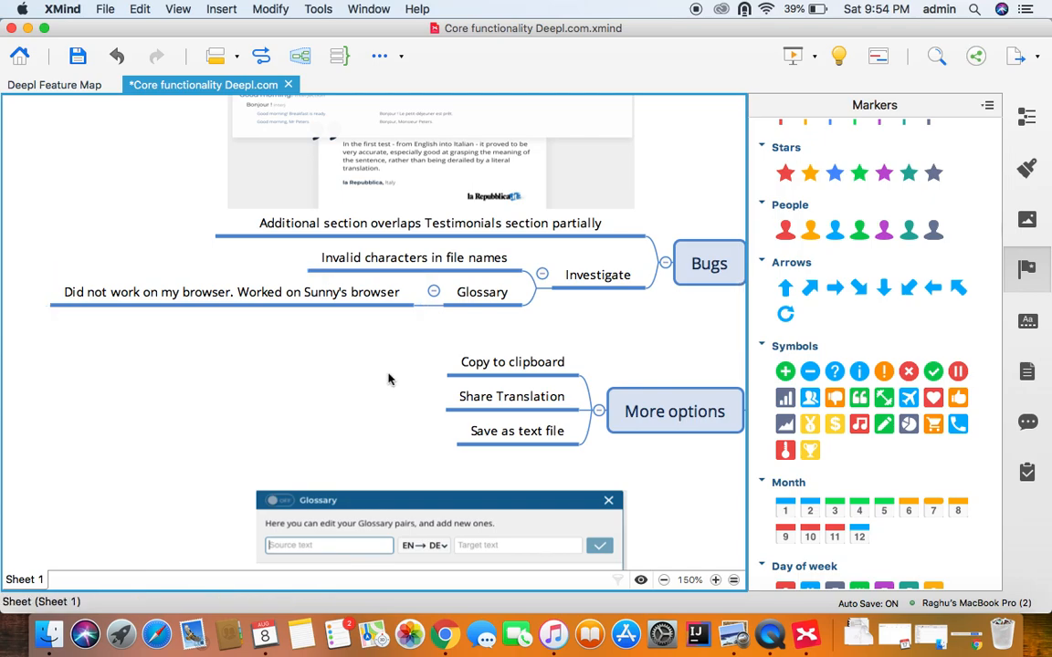
Review the Combinatorial tests and Text/Document topics at the end of the Test data branch.
{"action": "scroll", "coordinate": [388, 379], "scroll_direction": "down", "scroll_amount": 20}
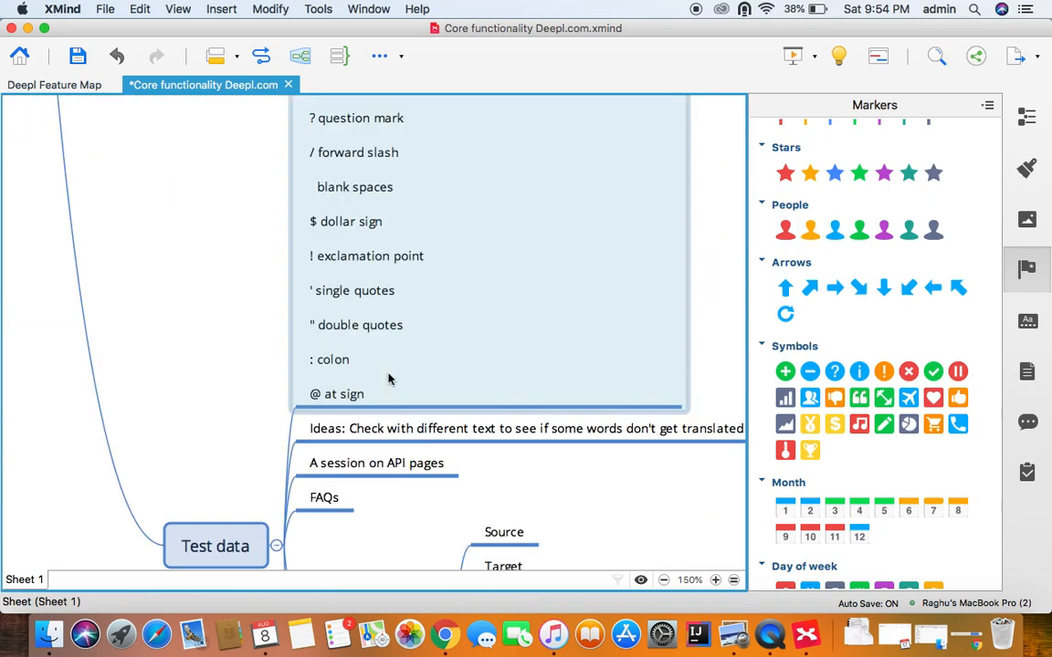
{"action": "scroll", "coordinate": [388, 379], "scroll_direction": "down", "scroll_amount": 10}
{"action": "scroll", "coordinate": [388, 379], "scroll_direction": "left", "scroll_amount": 5}
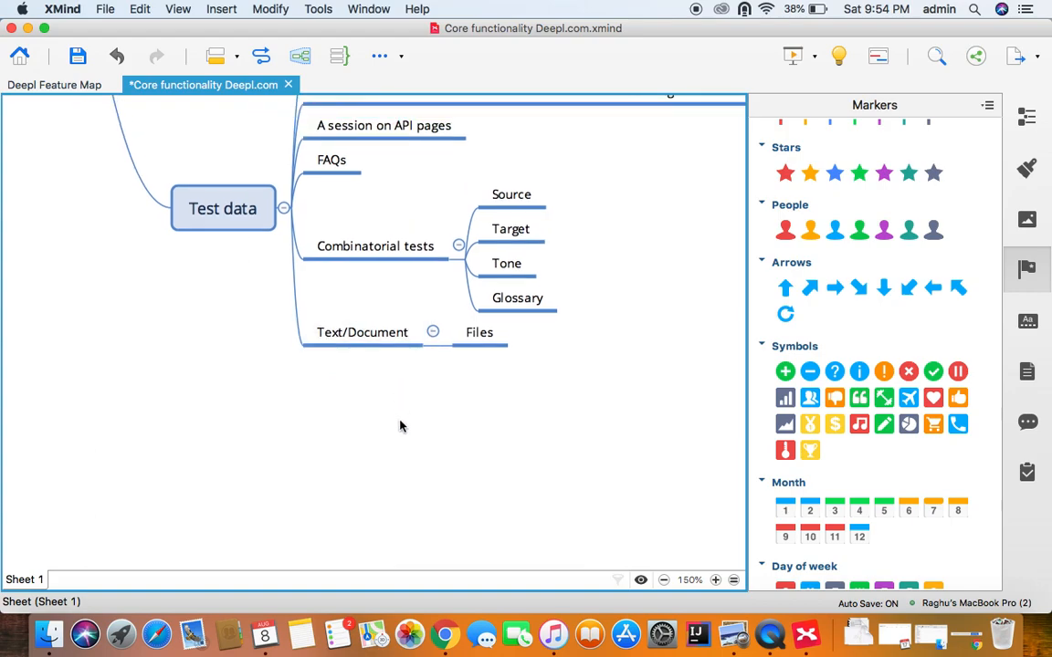
Add two topics, "Network" and "After Login", after Text/Document in the Test data branch.
{"action": "scroll", "coordinate": [399, 420], "scroll_direction": "up", "scroll_amount": 2}
{"action": "scroll", "coordinate": [399, 420], "scroll_direction": "left", "scroll_amount": 3}
{"action": "left_click", "coordinate": [419, 359]}
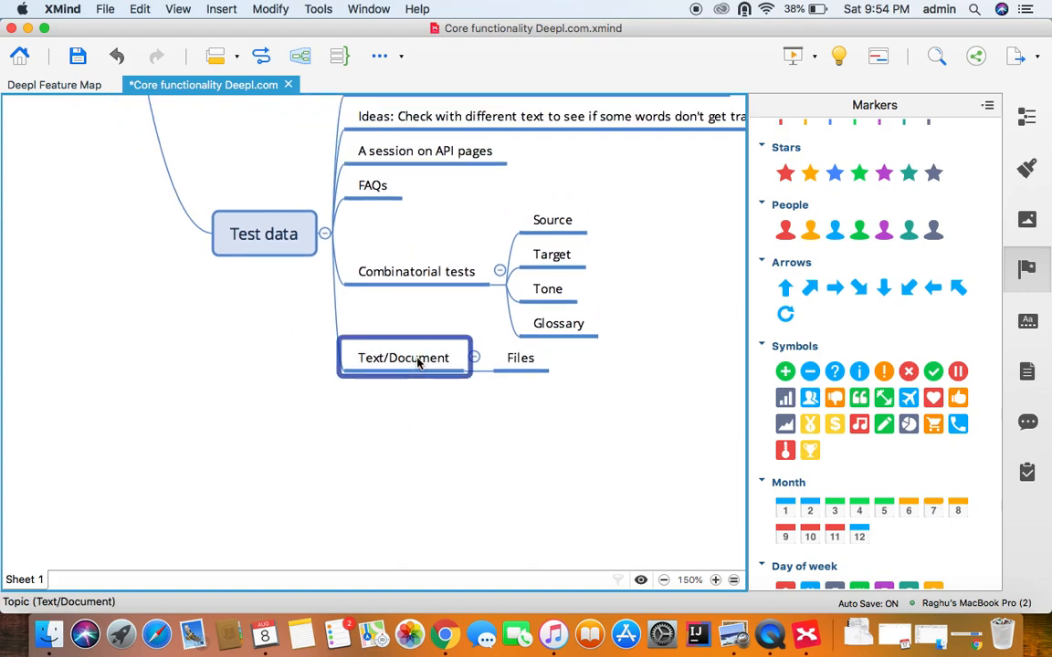
{"action": "key", "text": "Return"}
{"action": "type", "text": "Network"}
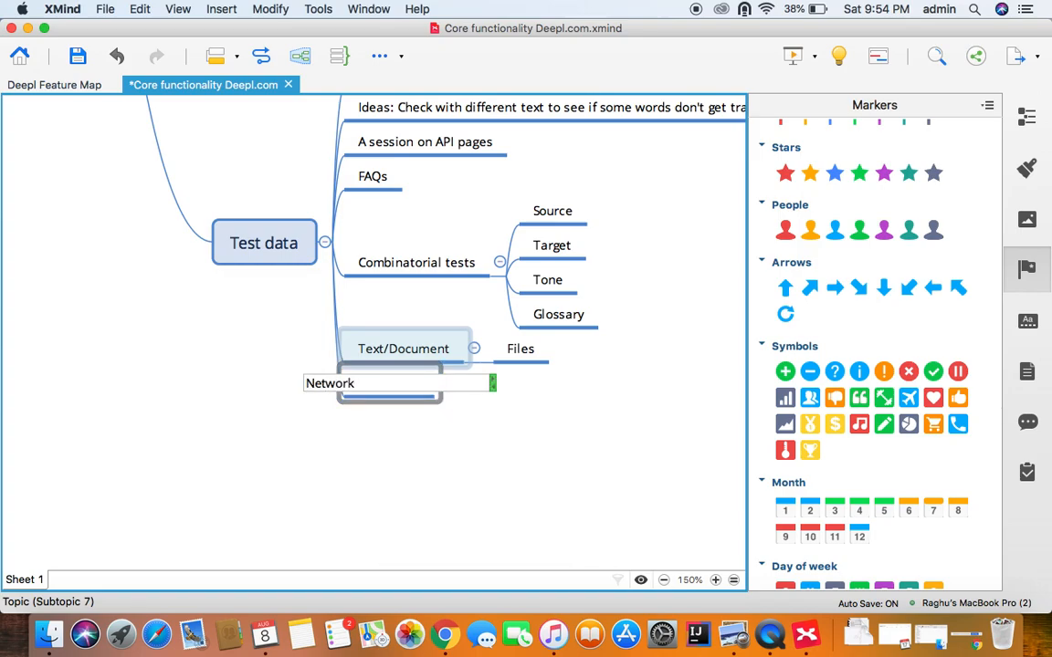
{"action": "key", "text": "Return"}
{"action": "key", "text": "Return"}
{"action": "type", "text": "Login"}
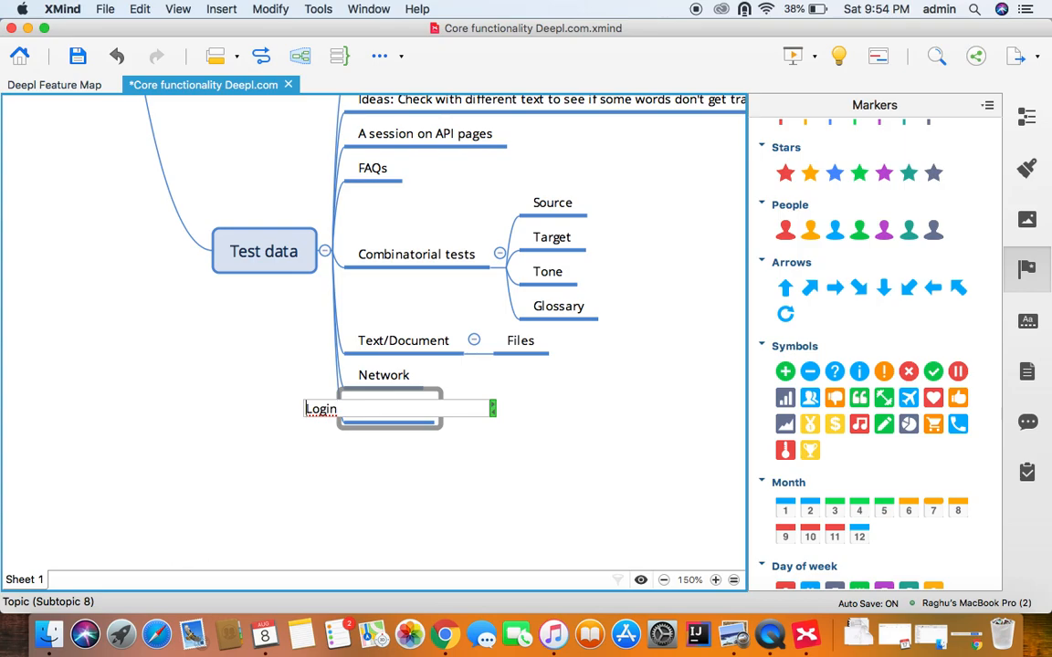
{"action": "type", "text": "After"}
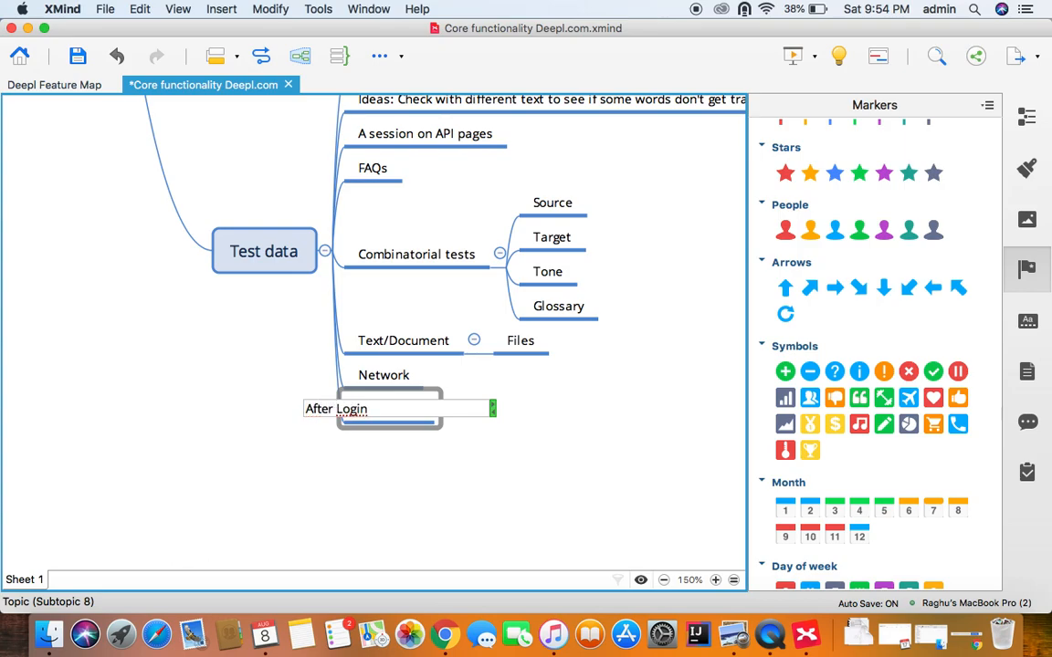
{"action": "key", "text": "Return"}
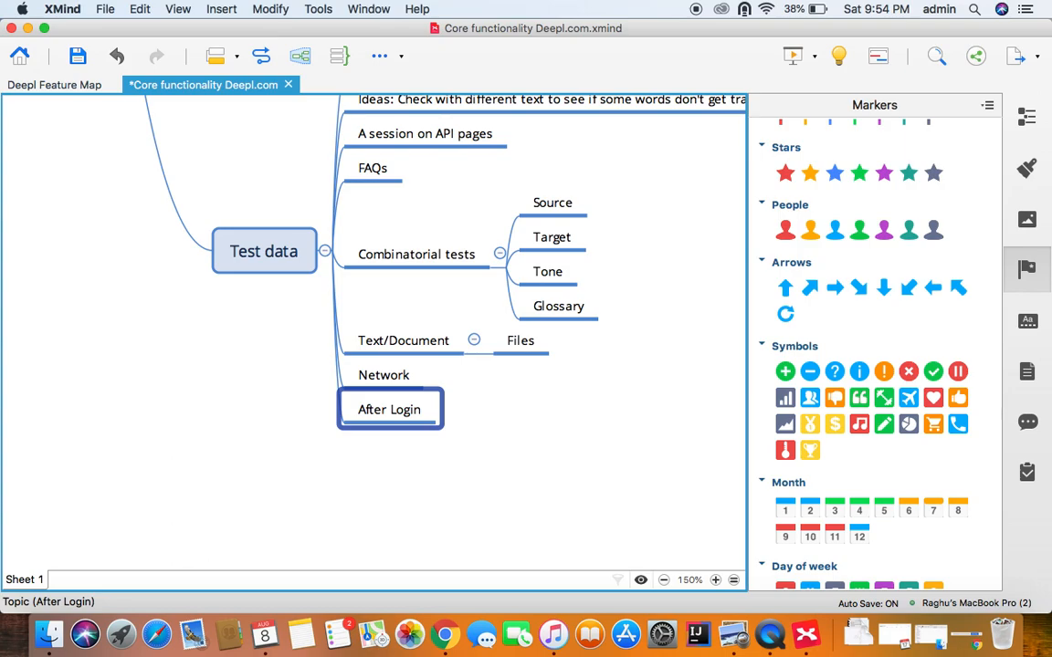
Add a topic "Different text (Variations) - Mixed text" after After Login in the Test data branch.
{"action": "key", "text": "Return"}
{"action": "type", "text": "Different text"}
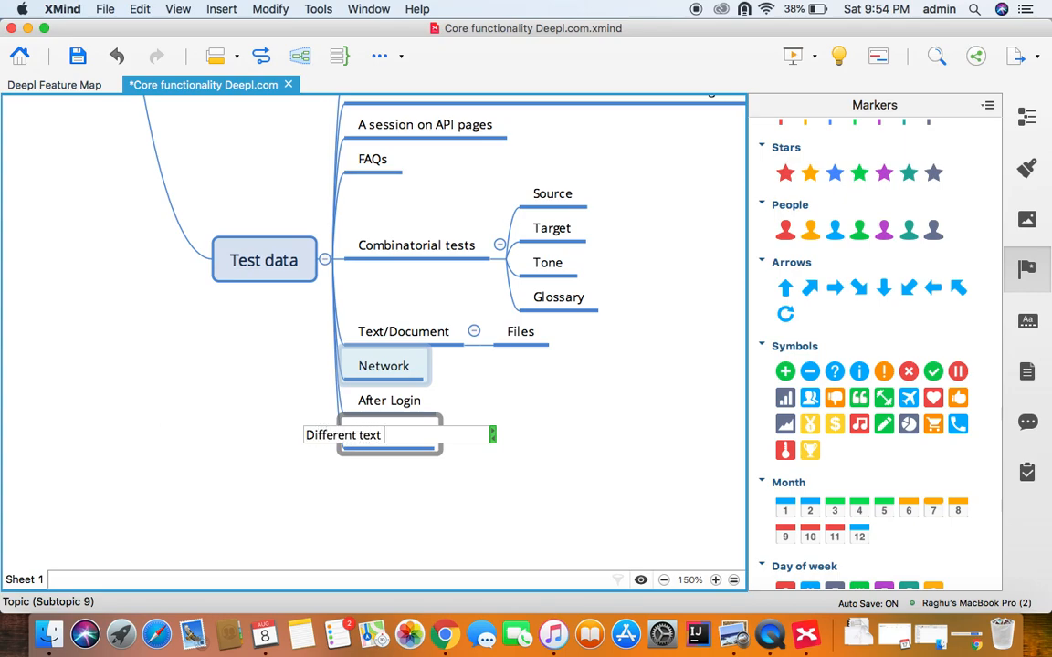
{"action": "type", "text": " (Variations"}
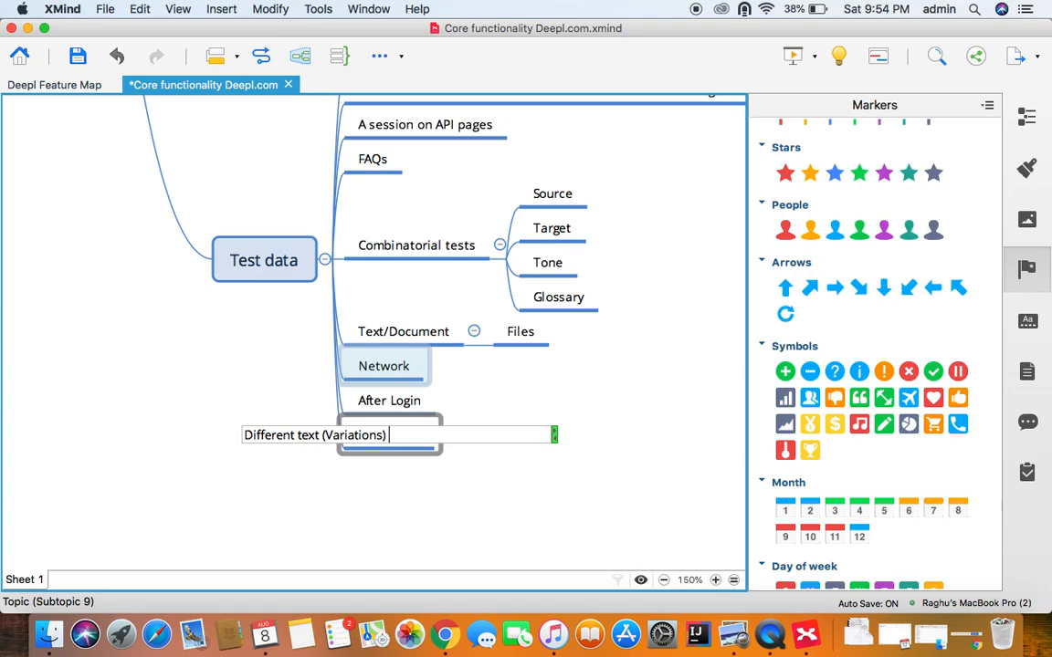
{"action": "type", "text": ") - Mixed text"}
{"action": "key", "text": "Return"}
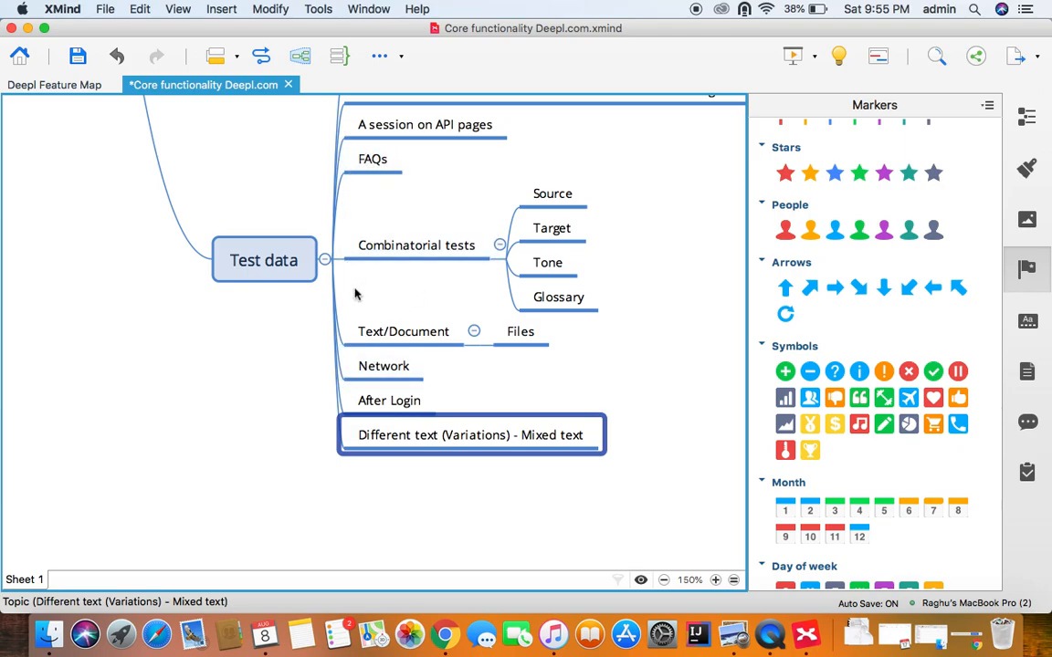
{"action": "scroll", "coordinate": [354, 292], "scroll_direction": "up", "scroll_amount": 10}
{"action": "scroll", "coordinate": [357, 293], "scroll_direction": "down", "scroll_amount": 10}
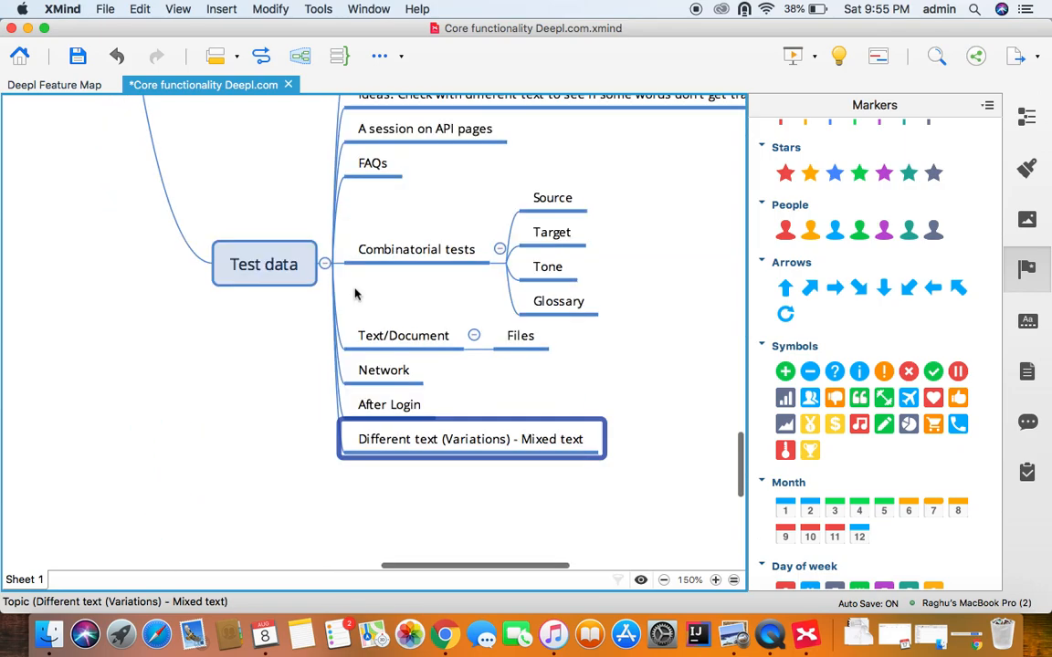
Switch to the DeepL translator in Chrome and enter the mixed-language source text "Good morning Guten morgan".
{"action": "left_click", "coordinate": [446, 639]}
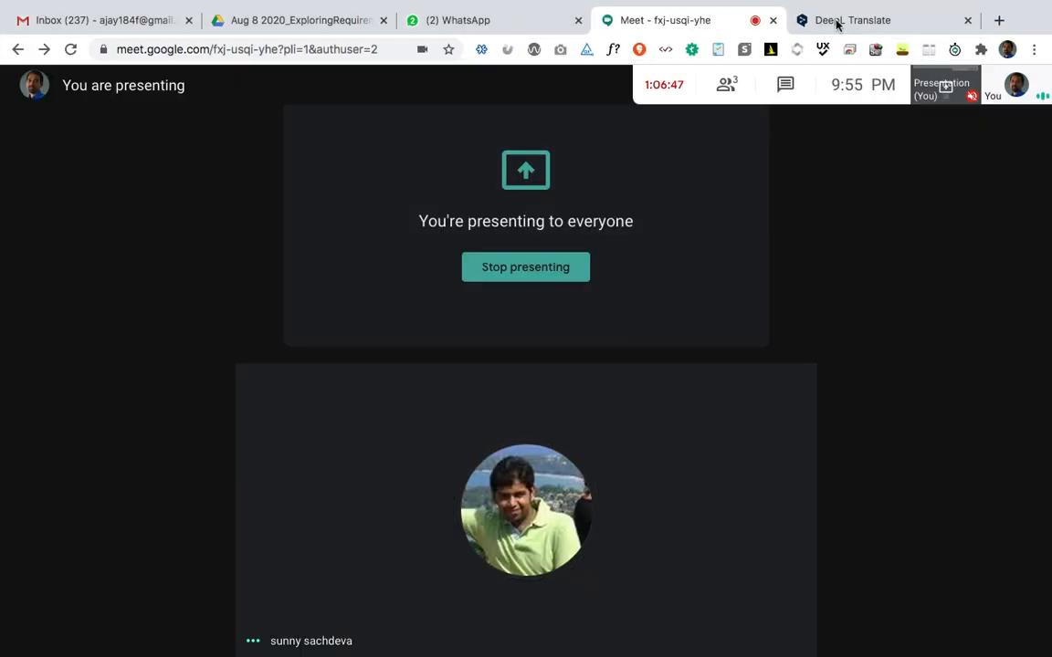
{"action": "key", "text": "ctrl+Tab"}
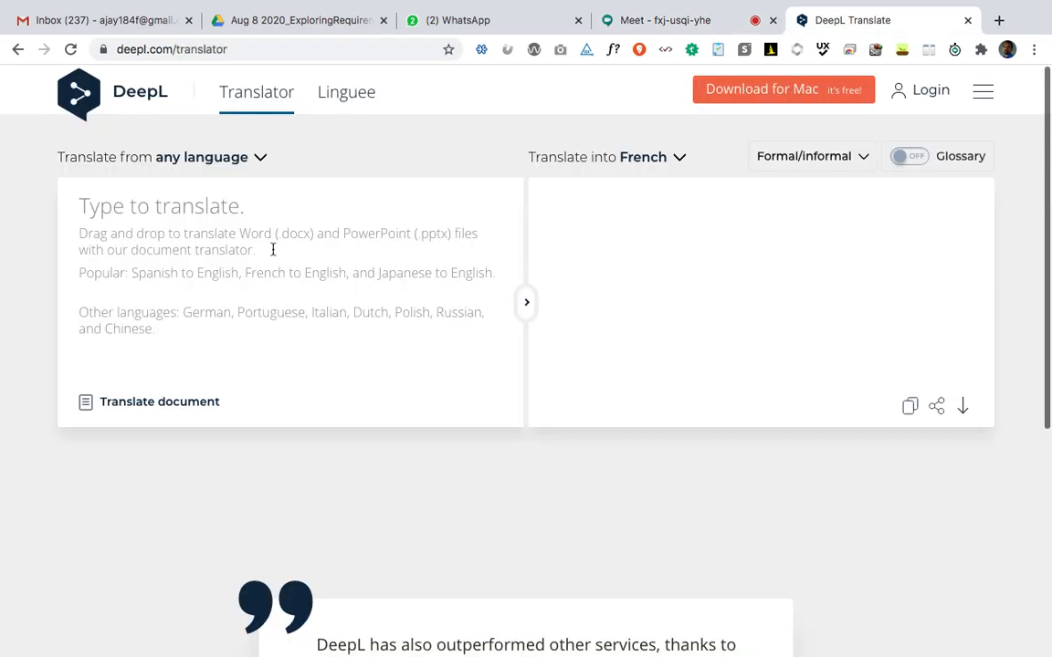
{"action": "left_click", "coordinate": [272, 249]}
{"action": "type", "text": "Good morning "}
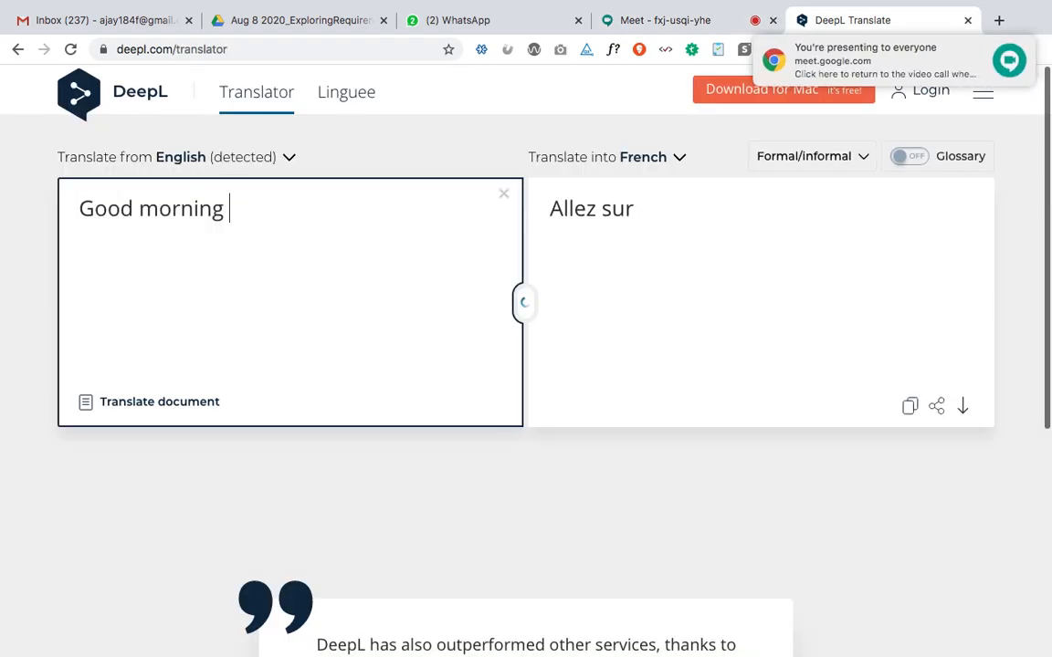
{"action": "type", "text": "Guten morgan"}
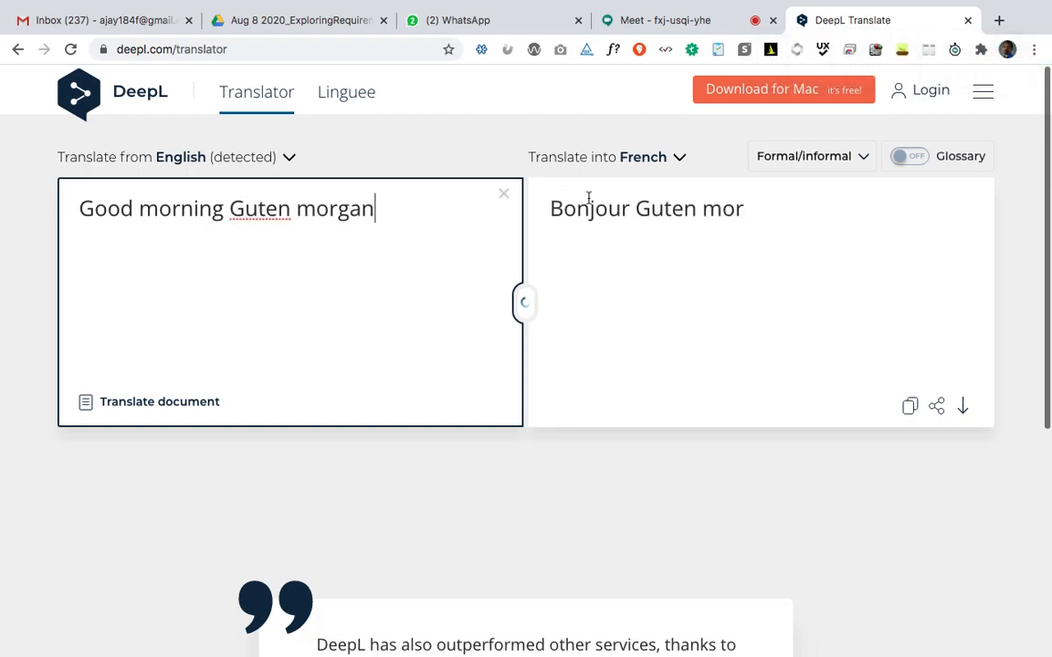
Set the target language to German and capture a screenshot of the source text and its translation.
{"action": "left_click", "coordinate": [679, 163]}
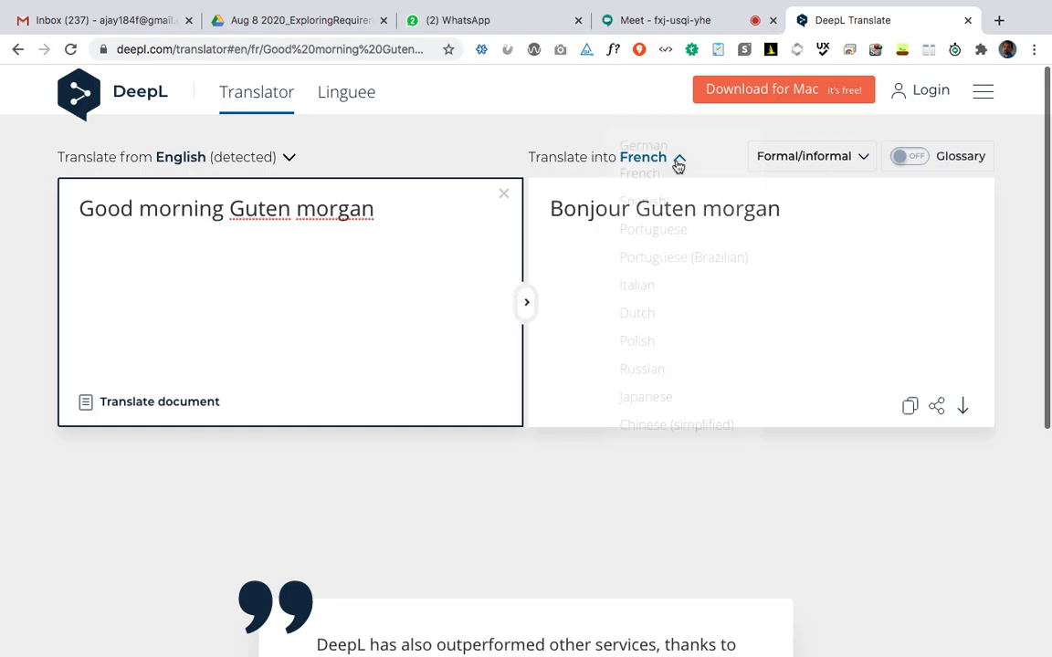
{"action": "left_click", "coordinate": [656, 196]}
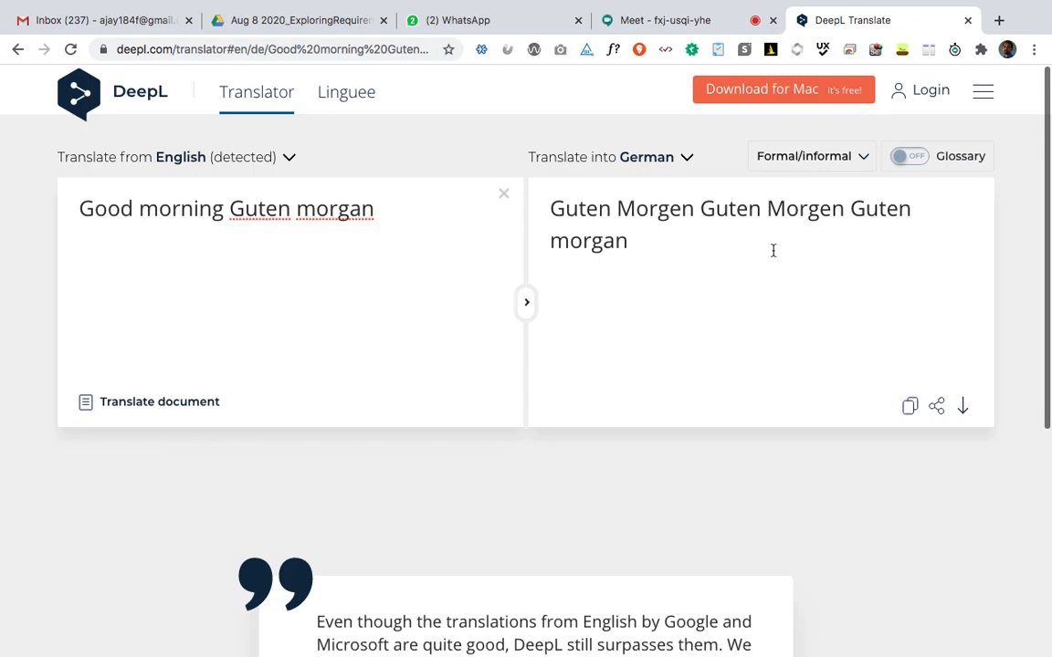
{"action": "key", "text": "super+shift+4"}
{"action": "left_click_drag", "start_coordinate": [40, 135], "coordinate": [1023, 301]}
Replace the German part of the source text with "Guten Morgan", capitalizing the second word.
{"action": "left_click_drag", "start_coordinate": [230, 209], "coordinate": [375, 209]}
{"action": "key", "text": "BackSpace"}
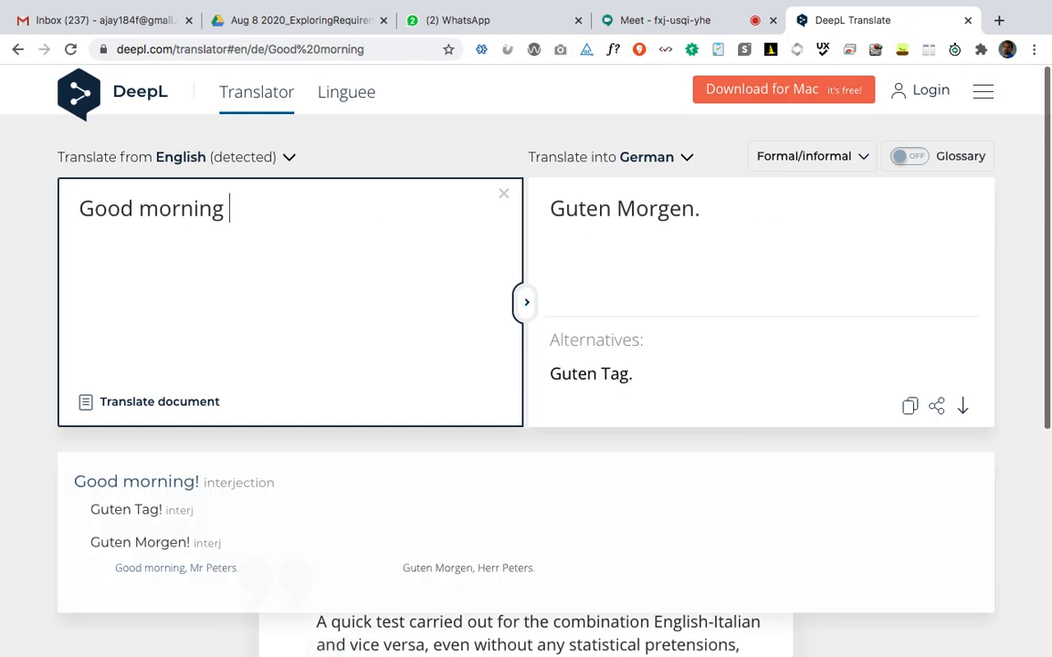
{"action": "type", "text": "Guten"}
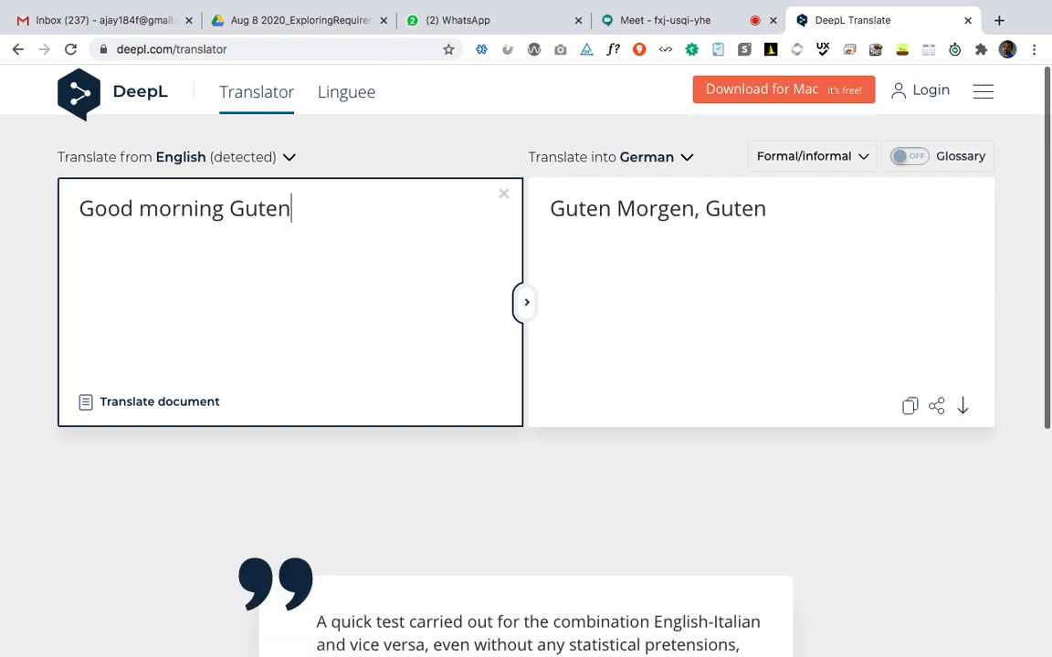
{"action": "type", "text": " Tag"}
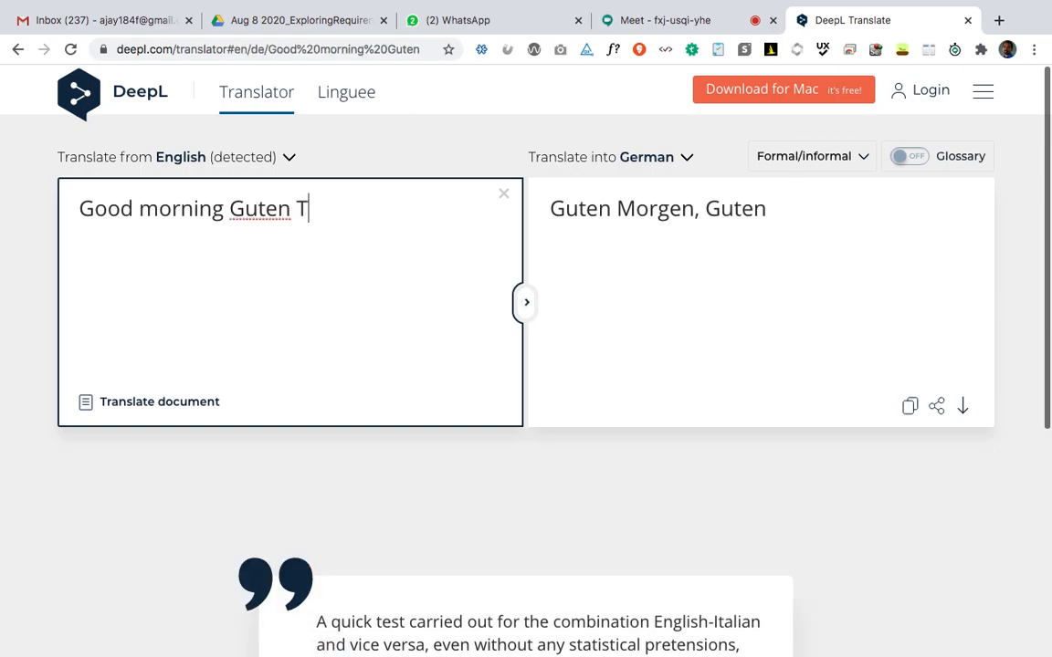
{"action": "key", "text": "BackSpace"}
{"action": "key", "text": "BackSpace"}
{"action": "key", "text": "BackSpace"}
{"action": "type", "text": "Morgan"}
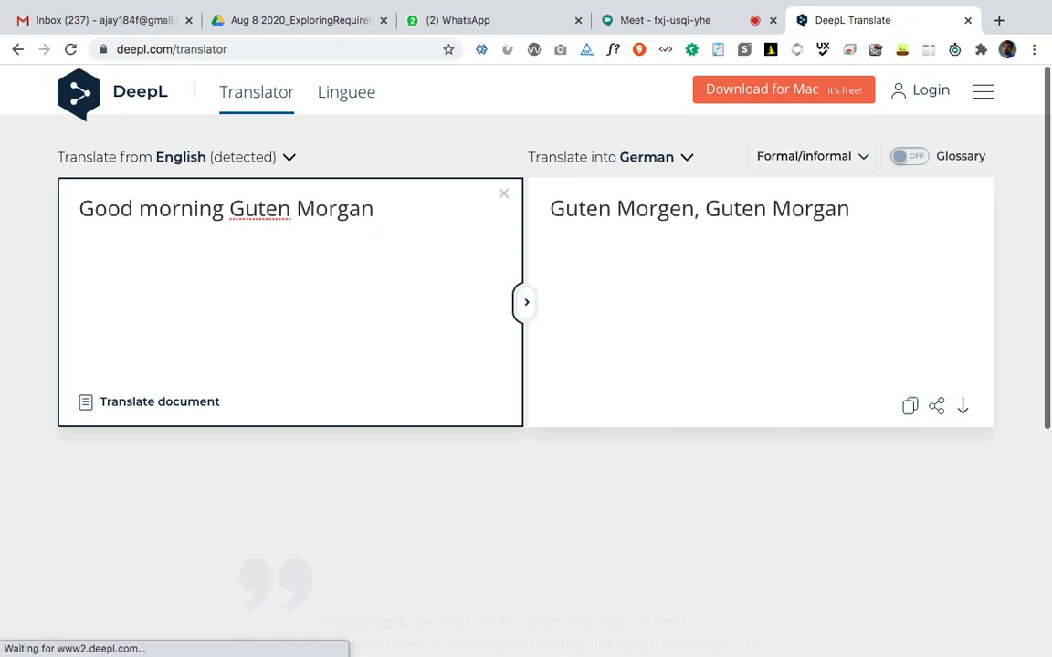
Re-enter the whole source text as "Good morning Guten Morgan", copy it and clear the source box.
{"action": "key", "text": "super+a"}
{"action": "type", "text": "G"}
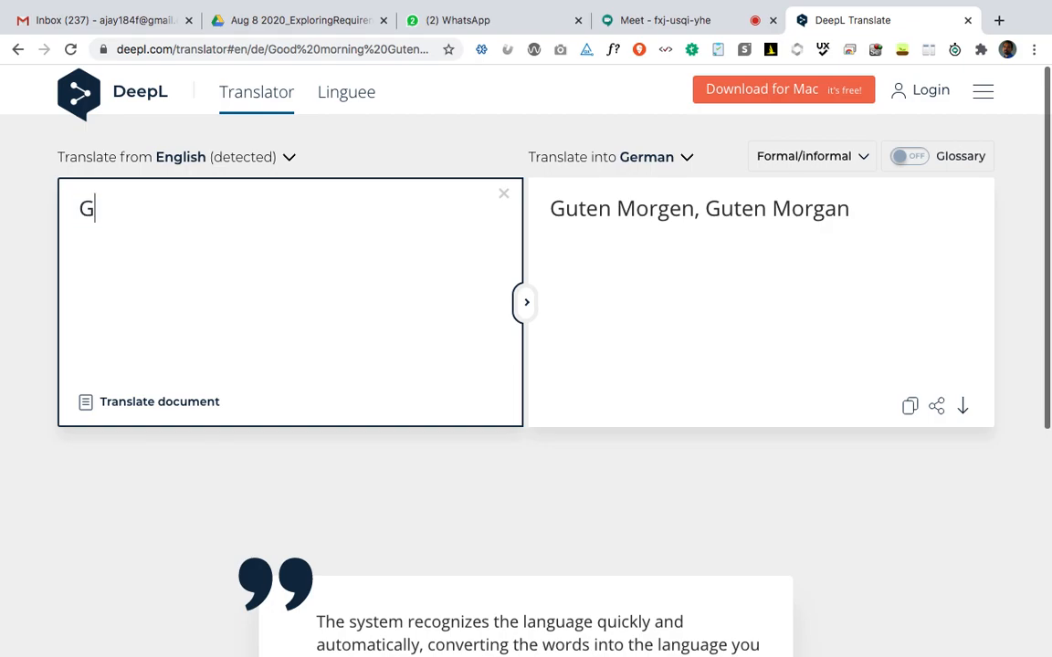
{"action": "type", "text": "ood mornin"}
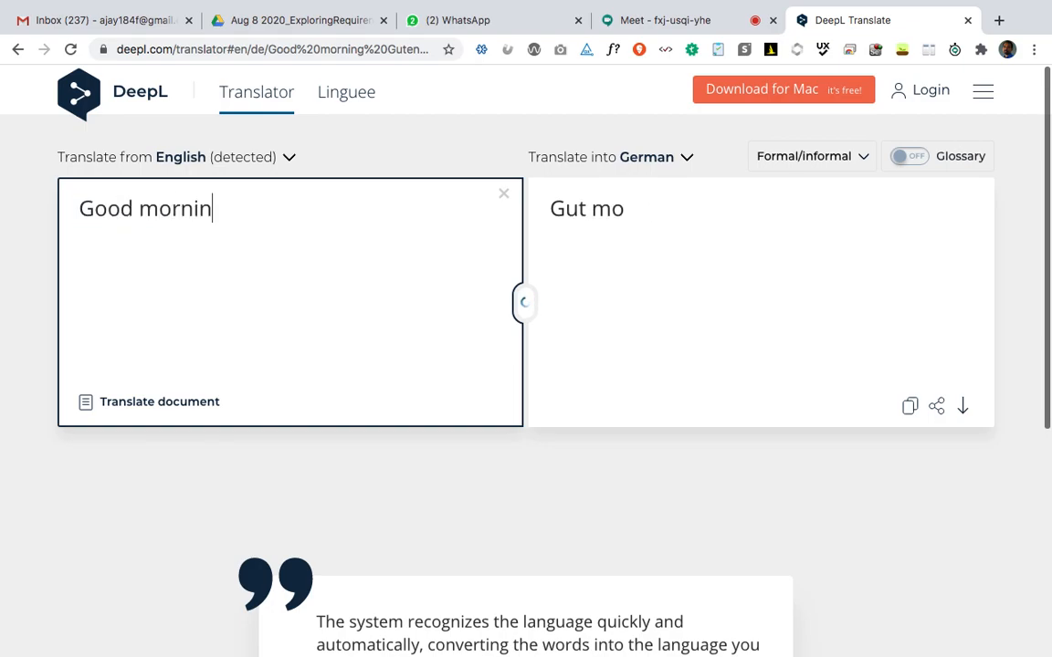
{"action": "type", "text": "g Guten Morgan"}
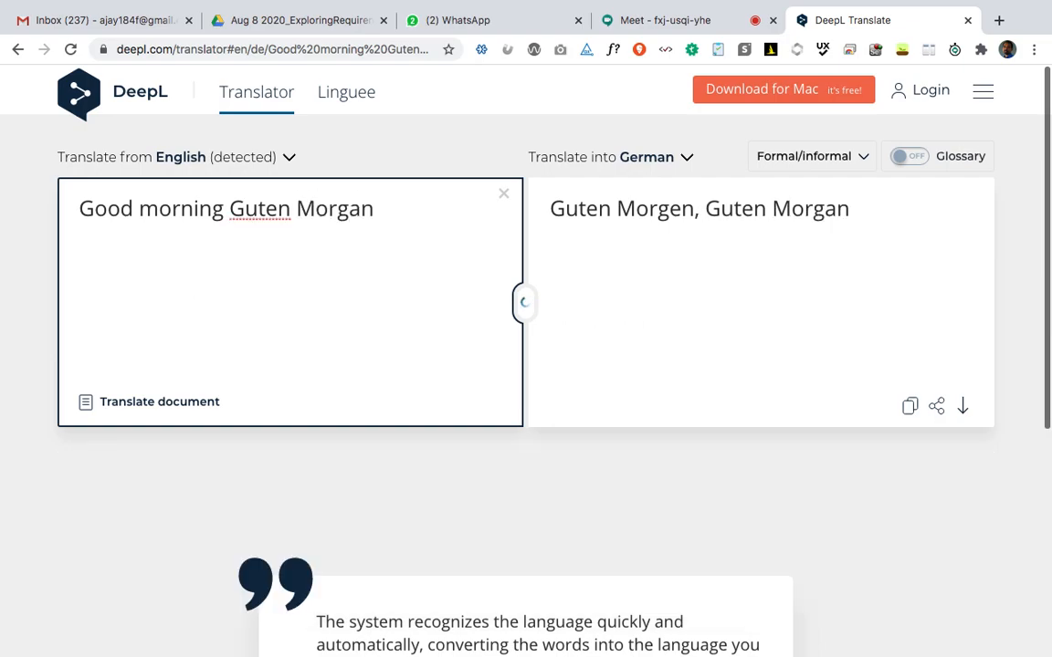
{"action": "key", "text": "super+a"}
{"action": "key", "text": "super+c"}
{"action": "key", "text": "BackSpace"}
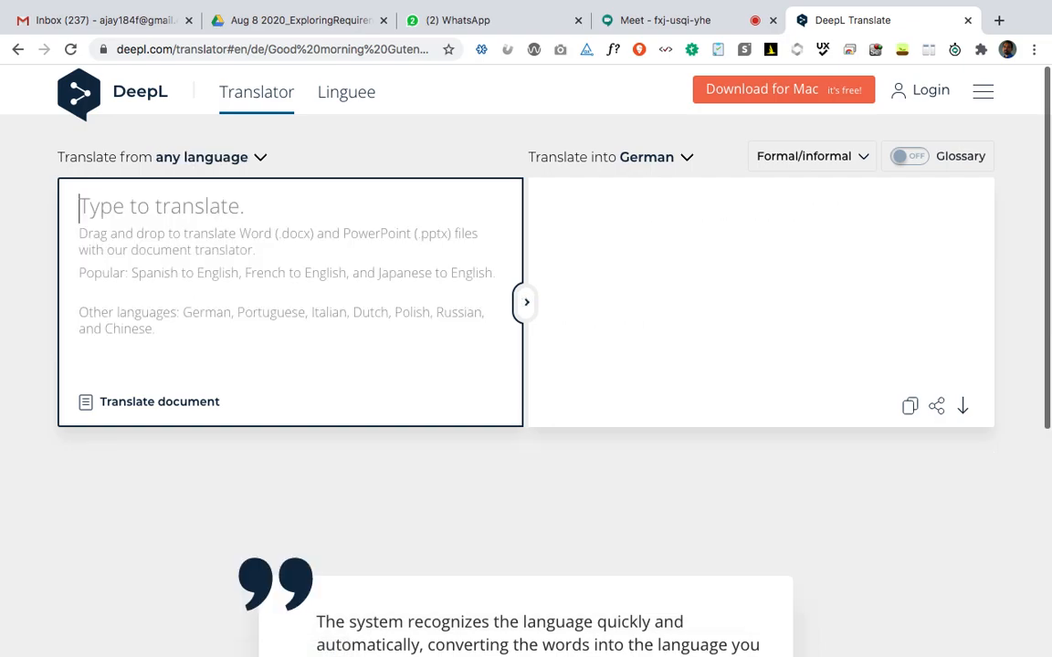
Set the target language to French, paste the copied text as the source, and change the target language to German.
{"action": "left_click", "coordinate": [686, 158]}
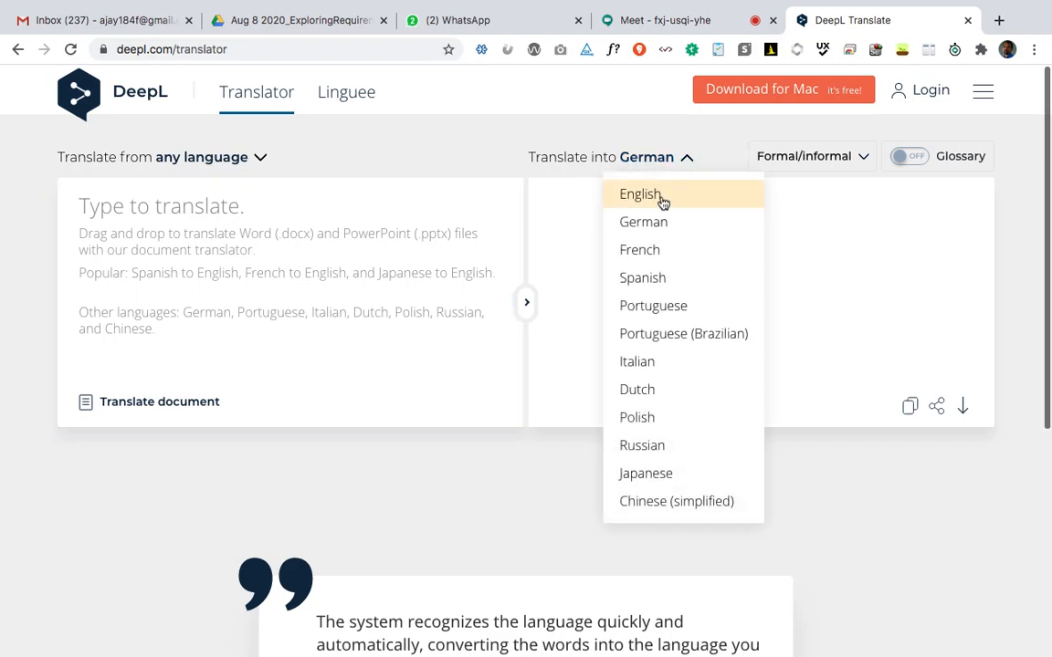
{"action": "left_click", "coordinate": [659, 250]}
{"action": "left_click", "coordinate": [376, 219]}
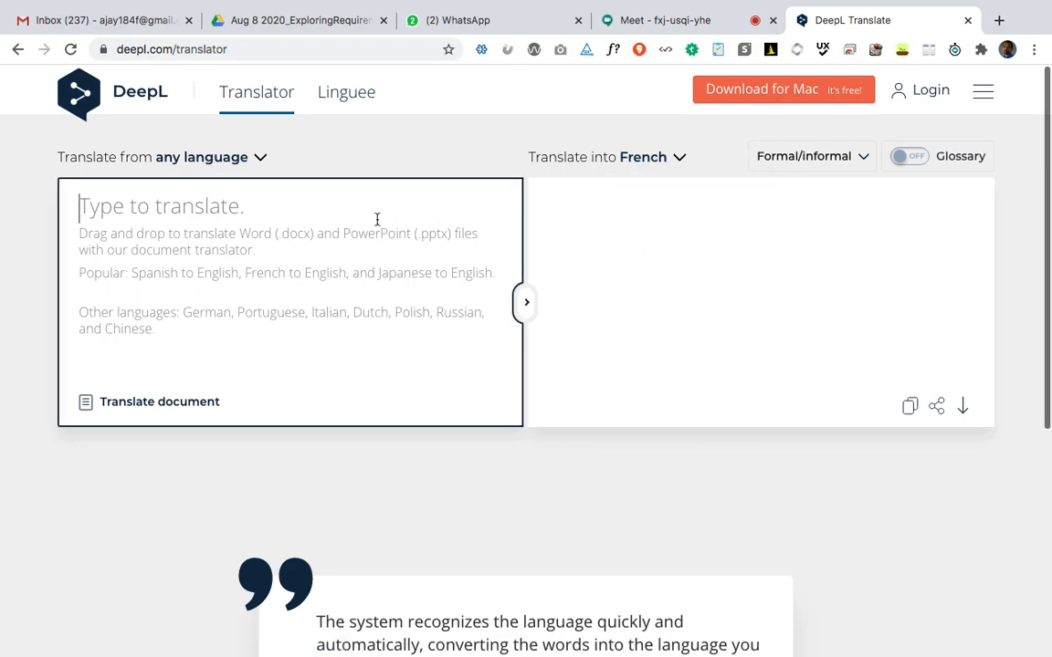
{"action": "key", "text": "super+v"}
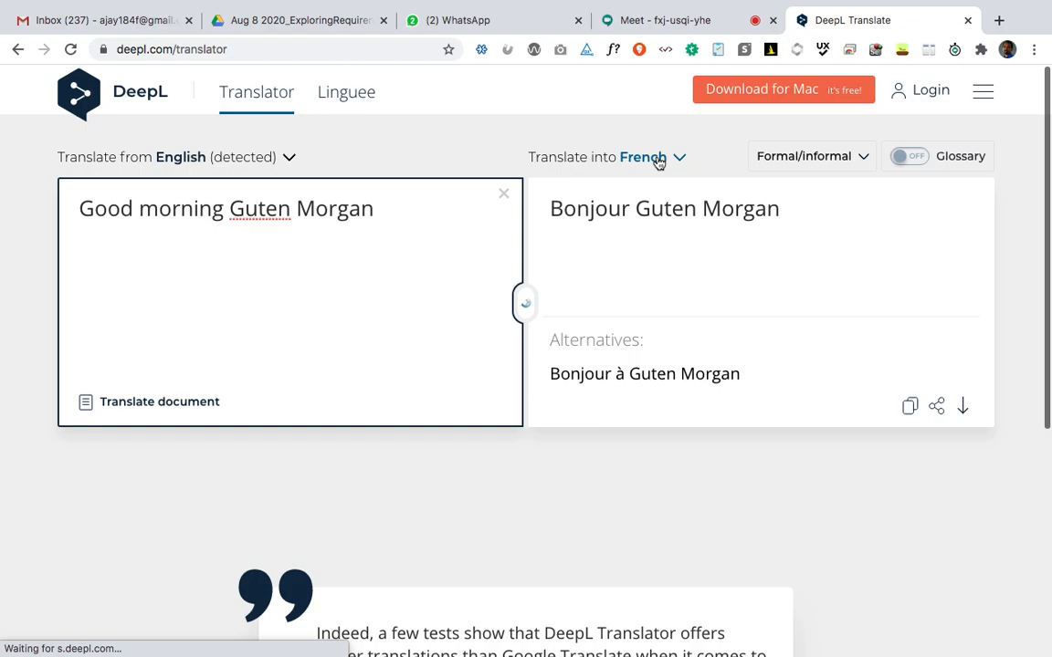
{"action": "left_click", "coordinate": [674, 161]}
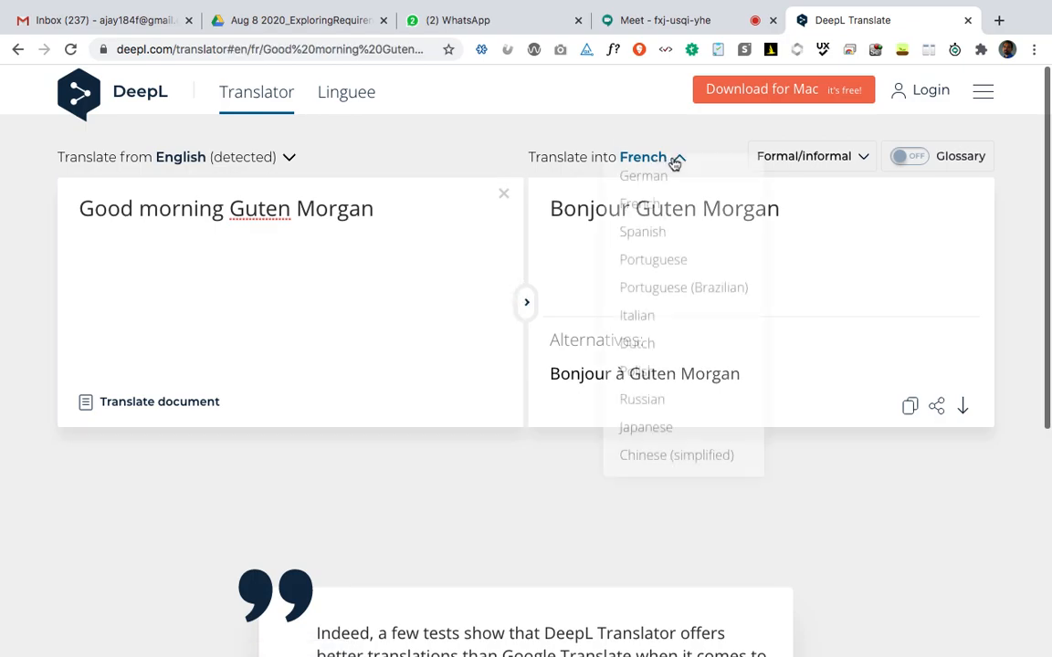
{"action": "left_click", "coordinate": [650, 197]}
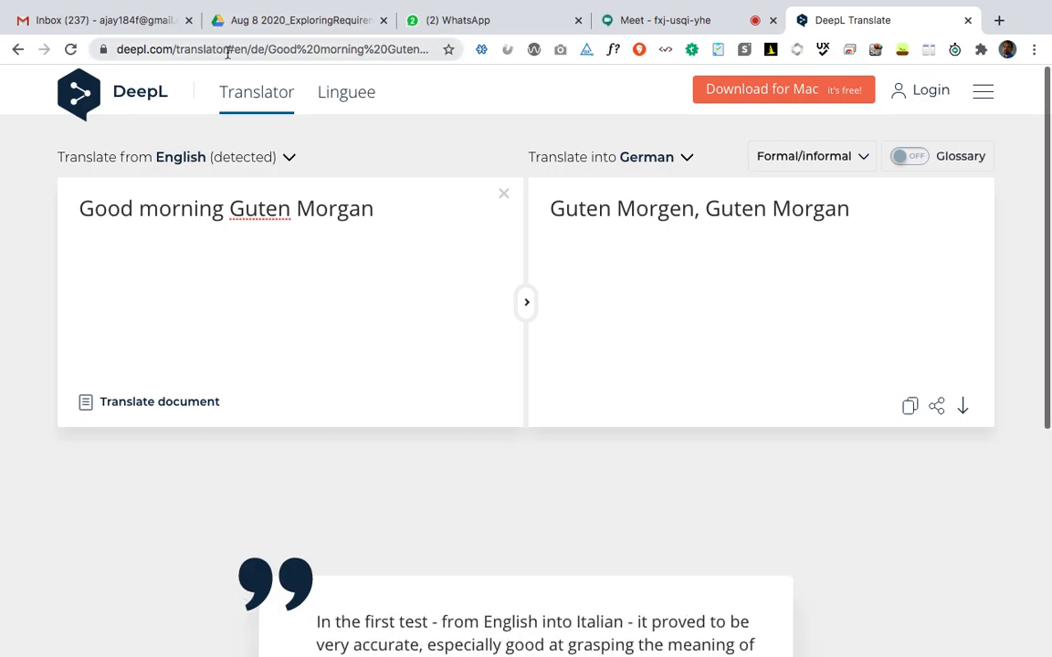
Reload the translator from the plain deepl.com/translator address and try to change the target language to French.
{"action": "left_click_drag", "start_coordinate": [228, 52], "coordinate": [412, 66]}
{"action": "key", "text": "BackSpace"}
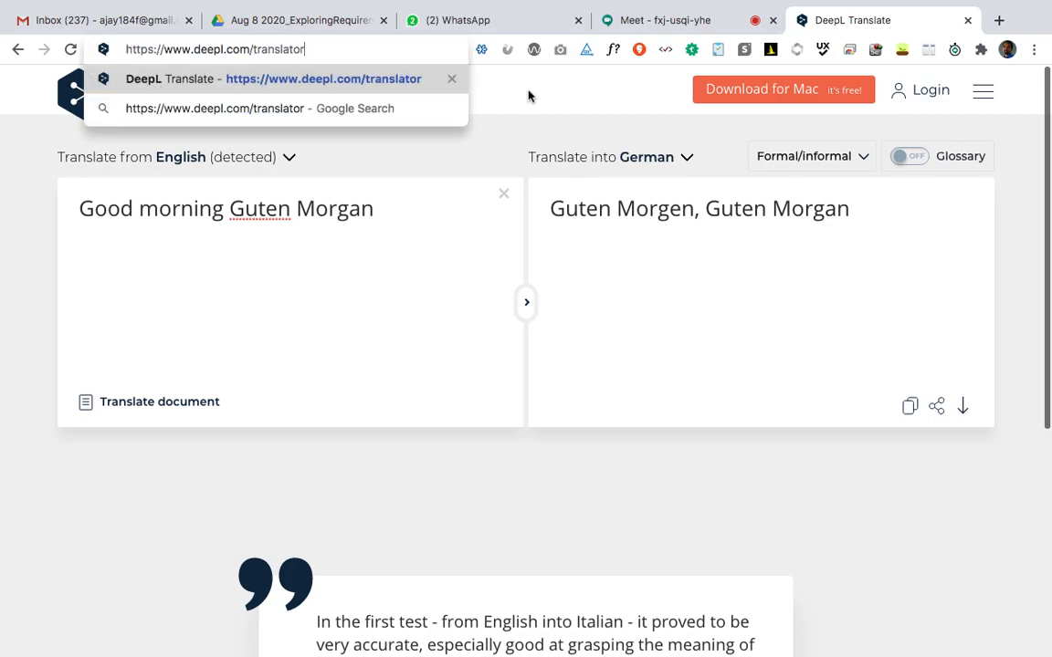
{"action": "key", "text": "Return"}
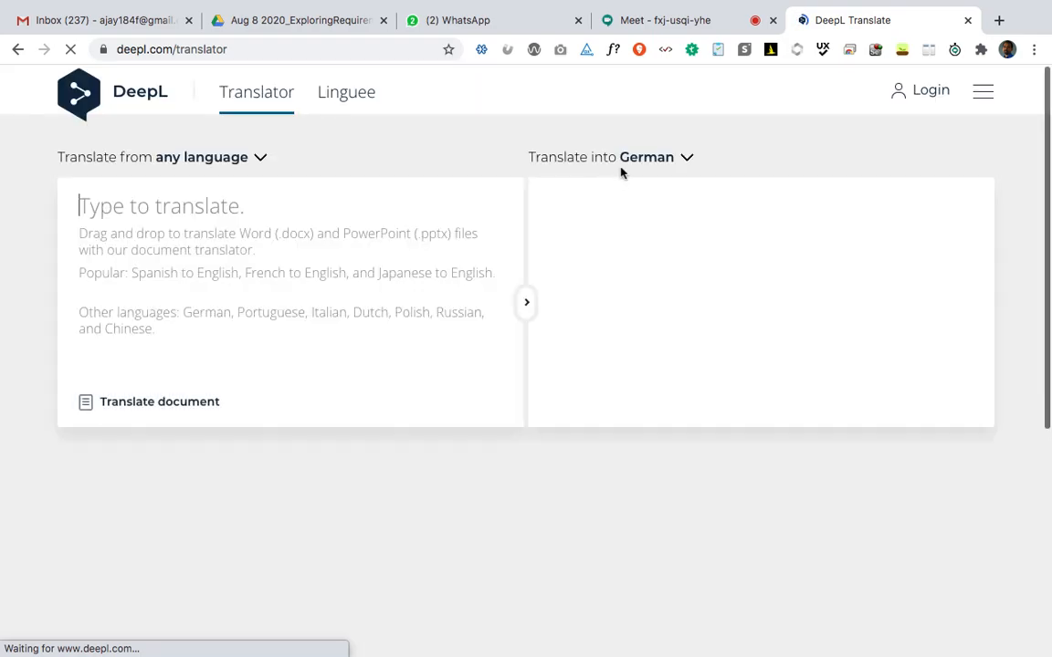
{"action": "left_click", "coordinate": [685, 164]}
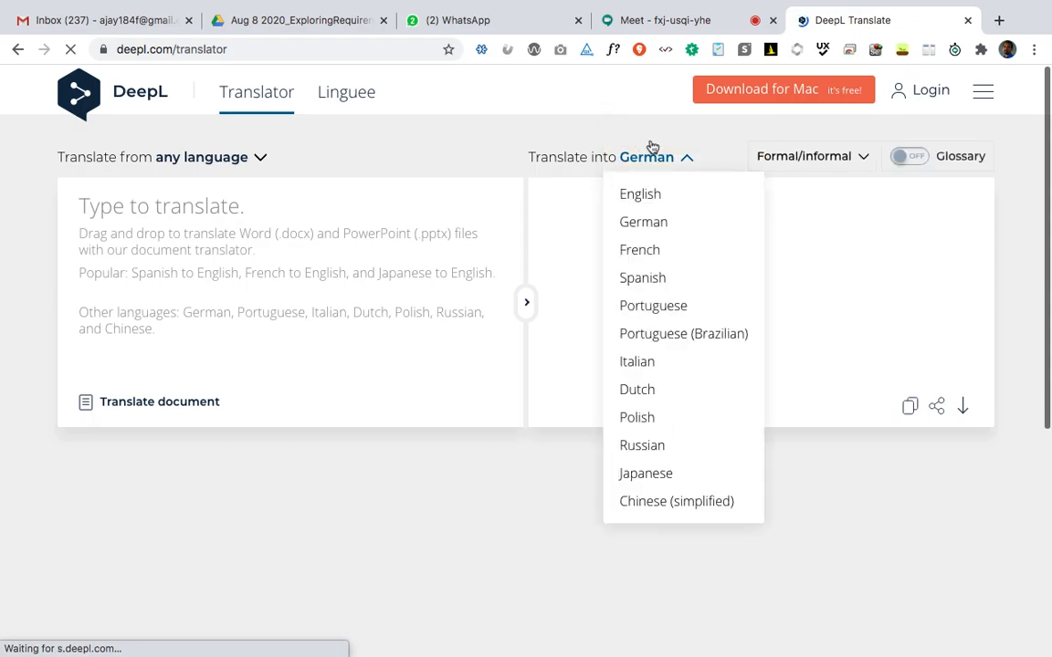
{"action": "left_click", "coordinate": [648, 253]}
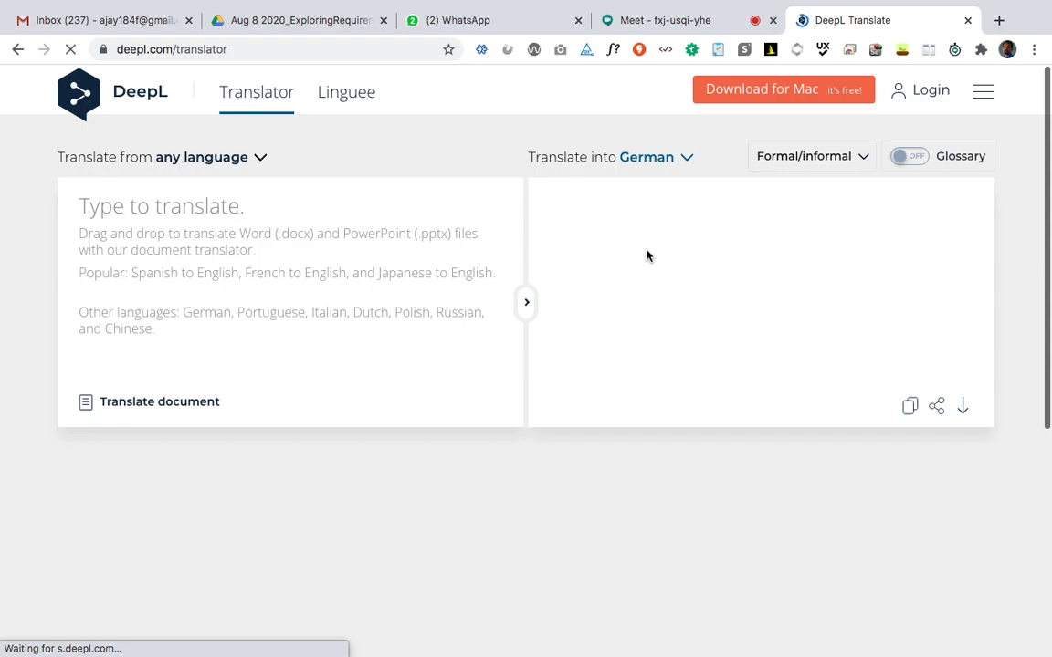
{"action": "left_click", "coordinate": [686, 159]}
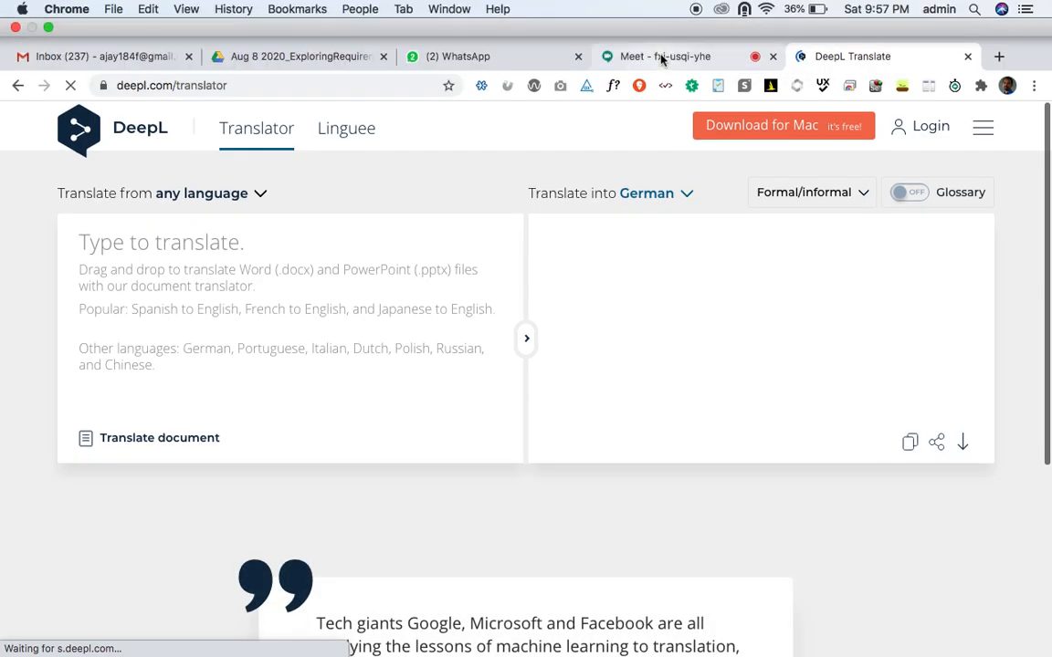
Return to the Google Meet call and check the call timer's time-limit settings.
{"action": "left_click", "coordinate": [664, 59]}
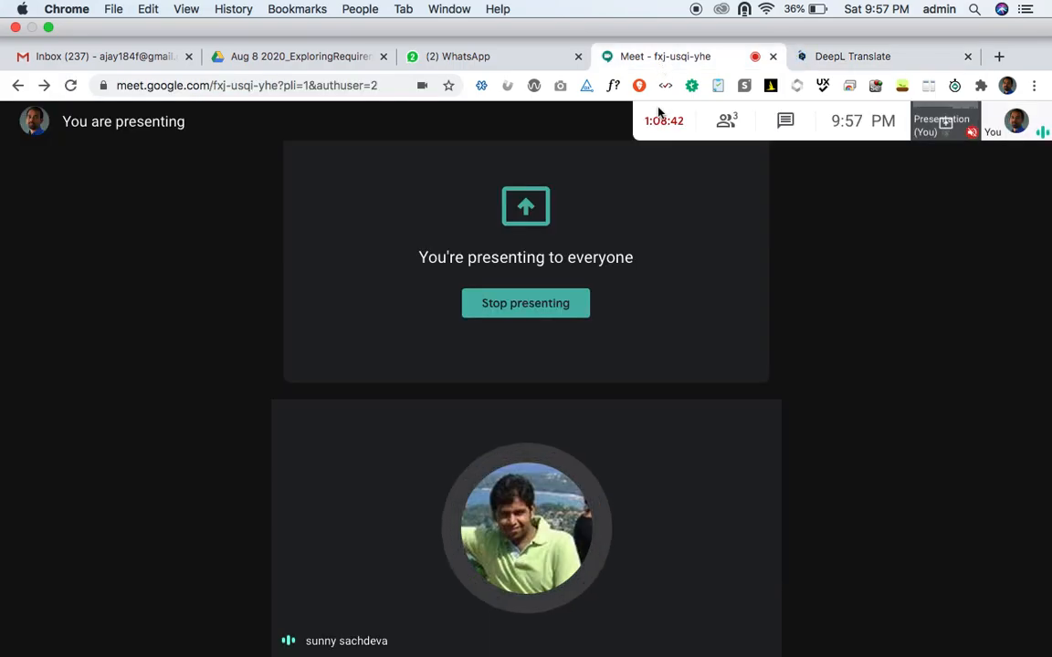
{"action": "mouse_move", "coordinate": [653, 135]}
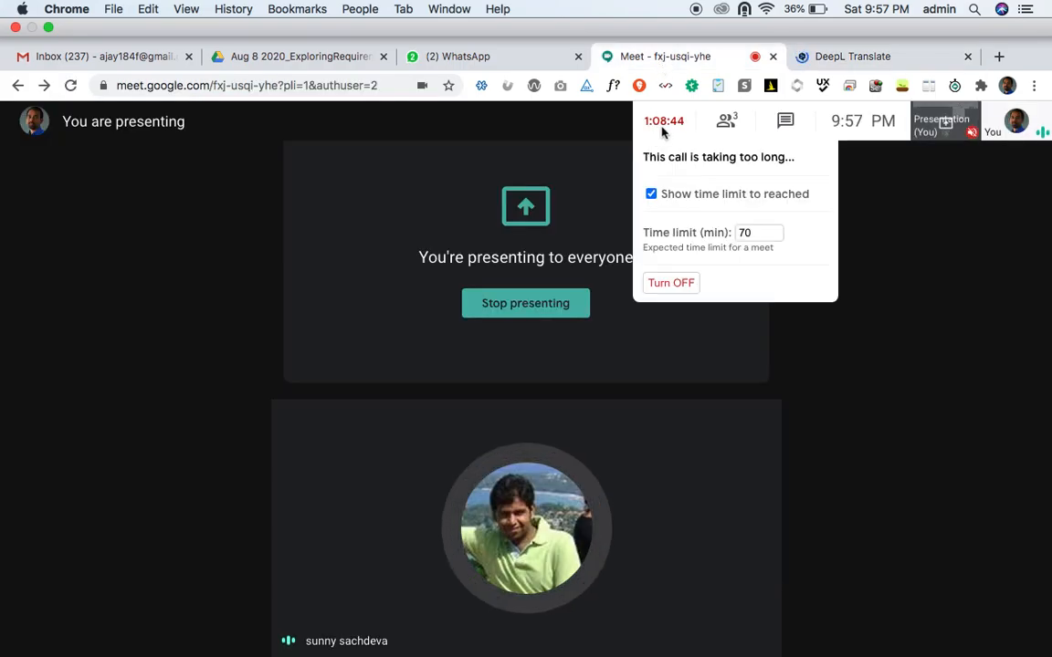
Return to the DeepL translator page and check how the target-language list opens and closes, including while the page is scrolled.
{"action": "left_click", "coordinate": [833, 58]}
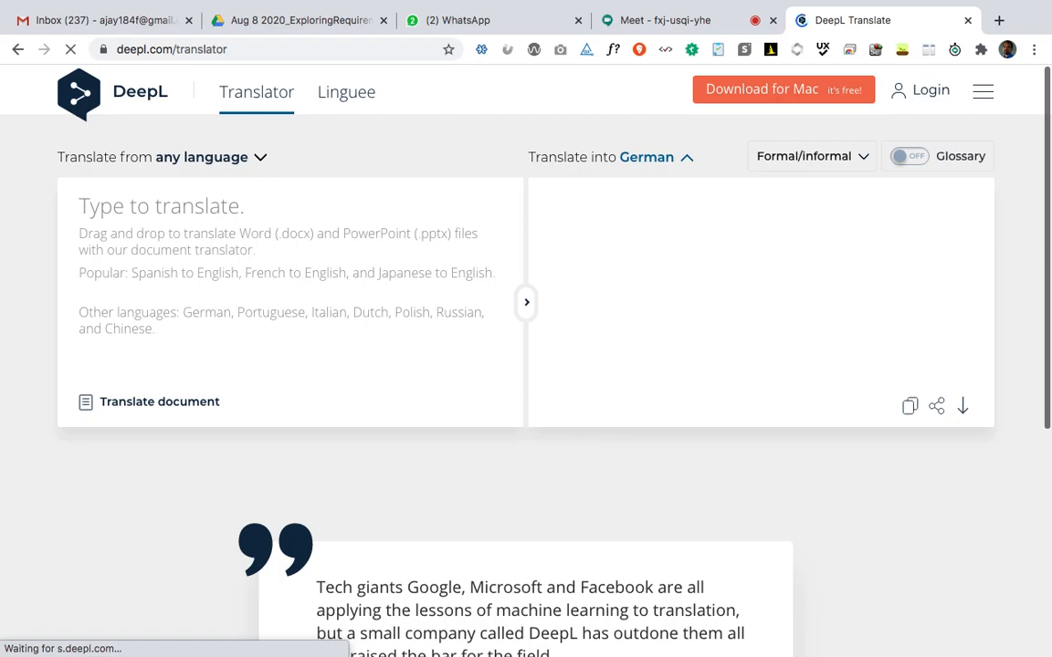
{"action": "mouse_move", "coordinate": [626, 644]}
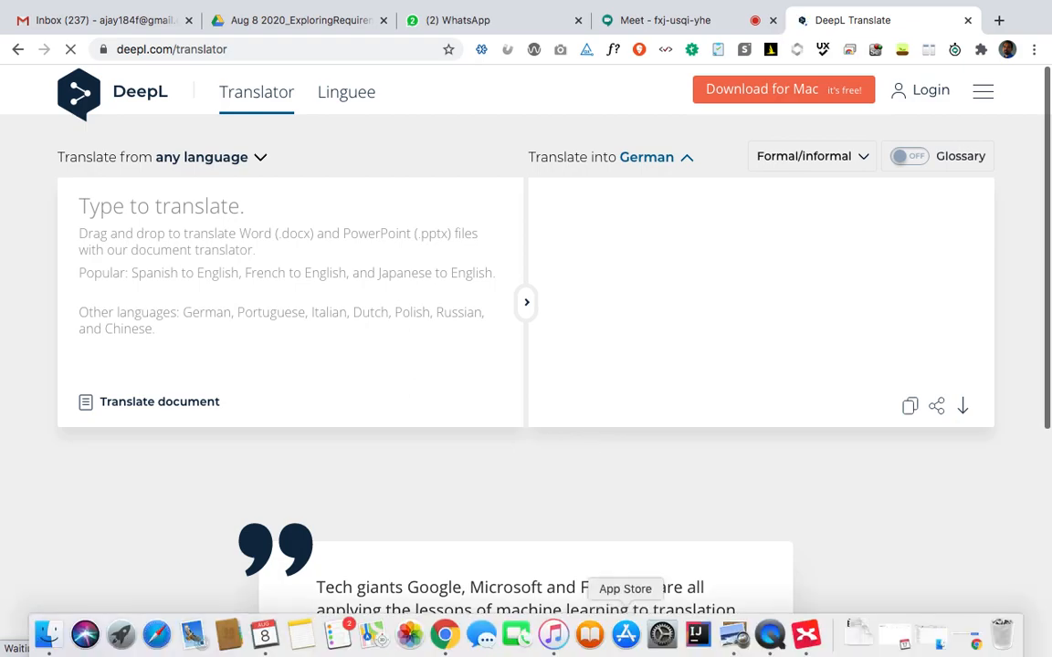
{"action": "left_click", "coordinate": [806, 634]}
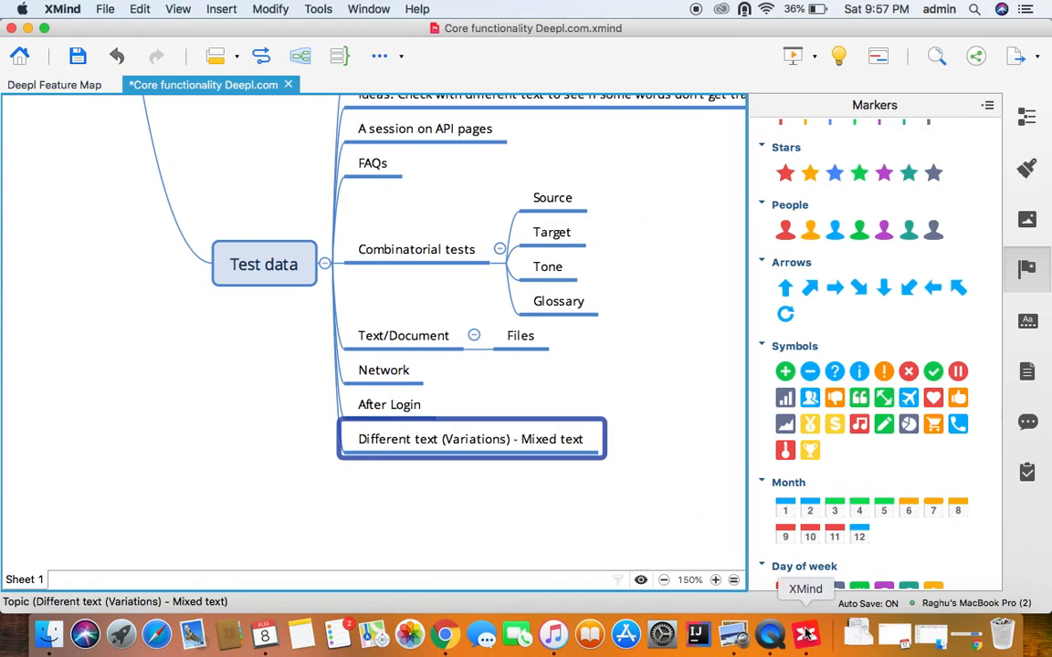
{"action": "key", "text": "super+Tab"}
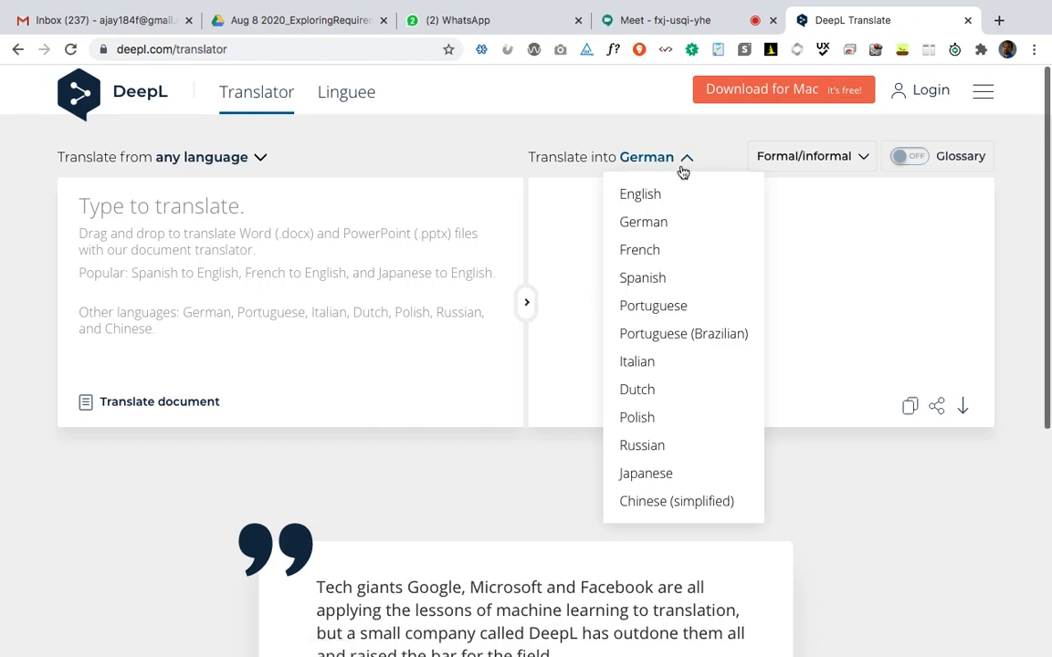
{"action": "left_click", "coordinate": [685, 168]}
{"action": "left_click", "coordinate": [687, 164]}
{"action": "scroll", "coordinate": [676, 208], "scroll_direction": "down", "scroll_amount": 4}
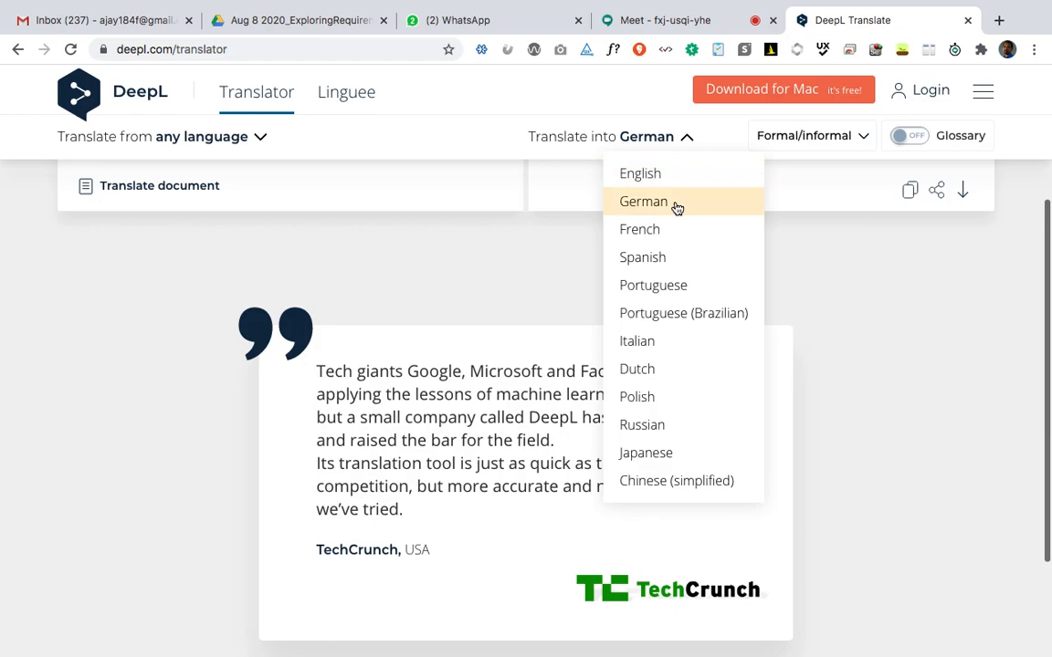
{"action": "scroll", "coordinate": [677, 209], "scroll_direction": "up", "scroll_amount": 4}
{"action": "left_click", "coordinate": [686, 160]}
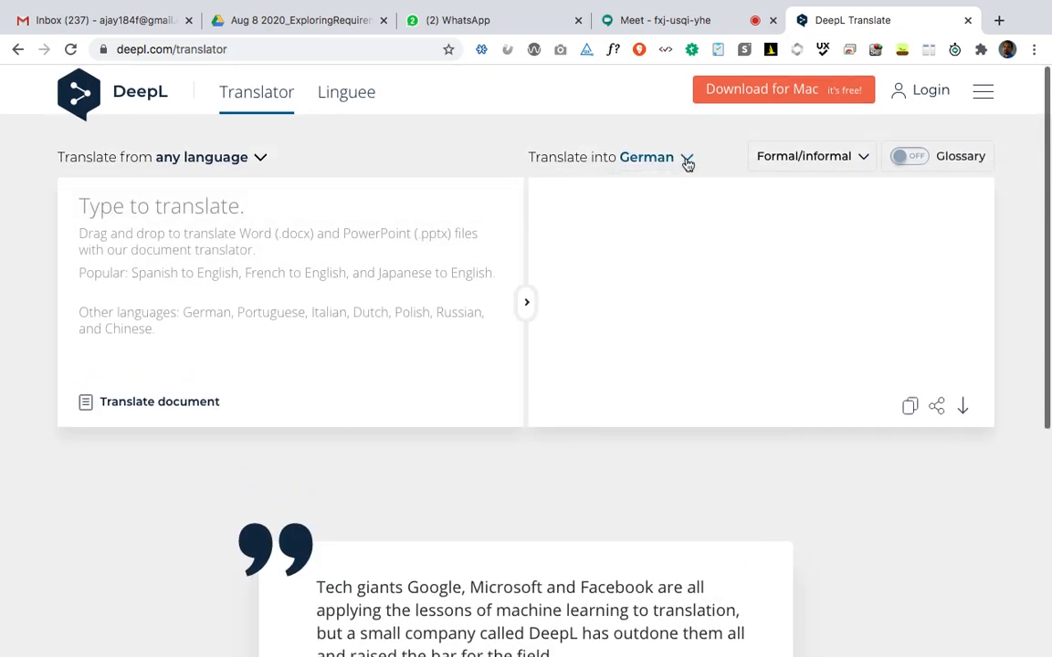
{"action": "left_click", "coordinate": [681, 162]}
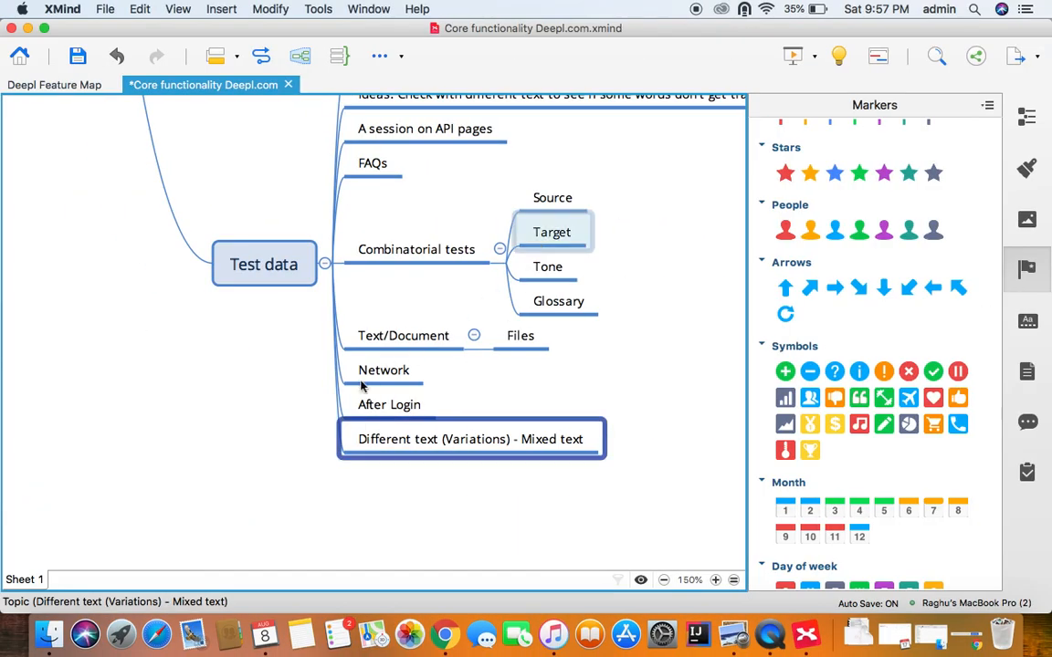
In the XMind core functionality map, add a "Text repeated" topic under Bugs, after Investigate.
{"action": "scroll", "coordinate": [352, 399], "scroll_direction": "left", "scroll_amount": 15}
{"action": "scroll", "coordinate": [352, 399], "scroll_direction": "up", "scroll_amount": 10}
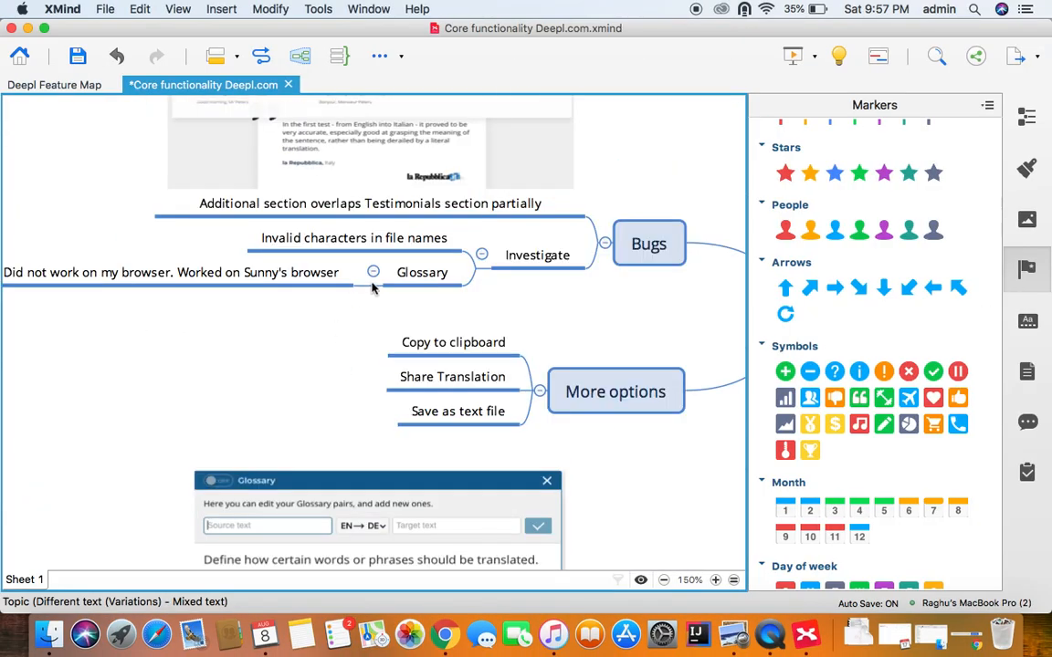
{"action": "scroll", "coordinate": [370, 288], "scroll_direction": "up", "scroll_amount": 4}
{"action": "scroll", "coordinate": [370, 288], "scroll_direction": "right", "scroll_amount": 2}
{"action": "left_click", "coordinate": [459, 418]}
{"action": "key", "text": "Return"}
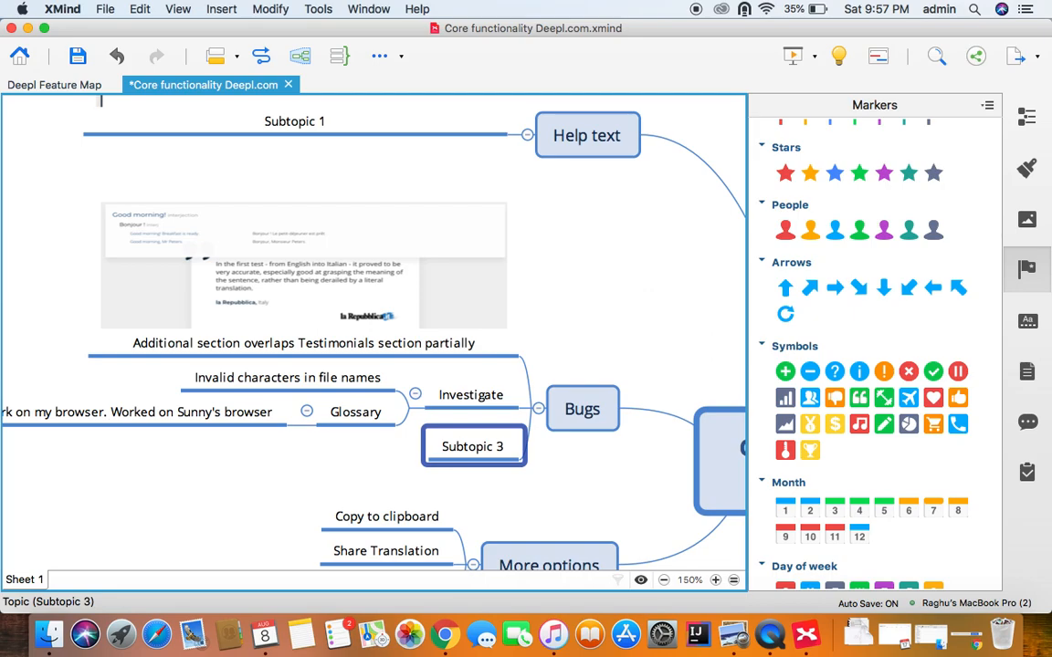
{"action": "type", "text": "Text repea"}
{"action": "type", "text": "st"}
{"action": "type", "text": "ted"}
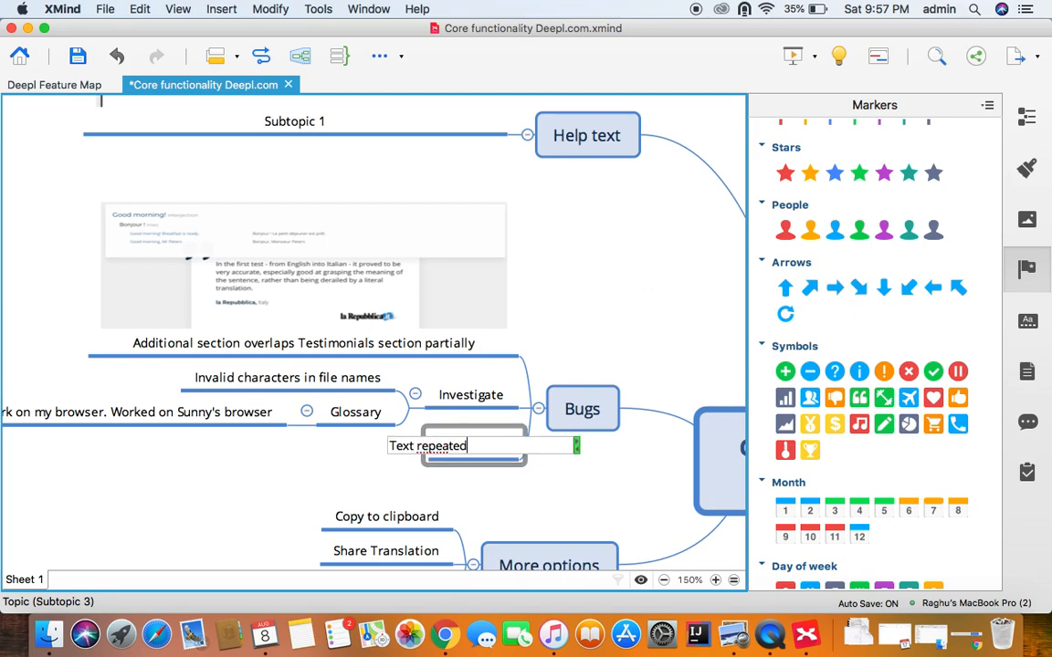
{"action": "key", "text": "Return"}
Add a subtopic to "Text repeated" with the image "Screen Shot 2020-08-08 at 9.55.36 PM" from the Desktop, and save the map.
{"action": "key", "text": "Tab"}
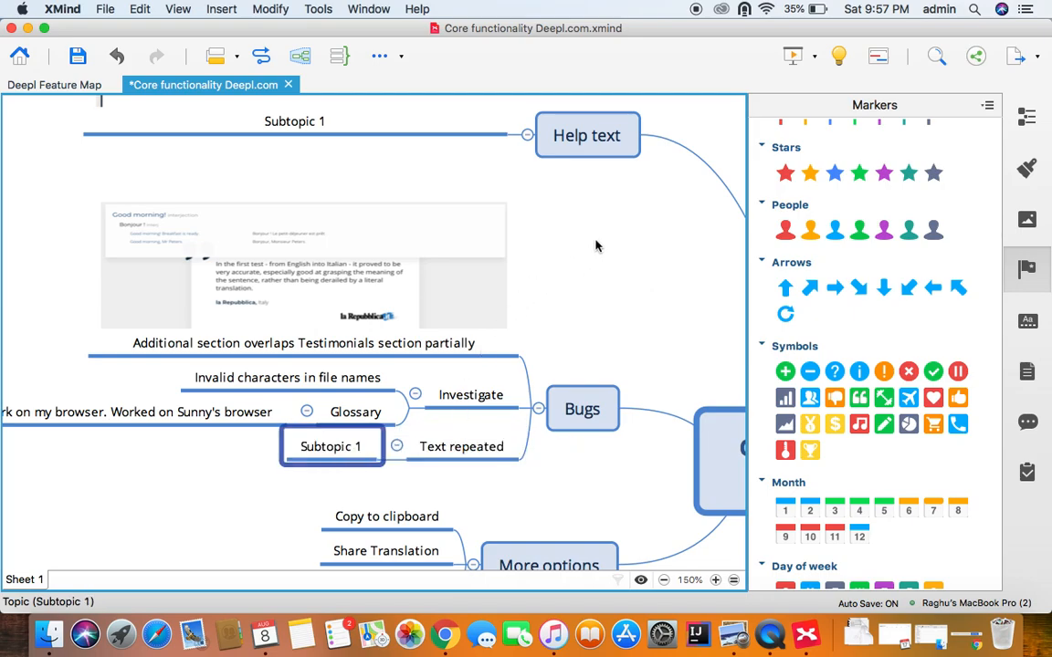
{"action": "key", "text": "super+i"}
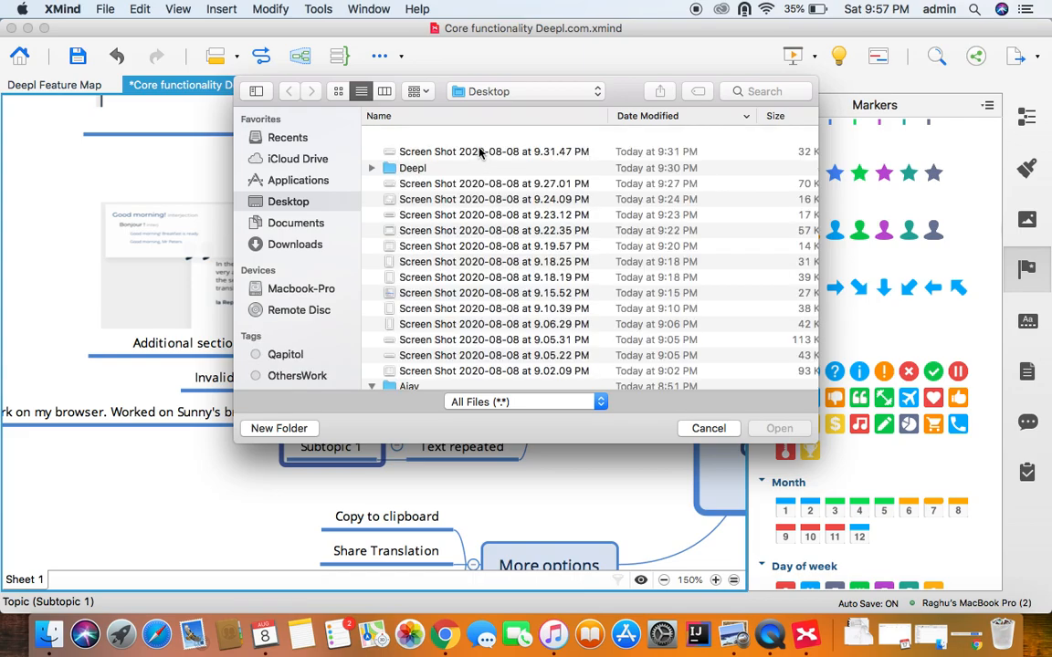
{"action": "left_click", "coordinate": [473, 135]}
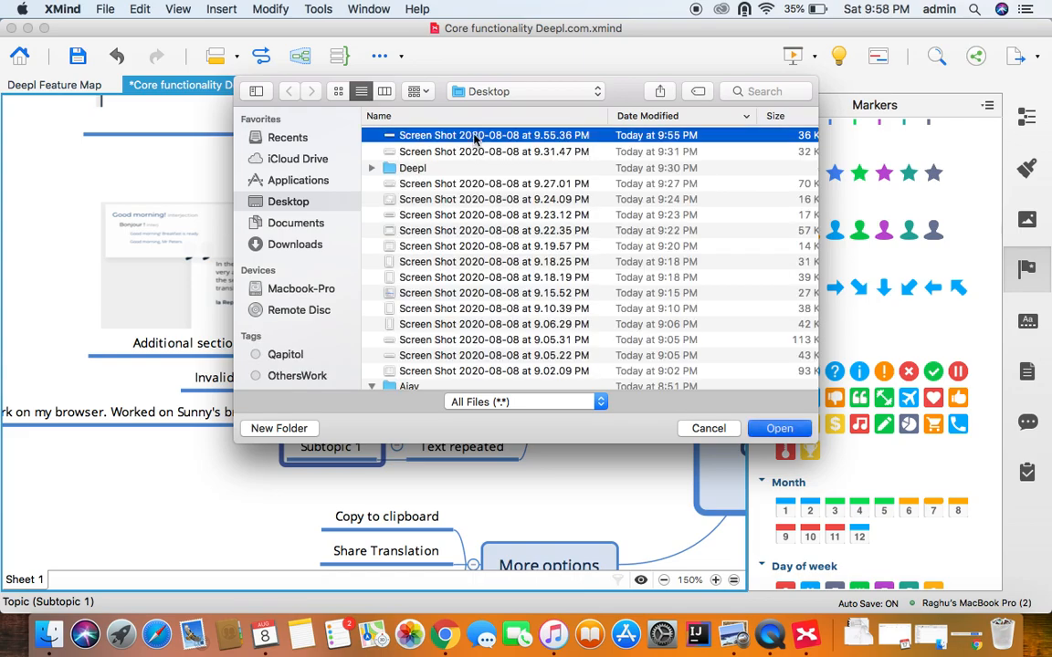
{"action": "double_click", "coordinate": [474, 137]}
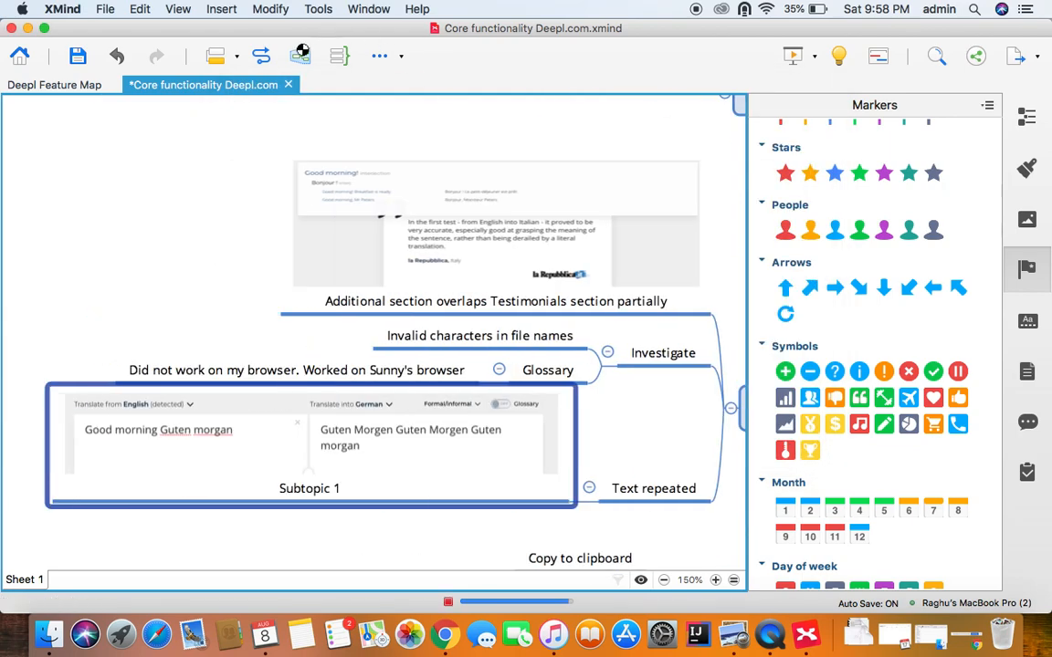
{"action": "key", "text": "super+s"}
Glance at the Deepl Feature Map, return to the Core functionality Deepl.com map and start exporting it as an image in PNG format.
{"action": "left_click", "coordinate": [80, 80]}
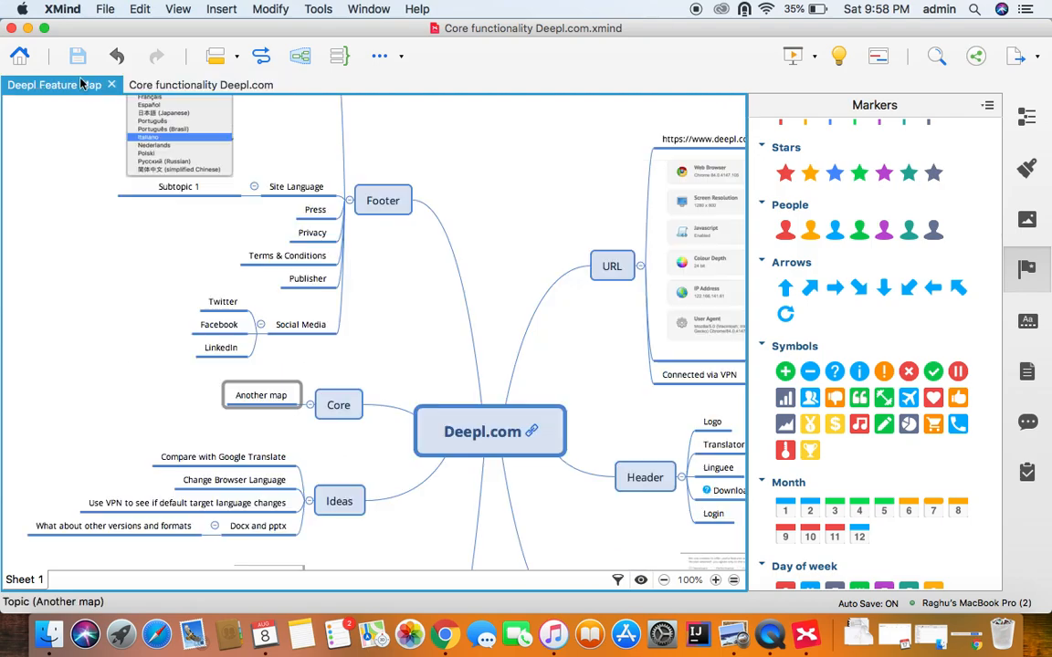
{"action": "left_click", "coordinate": [155, 87]}
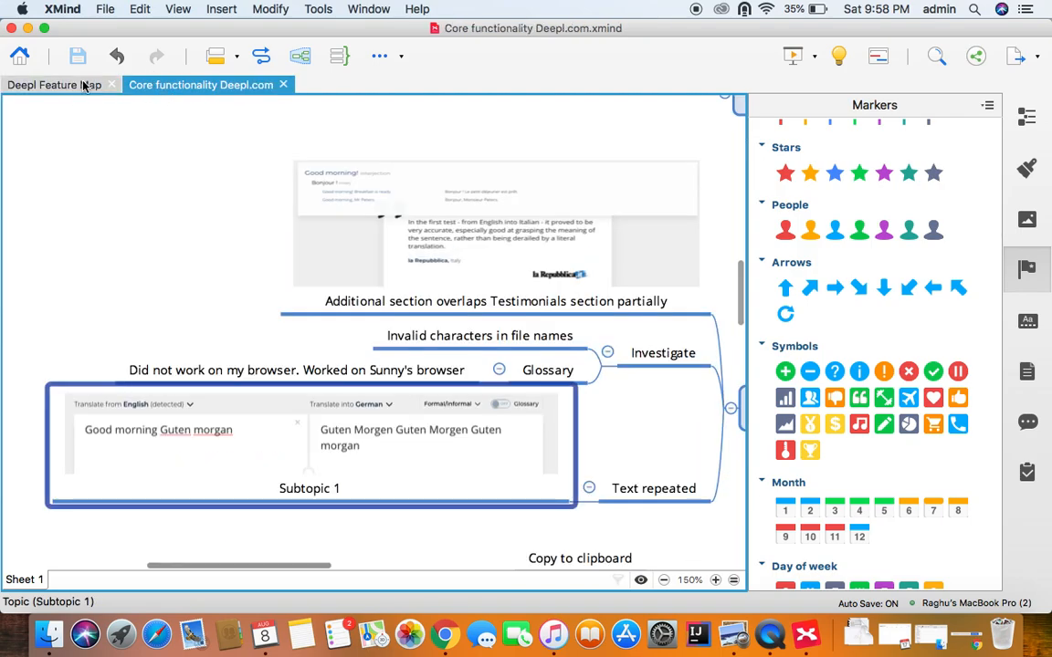
{"action": "left_click", "coordinate": [106, 10]}
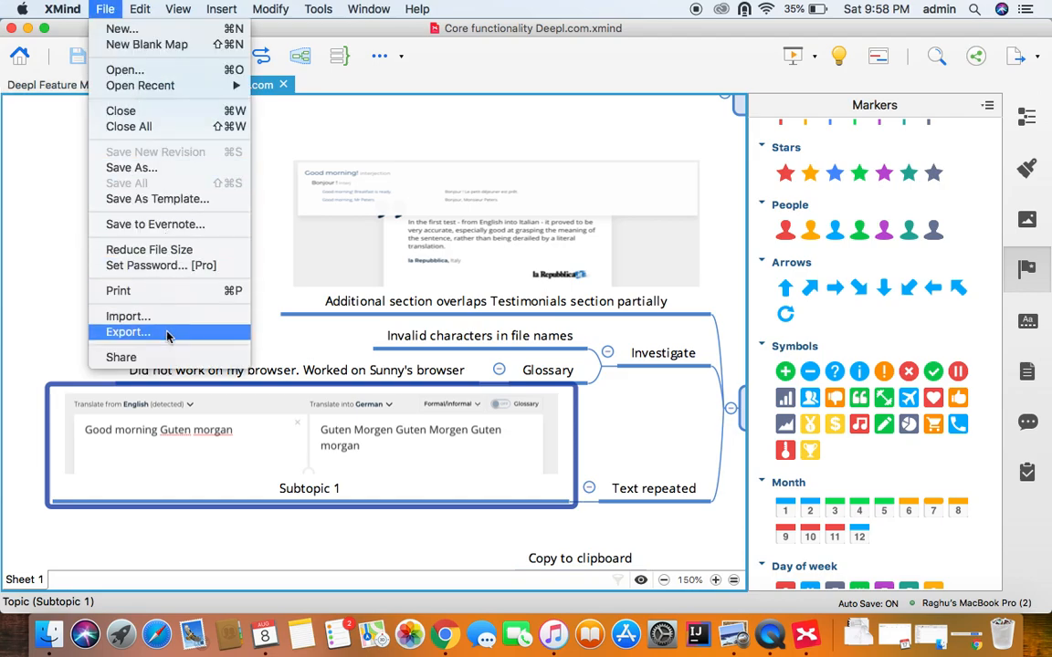
{"action": "left_click", "coordinate": [128, 333]}
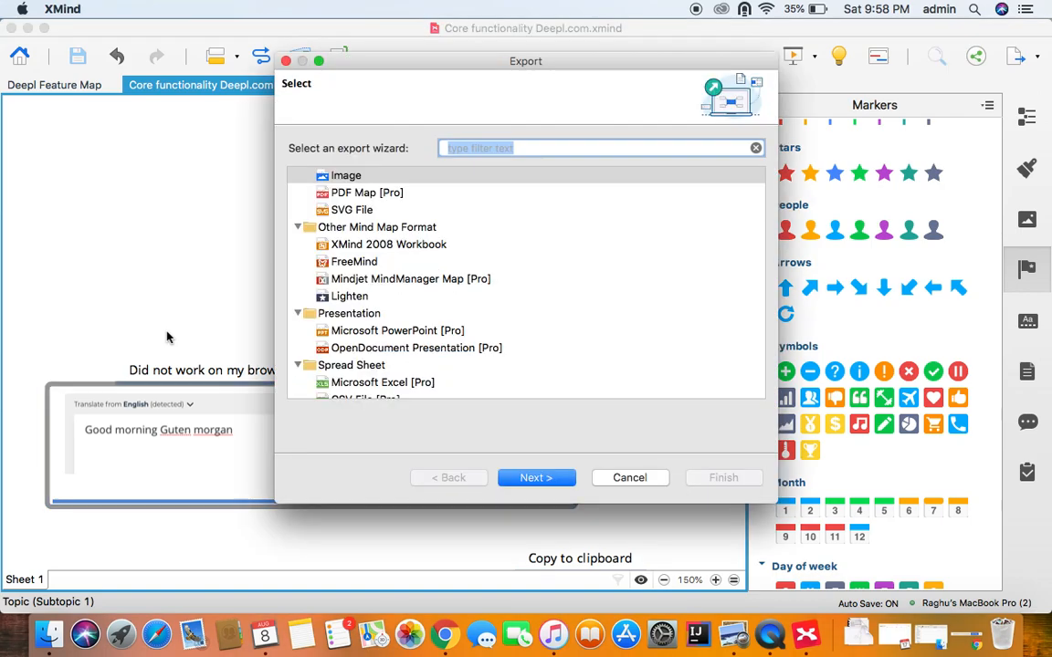
{"action": "left_click", "coordinate": [542, 482]}
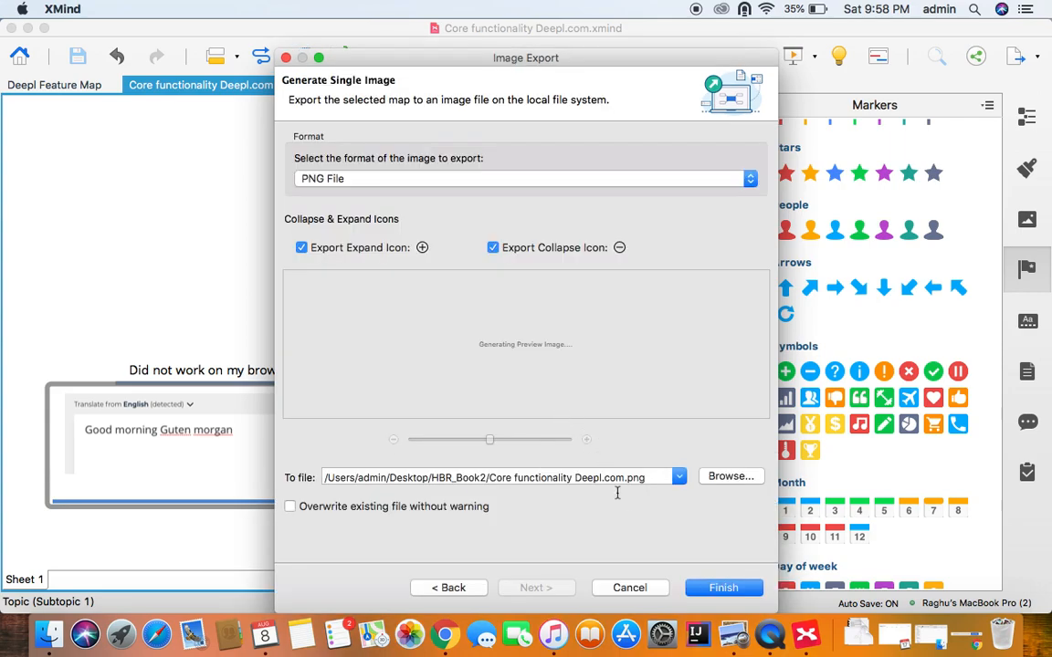
Set the export destination to the Deepl folder on the Desktop with the file name "Core functionality Deepl".
{"action": "left_click", "coordinate": [728, 479]}
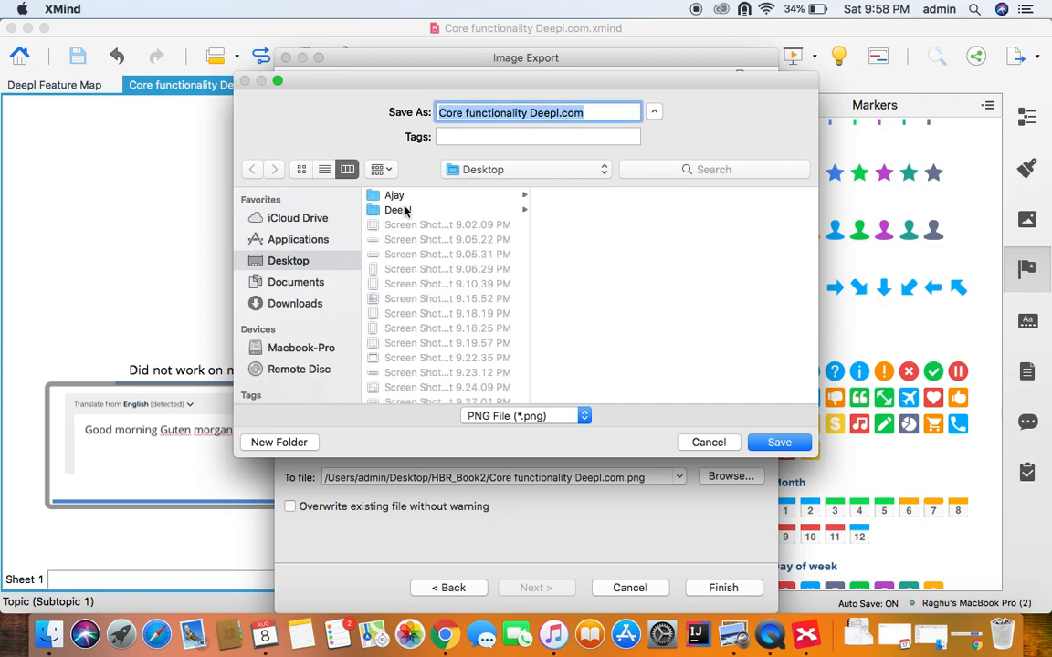
{"action": "left_click", "coordinate": [407, 210]}
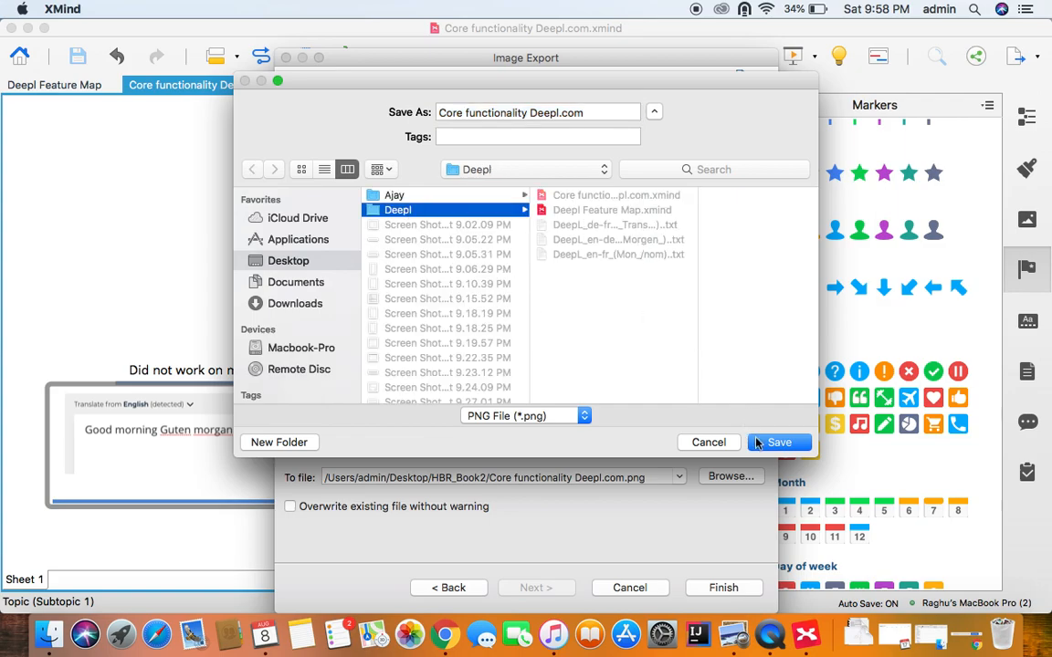
{"action": "left_click_drag", "start_coordinate": [561, 112], "coordinate": [584, 113]}
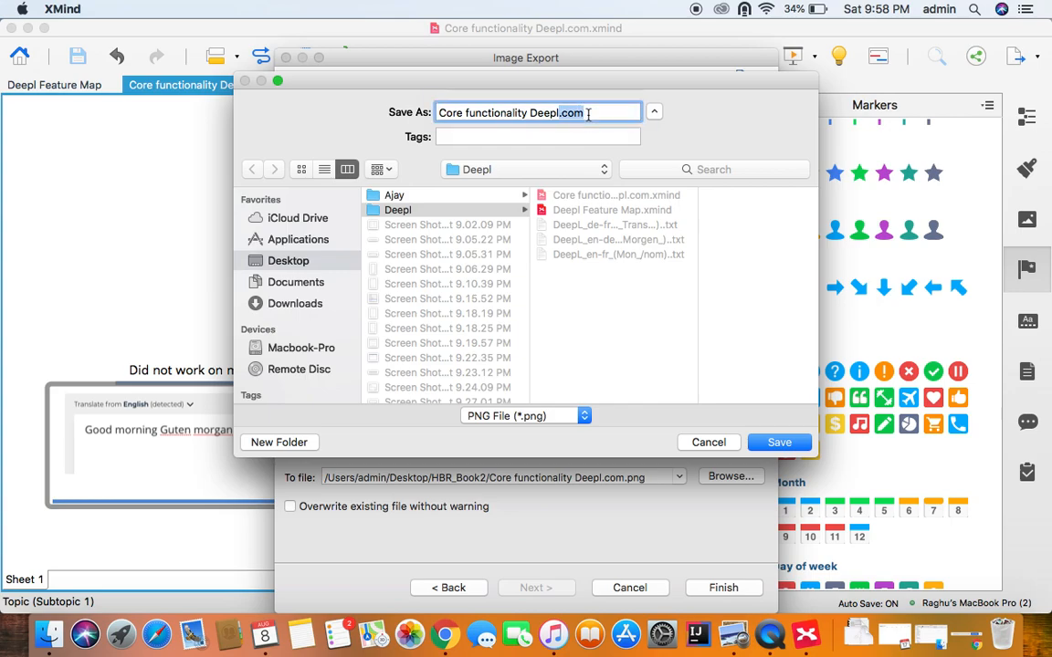
{"action": "key", "text": "BackSpace"}
{"action": "key", "text": "Return"}
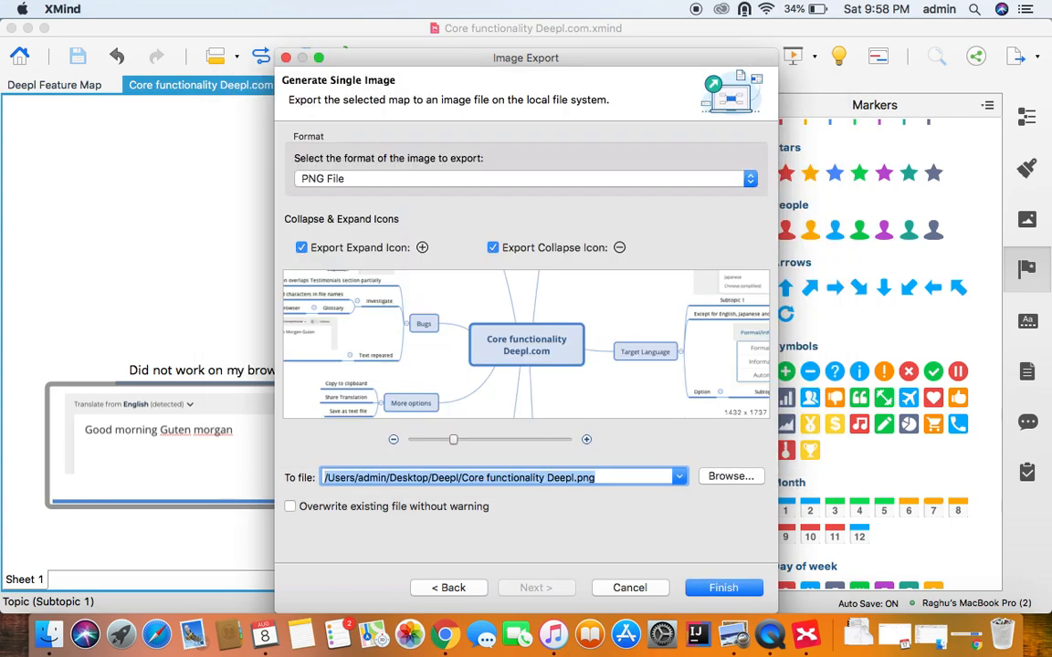
Complete the core functionality map's export, open the exported PNG to check it and close it again.
{"action": "left_click", "coordinate": [726, 589]}
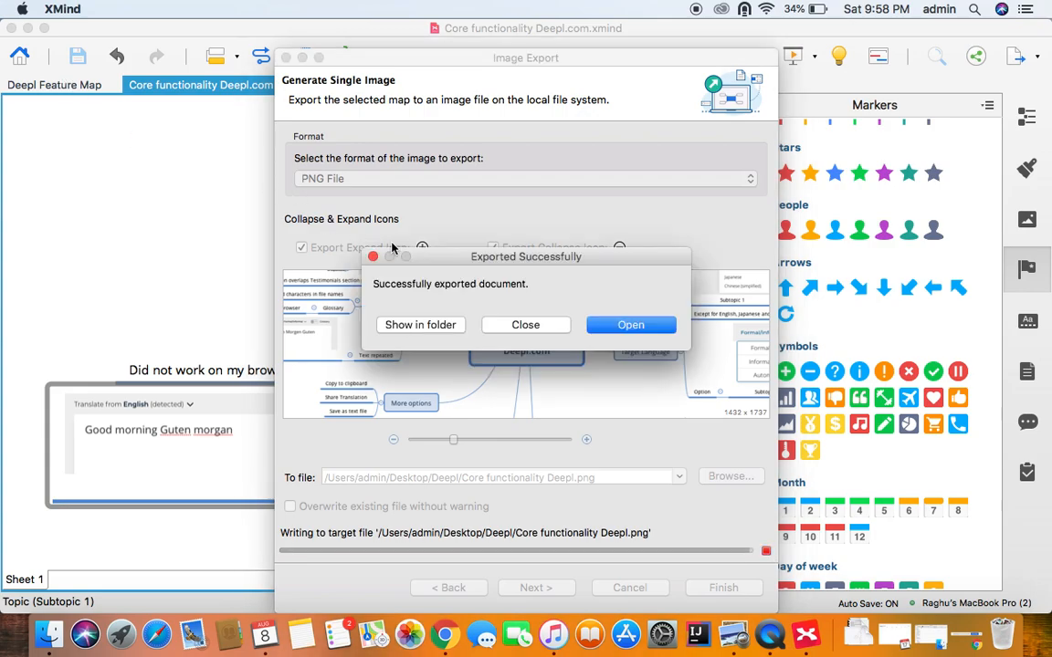
{"action": "left_click", "coordinate": [625, 327]}
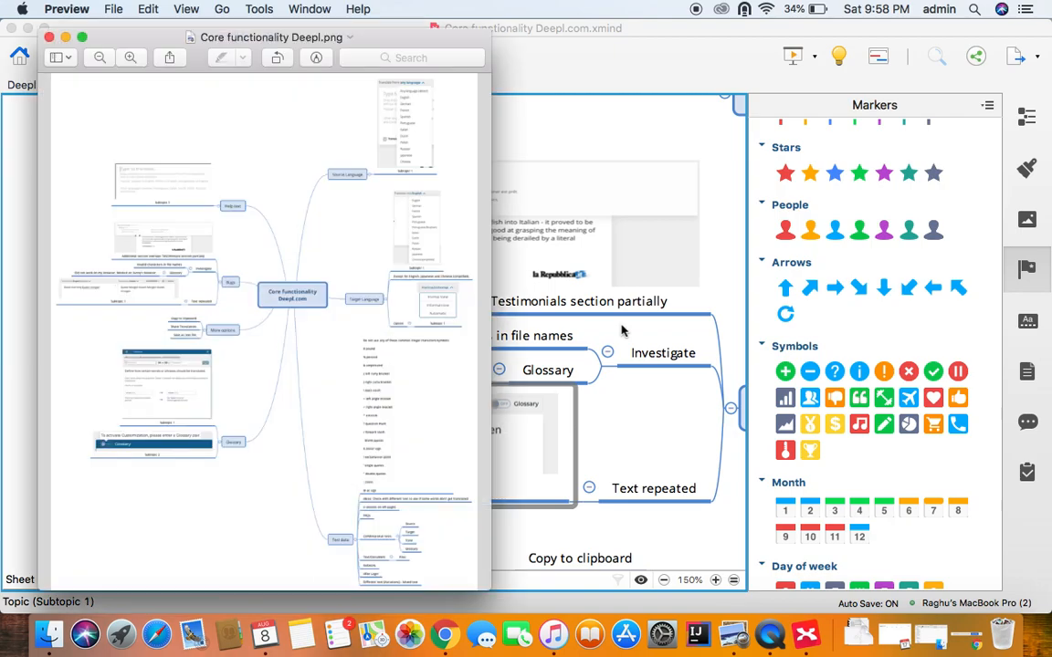
{"action": "left_click", "coordinate": [49, 37]}
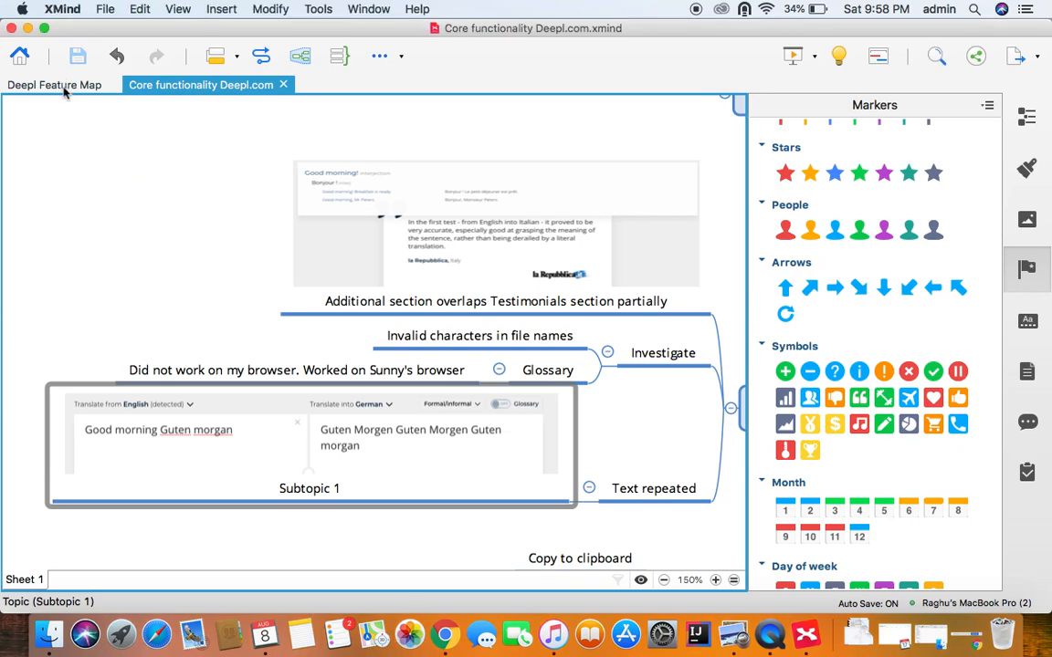
Export the Deepl Feature Map as Deepl.com.png to the Desktop's Deepl folder, view the exported image and close it.
{"action": "left_click", "coordinate": [55, 85]}
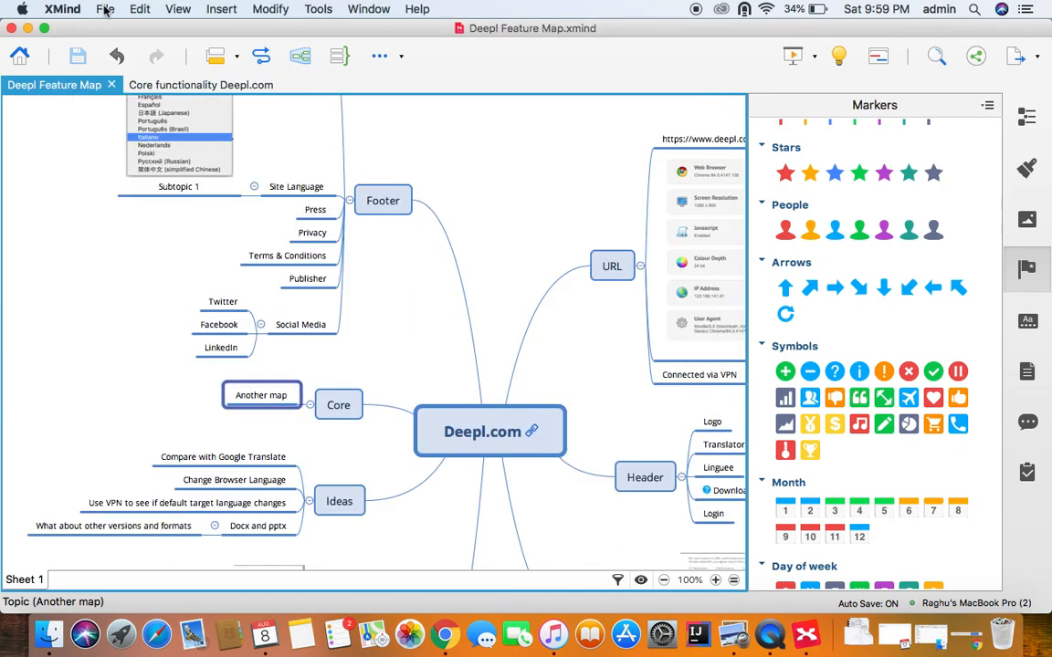
{"action": "left_click", "coordinate": [105, 9]}
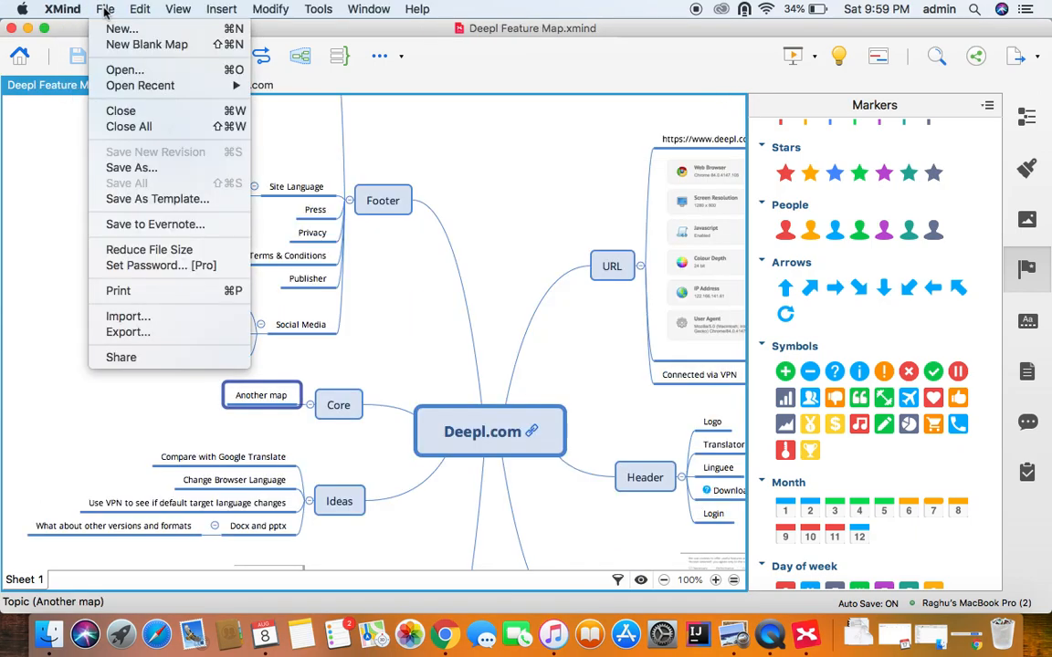
{"action": "left_click", "coordinate": [143, 335]}
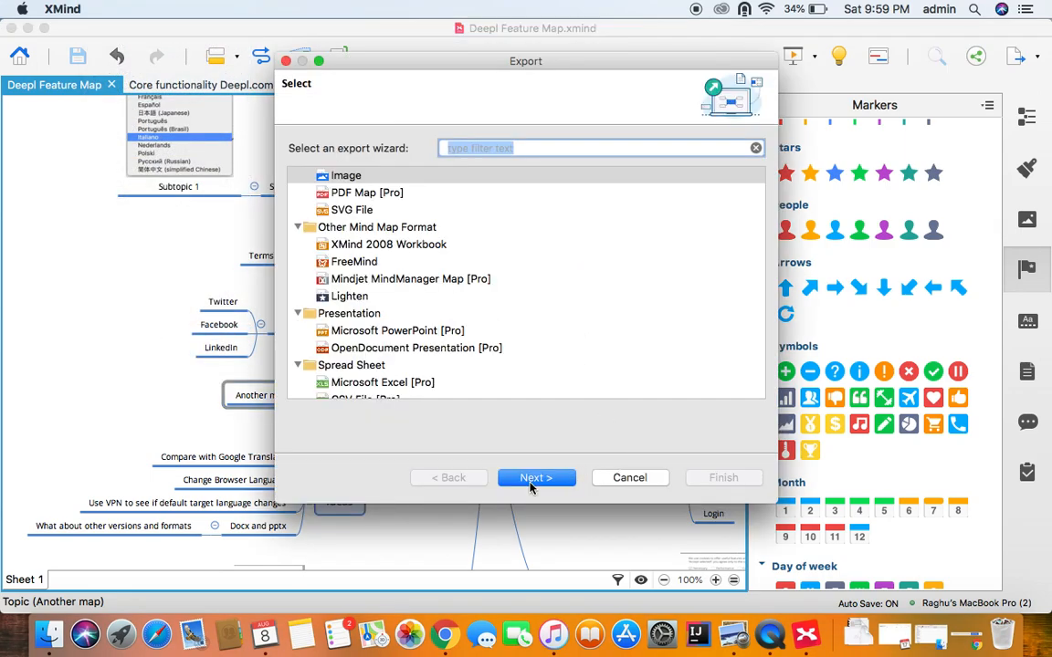
{"action": "left_click", "coordinate": [529, 481]}
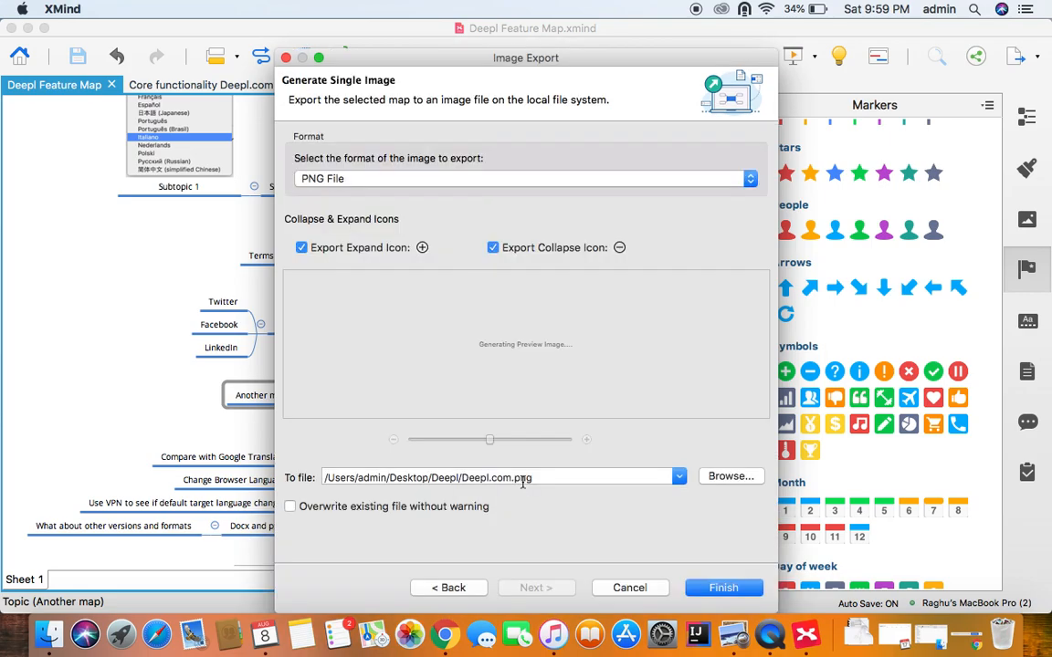
{"action": "left_click", "coordinate": [723, 589]}
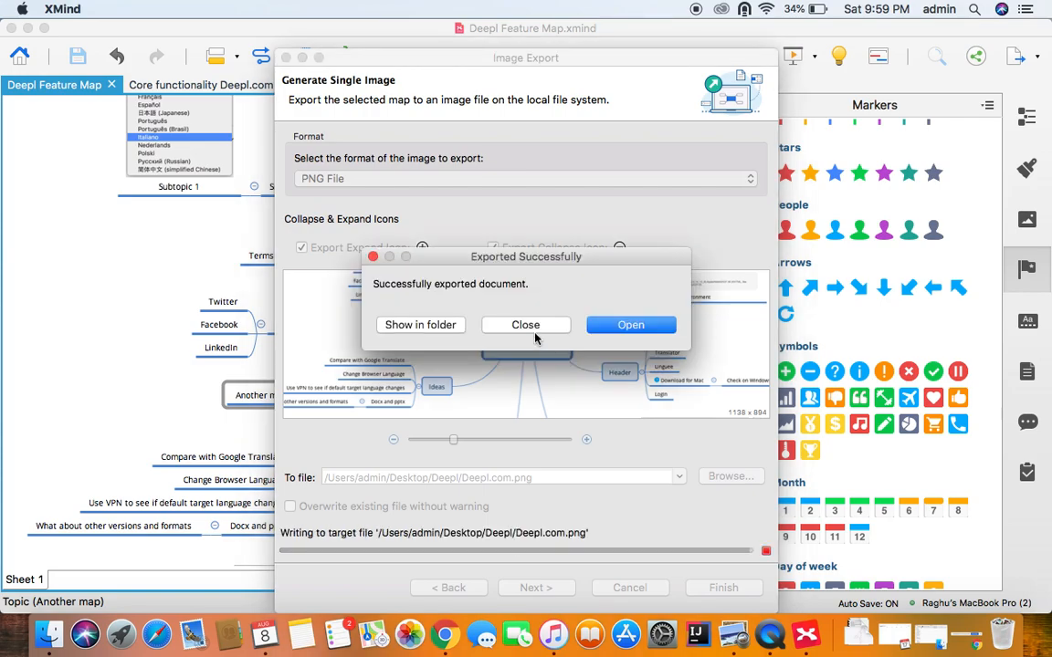
{"action": "left_click", "coordinate": [629, 327]}
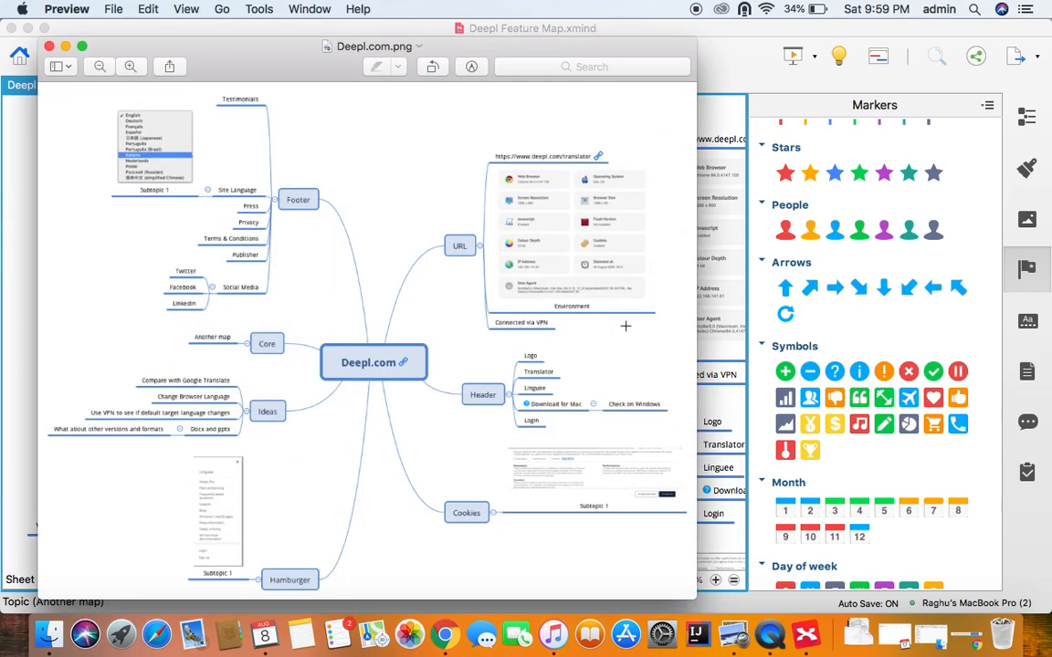
{"action": "left_click", "coordinate": [50, 46]}
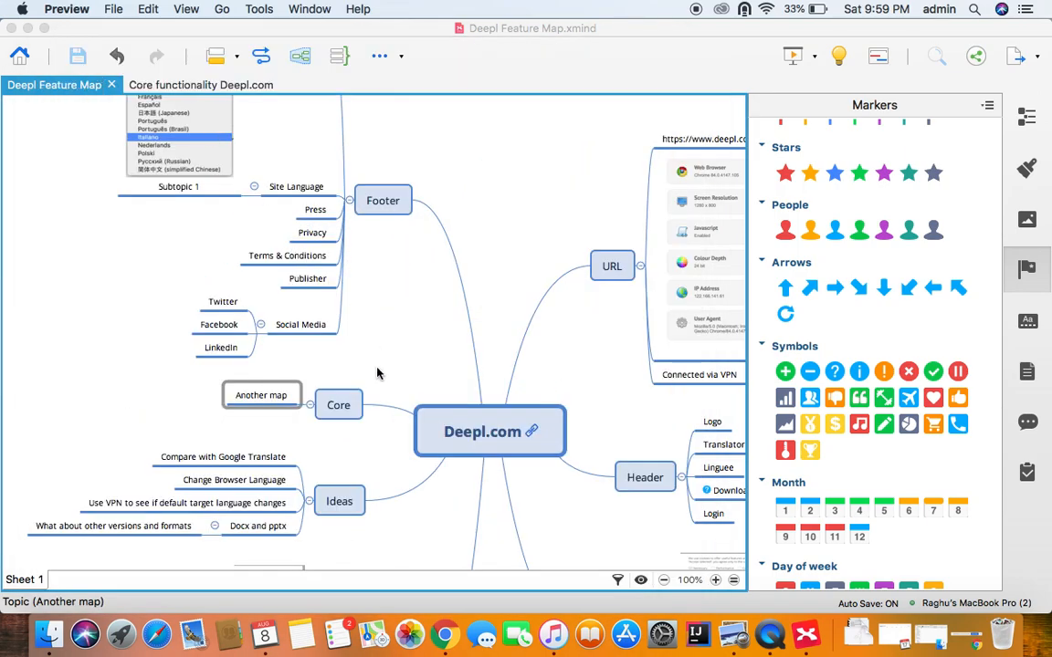
Switch to Chrome, close DeepL's target-language list, return to the Google Meet call and stop presenting.
{"action": "left_click", "coordinate": [444, 643]}
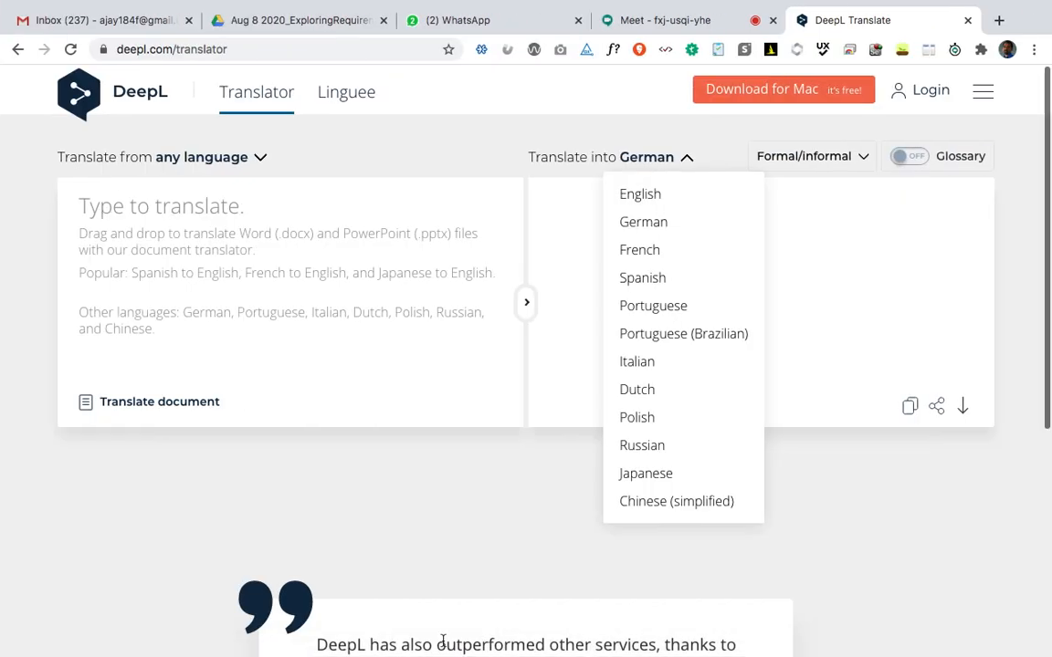
{"action": "left_click", "coordinate": [385, 469]}
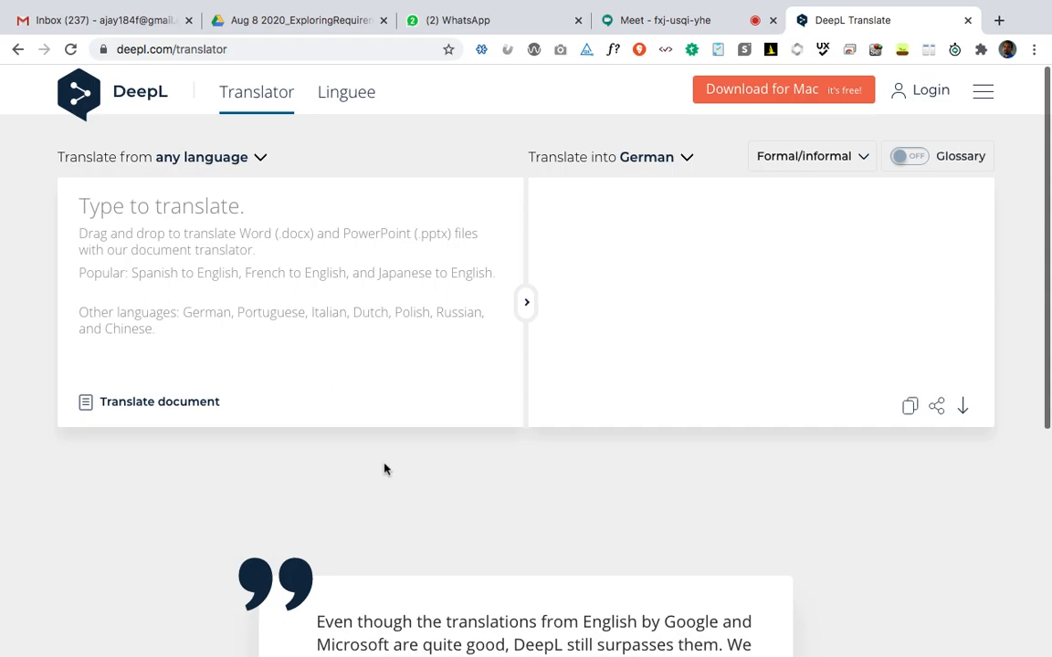
{"action": "left_click", "coordinate": [648, 26]}
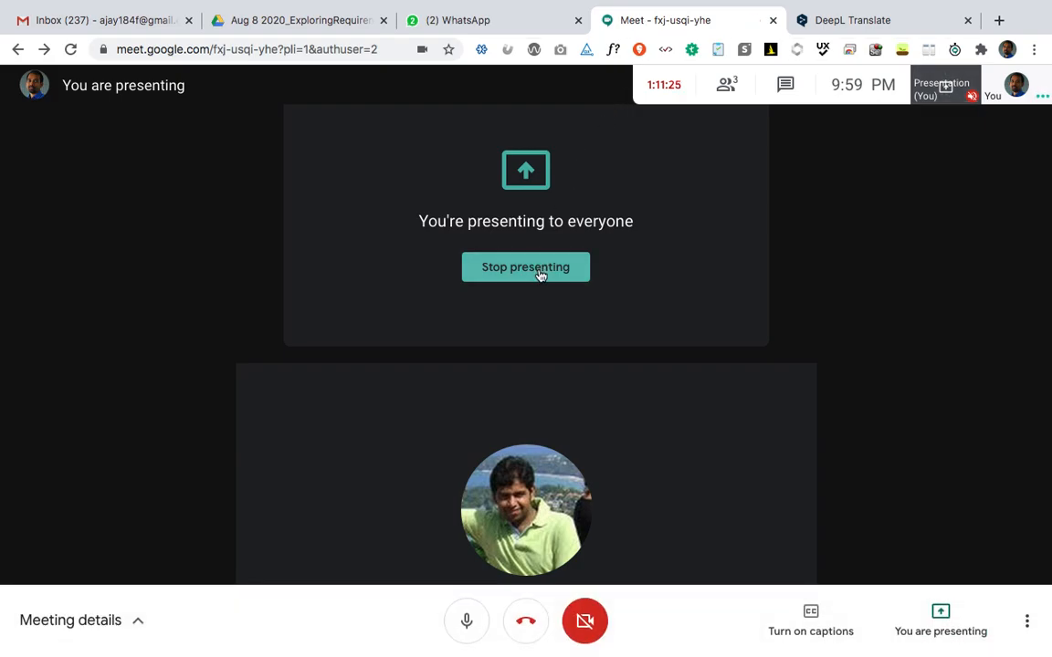
{"action": "left_click", "coordinate": [540, 275]}
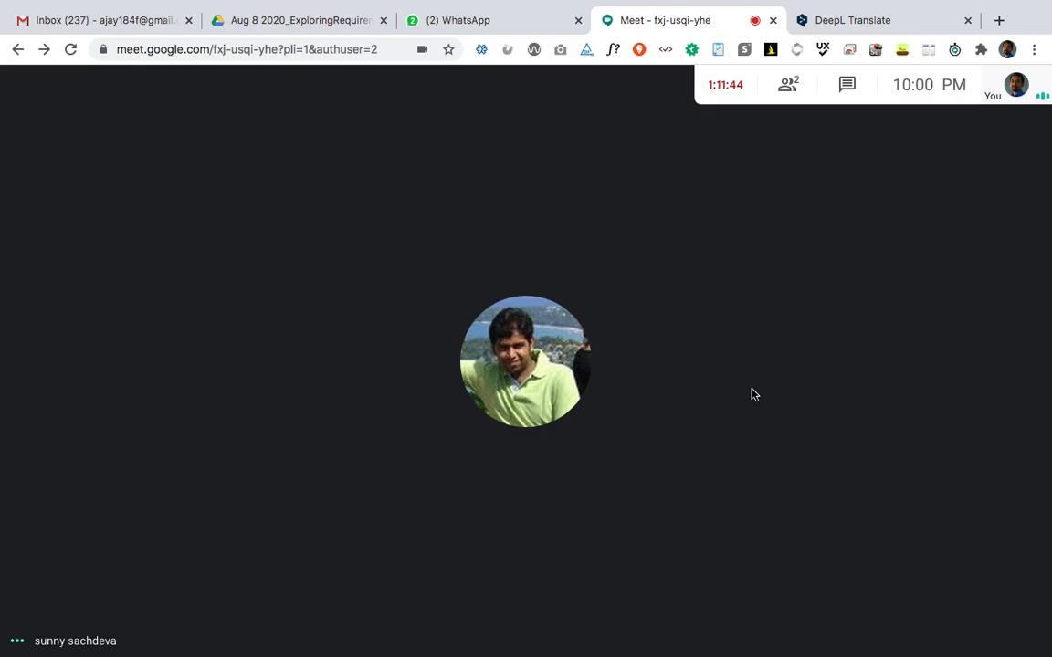
{"action": "mouse_move", "coordinate": [720, 617]}
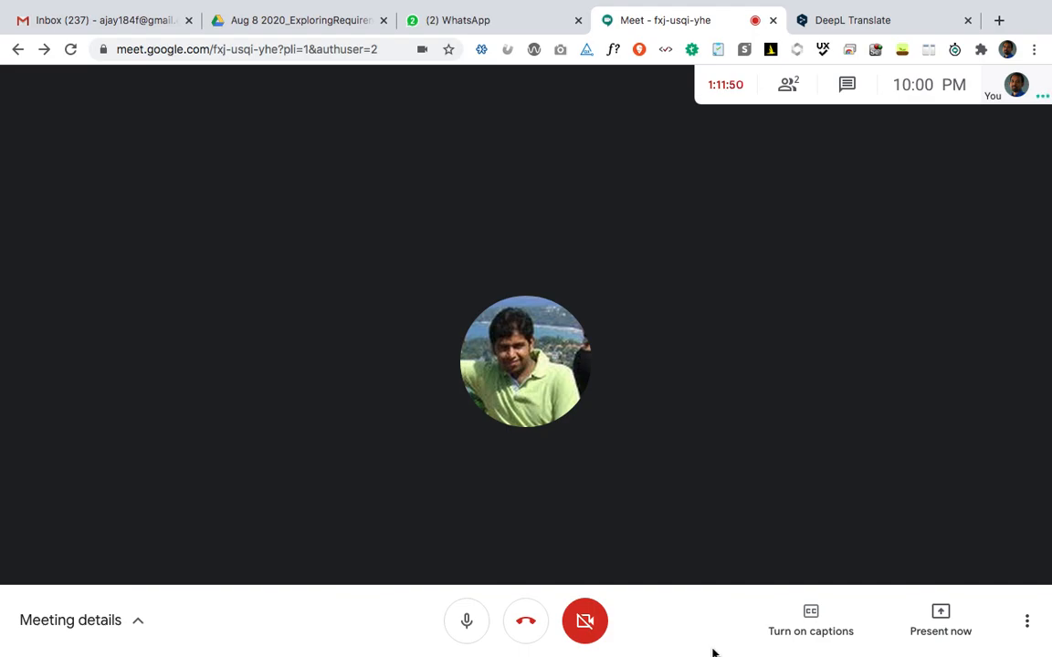
{"action": "mouse_move", "coordinate": [824, 643]}
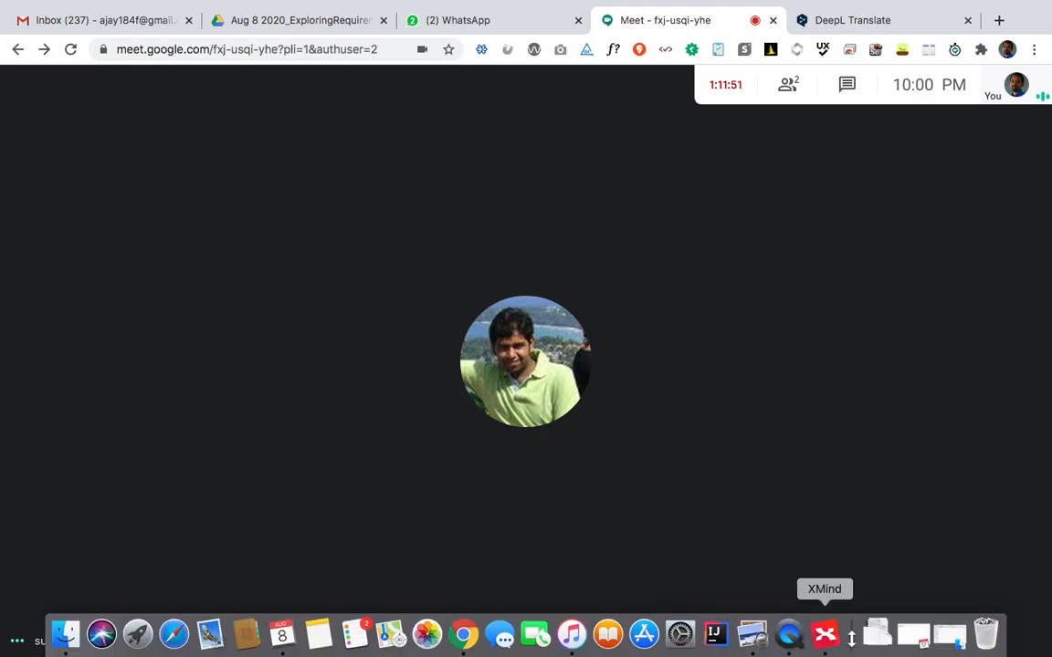
{"action": "right_click", "coordinate": [791, 638]}
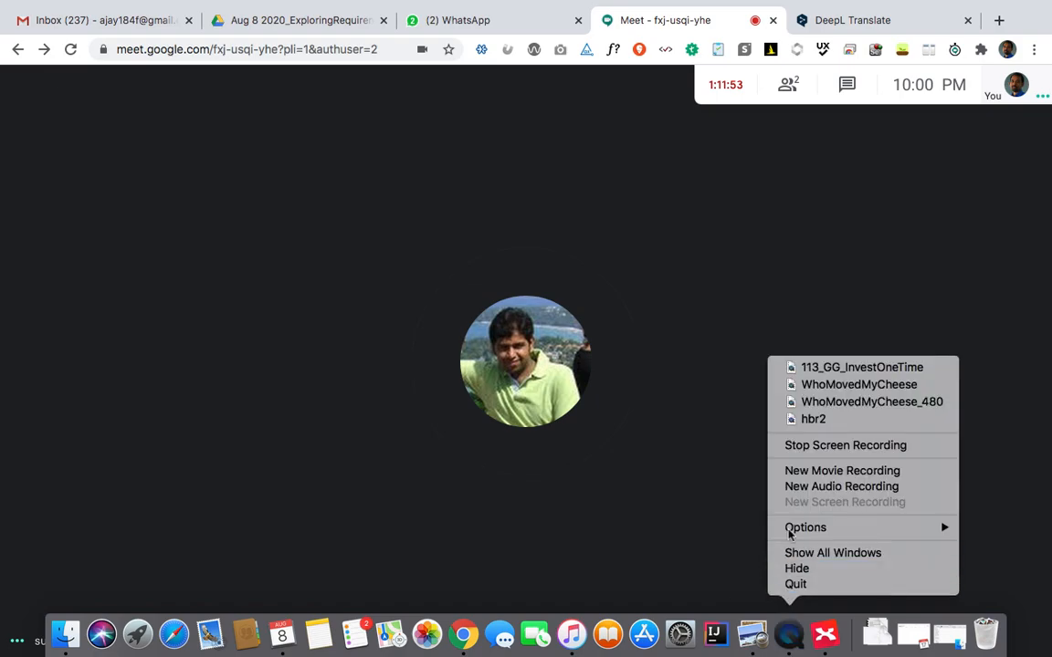